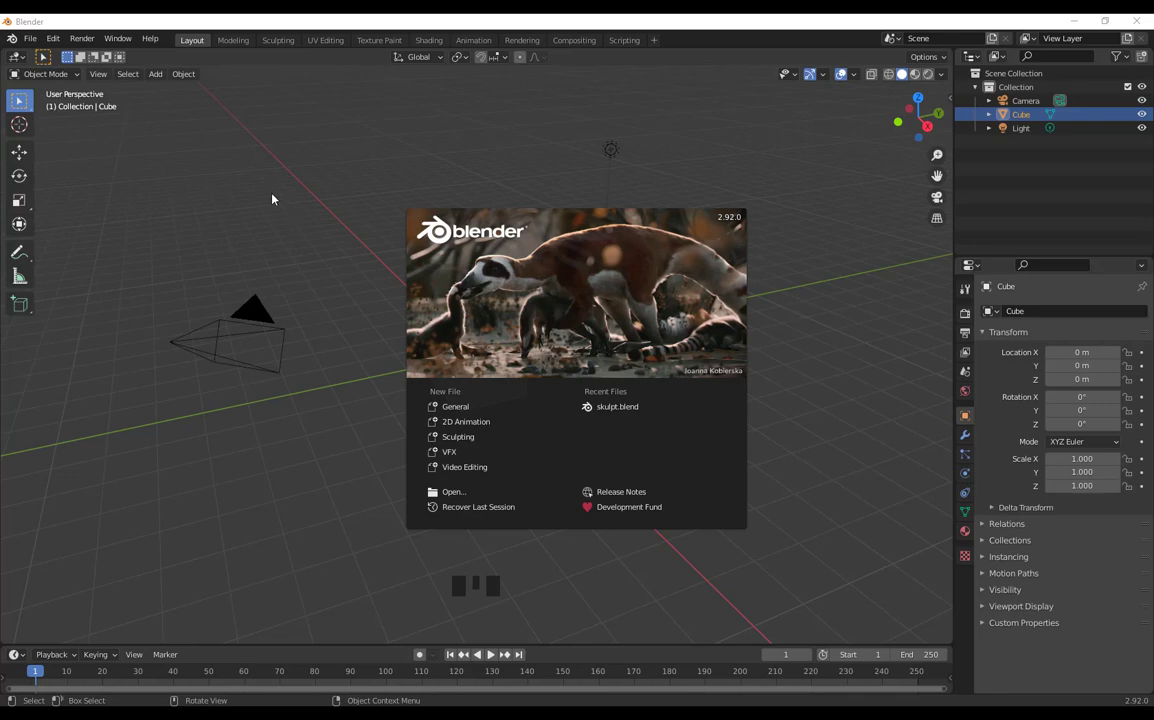
Step: Open the recent file skulpt.blend without saving the changes to the untitled scene
click(28, 39)
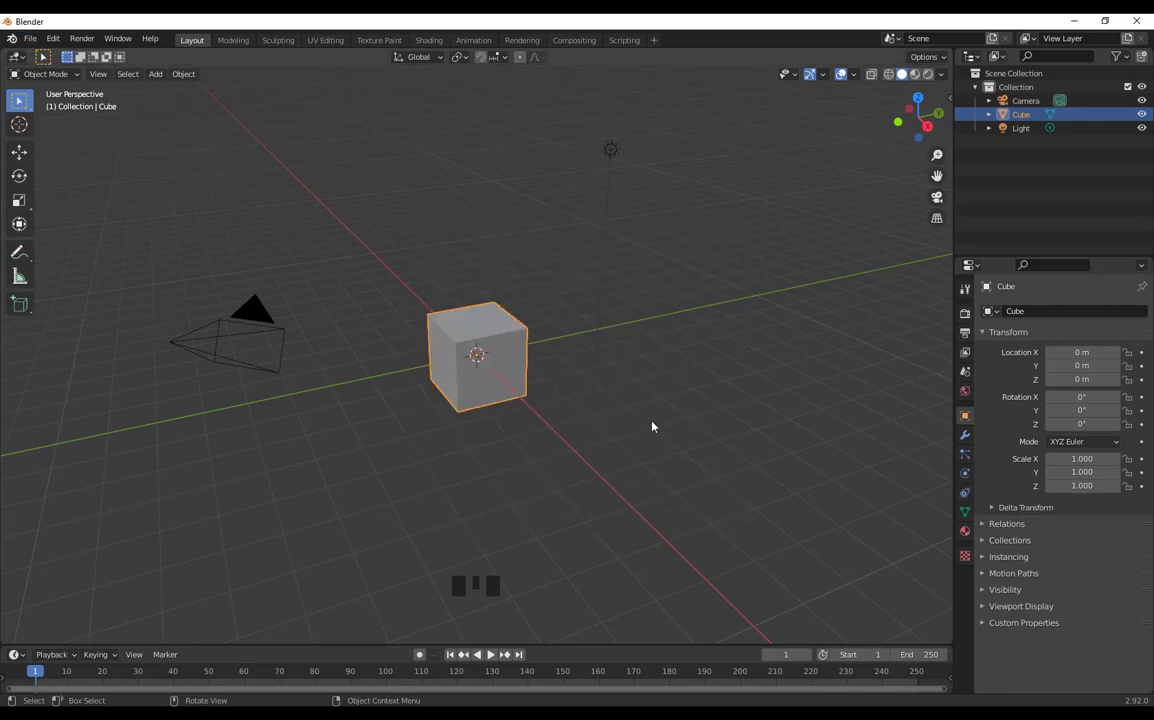
middle_drag(652, 426, 358, 335)
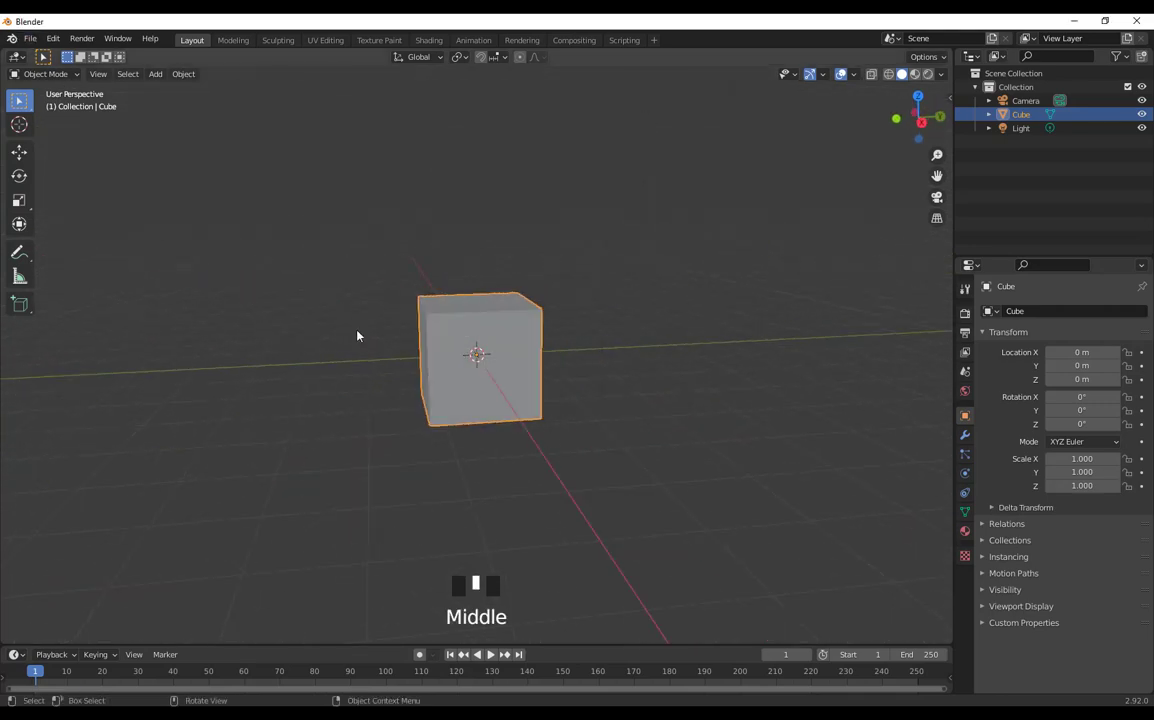
click(30, 38)
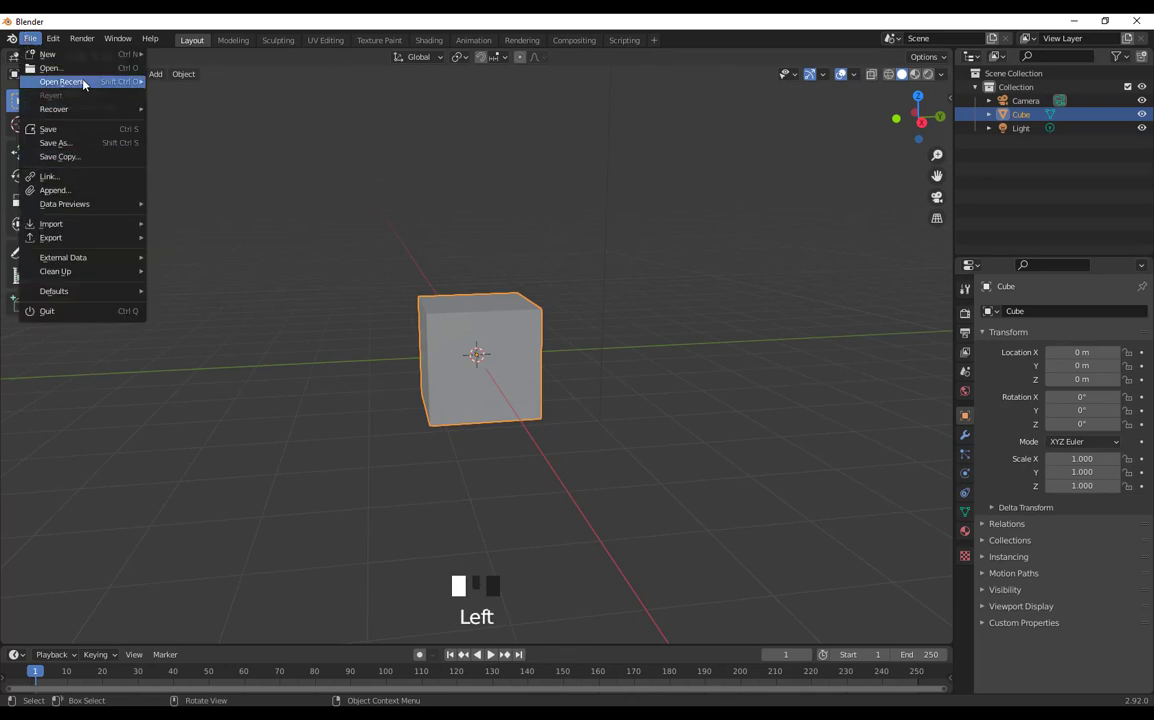
mouse_move(84, 83)
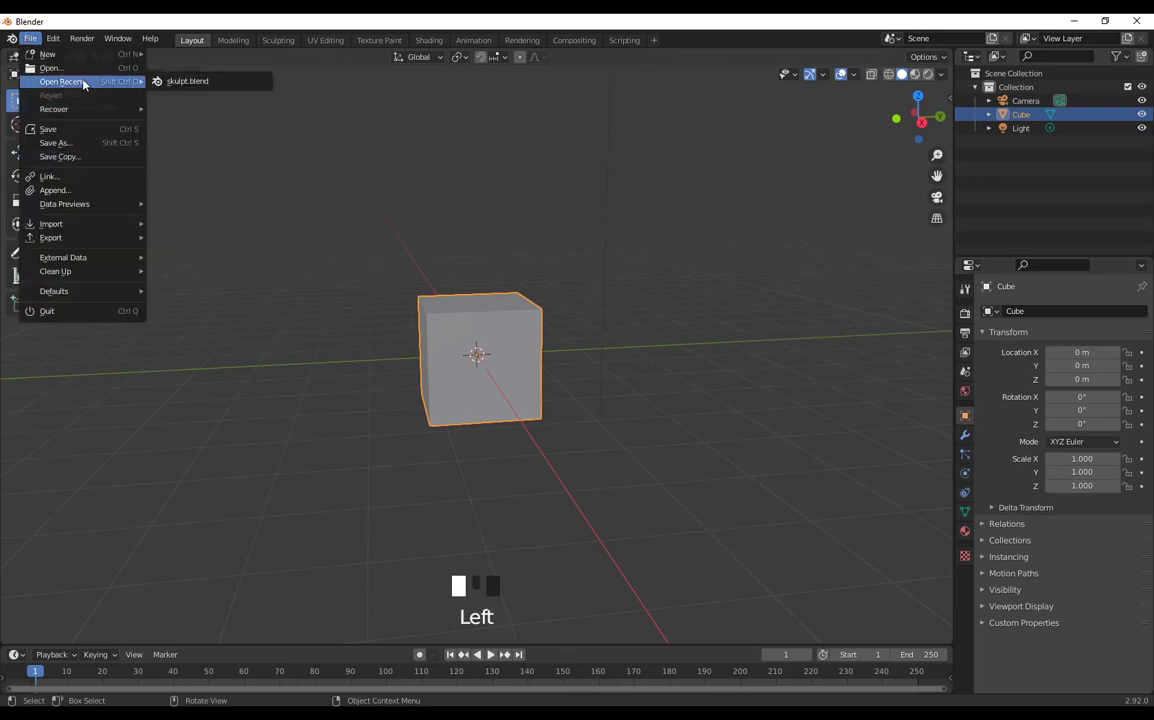
click(208, 82)
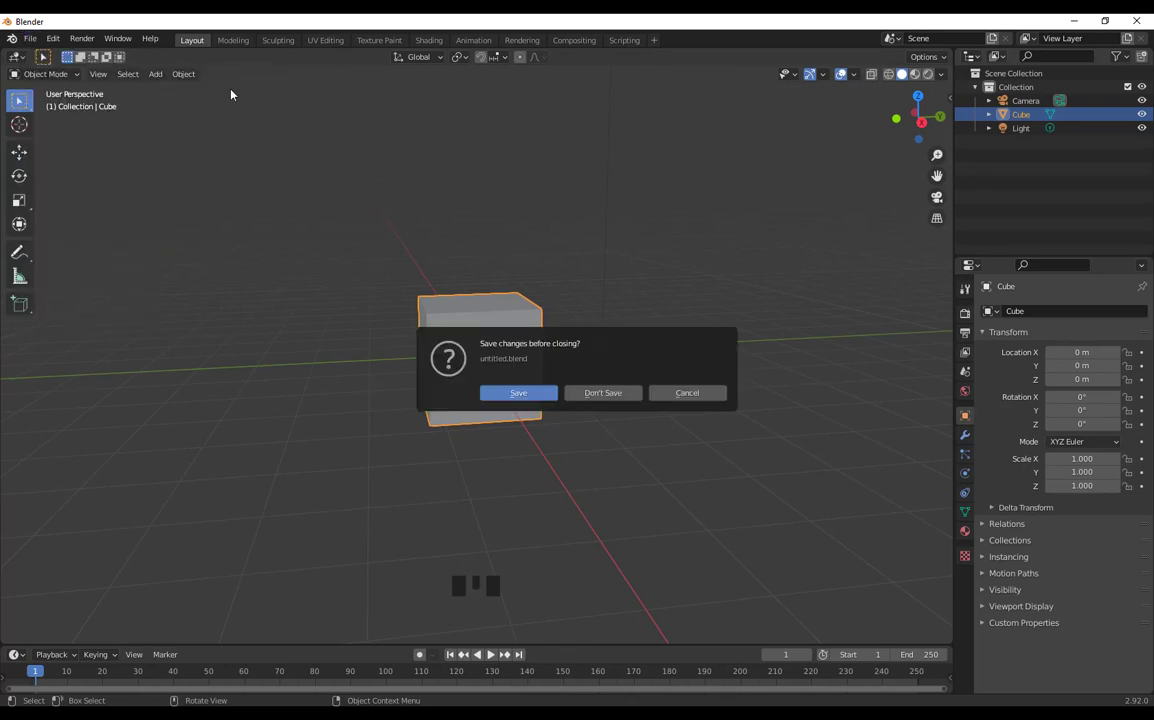
click(603, 393)
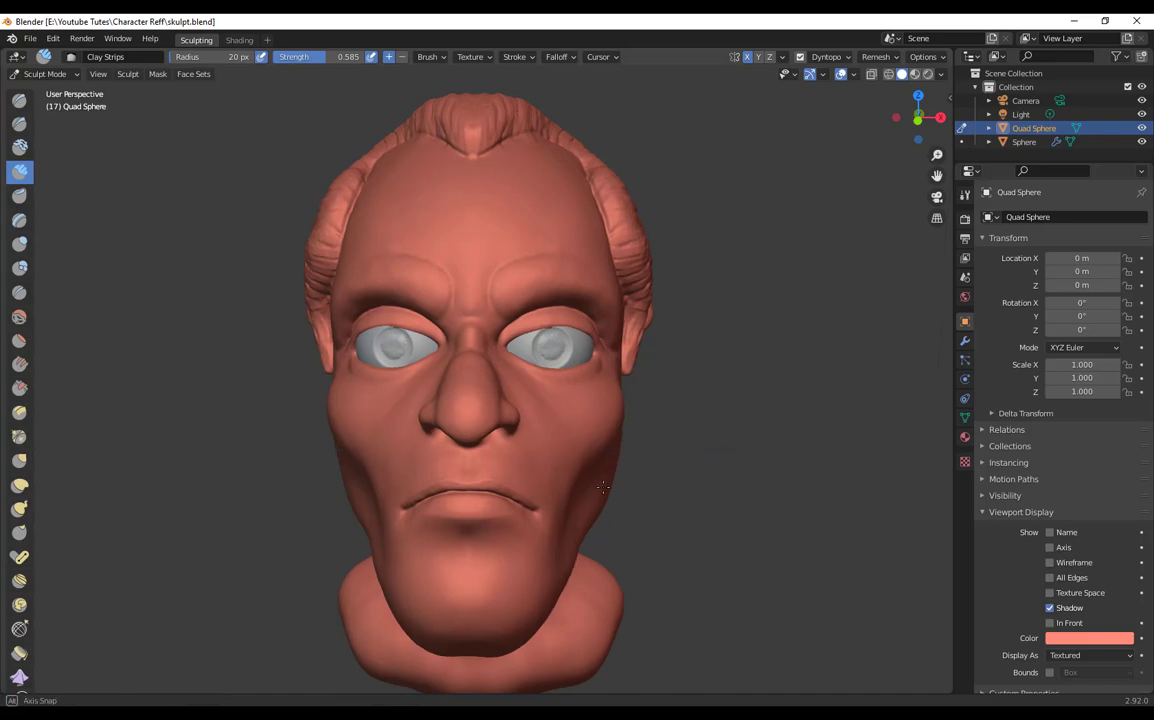
Step: Switch the sculpted head from Sculpt Mode to Object Mode
mouse_move(613, 450)
middle_down()
mouse_move(645, 470)
mouse_move(770, 464)
mouse_move(614, 466)
mouse_move(749, 484)
mouse_move(688, 528)
mouse_move(645, 532)
middle_up()
scroll(750, 477, down, 2)
scroll(749, 484, up, 4)
scroll(739, 515, down, 2)
middle_drag(739, 515, 713, 466)
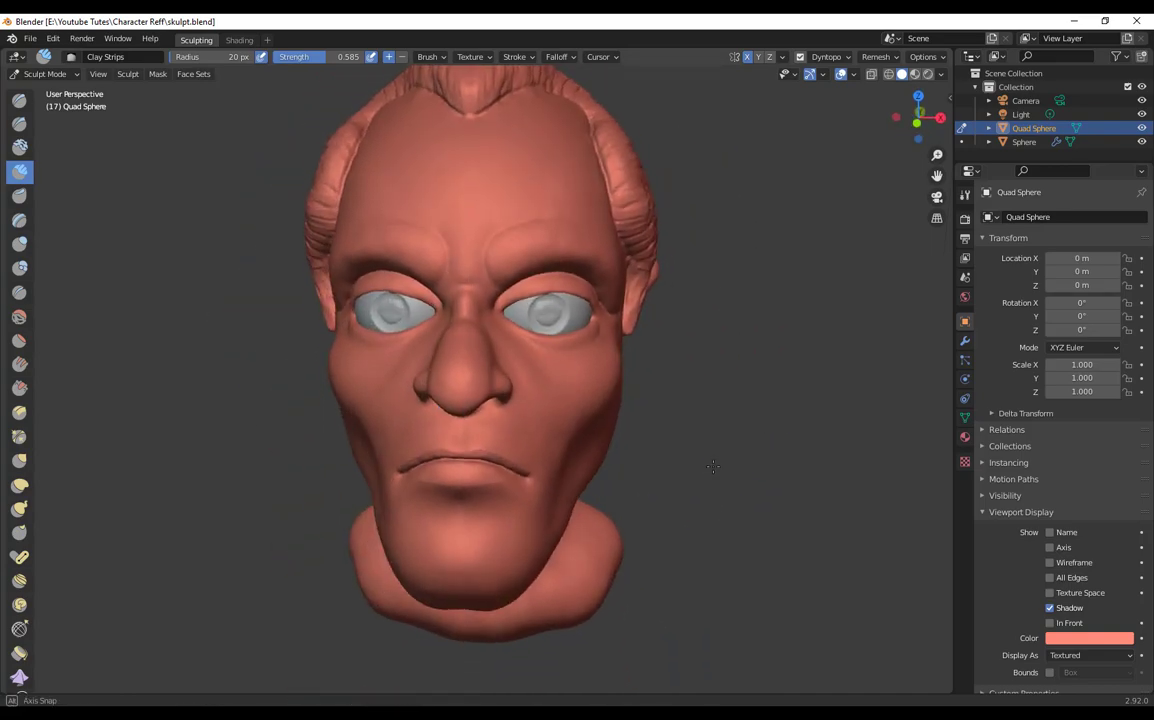
click(44, 74)
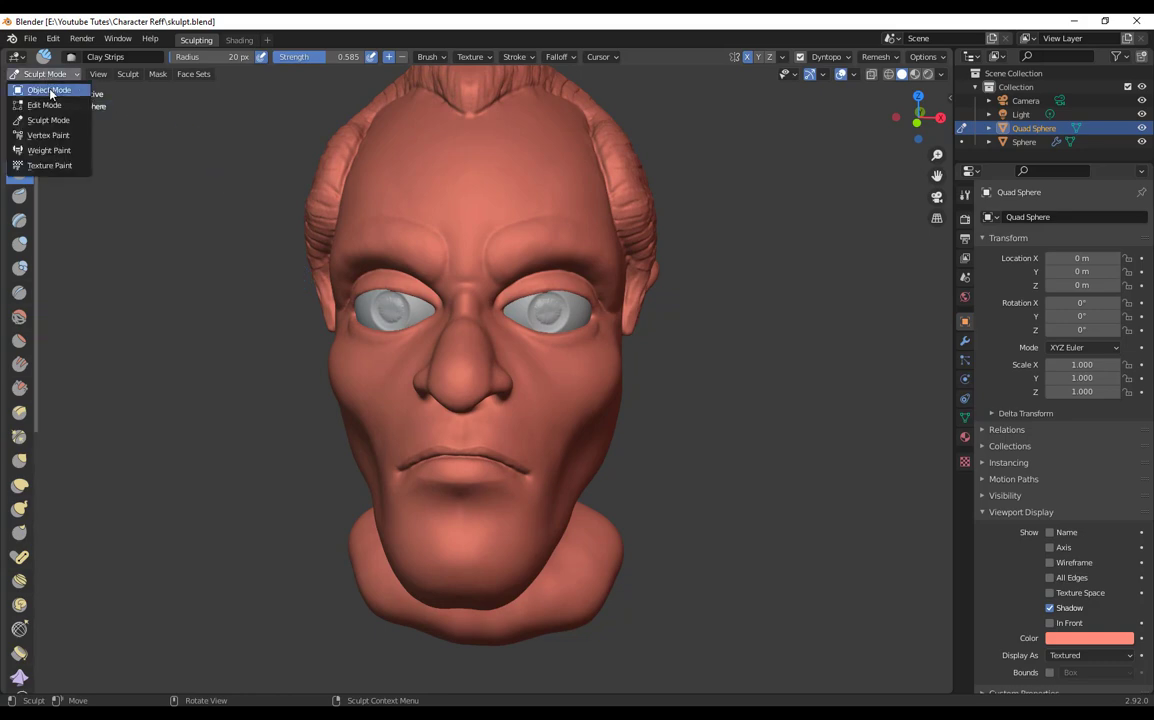
click(50, 91)
click(283, 232)
middle_drag(283, 232, 647, 474)
click(604, 442)
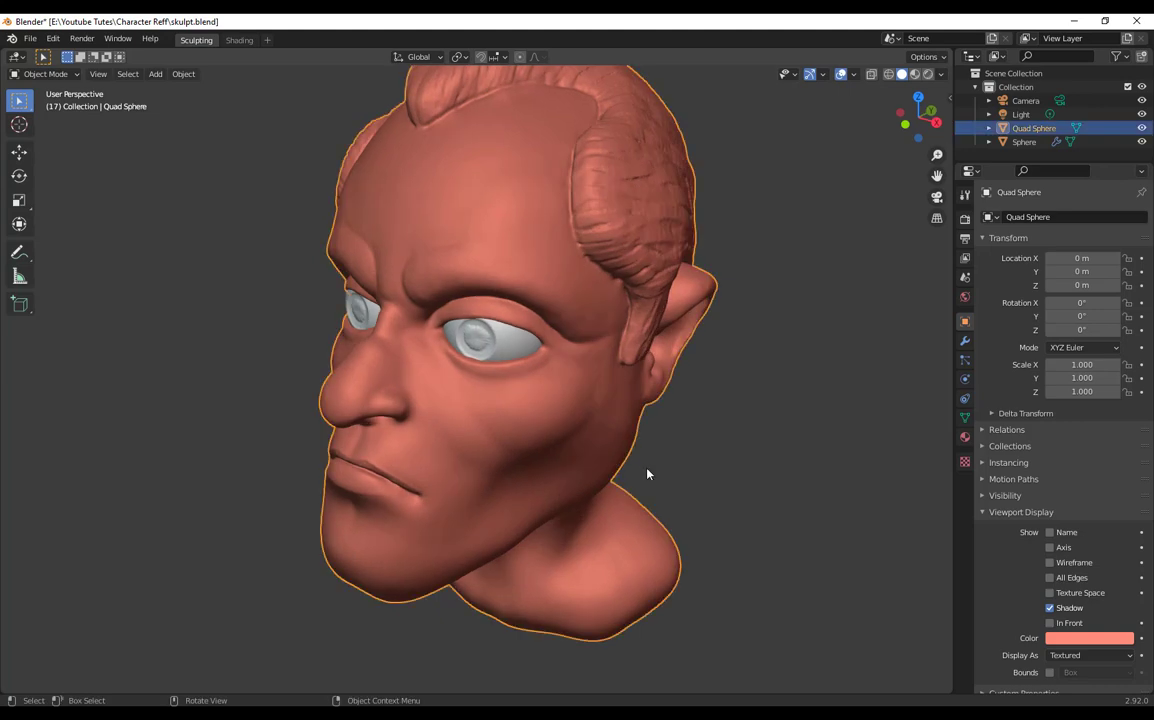
Step: Hide the light and the camera in the viewport so that only the head and eyes are shown
scroll(657, 556, down, 3)
scroll(703, 562, up, 3)
middle_drag(657, 556, 650, 458)
scroll(634, 533, down, 4)
middle_drag(633, 562, 755, 545)
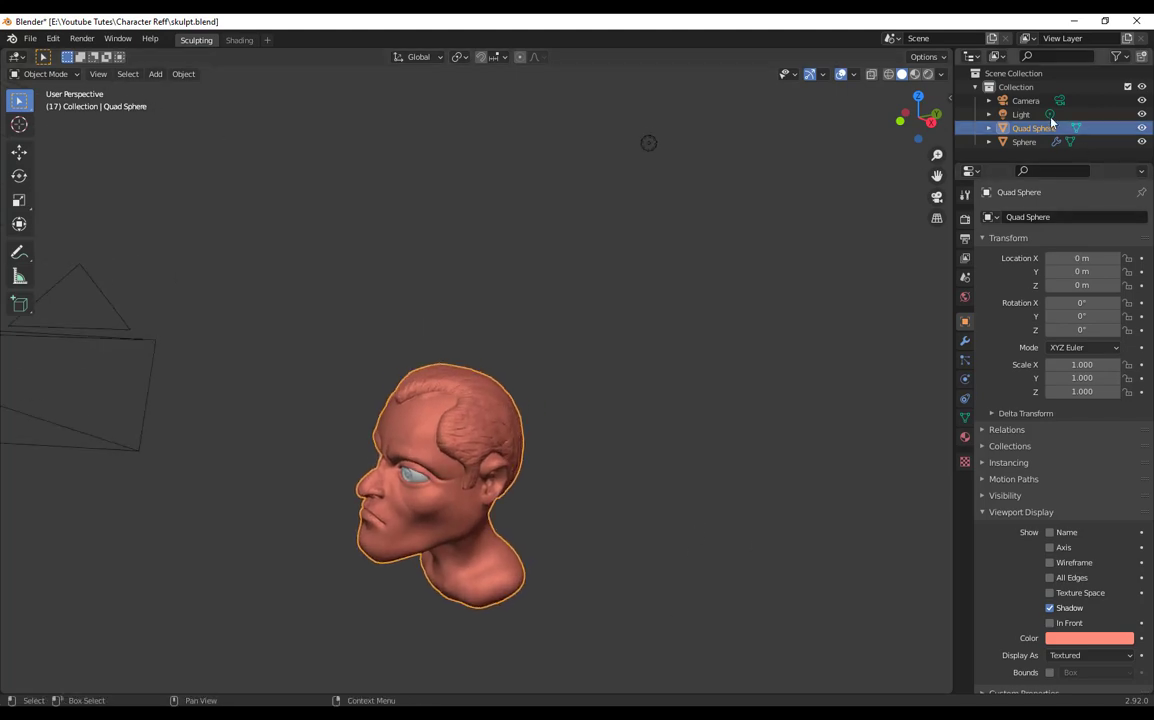
click(1142, 114)
click(1142, 100)
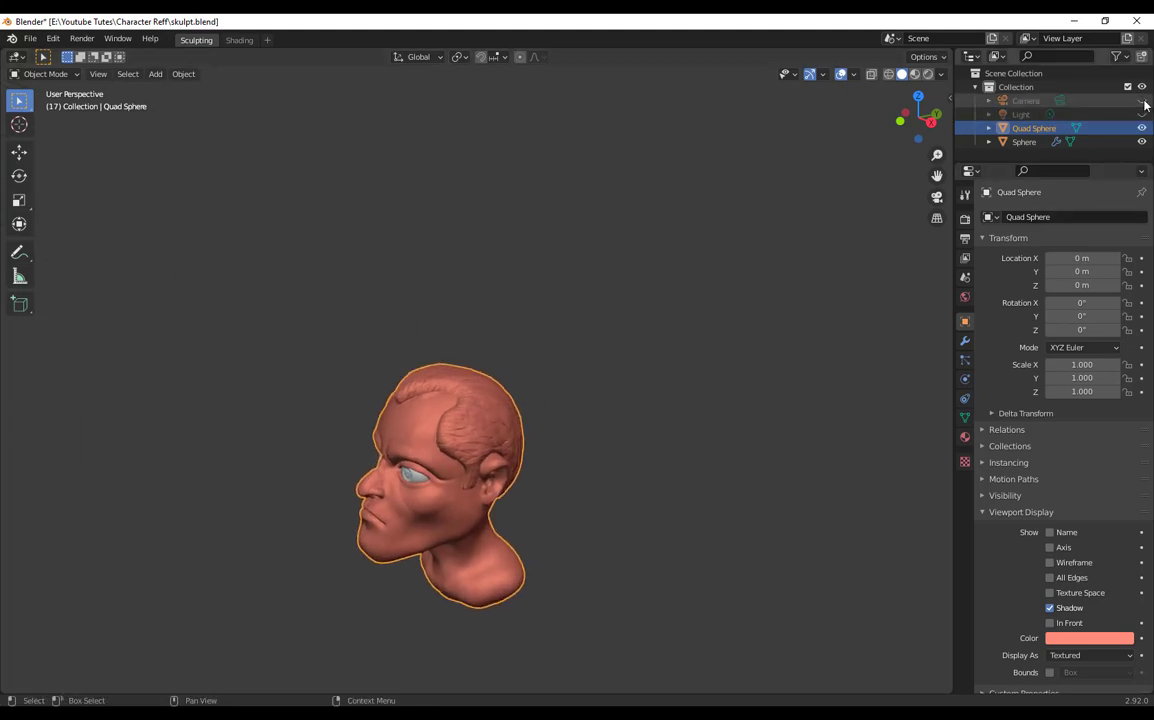
Step: Add a mesh plane to the scene at the head's origin
middle_drag(725, 385, 665, 451)
scroll(647, 471, up, 3)
key(shift+a)
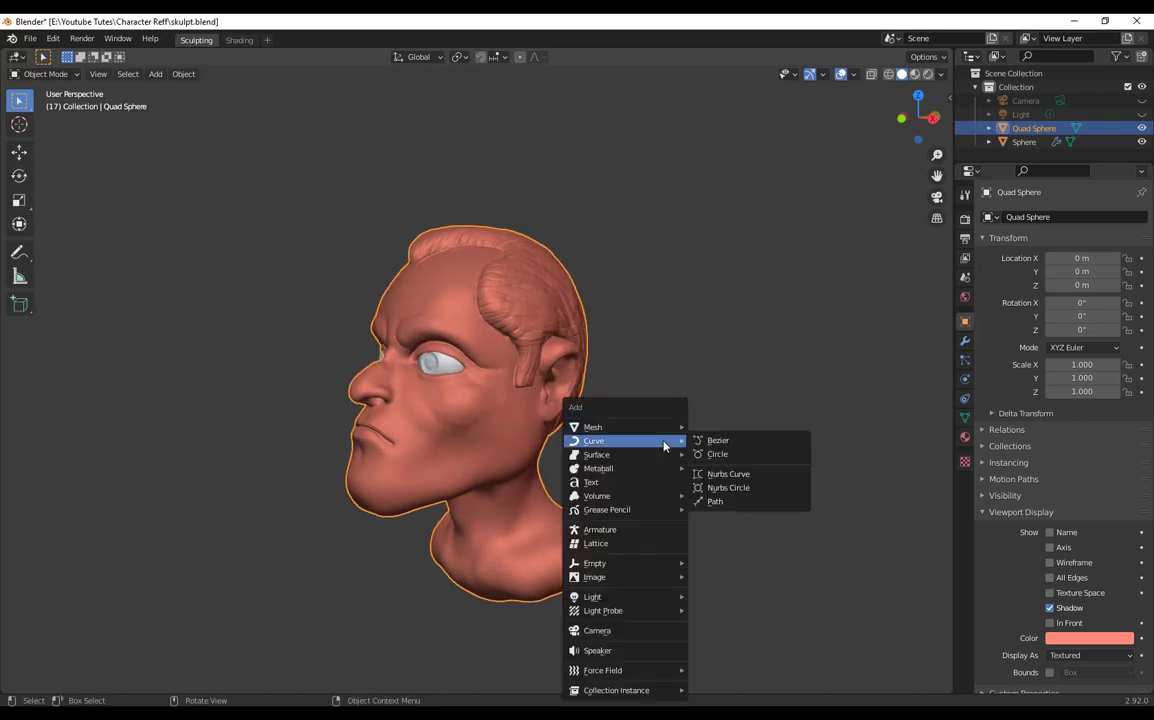
mouse_move(620, 427)
click(714, 427)
middle_drag(690, 452, 618, 494)
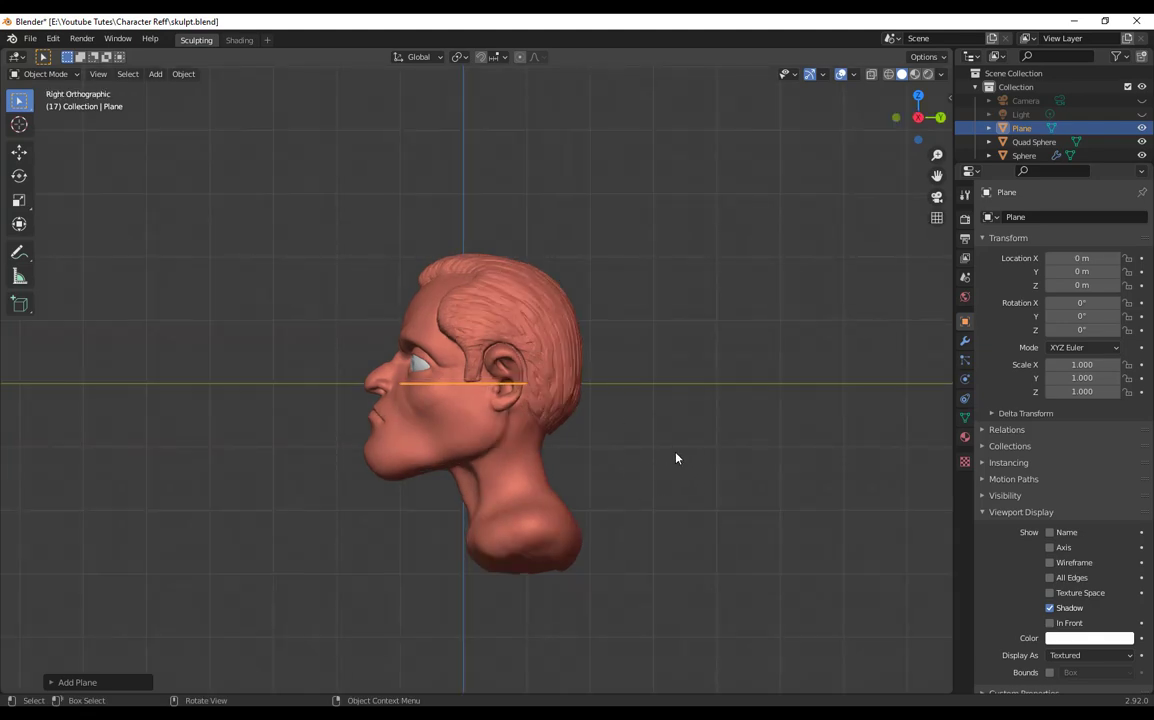
Step: In the right side view, move the plane in front of the face and rotate it about 83.8° around X
key(g)
click(505, 446)
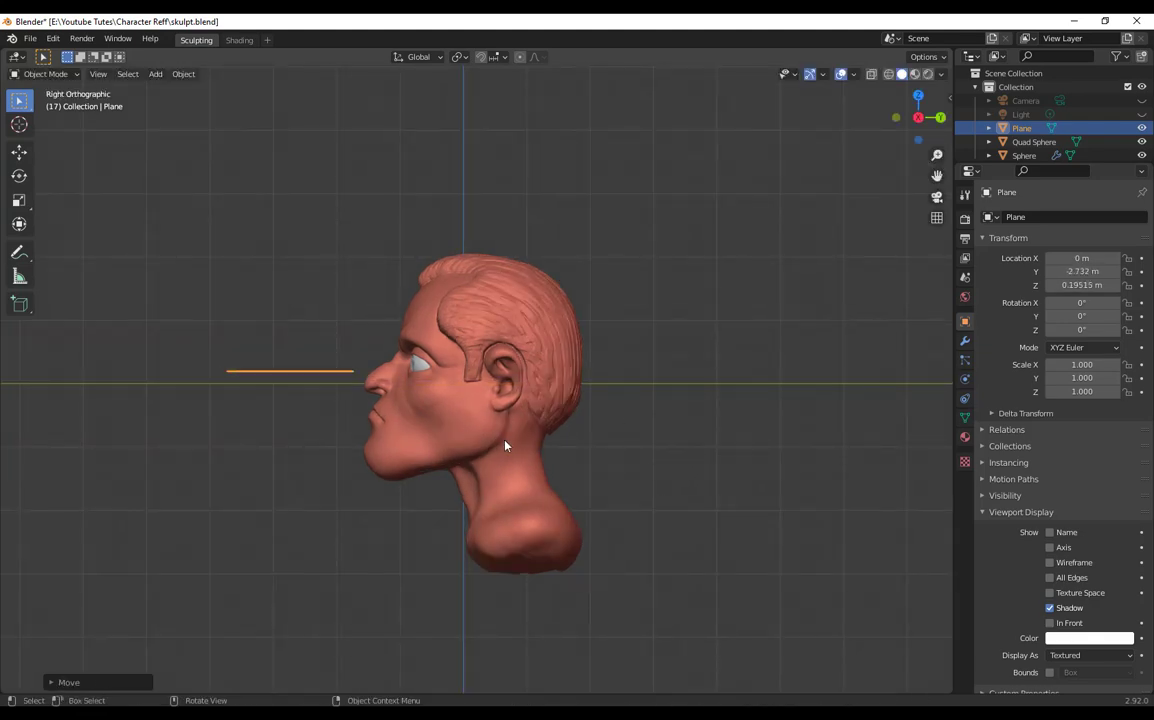
key(r)
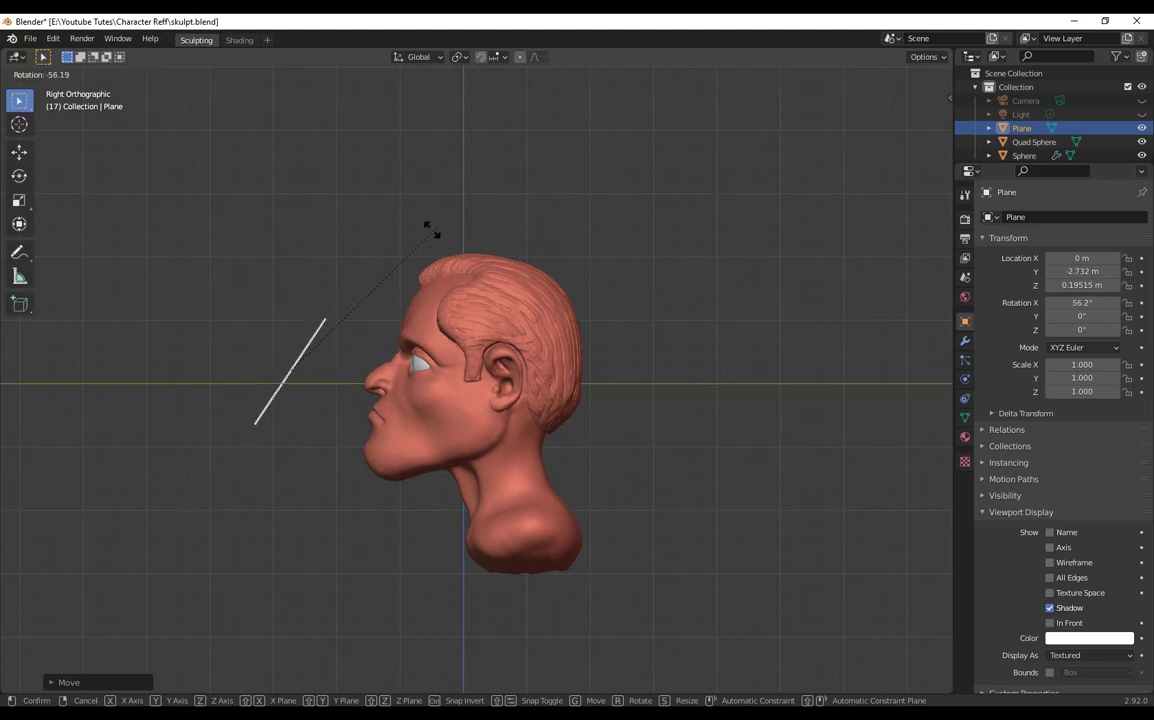
click(310, 300)
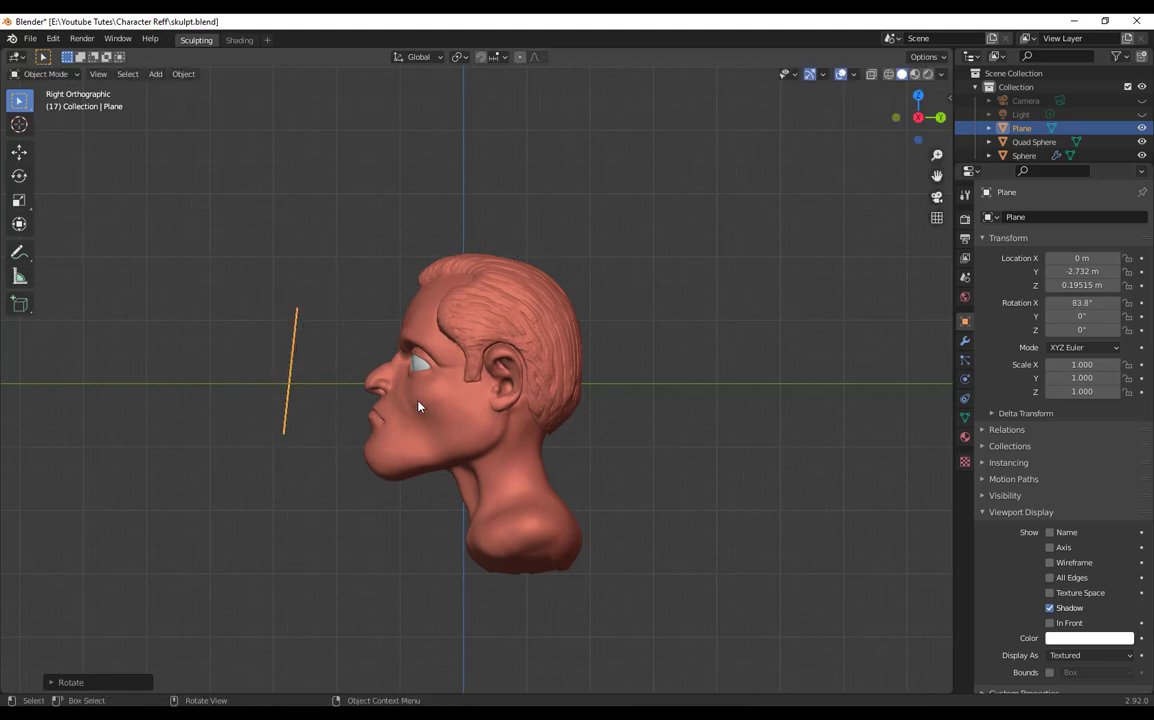
Step: Scale the plane down uniformly to about 0.053
middle_drag(659, 437, 718, 498)
key(s)
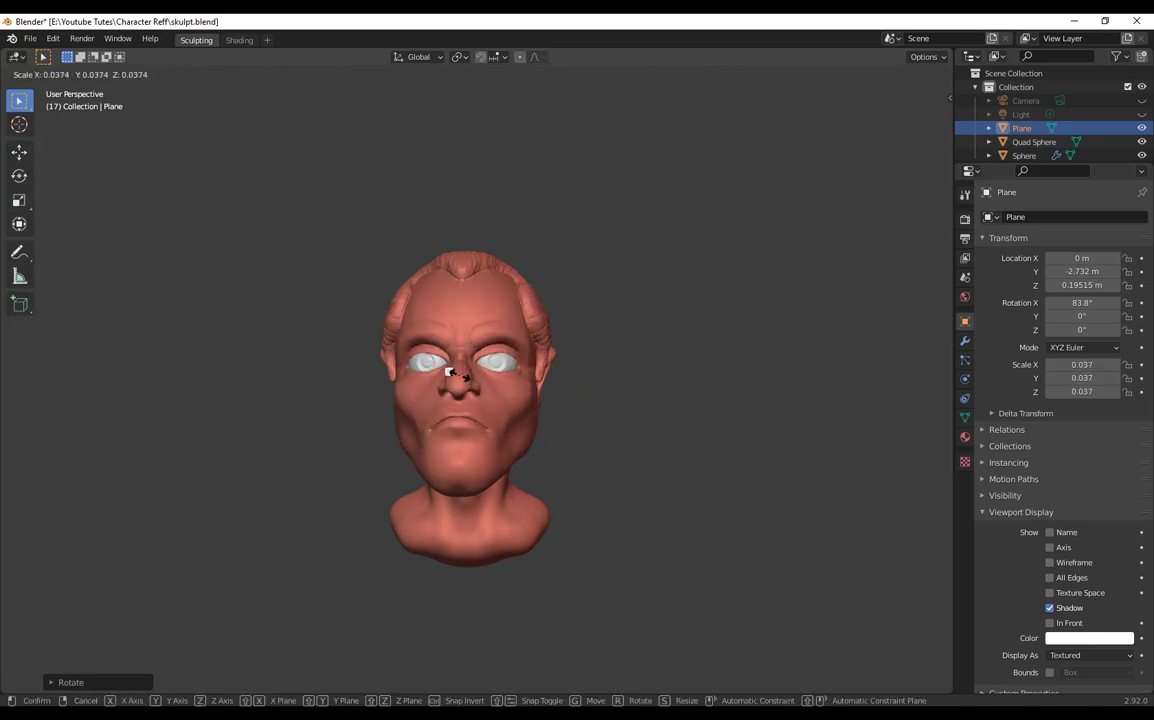
click(459, 382)
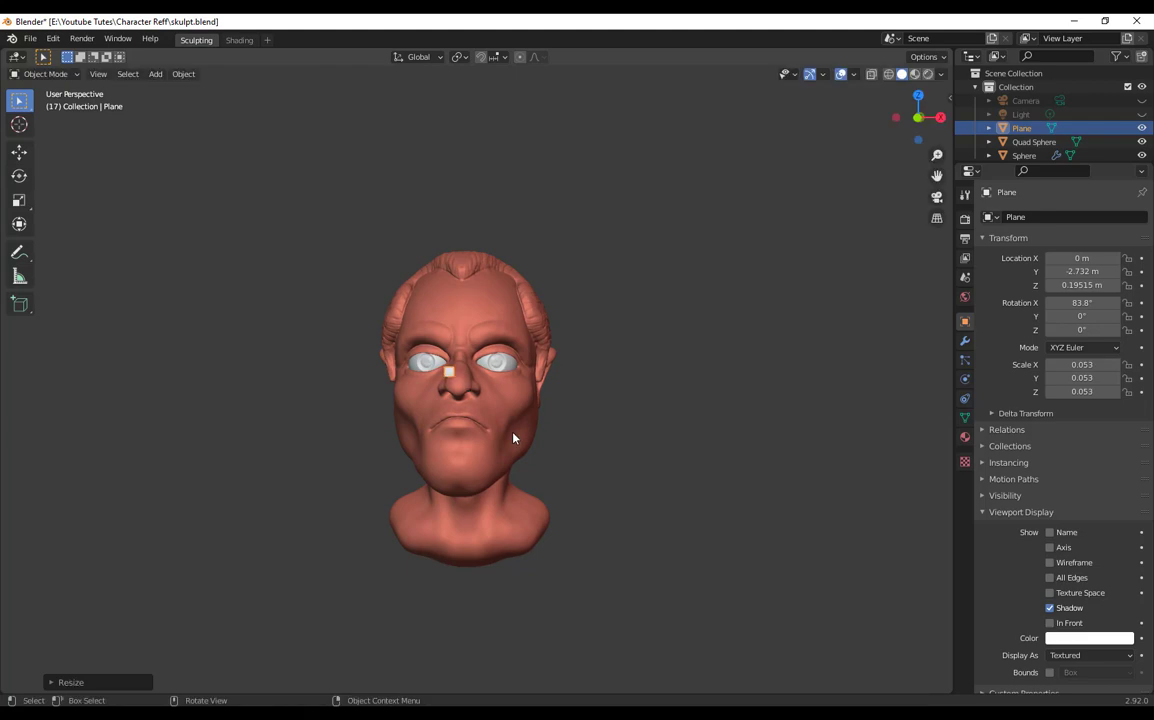
Step: Move the small plane in front of one side of the mouth, to about X 0.218 m and Z -0.21 m
key(g)
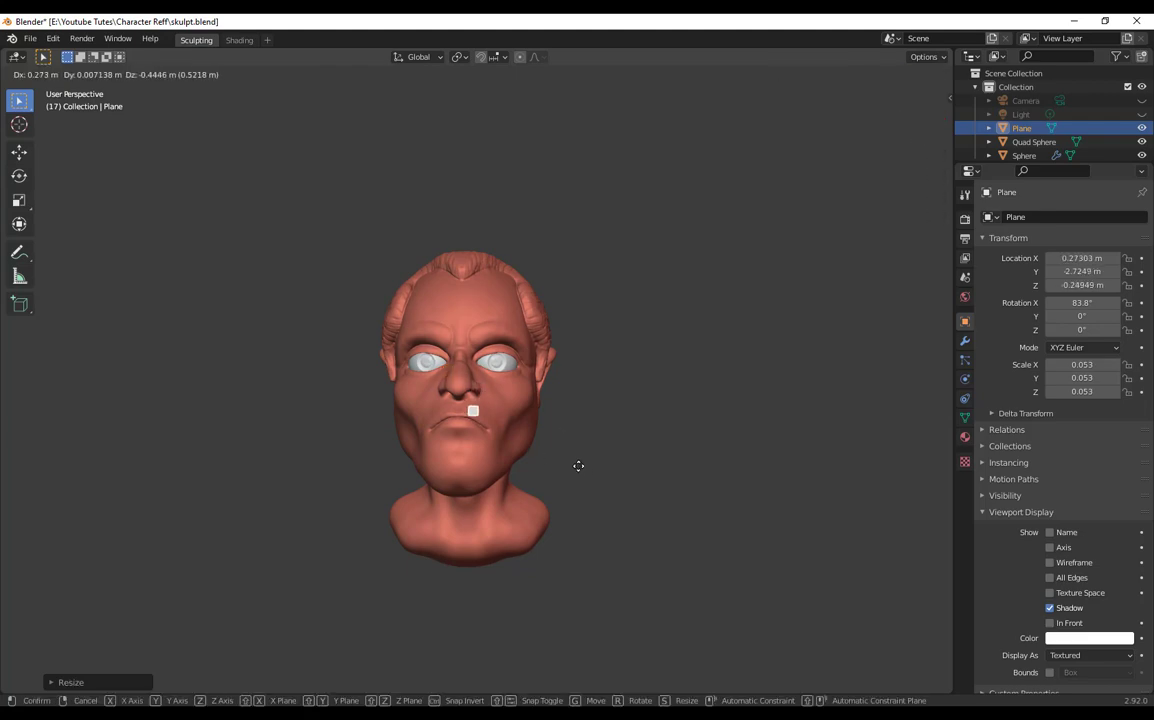
click(573, 463)
scroll(633, 533, up, 2)
middle_drag(617, 551, 484, 434)
scroll(583, 471, down, 3)
middle_drag(583, 471, 591, 479)
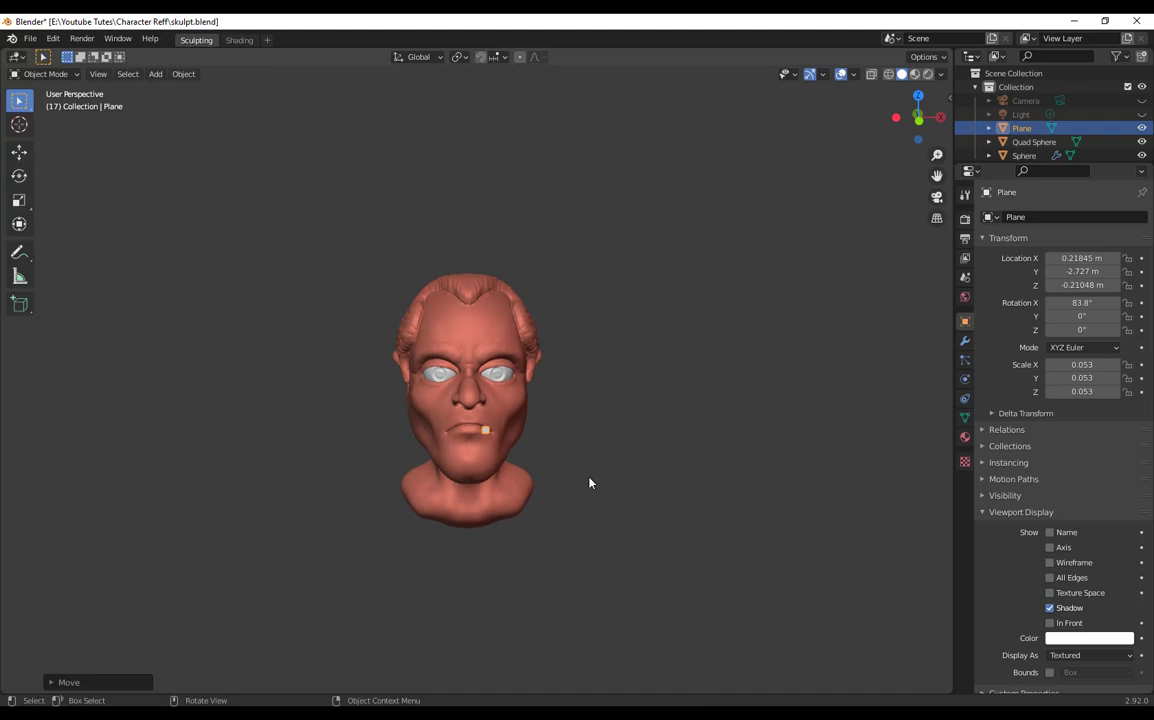
Step: In the right side view, move the plane close to the upper lip, to about Y -1.44 m and Z -0.30 m
key(KP_3)
scroll(549, 432, up, 5)
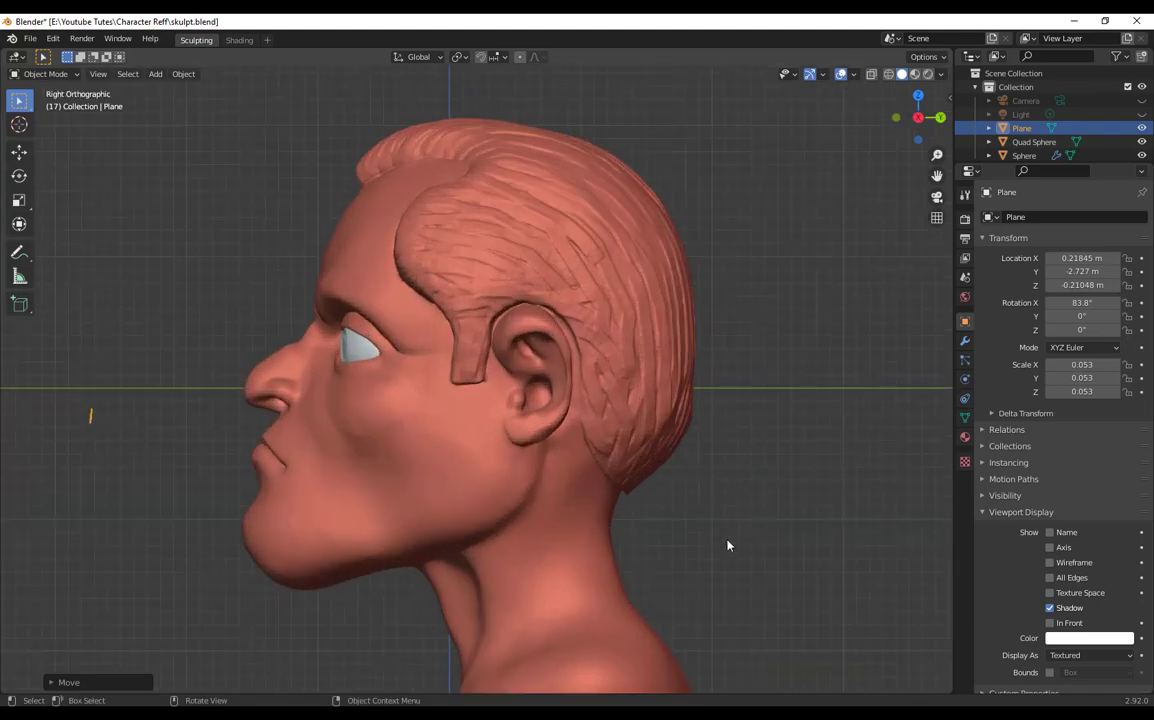
shift+middle_drag(731, 548, 853, 505)
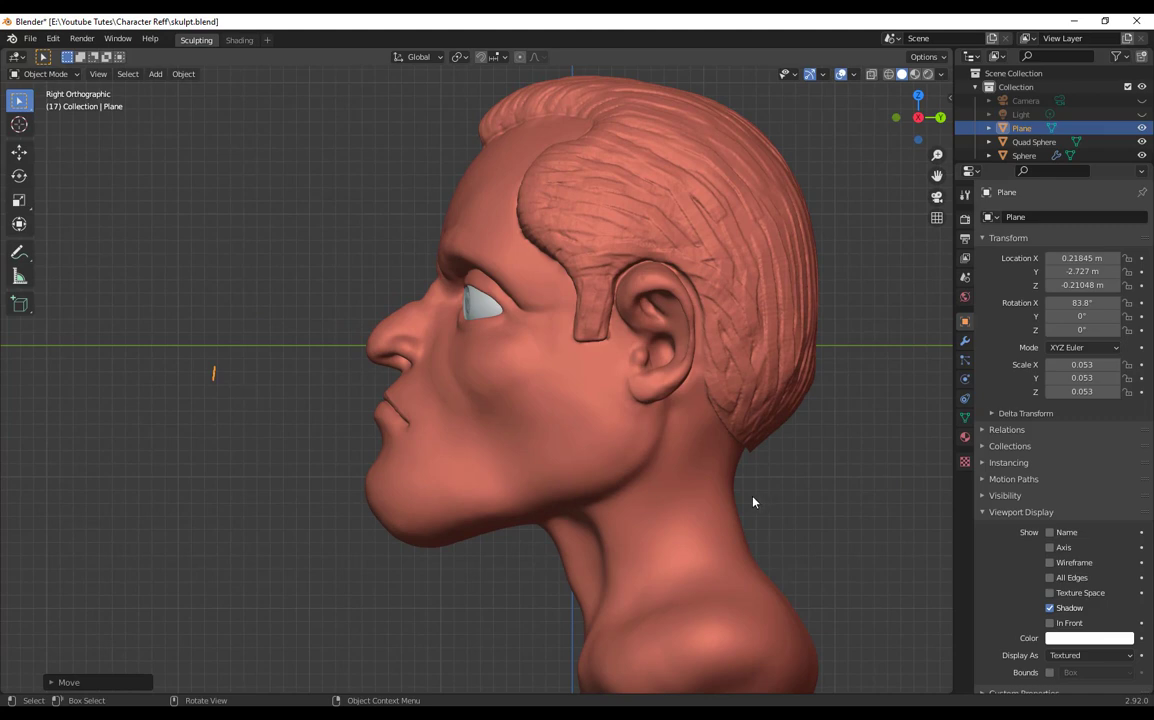
key(g)
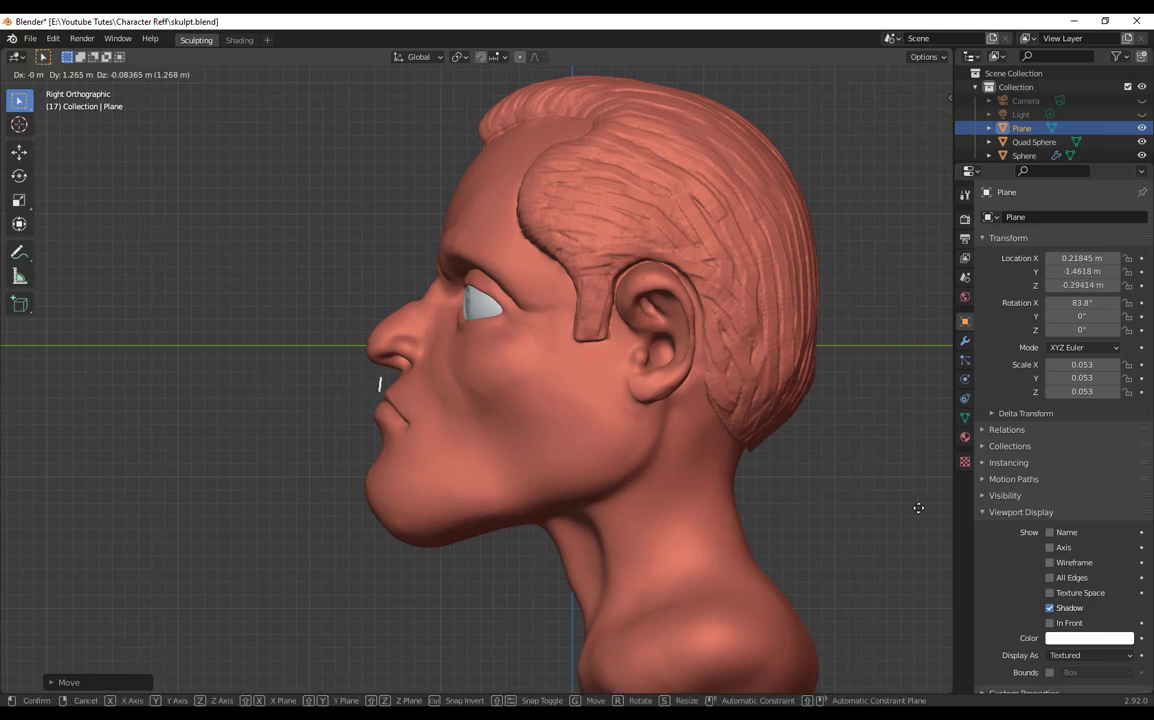
click(920, 512)
scroll(654, 535, down, 3)
middle_drag(654, 535, 730, 548)
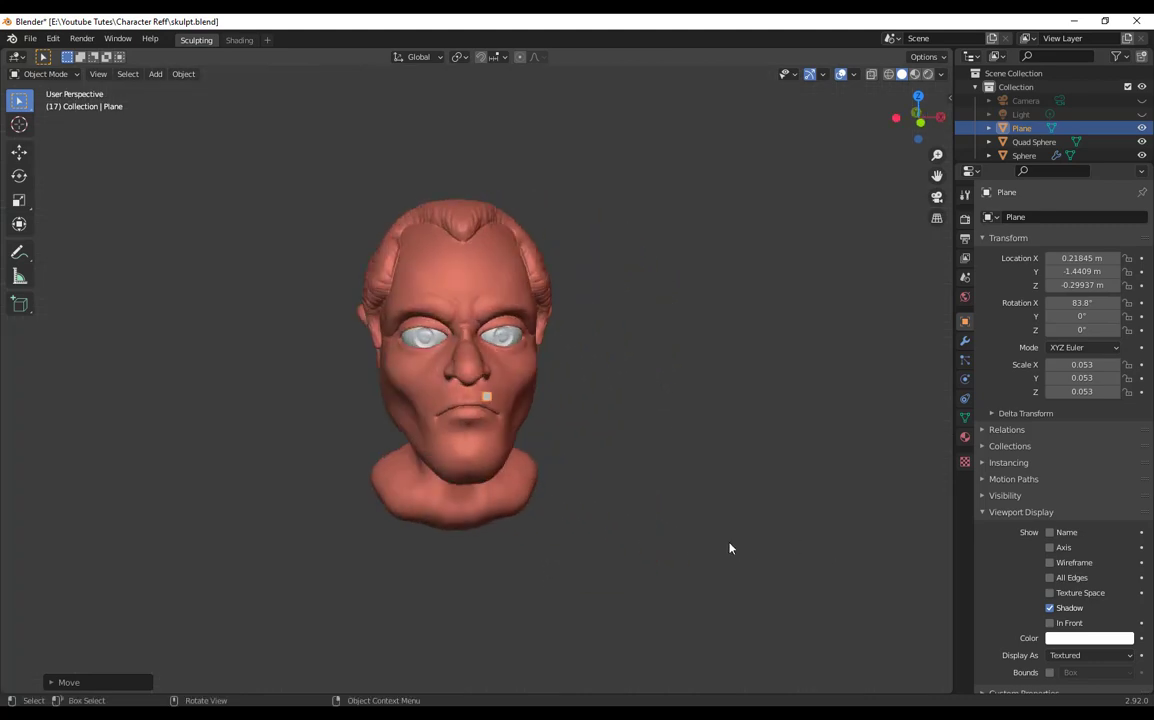
Step: Select the head mesh and examine from several angles how the small plane sits in front of the upper lip
scroll(618, 549, up, 4)
middle_drag(618, 549, 567, 545)
scroll(513, 583, down, 2)
scroll(513, 583, up, 1)
click(543, 170)
scroll(670, 466, down, 2)
middle_drag(670, 466, 642, 500)
scroll(675, 497, up, 2)
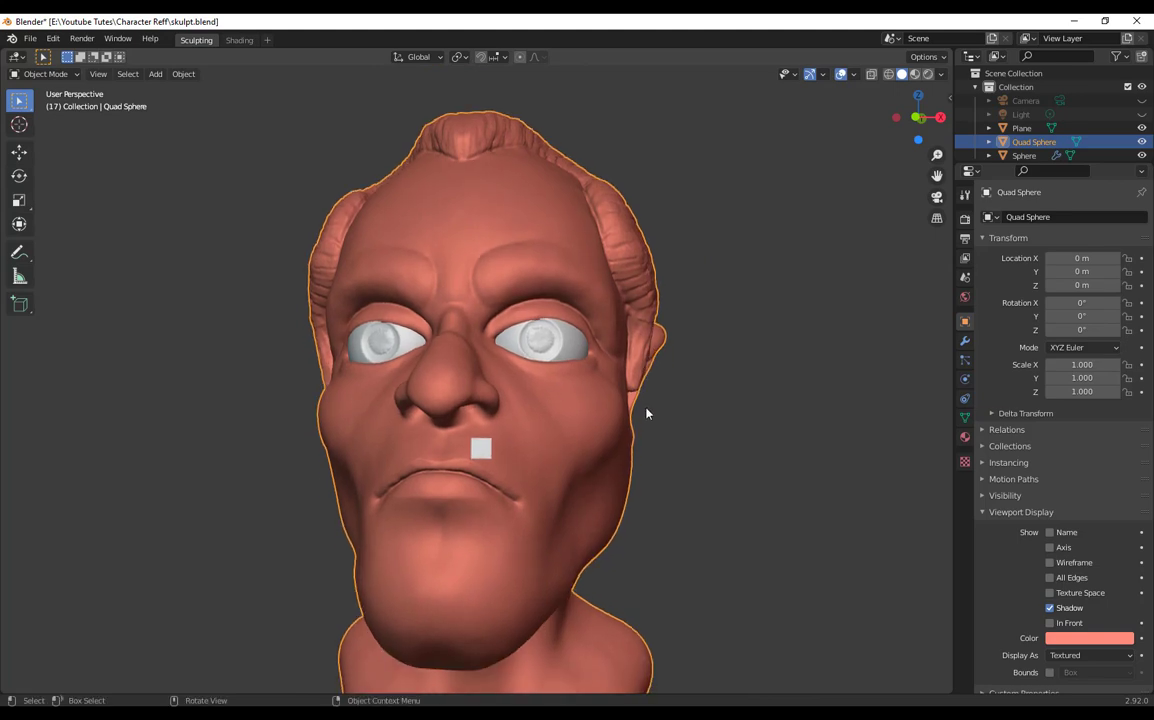
scroll(646, 413, down, 1)
middle_drag(646, 413, 672, 443)
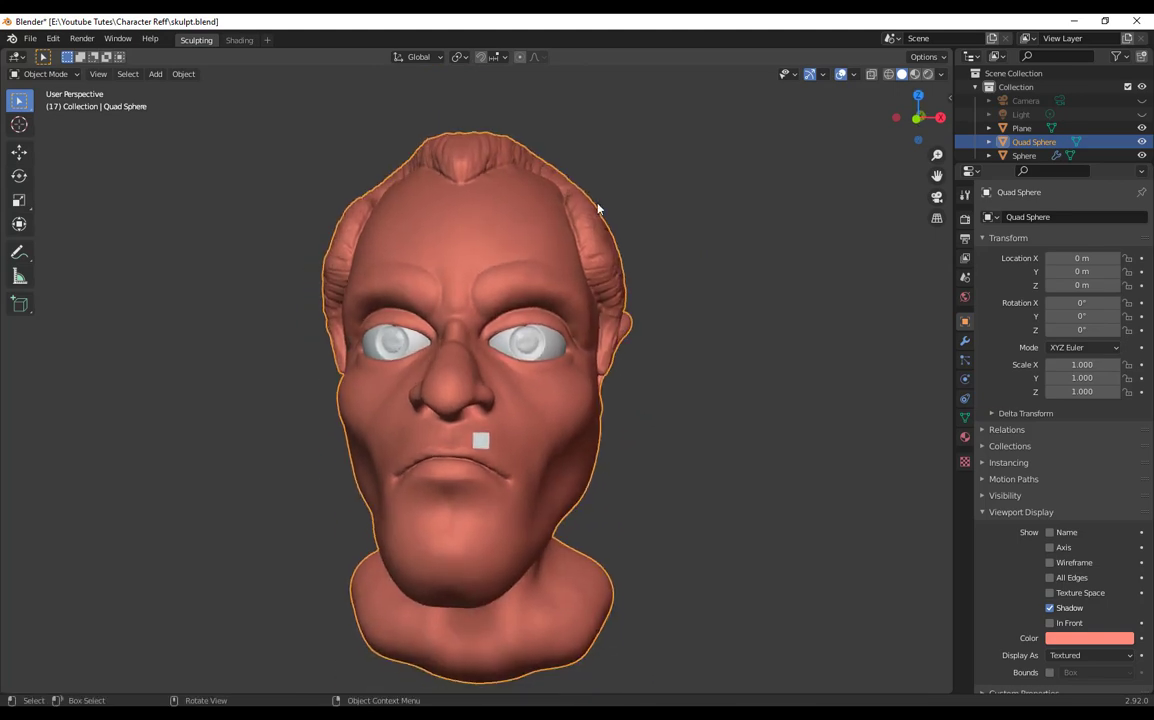
Step: Turn on snapping to faces with Project Individual Elements enabled
click(505, 58)
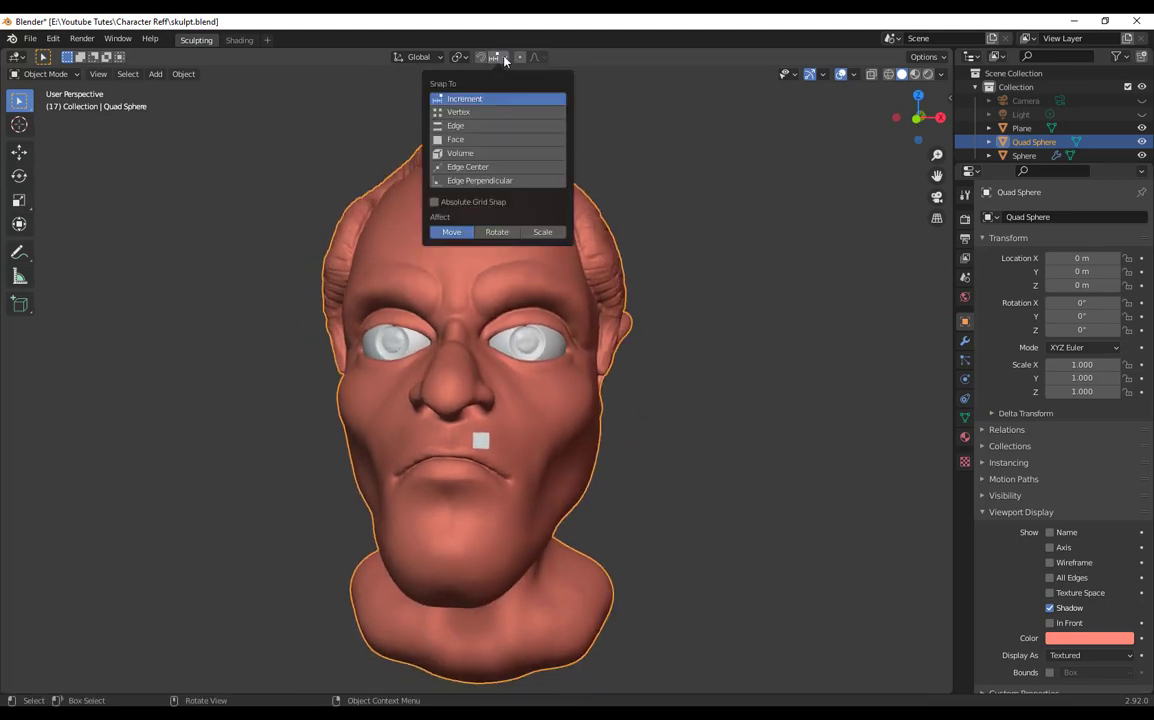
click(465, 140)
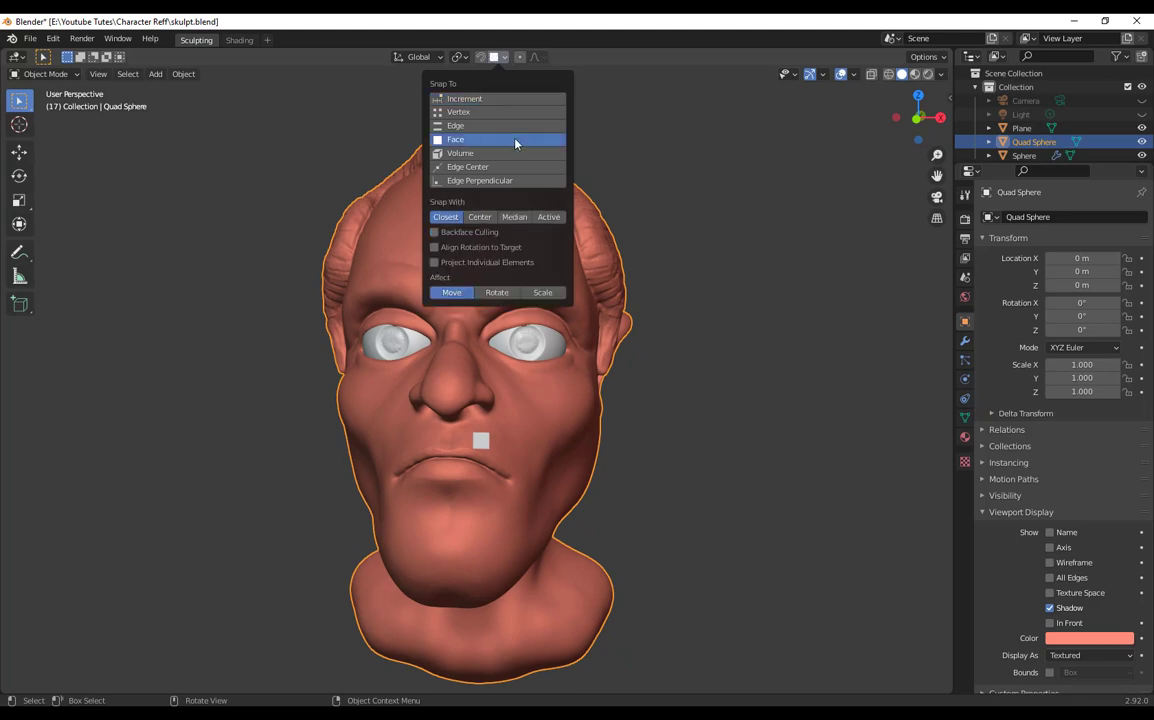
click(442, 263)
click(480, 61)
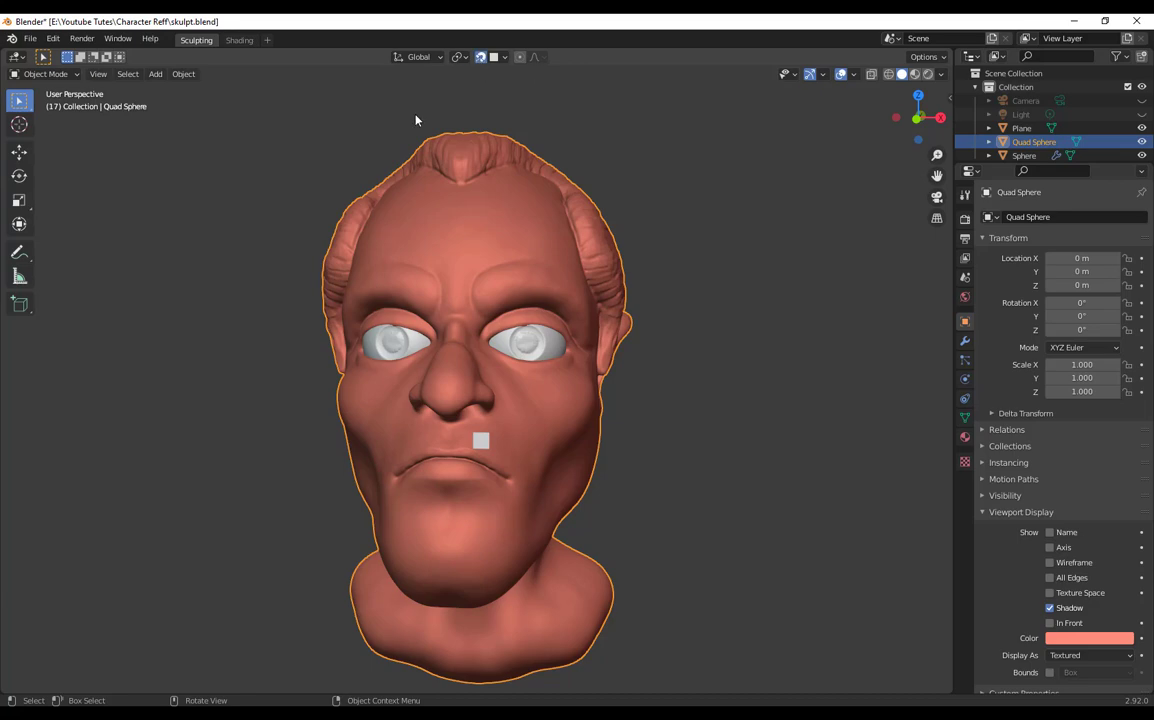
Step: Select the small plane and move it with snapping onto the skin above the upper lip, at about Y -1.41 m and Z -0.289 m
scroll(664, 434, up, 3)
middle_drag(683, 438, 520, 419)
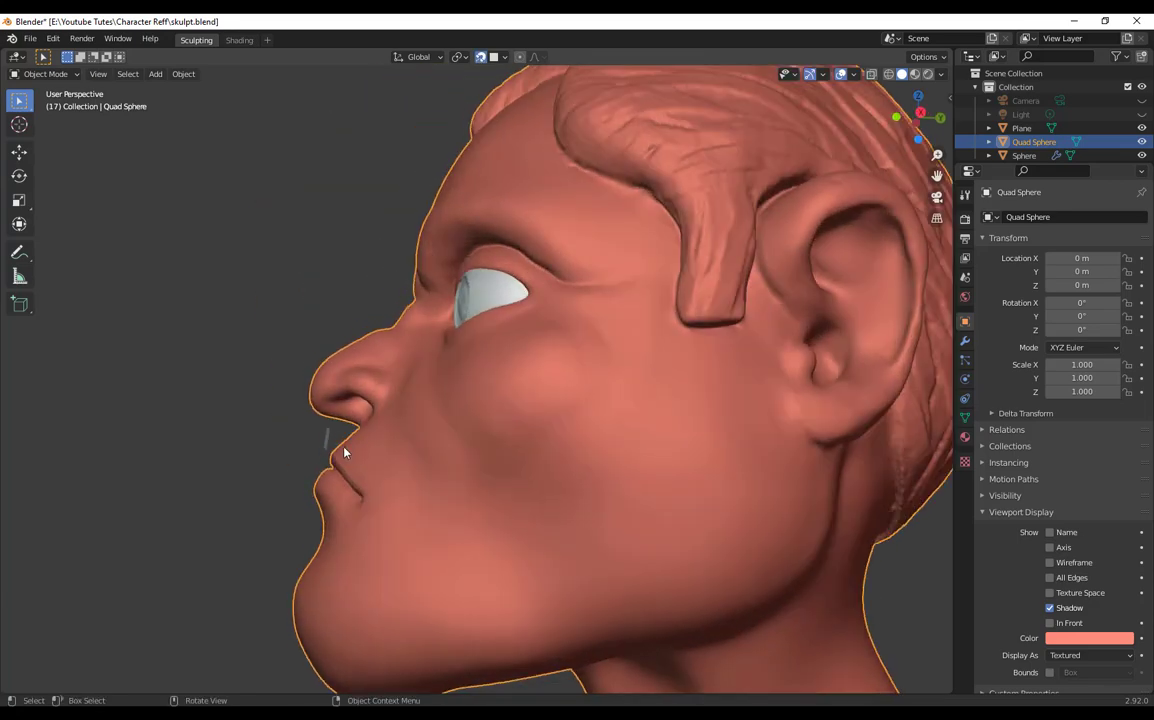
scroll(343, 453, up, 3)
click(250, 457)
middle_drag(304, 497, 334, 504)
scroll(319, 497, down, 2)
scroll(380, 473, up, 2)
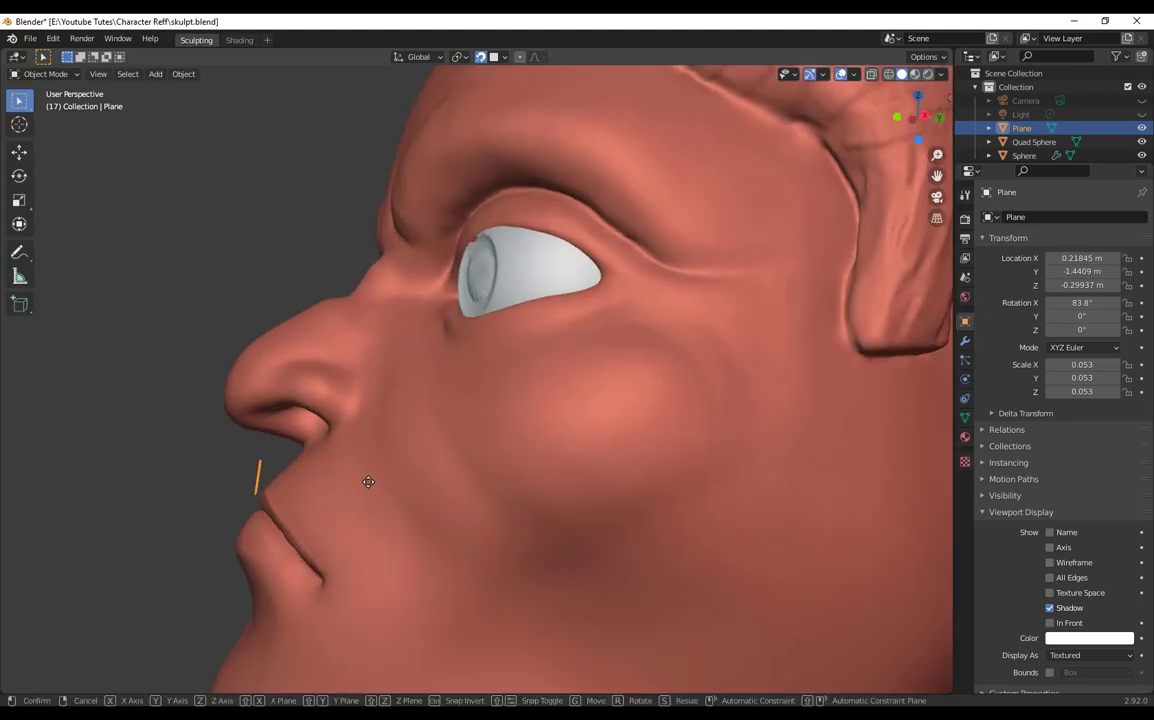
key(g)
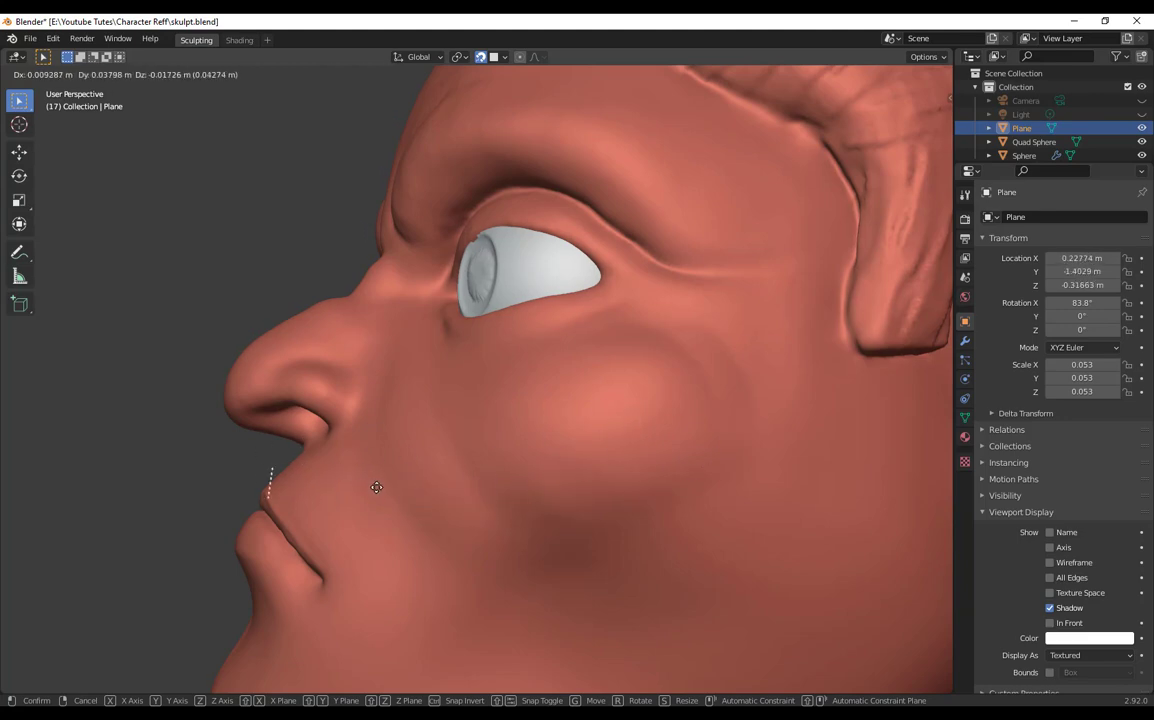
click(374, 478)
mouse_move(374, 478)
middle_down()
mouse_move(337, 528)
mouse_move(482, 533)
mouse_move(629, 569)
mouse_move(477, 523)
mouse_move(546, 507)
mouse_move(541, 562)
mouse_move(559, 546)
mouse_move(573, 561)
mouse_move(538, 513)
mouse_move(510, 505)
mouse_move(497, 525)
mouse_move(536, 502)
mouse_move(525, 525)
mouse_move(735, 510)
middle_up()
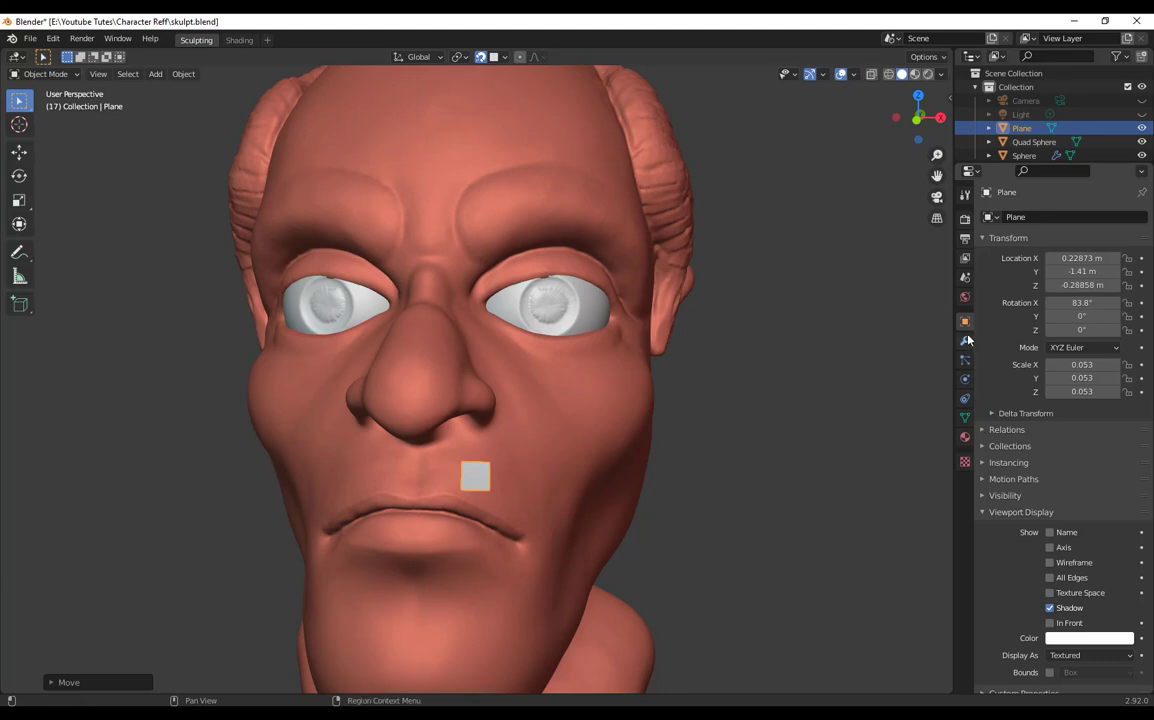
Step: Set the plane's viewport display color to green, with hue about 0.339 and full value
click(1087, 640)
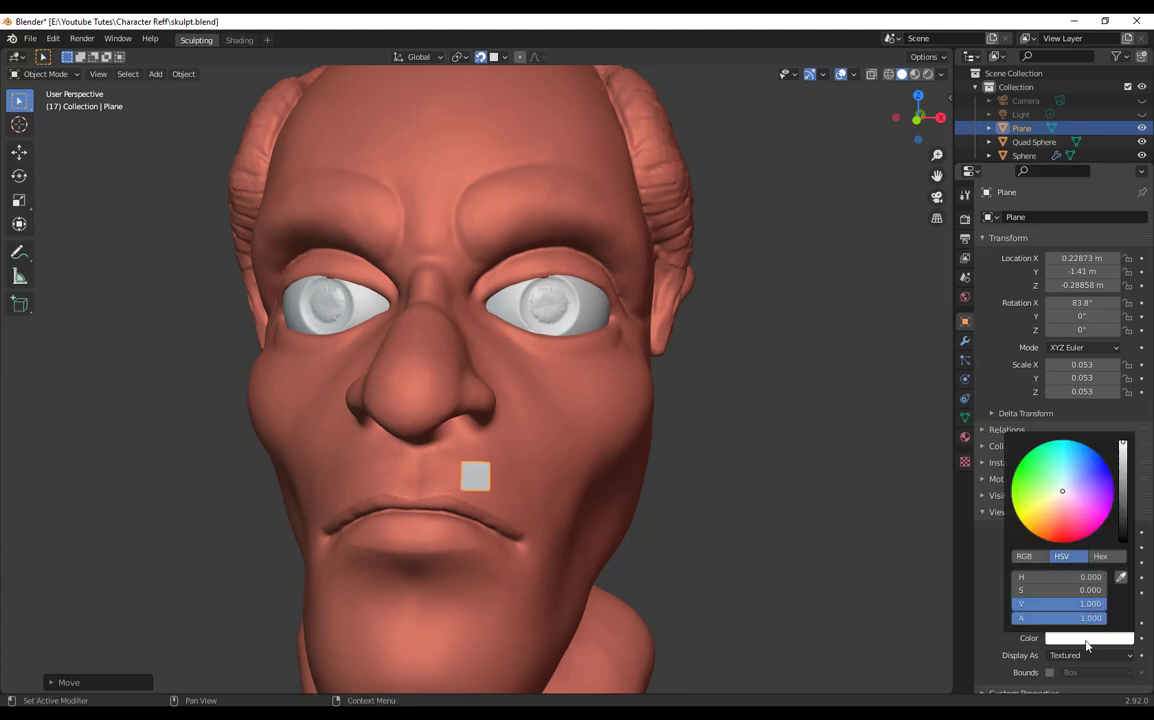
click(1033, 471)
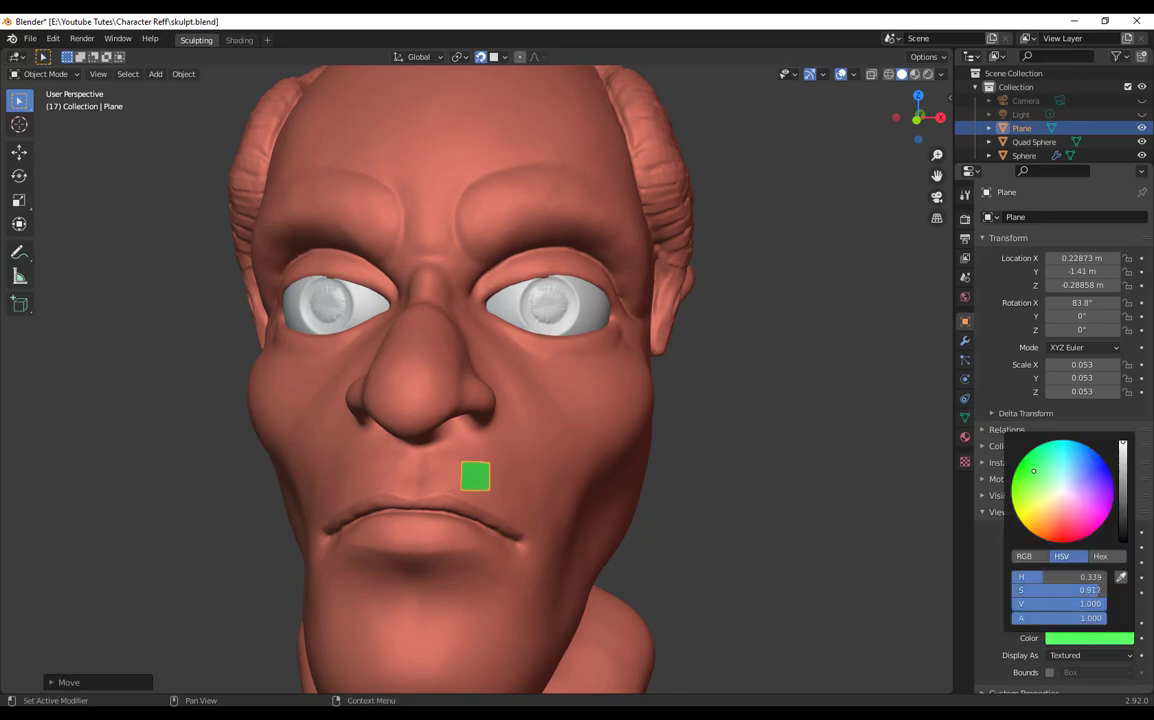
Step: Change the plane's viewport display color to yellow-green, with hue about 0.282 and saturation about 0.991, and turn on In Front display
drag(1033, 471, 1018, 484)
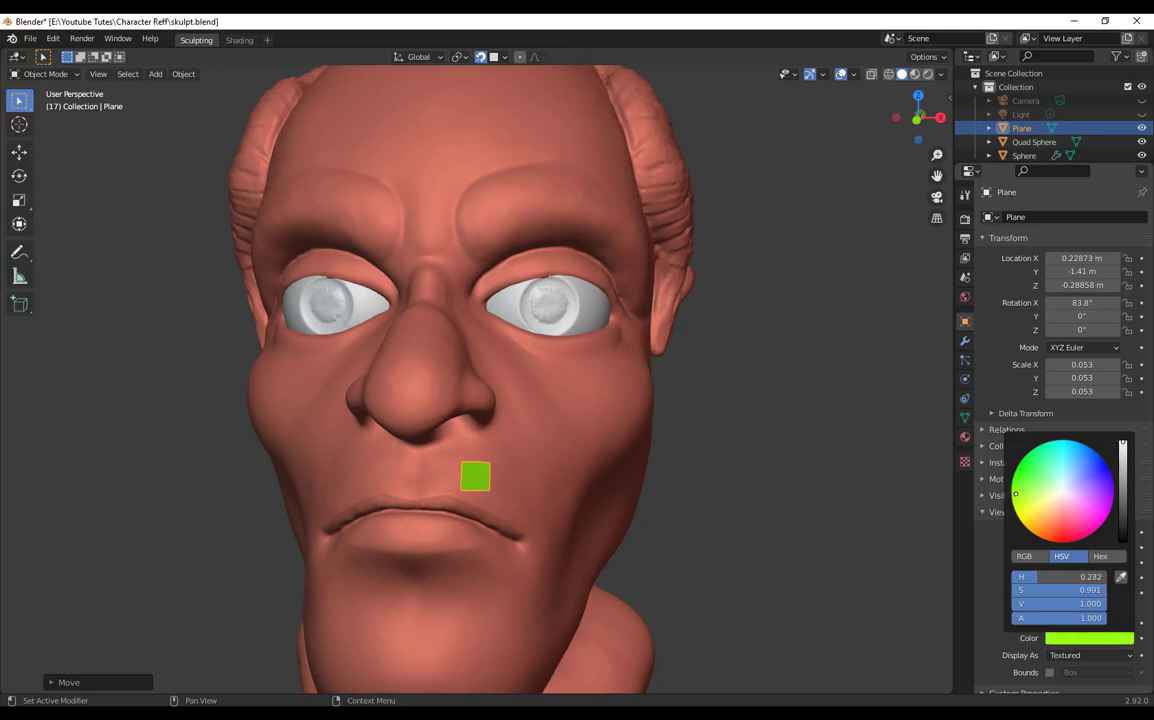
middle_drag(604, 513, 1072, 623)
click(1073, 623)
middle_drag(860, 620, 337, 382)
scroll(740, 616, up, 2)
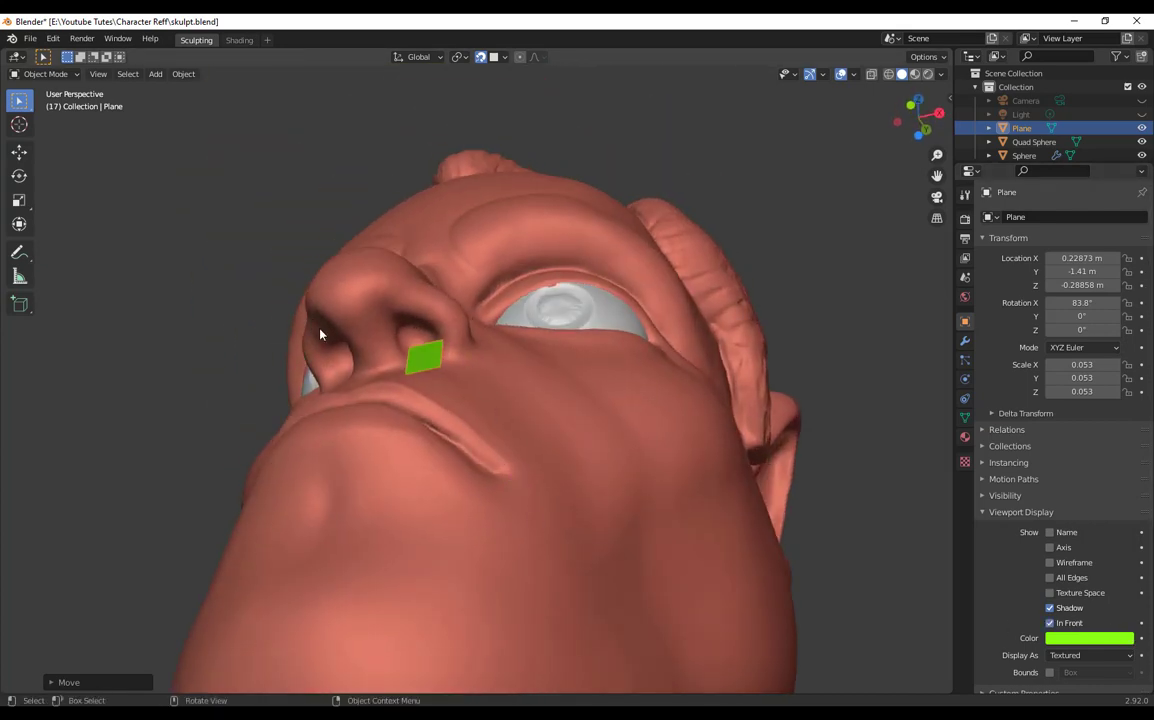
Step: In Edit Mode, move the plane's lower inner corner vertex down along the skin to just above the upper lip
middle_drag(320, 334, 564, 478)
scroll(612, 535, up, 2)
key(Tab)
scroll(691, 606, up, 1)
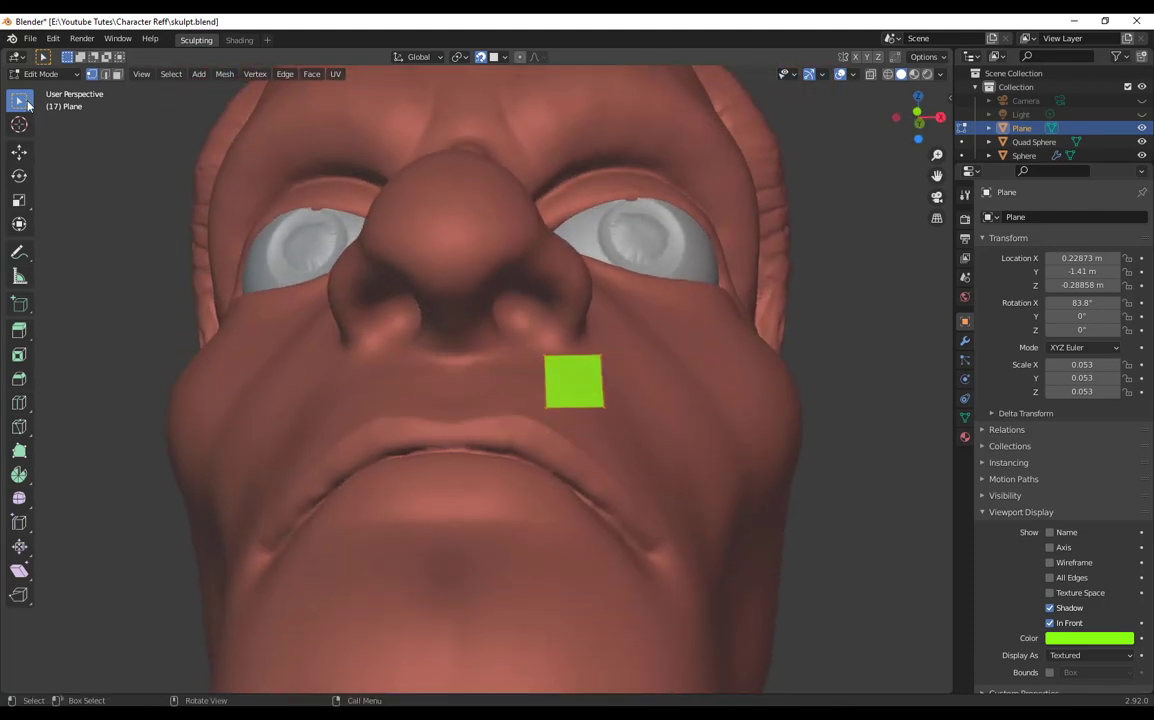
middle_drag(720, 480, 479, 347)
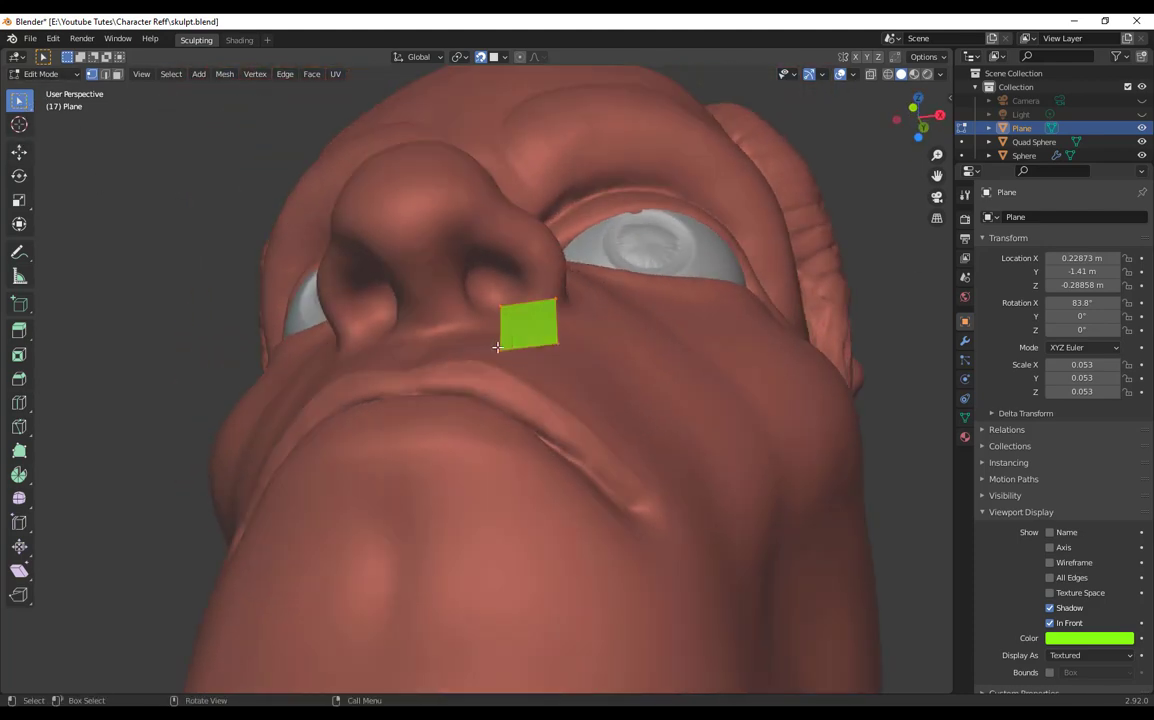
key(g)
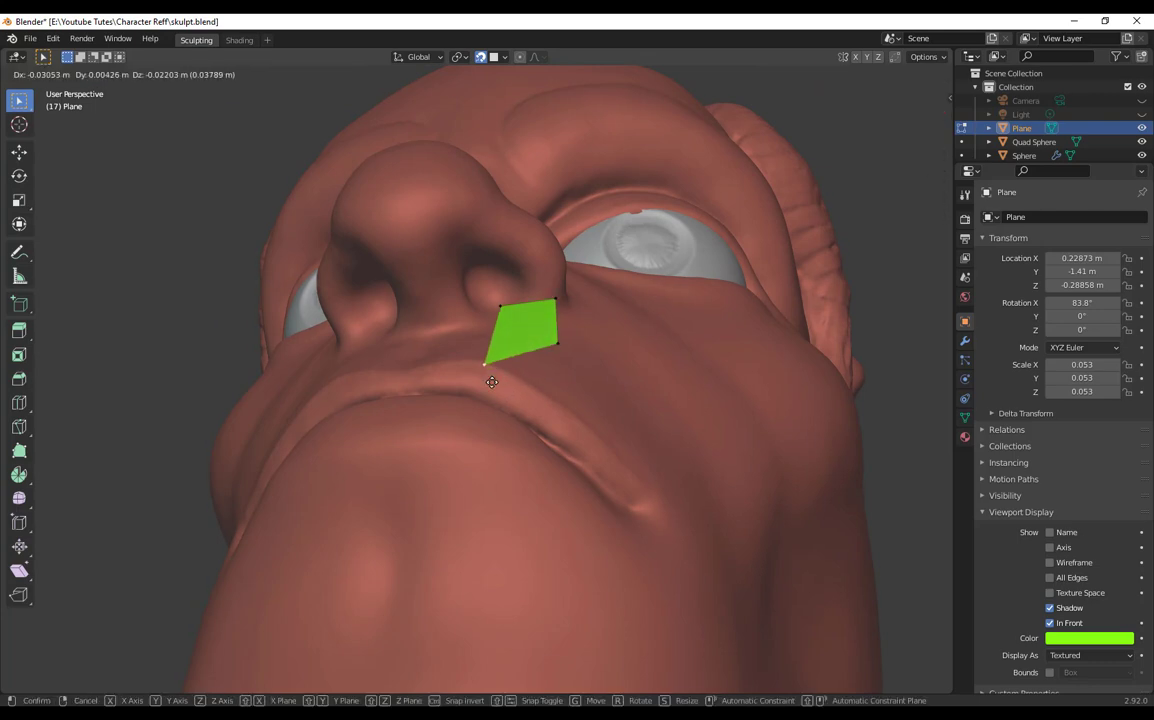
click(492, 374)
scroll(502, 385, down, 1)
Step: Snap the plane's upper outer corner vertex back onto the skin above the corner of the mouth
middle_drag(502, 385, 446, 471)
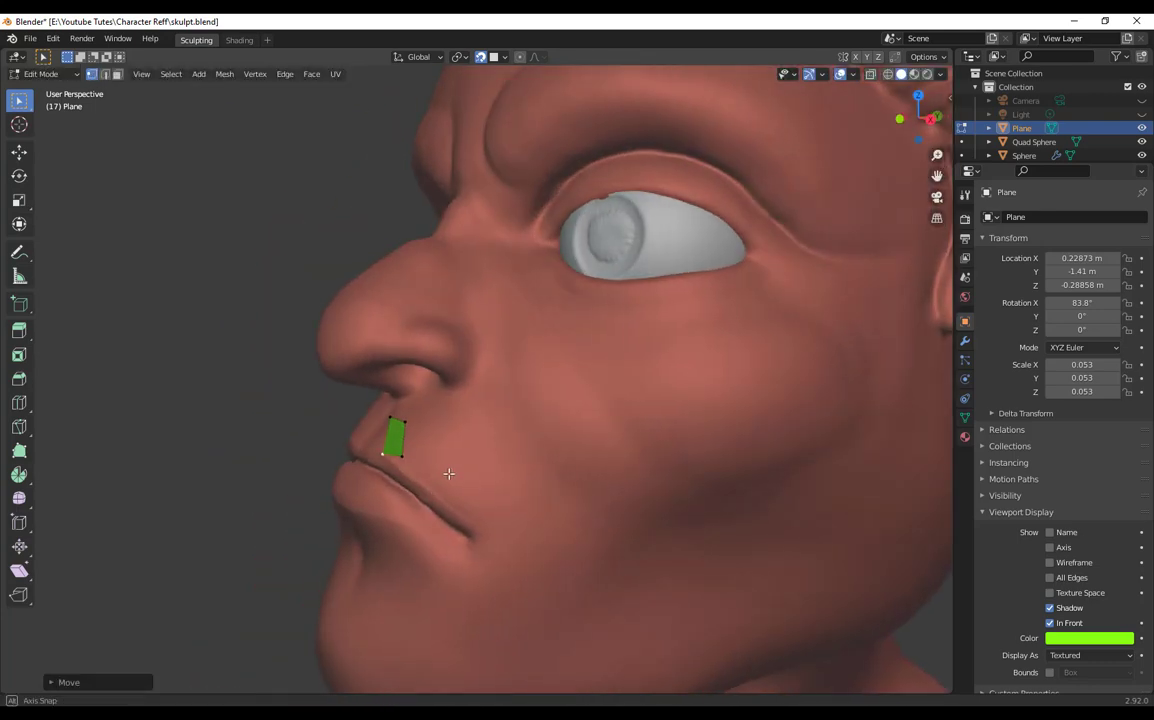
middle_drag(412, 420, 434, 478)
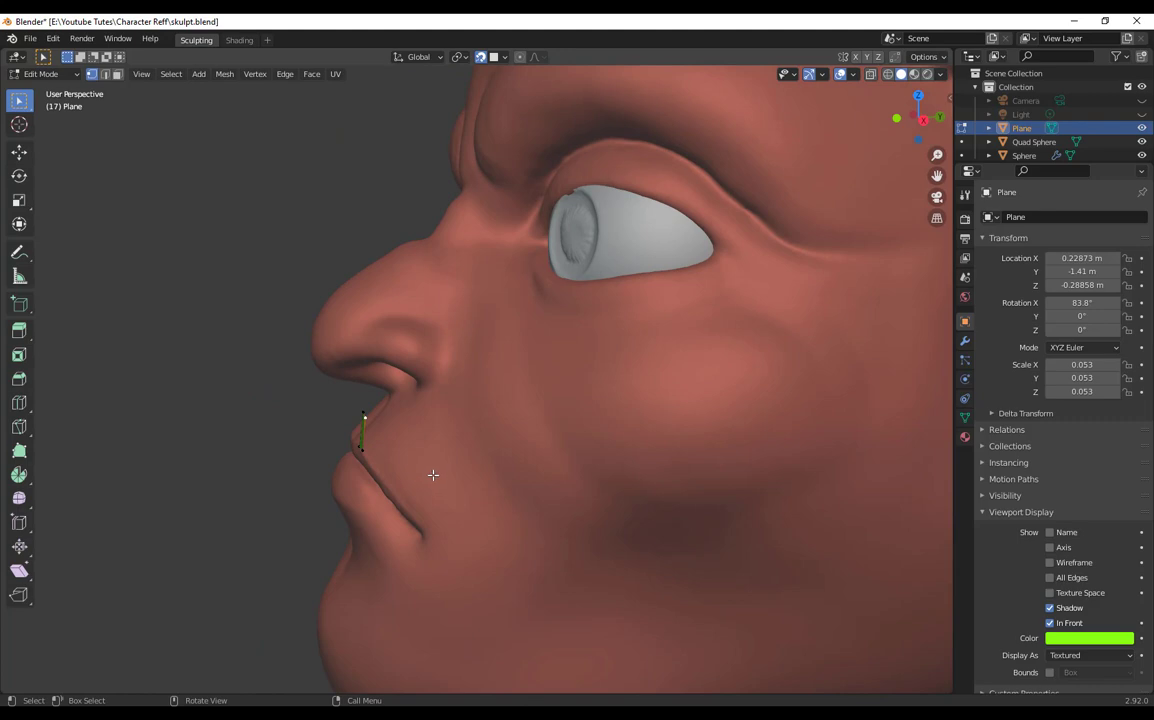
key(g)
click(466, 494)
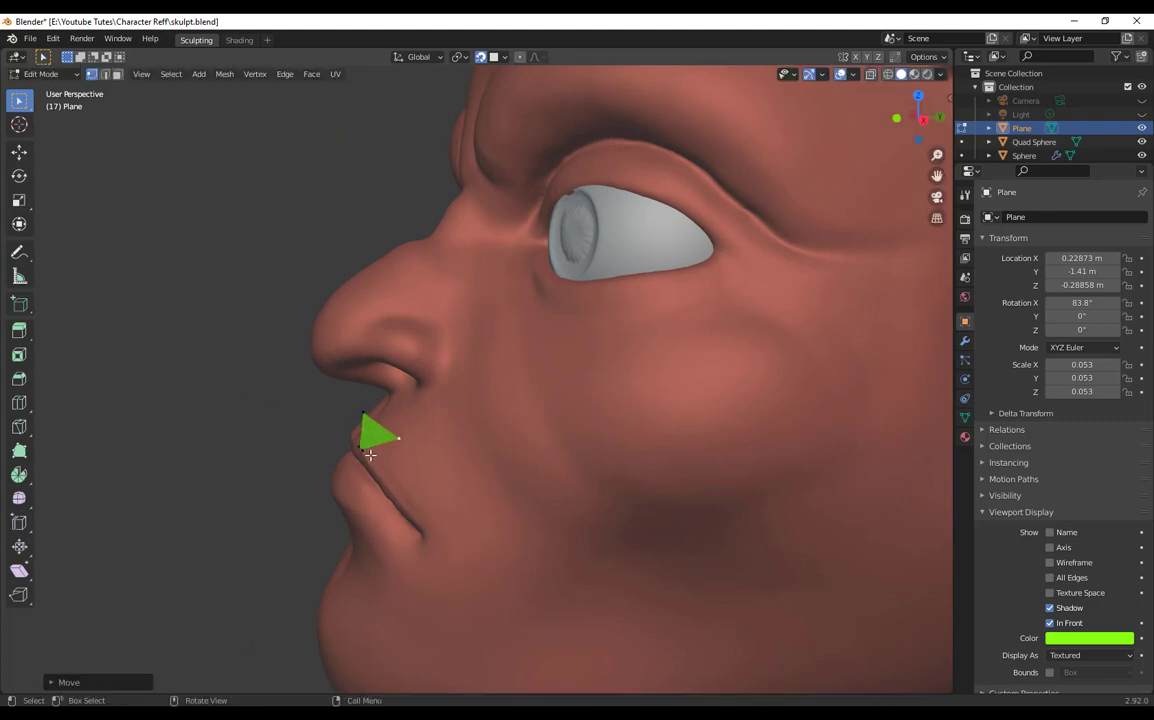
Step: Snap the plane's lower outer and upper inner corner vertices onto the skin above the upper lip
click(371, 456)
middle_drag(424, 488, 372, 452)
key(g)
click(448, 498)
key(g)
click(479, 507)
scroll(540, 520, up, 3)
scroll(479, 410, up, 3)
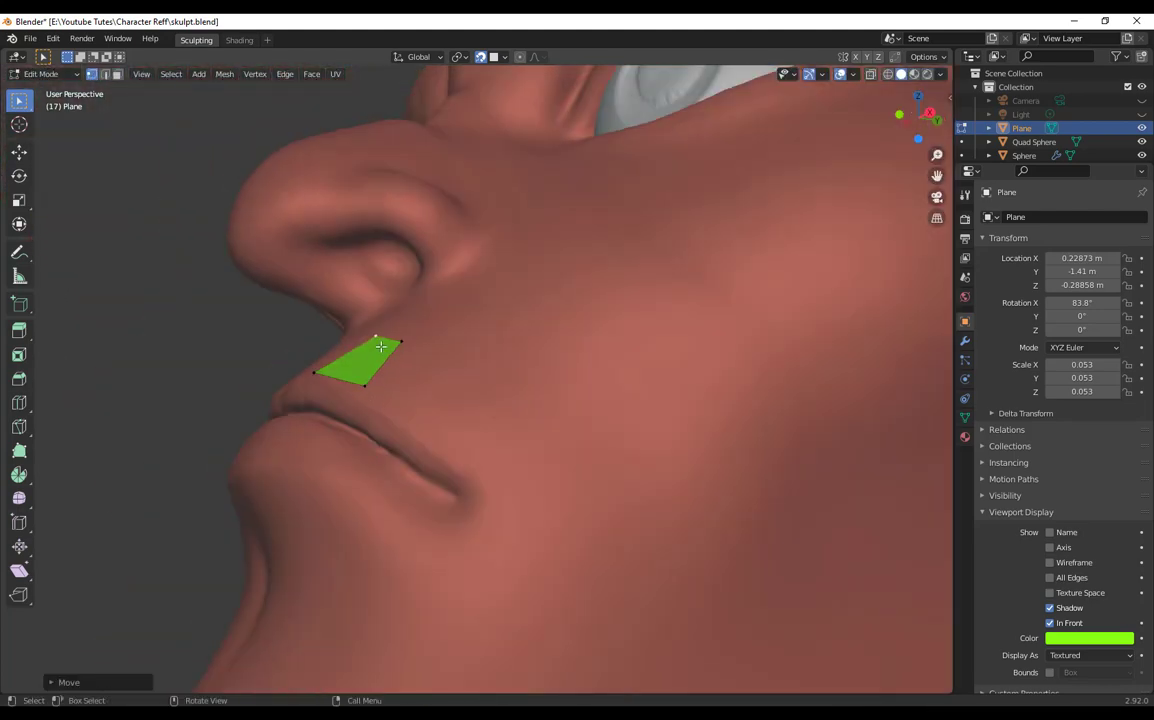
middle_drag(381, 346, 323, 354)
scroll(551, 559, down, 3)
middle_drag(426, 522, 662, 574)
scroll(531, 567, up, 3)
scroll(583, 521, down, 2)
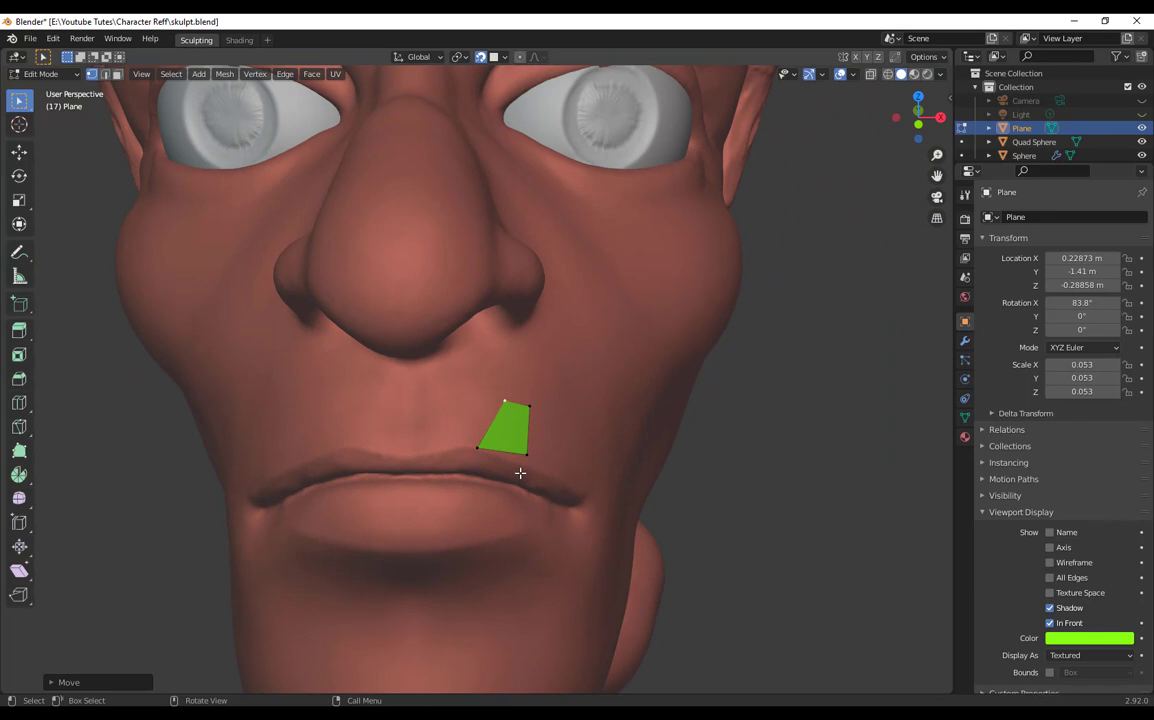
Step: Return to Object Mode and add a Shrinkwrap modifier to the plane with the Quad Sphere head as its target
key(Tab)
click(505, 442)
click(512, 435)
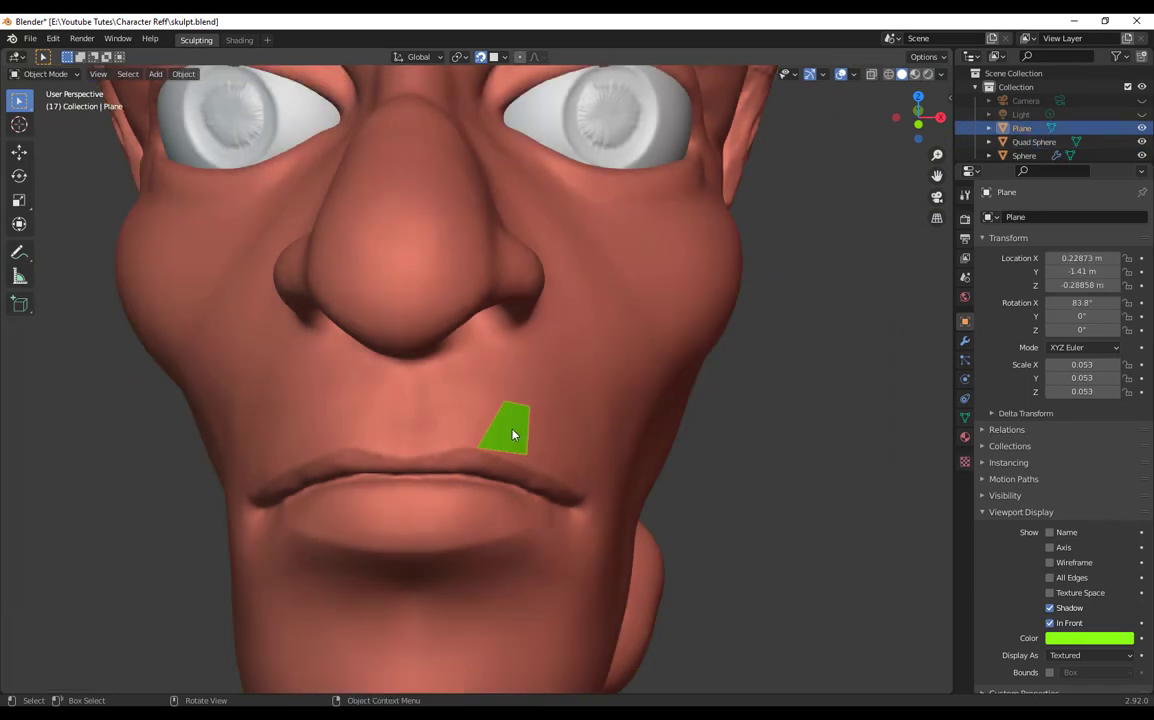
click(964, 342)
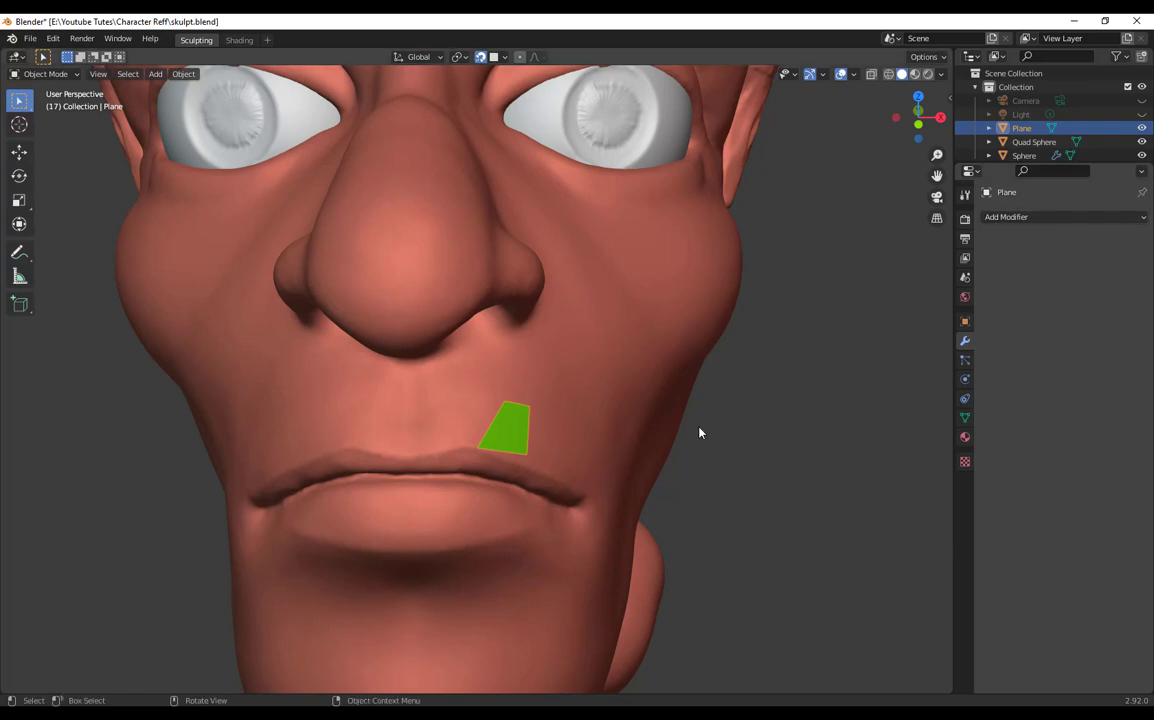
click(1059, 218)
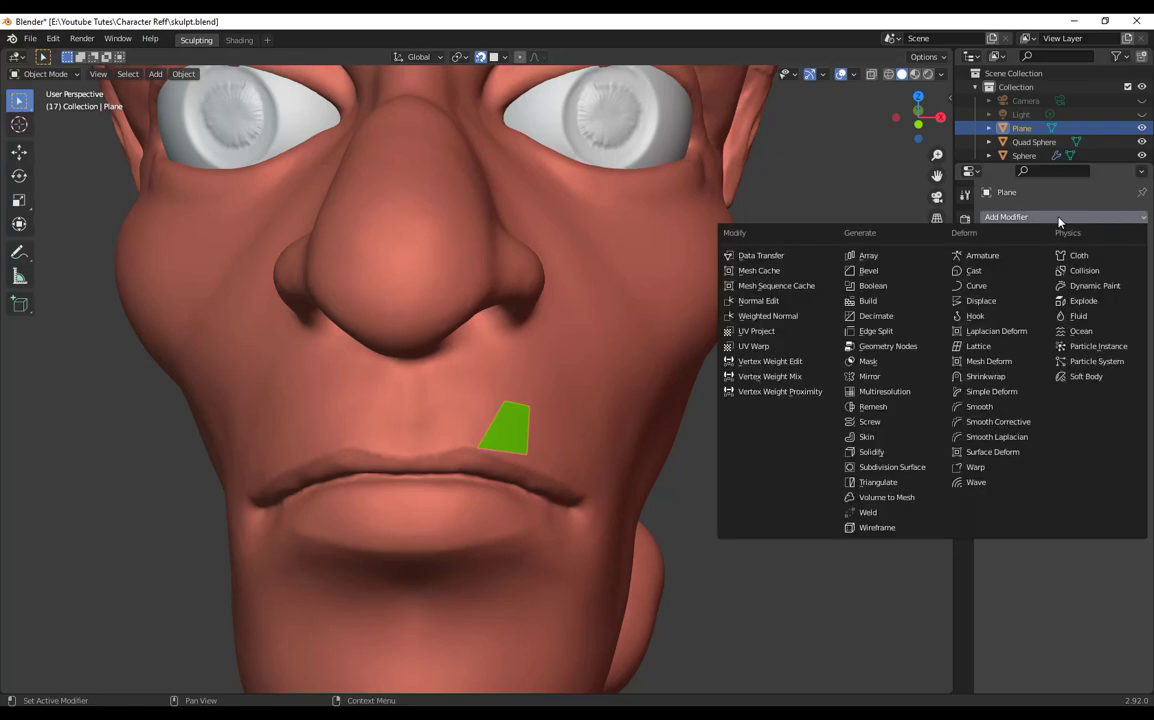
click(988, 377)
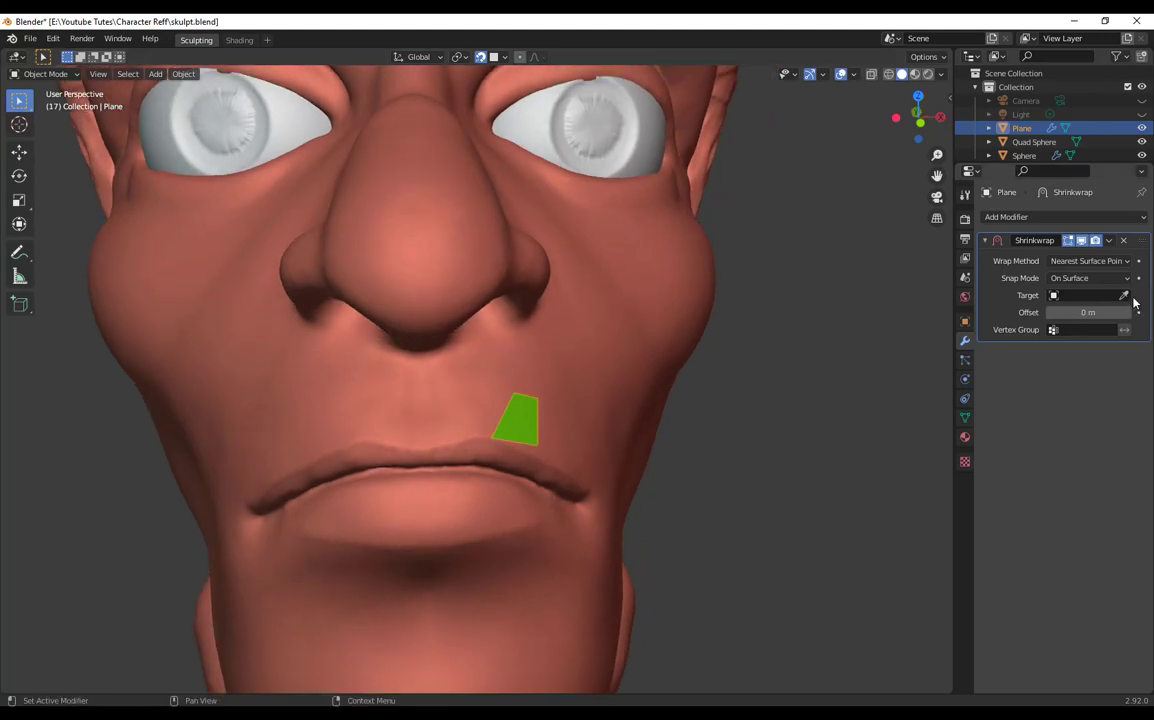
click(1124, 297)
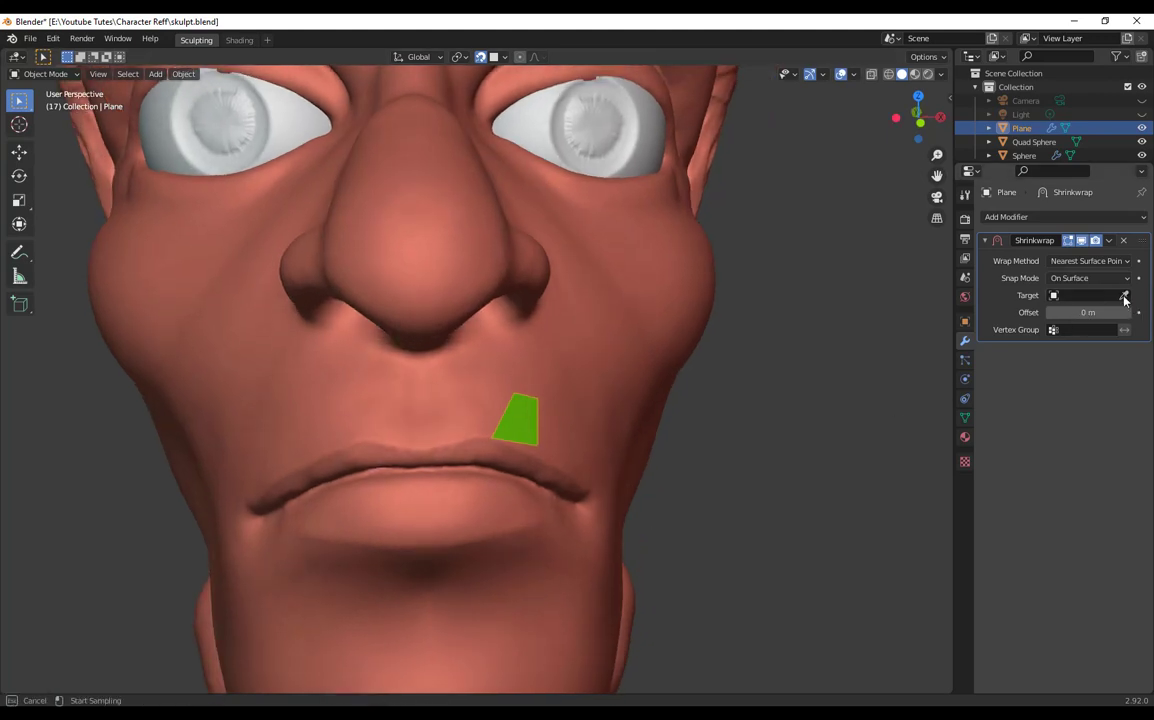
click(455, 263)
Step: Examine how the shrinkwrapped plane sits on the skin above the upper lip
middle_drag(459, 258, 392, 331)
middle_drag(417, 377, 466, 397)
middle_drag(541, 439, 618, 425)
scroll(618, 425, up, 2)
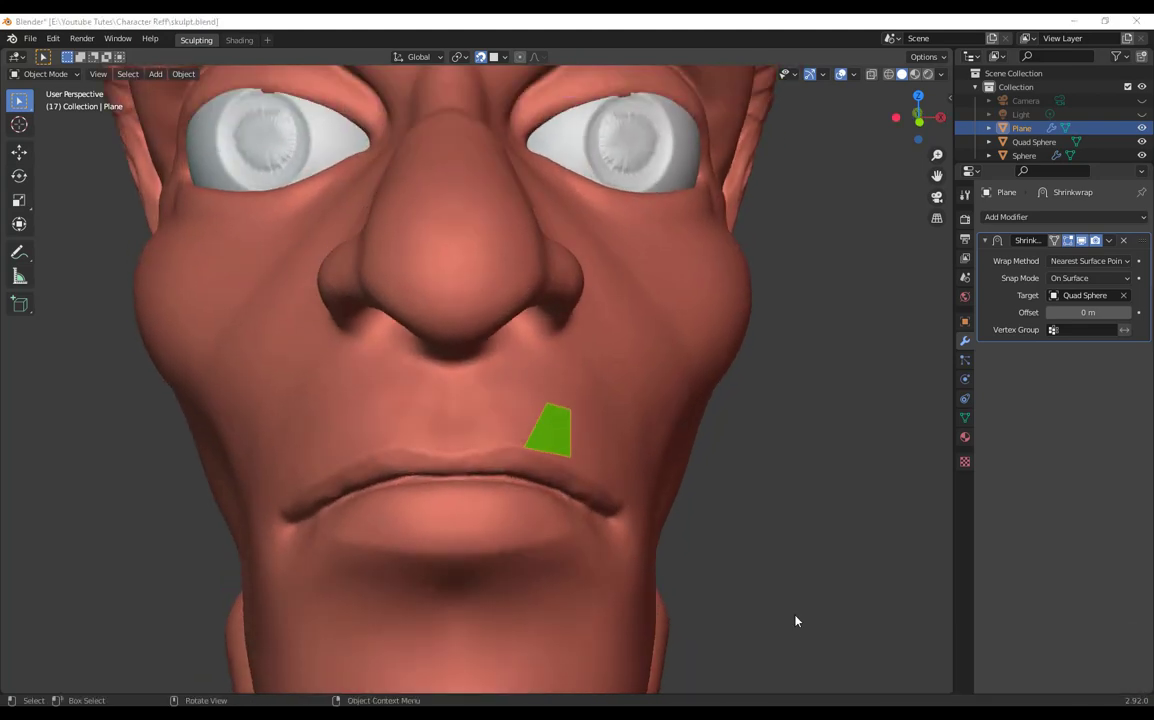
middle_drag(796, 621, 670, 634)
scroll(575, 613, down, 1)
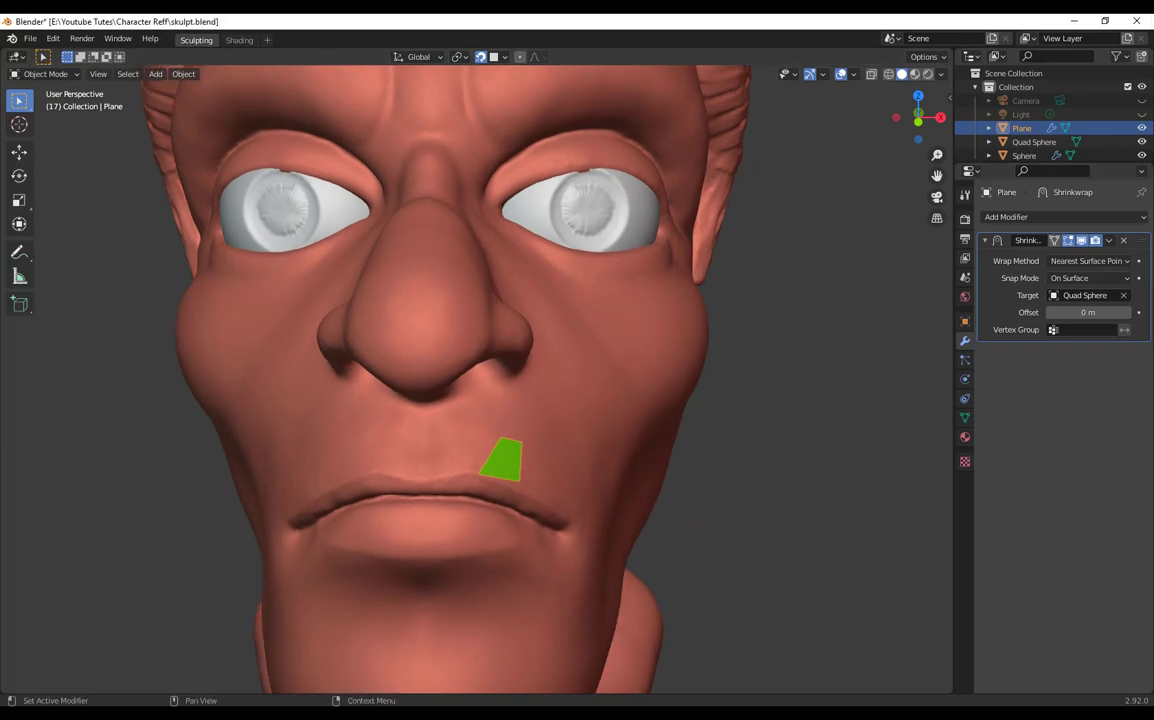
scroll(708, 548, up, 3)
shift+middle_drag(699, 552, 696, 497)
middle_drag(604, 556, 630, 530)
click(527, 459)
click(532, 457)
scroll(532, 457, down, 2)
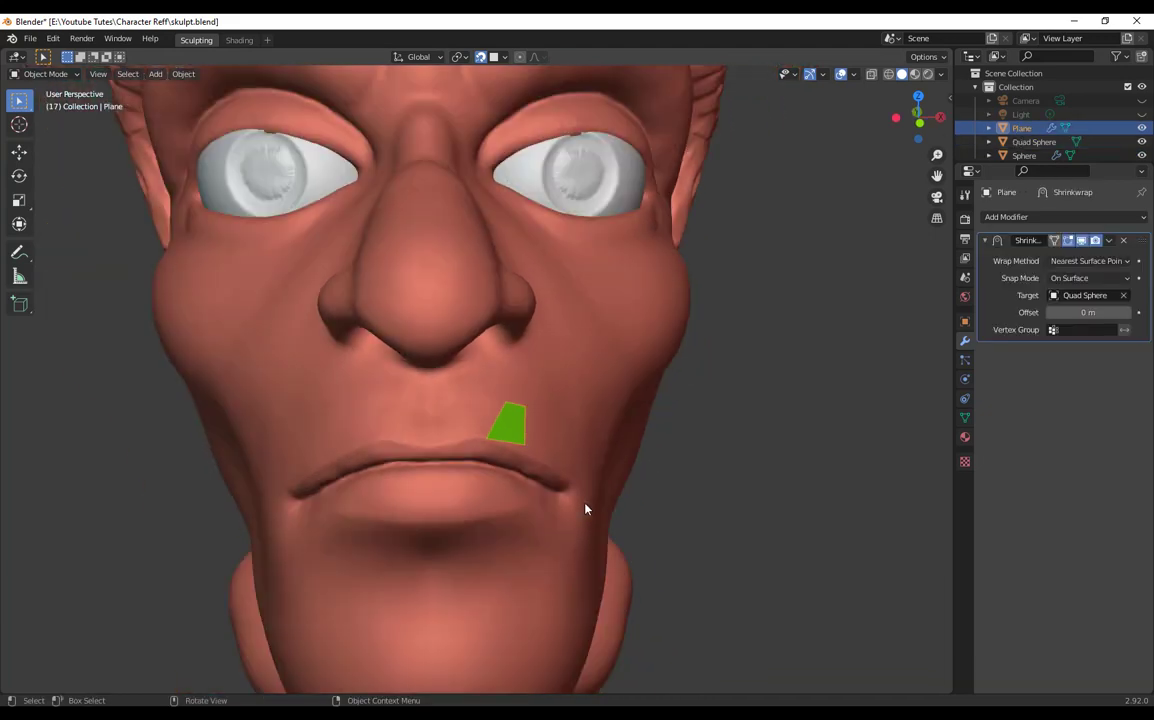
middle_drag(577, 468, 600, 470)
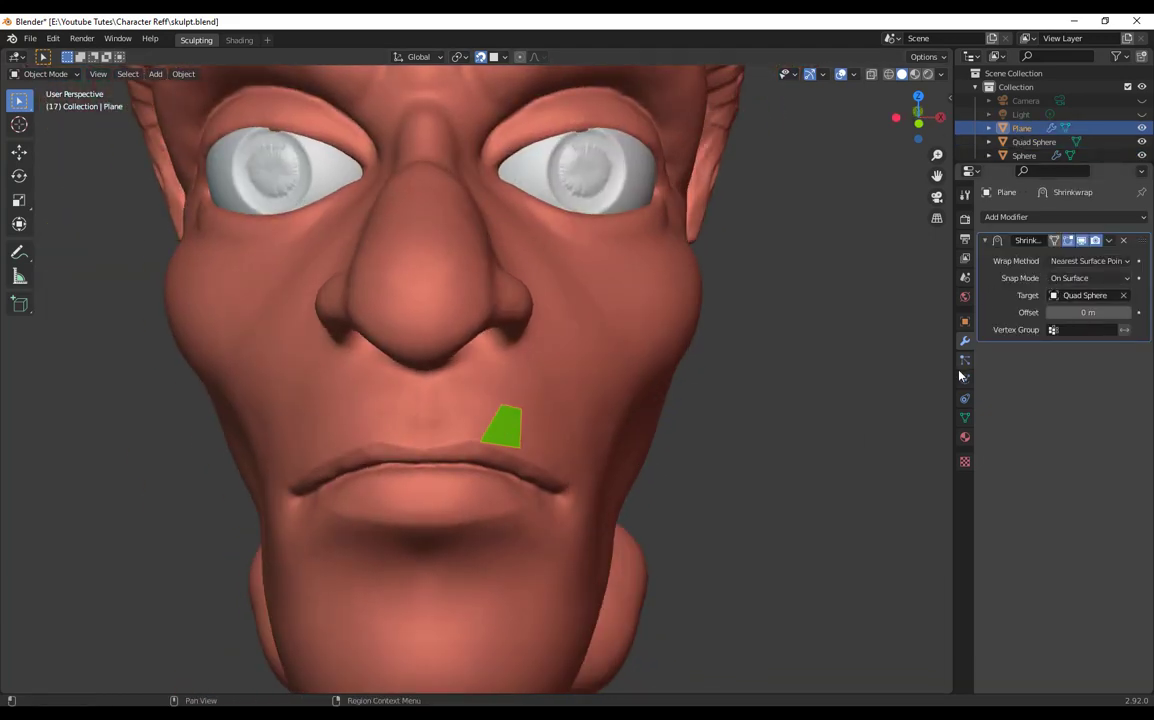
Step: Add a Mirror modifier to the plane on the X axis, with Quad Sphere as mirror object and Clipping enabled
click(1054, 219)
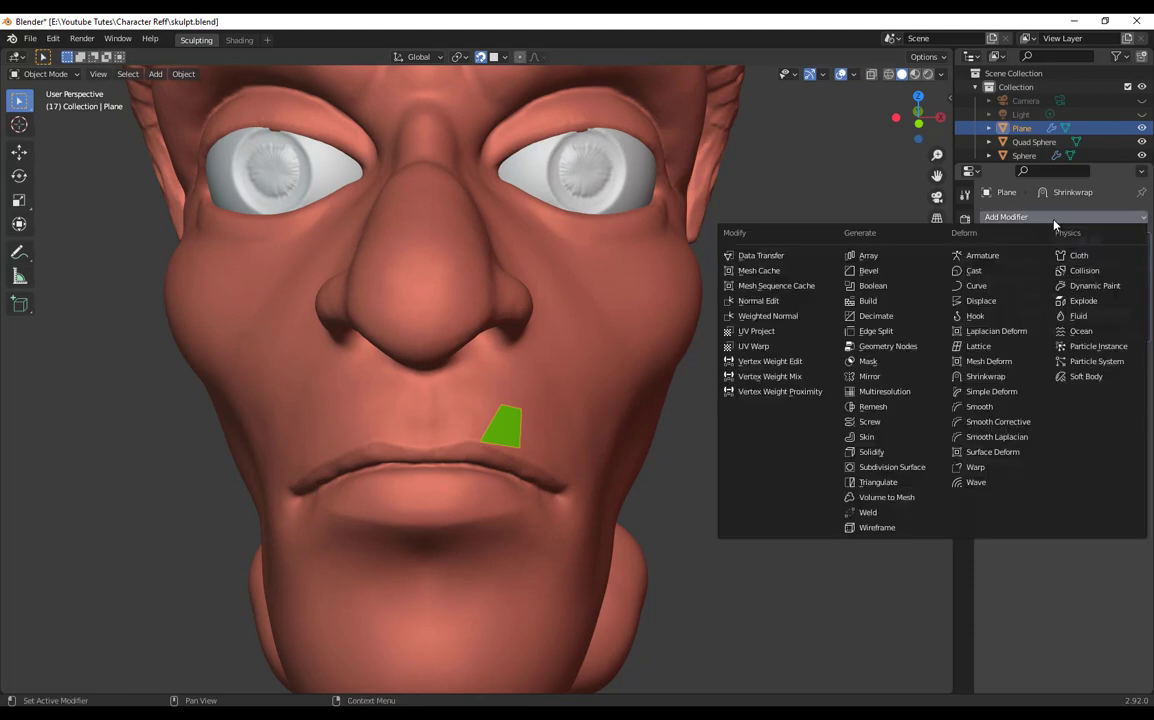
click(869, 376)
middle_drag(493, 390, 484, 437)
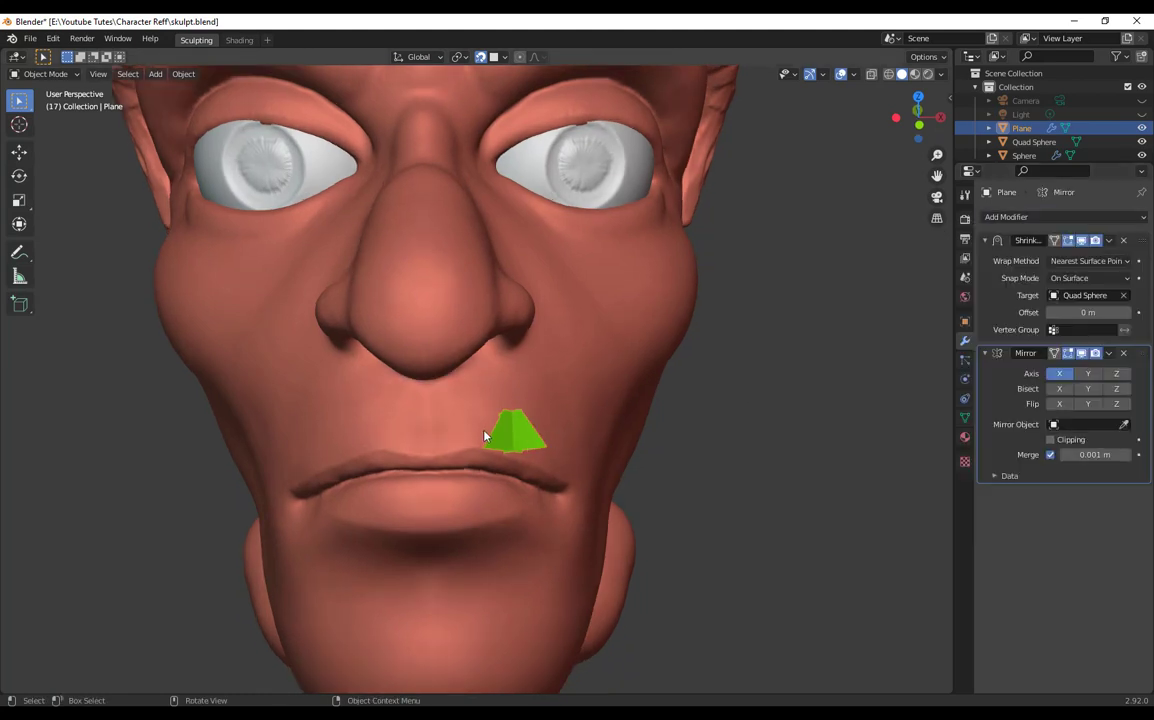
click(1124, 425)
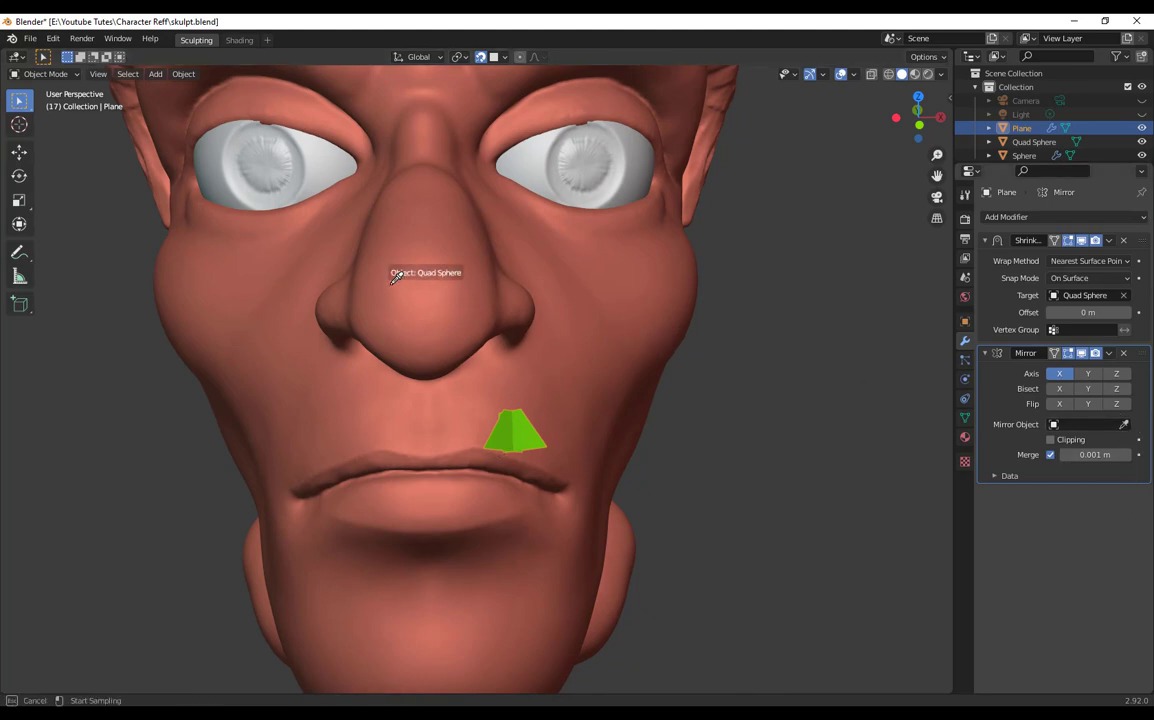
click(420, 287)
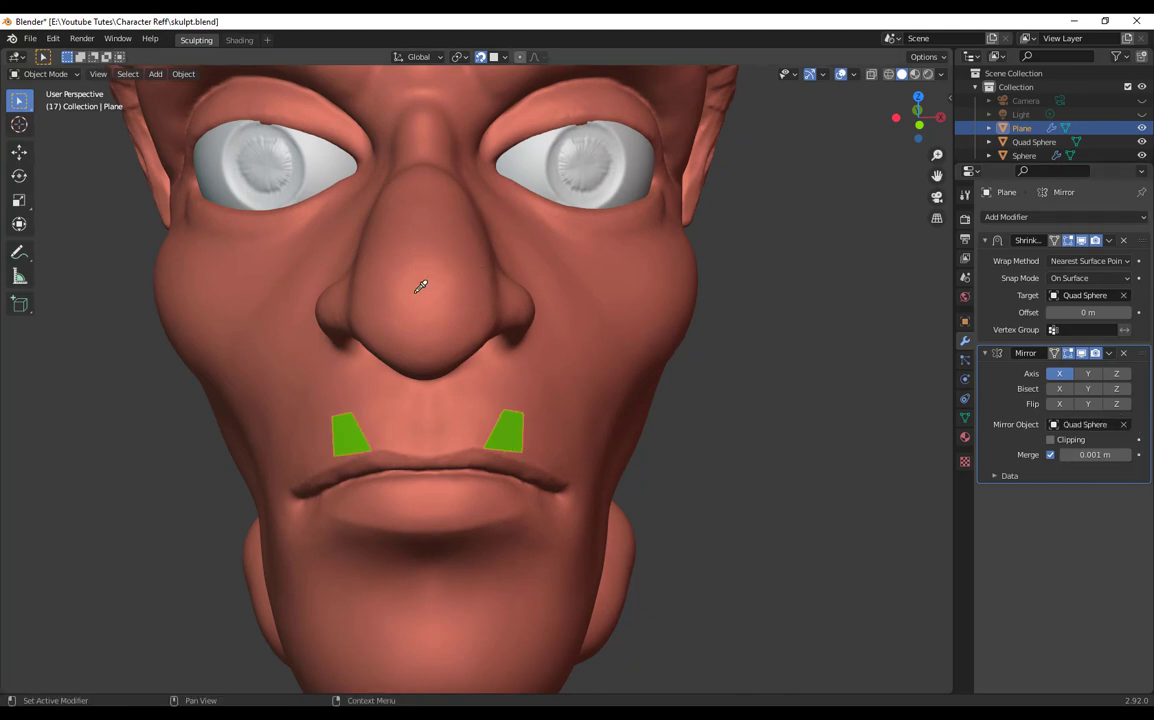
middle_drag(528, 443, 535, 450)
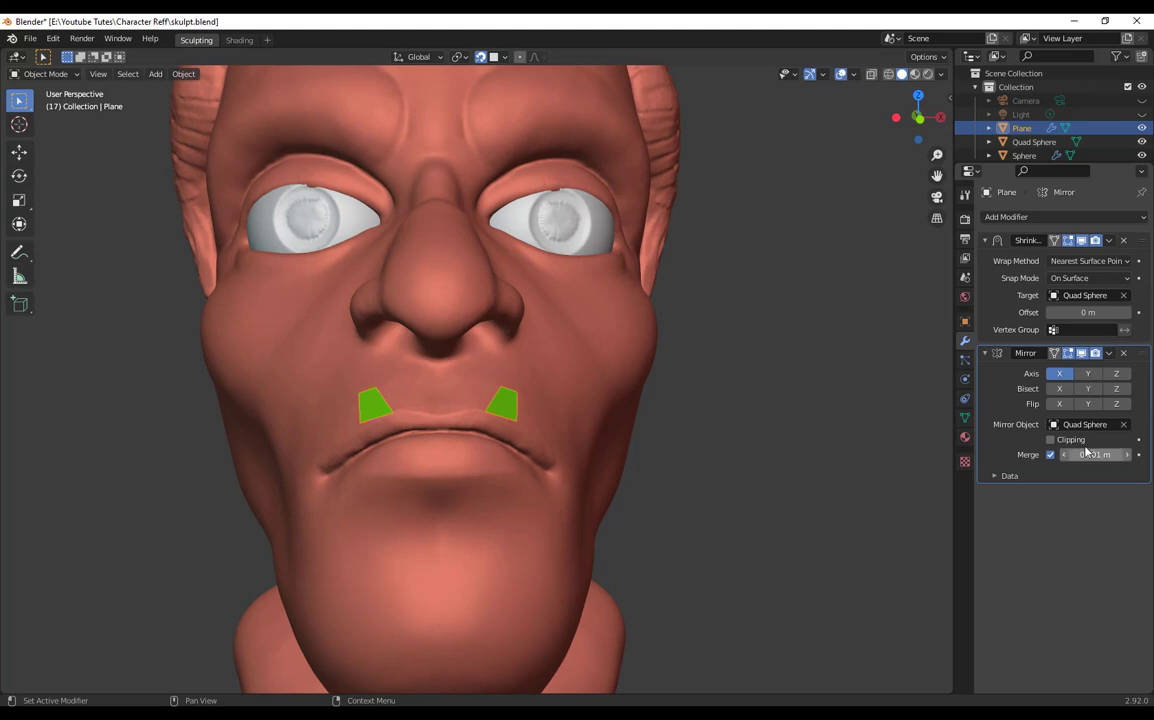
scroll(770, 540, up, 3)
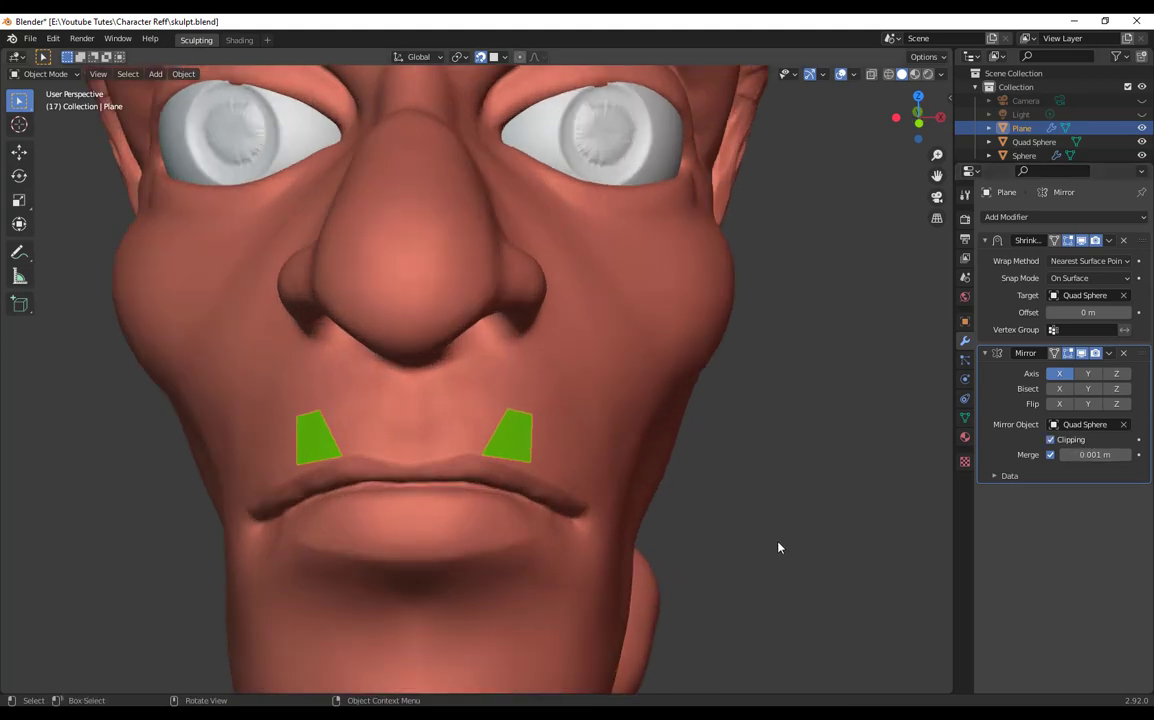
Step: In Edit Mode, extrude the plane's inner edge twice along the upper lip until its lower vertex meets the face's midline
middle_drag(778, 546, 358, 408)
middle_drag(574, 525, 508, 552)
scroll(467, 519, up, 1)
scroll(523, 554, up, 1)
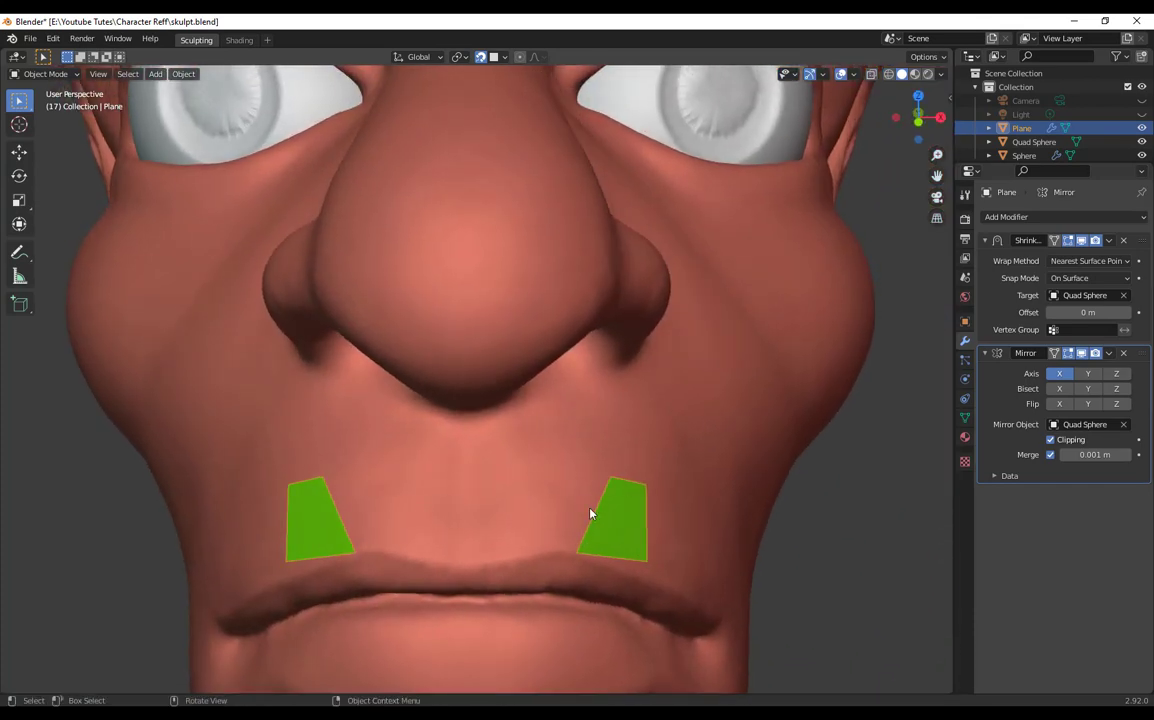
key(Tab)
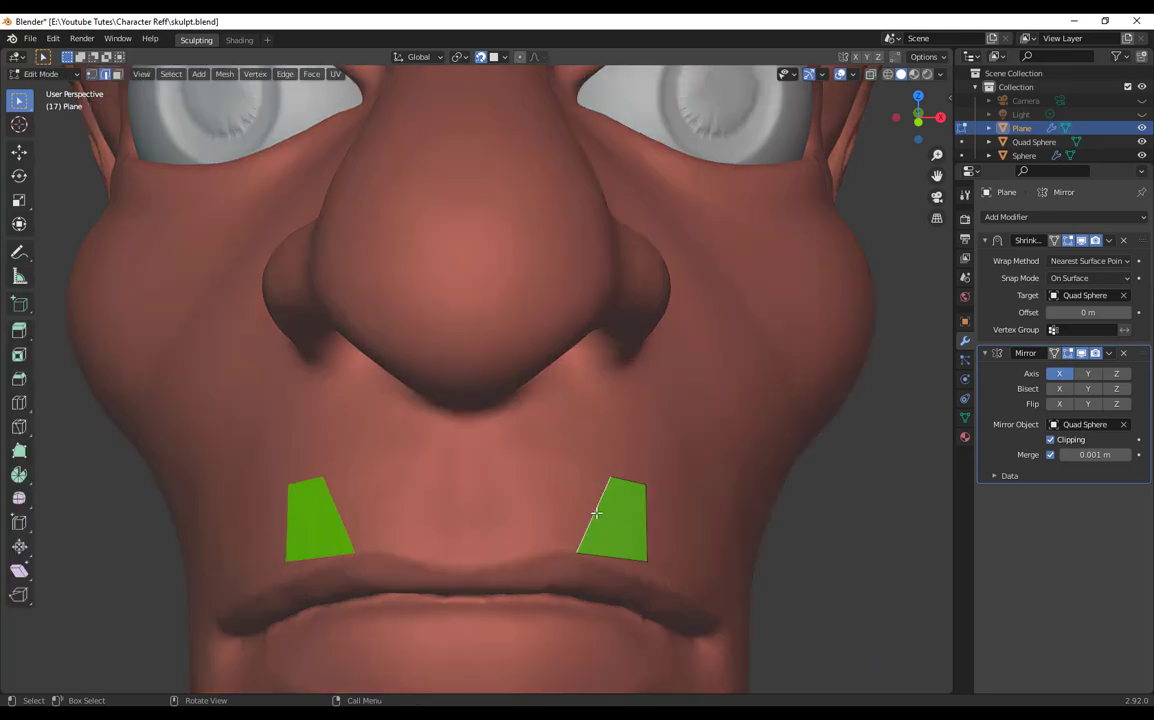
key(e)
click(543, 516)
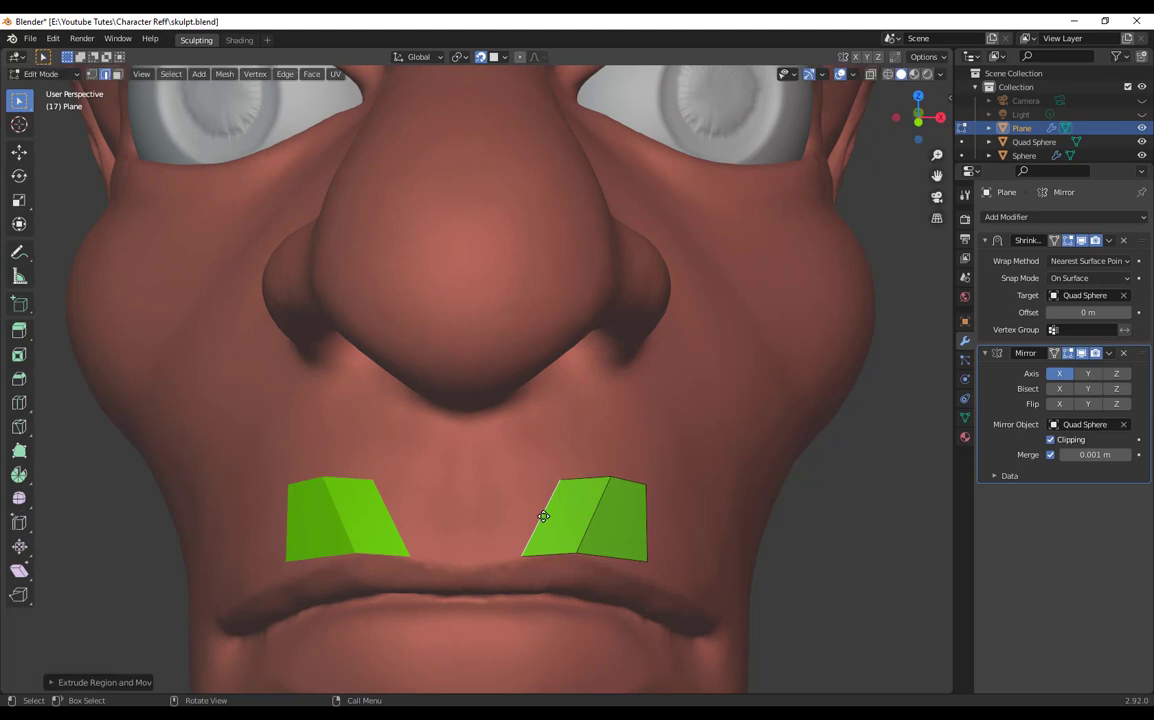
key(e)
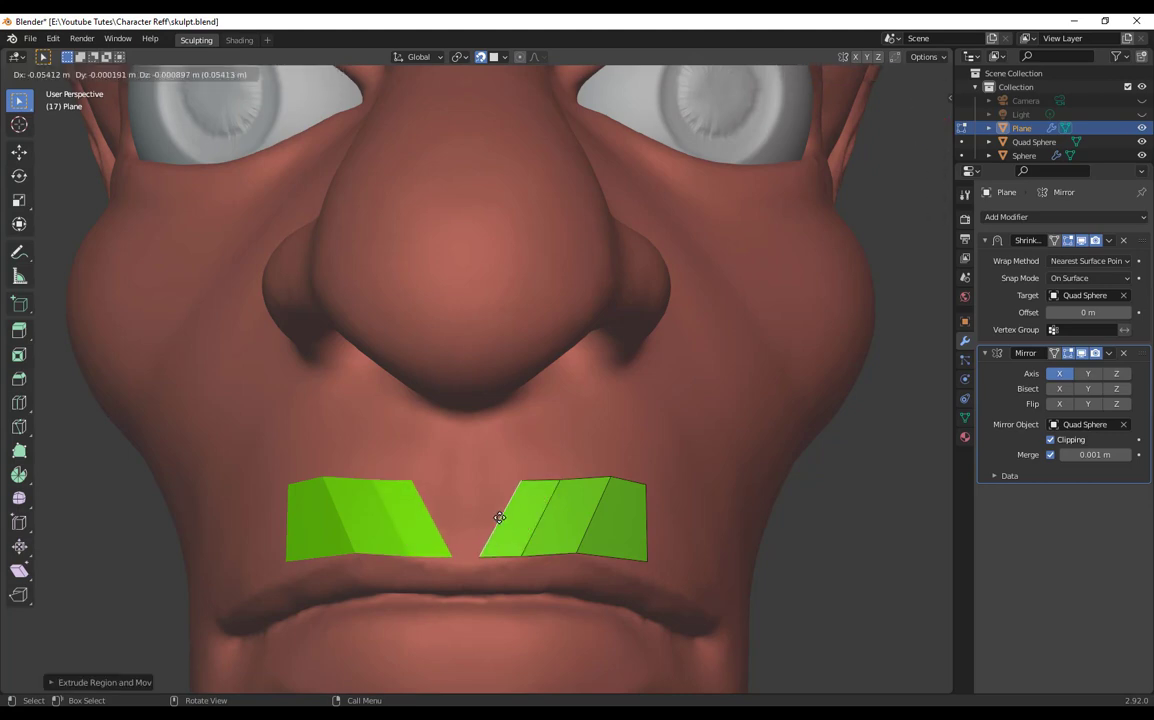
click(488, 523)
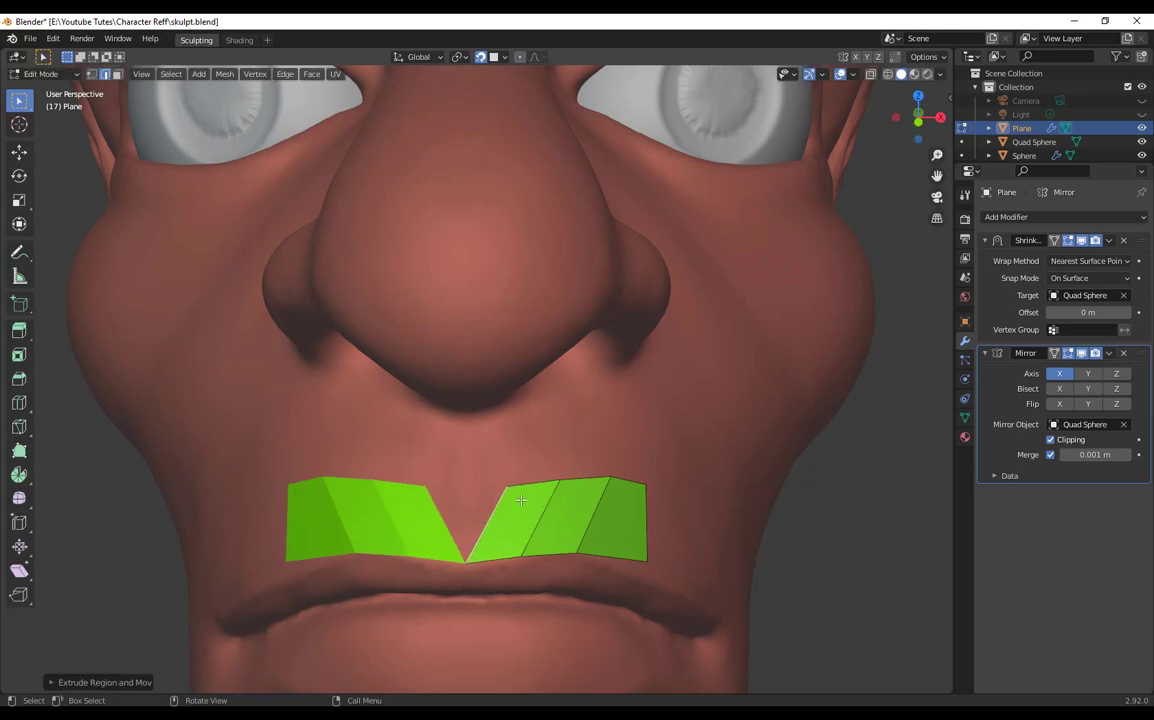
Step: Move the upper vertex of the extruded inner edge onto the face's midline, directly above the lower midline vertex
key(1)
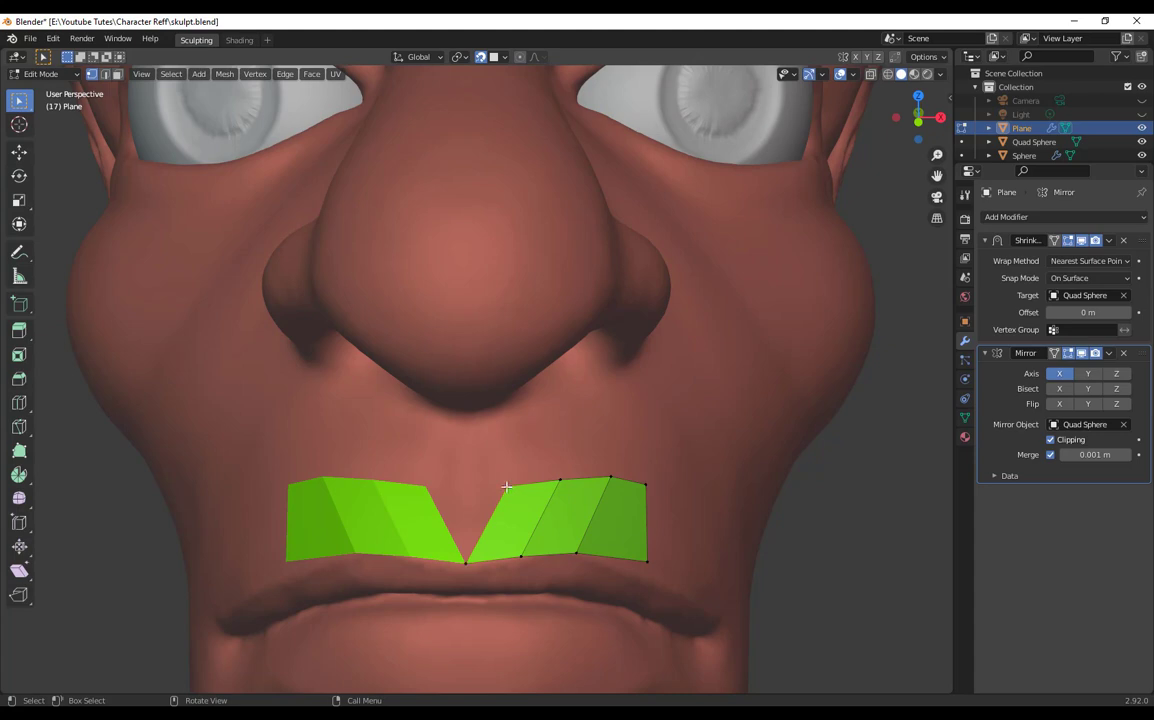
key(g)
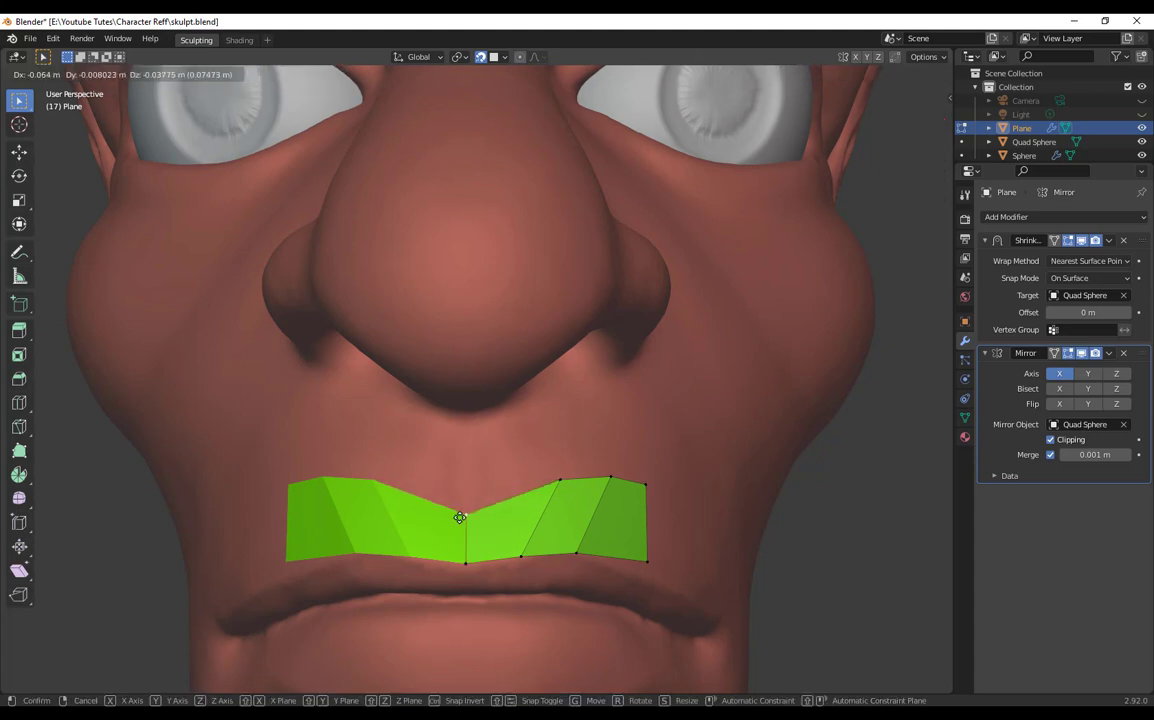
click(466, 517)
Step: Examine the mirrored strip above the upper lip from the front, the side and below
drag(561, 485, 549, 491)
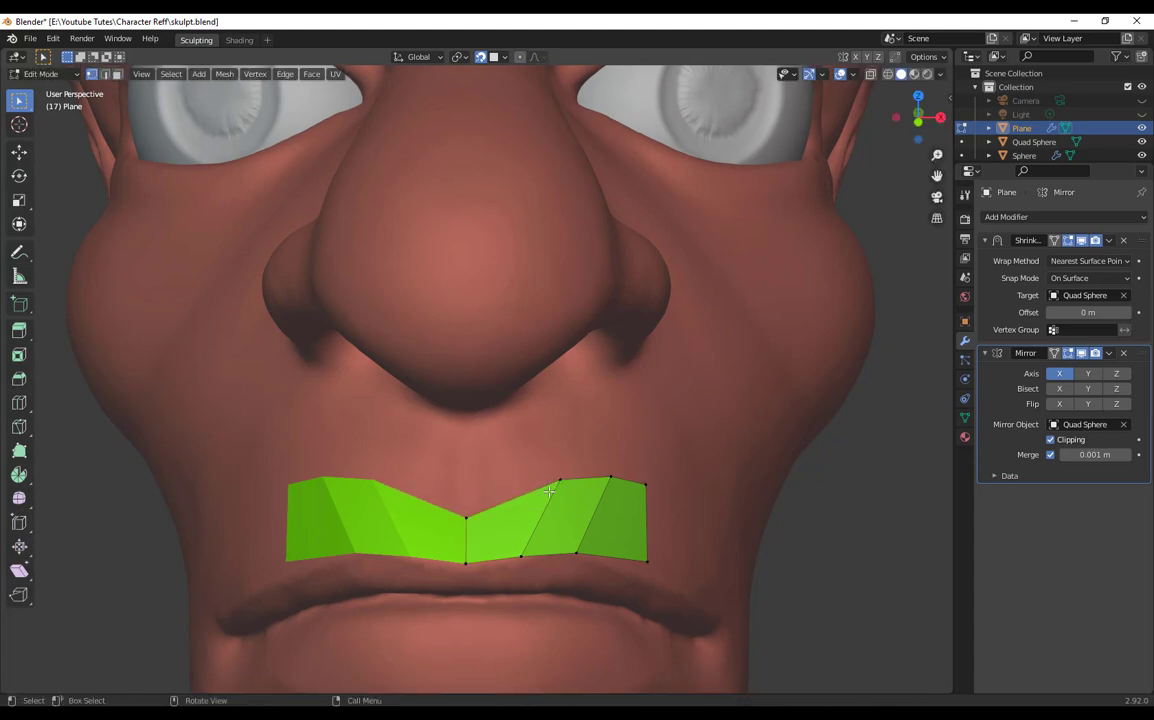
scroll(546, 496, down, 2)
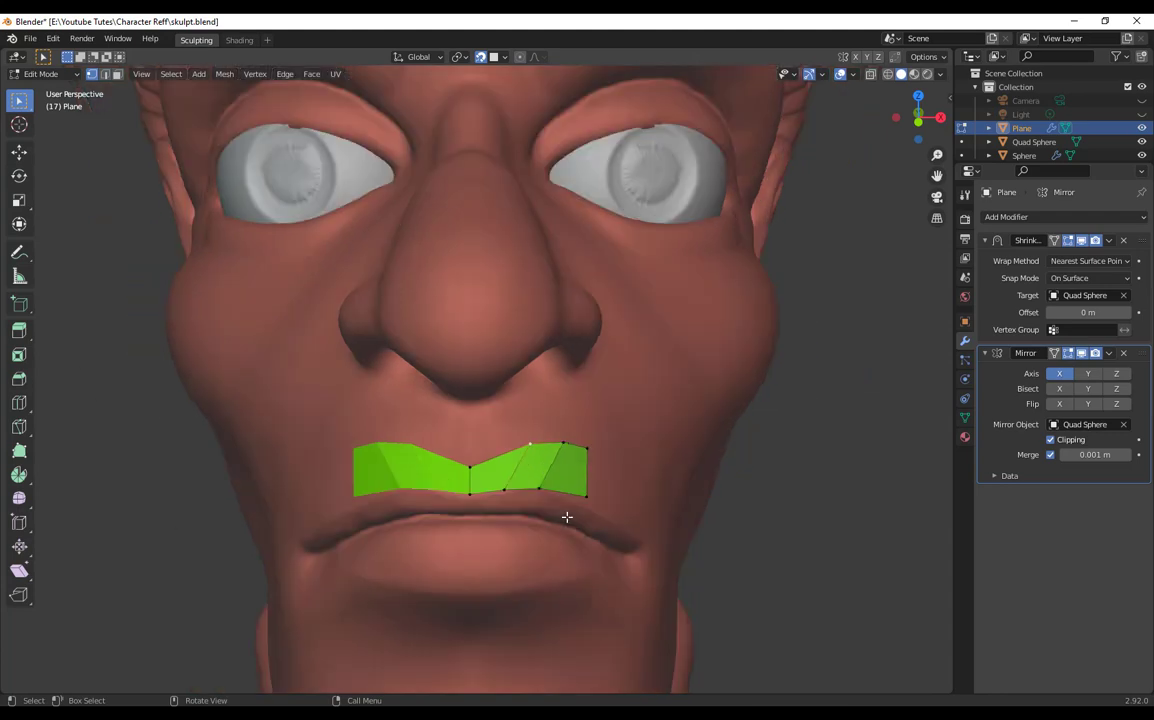
middle_drag(567, 515, 493, 416)
middle_drag(579, 464, 362, 430)
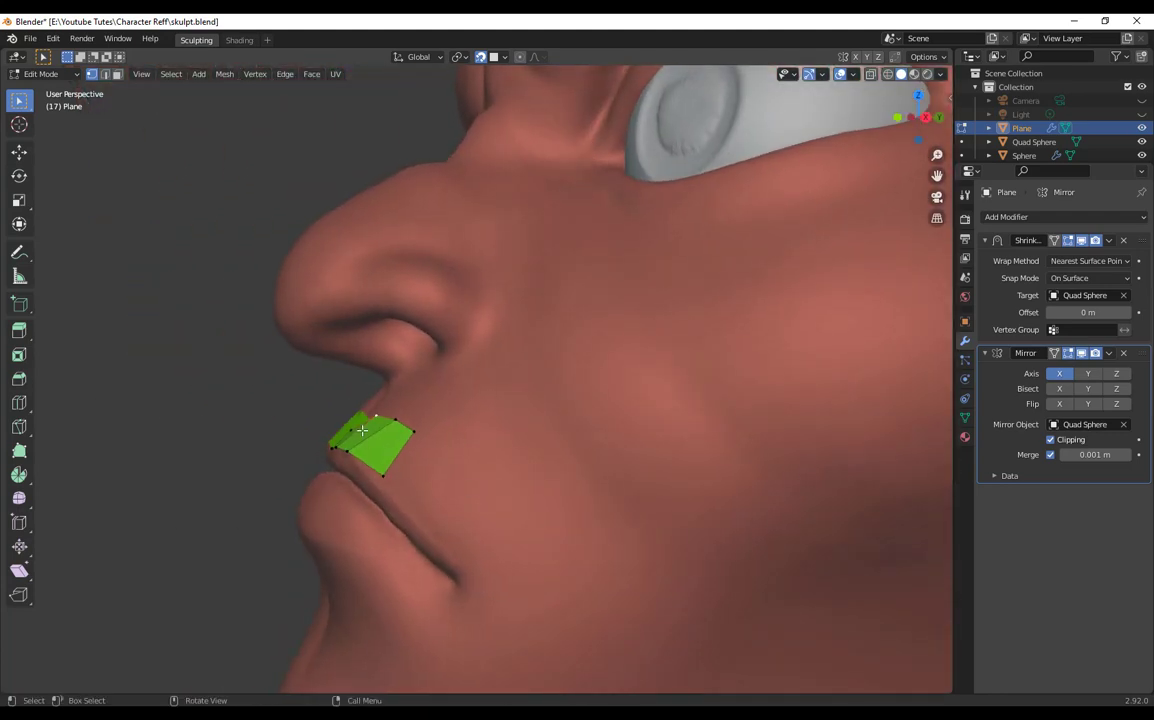
middle_drag(567, 515, 410, 480)
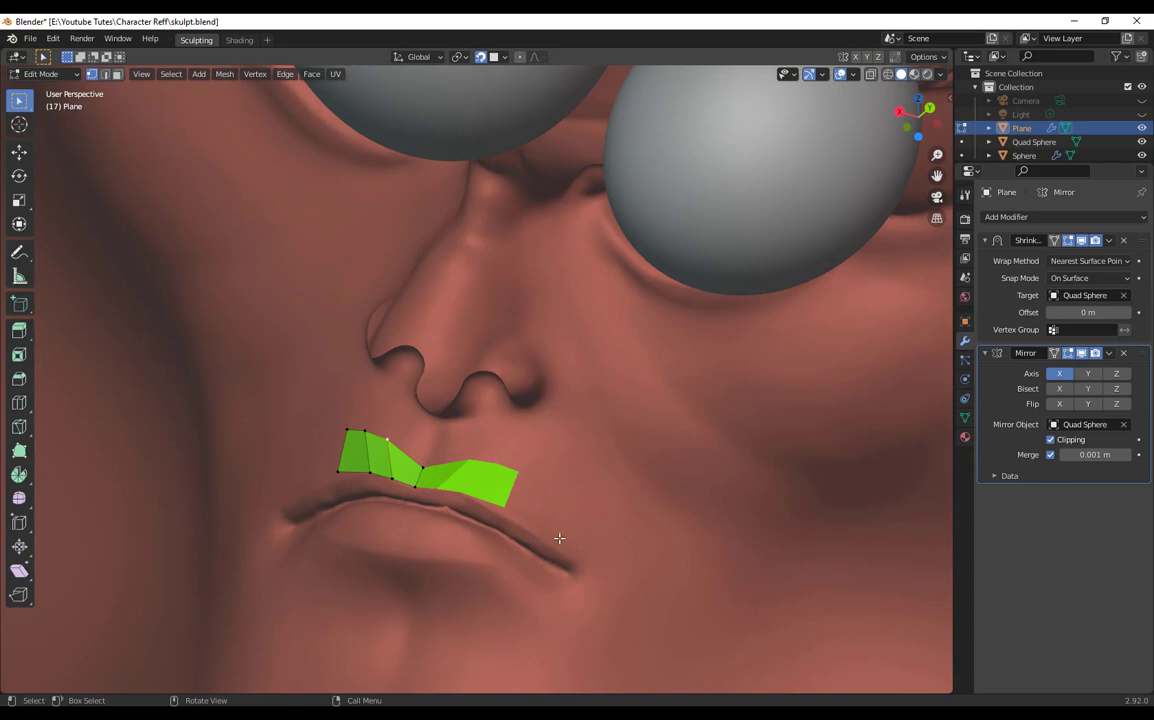
middle_drag(559, 538, 600, 490)
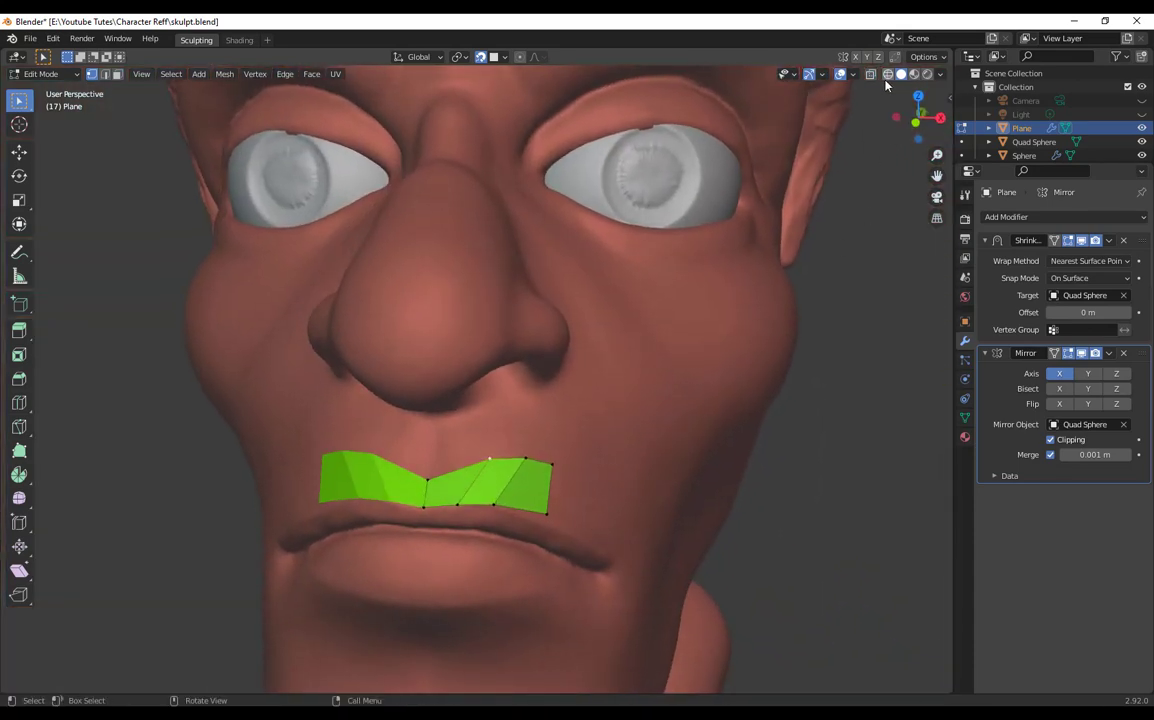
Step: Review the Fade Inactive Geometry setting in the viewport overlays
click(855, 76)
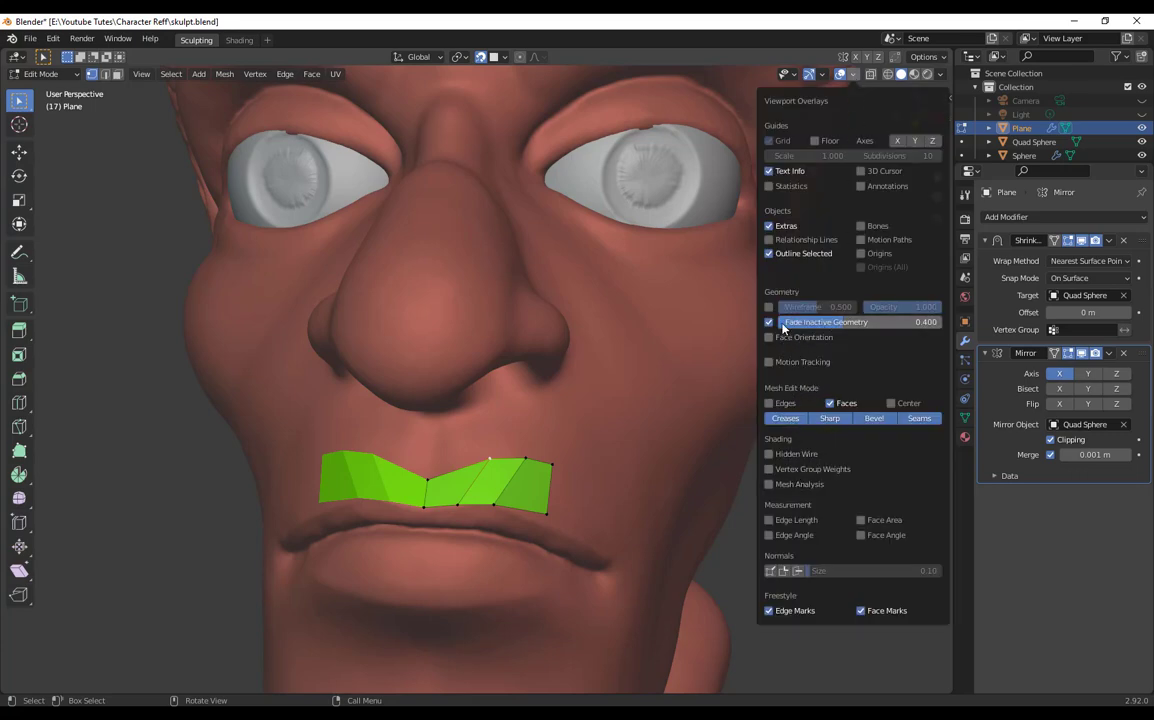
middle_drag(631, 346, 587, 424)
scroll(575, 420, up, 3)
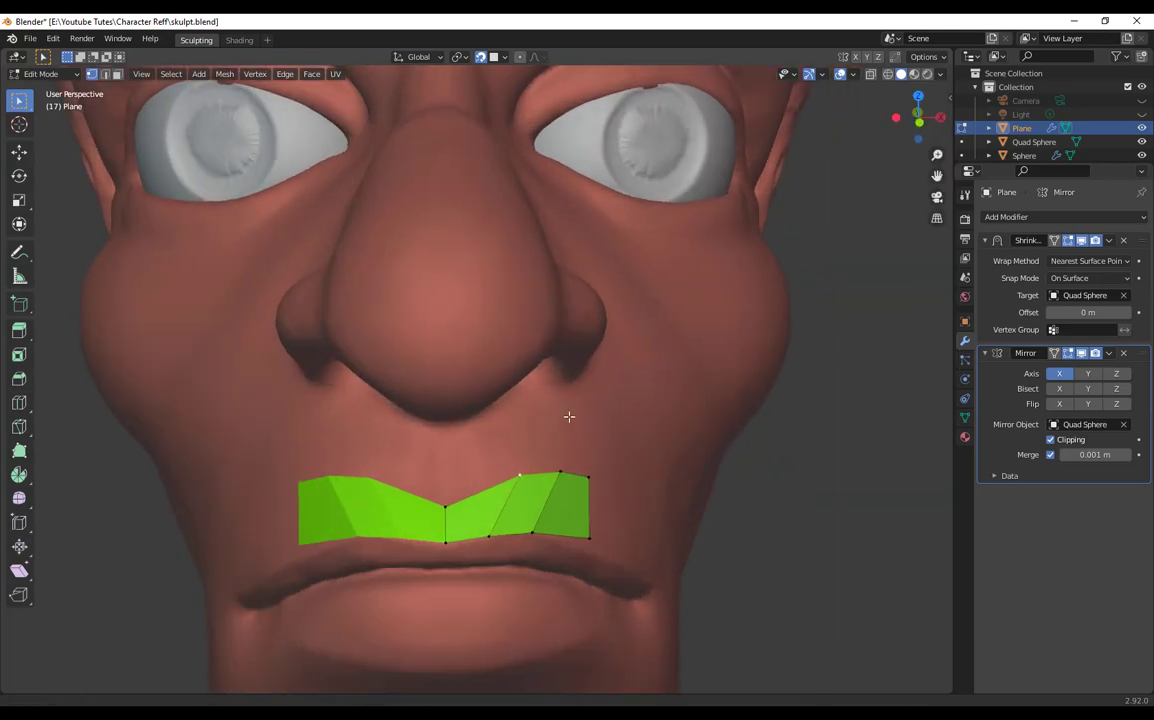
Step: In Object Mode, select the head mesh and reselect the green plane
key(Tab)
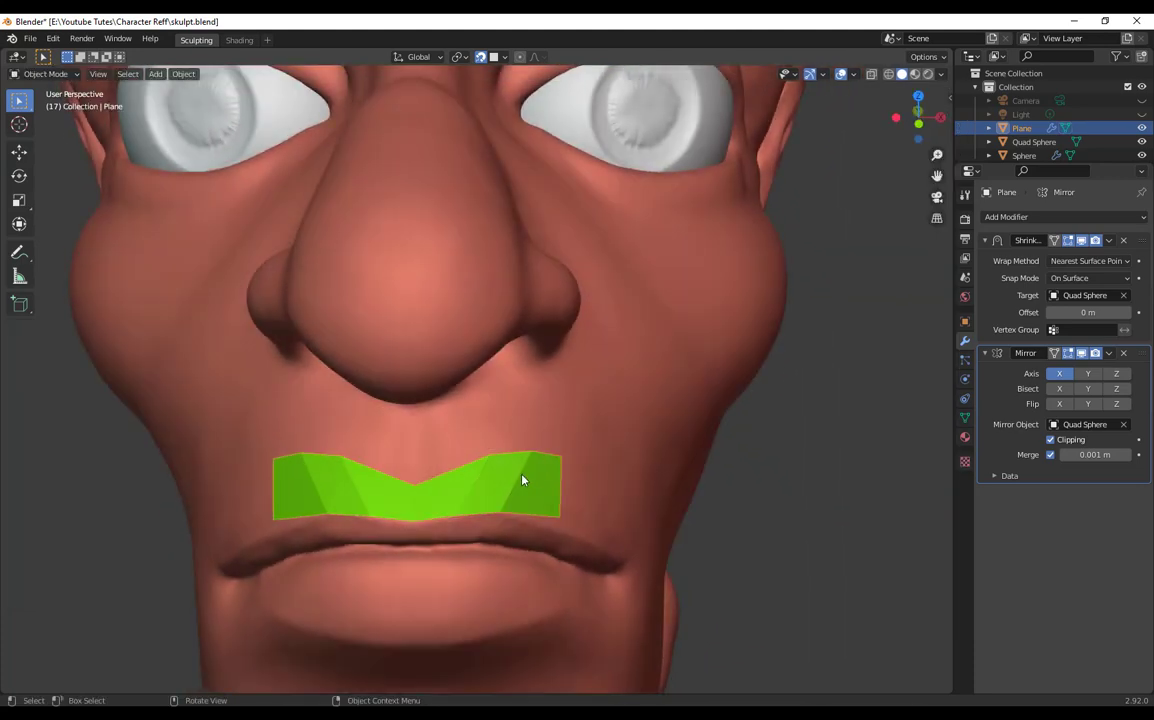
click(516, 485)
scroll(516, 485, down, 3)
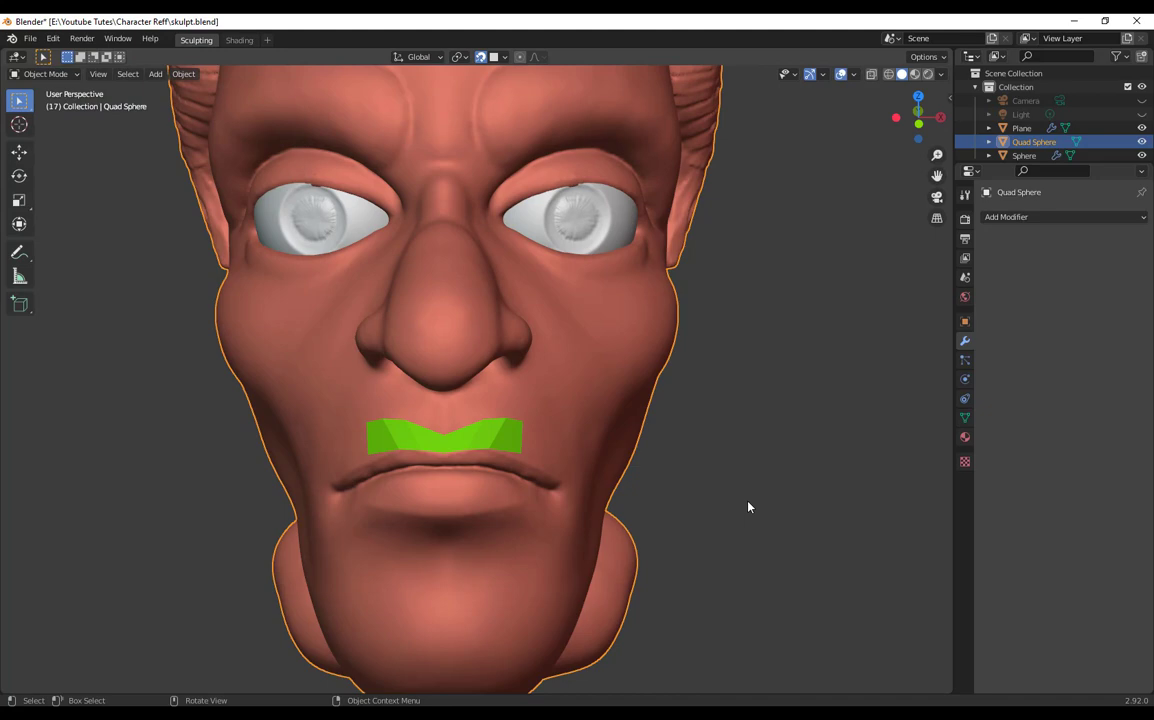
click(503, 448)
middle_drag(503, 448, 680, 489)
click(920, 122)
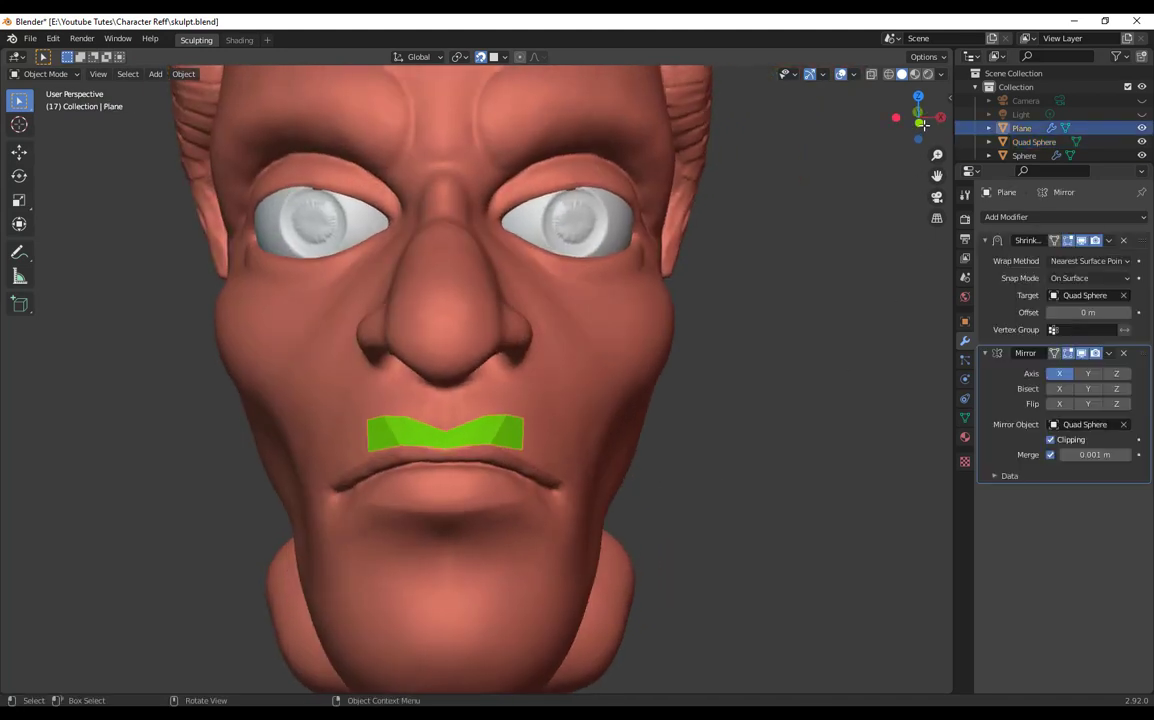
Step: Review the viewport shading options for lighting, object color and backface culling, and inspect the green strip
click(940, 75)
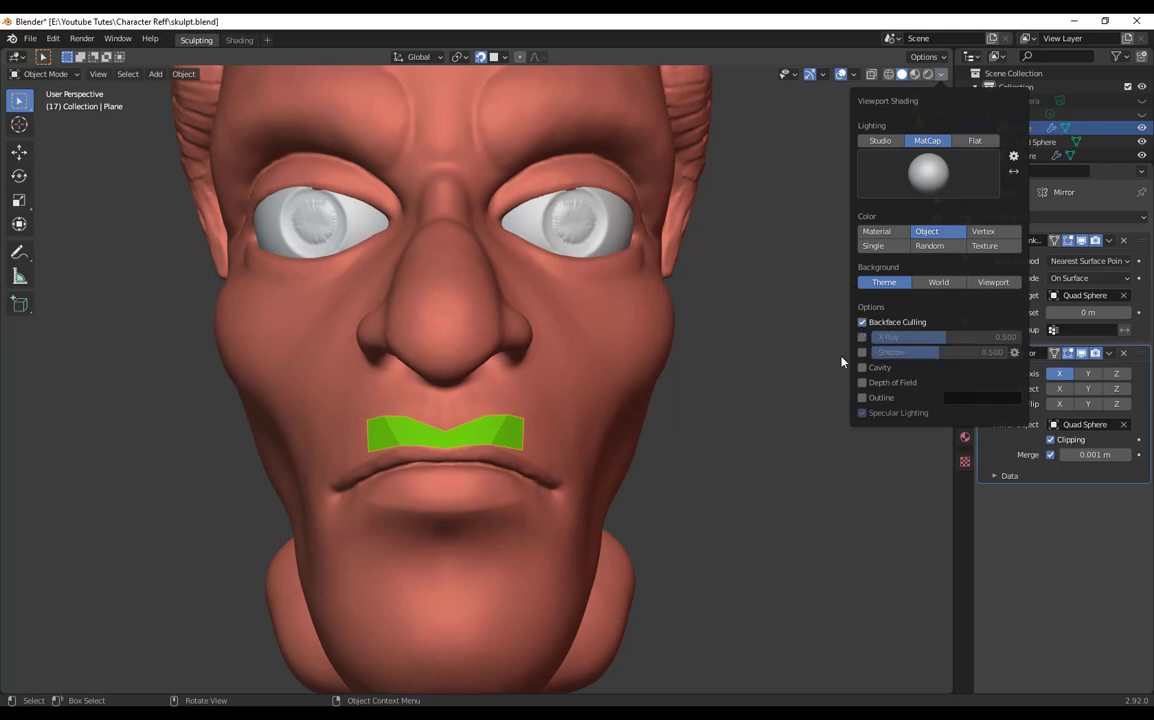
middle_drag(703, 412, 395, 418)
middle_drag(431, 455, 410, 381)
middle_drag(587, 453, 446, 406)
scroll(580, 402, down, 2)
scroll(577, 407, up, 2)
scroll(565, 375, down, 1)
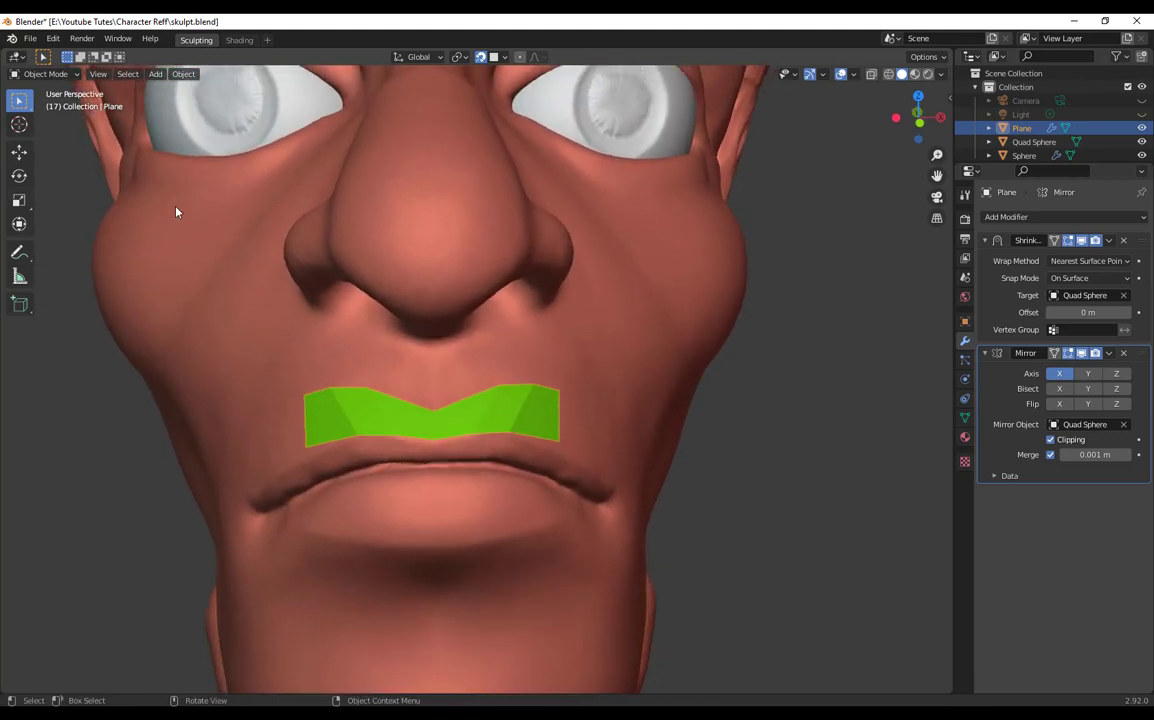
Step: Enter Edit Mode on the plane and activate the Poly Build tool
click(46, 74)
click(40, 105)
middle_drag(479, 265, 429, 309)
click(42, 74)
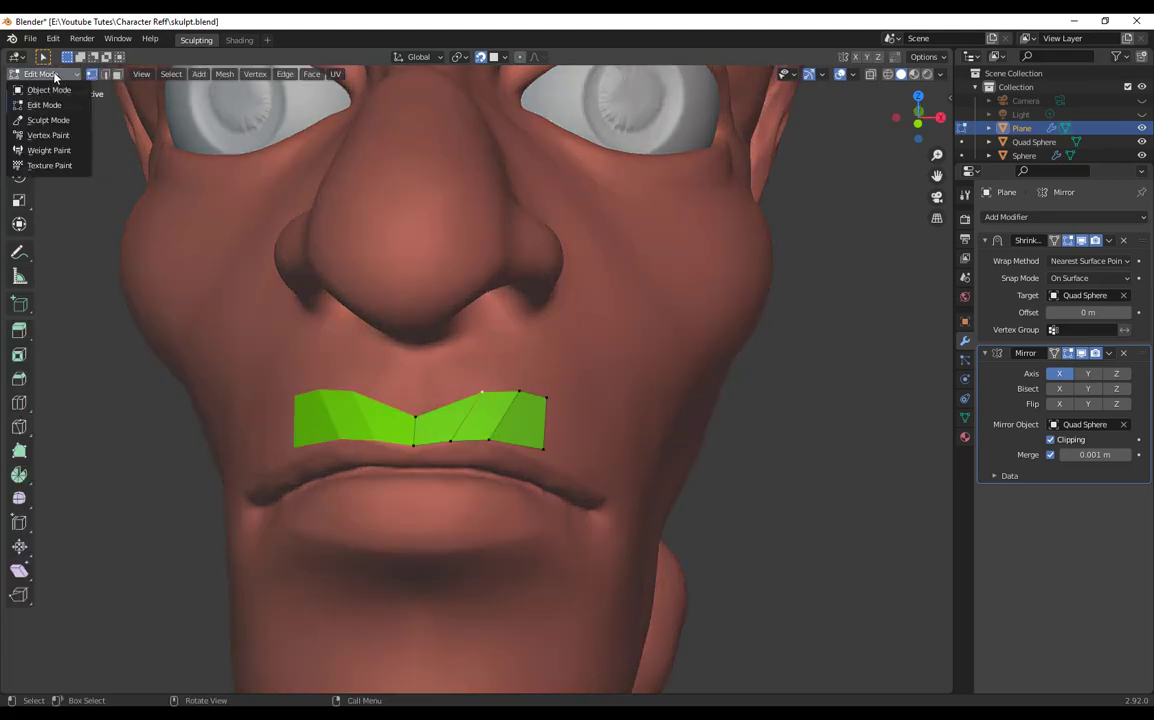
click(45, 106)
middle_drag(196, 250, 153, 257)
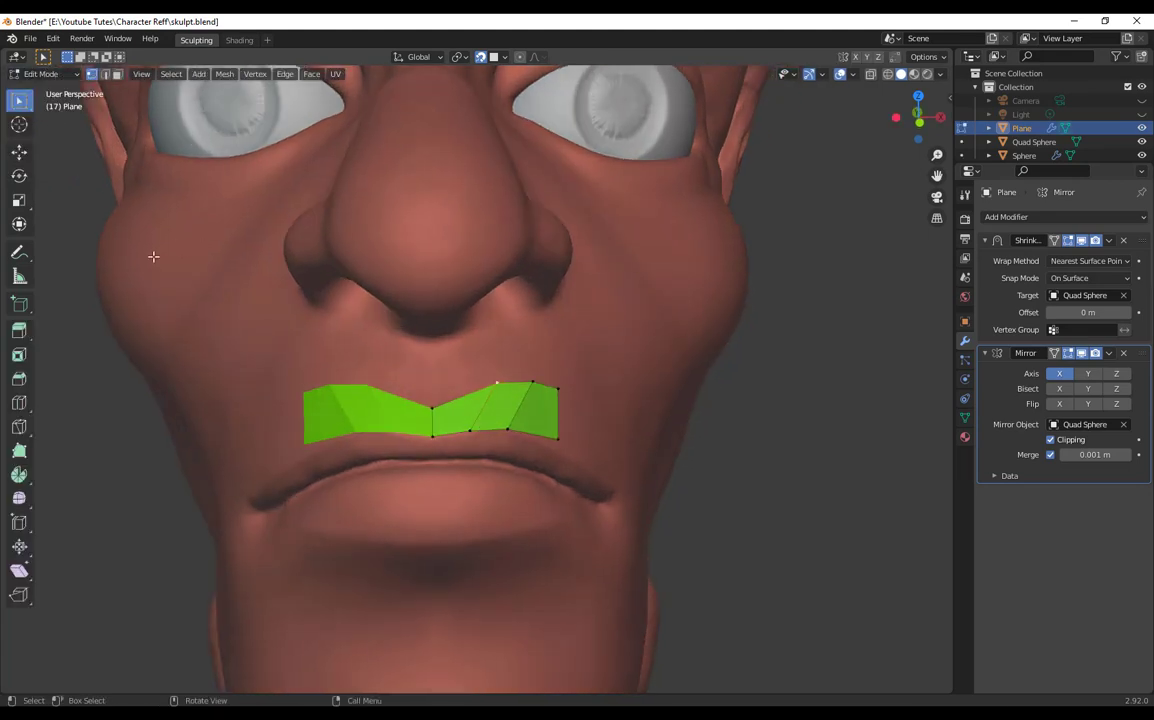
click(19, 451)
middle_drag(80, 451, 456, 464)
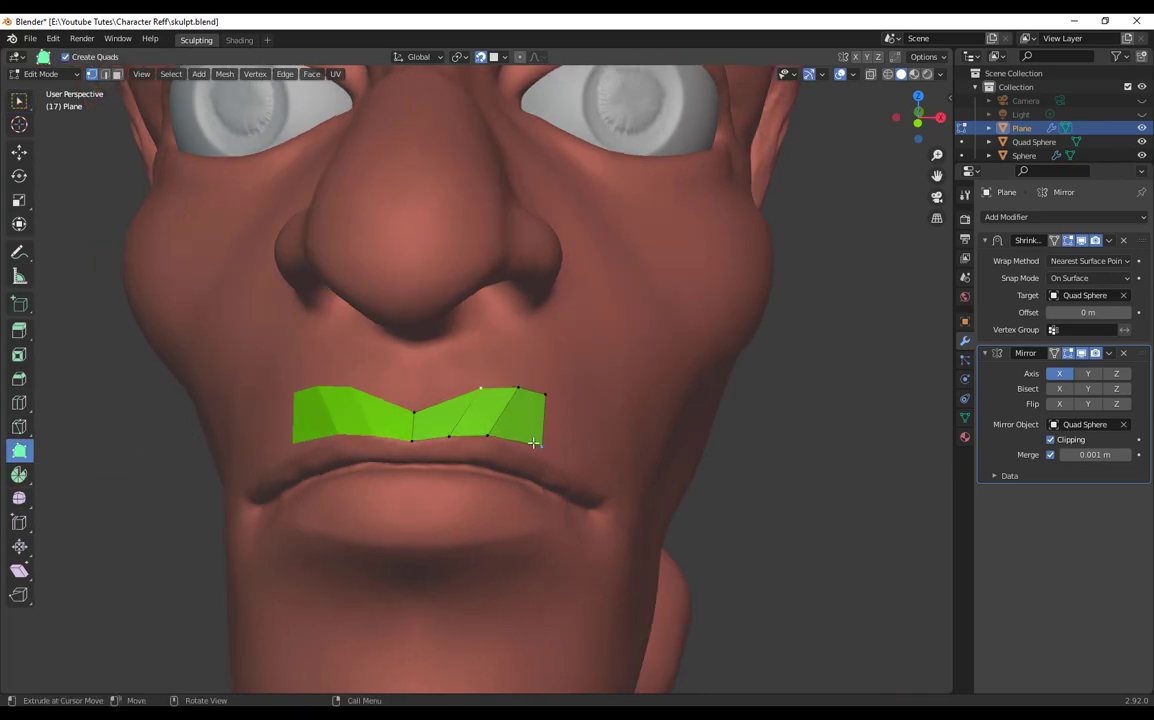
Step: Reposition the strip's vertices into a narrow band along the upper lip and extend it by a face toward the mouth corner
drag(528, 443, 502, 444)
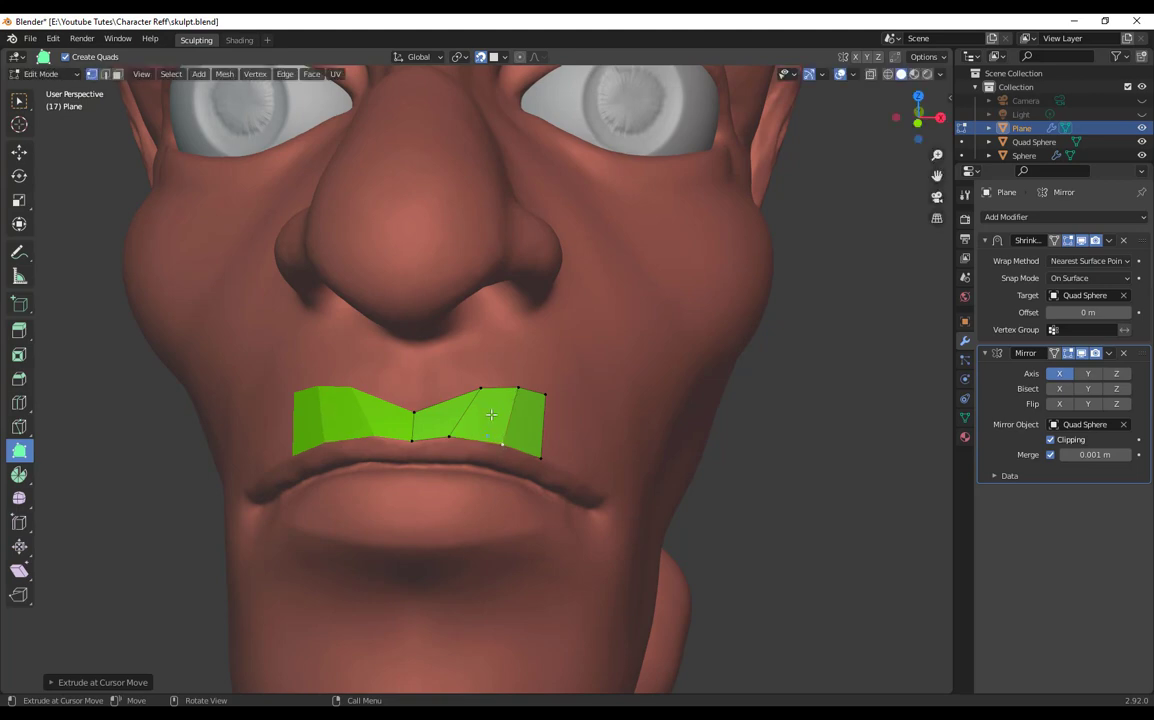
drag(472, 391, 456, 413)
drag(518, 386, 499, 423)
middle_drag(631, 466, 464, 453)
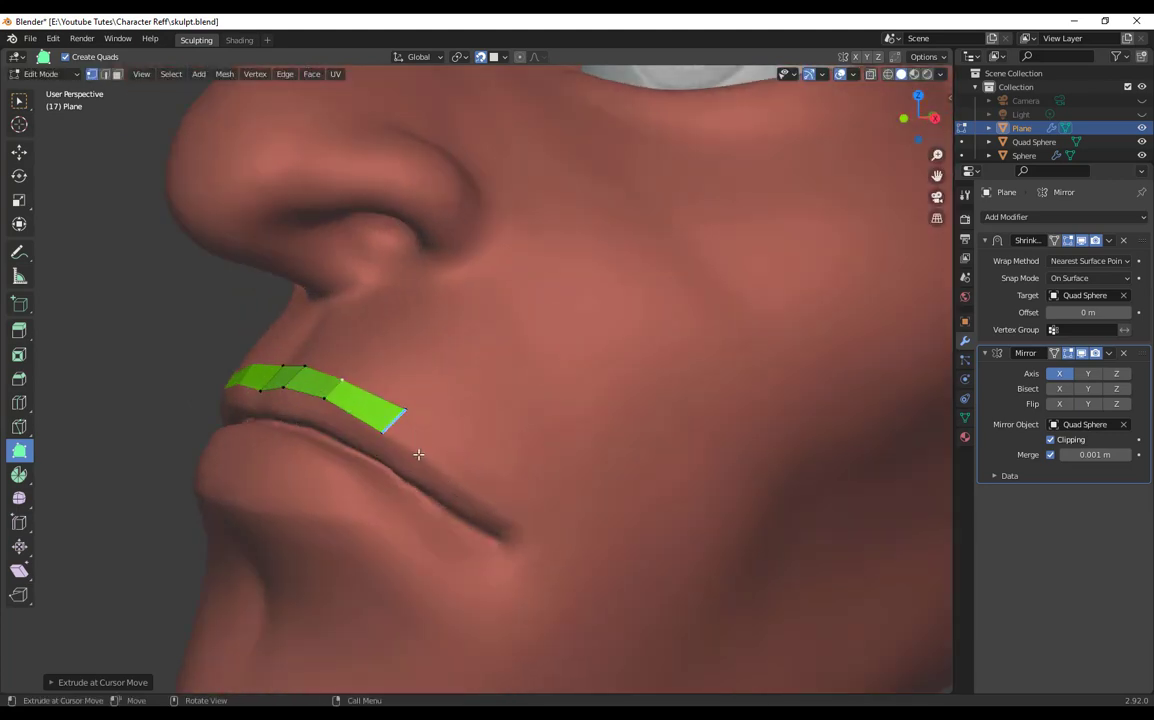
Step: Extend the strip with new quads around the mouth corner and beneath the lower lip until it meets the face's midline
drag(418, 454, 585, 599)
mouse_move(535, 548)
mouse_down()
mouse_move(536, 595)
mouse_move(513, 562)
mouse_move(536, 534)
mouse_up()
drag(510, 581, 245, 530)
middle_drag(626, 597, 477, 508)
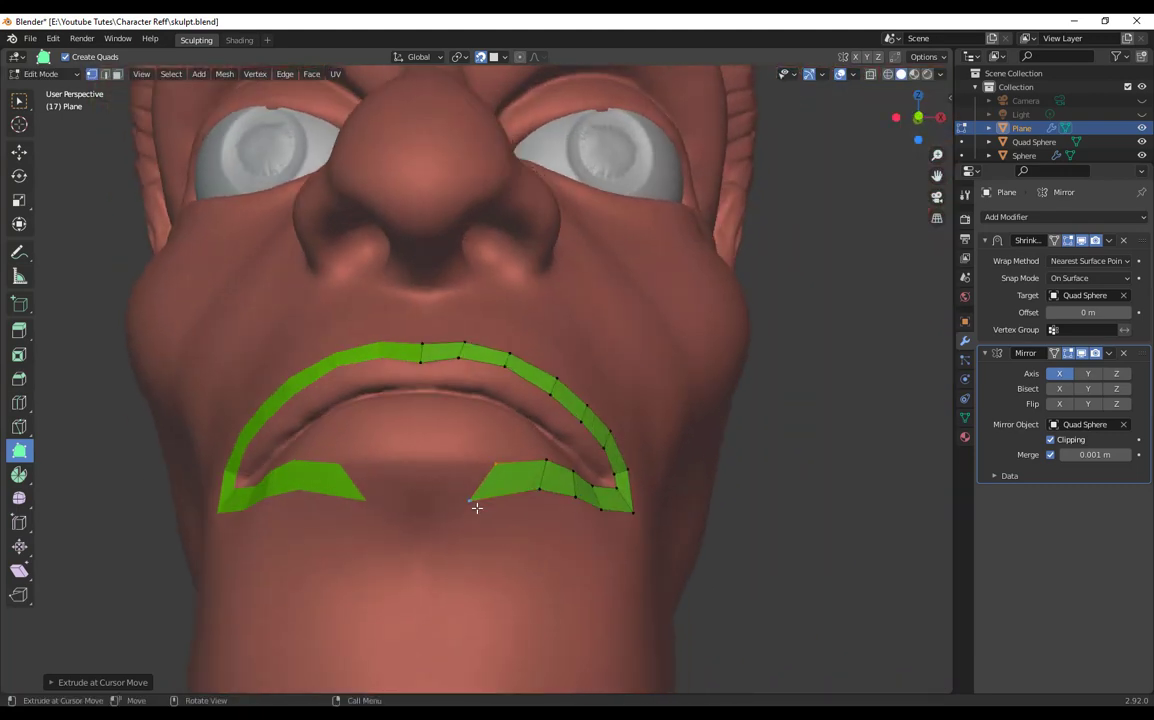
drag(472, 502, 370, 474)
middle_drag(568, 522, 595, 455)
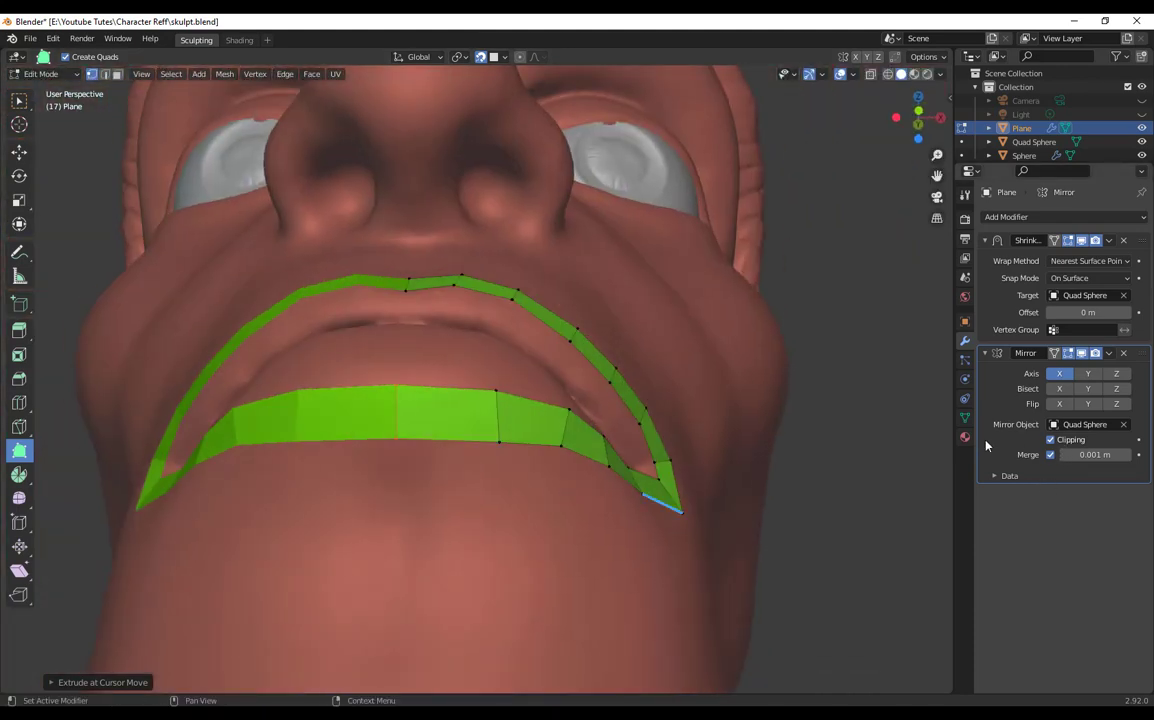
Step: Adjust the strip's vertices beneath the lower lip so its faces have an even width and spacing
middle_drag(445, 496, 436, 530)
drag(393, 522, 415, 505)
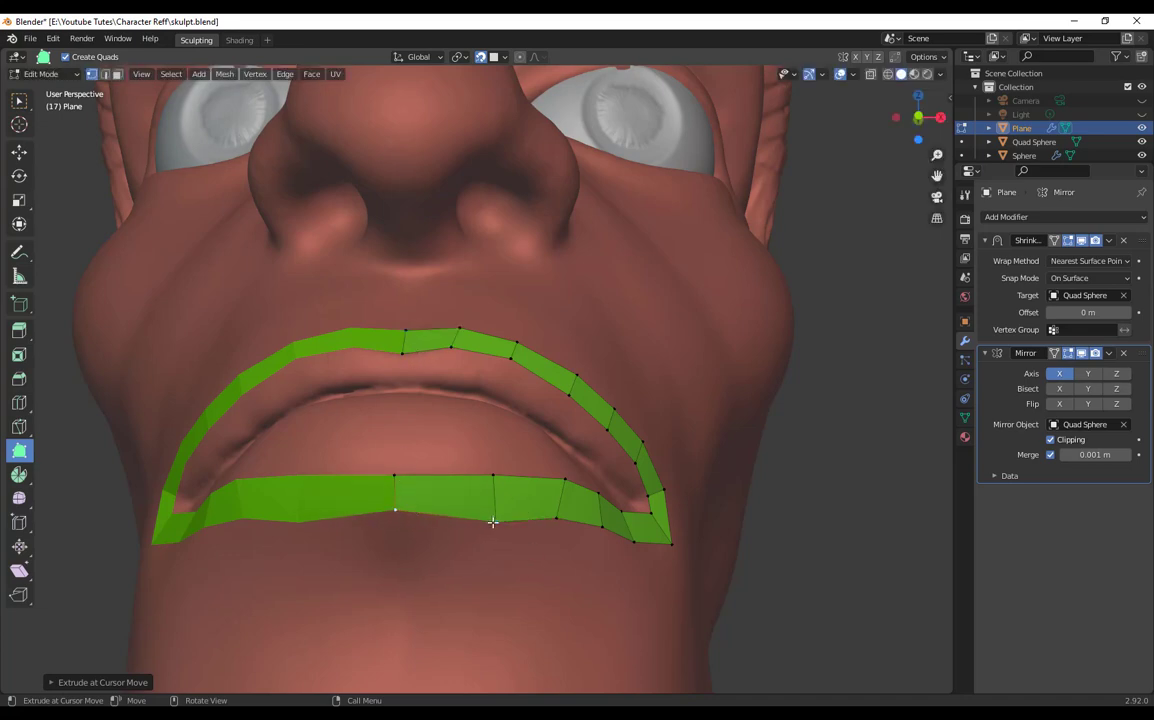
mouse_move(493, 476)
mouse_down()
mouse_move(500, 467)
mouse_move(490, 476)
mouse_up()
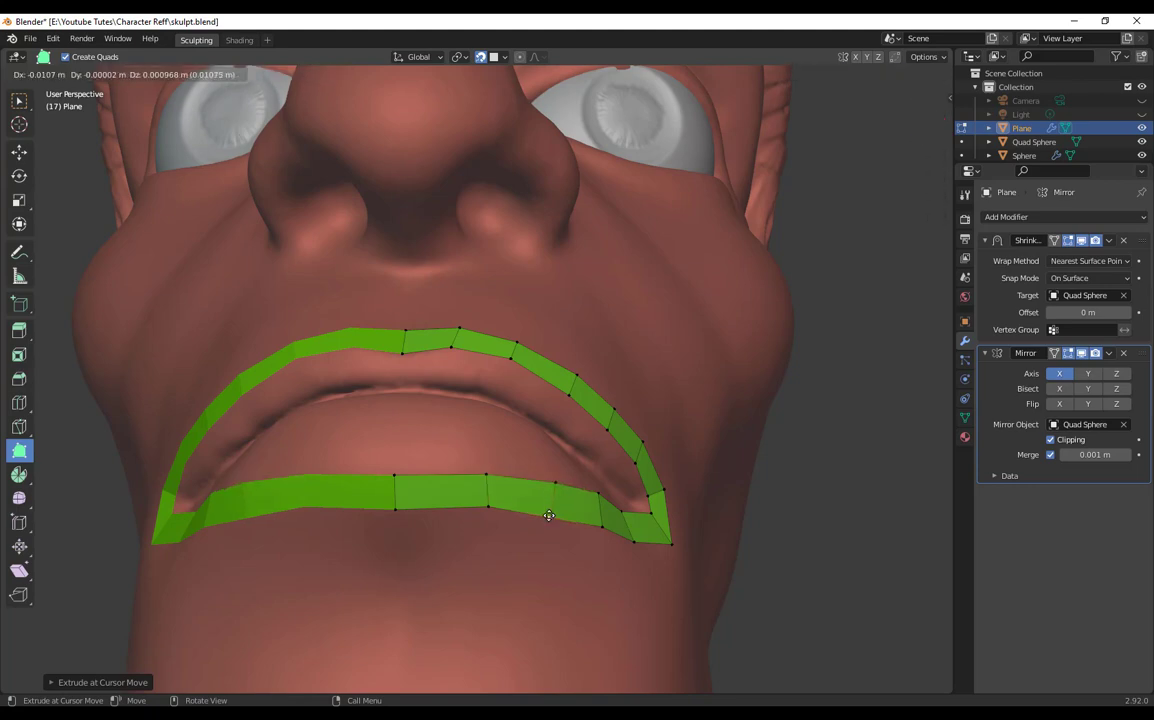
middle_drag(608, 572, 521, 552)
drag(498, 531, 486, 566)
drag(538, 577, 604, 565)
Step: Examine the closed loop of faces around the mouth from the front and the side
middle_drag(626, 567, 497, 494)
scroll(590, 590, down, 3)
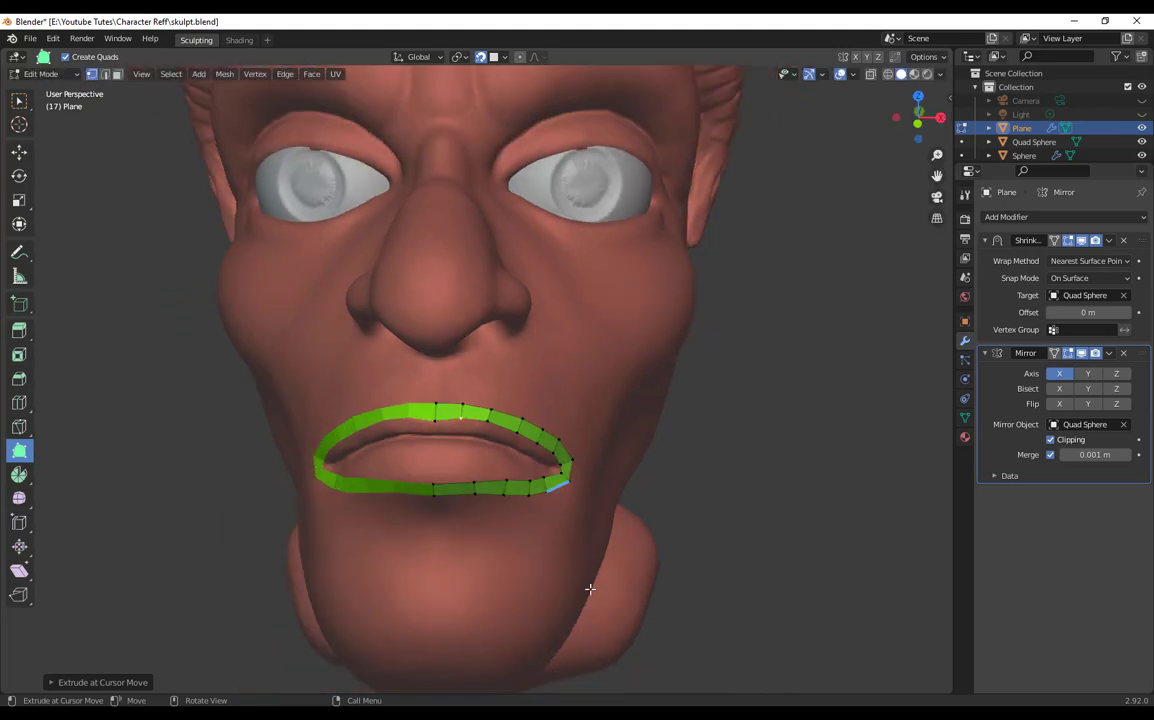
middle_drag(590, 590, 592, 411)
scroll(528, 547, up, 3)
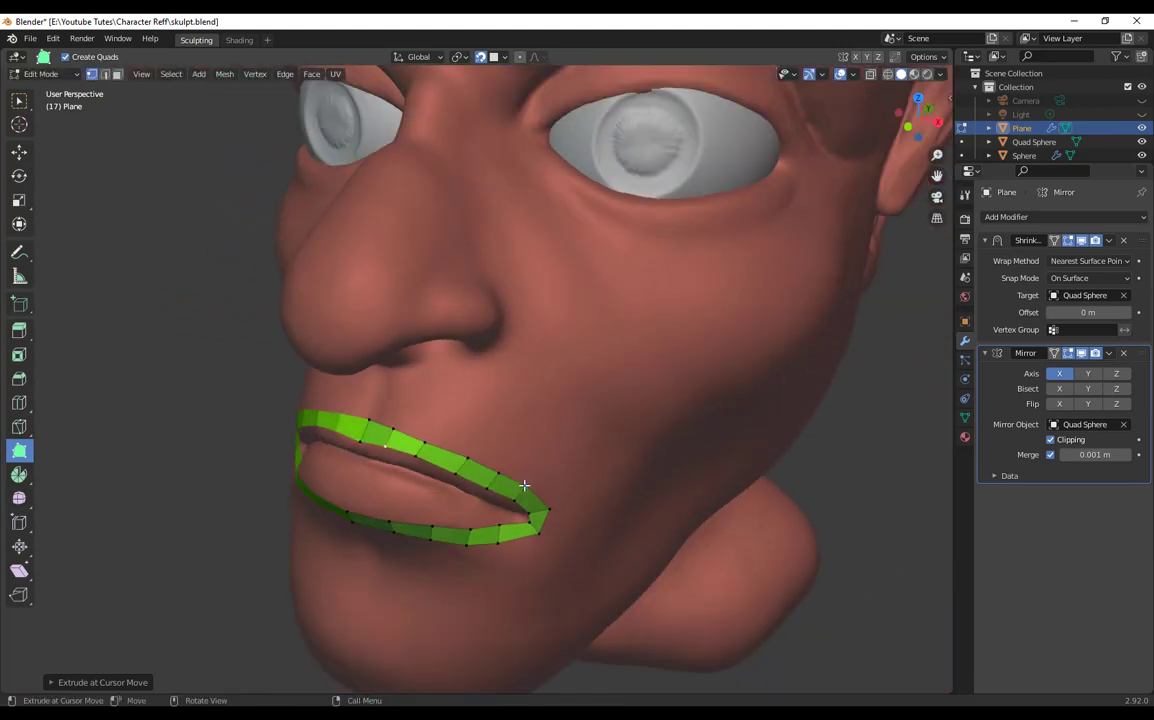
middle_drag(524, 485, 595, 466)
scroll(616, 525, up, 2)
scroll(644, 582, down, 2)
middle_drag(644, 582, 610, 476)
middle_drag(610, 476, 624, 512)
scroll(610, 518, up, 2)
Step: Extrude a long face from the outer part of the upper lip strip up to the lower eyelid
shift+middle_drag(556, 542, 484, 621)
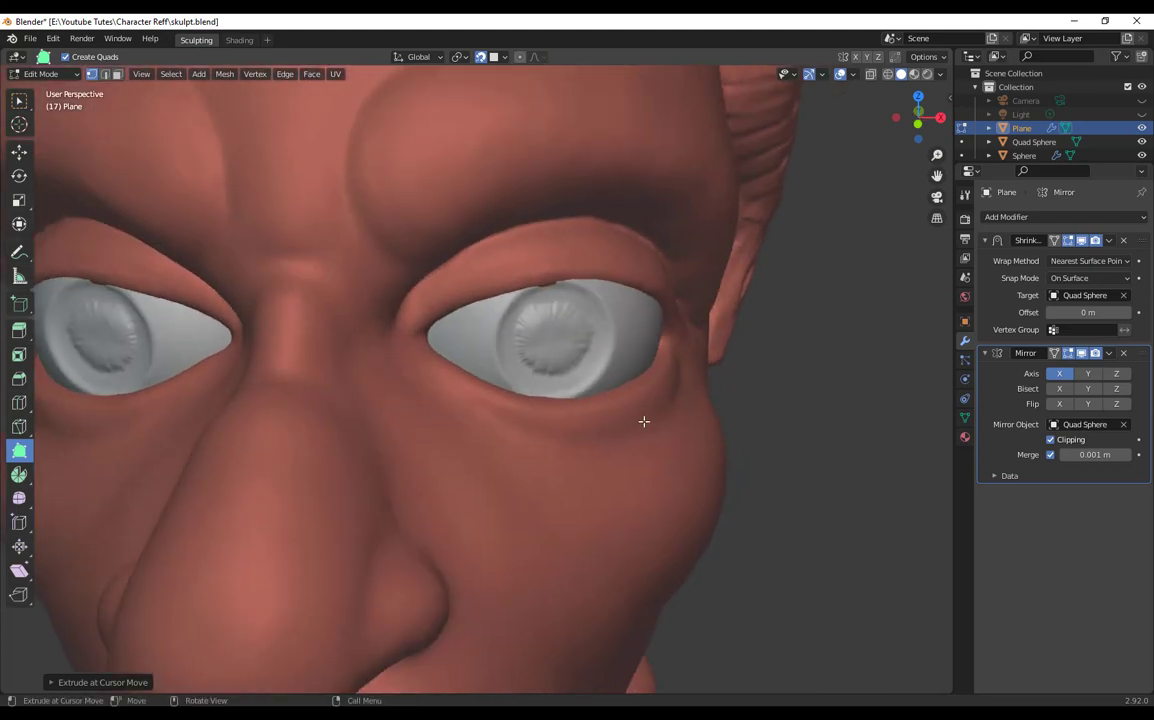
middle_drag(644, 421, 548, 470)
scroll(587, 415, up, 1)
scroll(520, 496, down, 3)
shift+middle_drag(502, 505, 500, 475)
middle_drag(500, 475, 525, 543)
scroll(535, 438, up, 2)
drag(567, 561, 646, 261)
middle_drag(646, 261, 575, 420)
middle_drag(572, 471, 606, 516)
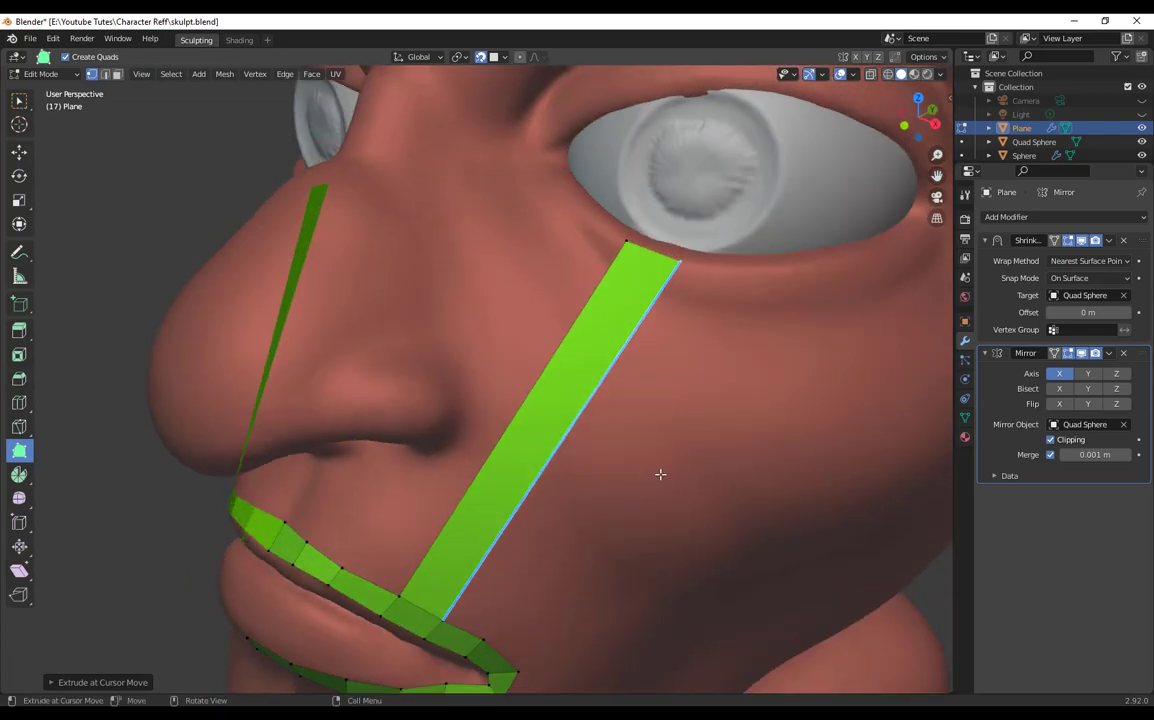
Step: Add a loop cut across the long cheek face and slide it close to the lower eyelid
scroll(660, 474, down, 1)
shift+middle_drag(660, 474, 598, 529)
scroll(616, 525, up, 2)
scroll(527, 539, down, 2)
scroll(527, 539, down, 1)
middle_drag(527, 539, 533, 508)
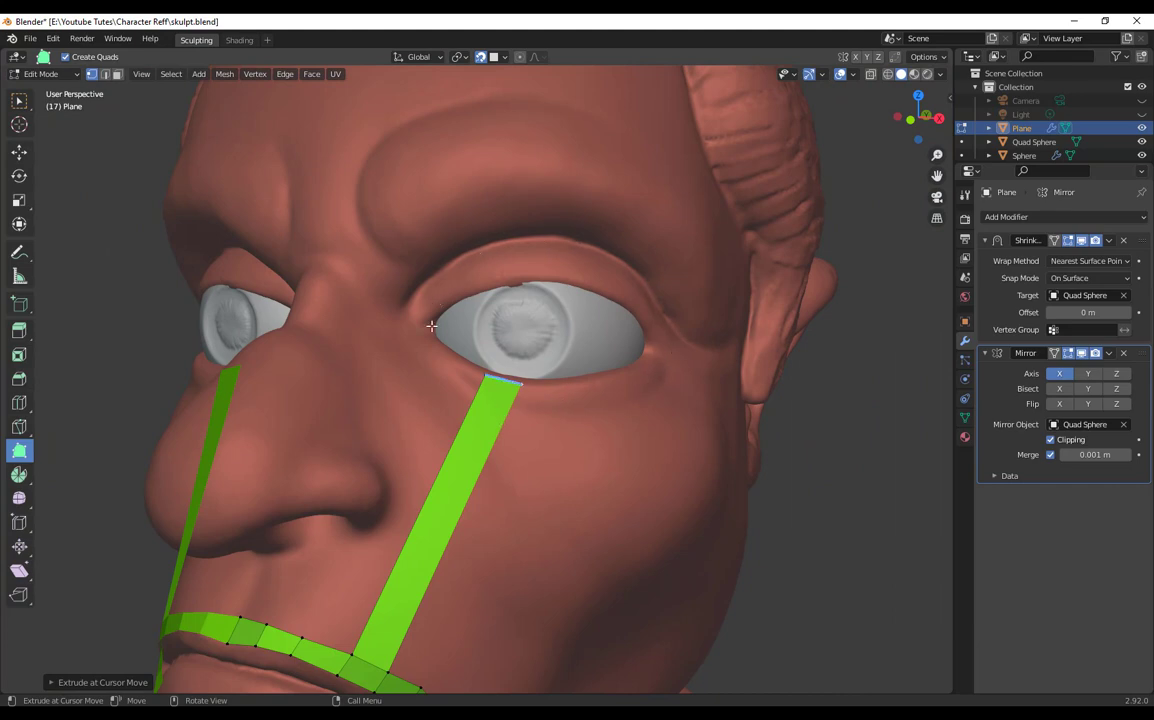
middle_drag(649, 549, 550, 473)
key(ctrl)
key(ctrl+r)
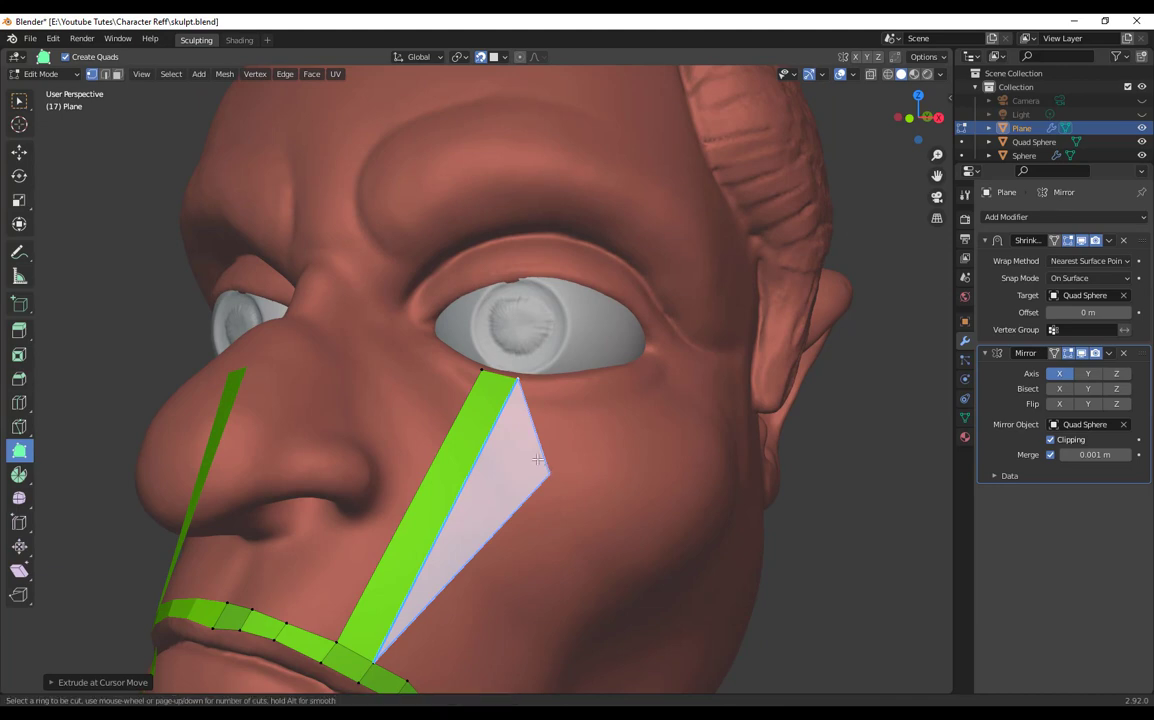
click(472, 425)
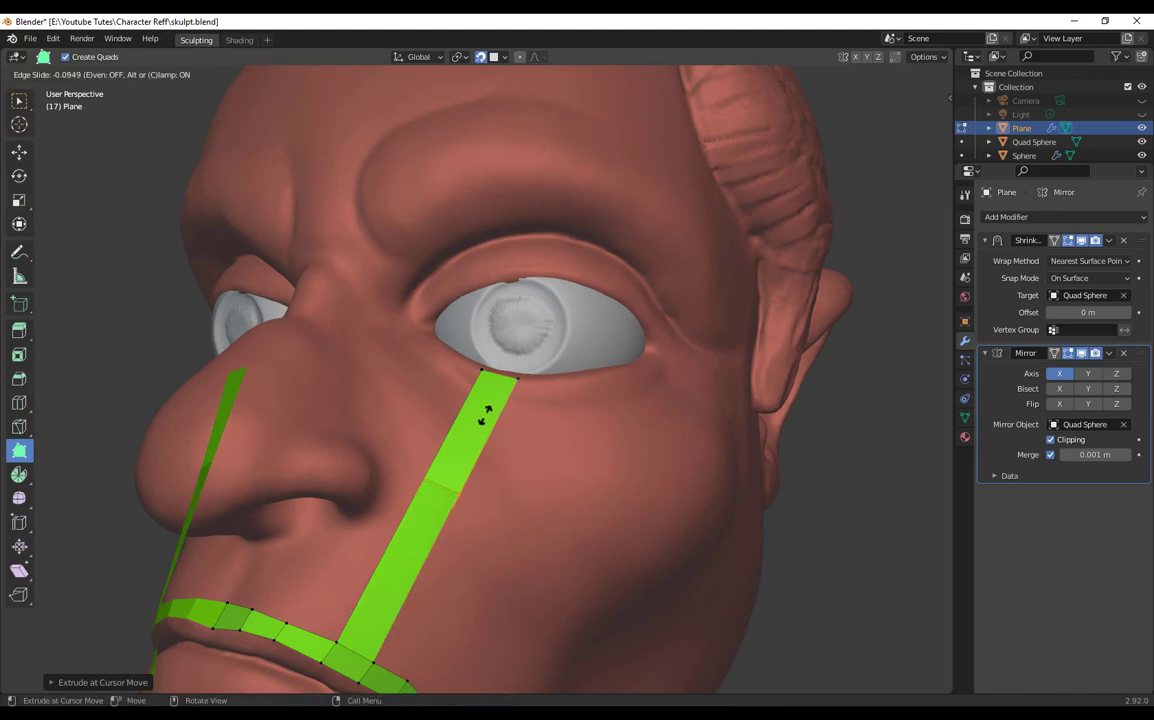
click(546, 313)
Step: Add two more loop cuts across the cheek strip between the lower eyelid and the upper lip
middle_drag(546, 313, 520, 519)
scroll(554, 541, up, 4)
scroll(520, 519, down, 5)
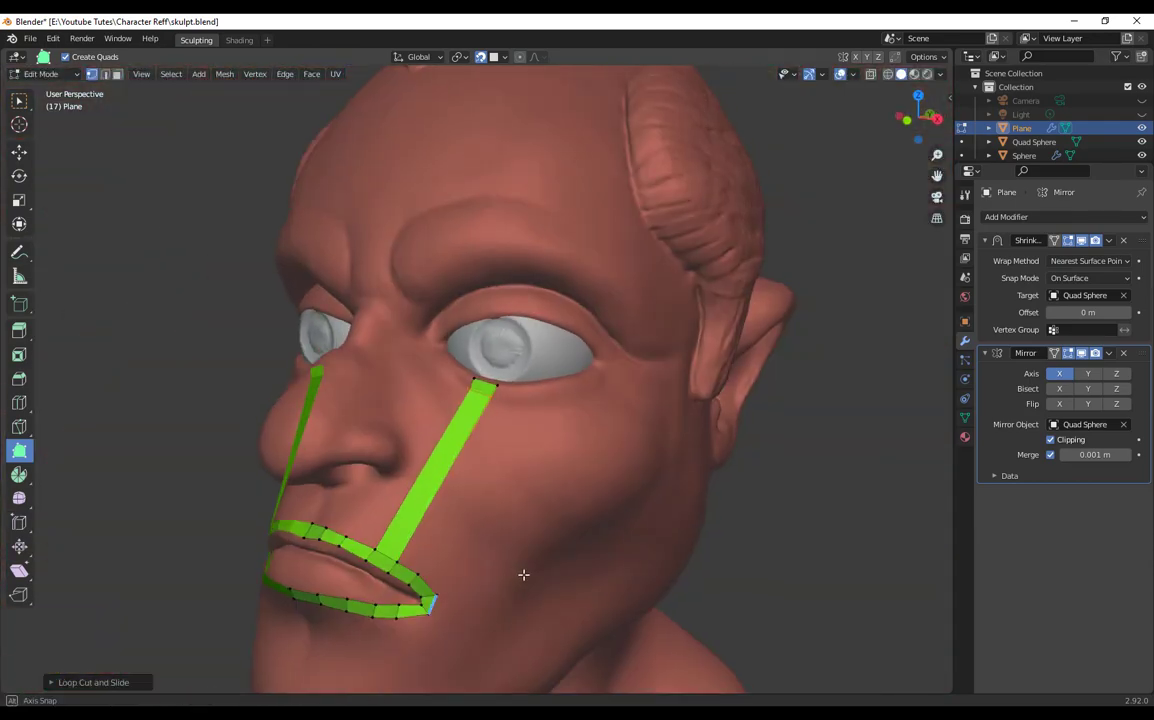
key(ctrl+r)
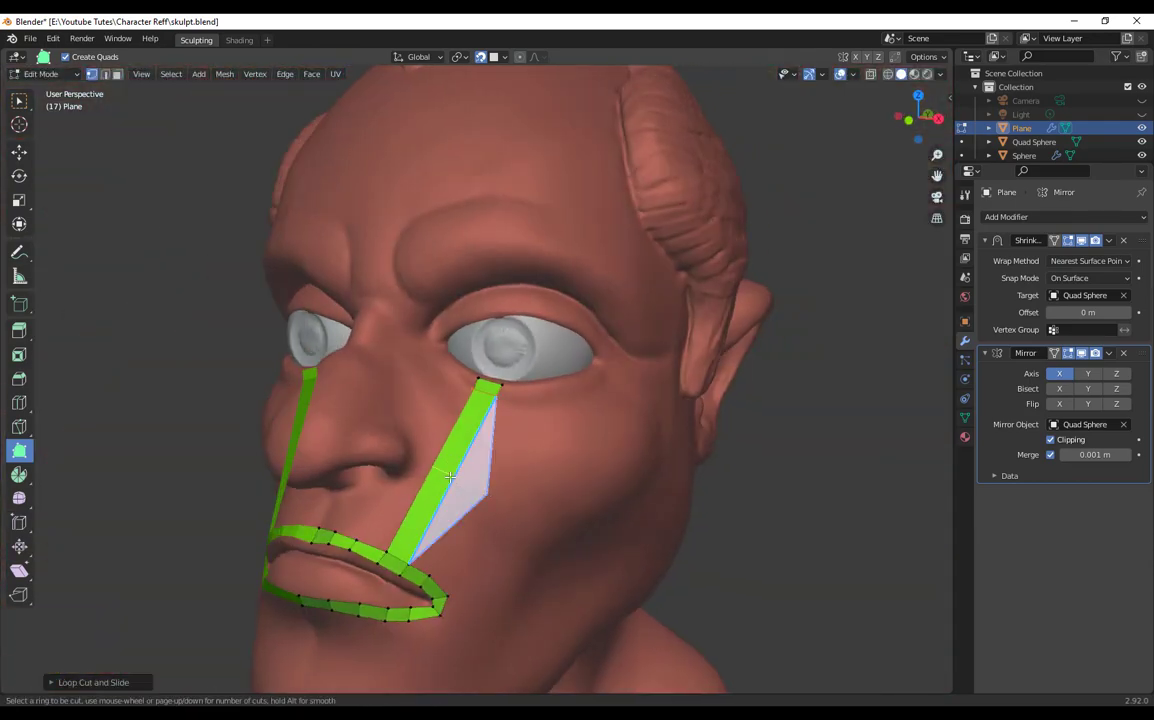
click(446, 476)
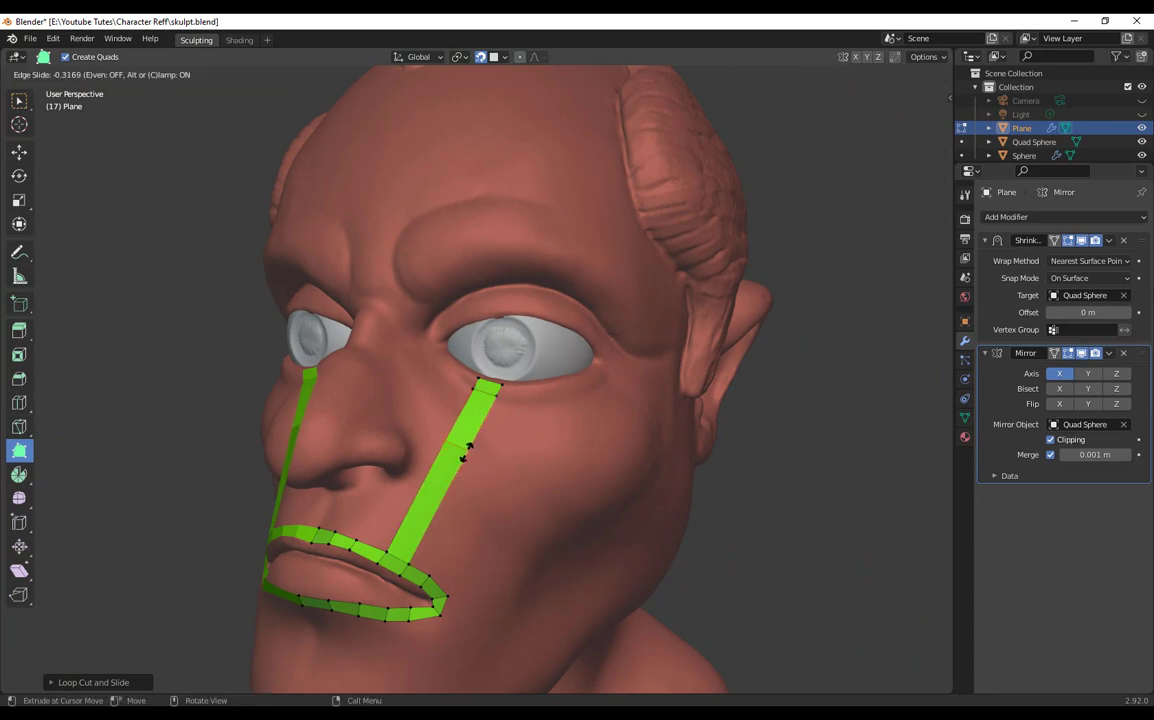
click(466, 450)
key(ctrl+r)
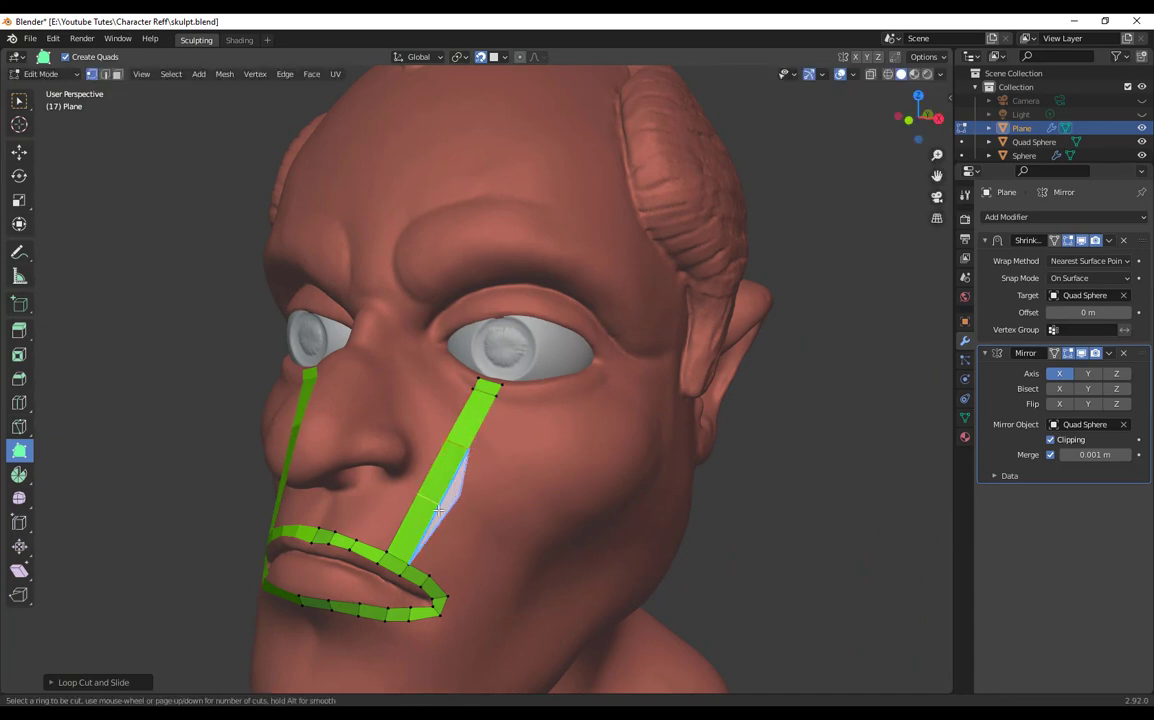
click(438, 510)
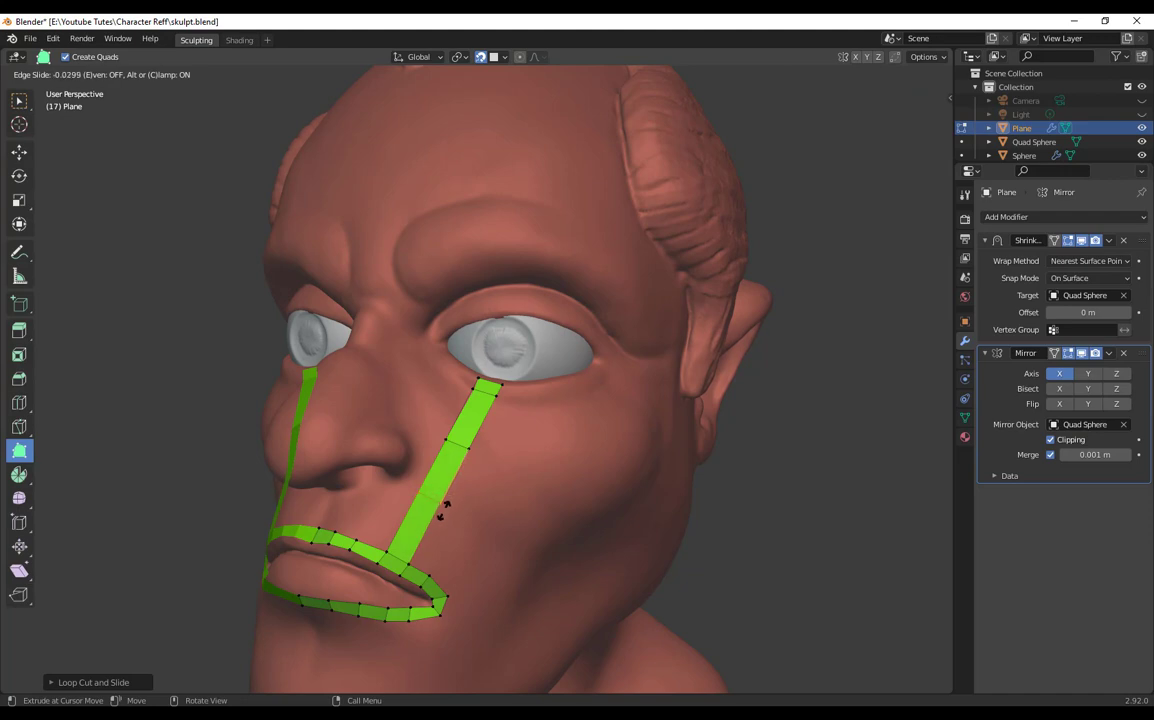
click(443, 511)
Step: Move the vertices of the cheek strip's middle cuts to follow the curve beside the nose
scroll(443, 512, down, 4)
middle_drag(443, 512, 400, 500)
scroll(461, 587, up, 4)
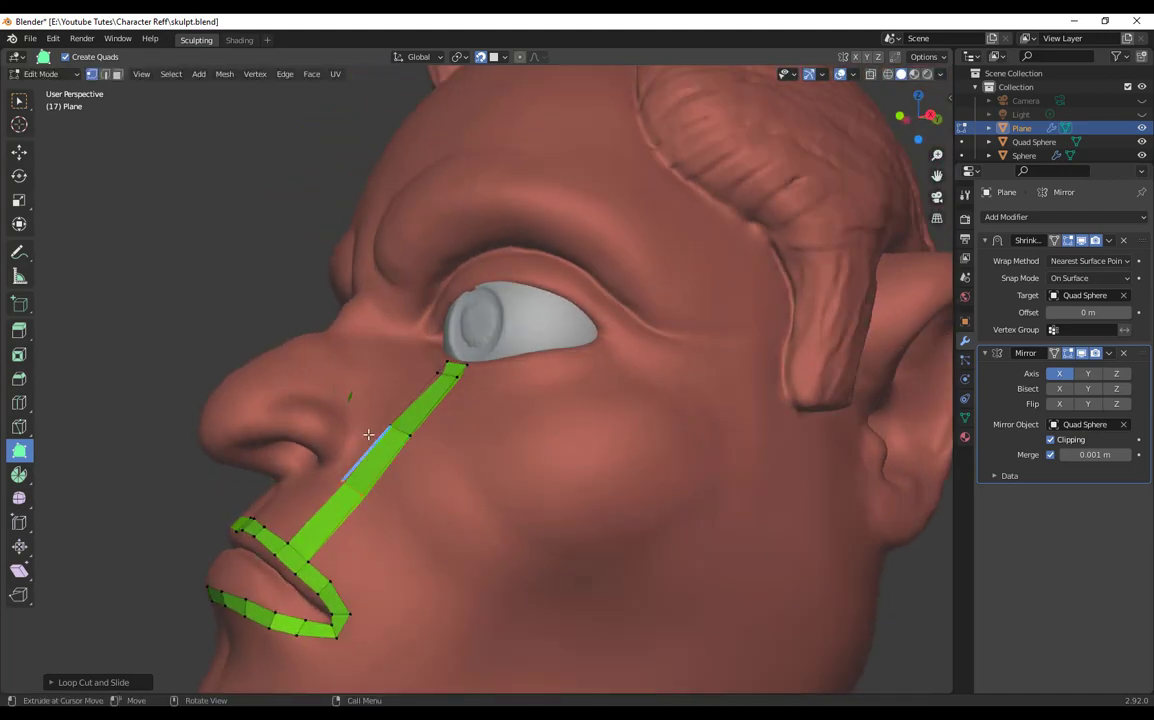
middle_drag(391, 572, 355, 544)
mouse_move(338, 486)
mouse_down()
mouse_move(352, 488)
mouse_move(331, 472)
mouse_move(345, 469)
mouse_up()
drag(389, 427, 397, 432)
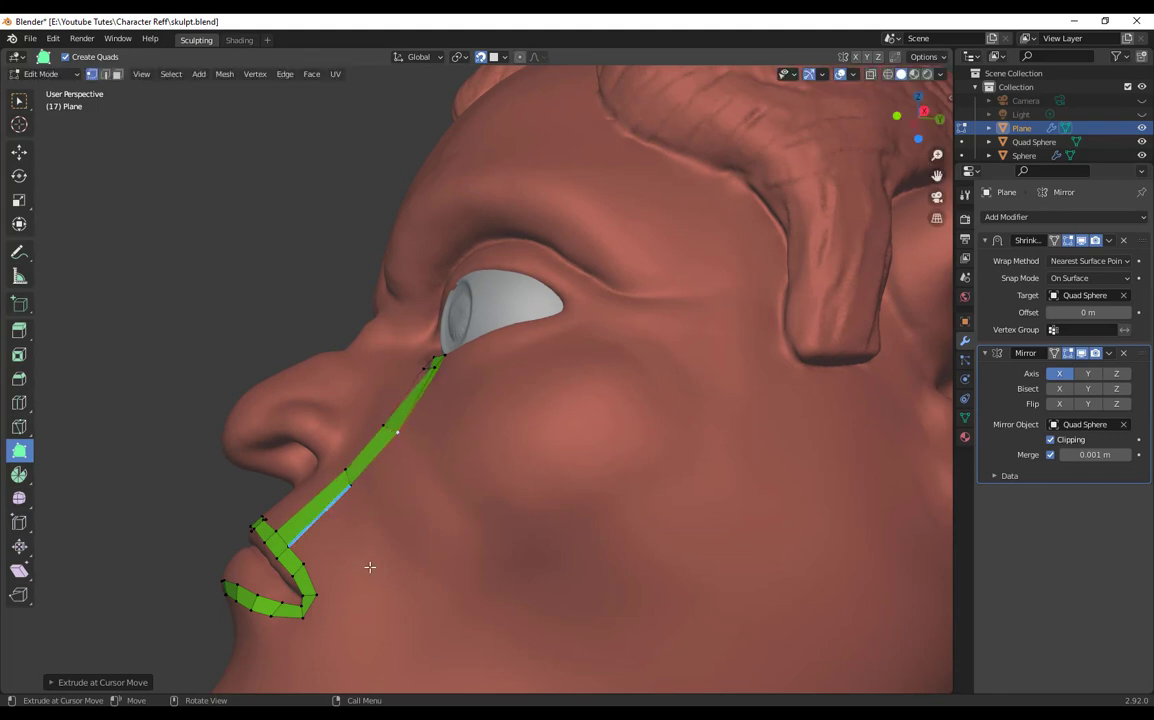
Step: Move the vertices of the cheek strip's top face up against the lower eyelid edge
middle_drag(370, 567, 501, 655)
mouse_move(502, 486)
mouse_down()
mouse_move(492, 479)
mouse_move(515, 486)
mouse_up()
scroll(533, 491, up, 5)
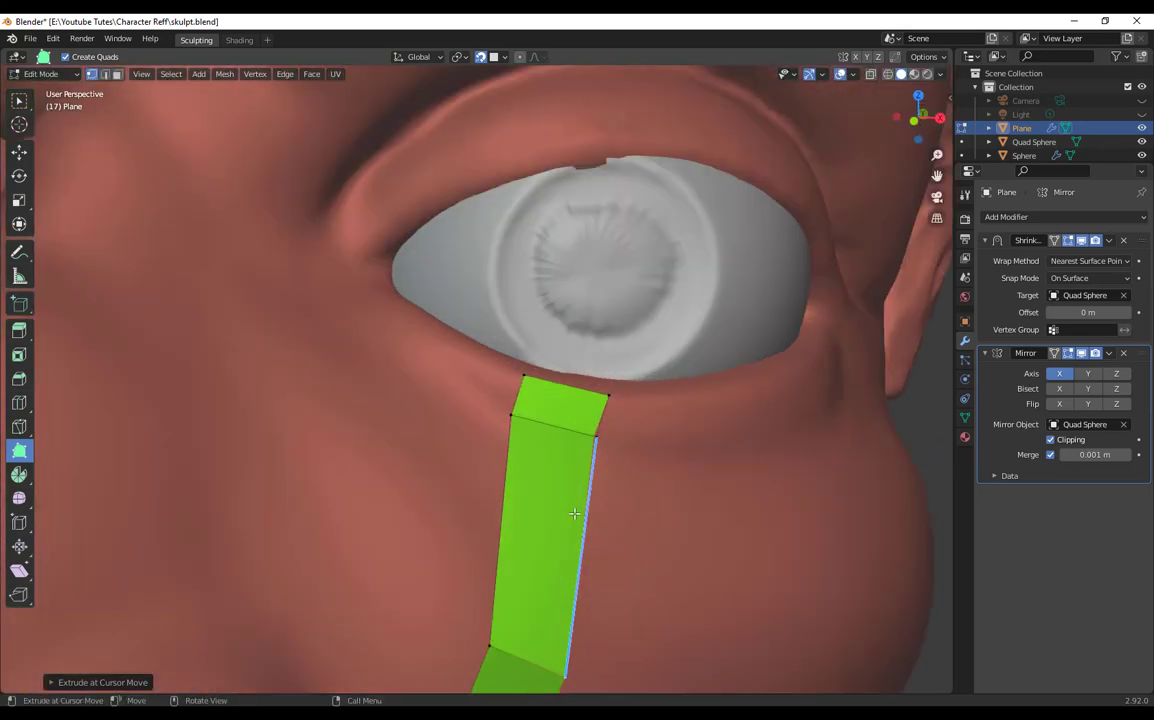
drag(606, 390, 609, 369)
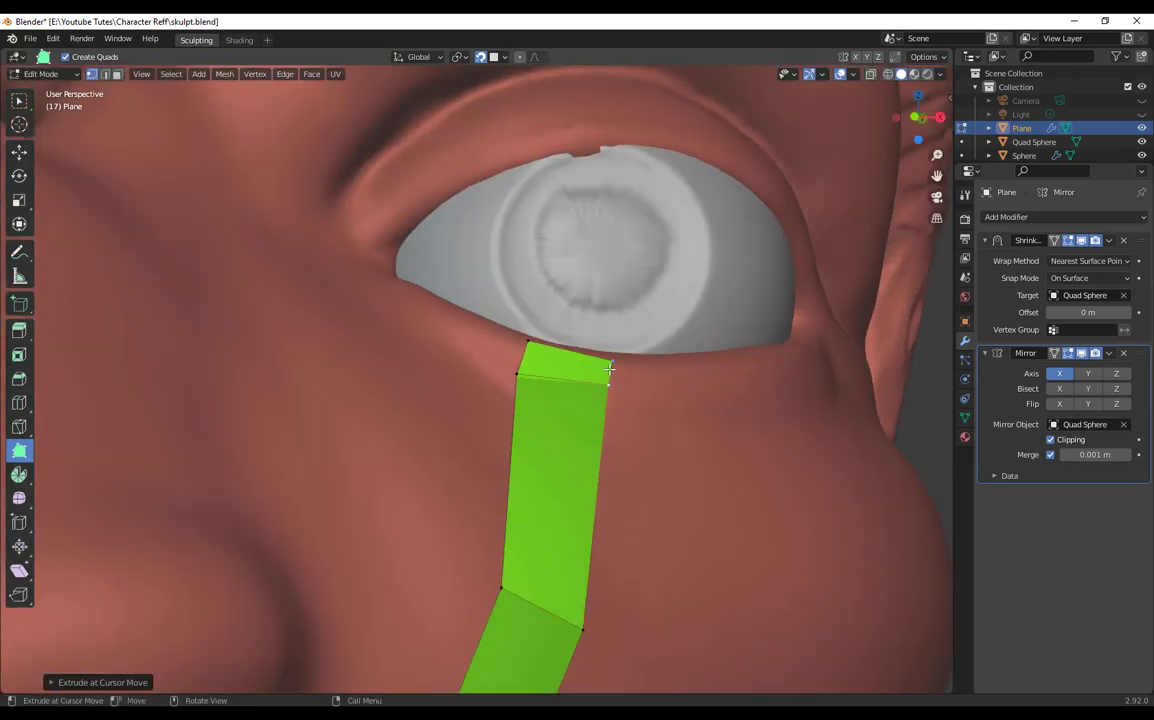
drag(514, 373, 518, 362)
Step: Extrude a row of faces from the cheek strip along the lower eyelid and around the outer eye corner
middle_drag(588, 538, 534, 538)
middle_drag(496, 366, 630, 470)
drag(613, 433, 805, 381)
middle_drag(805, 381, 609, 484)
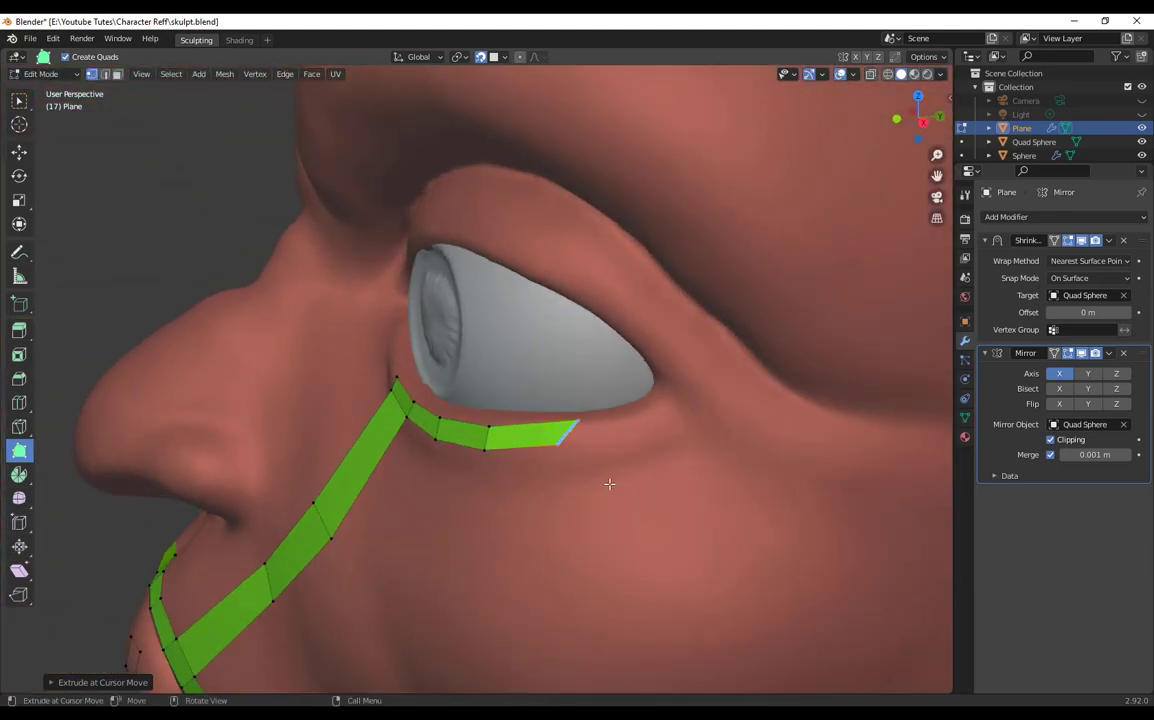
drag(556, 442, 689, 402)
scroll(721, 541, down, 3)
middle_drag(680, 450, 732, 518)
scroll(721, 541, up, 2)
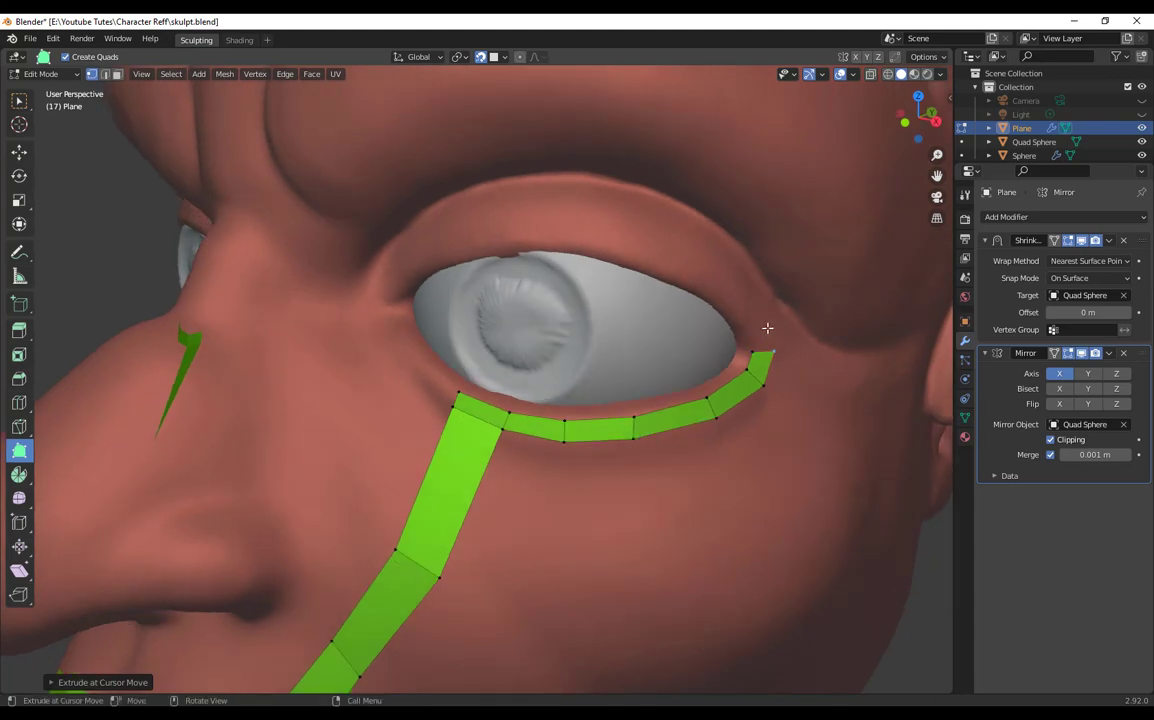
Step: Continue the row of faces along the upper eyelid towards the inner eye corner and adjust its vertices above the iris
drag(765, 318, 465, 204)
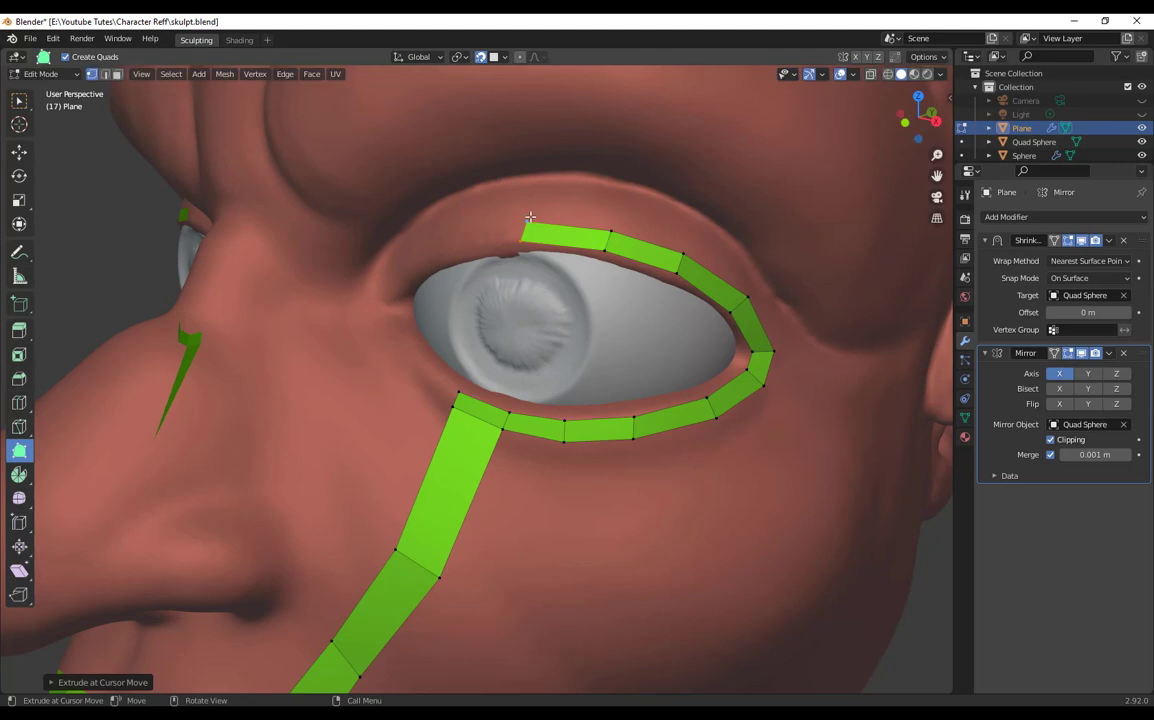
drag(529, 221, 395, 278)
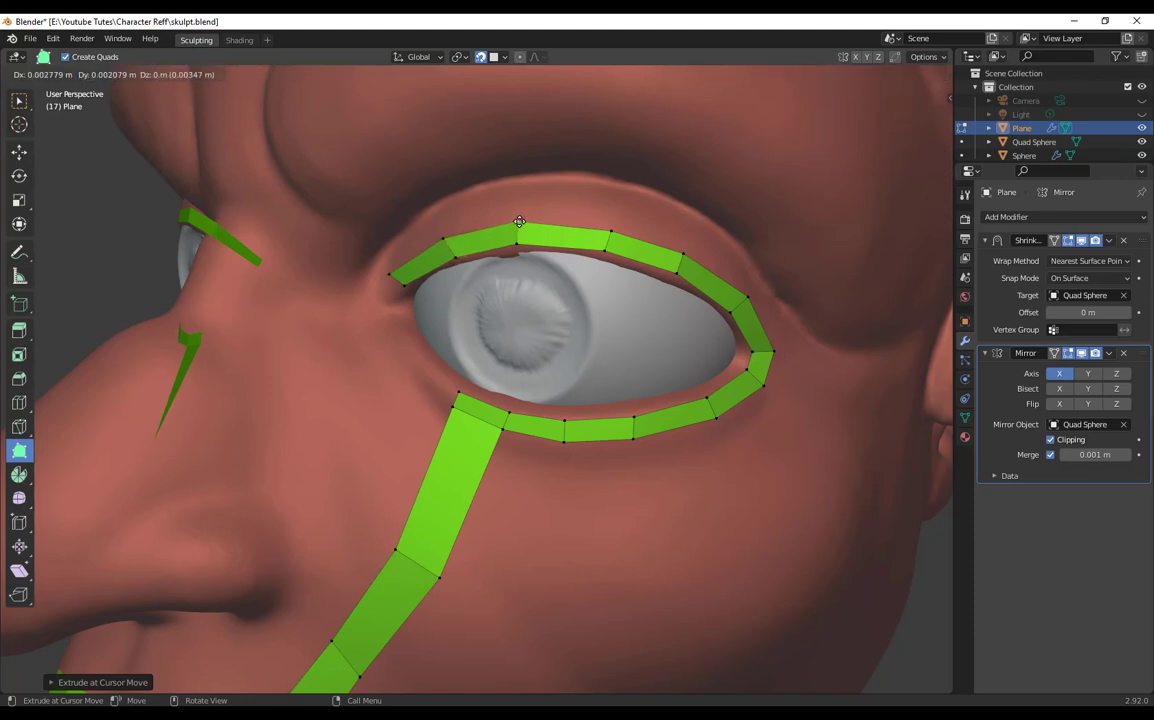
drag(518, 242, 525, 242)
drag(605, 249, 607, 250)
Step: Extrude faces around the inner eye corner and join the last one to the top of the cheek strip
middle_drag(608, 234, 400, 271)
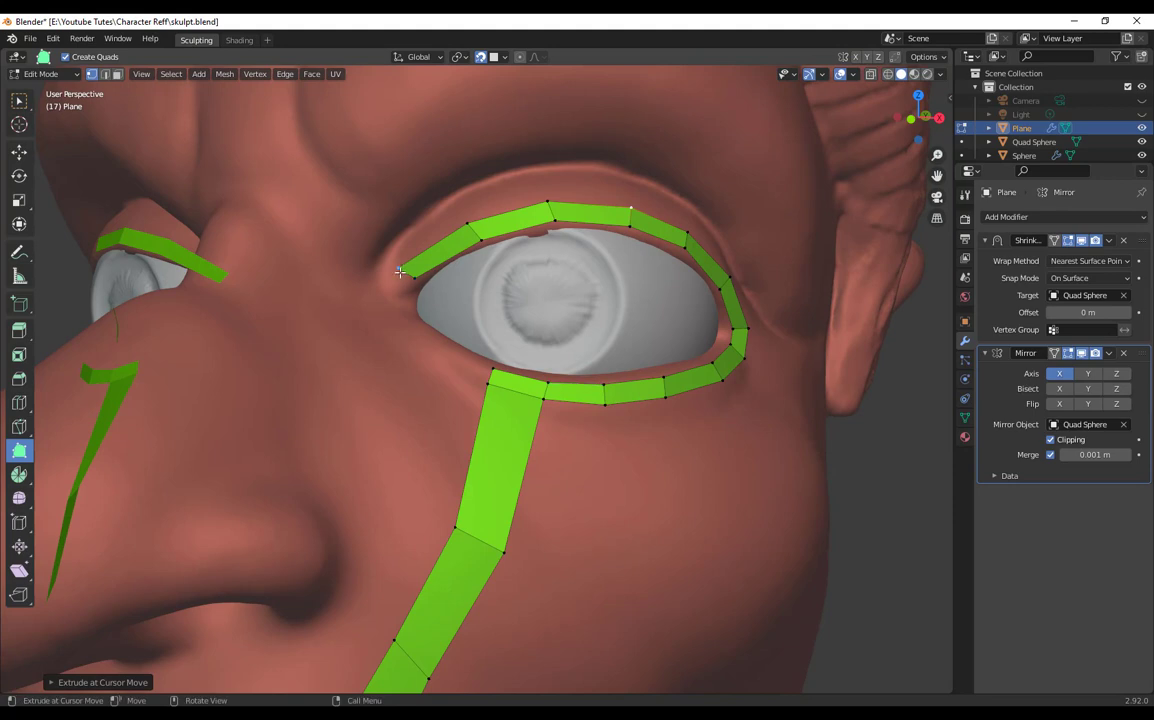
drag(403, 270, 504, 392)
click(469, 223)
scroll(537, 414, up, 4)
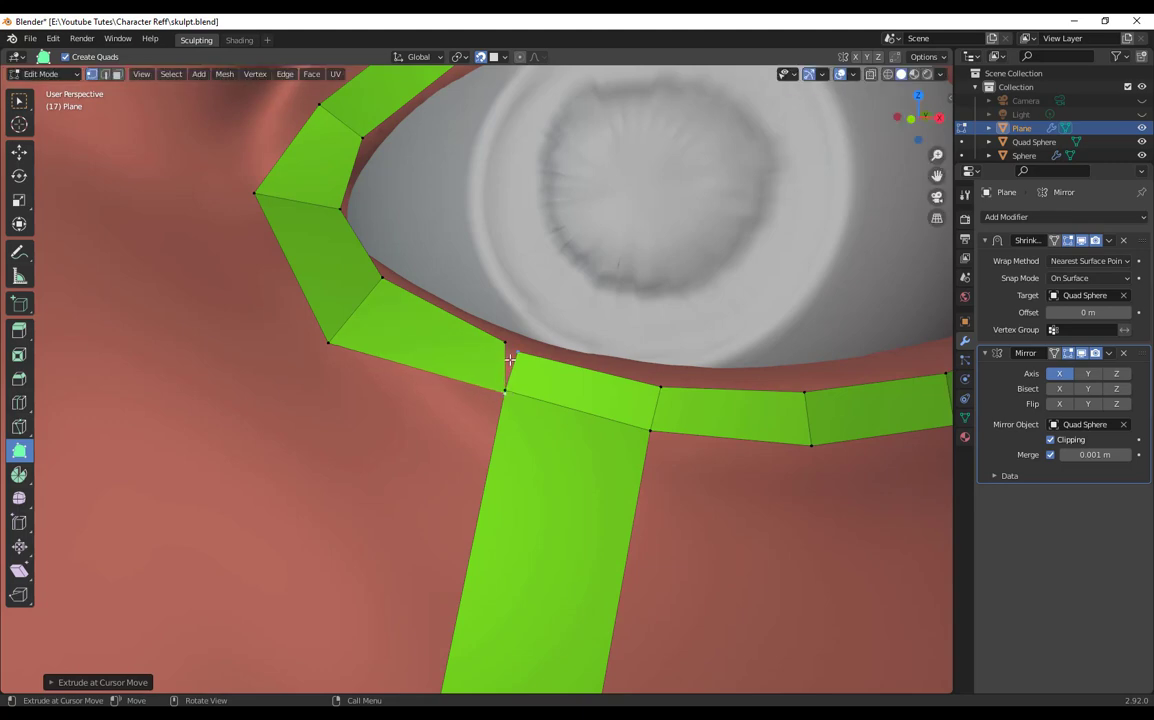
drag(505, 344, 518, 351)
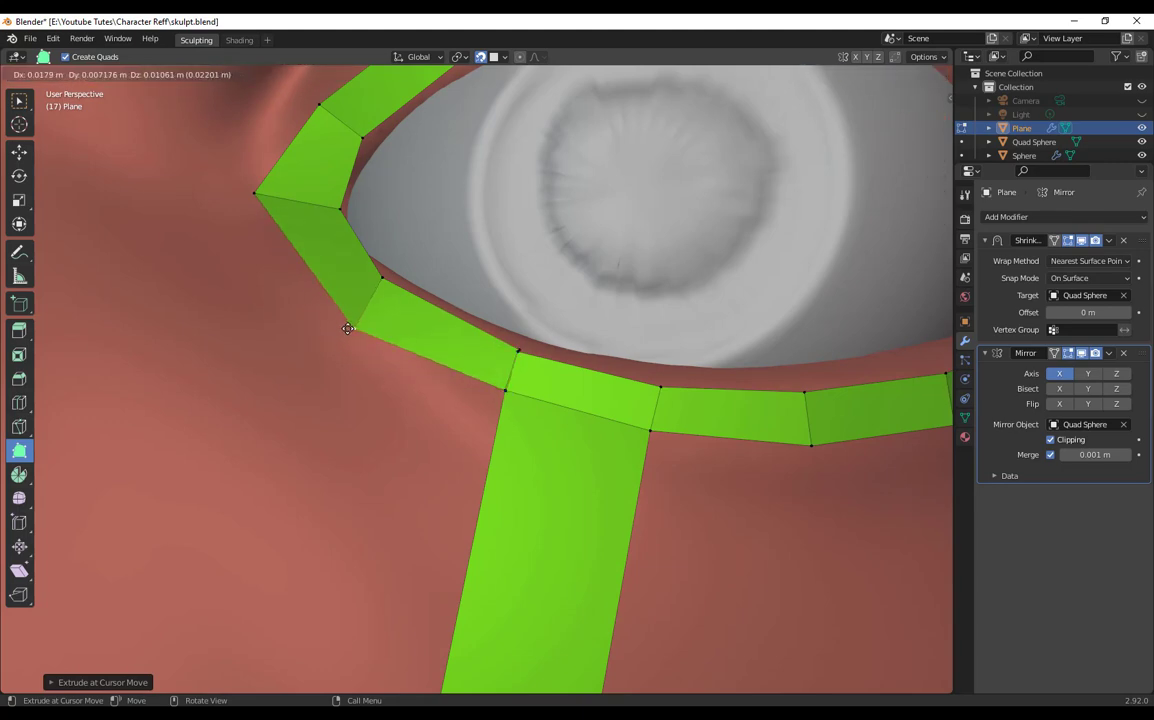
Step: Move the vertices of the faces at the inner eye corner and the strip junction to follow the eyelid edge
scroll(352, 361, down, 4)
scroll(345, 398, up, 2)
drag(284, 254, 288, 259)
drag(357, 253, 342, 244)
scroll(342, 244, down, 3)
scroll(533, 425, up, 5)
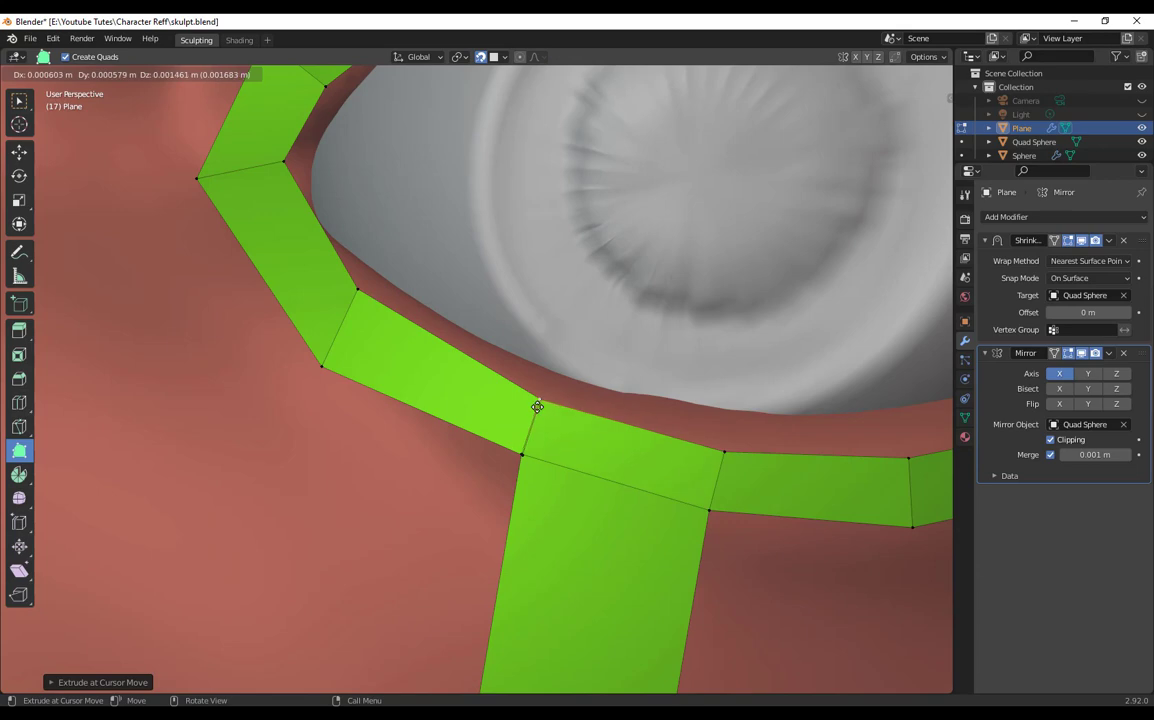
middle_drag(537, 406, 520, 436)
middle_drag(430, 410, 436, 457)
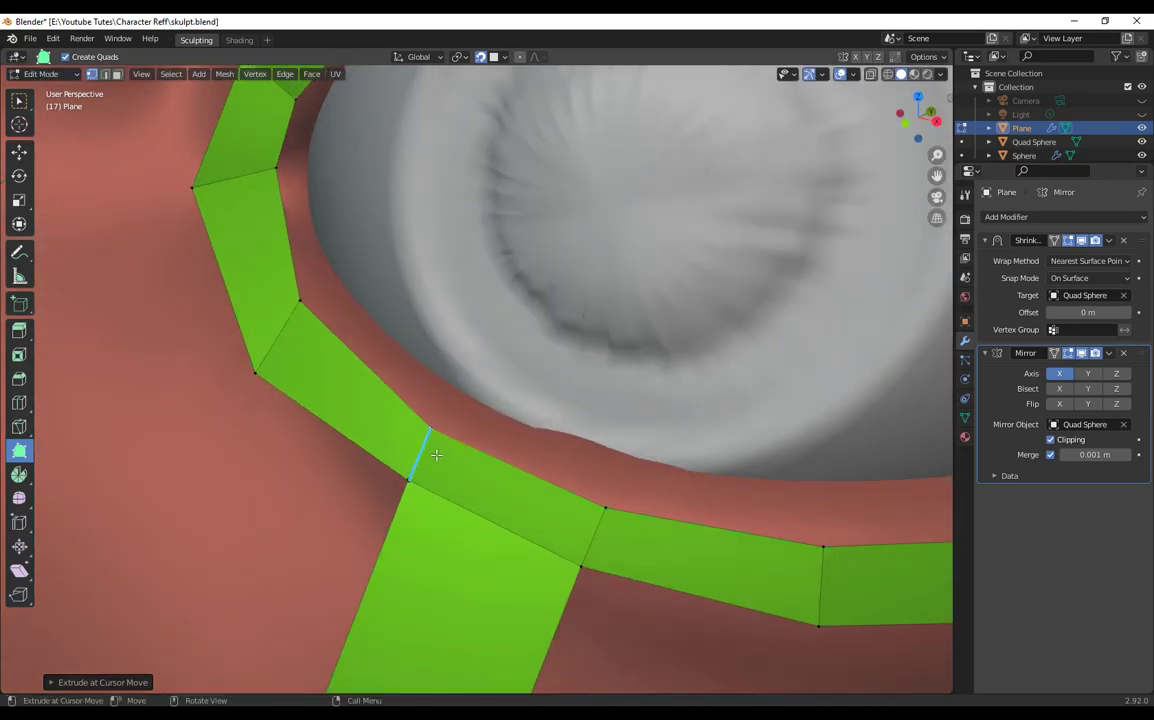
mouse_move(444, 438)
mouse_down()
mouse_move(458, 461)
mouse_move(434, 457)
mouse_move(445, 438)
mouse_up()
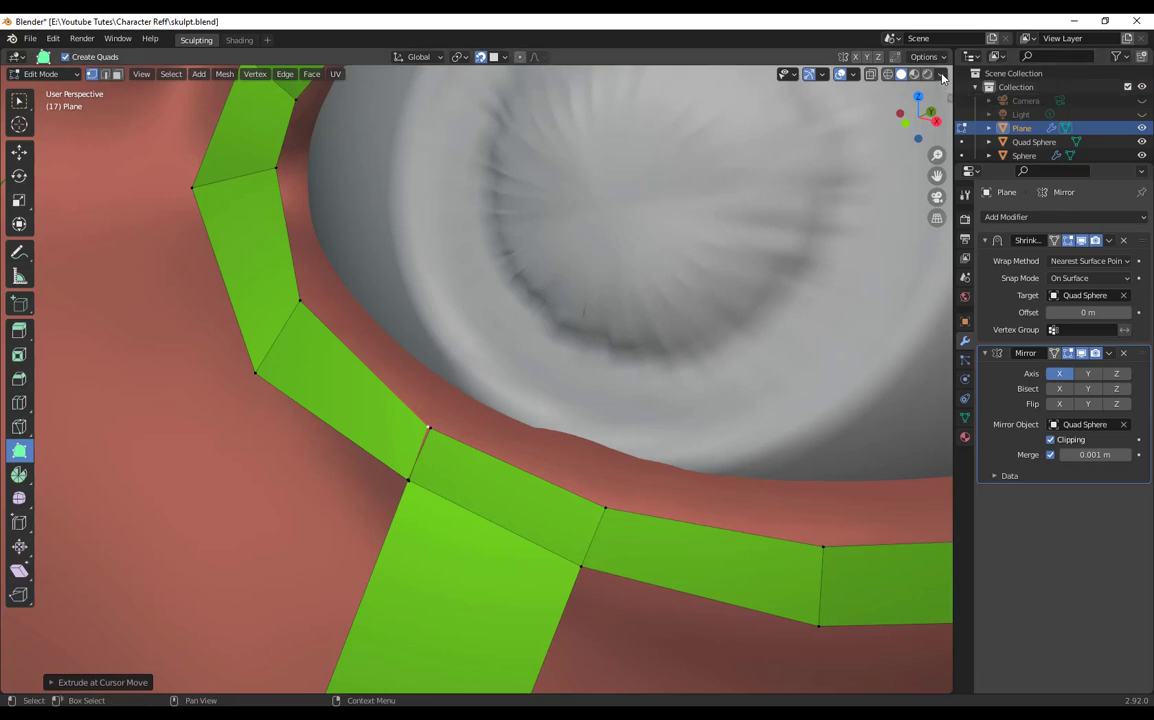
Step: Turn on Auto Merge in the tool options and expand its settings
click(950, 98)
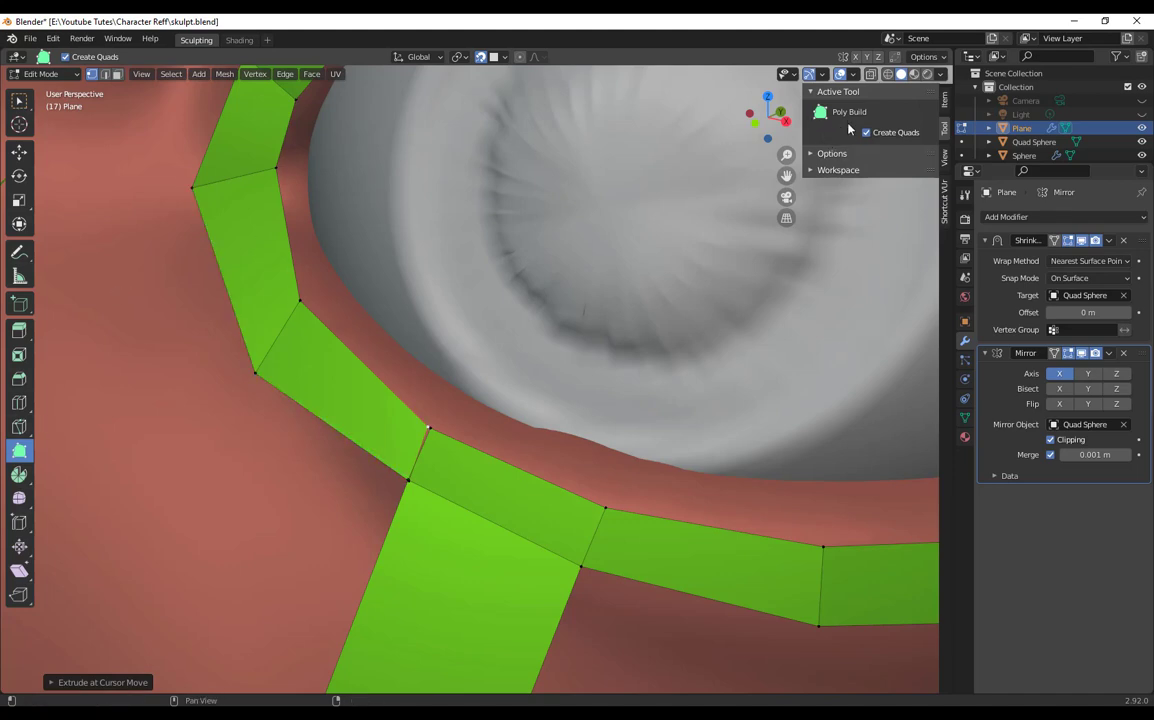
click(812, 153)
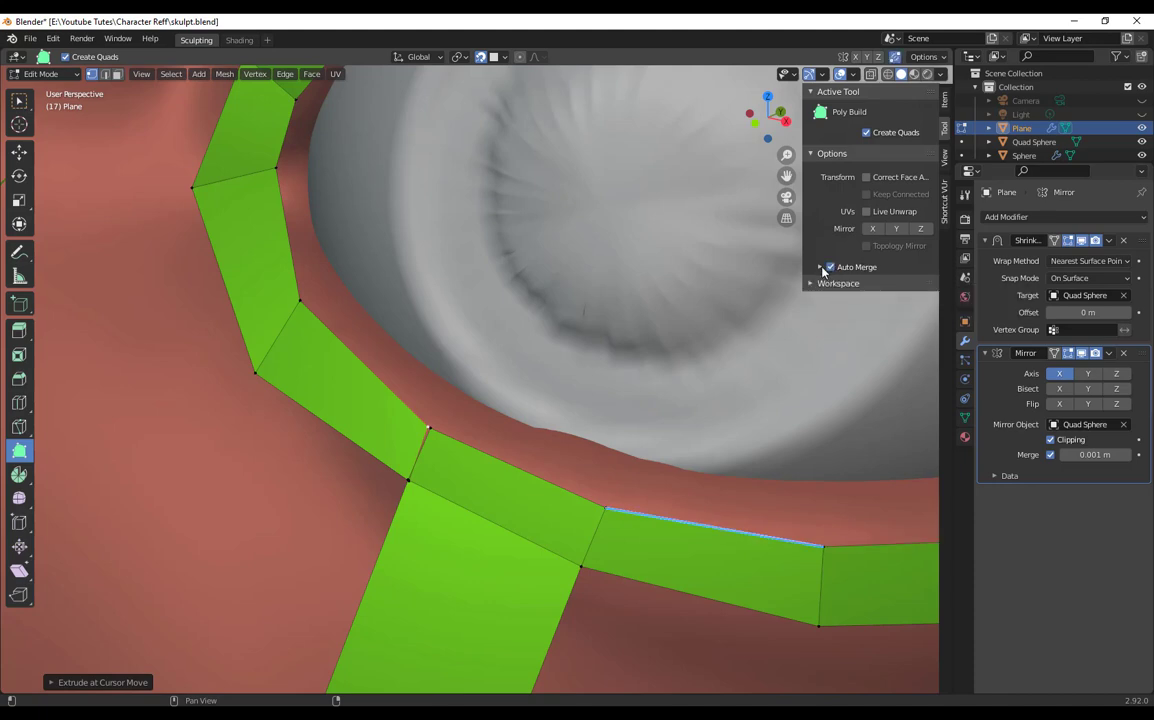
click(821, 268)
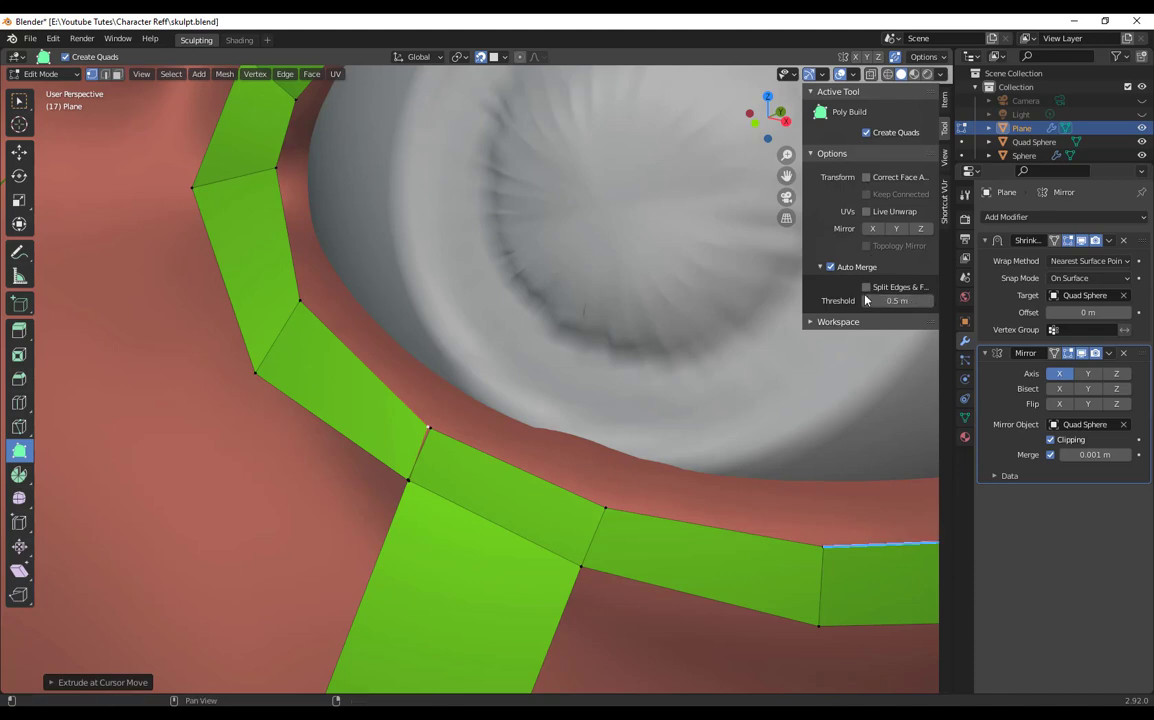
middle_drag(496, 424, 519, 438)
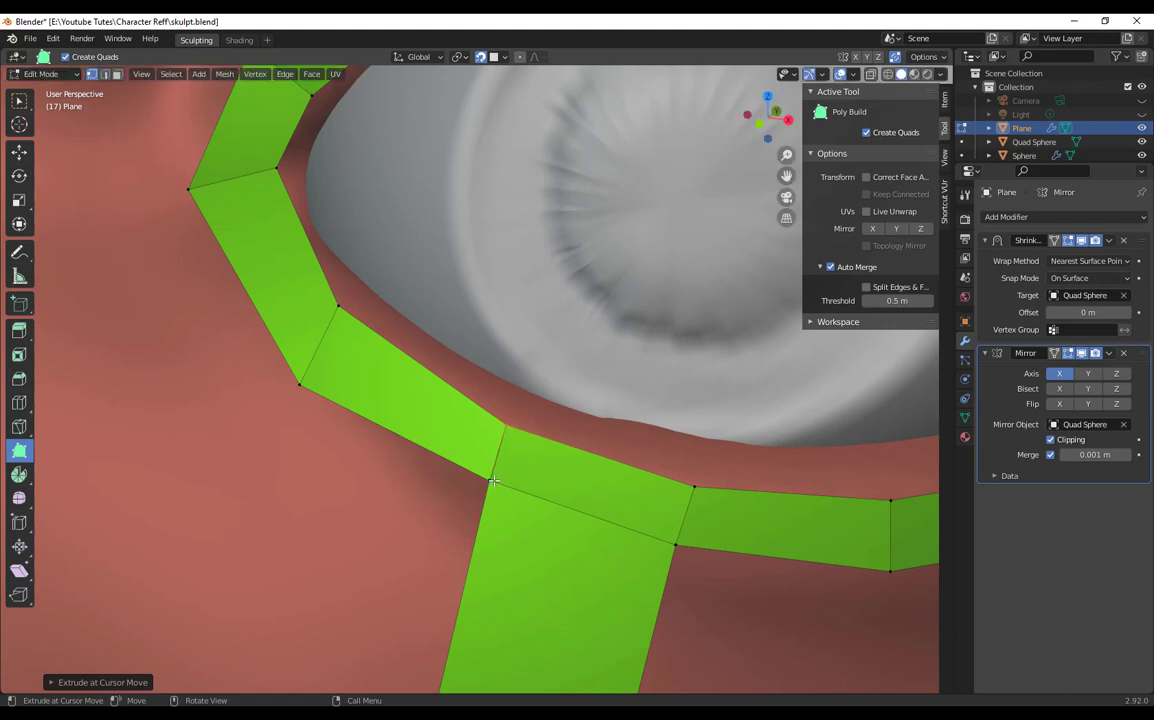
Step: Move the lower eyelid vertices beside the cheek strip upward to sit closer to the eye edge
middle_drag(494, 480, 534, 446)
mouse_move(543, 379)
mouse_down()
mouse_move(585, 397)
mouse_move(551, 383)
mouse_move(556, 369)
mouse_up()
drag(730, 431, 730, 409)
scroll(690, 480, down, 4)
middle_drag(683, 494, 652, 484)
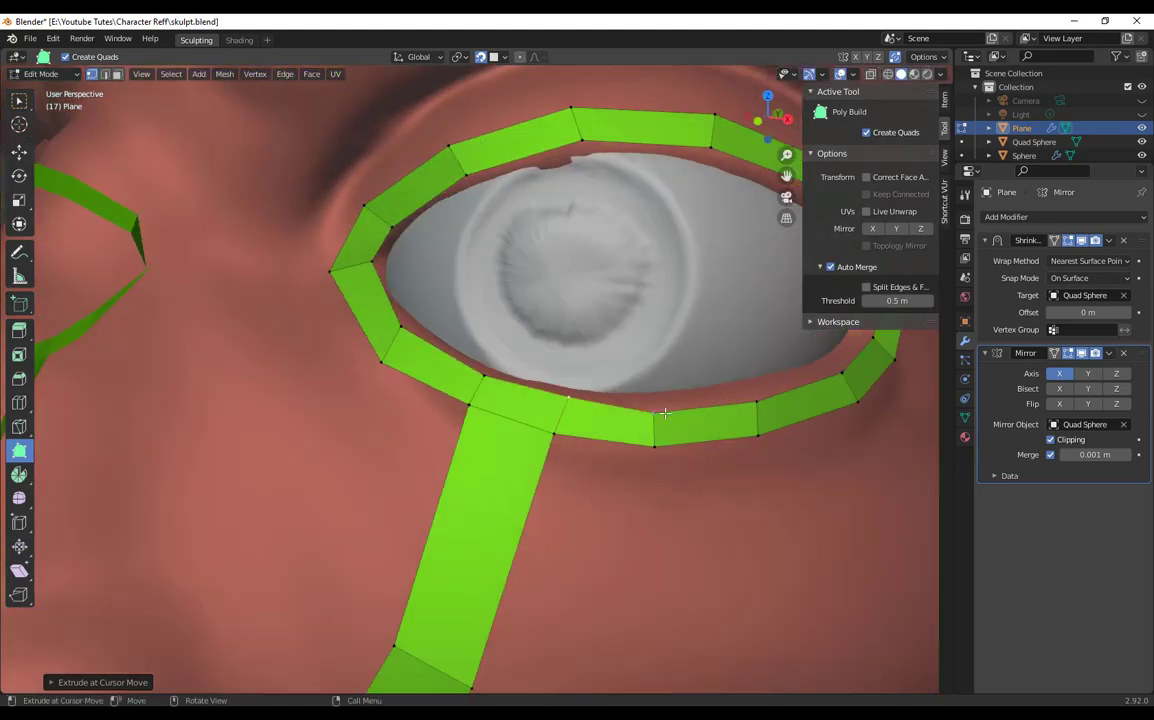
drag(655, 413, 655, 401)
drag(655, 446, 658, 436)
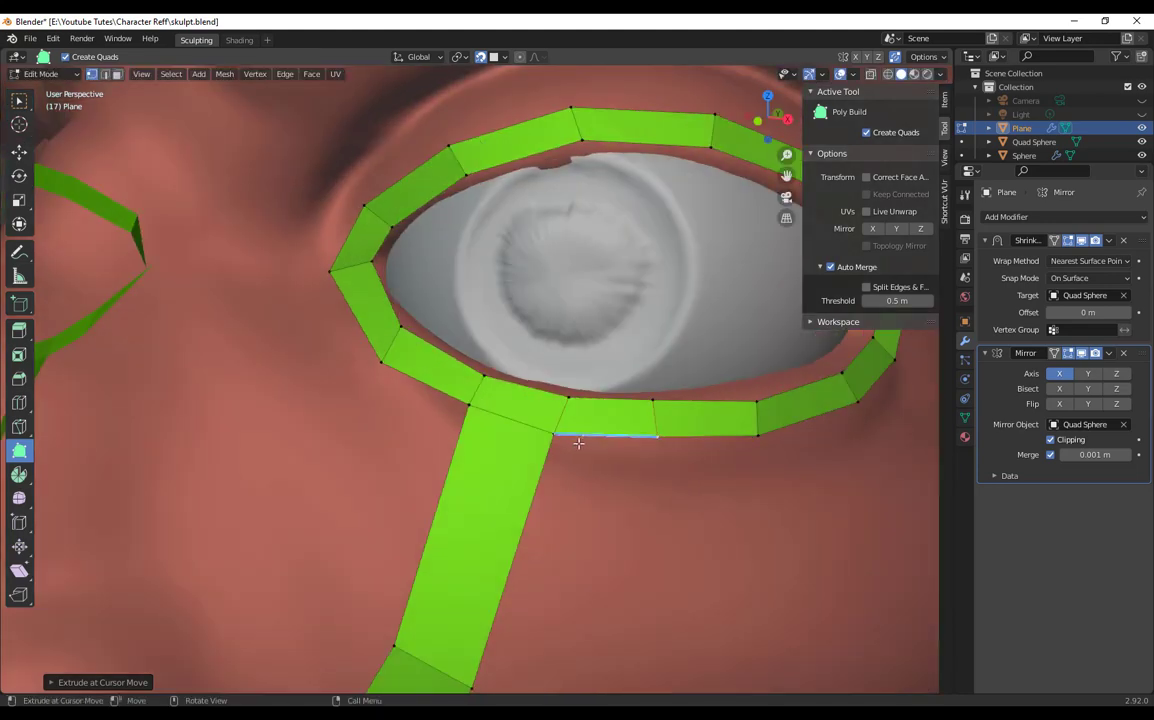
drag(555, 434, 569, 431)
Step: Move the vertices on the outer half of the lower eyelid row to fit the eyelid up to the outer corner
drag(758, 402, 757, 392)
drag(757, 436, 758, 431)
scroll(770, 450, down, 4)
middle_drag(783, 485, 733, 468)
drag(721, 448, 721, 442)
drag(786, 423, 783, 421)
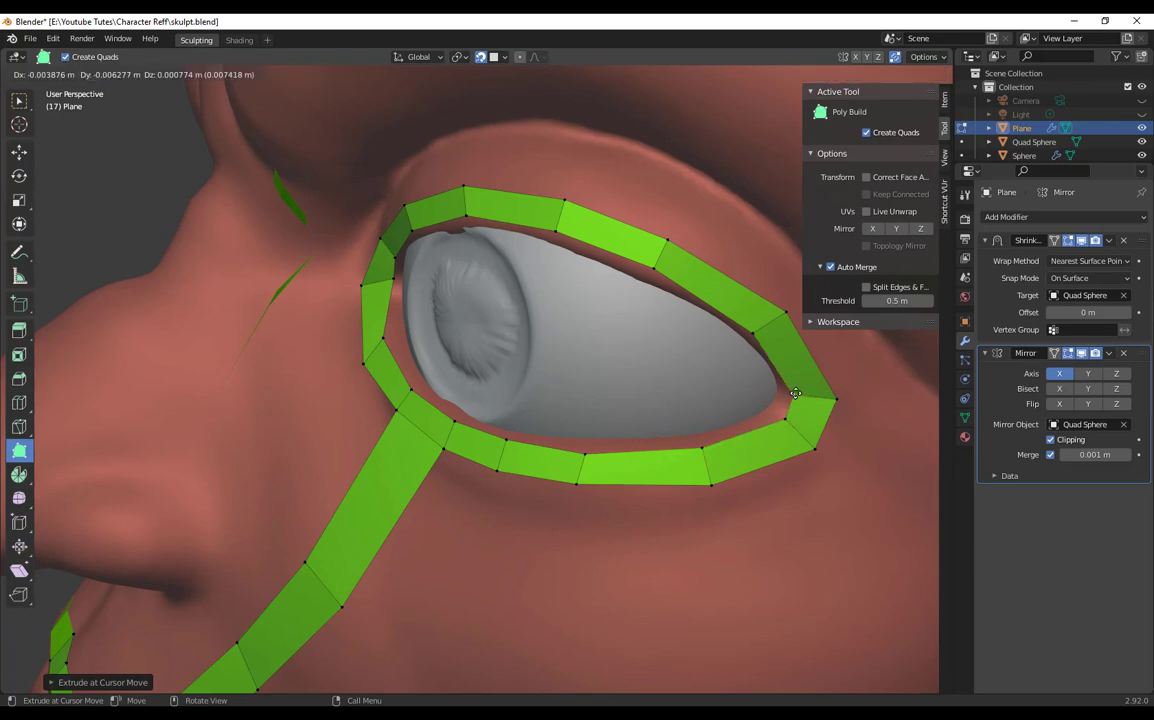
Step: Add a loop cut across the lower face at the inner eye corner and move the surrounding vertices to round the loop
scroll(629, 485, down, 4)
middle_drag(629, 485, 433, 438)
scroll(437, 445, up, 2)
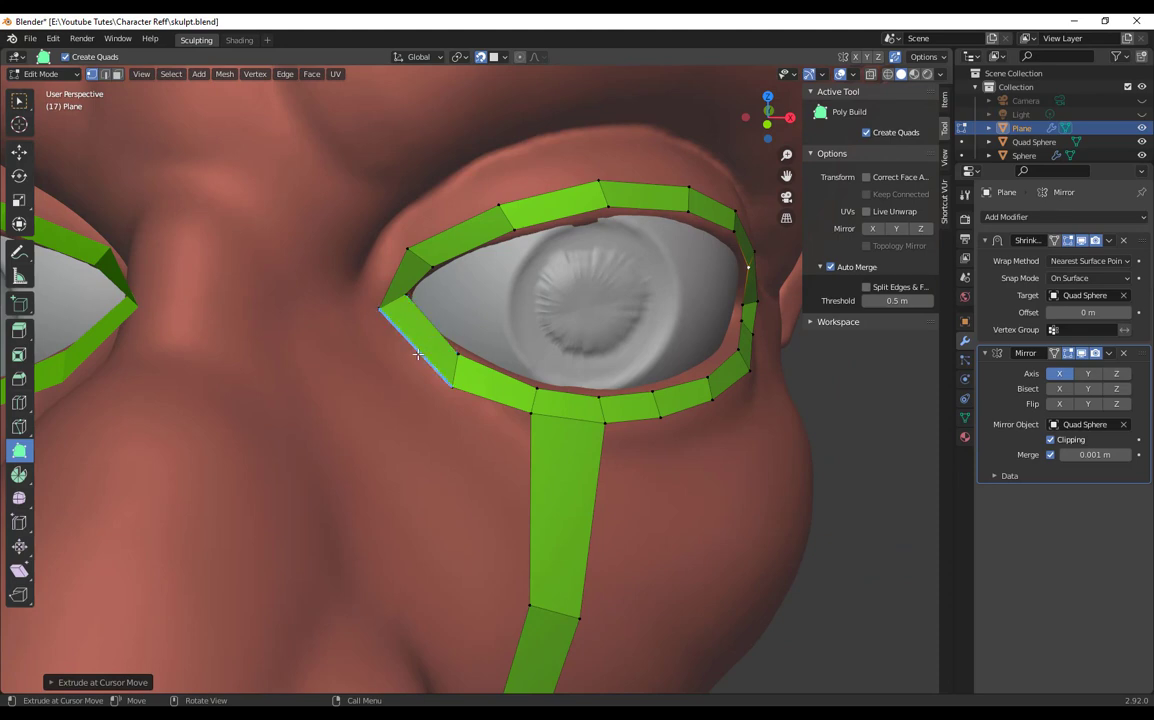
key(ctrl+r)
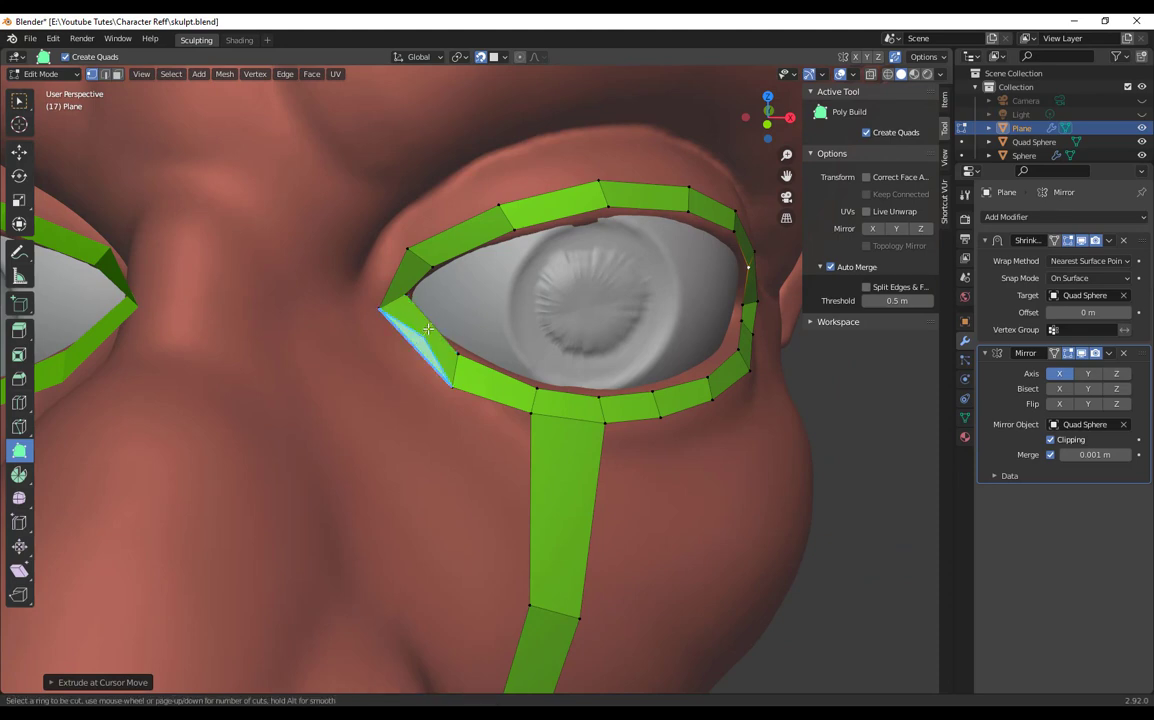
click(428, 330)
click(428, 330)
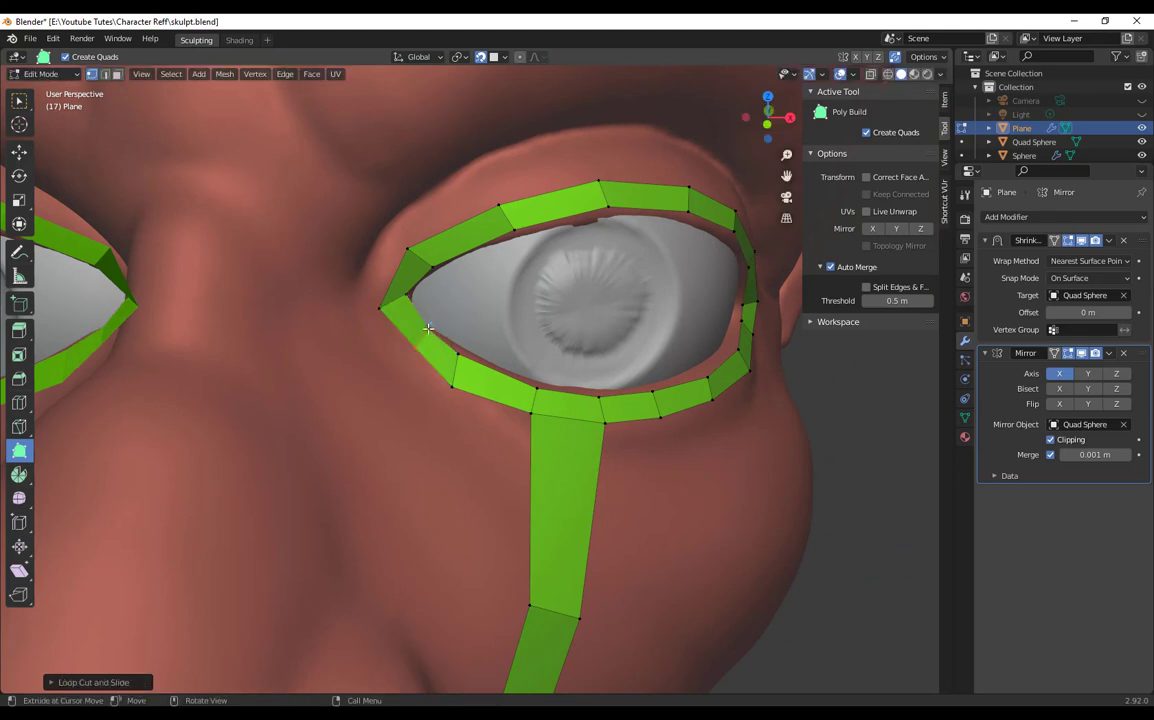
mouse_move(414, 345)
mouse_down()
mouse_move(409, 353)
mouse_move(428, 337)
mouse_up()
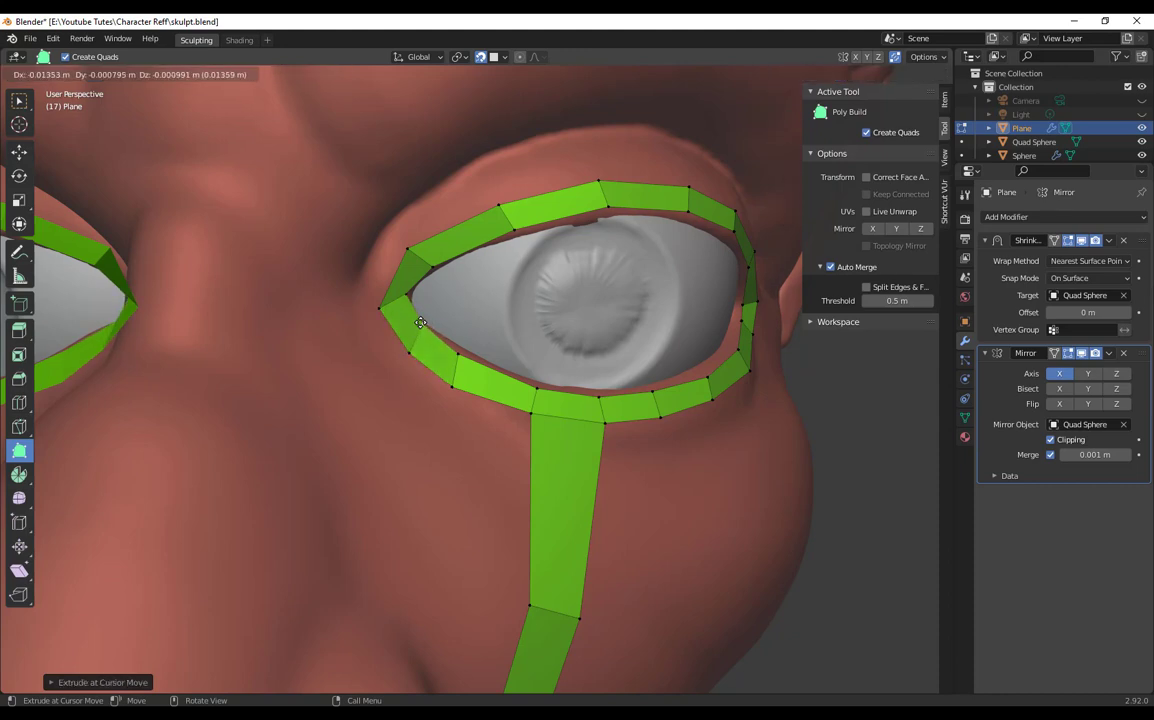
drag(420, 322, 402, 345)
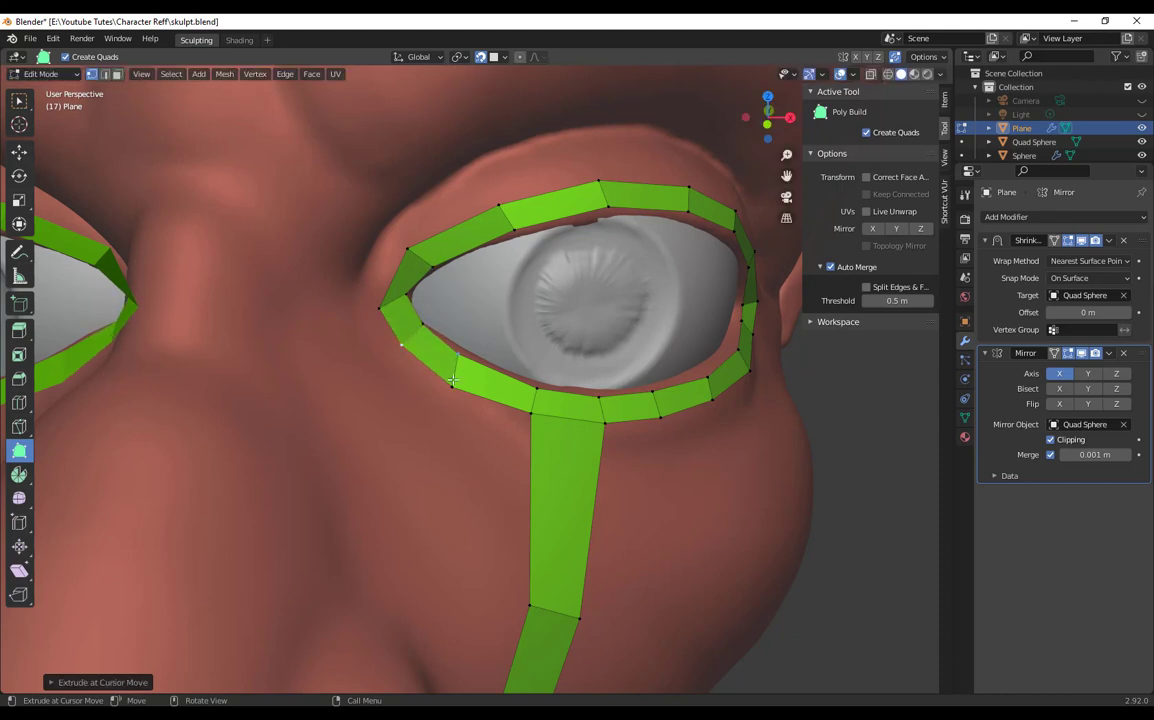
scroll(453, 380, down, 2)
middle_drag(453, 380, 421, 324)
scroll(421, 324, up, 2)
drag(399, 284, 393, 279)
Step: Extrude a face from the inner eye corner towards the nose bridge and pull its outer vertices closer to the eye
scroll(445, 375, down, 2)
middle_drag(445, 382, 425, 352)
scroll(477, 402, down, 1)
scroll(477, 402, up, 4)
middle_drag(358, 206, 288, 188)
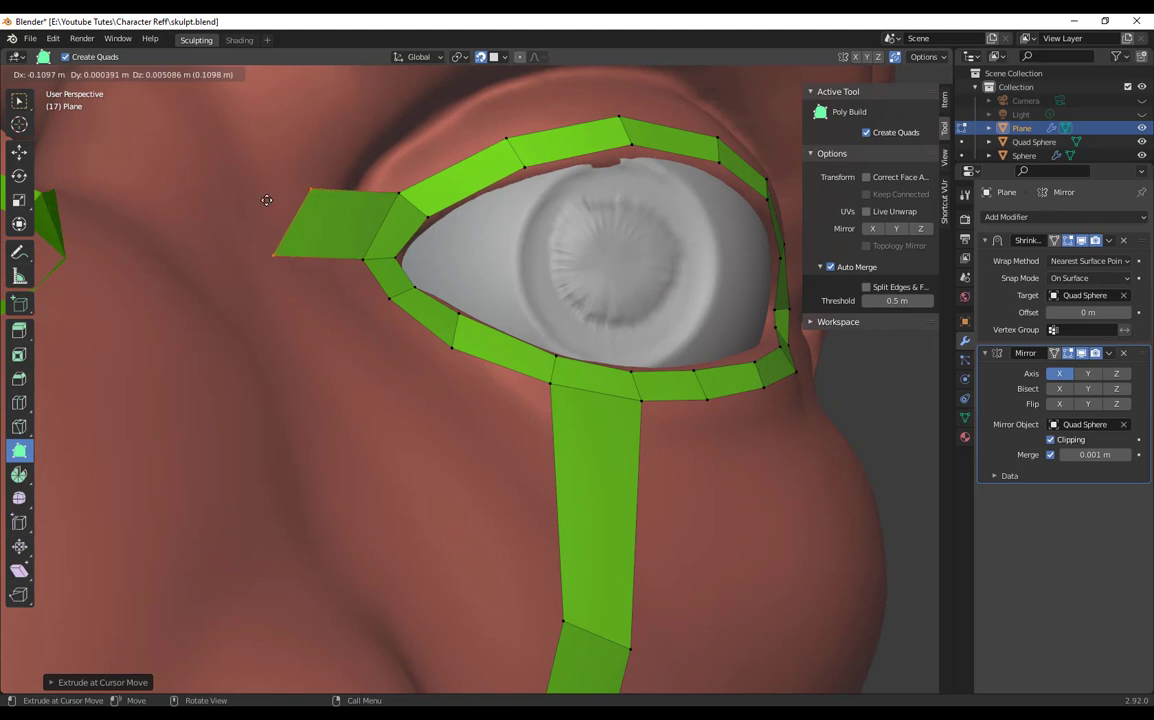
scroll(270, 250, down, 3)
middle_drag(270, 250, 288, 297)
drag(394, 274, 409, 265)
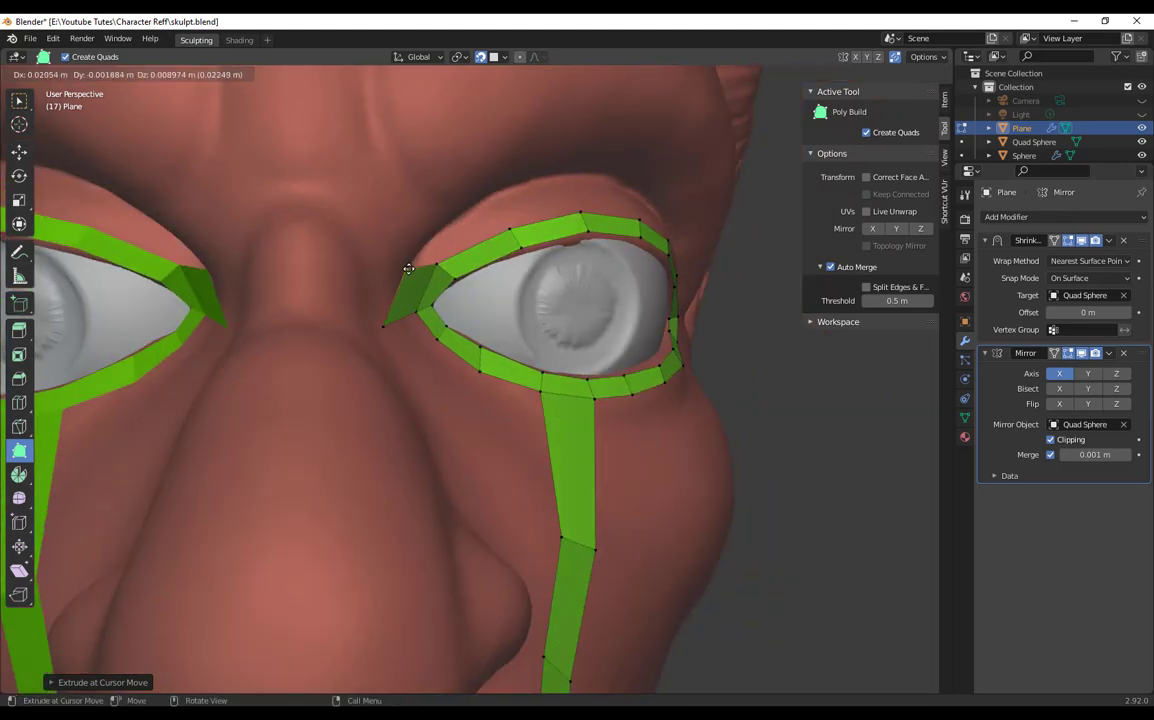
drag(387, 331, 399, 320)
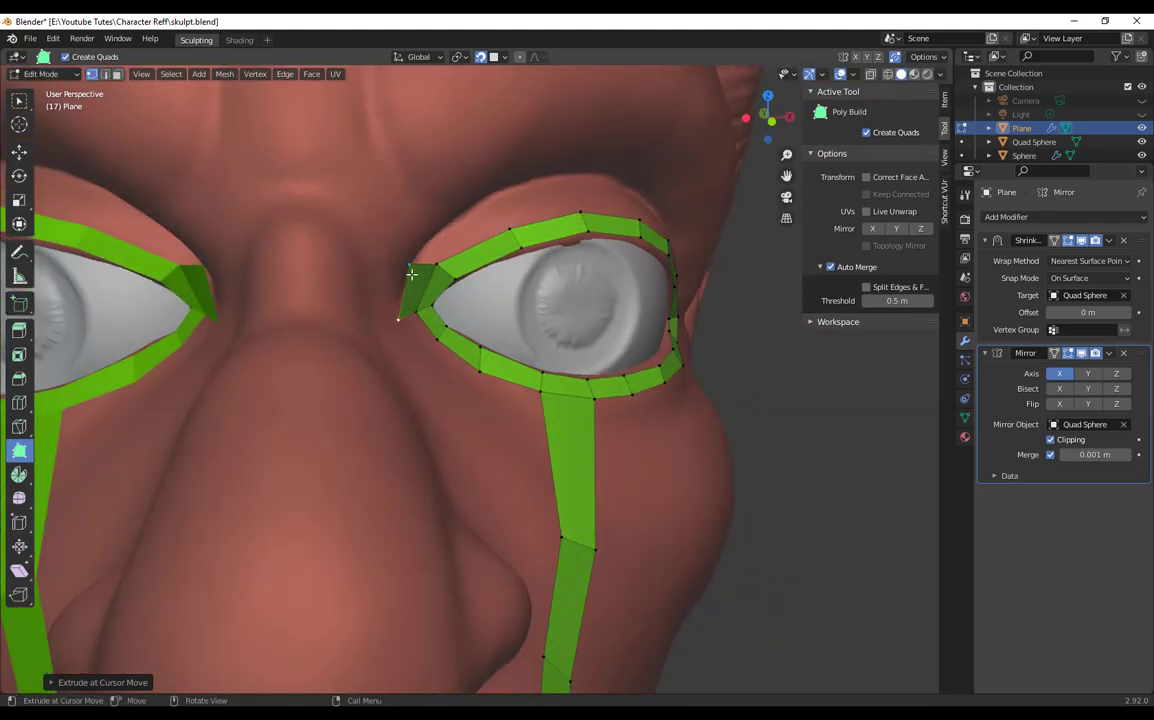
drag(409, 265, 401, 282)
Step: Raise the new face's upper vertex and extrude a second face above the inner part of the upper eyelid
middle_drag(438, 300, 389, 329)
scroll(412, 314, up, 1)
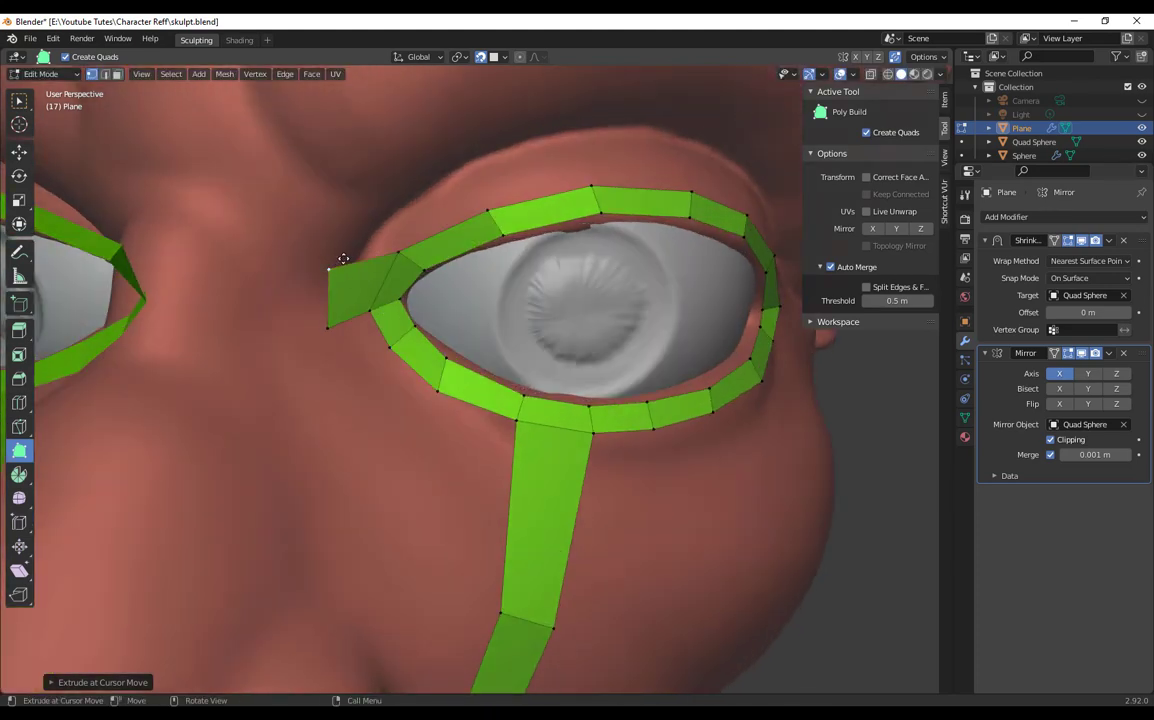
drag(343, 258, 364, 246)
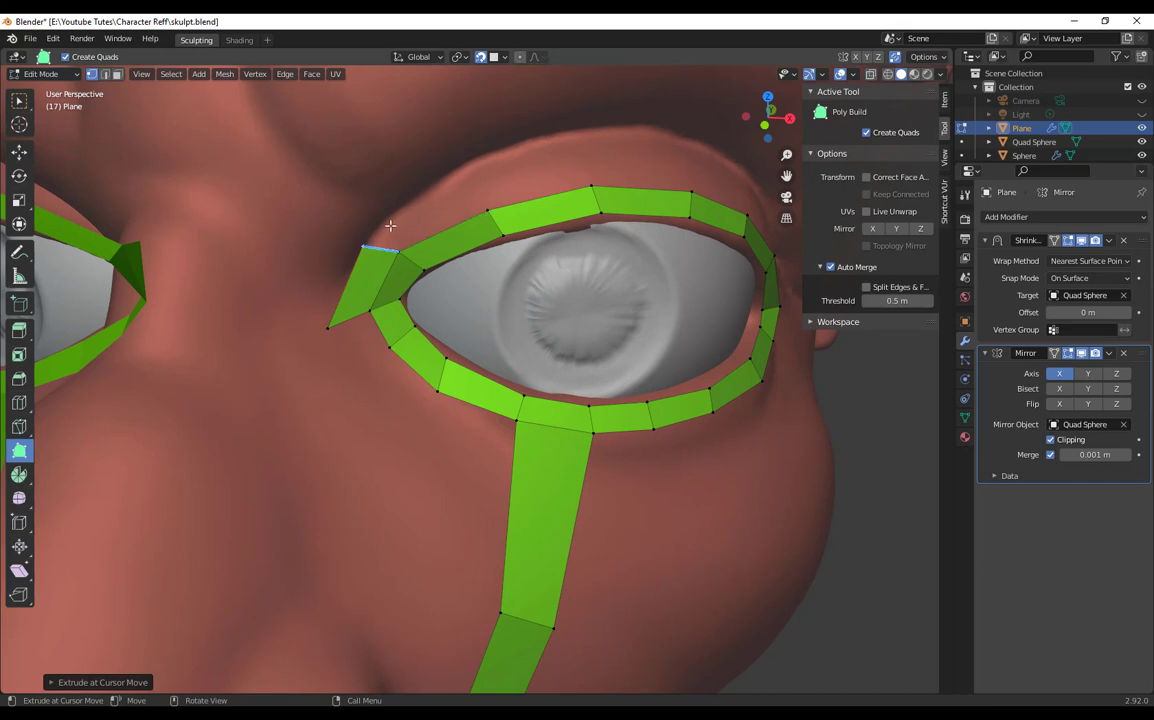
drag(390, 226, 467, 165)
drag(368, 245, 380, 220)
scroll(450, 330, down, 2)
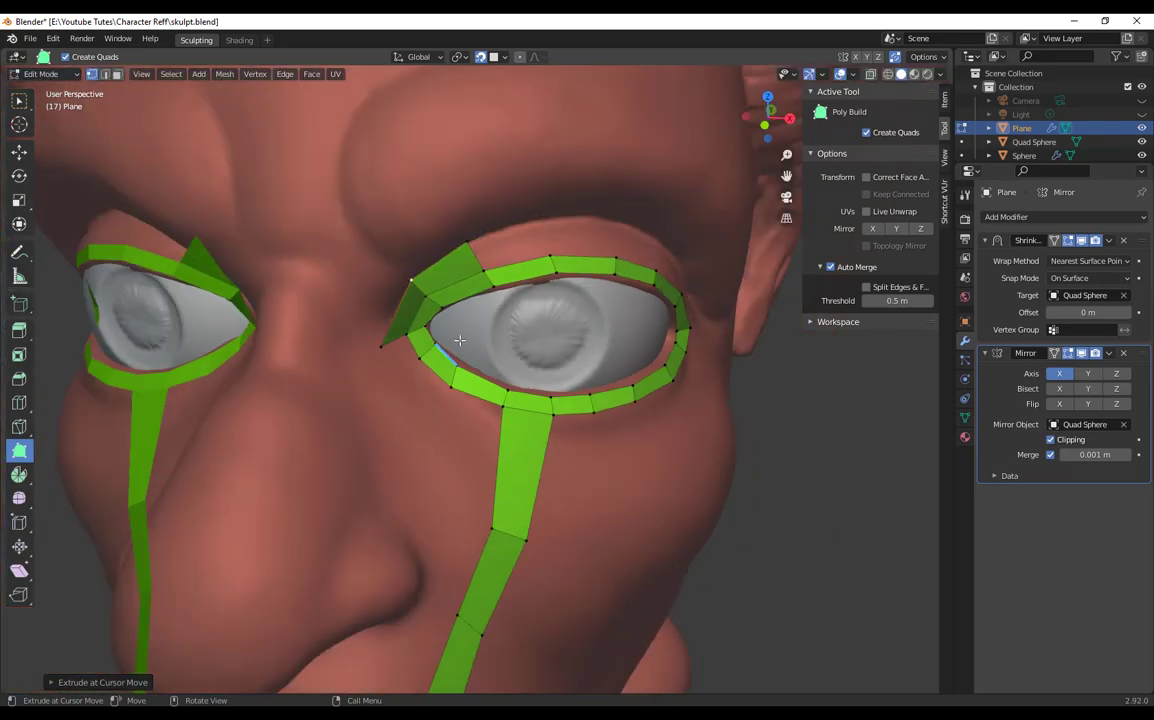
Step: Move the outer vertices of the two new inner-corner faces closer to the eye loop
middle_drag(458, 340, 424, 283)
scroll(432, 320, up, 2)
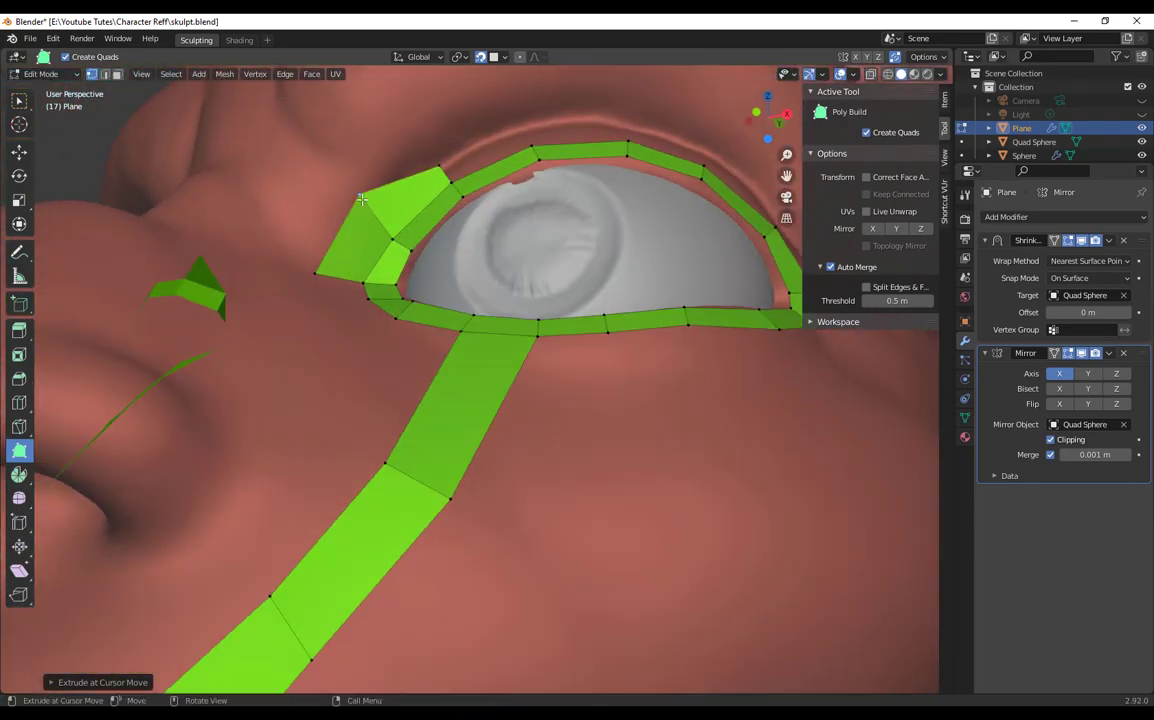
drag(362, 188, 381, 225)
drag(321, 273, 345, 279)
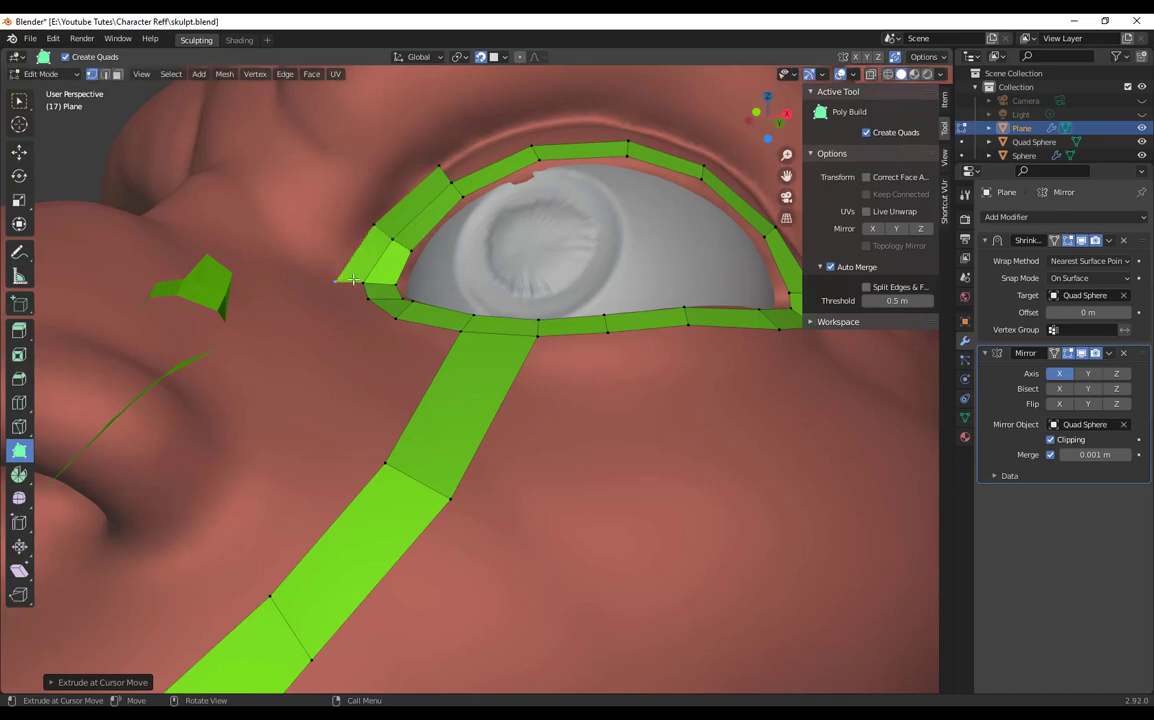
Step: Fill a second row of faces above the upper eyelid loop across to the outer eye corner
mouse_move(360, 300)
middle_down()
mouse_move(479, 405)
mouse_move(477, 380)
middle_up()
scroll(447, 376, up, 1)
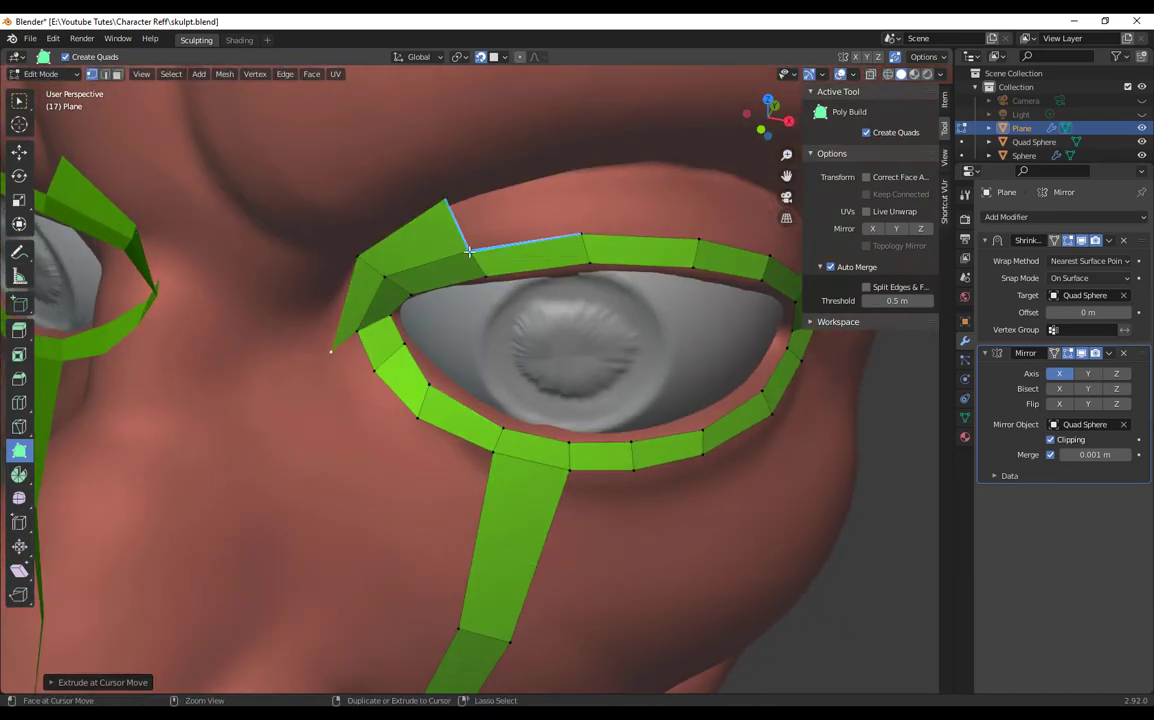
drag(469, 252, 573, 173)
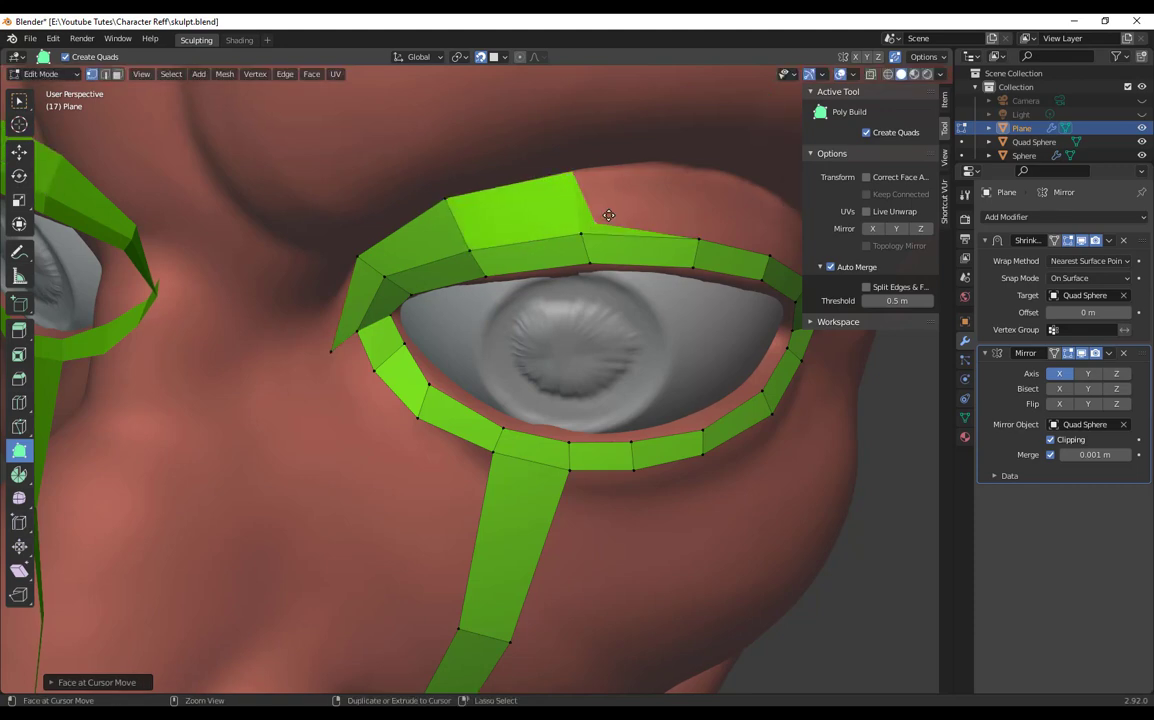
drag(597, 225, 693, 171)
scroll(655, 330, down, 1)
middle_drag(649, 350, 574, 340)
drag(575, 284, 802, 394)
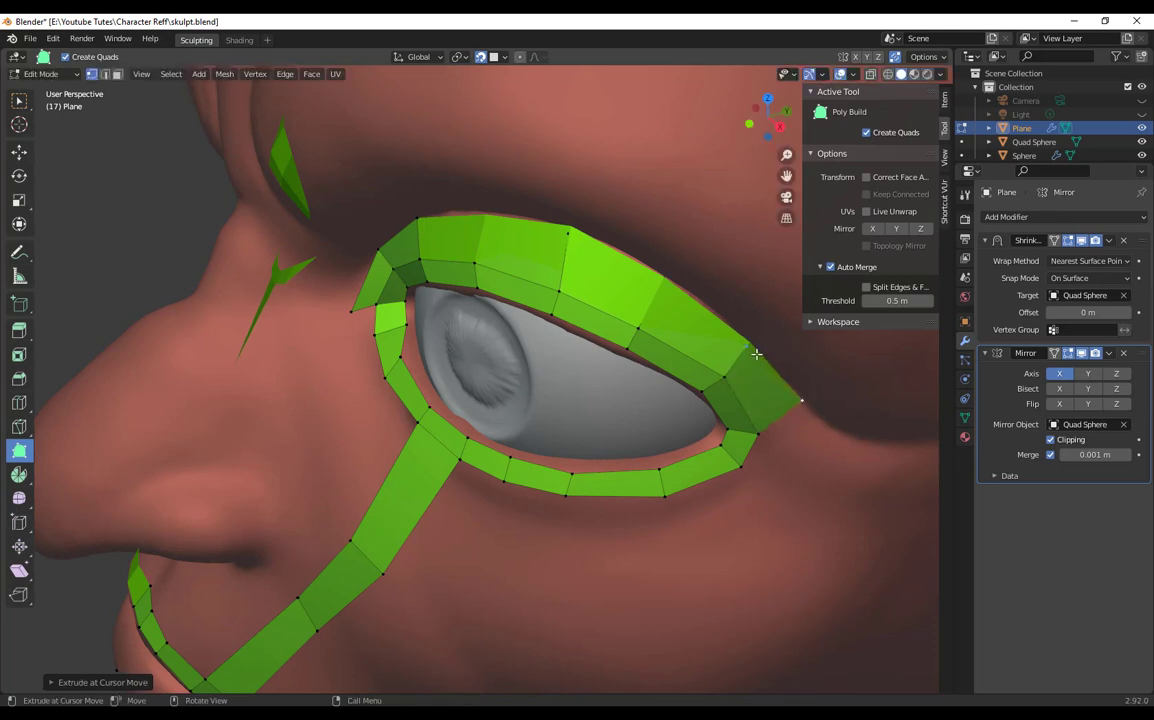
Step: Even out the outer edge of the second row above the upper eyelid, pulling its two highest vertices closer to the eye
drag(747, 353, 753, 355)
drag(665, 280, 672, 280)
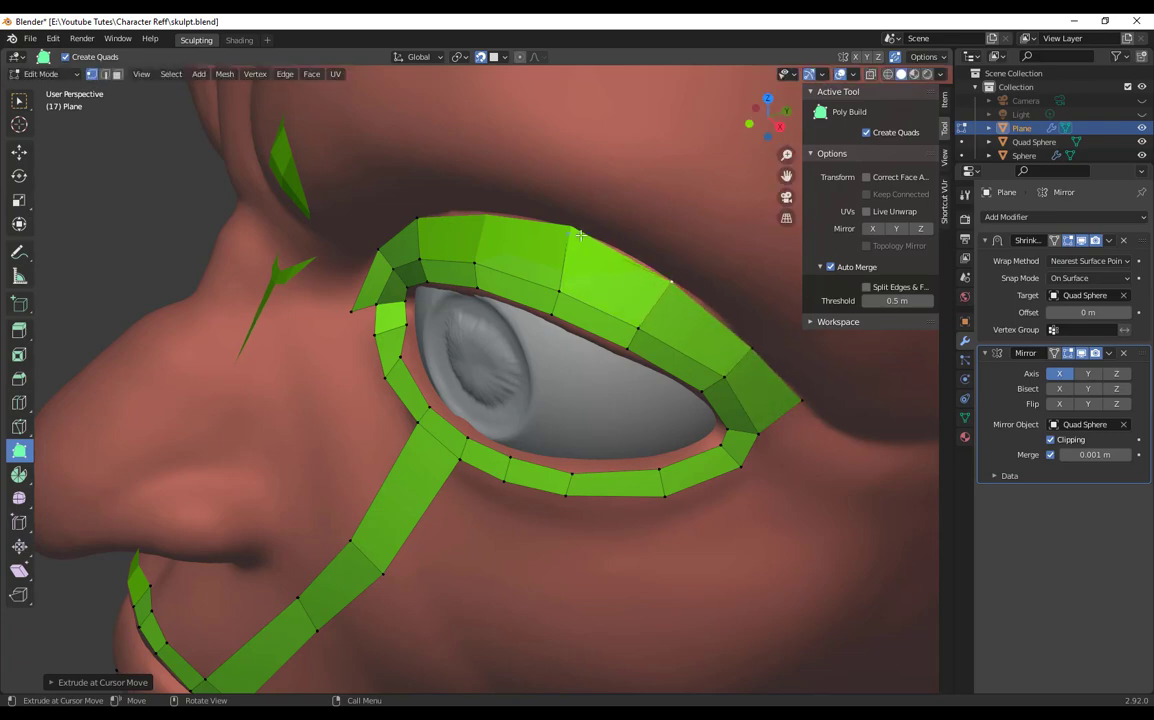
drag(570, 232, 576, 231)
drag(483, 217, 480, 212)
scroll(490, 250, down, 2)
middle_drag(510, 325, 608, 238)
scroll(600, 395, up, 2)
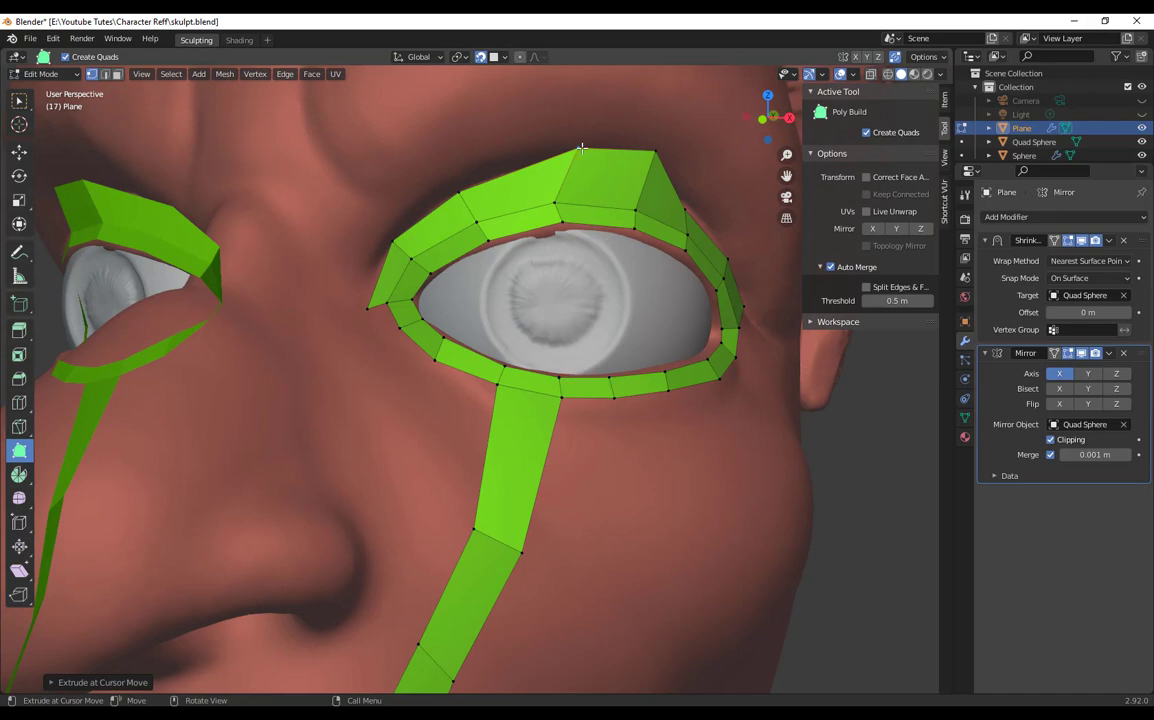
drag(581, 148, 542, 171)
drag(653, 153, 628, 175)
Step: Continue the second row of faces around the outer eye corner and under the outer half of the lower eyelid
scroll(628, 200, down, 2)
middle_drag(642, 392, 576, 384)
drag(572, 338, 556, 356)
middle_drag(655, 440, 610, 489)
scroll(585, 474, up, 2)
scroll(585, 474, down, 1)
middle_drag(682, 495, 523, 424)
drag(540, 404, 346, 483)
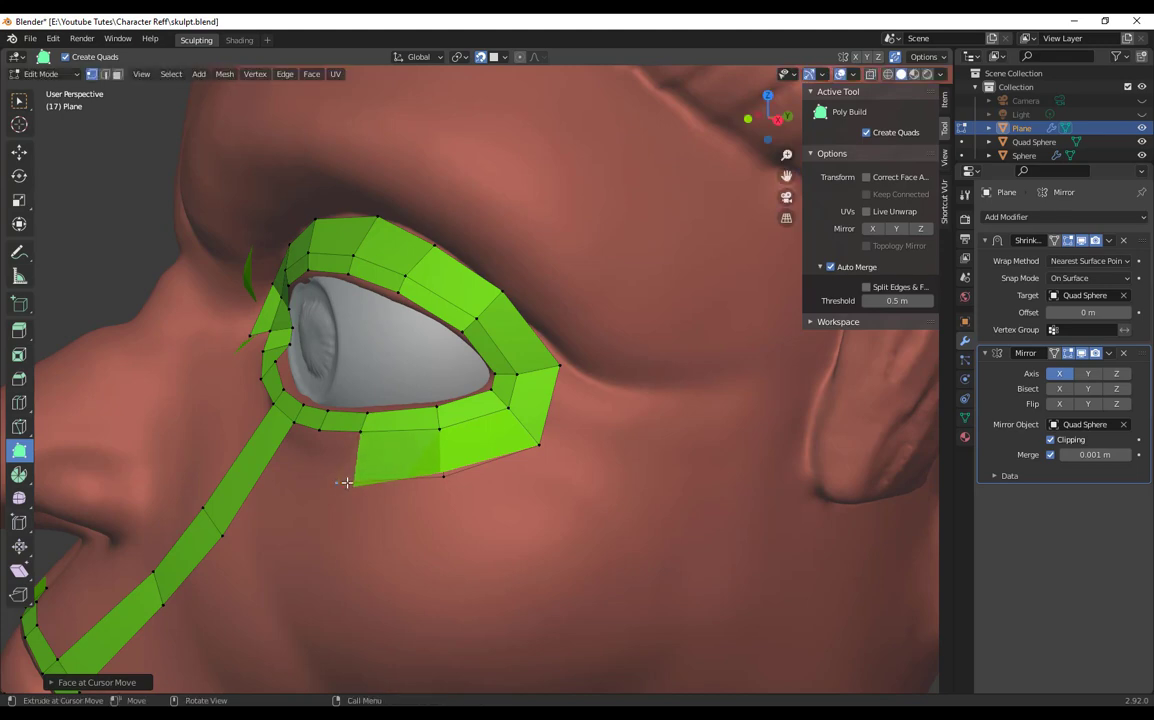
Step: Extend the second row under the lower eyelid to the cheek strip and raise the strip's vertices to line up with it
drag(343, 438, 299, 486)
middle_drag(299, 486, 459, 540)
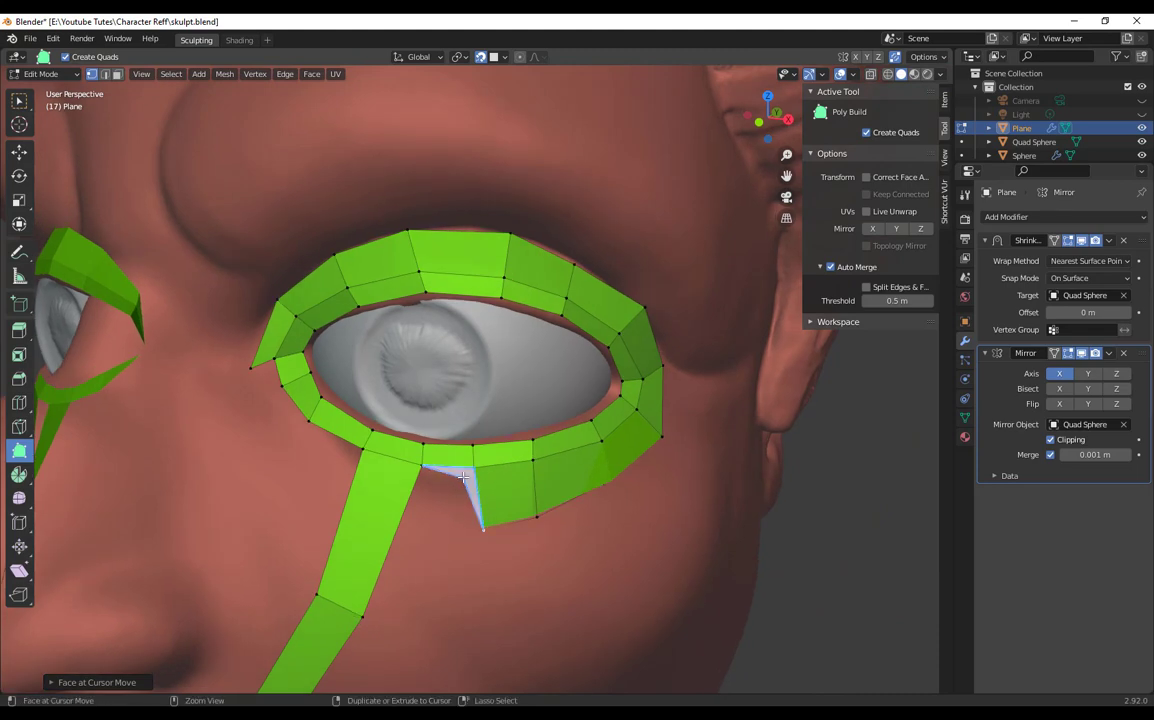
drag(462, 478, 409, 532)
drag(358, 616, 343, 515)
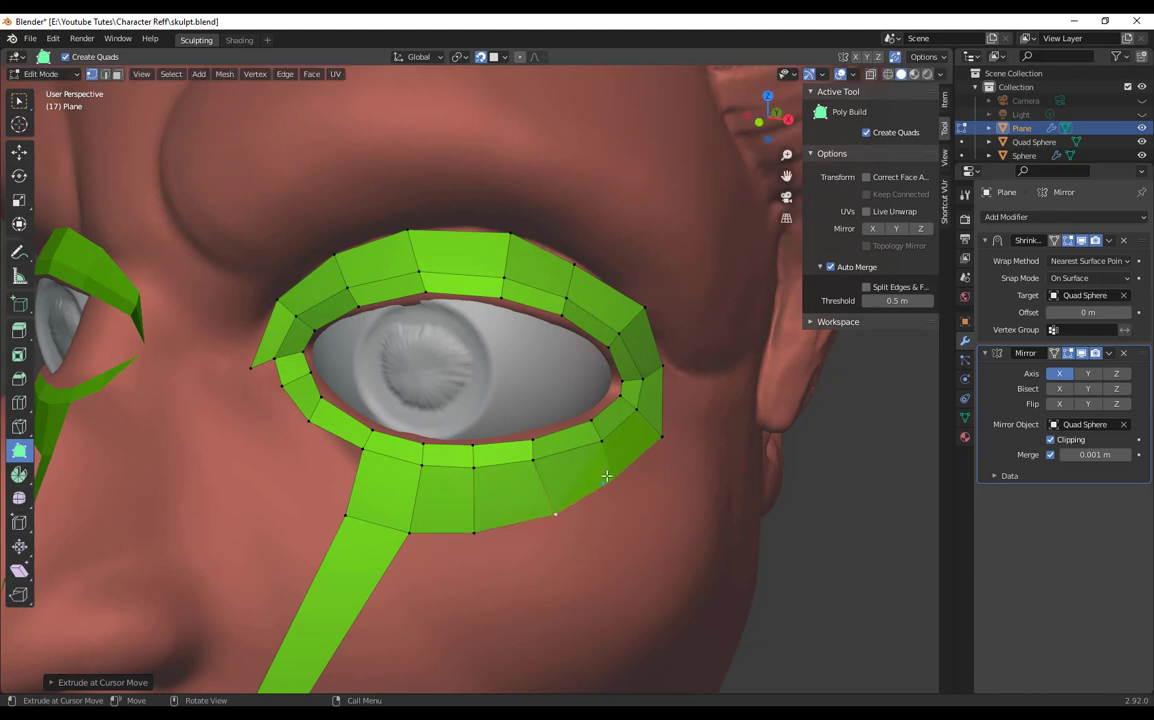
Step: Smooth the second row's outer contour by nudging its vertices around the outer eye corner and the outer upper eyelid
drag(662, 436, 668, 432)
drag(662, 367, 670, 377)
drag(643, 309, 639, 309)
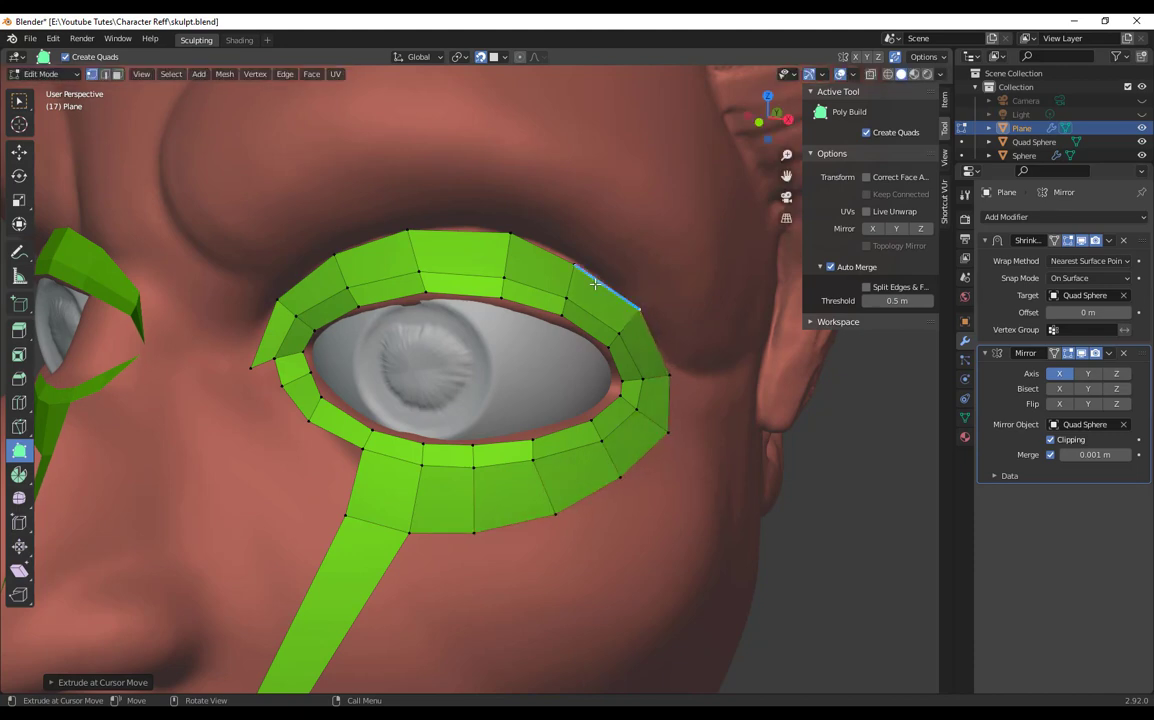
drag(577, 267, 576, 262)
middle_drag(273, 484, 306, 464)
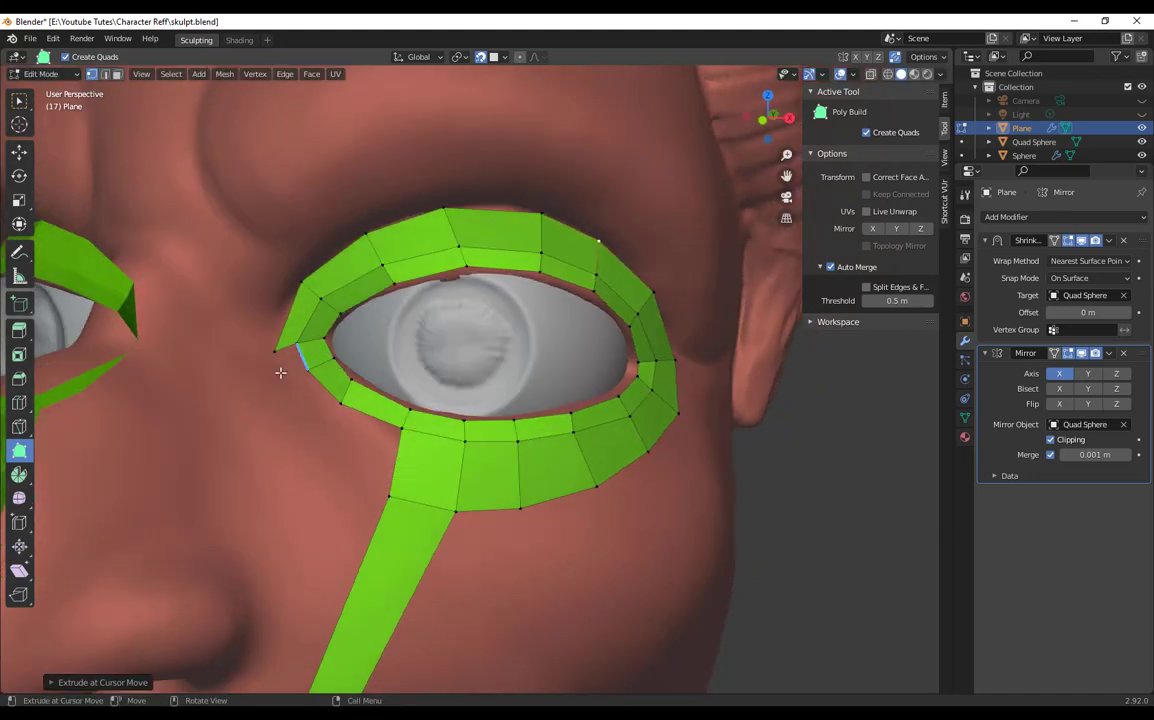
Step: Reshape the inner eye corner and close the second row between the cheek strip and the inner corner face
drag(275, 348, 273, 341)
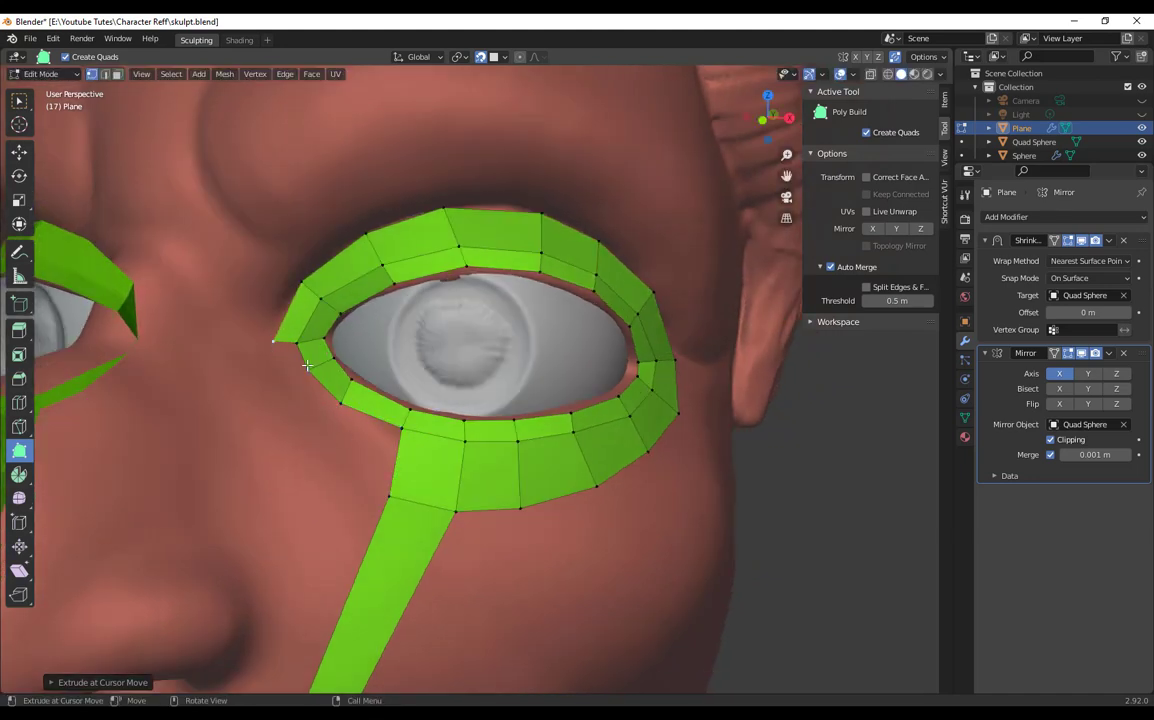
drag(341, 403, 363, 387)
ctrl+drag(383, 438, 314, 471)
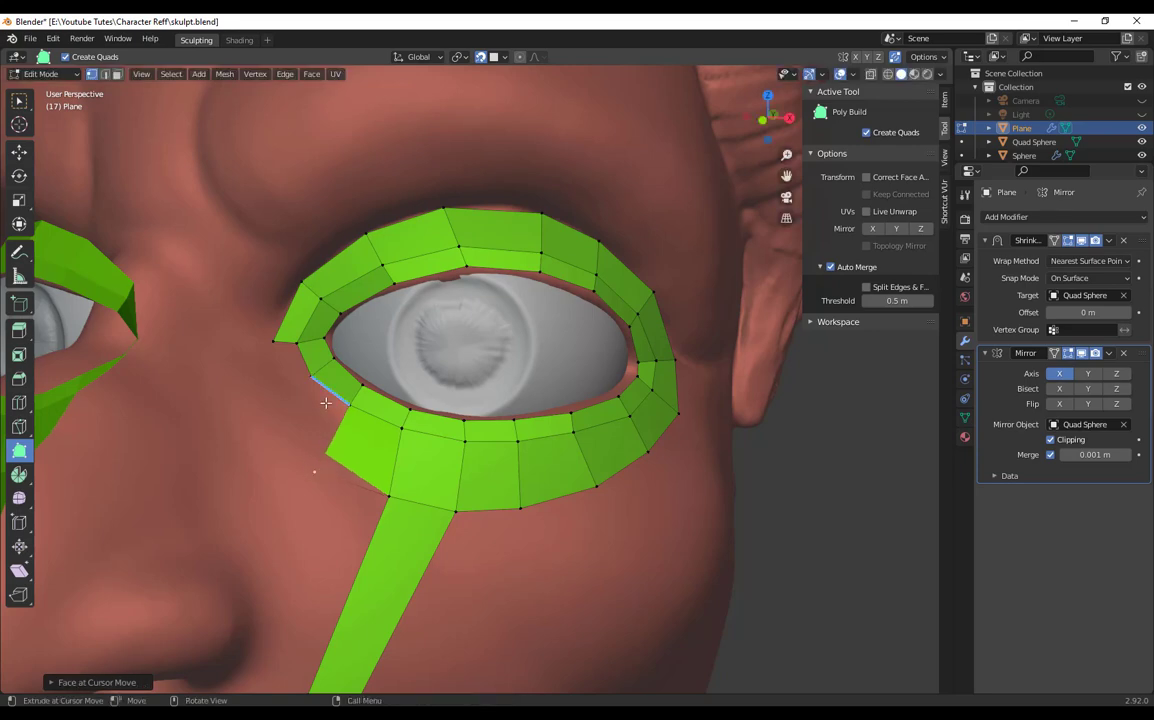
ctrl+drag(332, 408, 255, 436)
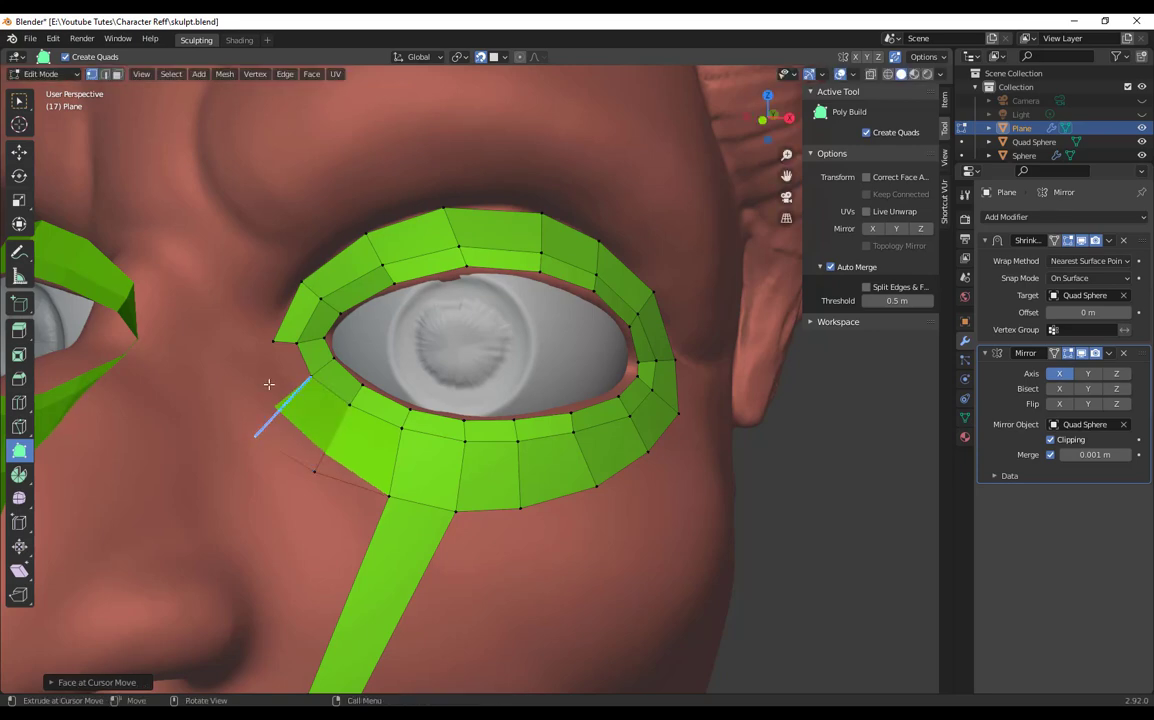
ctrl+drag(273, 364, 262, 420)
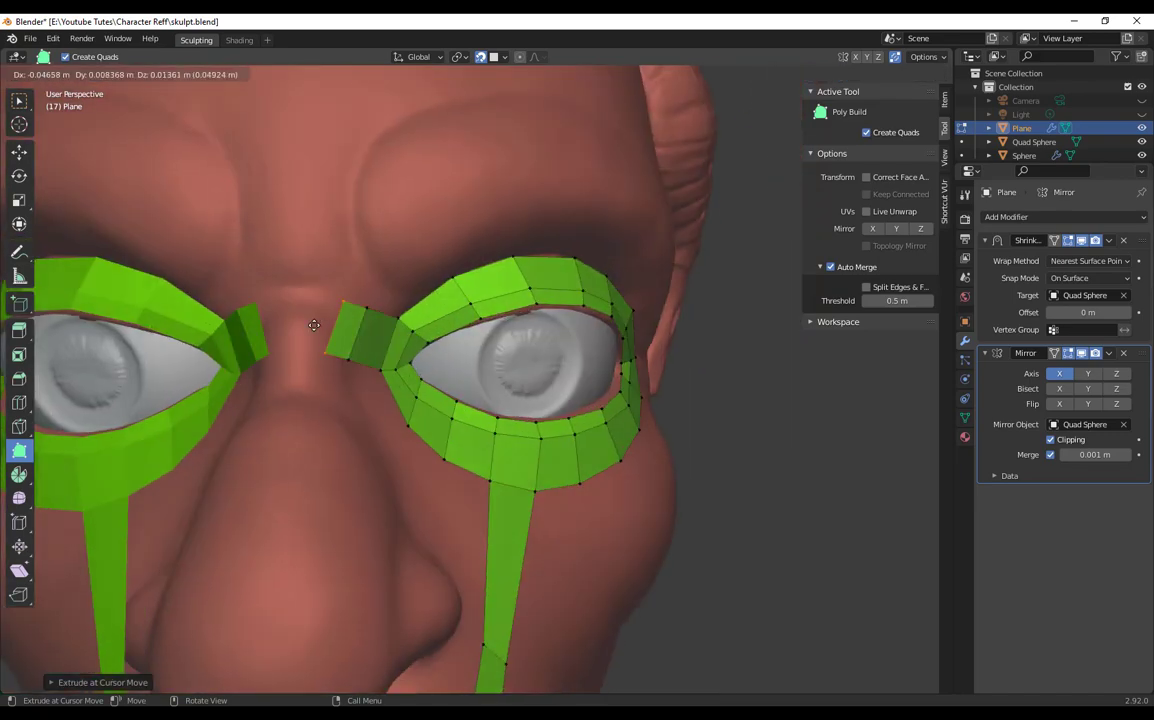
Step: Extrude faces from the inner eye corner across the nose bridge to the mirror line and add a row beneath them
ctrl+drag(314, 325, 265, 320)
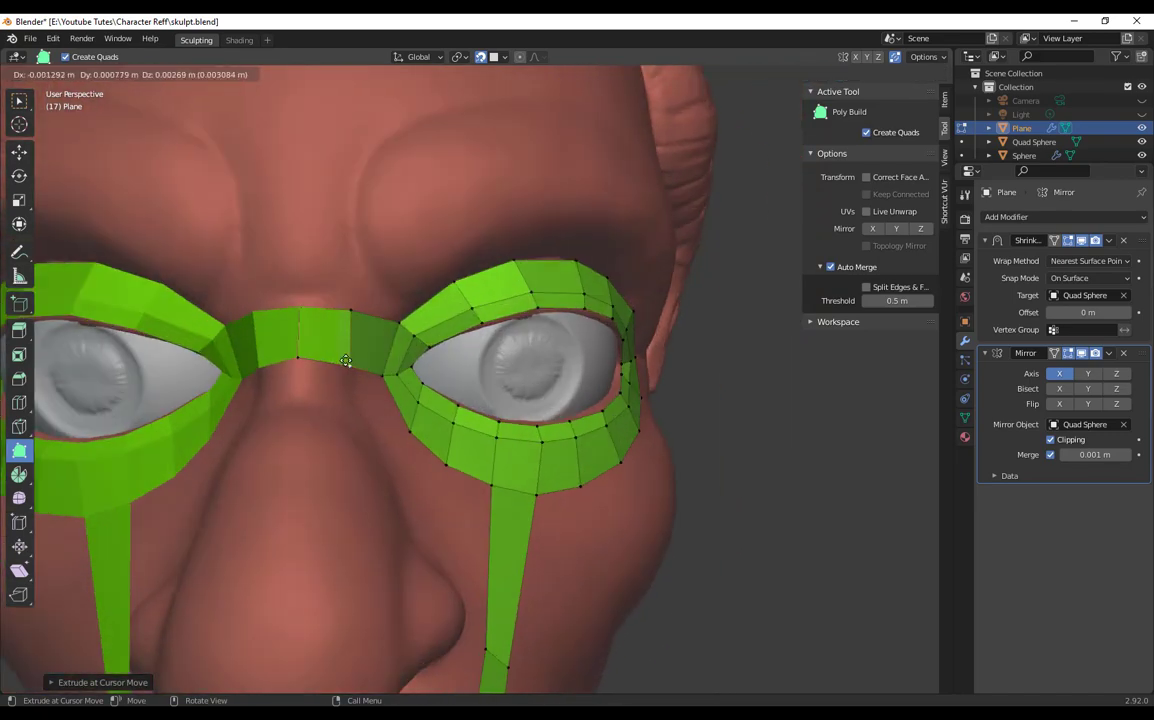
ctrl+drag(378, 317, 309, 355)
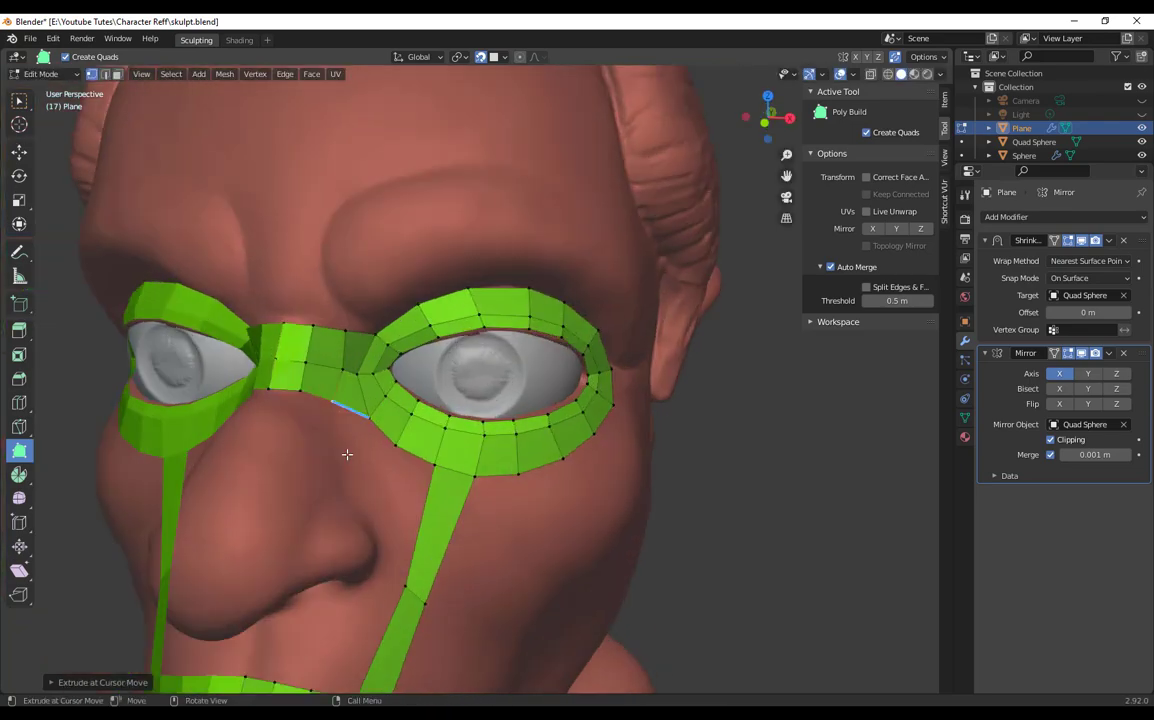
scroll(347, 454, down, 2)
Step: Divide the cheek strip between the eye and the mouth with loop cuts
key(ctrl+r)
click(443, 471)
middle_drag(443, 471, 484, 487)
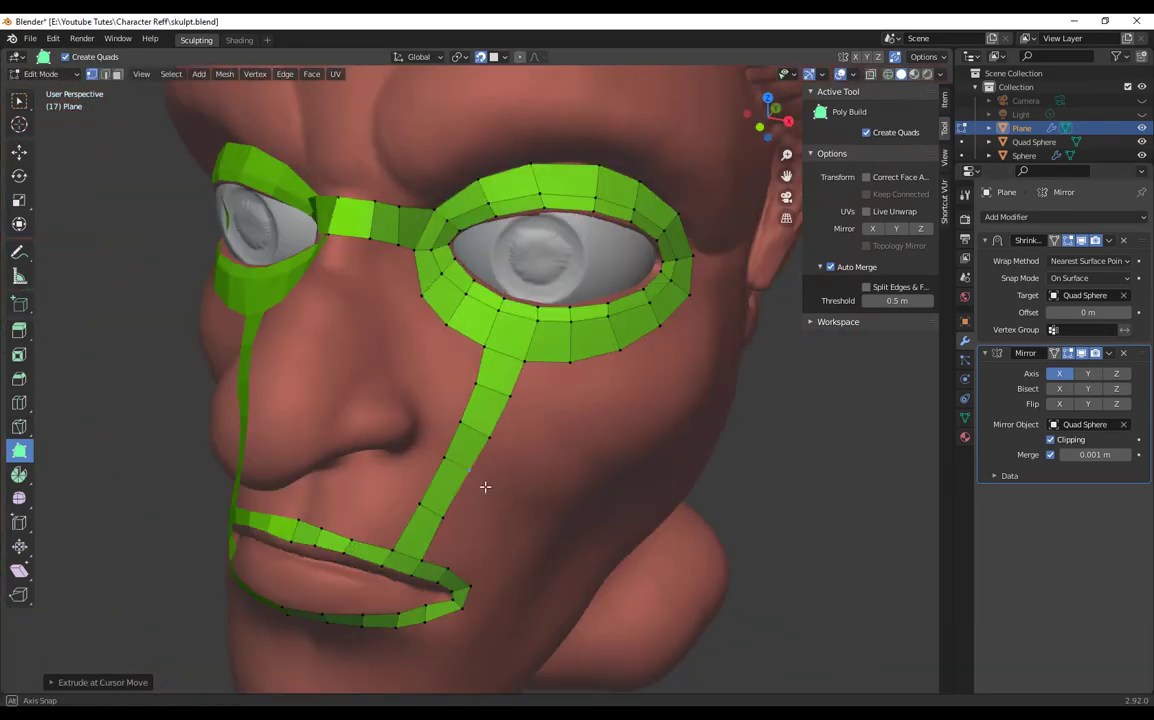
Step: Build a third row of faces above the upper eyelid, starting at the nose bridge
drag(446, 317, 410, 315)
ctrl+drag(408, 308, 382, 247)
middle_drag(443, 201, 447, 121)
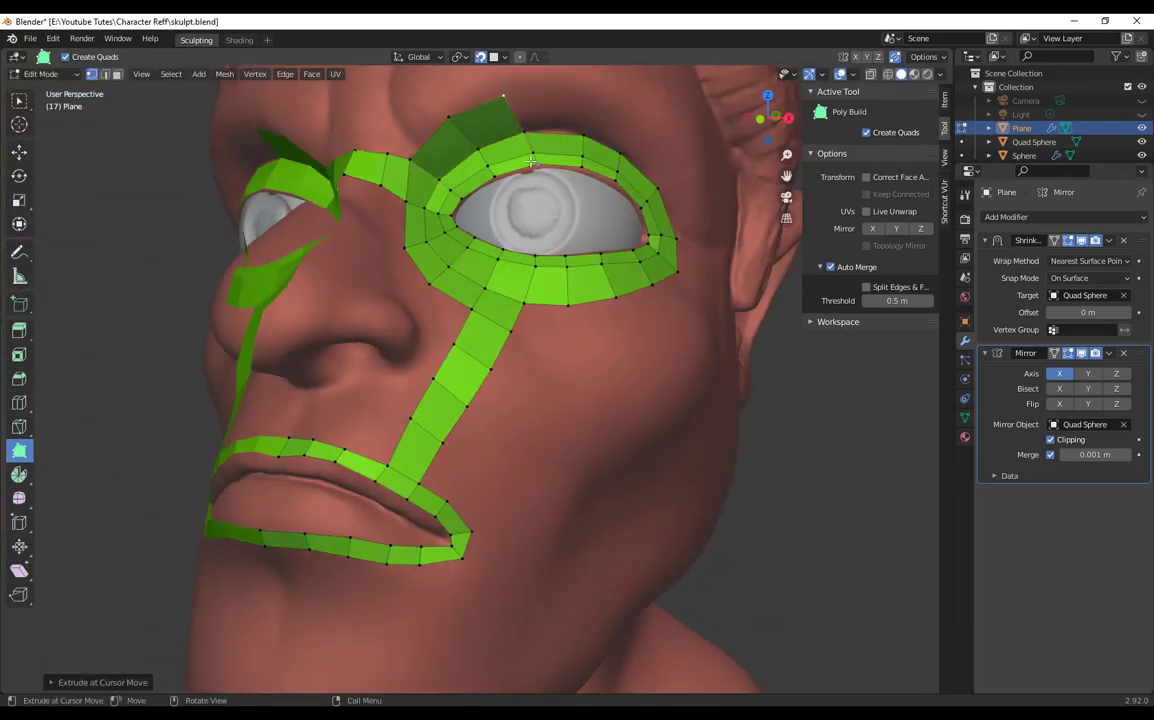
drag(498, 138, 514, 96)
drag(598, 142, 639, 123)
Step: Continue the third row around the outer eye corner and under the lower eyelid back to the cheek strip
scroll(620, 200, down, 3)
middle_drag(640, 220, 580, 230)
ctrl+drag(598, 262, 566, 337)
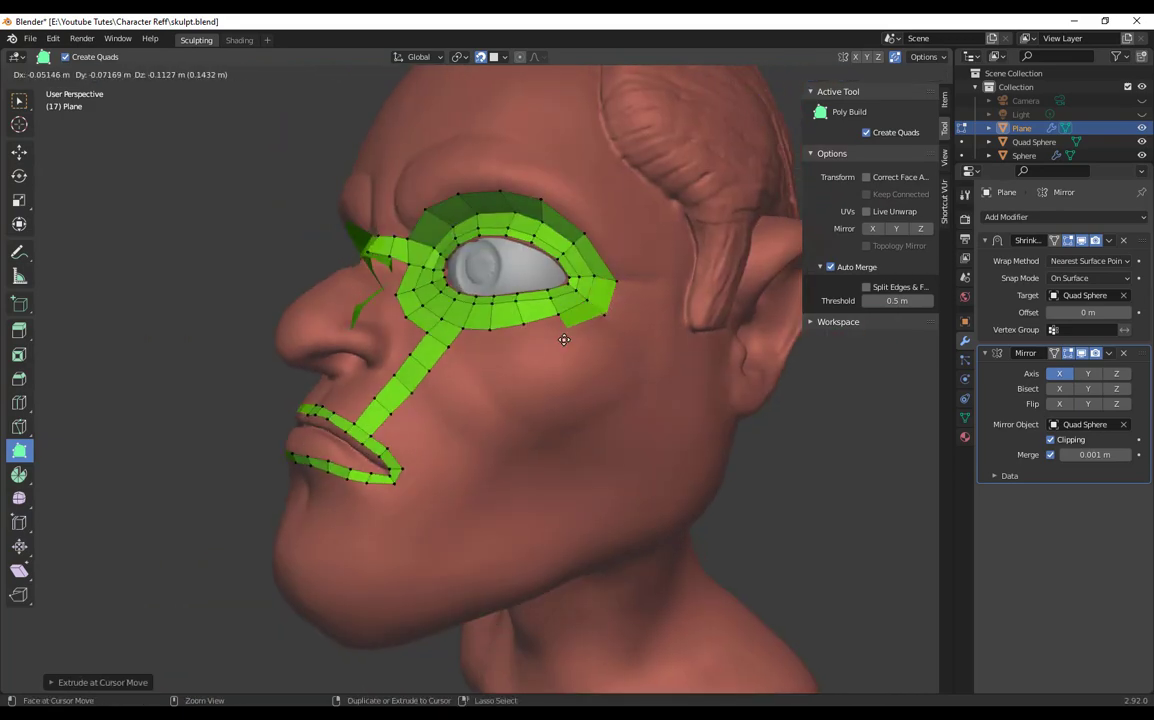
middle_drag(545, 335, 575, 338)
ctrl+drag(535, 345, 519, 358)
middle_drag(519, 358, 552, 358)
ctrl+drag(528, 346, 486, 346)
middle_drag(470, 345, 505, 340)
Step: Extrude faces from the inner side of the cheek strip towards the side of the nose and the nostril crease
scroll(480, 350, up, 2)
ctrl+drag(472, 370, 425, 360)
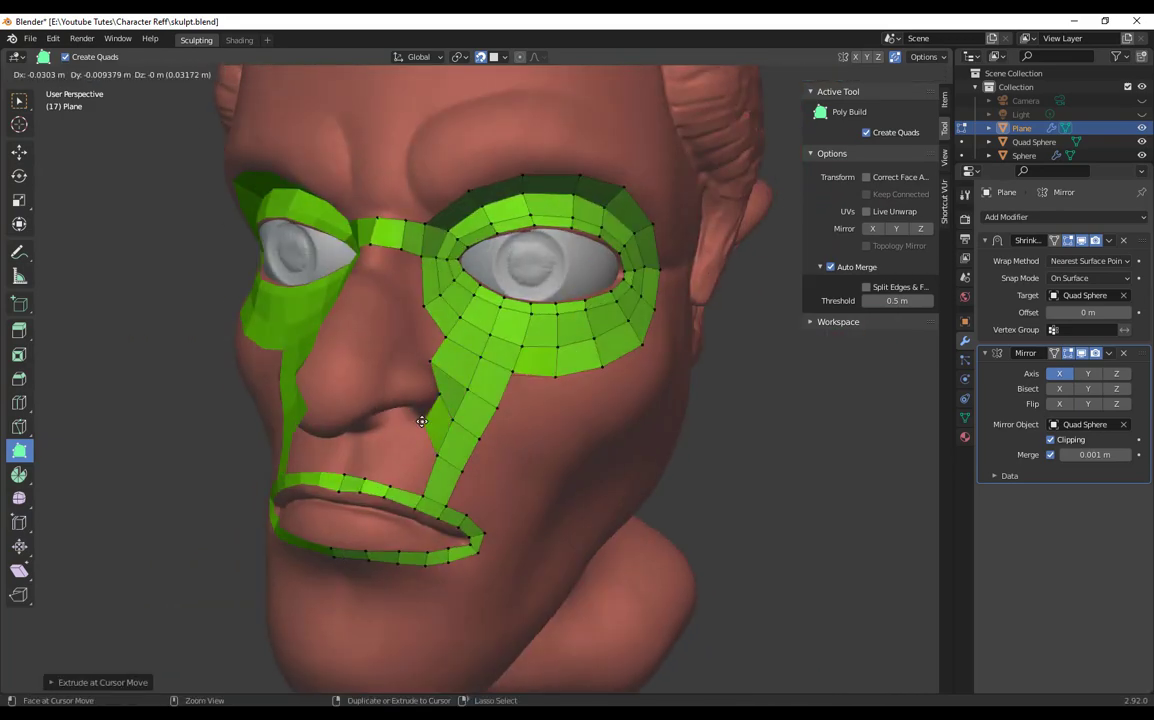
ctrl+drag(422, 421, 420, 422)
middle_drag(420, 422, 398, 445)
scroll(400, 400, up, 1)
middle_drag(400, 400, 420, 385)
Step: Add faces on the side of the nose and extrude faces downward from the nose bridge
ctrl+drag(402, 366, 368, 340)
middle_drag(371, 342, 420, 308)
scroll(388, 309, down, 2)
drag(375, 264, 376, 298)
scroll(372, 310, up, 3)
middle_drag(390, 310, 330, 318)
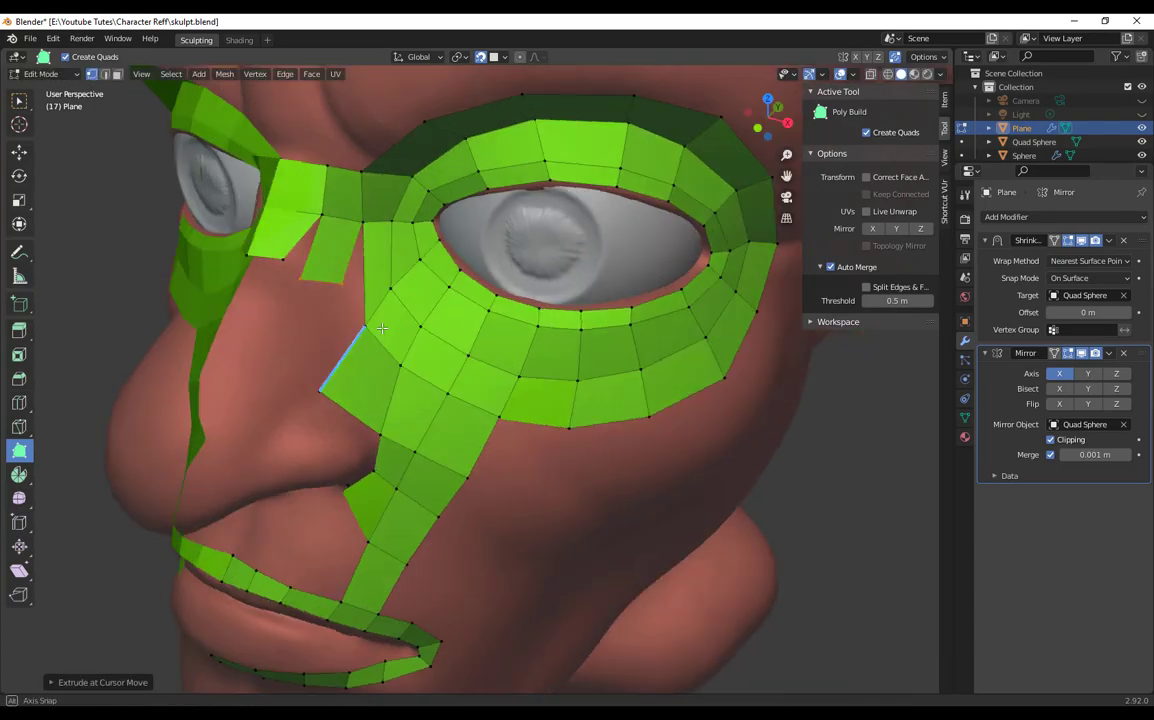
Step: Join the nose bridge faces to the cheek faces and divide the side of the nose with a loop cut
drag(384, 302, 350, 284)
middle_drag(335, 300, 381, 294)
drag(372, 278, 350, 310)
mouse_move(381, 300)
middle_down()
mouse_move(330, 310)
mouse_move(365, 315)
middle_up()
key(ctrl+r)
click(375, 300)
mouse_move(366, 342)
mouse_down()
mouse_move(368, 330)
mouse_move(373, 340)
mouse_up()
Step: Extrude the centre faces down the ridge of the nose towards the tip
middle_drag(373, 340, 420, 425)
drag(268, 280, 255, 325)
middle_drag(300, 350, 400, 350)
drag(394, 425, 394, 451)
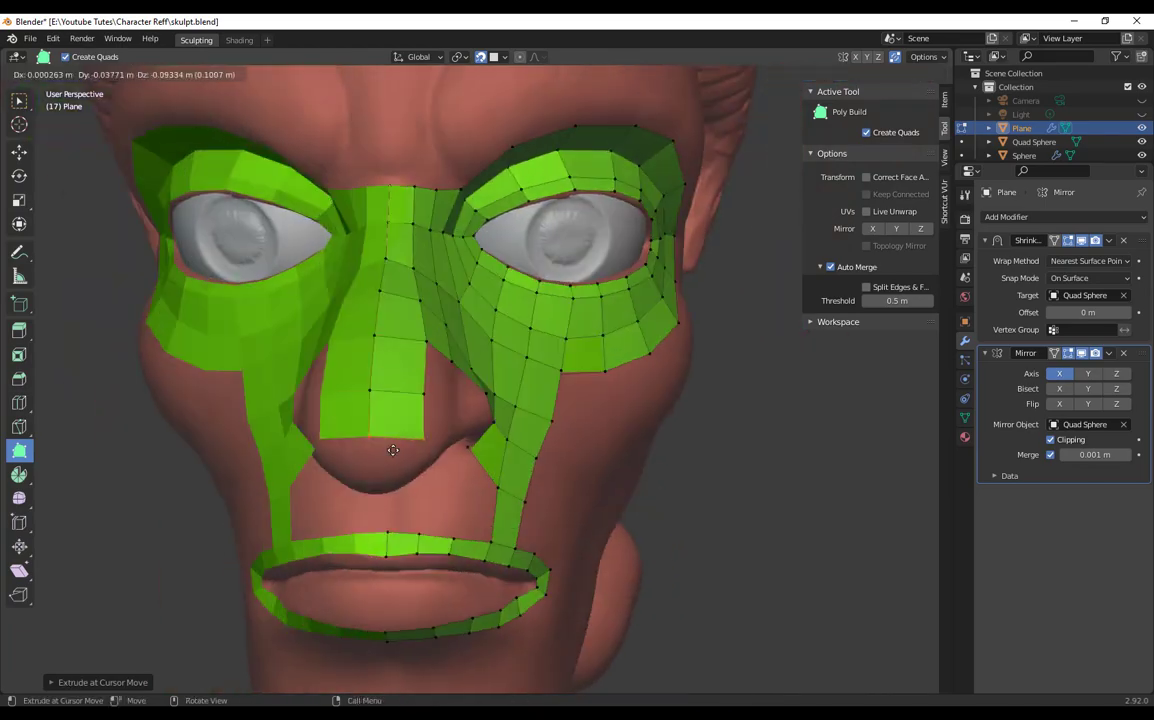
middle_drag(394, 451, 396, 400)
Step: Wrap faces around the nose tip and fill the side of the nose down towards the nostril wing
drag(401, 325, 390, 321)
middle_drag(390, 321, 330, 325)
ctrl+click(361, 368)
middle_drag(361, 368, 310, 320)
drag(285, 260, 296, 291)
drag(385, 240, 399, 250)
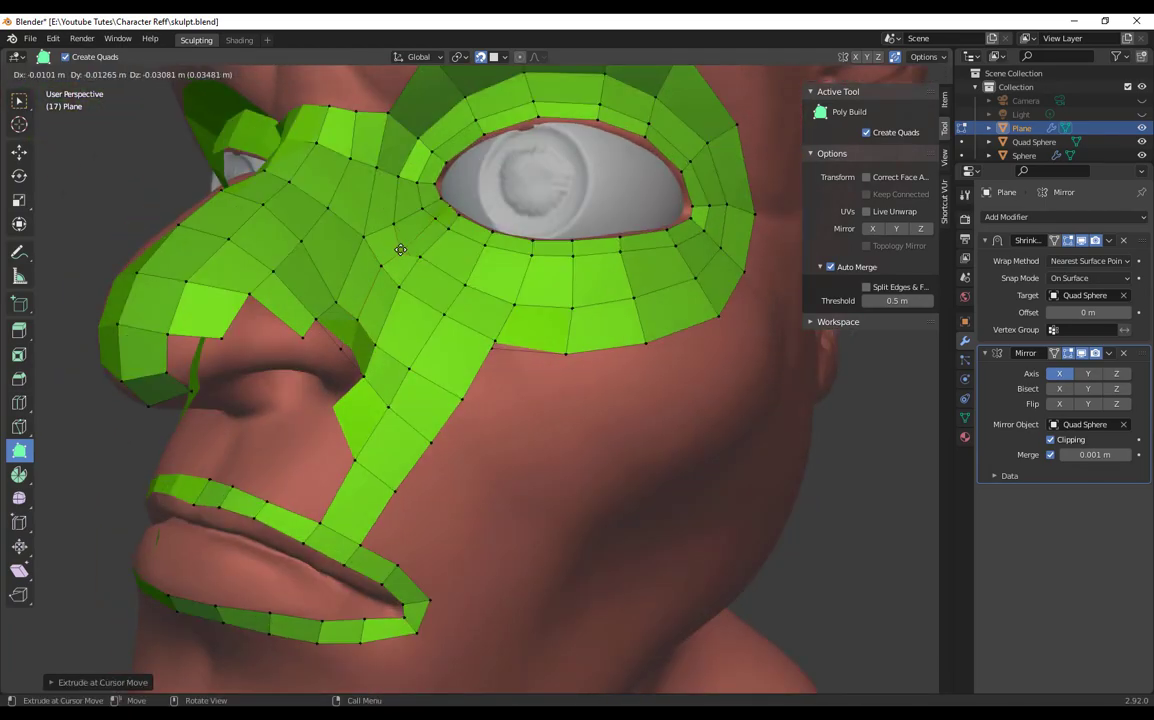
Step: Extend faces around the nostril wing and connect them to the faces beside the cheek crease
middle_drag(380, 300, 395, 320)
drag(365, 345, 380, 358)
middle_drag(380, 358, 245, 309)
drag(265, 320, 225, 290)
middle_drag(180, 270, 350, 235)
drag(395, 230, 407, 237)
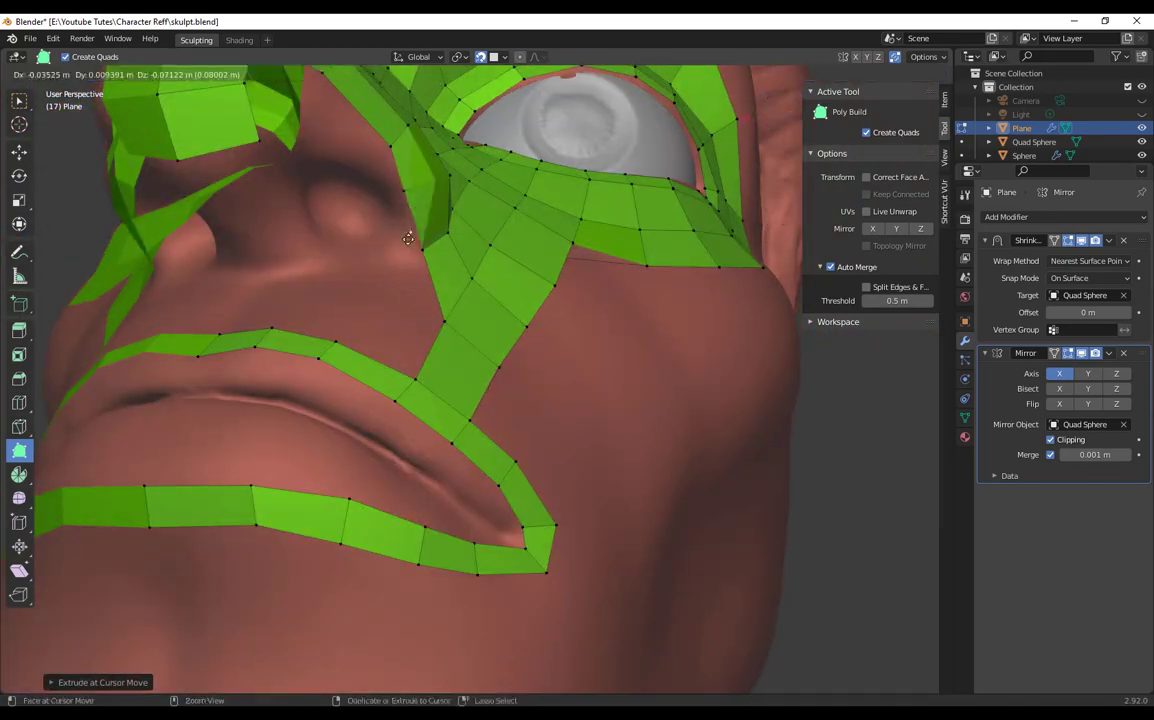
ctrl+click(436, 176)
Step: Bridge the underside of the nose to the upper lip loop with faces and divide them with a loop cut
middle_drag(407, 237, 425, 350)
drag(380, 425, 374, 456)
middle_drag(430, 430, 379, 402)
drag(395, 350, 420, 430)
key(ctrl+r)
drag(450, 405, 461, 412)
middle_drag(461, 412, 390, 470)
mouse_move(450, 515)
mouse_down()
mouse_move(453, 484)
mouse_move(436, 486)
mouse_up()
drag(370, 420, 379, 438)
scroll(500, 480, down, 2)
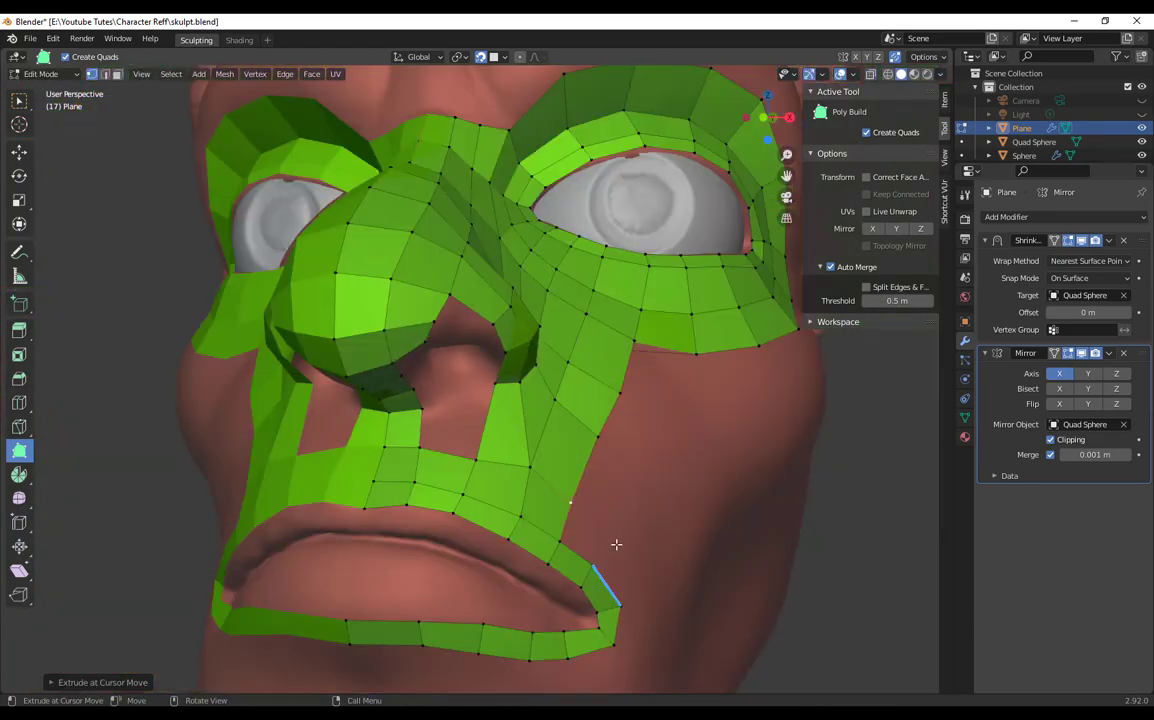
Step: Cut a new edge beside the upper lip with the Knife and even out the vertices between nostril and lip
scroll(616, 543, up, 2)
middle_drag(616, 543, 560, 500)
key(k)
drag(570, 544, 574, 541)
scroll(577, 461, down, 3)
mouse_move(520, 440)
middle_down()
mouse_move(577, 461)
mouse_move(500, 440)
middle_up()
drag(523, 430, 533, 433)
scroll(540, 470, up, 3)
middle_drag(540, 470, 570, 450)
drag(580, 516, 586, 521)
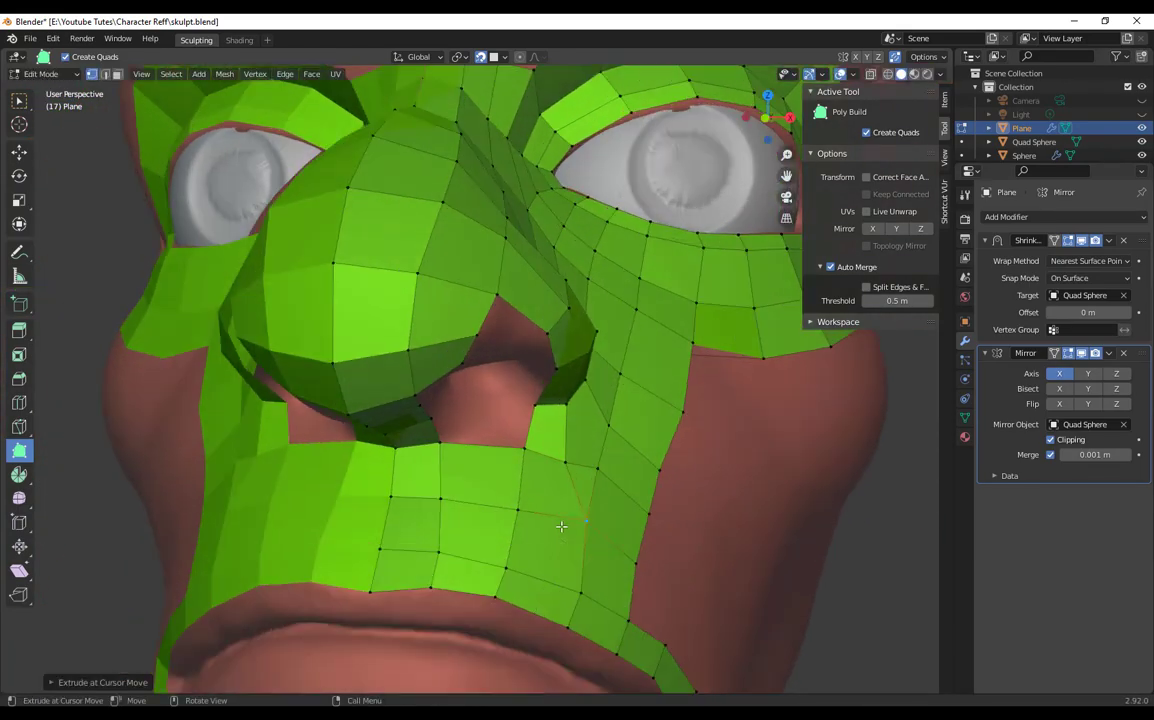
Step: Add loop cuts through the faces above the upper lip and fill the gap beneath the nostril
middle_drag(582, 533, 480, 500)
key(ctrl+r)
click(453, 507)
click(19, 152)
click(19, 450)
middle_drag(428, 420, 480, 400)
drag(465, 462, 489, 431)
scroll(489, 431, down, 3)
key(ctrl+r)
click(497, 432)
middle_drag(489, 431, 440, 470)
Step: Add faces along the nostril rim and adjust their inner vertices to narrow the opening
scroll(440, 430, up, 2)
drag(428, 380, 420, 389)
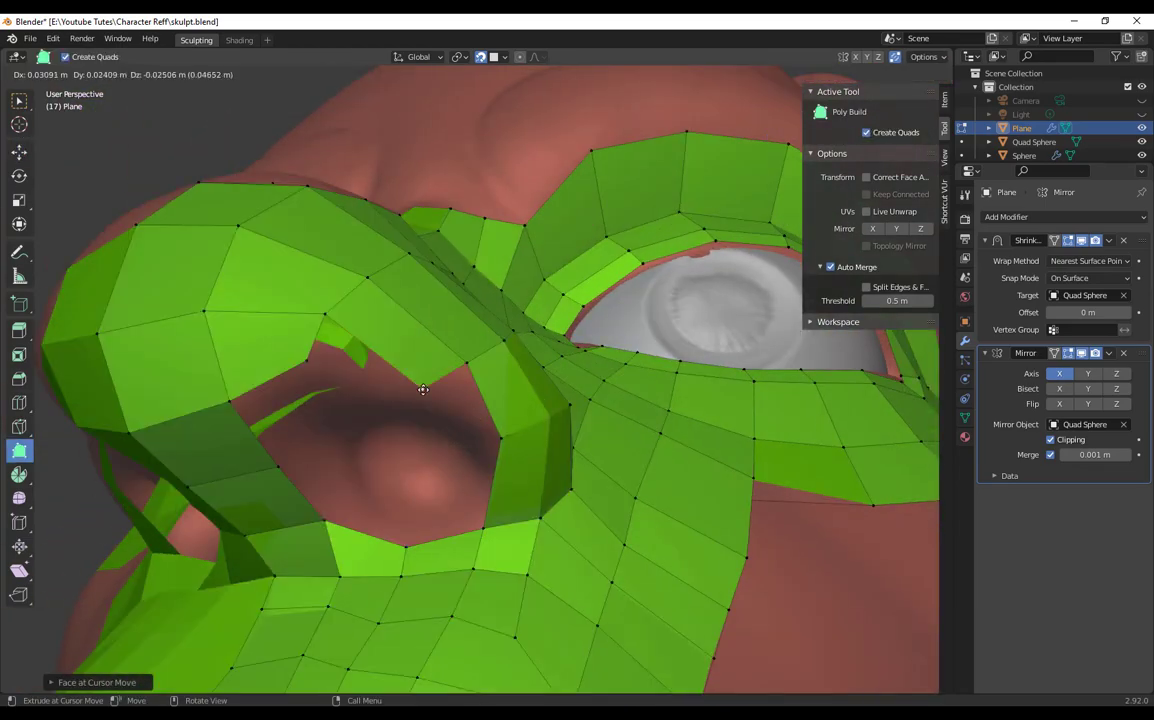
middle_drag(420, 389, 450, 440)
ctrl+click(500, 540)
scroll(480, 550, down, 2)
drag(534, 516, 545, 519)
drag(393, 433, 400, 431)
middle_drag(400, 431, 417, 470)
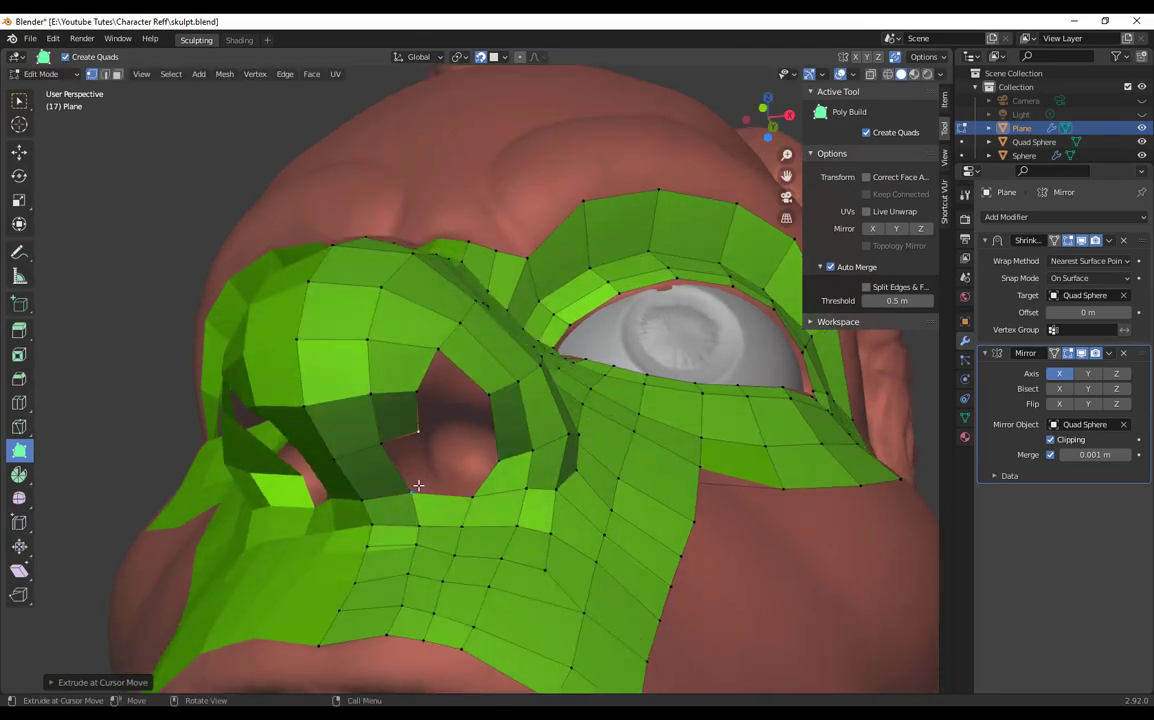
Step: Close the remaining nostril opening with faces
ctrl+click(417, 484)
ctrl+click(435, 386)
click(19, 152)
click(453, 448)
key(f)
Step: Split the face closing the nostril with a Knife cut between its upper and lower edges
middle_drag(560, 520, 600, 540)
key(k)
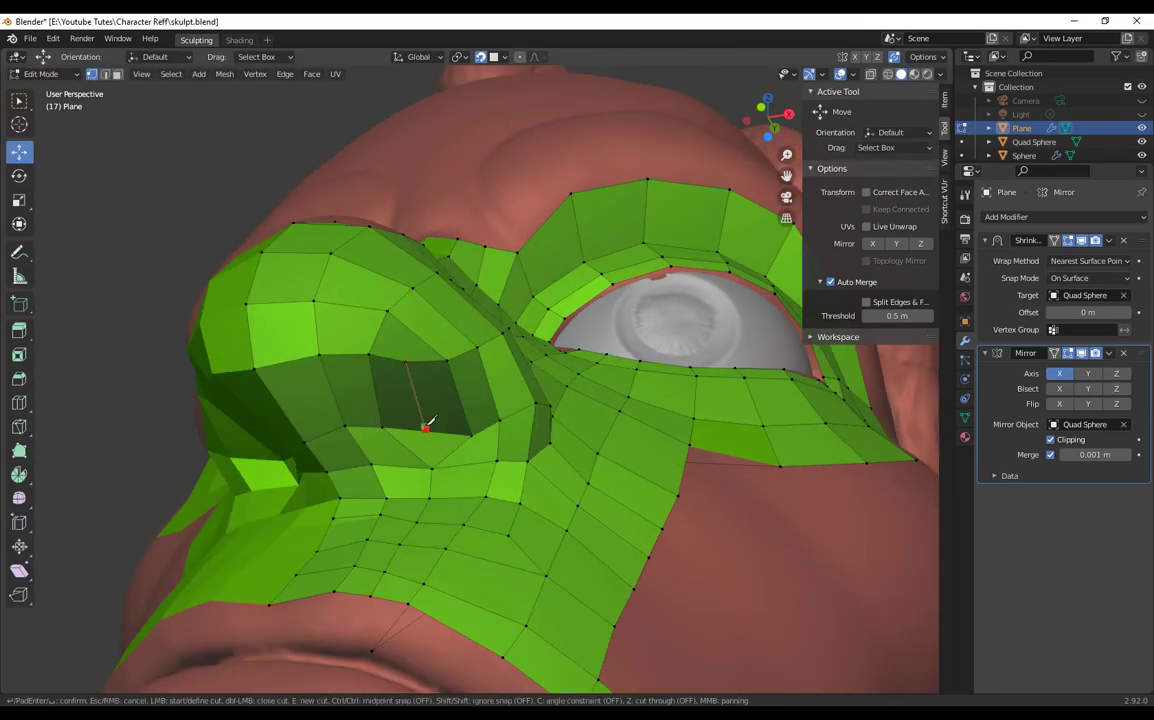
click(428, 425)
key(Return)
Step: Extrude additional rows of faces with Poly Build around the mouth corner and under the outer part of the lower lip
click(19, 451)
middle_drag(480, 480, 370, 430)
drag(368, 492, 363, 497)
middle_drag(430, 520, 569, 436)
drag(535, 418, 569, 436)
ctrl+click(559, 464)
middle_drag(569, 436, 540, 440)
ctrl+drag(506, 460, 521, 478)
middle_drag(514, 507, 494, 508)
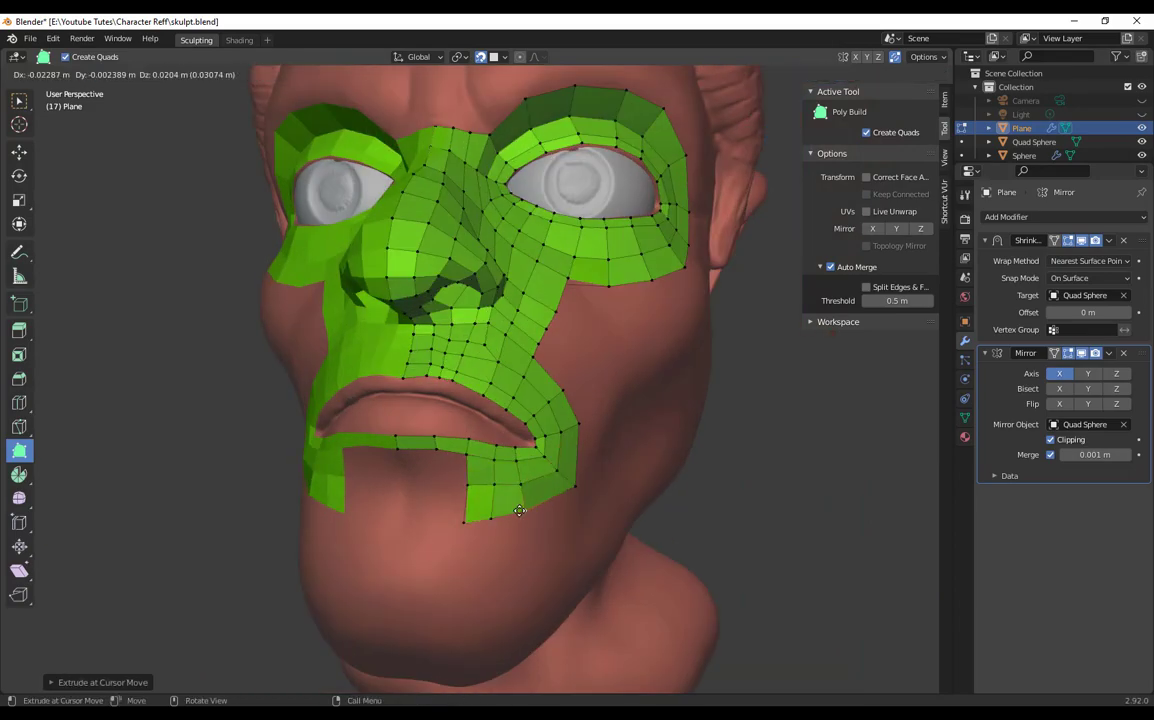
Step: Extend the two rows of faces below the lower lip across to the mirror line
drag(519, 510, 522, 510)
middle_drag(522, 510, 554, 507)
drag(466, 460, 430, 462)
drag(466, 497, 432, 505)
middle_drag(560, 520, 480, 515)
scroll(500, 520, up, 2)
middle_drag(536, 556, 540, 545)
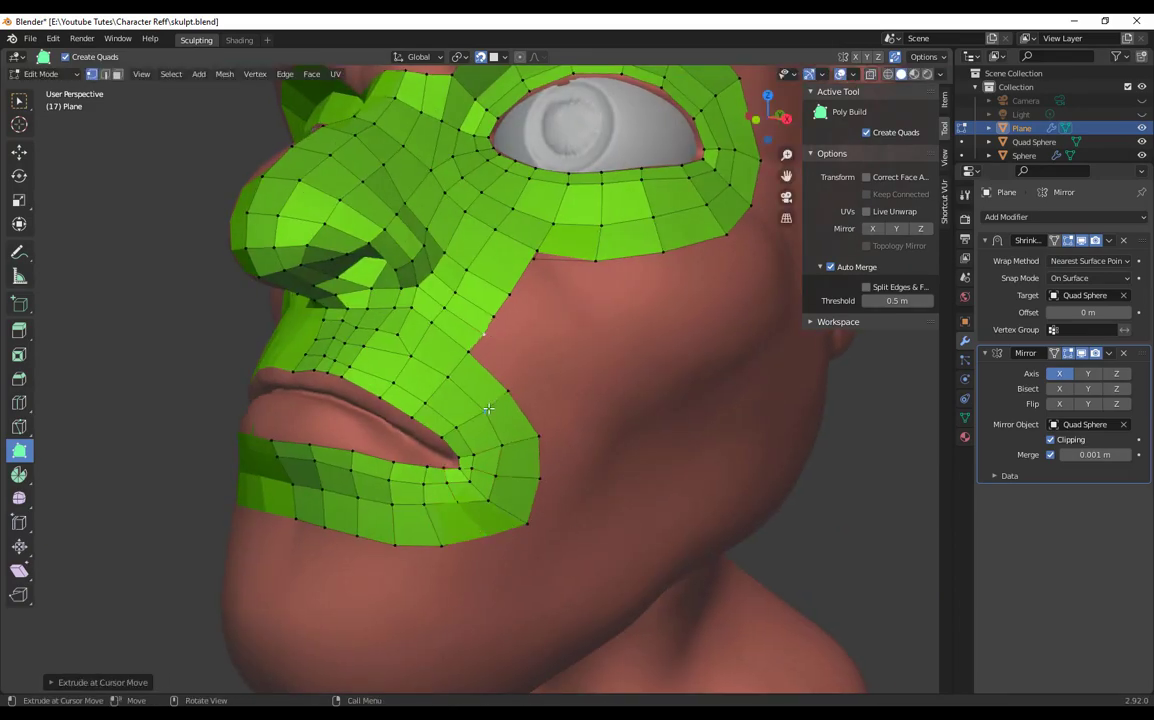
Step: Reposition the vertices around the mouth corner and along the inner cheek edge with Poly Build
scroll(489, 409, up, 6)
middle_drag(567, 497, 600, 500)
drag(420, 482, 417, 492)
scroll(480, 480, down, 2)
drag(572, 248, 580, 242)
scroll(560, 300, down, 3)
middle_drag(560, 400, 520, 380)
Step: Add faces at the lower outer mouth corner and extend the column at the mirror line down the chin
ctrl+drag(424, 450, 438, 474)
middle_drag(440, 545, 394, 559)
drag(440, 455, 466, 492)
middle_drag(640, 520, 690, 518)
scroll(560, 480, up, 3)
middle_drag(590, 480, 528, 473)
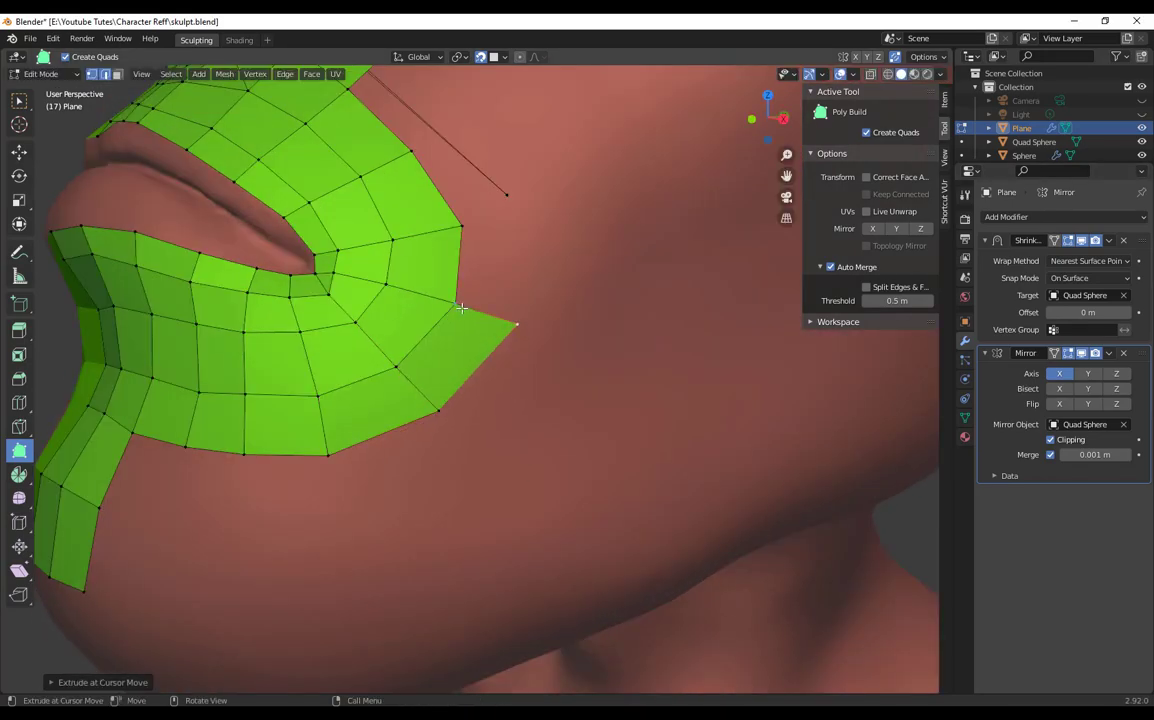
Step: Extrude another ring of faces outward around the mouth corner and along the fold beside the nose
drag(461, 268, 520, 255)
middle_drag(500, 250, 505, 320)
drag(432, 235, 458, 206)
middle_drag(480, 220, 520, 260)
scroll(489, 373, down, 3)
scroll(489, 373, up, 2)
drag(437, 212, 432, 223)
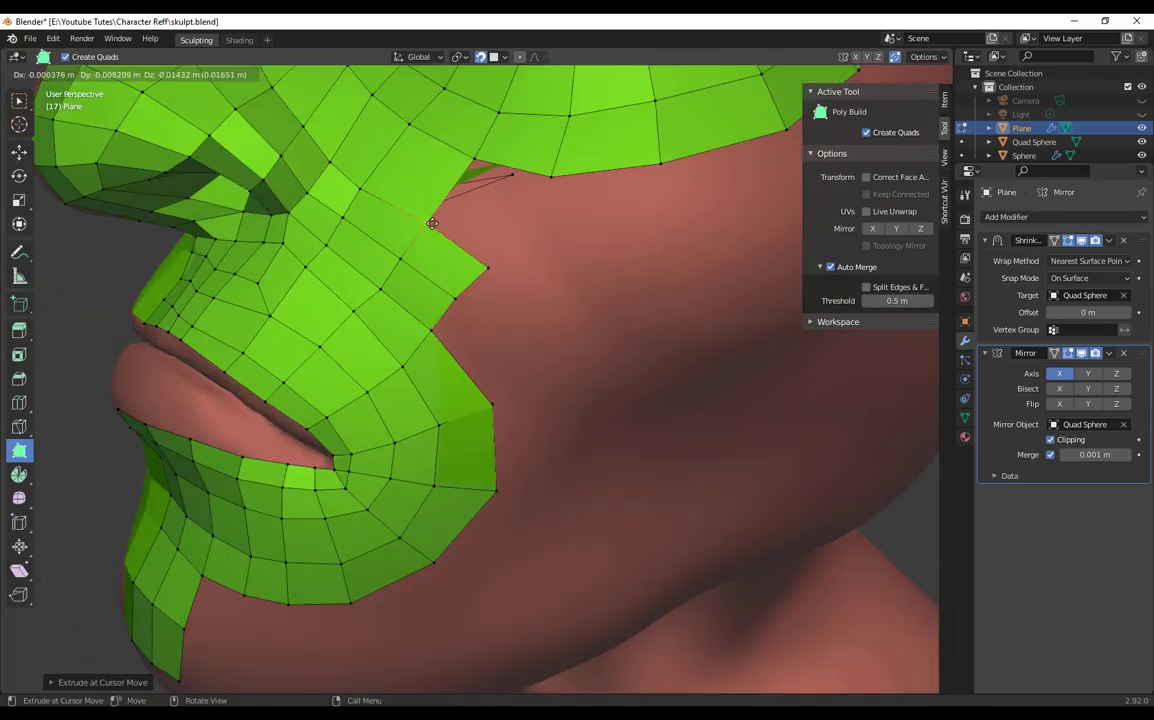
Step: Build cheek faces from the fold beside the nose down to the mouth-corner ring, adjusting nearby vertices
drag(373, 180, 366, 184)
drag(529, 214, 600, 300)
scroll(489, 373, down, 3)
drag(390, 365, 404, 379)
scroll(489, 373, up, 2)
drag(475, 335, 540, 344)
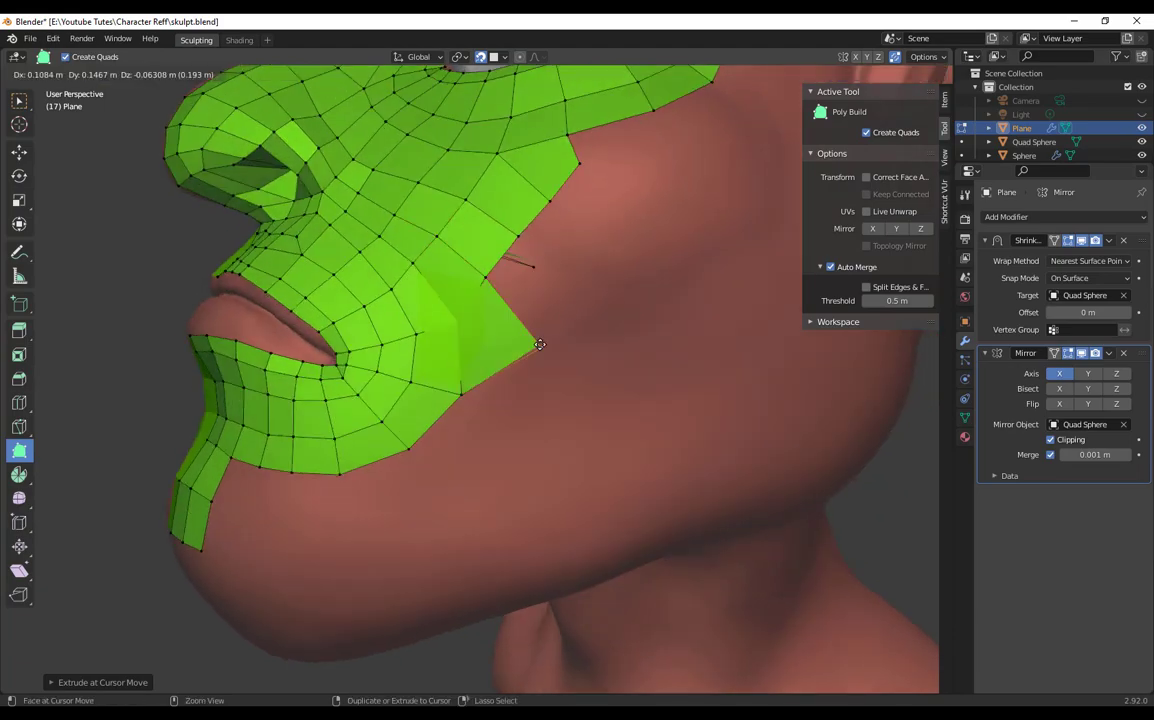
drag(452, 390, 458, 392)
middle_drag(520, 360, 520, 430)
Step: Extrude two rows of faces below the eye ring across the upper cheek
drag(610, 210, 660, 250)
middle_drag(650, 260, 610, 260)
drag(680, 175, 688, 195)
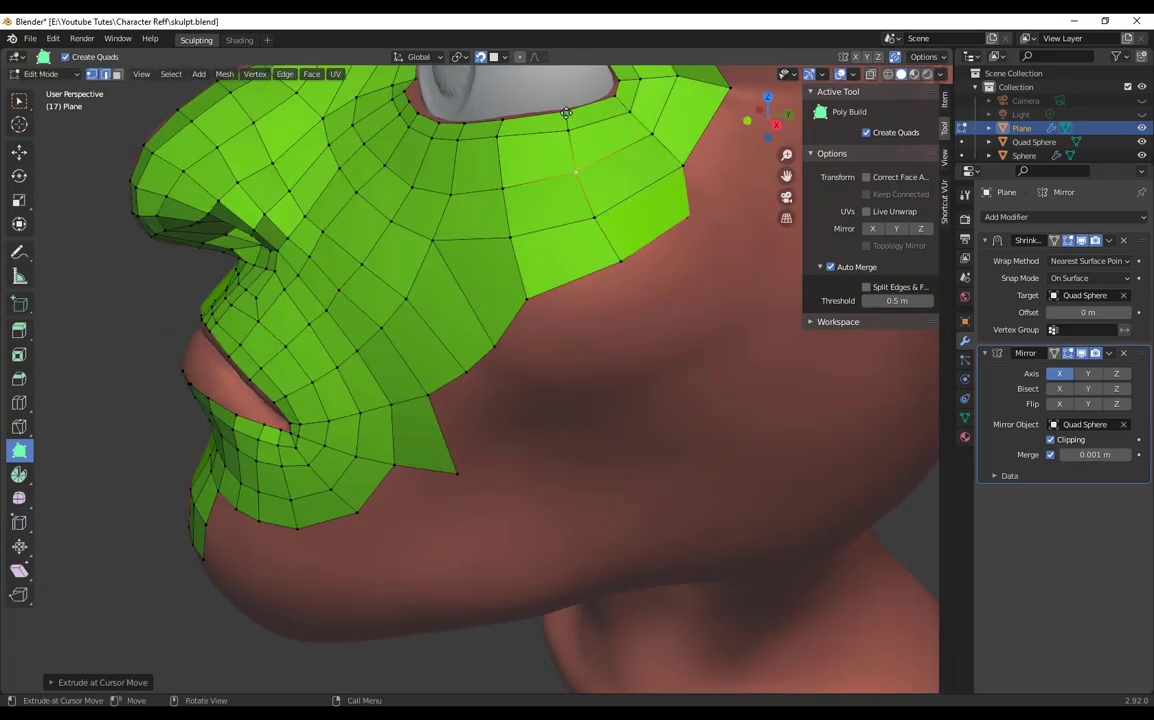
middle_drag(560, 430, 610, 380)
drag(541, 365, 598, 383)
Step: Fill the cheek faces between the mouth and the outer eye corner, extruding outward beside the eye
middle_drag(680, 375, 580, 310)
drag(548, 292, 590, 276)
middle_drag(590, 280, 650, 300)
drag(665, 230, 713, 252)
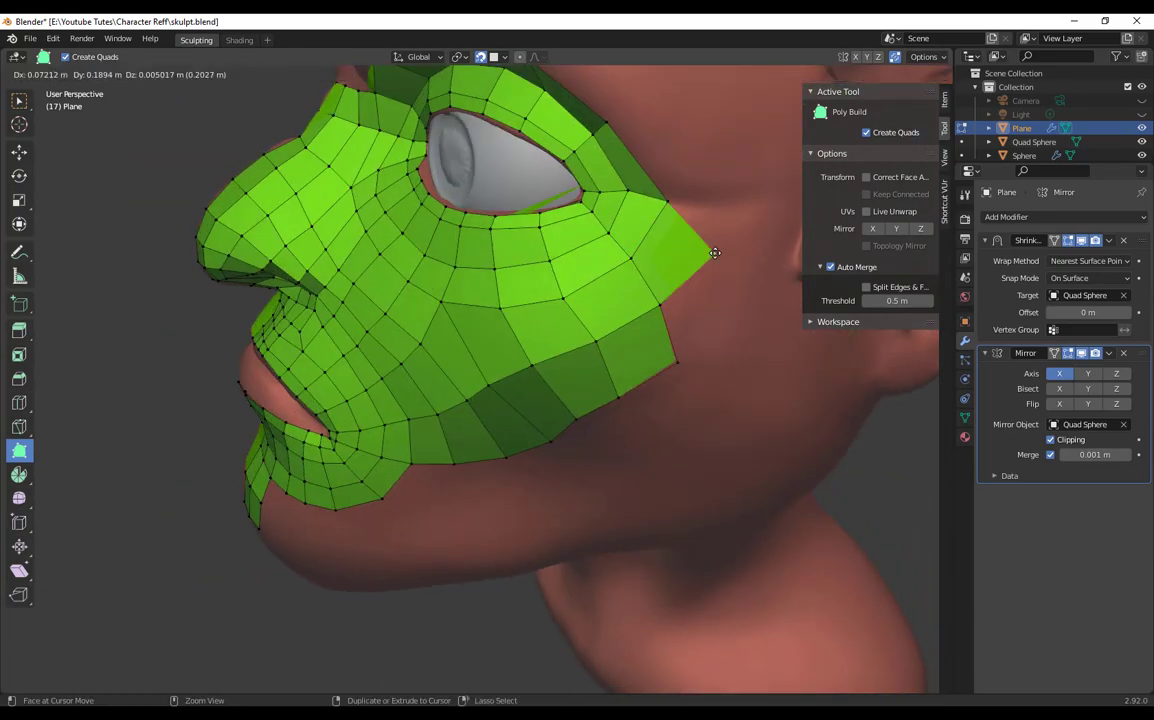
Step: Add a row of faces across the chin beneath the lower-lip rows, starting at the mirror line
middle_drag(640, 320, 640, 290)
drag(330, 485, 448, 484)
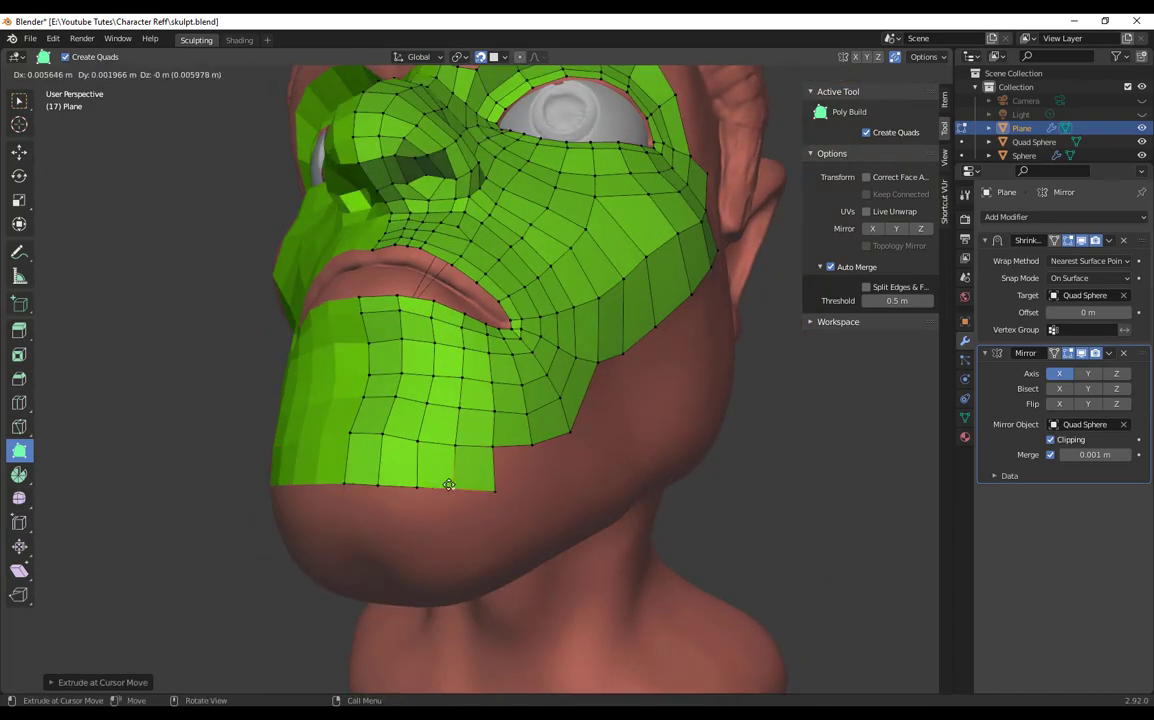
middle_drag(560, 430, 500, 400)
drag(541, 405, 570, 424)
Step: Extrude faces from the outer eye corner back toward the sideburn
middle_drag(567, 461, 548, 530)
drag(618, 400, 672, 325)
middle_drag(660, 420, 624, 530)
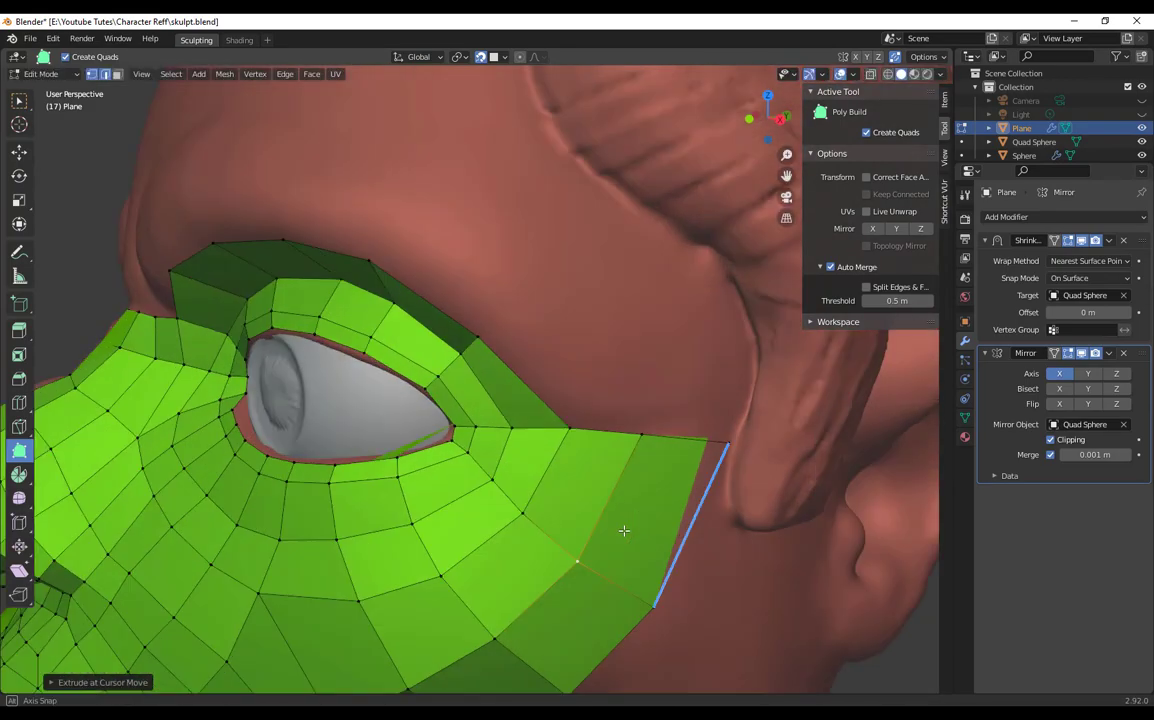
Step: Extrude faces upward from the nose bridge between the brows along the mirror line
middle_drag(483, 340, 346, 405)
drag(398, 408, 398, 369)
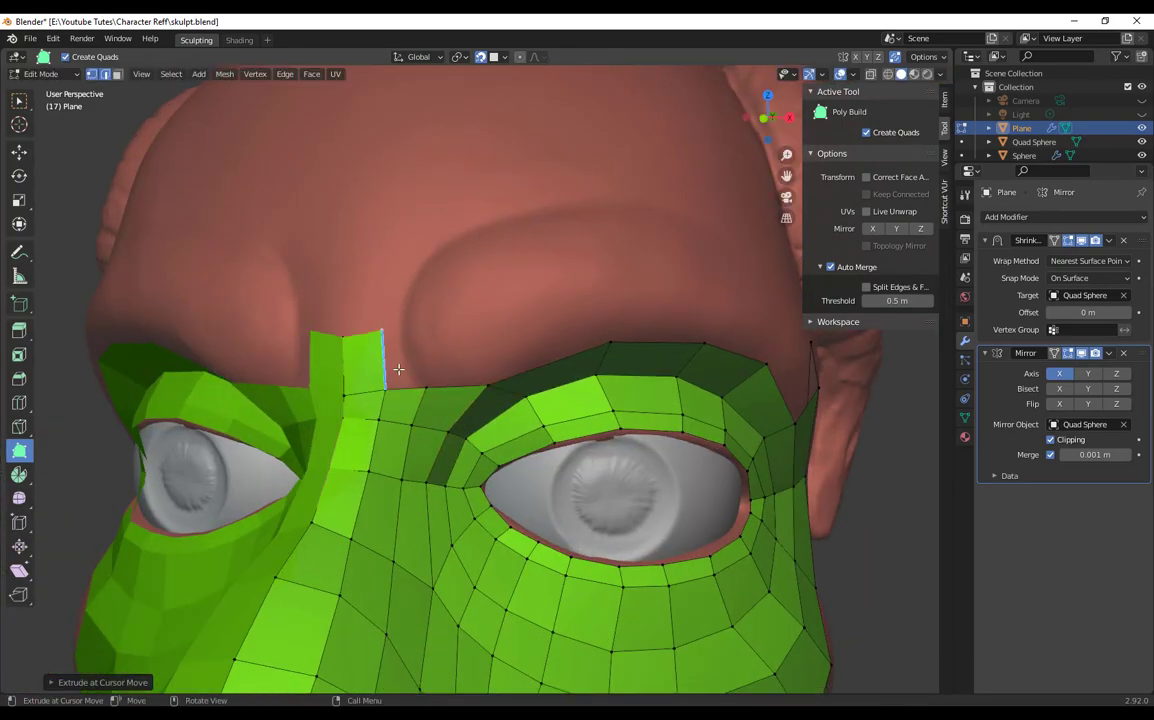
drag(341, 469, 336, 471)
scroll(523, 363, up, 2)
Step: Build a row of faces above the brow, continuing around the temple to the outer eye corner
middle_drag(560, 350, 450, 400)
drag(600, 480, 569, 443)
scroll(489, 342, down, 3)
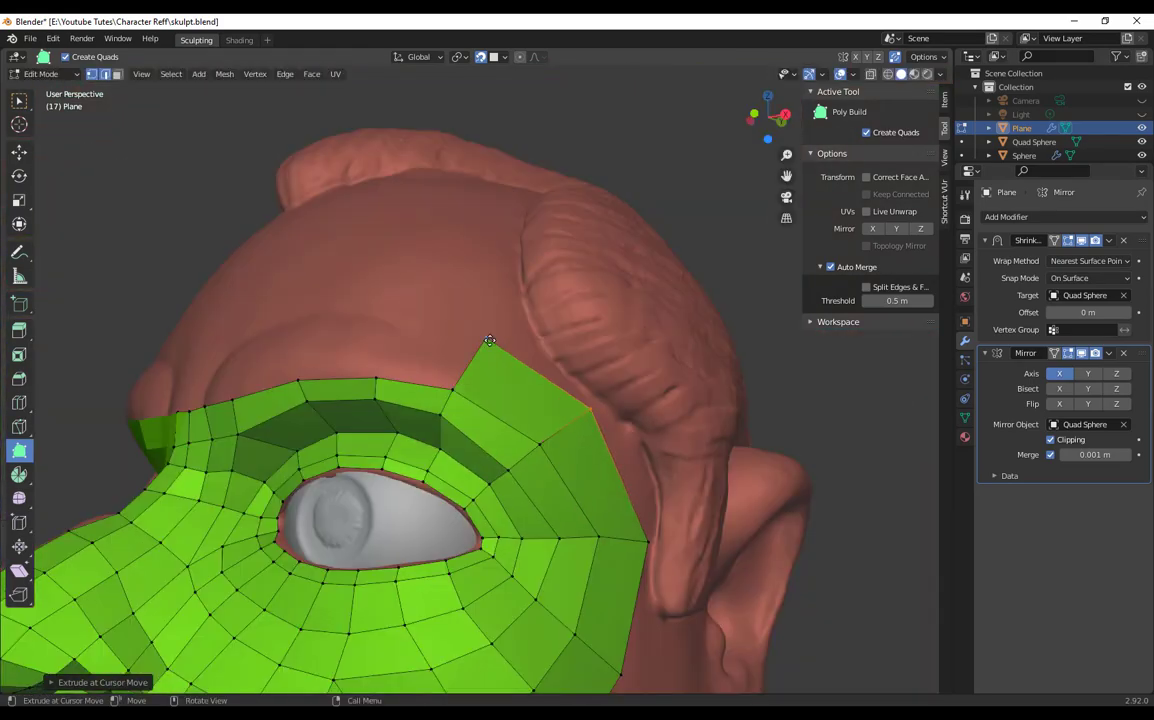
middle_drag(489, 342, 570, 400)
drag(556, 434, 454, 438)
Step: Fill the central forehead faces between the mirror line and the inner end of the brow row
middle_drag(434, 480, 308, 436)
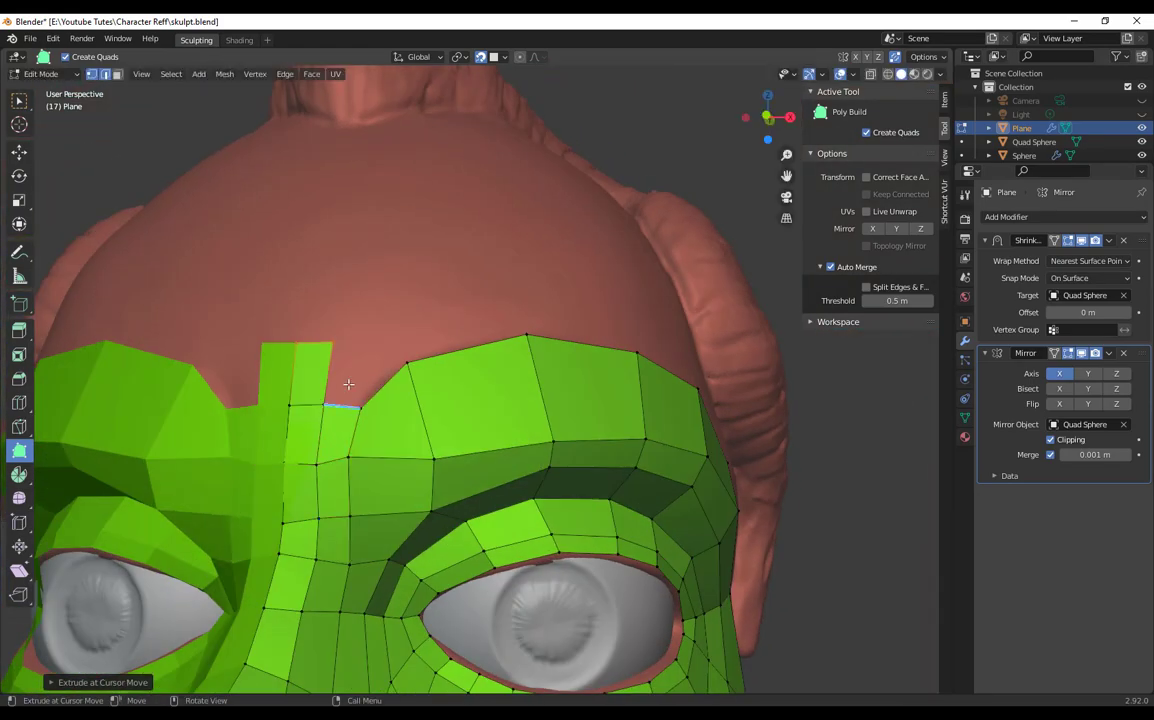
middle_drag(348, 384, 319, 386)
scroll(450, 481, down, 3)
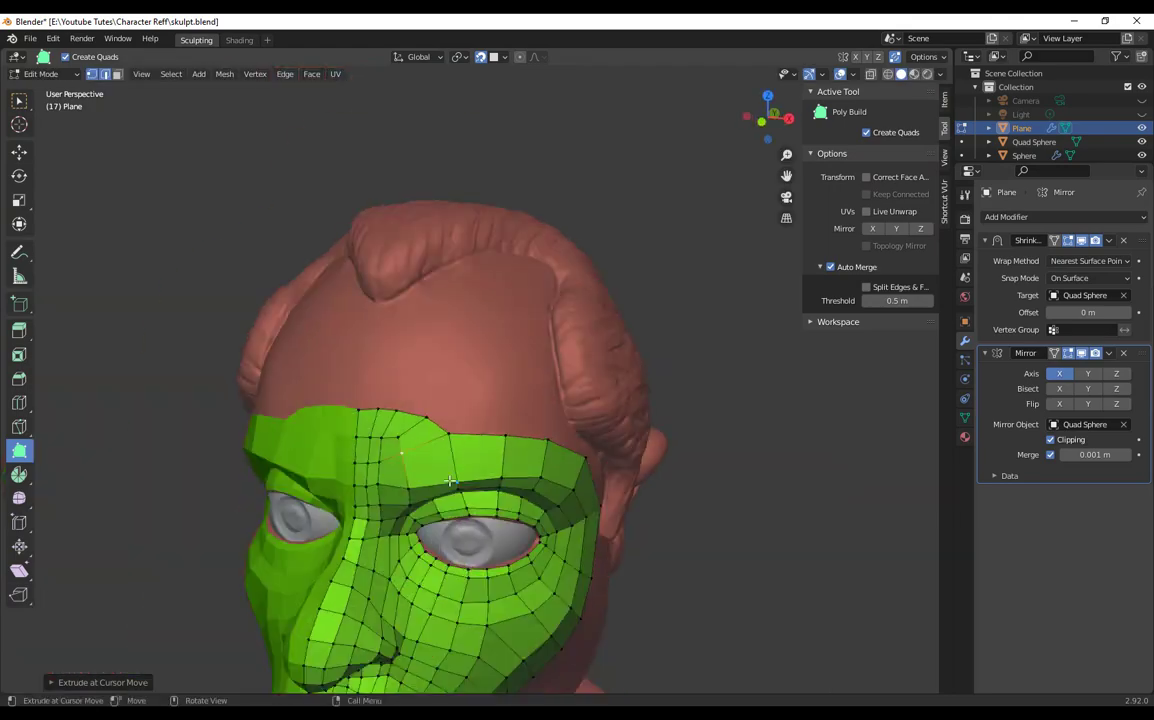
middle_drag(450, 481, 480, 600)
Step: Extrude a strip of faces up the mirror line to the hairline and start another row above the brow
scroll(440, 380, up, 4)
drag(432, 300, 438, 245)
middle_drag(438, 245, 380, 220)
drag(312, 390, 430, 440)
middle_drag(430, 440, 344, 451)
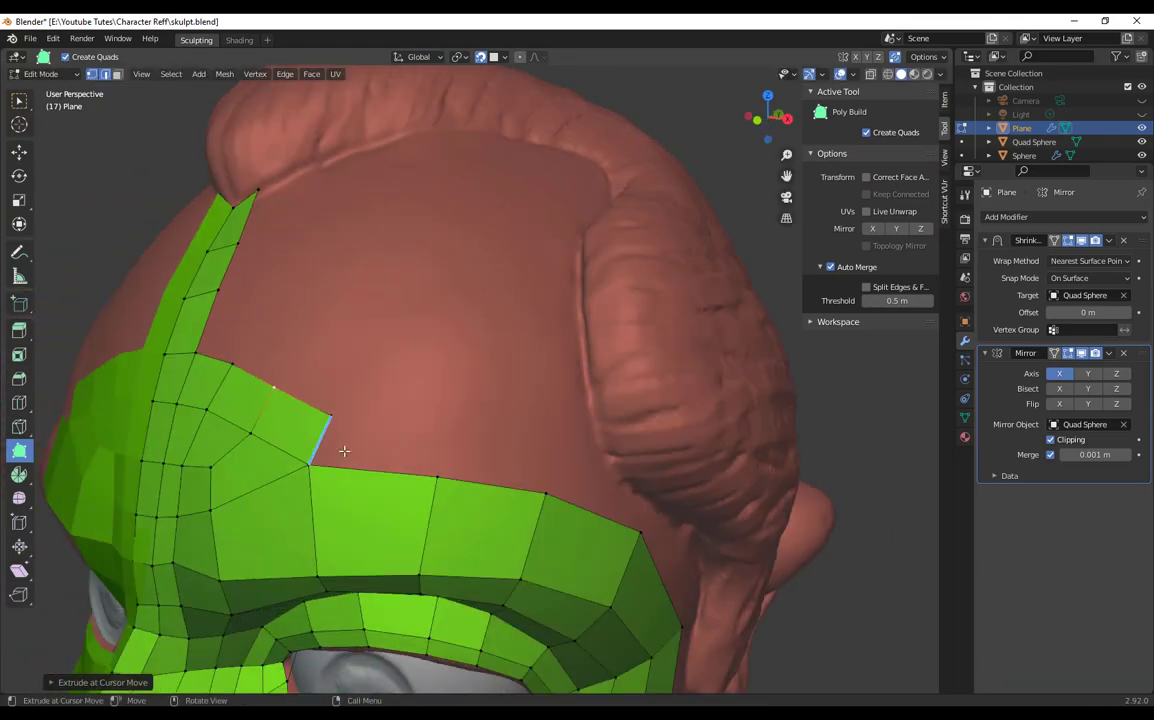
Step: Continue the new forehead row outward above the brow toward the temple
drag(344, 451, 440, 445)
drag(440, 445, 550, 465)
middle_drag(650, 490, 577, 484)
drag(530, 500, 600, 510)
Step: Add a loop cut through the faces beside the outer eye corner and extrude at the outer cheek edge
scroll(577, 484, down, 2)
key(ctrl+r)
click(541, 475)
scroll(530, 366, down, 3)
drag(506, 530, 530, 543)
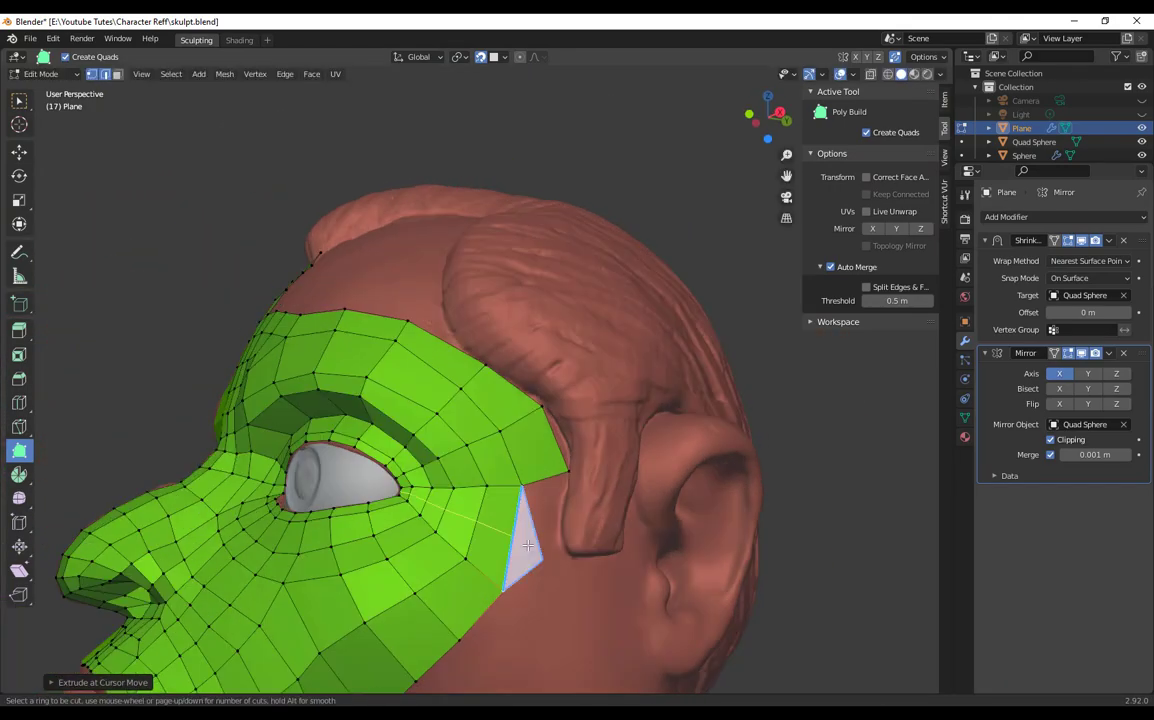
scroll(559, 510, up, 7)
scroll(559, 510, up, 3)
Step: Set the auto-merge threshold to 0.001 m and open the edge operations for the short edge beside the outer eye corner
double_click(897, 301)
text(0.001)
key(Return)
scroll(652, 599, down, 2)
scroll(652, 599, down, 4)
click(19, 152)
key(2)
right_click(428, 474)
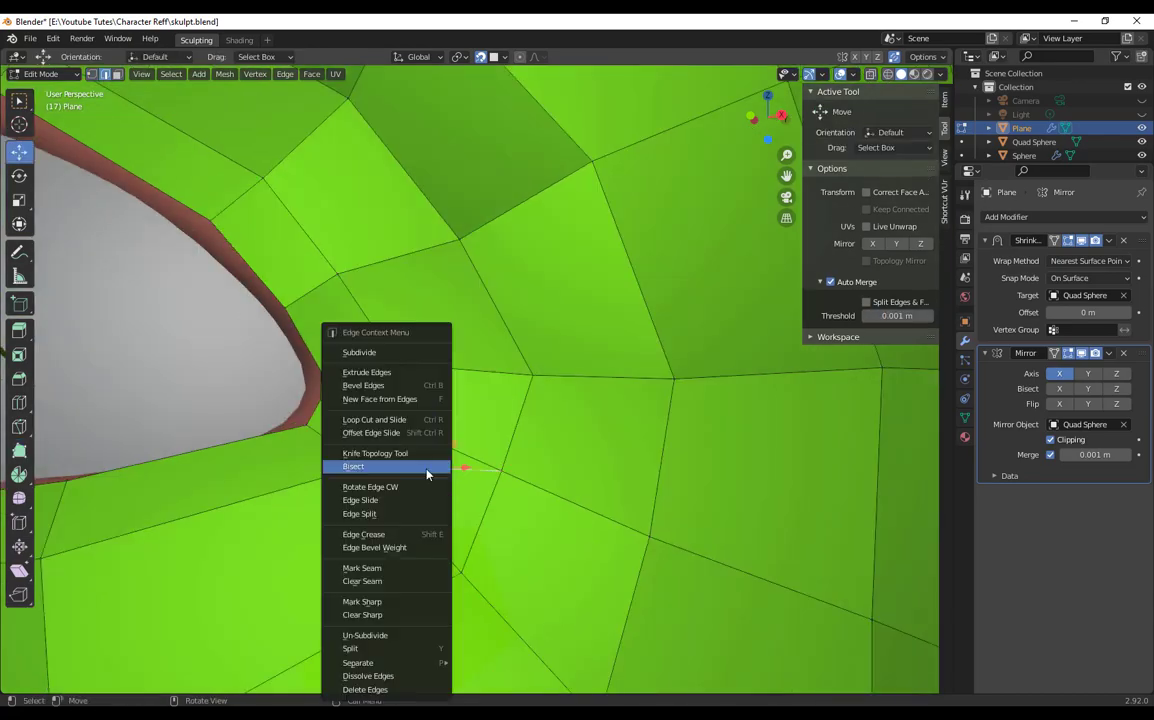
Step: Adjust the vertices near the outer eye corner with Poly Build and set the auto-merge threshold to 0.5 m
click(19, 451)
drag(428, 330, 412, 312)
scroll(412, 312, down, 4)
middle_drag(688, 307, 425, 477)
key(Return)
scroll(430, 400, up, 4)
double_click(897, 301)
text(.5)
key(Return)
scroll(554, 443, down, 6)
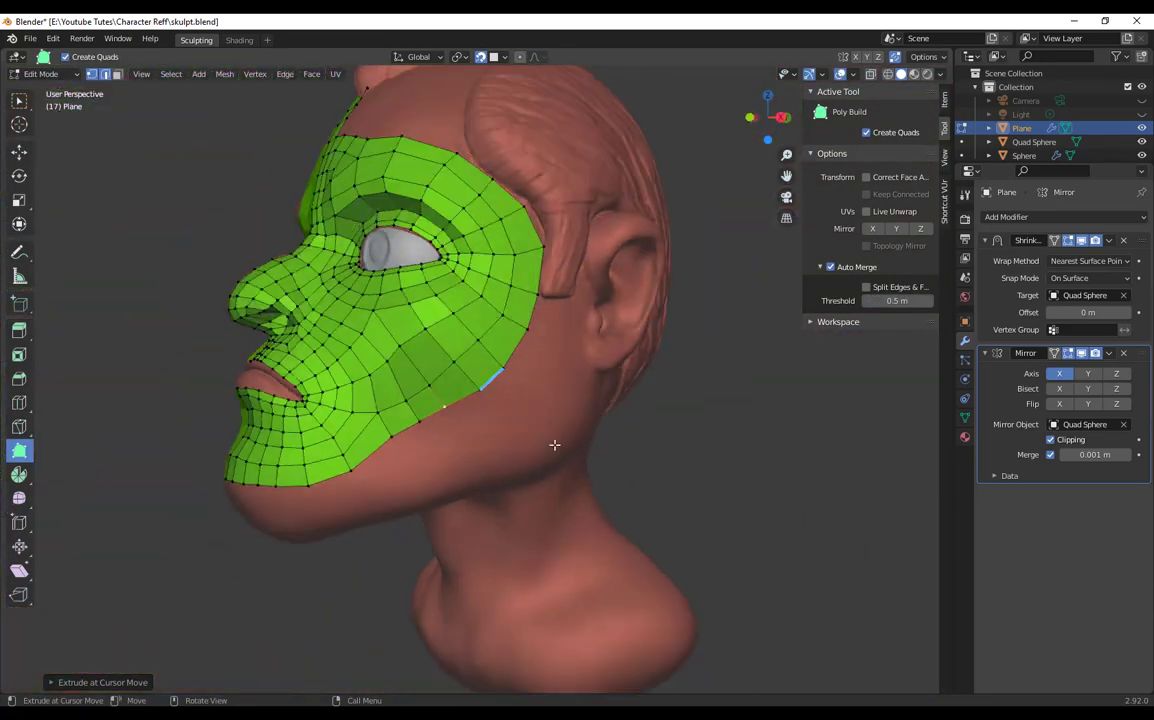
Step: Extend the face rows along the jawline and across the rear cheek to the front of the ear
middle_drag(554, 443, 620, 330)
drag(390, 368, 399, 420)
drag(382, 470, 384, 468)
middle_drag(384, 468, 386, 440)
middle_drag(572, 414, 538, 346)
drag(276, 326, 276, 326)
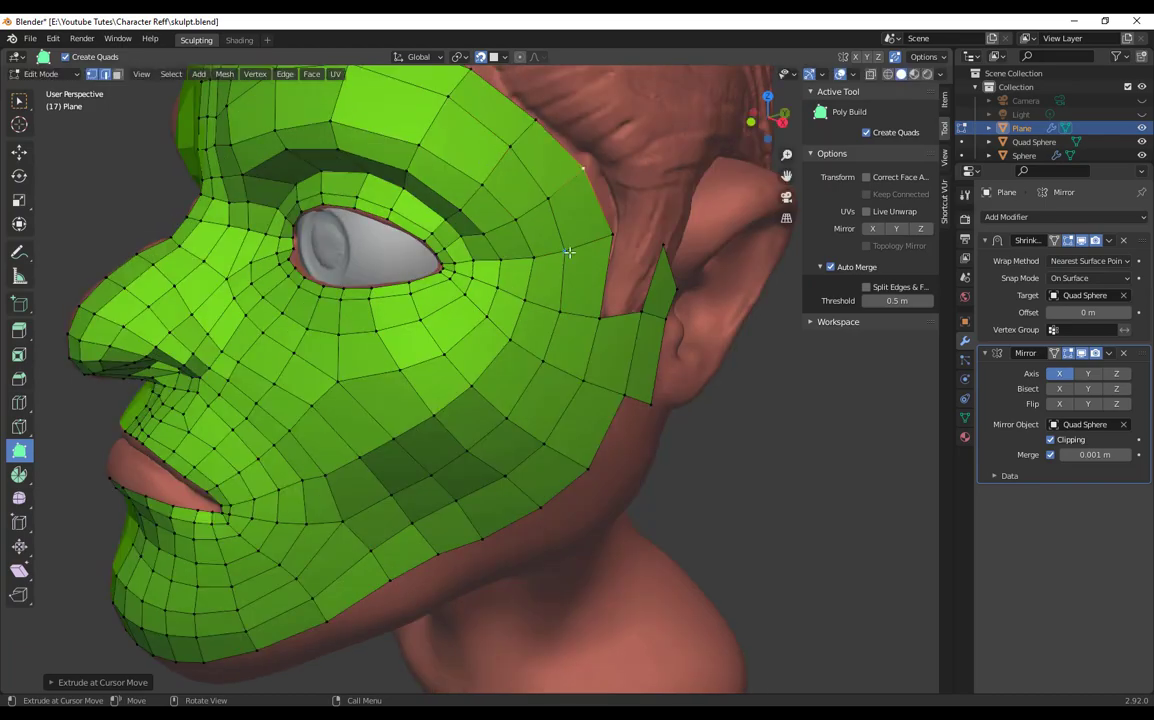
Step: Extrude faces from the chin along the mirror line under the jaw toward the neck
middle_drag(276, 326, 565, 329)
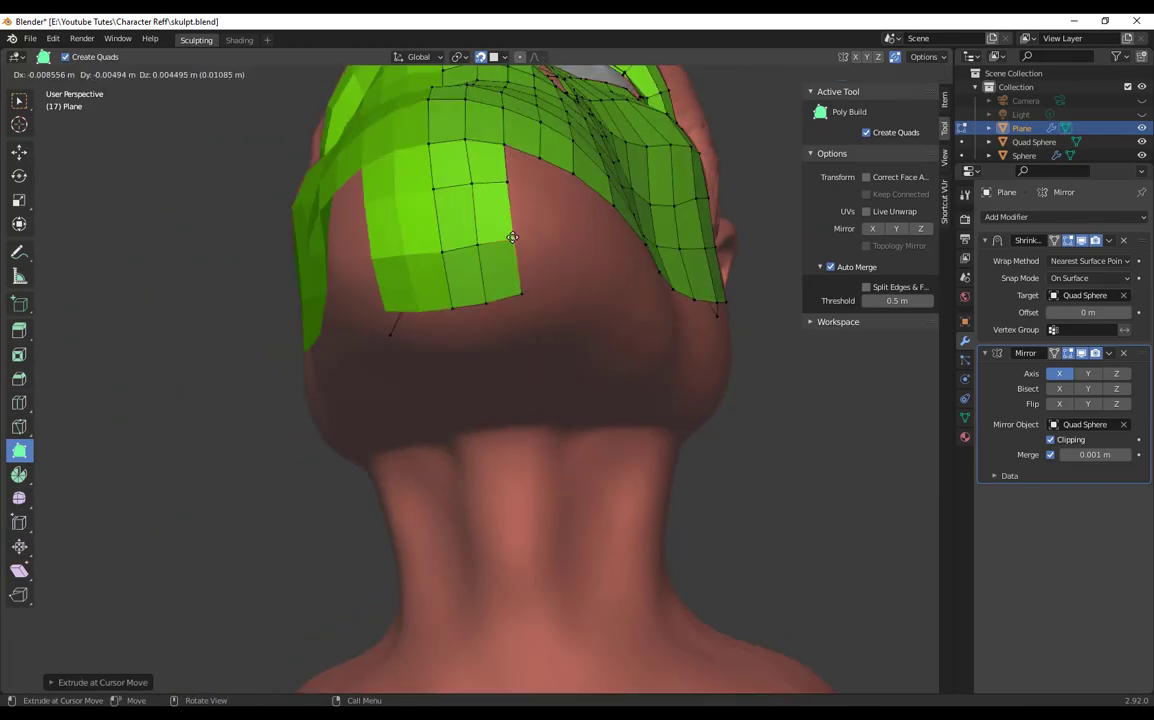
middle_drag(520, 378, 525, 410)
drag(528, 417, 538, 470)
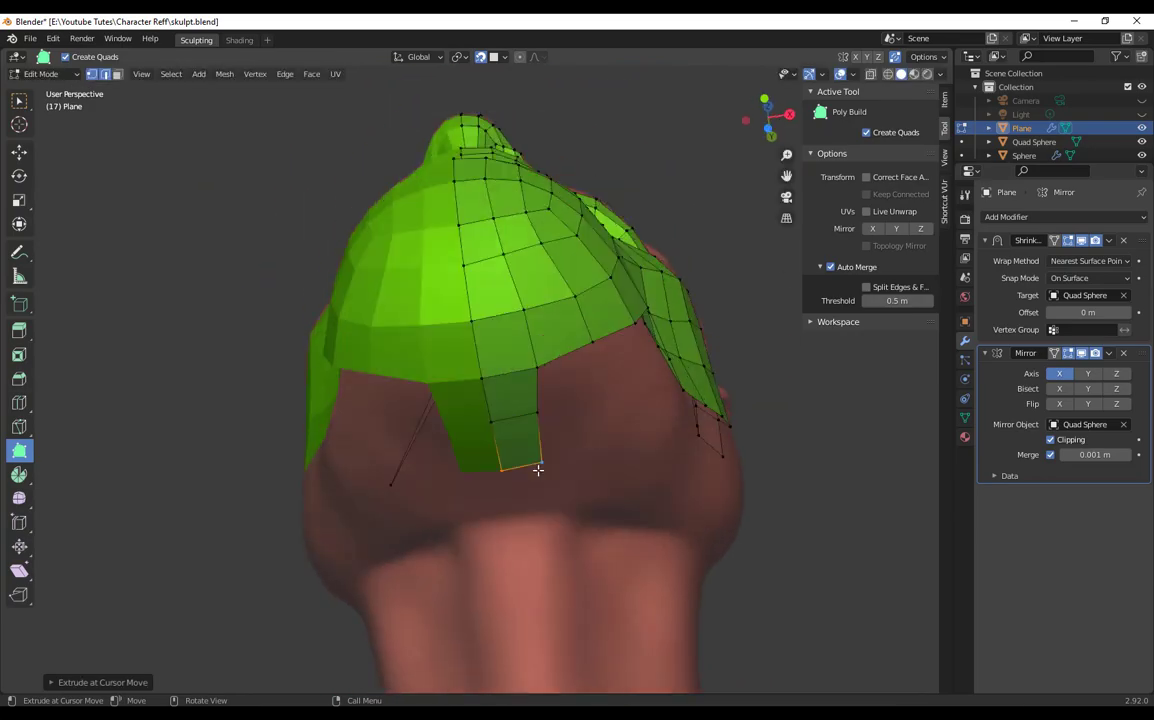
Step: Fill the underside of the jaw with faces outward from the mirror-line column to the jaw edge
drag(610, 387, 612, 384)
middle_drag(612, 384, 600, 310)
drag(600, 310, 605, 299)
middle_drag(605, 299, 382, 370)
drag(476, 467, 480, 474)
middle_drag(480, 474, 548, 405)
drag(548, 405, 550, 490)
middle_drag(550, 490, 462, 368)
Step: Even out the chin and jaw vertices and extrude faces from the jaw angle up toward the earlobe
middle_drag(579, 323, 372, 358)
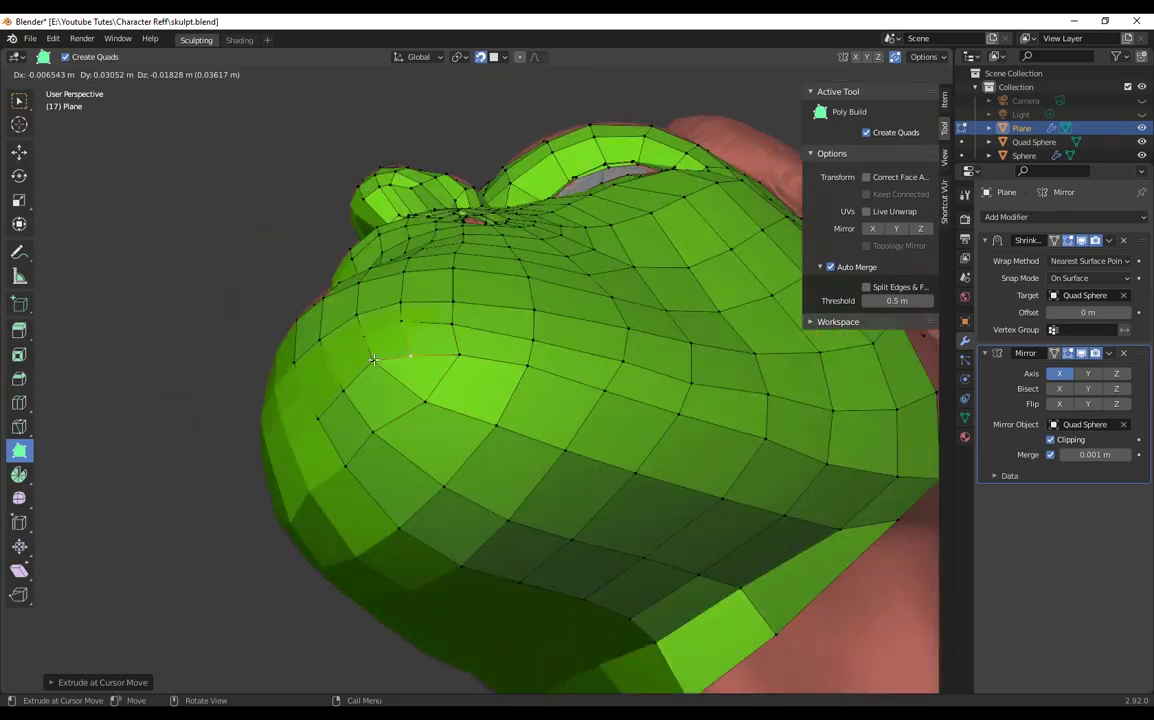
middle_drag(336, 439, 398, 537)
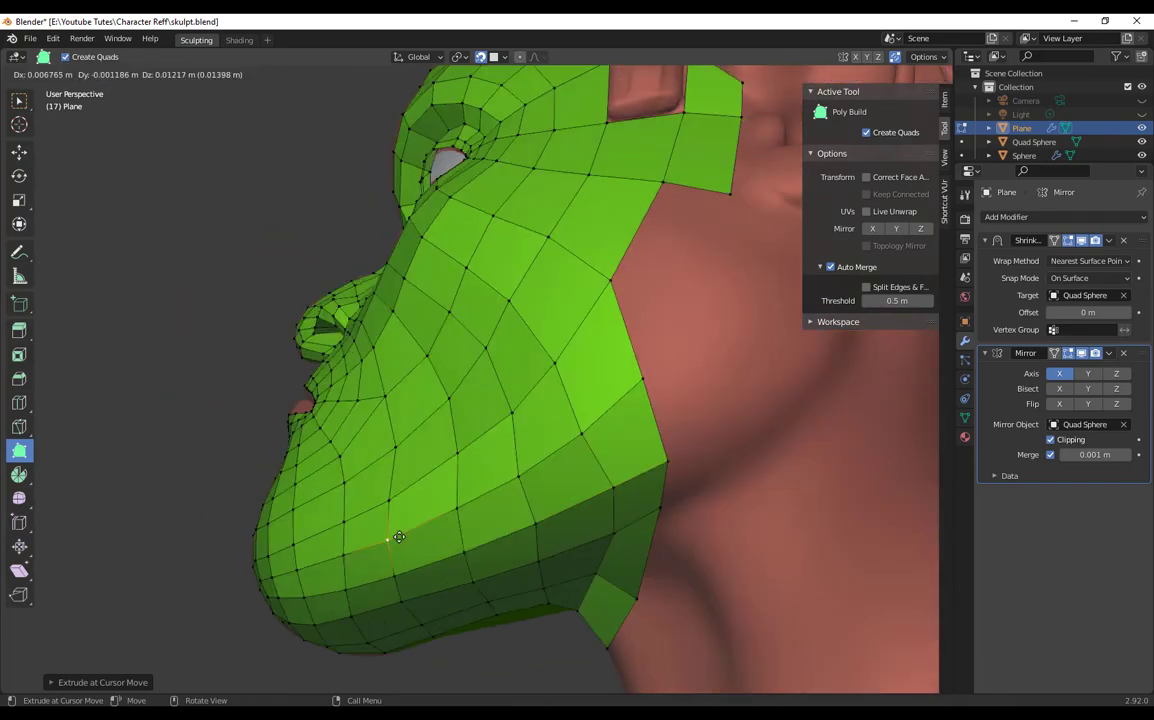
middle_drag(665, 340, 590, 366)
drag(607, 402, 638, 288)
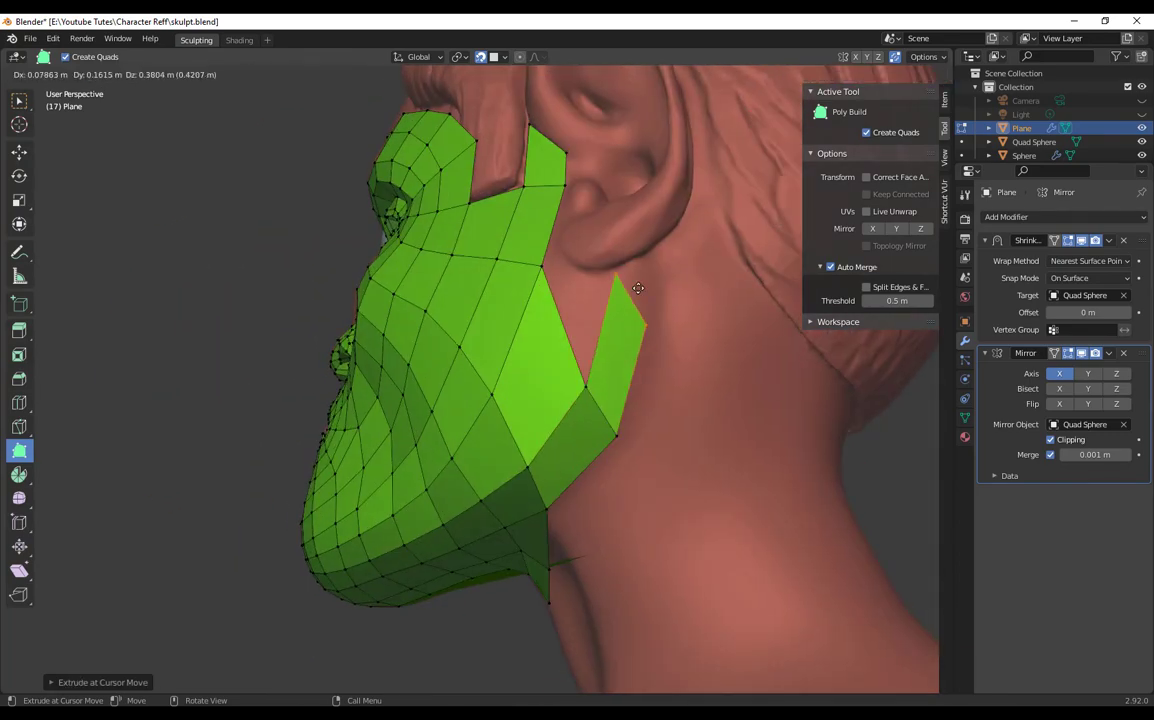
middle_drag(596, 274, 701, 500)
scroll(706, 518, down, 3)
scroll(590, 446, up, 5)
Step: Reposition vertices along the jaw and on the front of the chin to smooth the quad flow
drag(592, 452, 588, 416)
scroll(589, 425, up, 3)
middle_drag(588, 416, 476, 327)
scroll(476, 327, down, 1)
drag(391, 386, 384, 380)
scroll(470, 380, down, 3)
middle_drag(620, 500, 494, 438)
drag(391, 350, 388, 348)
middle_drag(388, 348, 490, 320)
drag(348, 309, 343, 304)
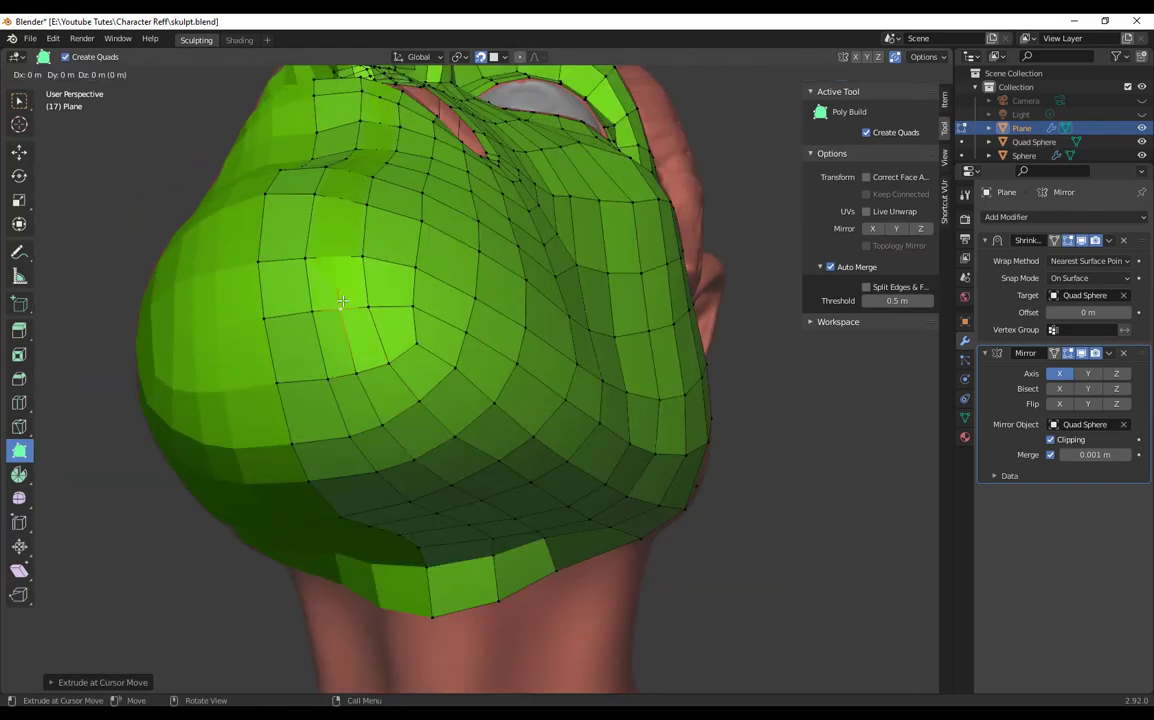
Step: Even out the vertex spacing under the jaw and between the chin and lower lip
middle_drag(343, 304, 400, 260)
drag(484, 516, 489, 510)
middle_drag(489, 510, 520, 570)
drag(546, 449, 541, 443)
middle_drag(572, 479, 640, 500)
middle_drag(462, 452, 530, 400)
drag(540, 392, 538, 386)
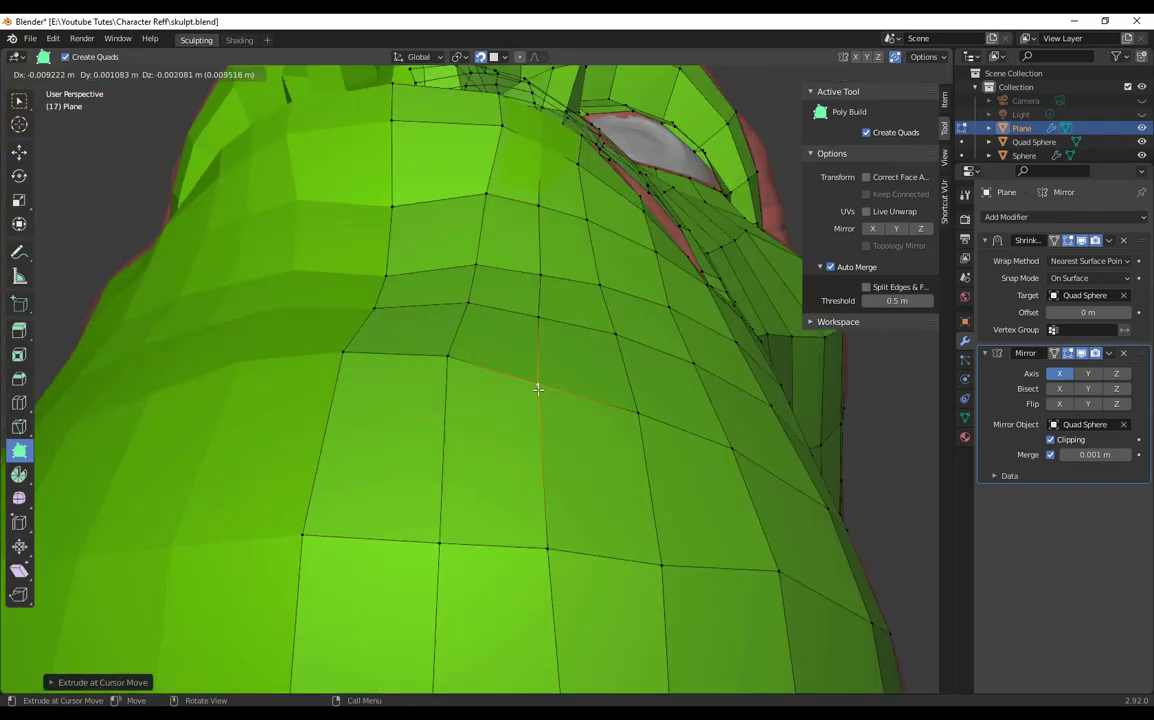
Step: Build rows of faces over the lower lip outward from the mirror line
middle_drag(538, 386, 440, 400)
drag(363, 610, 361, 606)
middle_drag(361, 606, 450, 480)
drag(469, 465, 473, 441)
middle_drag(473, 441, 500, 436)
scroll(500, 436, up, 2)
ctrl+drag(527, 570, 529, 575)
ctrl+drag(536, 531, 539, 528)
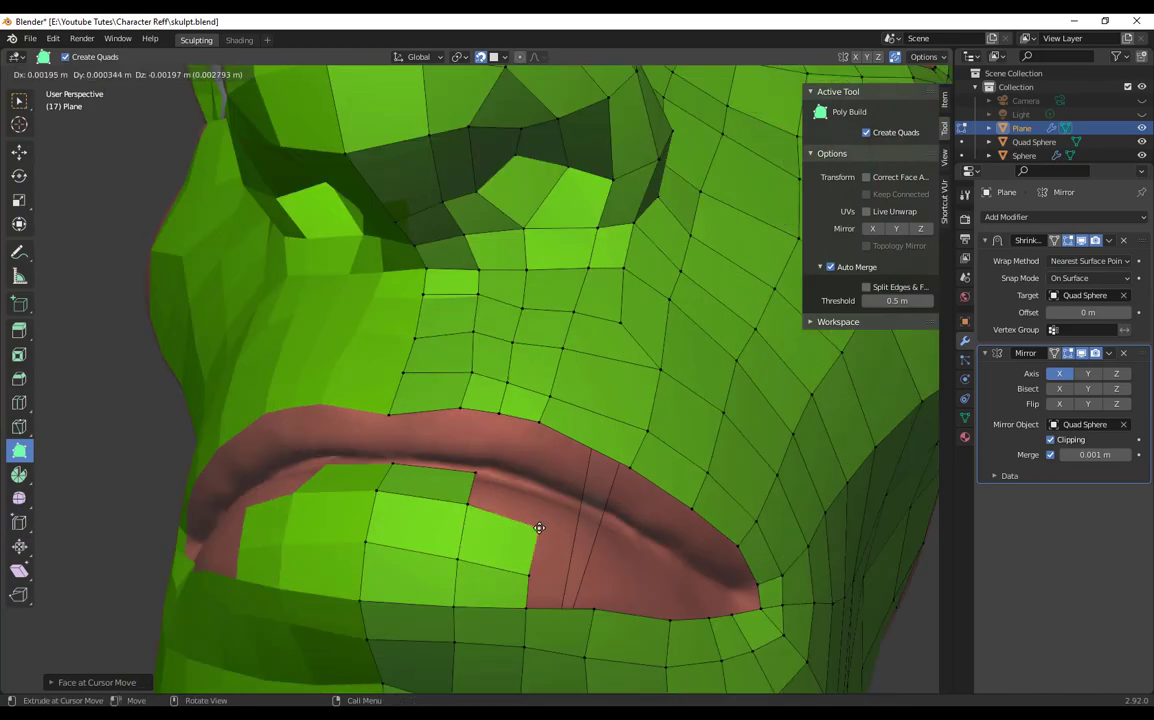
drag(582, 621, 588, 622)
Step: Clean up the mouth corner by deleting unwanted geometry and repositioning its inner vertex with Poly Build
scroll(561, 523, up, 4)
key(k)
click(19, 152)
key(x)
click(19, 450)
scroll(455, 380, up, 3)
drag(400, 512, 390, 519)
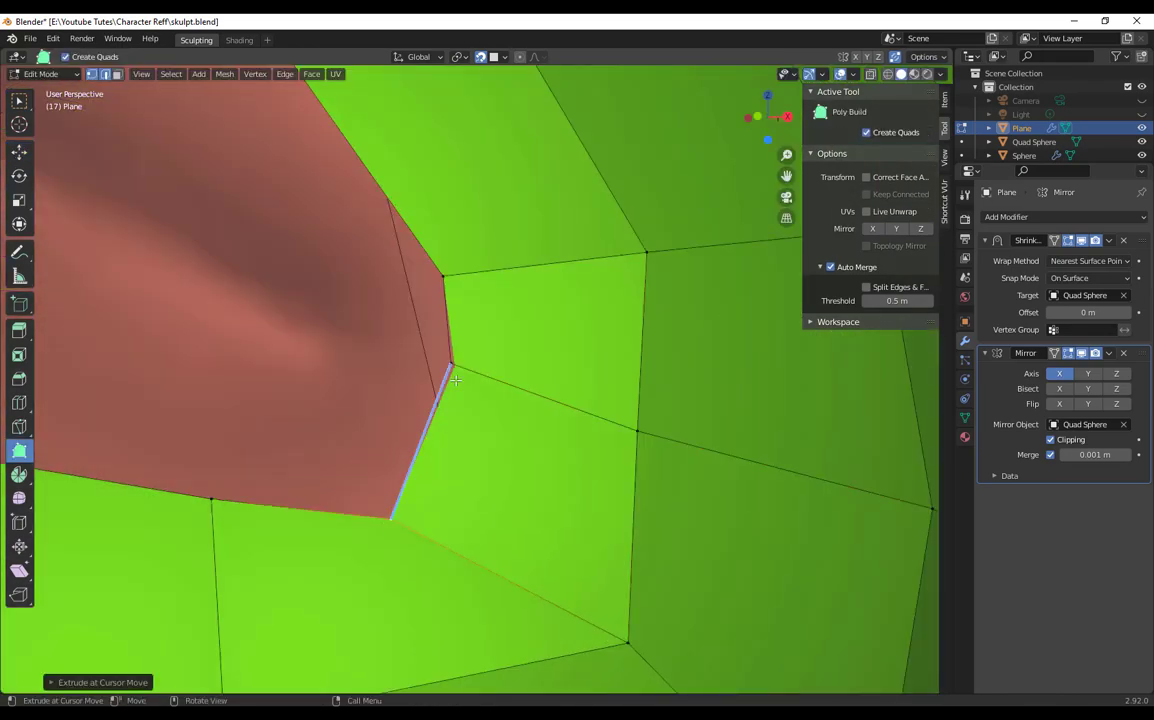
Step: Fill the open lower lip area towards the mouth corner with Poly Build quads and adjust their vertices
scroll(428, 496, down, 8)
middle_drag(560, 400, 560, 340)
drag(428, 484, 425, 479)
scroll(420, 500, up, 3)
ctrl+click(345, 552)
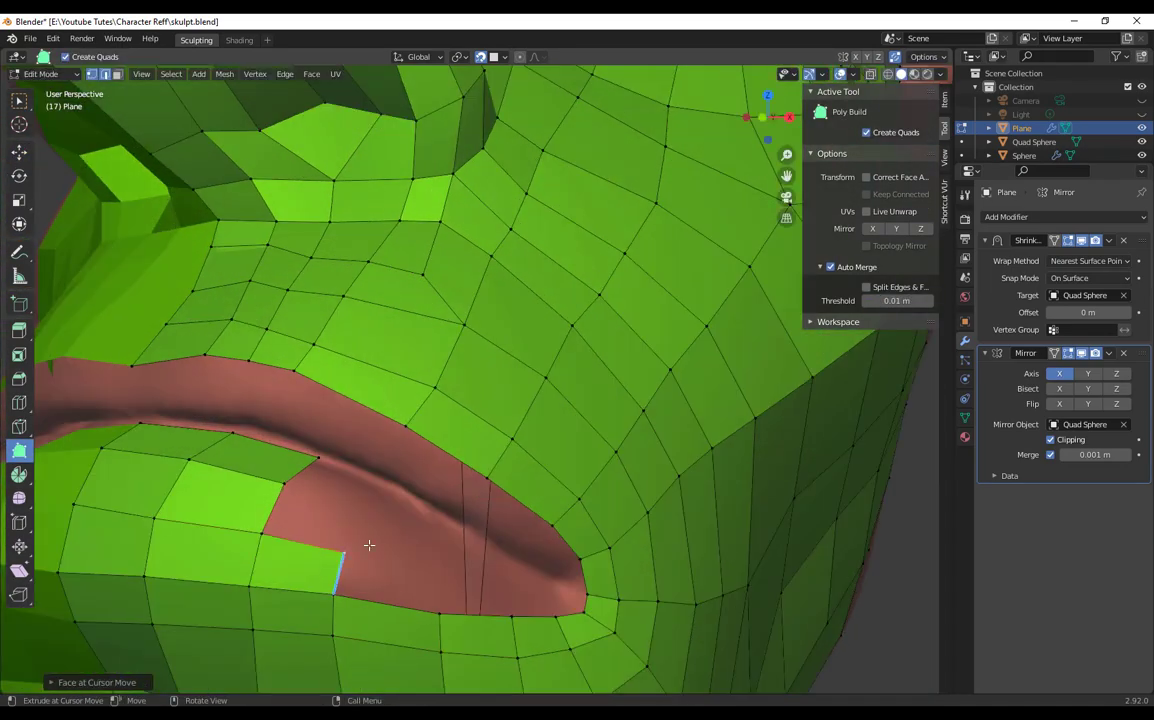
drag(390, 603, 394, 568)
middle_drag(400, 565, 372, 556)
drag(283, 608, 282, 604)
drag(456, 630, 458, 630)
middle_drag(458, 600, 440, 540)
drag(344, 394, 428, 439)
Step: Set the Auto Merge threshold to 0.05 m and complete the lower lip's quad rows along the mouth opening
scroll(430, 438, up, 4)
click(897, 301)
text(.0)
drag(472, 502, 474, 501)
scroll(474, 498, down, 5)
middle_drag(474, 480, 510, 505)
ctrl+drag(449, 466, 511, 474)
scroll(520, 480, up, 4)
Step: Extend the upper lip's lower edge with an inner row of quads from the mouth corner towards the middle
middle_drag(520, 480, 500, 470)
ctrl+drag(340, 495, 415, 490)
drag(418, 490, 472, 512)
scroll(472, 505, down, 4)
ctrl+drag(362, 416, 353, 412)
middle_drag(360, 420, 460, 430)
ctrl+drag(482, 440, 464, 440)
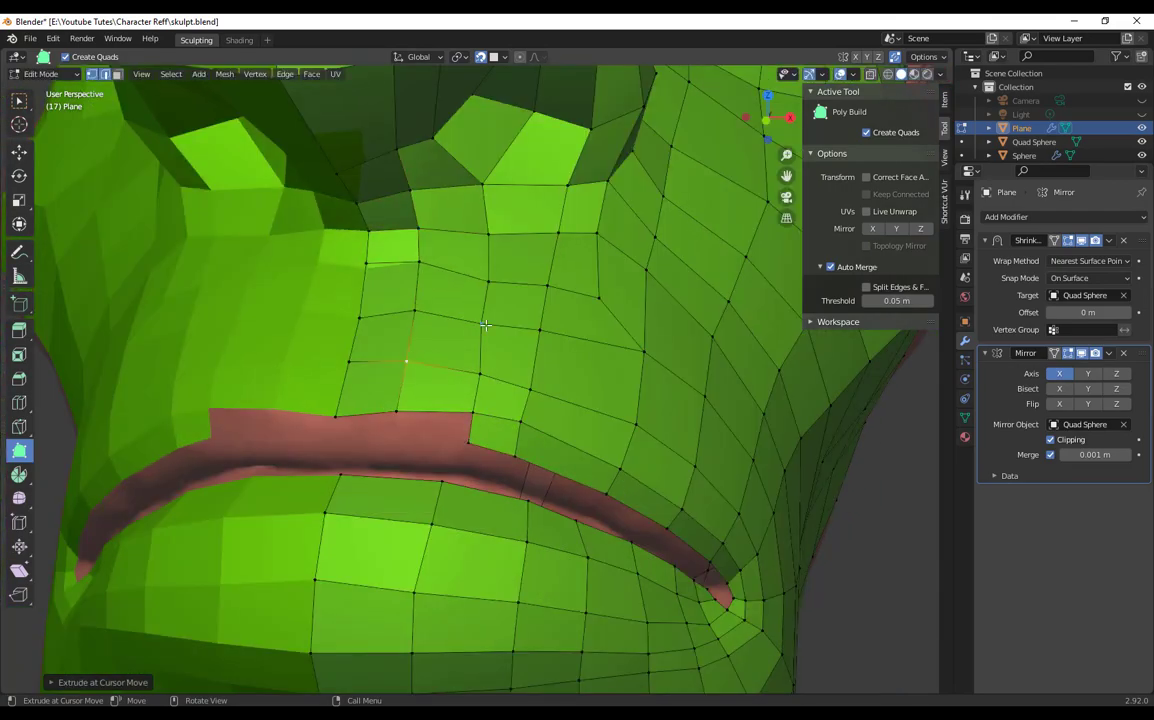
Step: Close the upper lip's inner quad row at the mirror line and reposition its vertices
scroll(500, 480, up, 4)
drag(524, 502, 528, 497)
scroll(540, 500, down, 4)
drag(633, 553, 629, 549)
ctrl+click(300, 370)
middle_drag(500, 450, 600, 440)
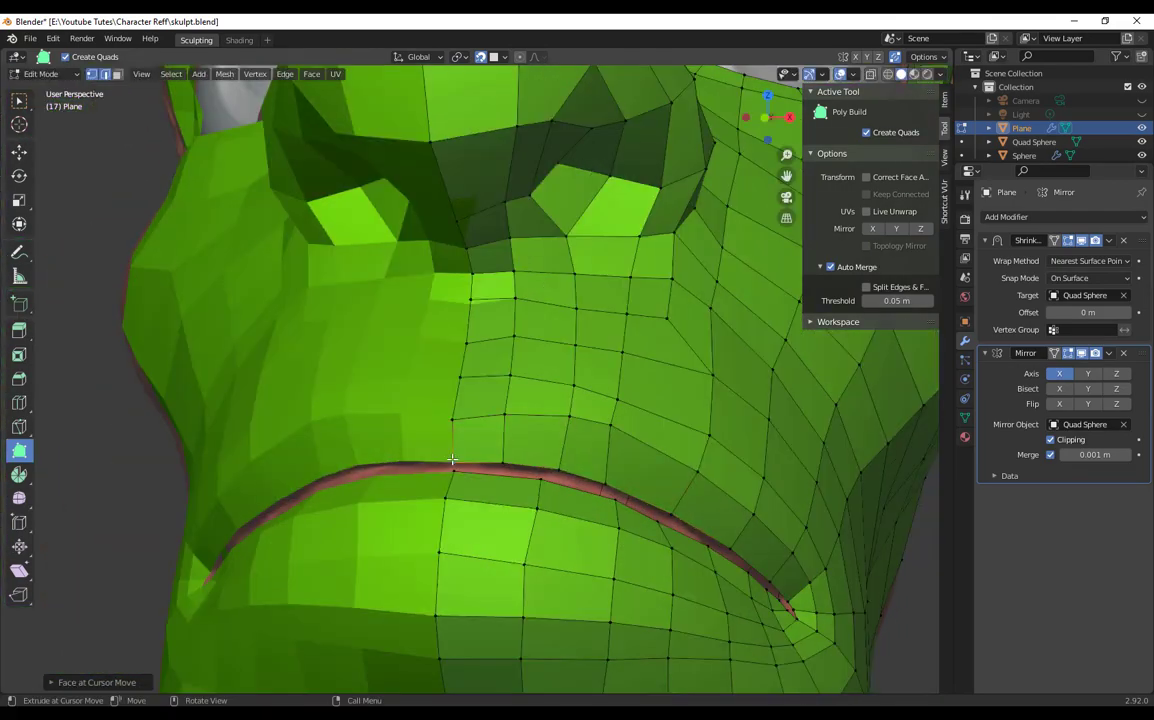
scroll(470, 400, up, 4)
drag(430, 266, 422, 264)
Step: Insert an edge loop along the upper lip's inner row and align the lip vertices towards the mouth corner
scroll(385, 470, down, 3)
key(ctrl+r)
click(327, 341)
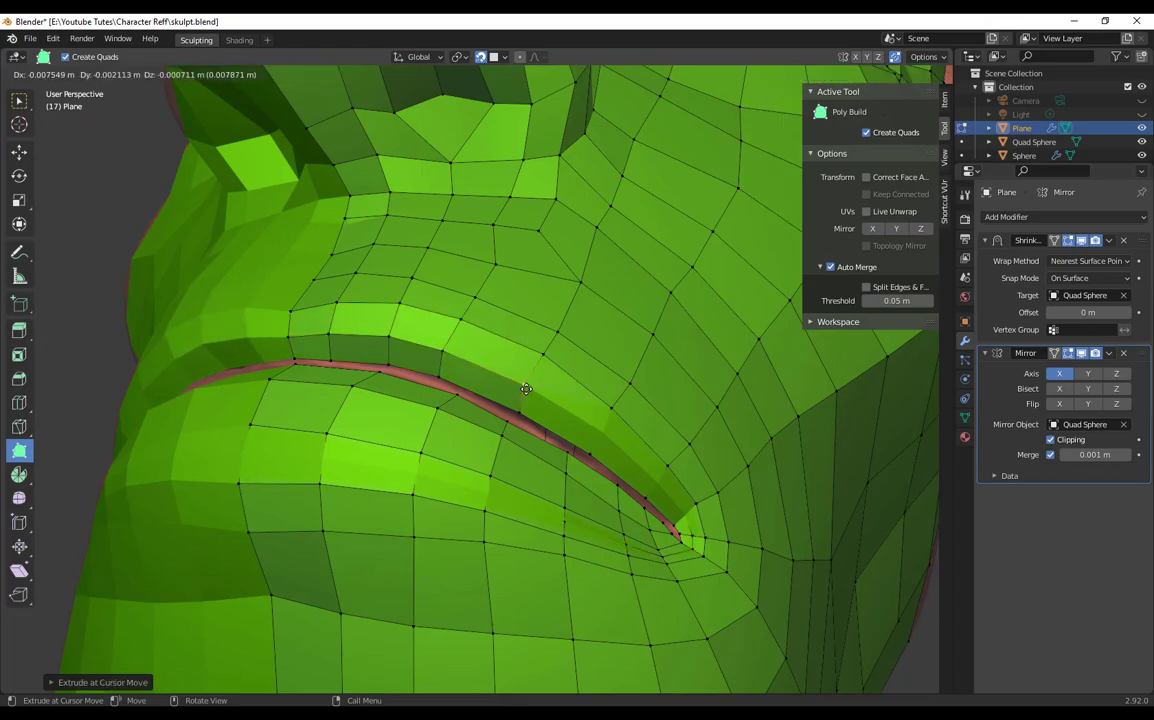
scroll(552, 515, up, 4)
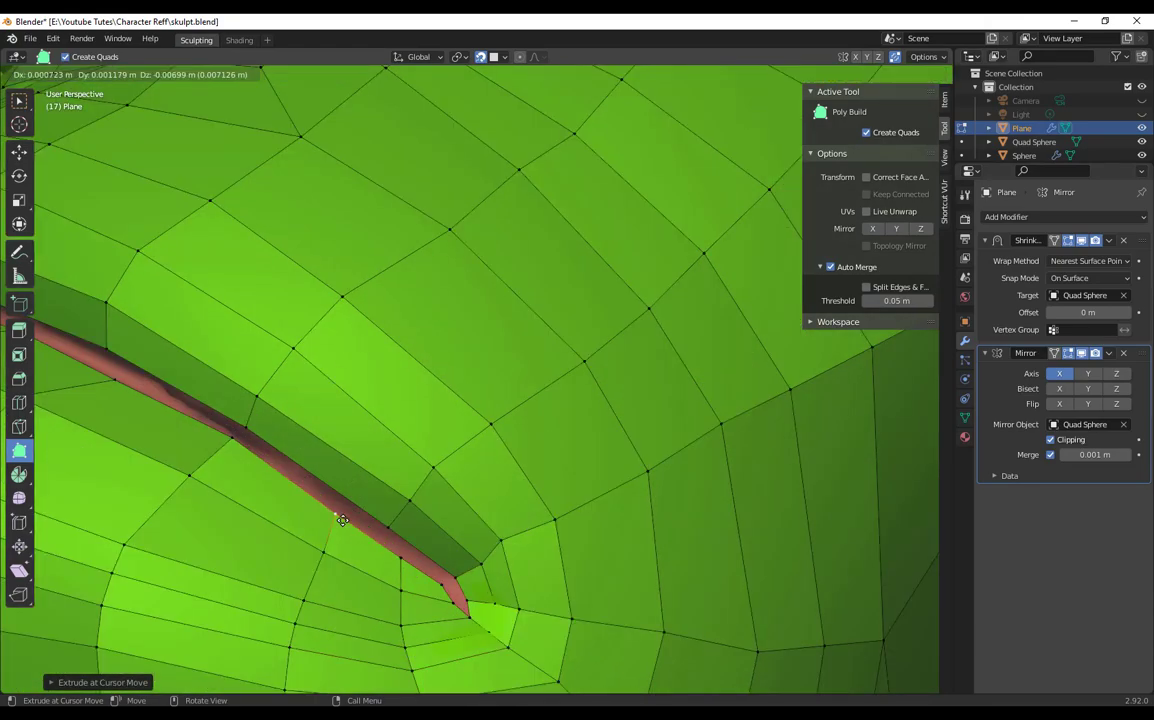
drag(342, 520, 342, 520)
scroll(540, 510, down, 5)
scroll(529, 503, up, 4)
scroll(604, 427, down, 5)
Step: Extend the temple mesh with quads between the brow's outer end and the ear, and reposition their vertices
middle_drag(604, 427, 405, 545)
right_click(569, 402)
click(569, 402)
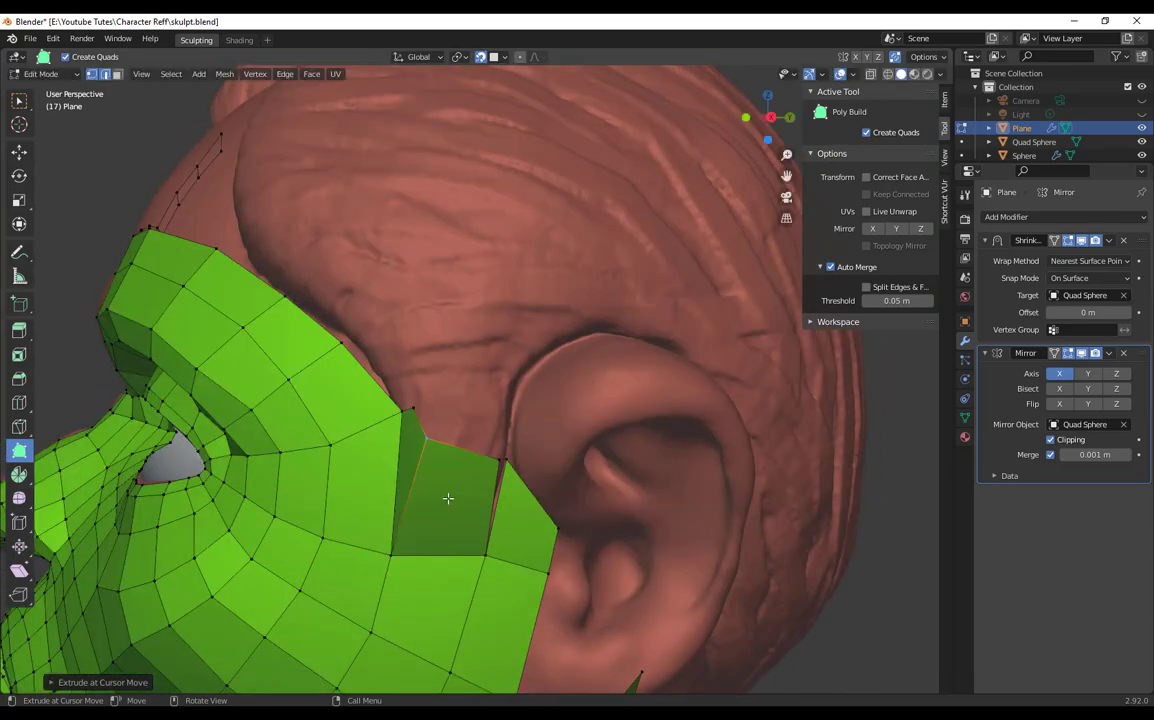
drag(424, 474, 394, 561)
drag(430, 478, 411, 547)
middle_drag(411, 547, 510, 372)
drag(456, 348, 456, 352)
drag(430, 282, 492, 252)
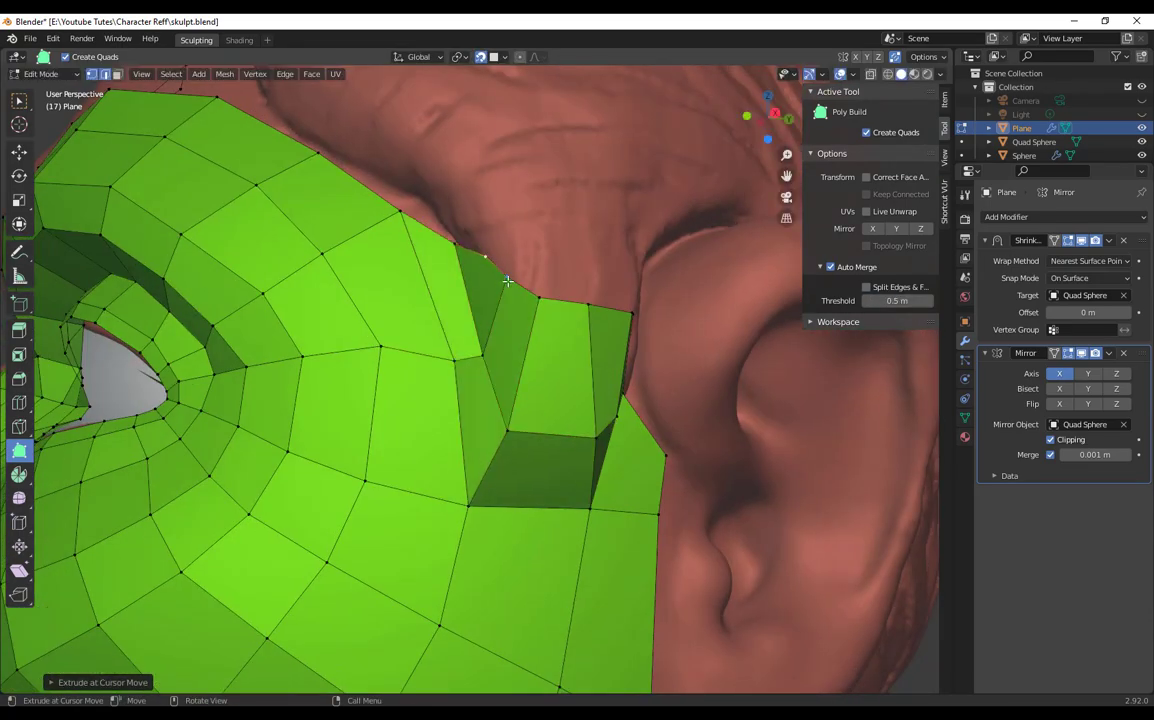
Step: Add faces along the temple's upper edge to join it to the mesh in front of the ear
scroll(500, 290, down, 3)
middle_drag(500, 290, 570, 470)
ctrl+click(541, 348)
scroll(580, 488, up, 6)
scroll(570, 488, down, 8)
middle_drag(370, 490, 461, 515)
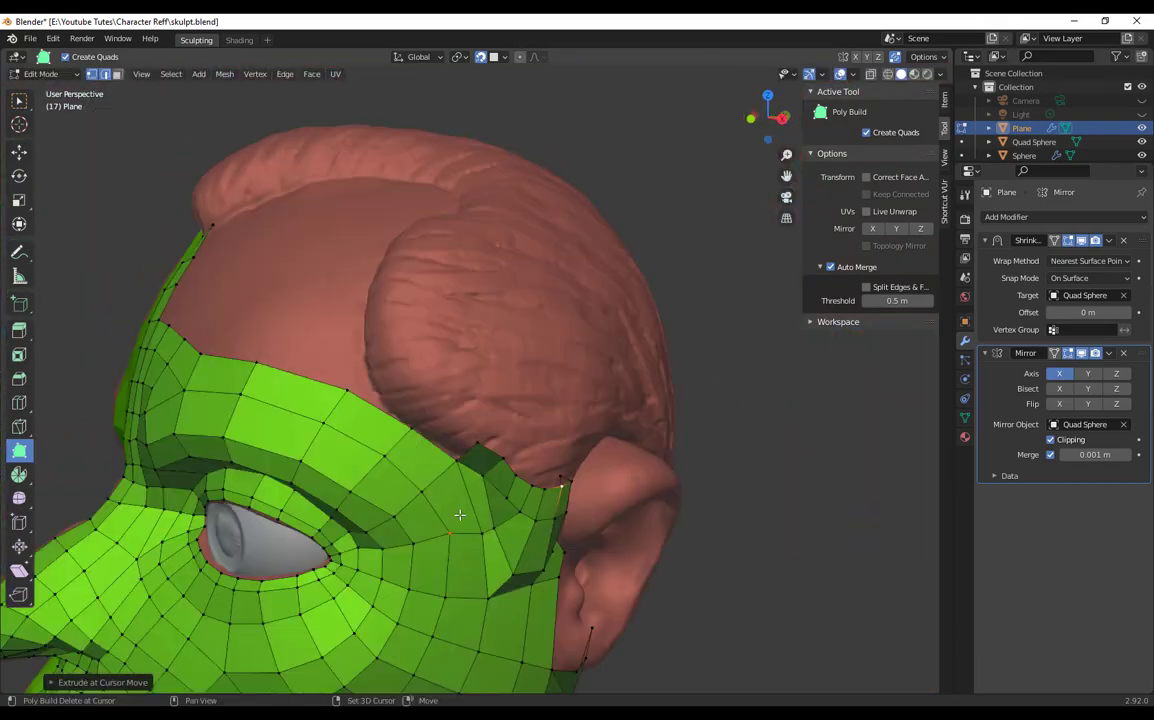
Step: Reposition the temple and upper forehead vertices to even out the quads below the hairline
scroll(461, 515, up, 4)
middle_drag(455, 370, 504, 418)
drag(531, 426, 502, 437)
scroll(502, 430, down, 4)
drag(476, 400, 489, 386)
middle_drag(489, 386, 510, 400)
drag(508, 404, 528, 430)
scroll(460, 385, up, 3)
middle_drag(528, 430, 530, 385)
drag(384, 362, 345, 322)
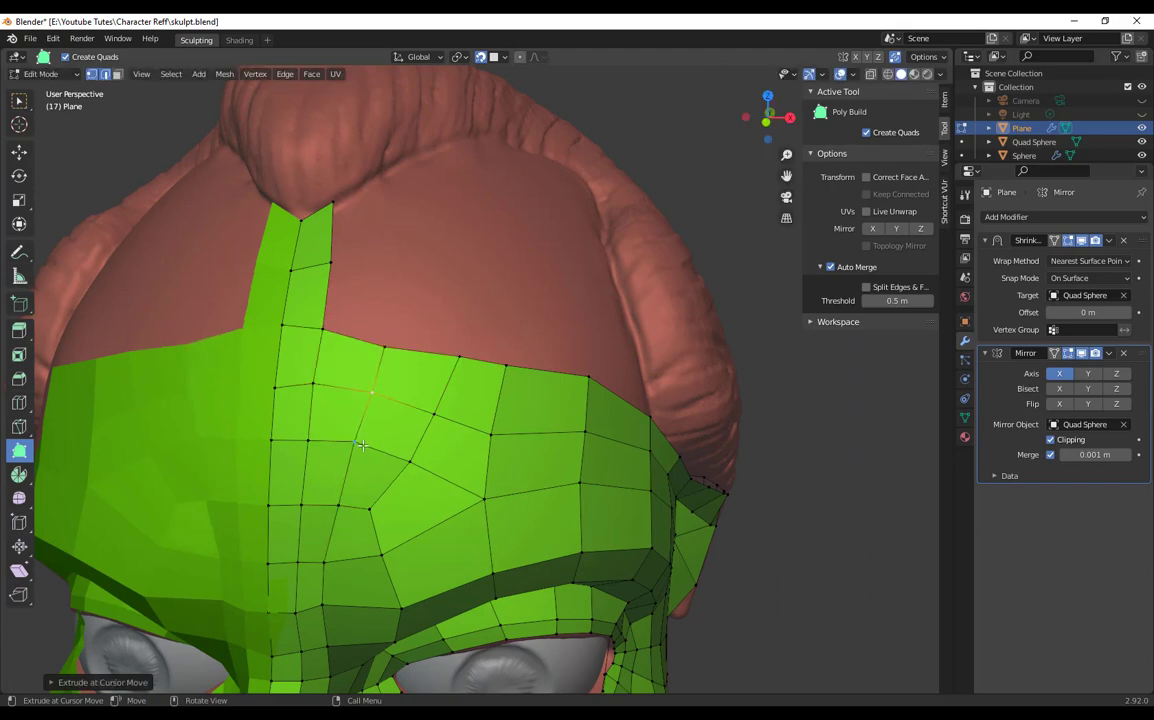
Step: Adjust the forehead vertices and extrude quads upward from the forehead's top edge
middle_drag(360, 330, 362, 400)
drag(354, 386, 476, 366)
drag(478, 396, 515, 380)
middle_drag(515, 382, 430, 350)
drag(402, 390, 568, 405)
middle_drag(560, 405, 535, 440)
drag(508, 430, 358, 328)
Step: Extend the quads beside the central hair peak along the hairline and align the neighbouring forehead vertices
drag(344, 357, 300, 317)
drag(287, 344, 254, 300)
drag(355, 331, 357, 331)
drag(424, 346, 418, 348)
drag(275, 371, 277, 374)
drag(259, 284, 303, 247)
drag(292, 273, 335, 296)
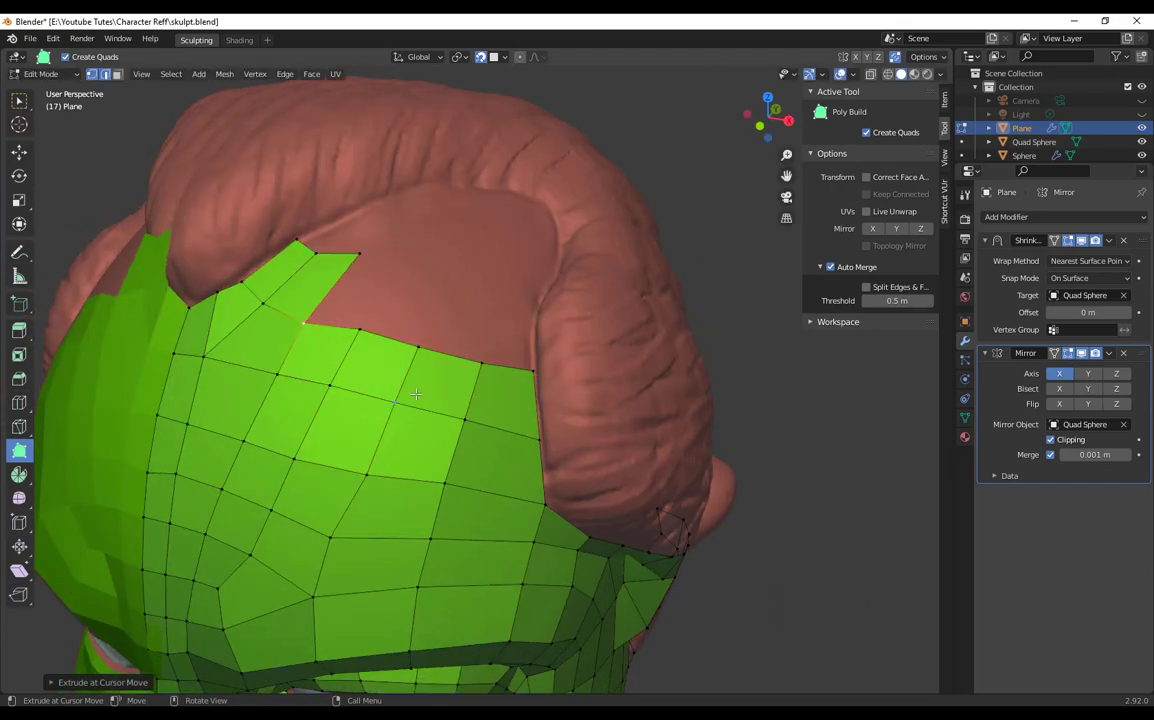
Step: Even out the upper forehead vertices and continue the quad strips along the receding hairline
scroll(416, 394, down, 2)
middle_drag(416, 394, 403, 424)
drag(372, 359, 366, 371)
drag(358, 400, 387, 402)
drag(489, 428, 490, 416)
middle_drag(440, 390, 428, 395)
drag(328, 360, 379, 322)
scroll(350, 350, up, 1)
ctrl+drag(300, 363, 352, 345)
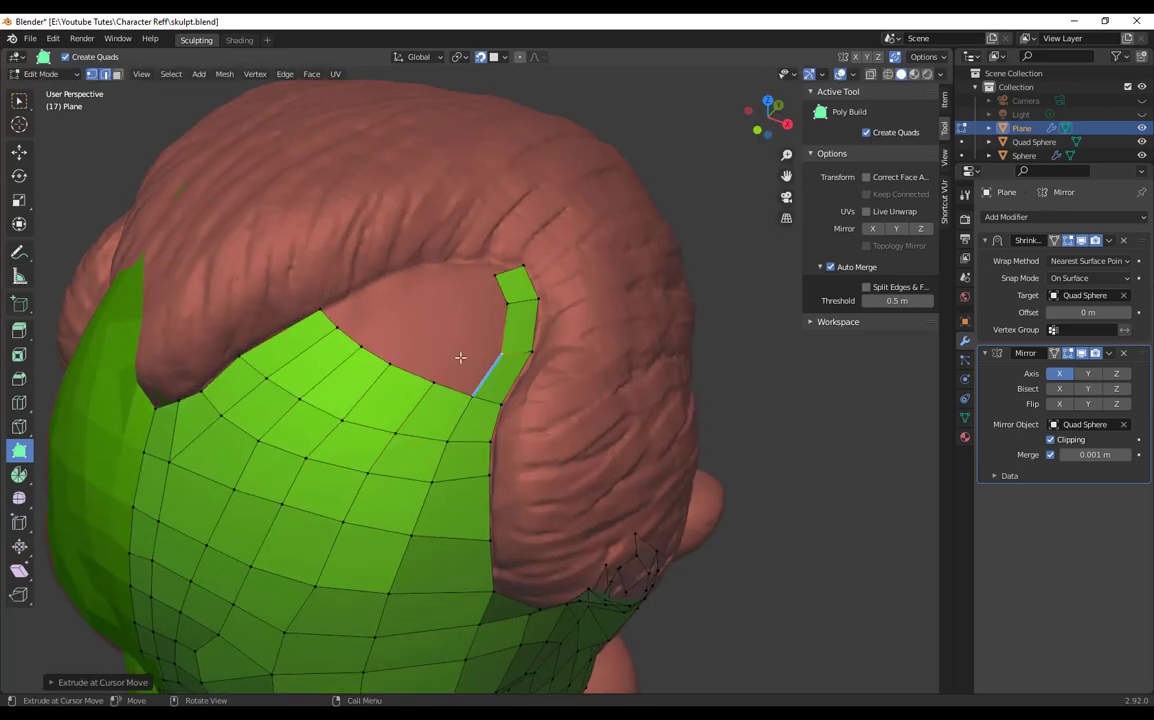
Step: Fill the remaining gap in the receding hairline corner with quads and adjust the surrounding vertices
middle_drag(398, 366, 443, 320)
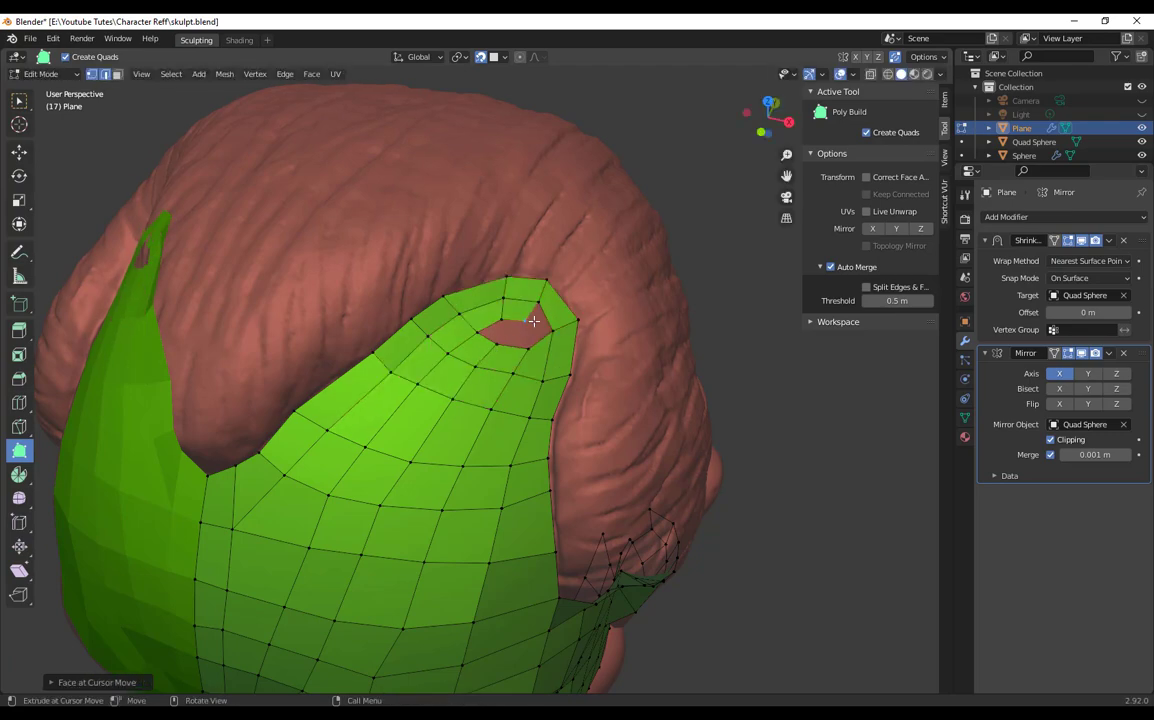
drag(509, 342, 526, 345)
scroll(521, 370, down, 3)
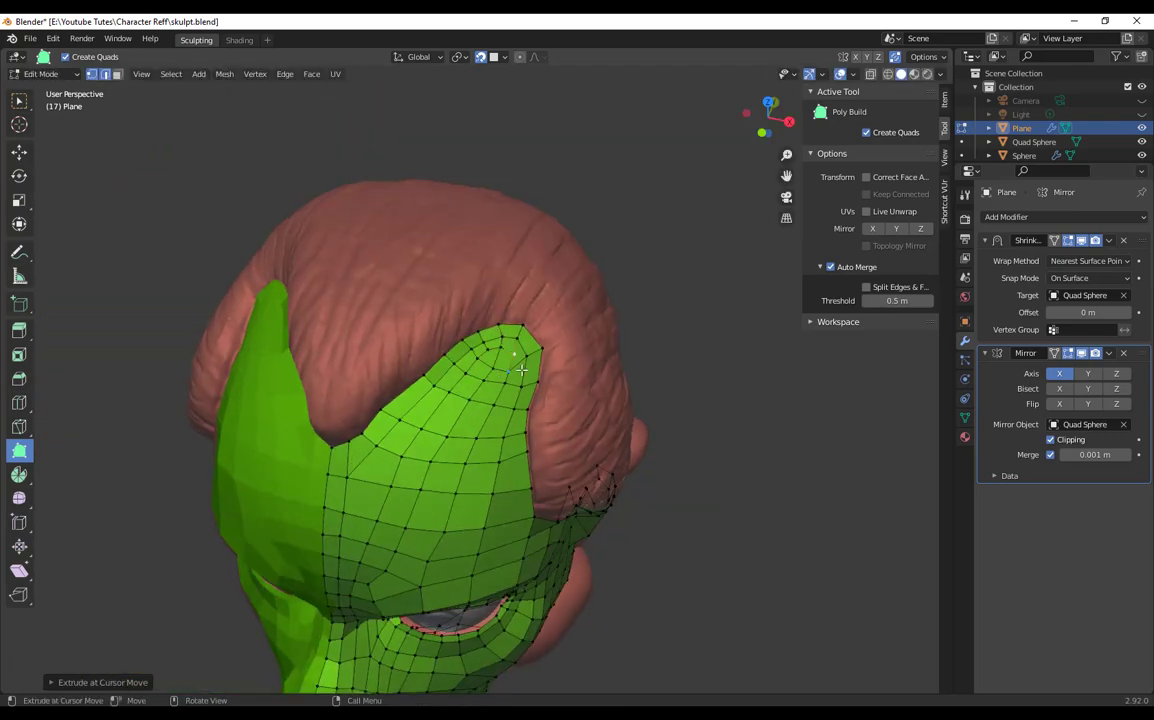
middle_drag(526, 371, 473, 374)
drag(473, 374, 475, 377)
Step: Extrude quads from the front of the neck around onto its side
scroll(500, 420, down, 2)
middle_drag(500, 420, 507, 456)
drag(495, 456, 546, 438)
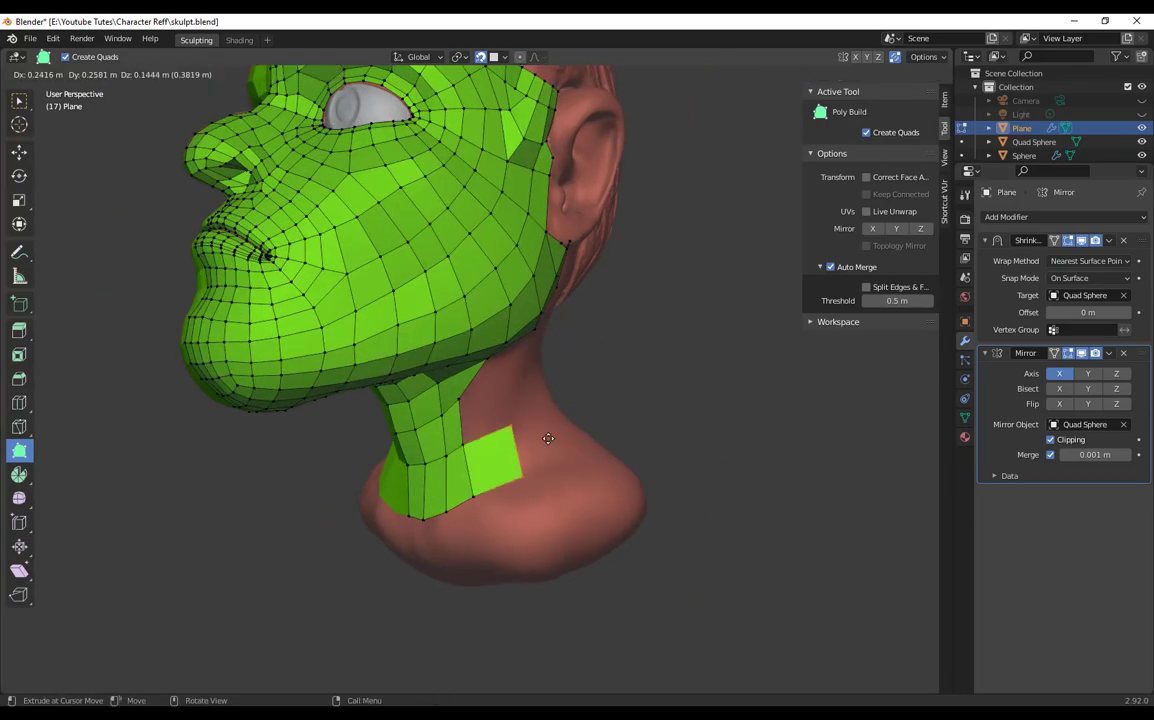
middle_drag(546, 438, 490, 360)
scroll(490, 360, up, 2)
drag(425, 315, 467, 264)
mouse_move(467, 264)
middle_down()
mouse_move(479, 391)
mouse_move(430, 480)
middle_up()
drag(430, 480, 494, 482)
scroll(470, 400, up, 2)
Step: Extend a row of quads along the base of the neck towards the back and adjust its vertices
mouse_move(470, 400)
middle_down()
mouse_move(461, 343)
mouse_move(400, 340)
middle_up()
drag(388, 338, 446, 300)
middle_drag(402, 347, 482, 337)
drag(418, 377, 421, 396)
middle_drag(425, 398, 438, 438)
drag(440, 360, 496, 352)
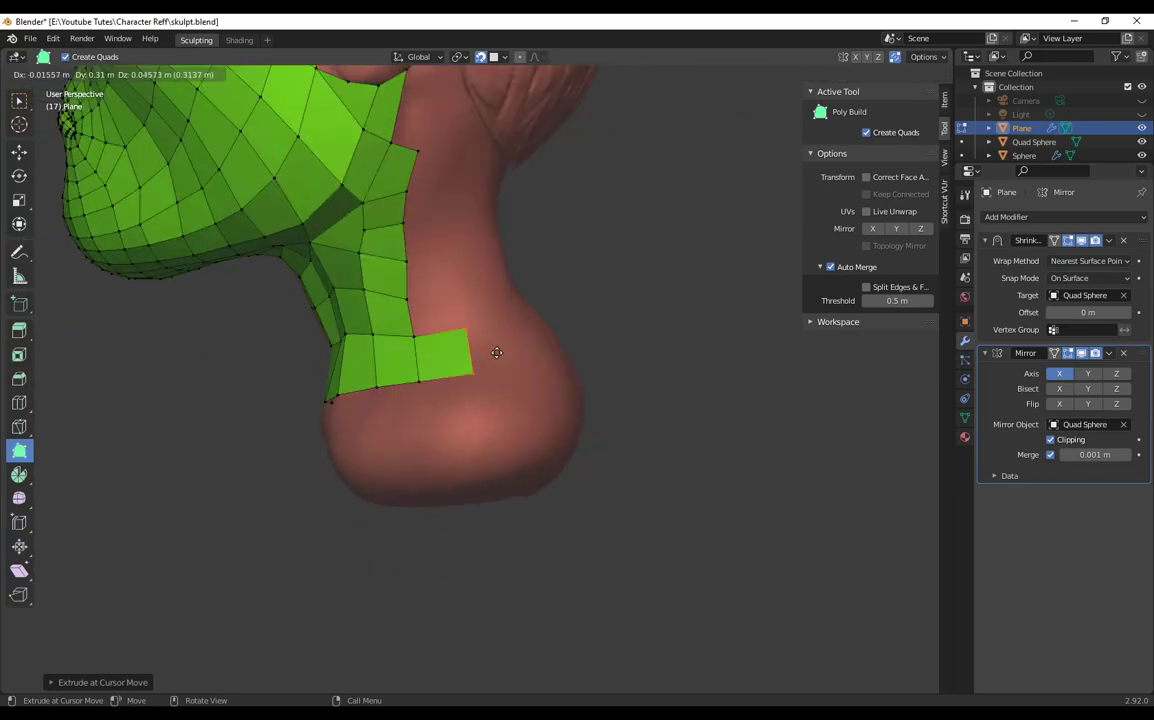
Step: Continue the quad rows across the side of the neck towards the nape
drag(457, 286, 467, 289)
middle_drag(467, 289, 465, 400)
drag(474, 436, 484, 438)
middle_drag(484, 438, 395, 402)
drag(392, 405, 389, 417)
middle_drag(389, 417, 492, 490)
drag(460, 490, 505, 488)
middle_drag(505, 488, 440, 455)
drag(418, 468, 443, 367)
Step: Complete the neck quads at the nape up to the hairline behind the ear and smooth their spacing
middle_drag(443, 367, 500, 376)
ctrl+click(420, 386)
scroll(425, 390, up, 2)
drag(418, 390, 428, 397)
drag(350, 425, 425, 436)
middle_drag(485, 525, 470, 500)
drag(391, 460, 445, 445)
scroll(500, 400, down, 3)
middle_drag(528, 353, 500, 553)
scroll(502, 500, up, 2)
drag(503, 435, 510, 438)
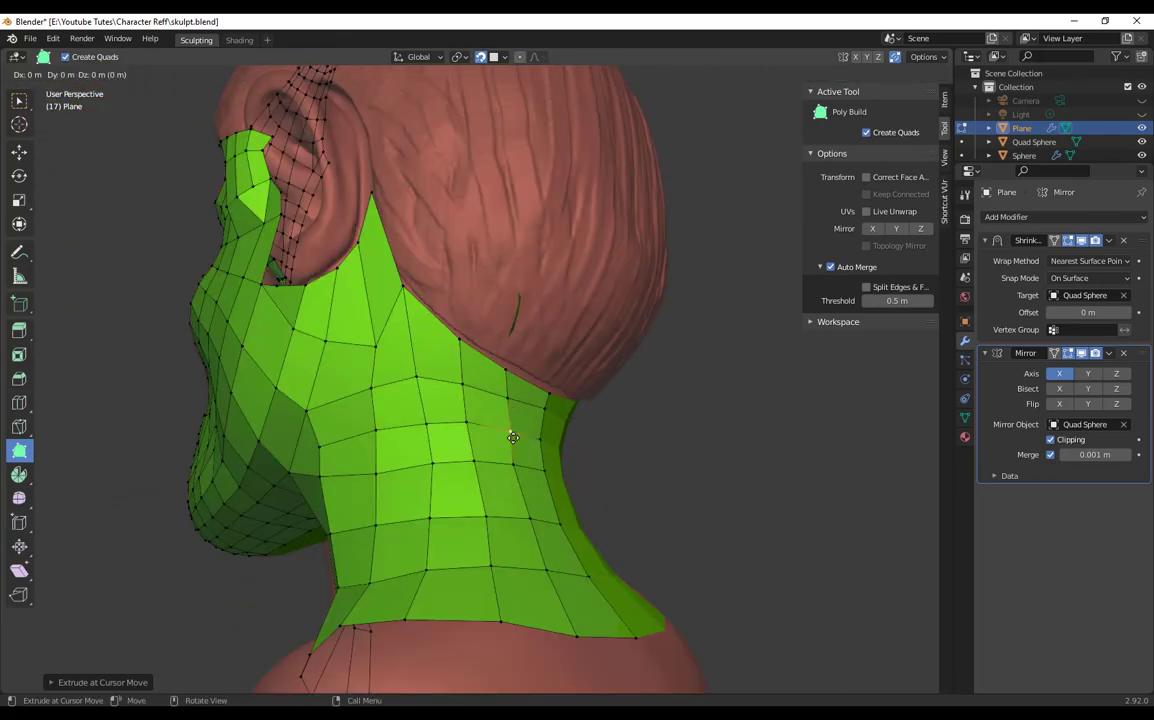
Step: Extrude a strip of quads from the earlobe up along the ear's outer rim
scroll(520, 460, down, 4)
middle_drag(520, 480, 600, 560)
scroll(557, 480, up, 6)
drag(290, 490, 410, 420)
drag(410, 415, 412, 358)
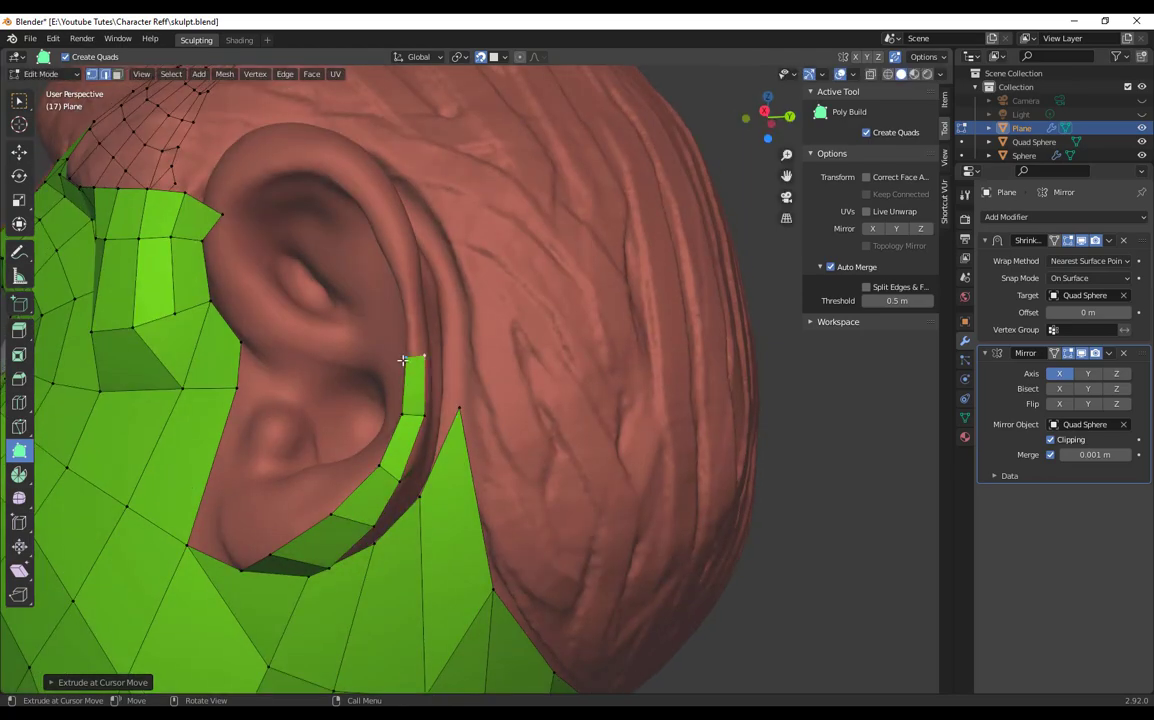
middle_drag(412, 358, 370, 380)
drag(270, 398, 268, 341)
Step: Add quads behind the earlobe and build a second row along the inside of the lower ear rim
middle_drag(268, 341, 322, 543)
scroll(400, 350, up, 3)
drag(425, 350, 462, 286)
scroll(420, 320, down, 2)
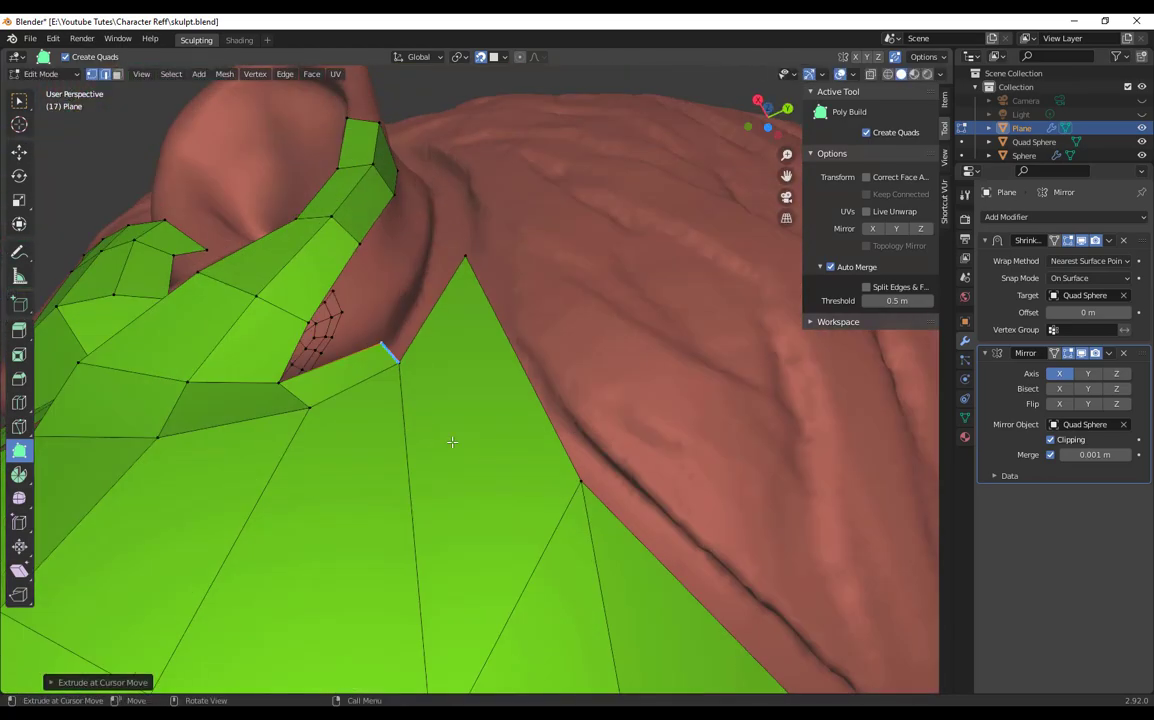
middle_drag(386, 348, 540, 440)
drag(437, 540, 485, 474)
middle_drag(484, 473, 435, 494)
drag(514, 316, 514, 318)
middle_drag(514, 318, 493, 444)
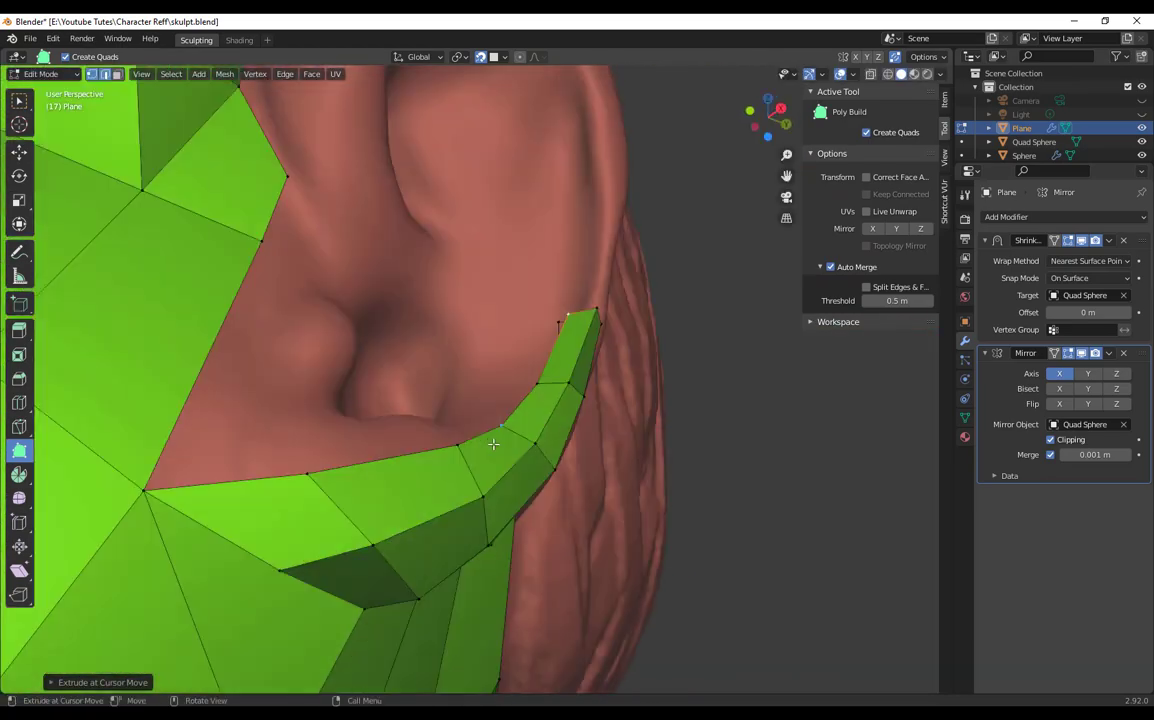
Step: Extend the ear rim's quad rows upward along the back of the ear and adjust their vertices
drag(397, 443, 397, 443)
scroll(384, 412, up, 2)
middle_drag(397, 443, 459, 387)
scroll(386, 368, down, 4)
scroll(459, 387, up, 3)
drag(452, 388, 484, 368)
middle_drag(484, 368, 624, 400)
middle_drag(540, 366, 623, 484)
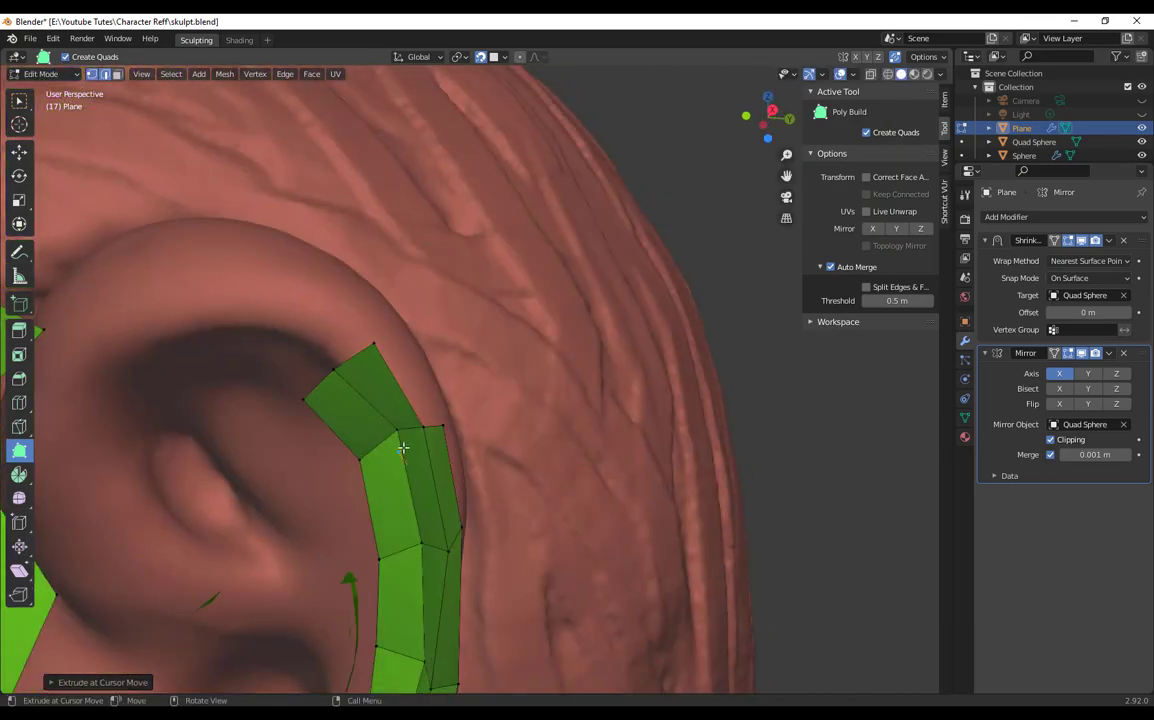
Step: Extend the ear rim's quads over the top of the ear and adjust the vertices along the inner edge
middle_drag(401, 447, 385, 480)
drag(385, 480, 368, 477)
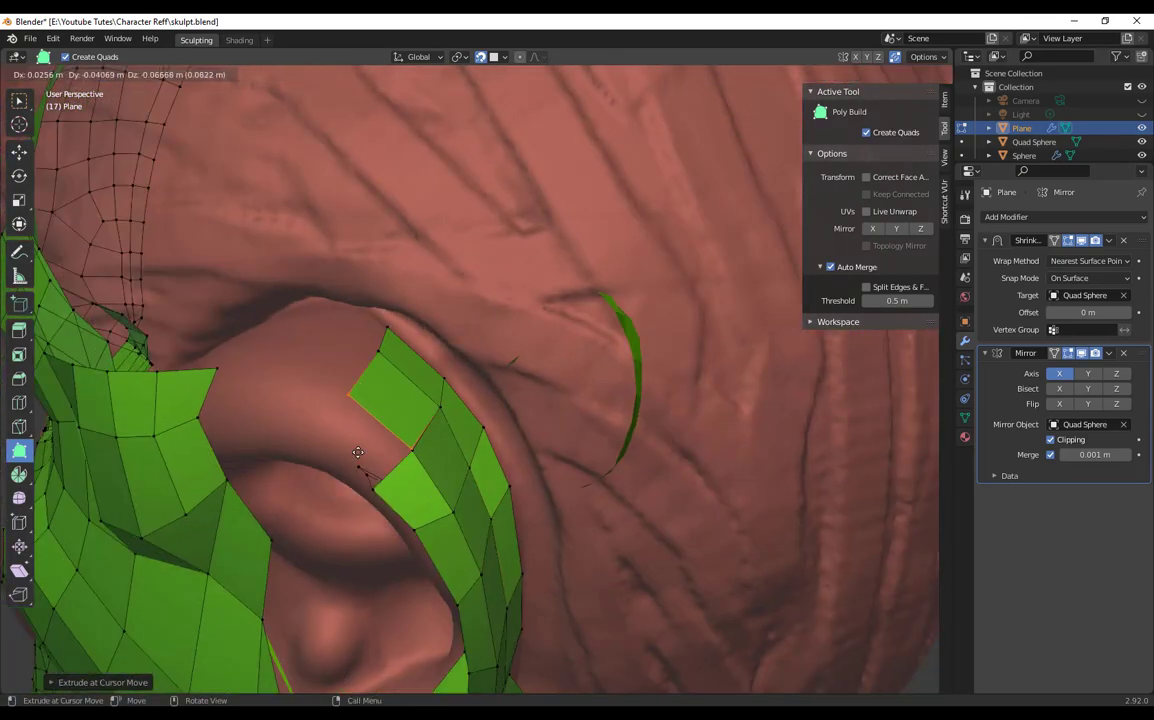
middle_drag(368, 477, 590, 440)
drag(589, 434, 601, 454)
drag(515, 379, 517, 381)
middle_drag(517, 381, 605, 224)
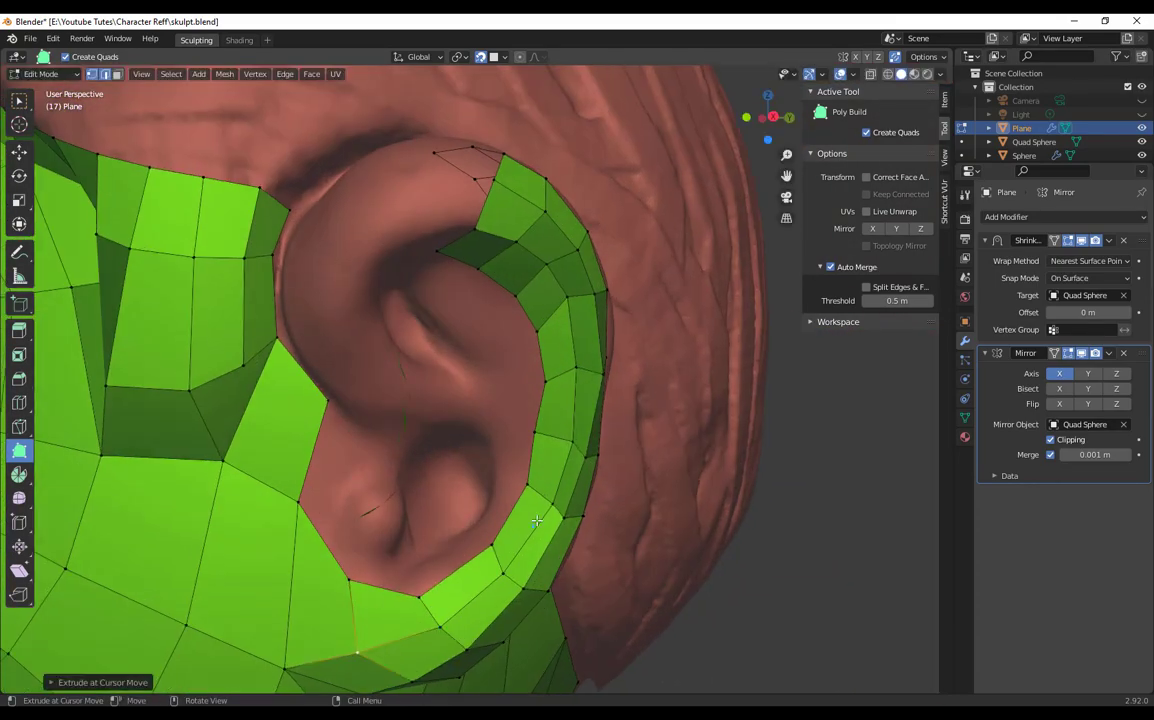
middle_drag(537, 521, 585, 455)
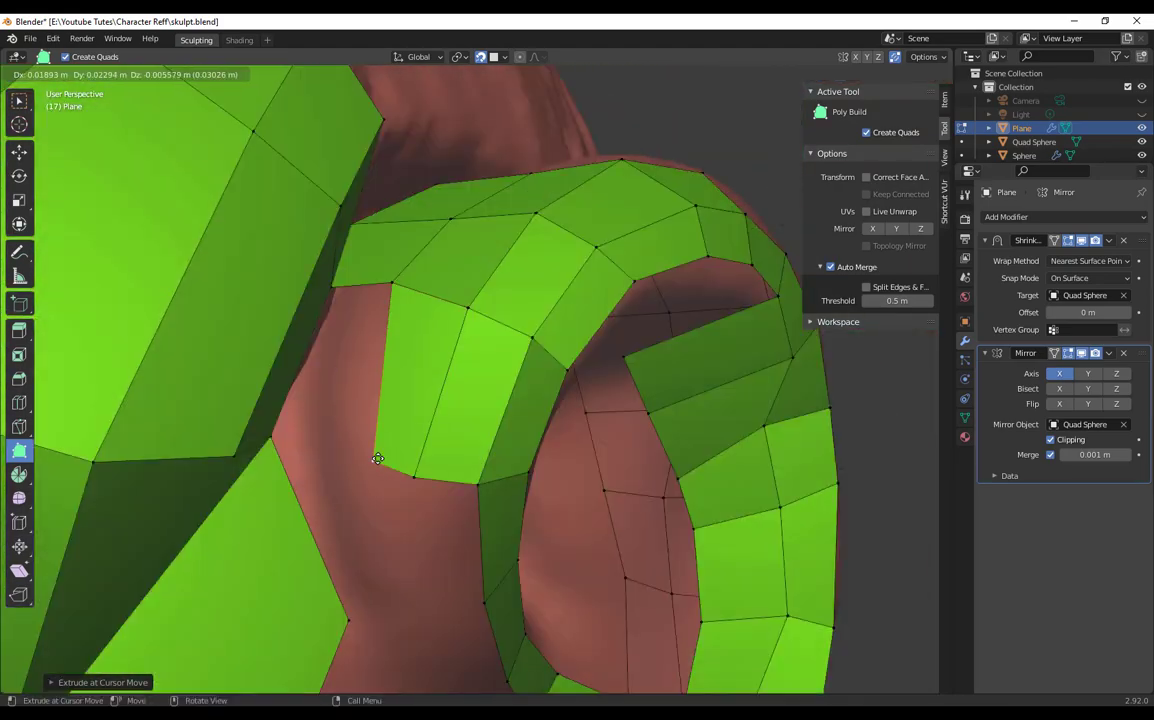
Step: Reshape the rim quads at the upper front of the ear and build them down toward the cheek
drag(378, 459, 375, 460)
middle_drag(375, 460, 330, 400)
drag(330, 400, 278, 386)
middle_drag(278, 386, 487, 492)
key(ctrl+z)
drag(453, 340, 412, 510)
middle_drag(412, 510, 430, 400)
Step: Continue the front rim quads down to the lower ear opening and connect them with the face mesh
drag(405, 385, 463, 432)
drag(425, 350, 480, 420)
mouse_move(480, 420)
middle_down()
mouse_move(477, 438)
mouse_move(510, 466)
mouse_move(495, 430)
middle_up()
drag(495, 425, 502, 420)
middle_drag(502, 420, 455, 500)
drag(448, 507, 482, 560)
middle_drag(482, 560, 572, 520)
scroll(572, 520, down, 4)
drag(412, 392, 399, 407)
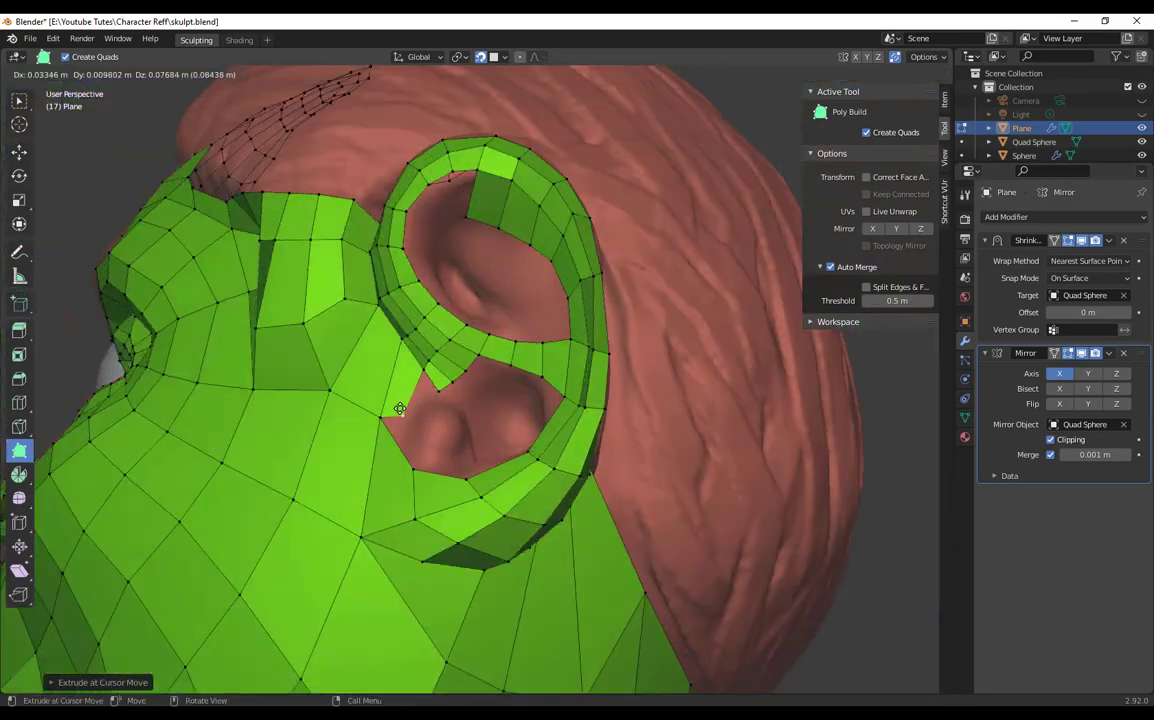
Step: Add and adjust small quads along the front edge of the lower ear opening
mouse_move(399, 407)
middle_down()
mouse_move(486, 432)
mouse_move(549, 469)
mouse_move(412, 425)
middle_up()
drag(412, 425, 397, 410)
scroll(400, 412, down, 5)
middle_drag(400, 412, 463, 433)
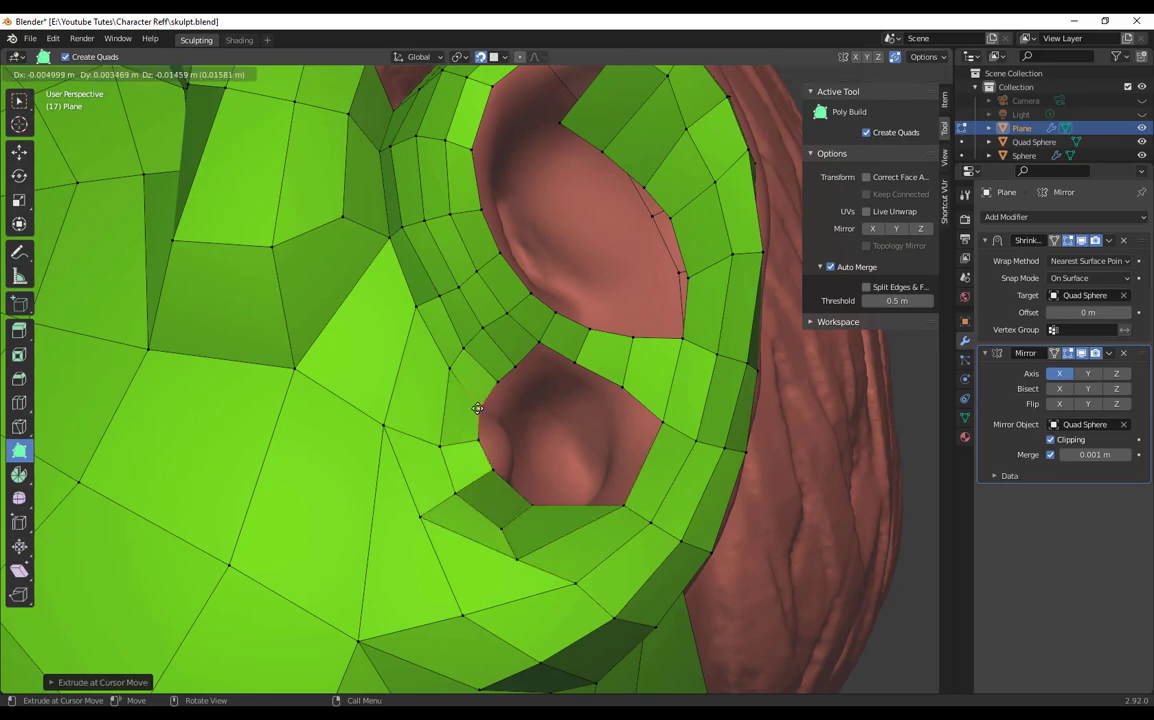
drag(477, 408, 479, 409)
middle_drag(479, 409, 422, 432)
ctrl+drag(420, 436, 426, 444)
scroll(410, 460, up, 4)
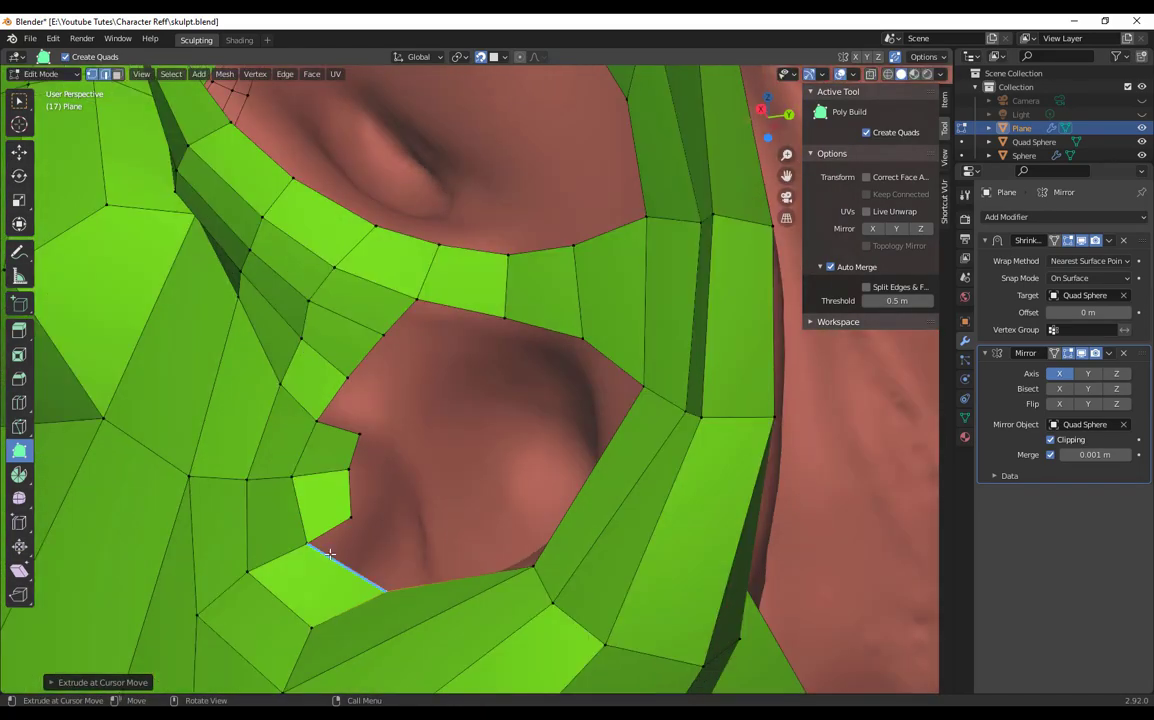
middle_drag(329, 553, 436, 588)
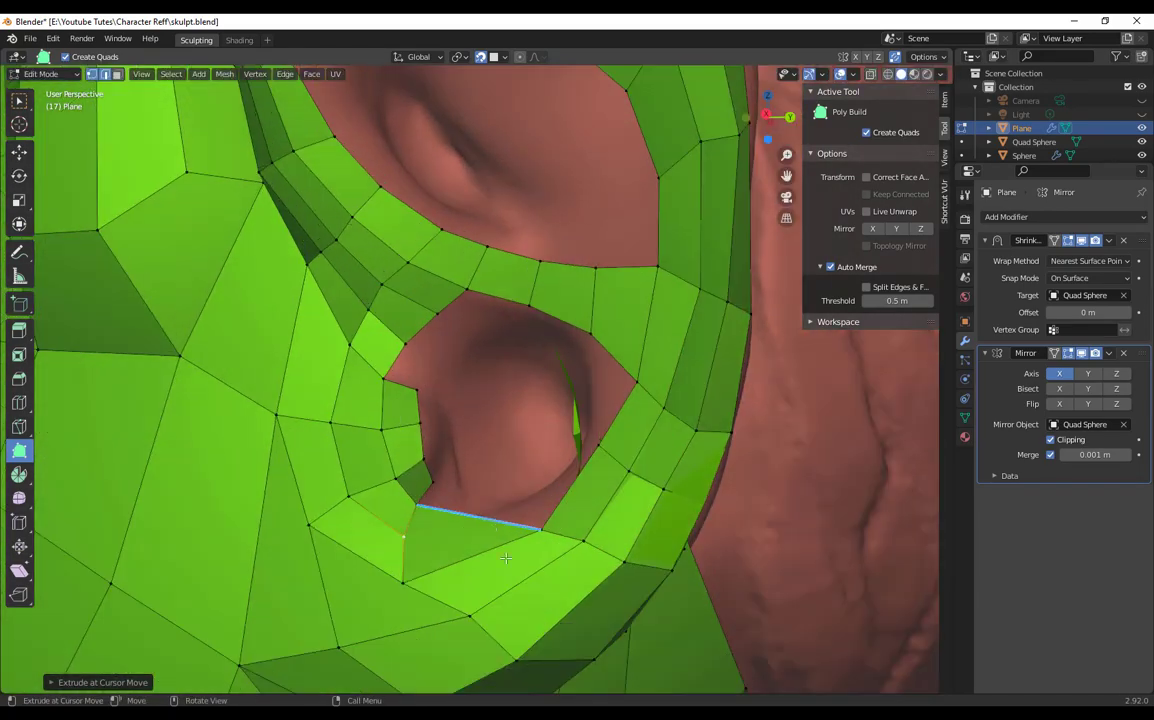
Step: Delete the stretched face below the ear opening and cut an edge loop through the neighbouring quads
key(shift+space)
click(466, 529)
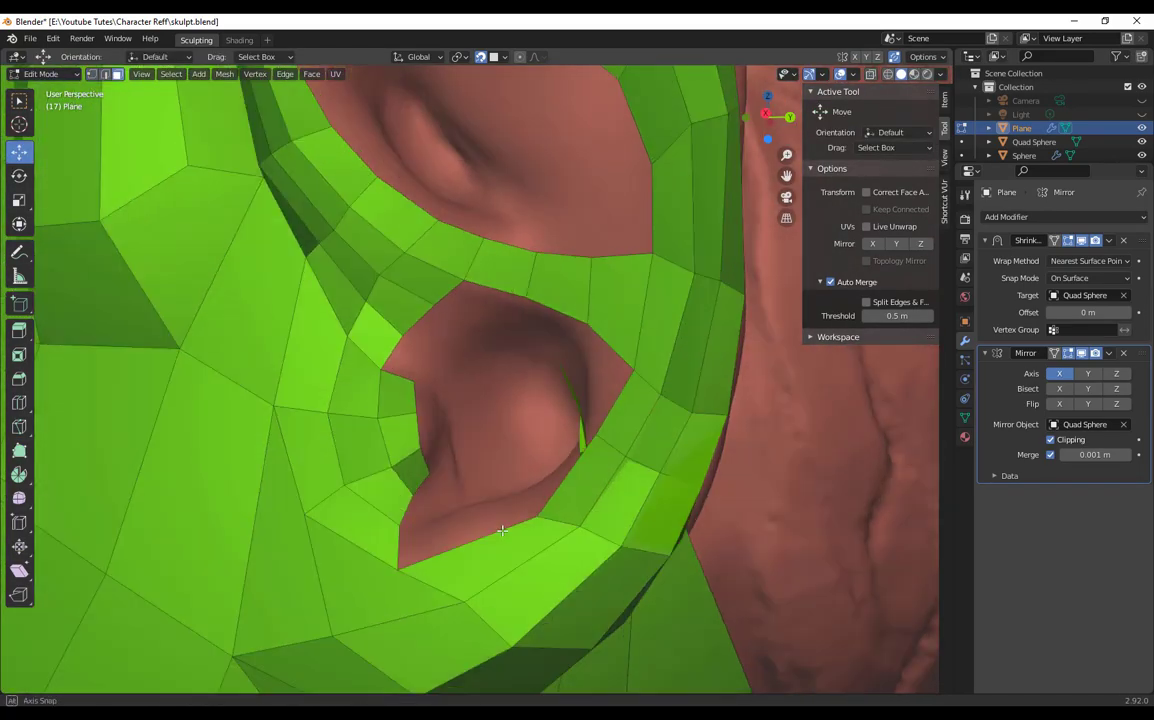
middle_drag(502, 530, 540, 524)
key(shift+space)
scroll(600, 515, down, 3)
key(ctrl+r)
drag(422, 462, 417, 474)
Step: Select and delete the unwanted geometry on the back side of the ear
middle_drag(417, 474, 171, 444)
scroll(490, 535, down, 4)
key(shift+space)
key(g)
middle_drag(394, 432, 493, 405)
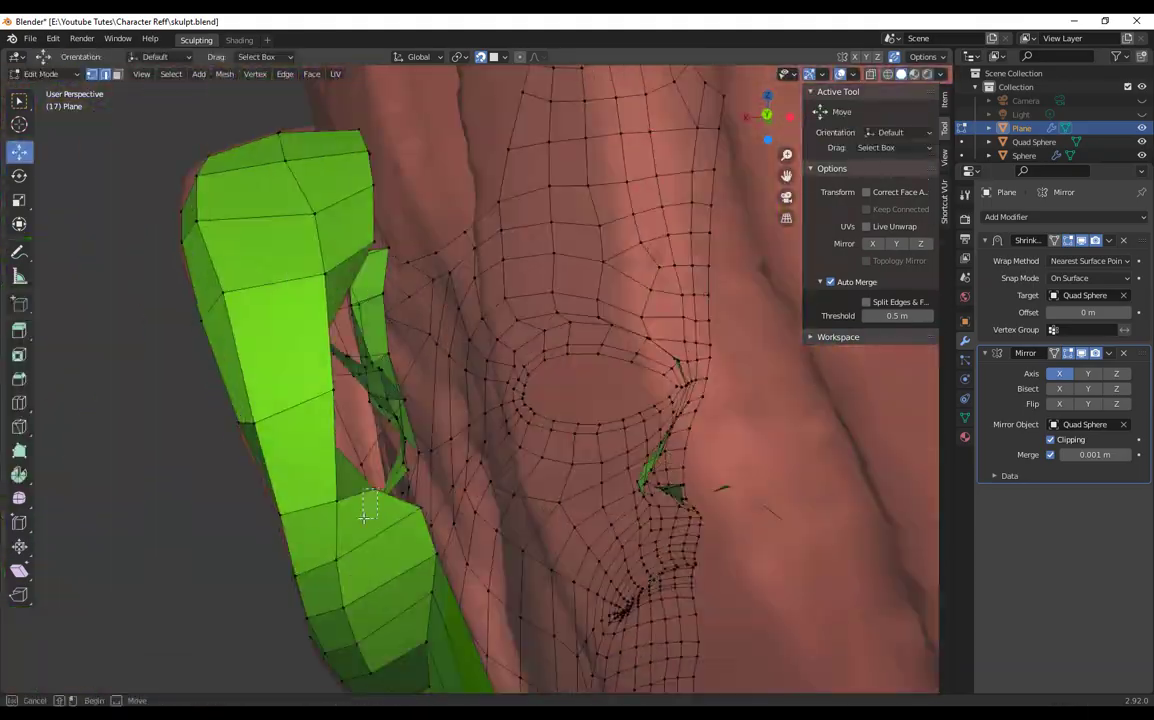
middle_drag(364, 518, 729, 474)
key(shift+space)
ctrl+click(625, 402)
key(n)
middle_drag(737, 407, 600, 330)
key(x)
click(551, 307)
key(shift+space)
key(g)
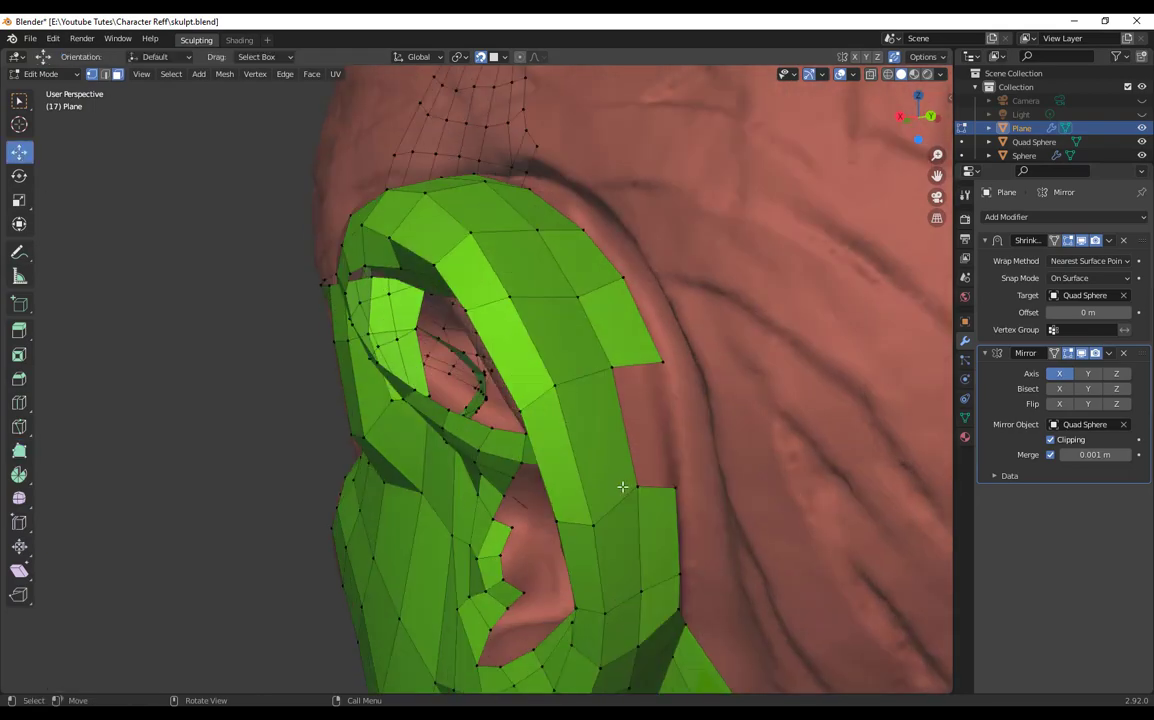
Step: Extrude a row of quads along the forehead hairline from the centre toward the temple with Poly Build
key(shift+space)
middle_drag(622, 487, 625, 406)
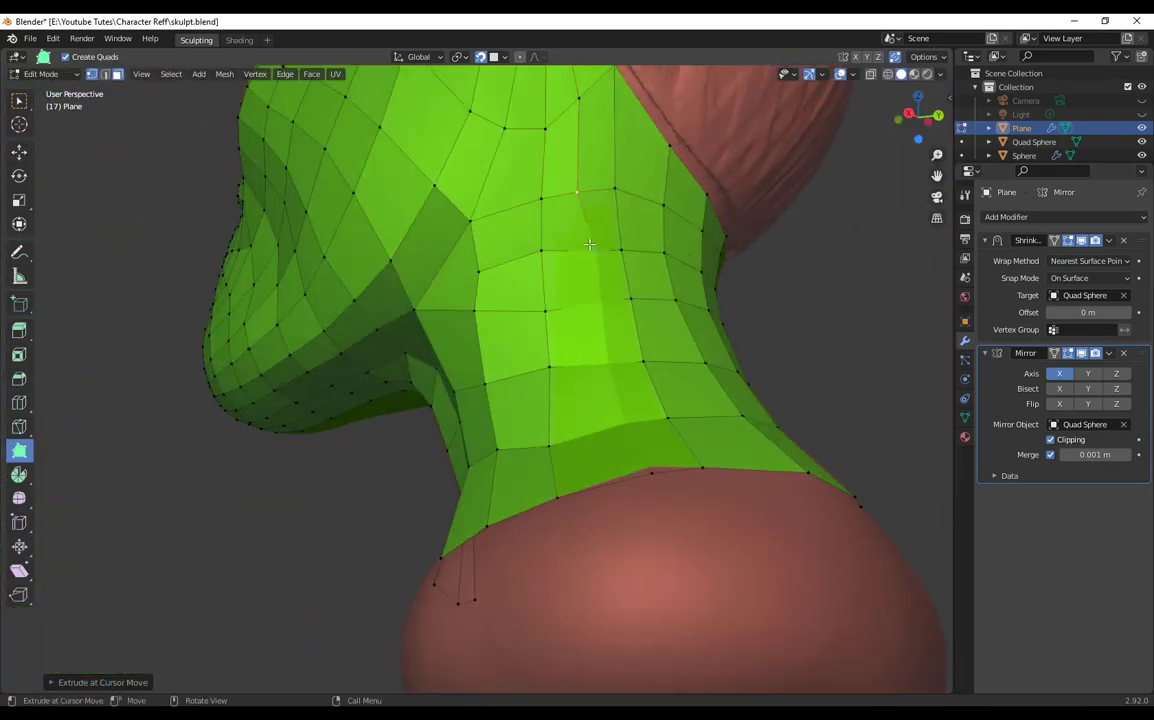
middle_drag(590, 244, 498, 512)
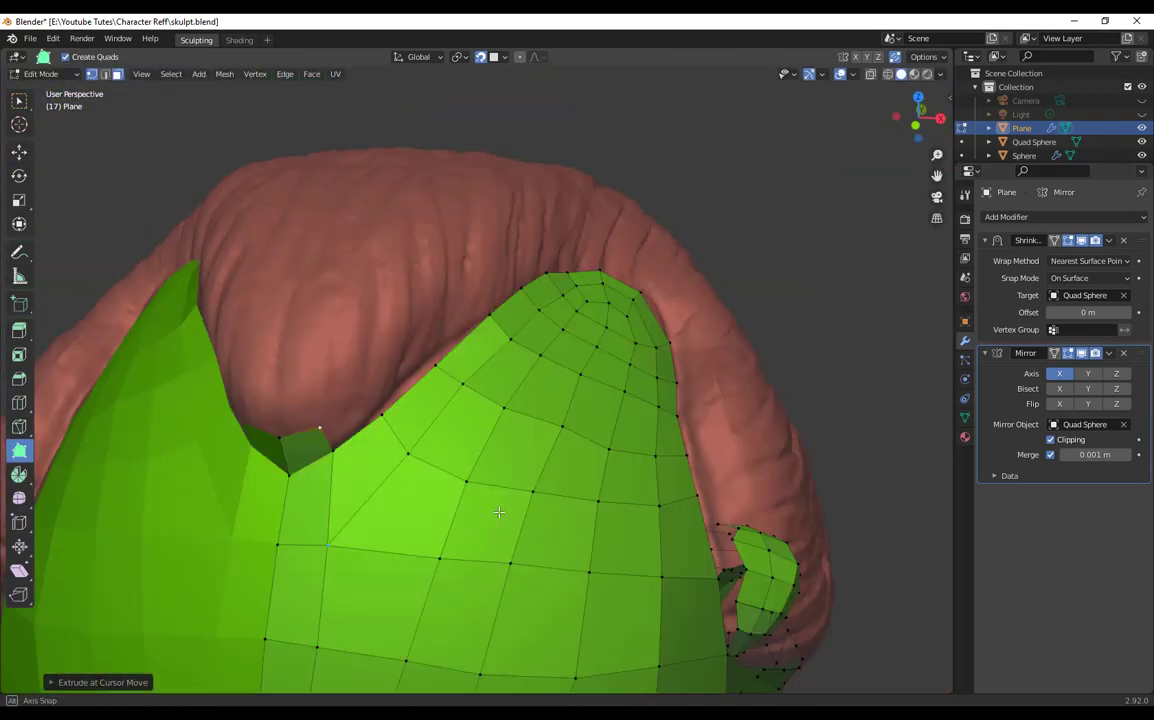
scroll(480, 470, up, 2)
drag(300, 365, 458, 248)
middle_drag(500, 290, 531, 343)
scroll(531, 343, up, 3)
drag(300, 364, 410, 306)
drag(420, 309, 530, 277)
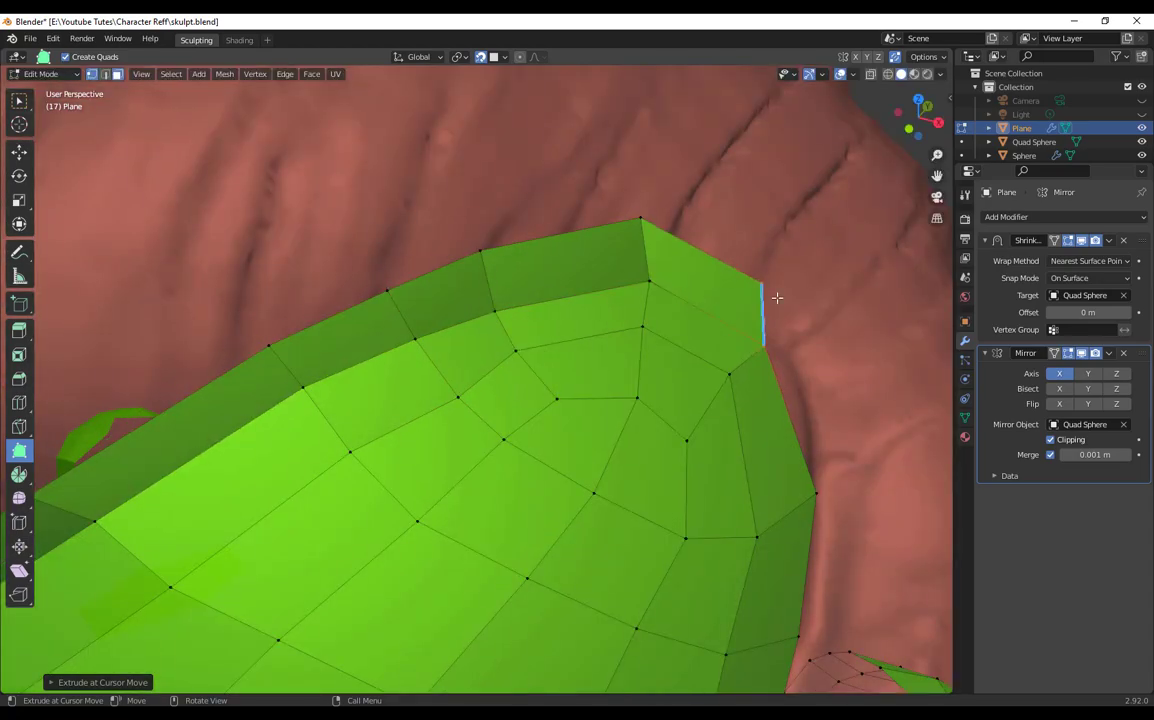
Step: Carry the hairline row around the temple peak and begin it above the side of the face
middle_drag(777, 298, 700, 290)
drag(750, 250, 782, 232)
middle_drag(782, 300, 330, 440)
scroll(694, 333, down, 5)
drag(272, 416, 293, 384)
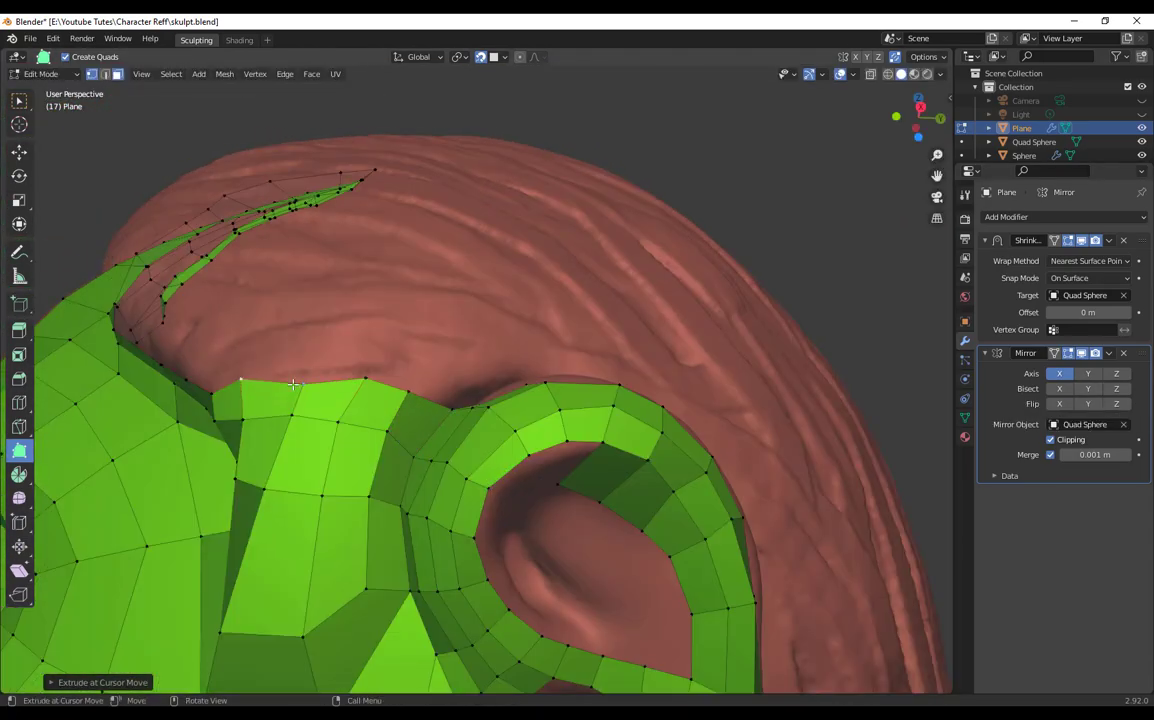
Step: Extend the hairline quads above the temple toward the ear and align their vertices
scroll(293, 384, down, 4)
middle_drag(293, 384, 480, 415)
drag(490, 415, 515, 390)
middle_drag(515, 390, 610, 385)
drag(612, 382, 627, 366)
scroll(660, 362, up, 3)
middle_drag(713, 358, 675, 345)
ctrl+drag(672, 345, 684, 323)
Step: Add another row of quads around the hairline's temple corner
middle_drag(684, 323, 480, 345)
drag(425, 330, 399, 304)
middle_drag(399, 304, 520, 300)
drag(515, 300, 490, 280)
middle_drag(490, 280, 540, 220)
drag(440, 315, 366, 340)
middle_drag(420, 320, 330, 350)
Step: Extrude quads from the central forehead hairline up onto the front of the hair
drag(290, 396, 309, 321)
drag(284, 366, 246, 352)
drag(278, 336, 330, 203)
drag(288, 275, 250, 237)
drag(356, 350, 348, 306)
middle_drag(438, 211, 300, 215)
drag(245, 222, 258, 186)
drag(285, 198, 309, 196)
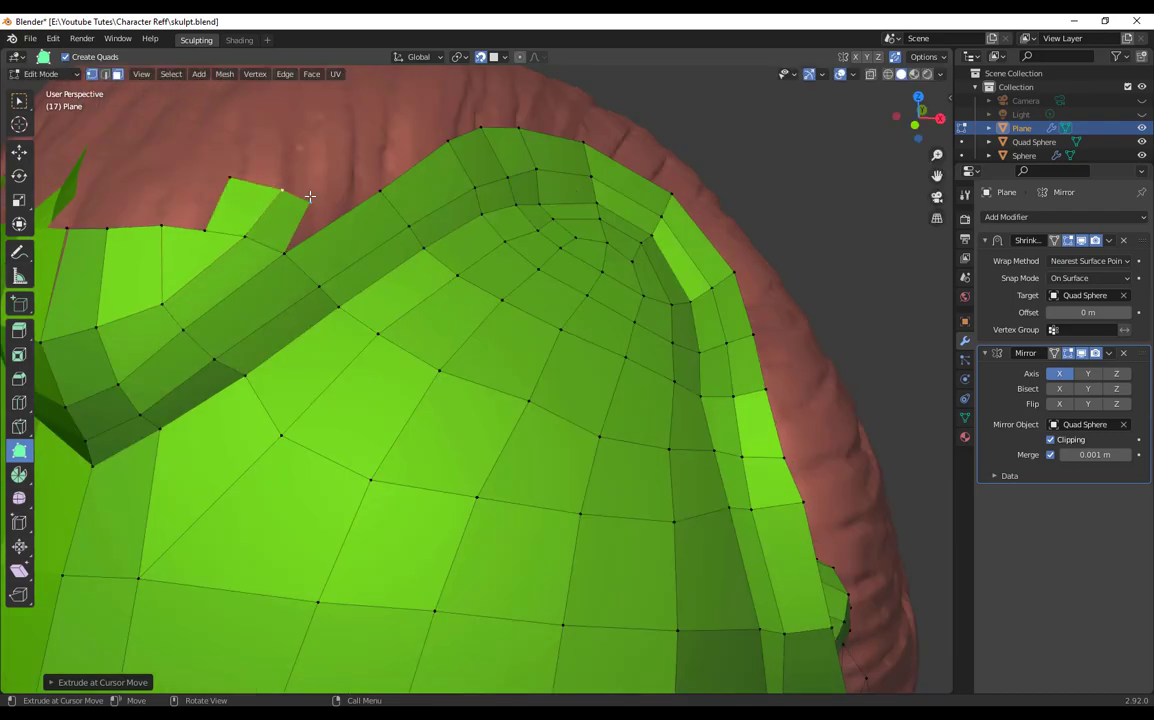
Step: Build a further row of quads up the front of the hair above the forehead
middle_drag(309, 196, 440, 285)
middle_drag(402, 220, 400, 300)
drag(309, 368, 309, 298)
drag(330, 335, 368, 330)
middle_drag(376, 343, 420, 325)
drag(400, 345, 436, 340)
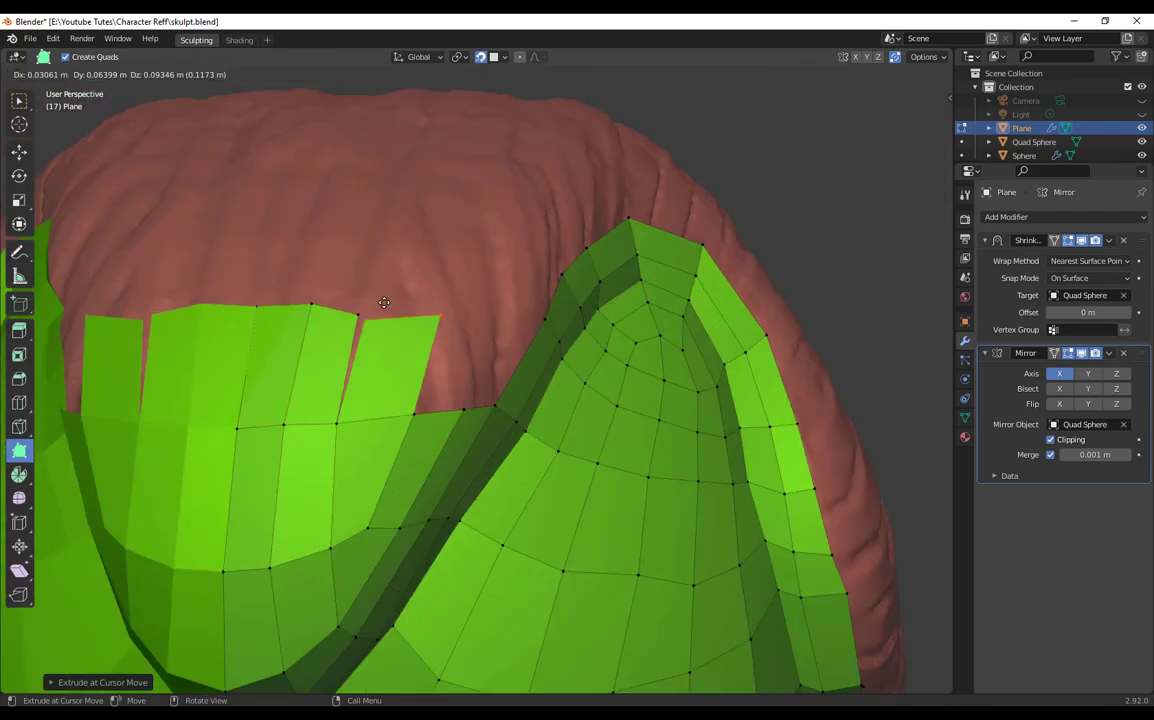
middle_drag(436, 340, 343, 379)
drag(343, 360, 375, 370)
Step: Close the gaps in the upper hair row and extend it toward the temple corner
middle_drag(375, 370, 350, 350)
scroll(350, 350, up, 2)
drag(120, 274, 175, 210)
ctrl+click(249, 229)
ctrl+click(310, 267)
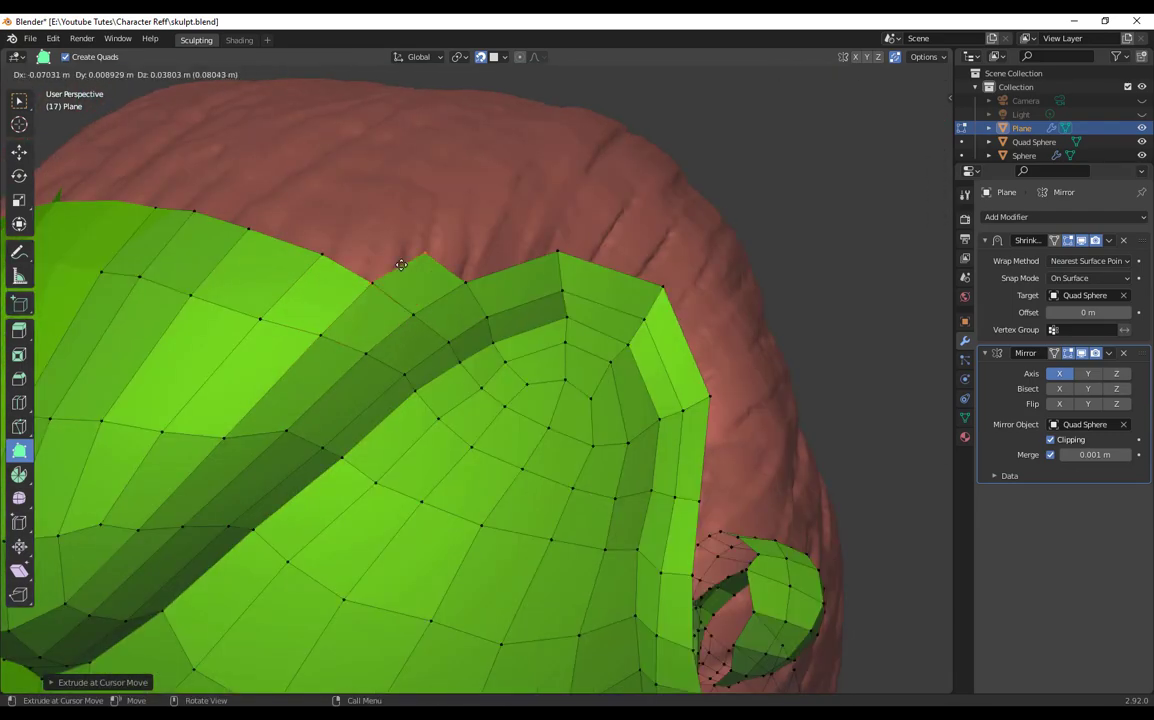
drag(401, 265, 387, 274)
Step: Extrude more quads across the top front of the hair and align their vertices
middle_drag(387, 274, 410, 320)
drag(530, 322, 485, 275)
drag(497, 262, 436, 219)
drag(420, 268, 359, 337)
middle_drag(413, 230, 530, 265)
drag(530, 265, 543, 283)
middle_drag(543, 283, 470, 350)
Step: Wrap the hair quads around the temple corner onto the side of the head
drag(590, 421, 578, 429)
drag(364, 245, 368, 247)
middle_drag(420, 320, 330, 290)
drag(500, 350, 545, 345)
drag(490, 275, 535, 250)
middle_drag(492, 273, 560, 340)
drag(553, 345, 561, 354)
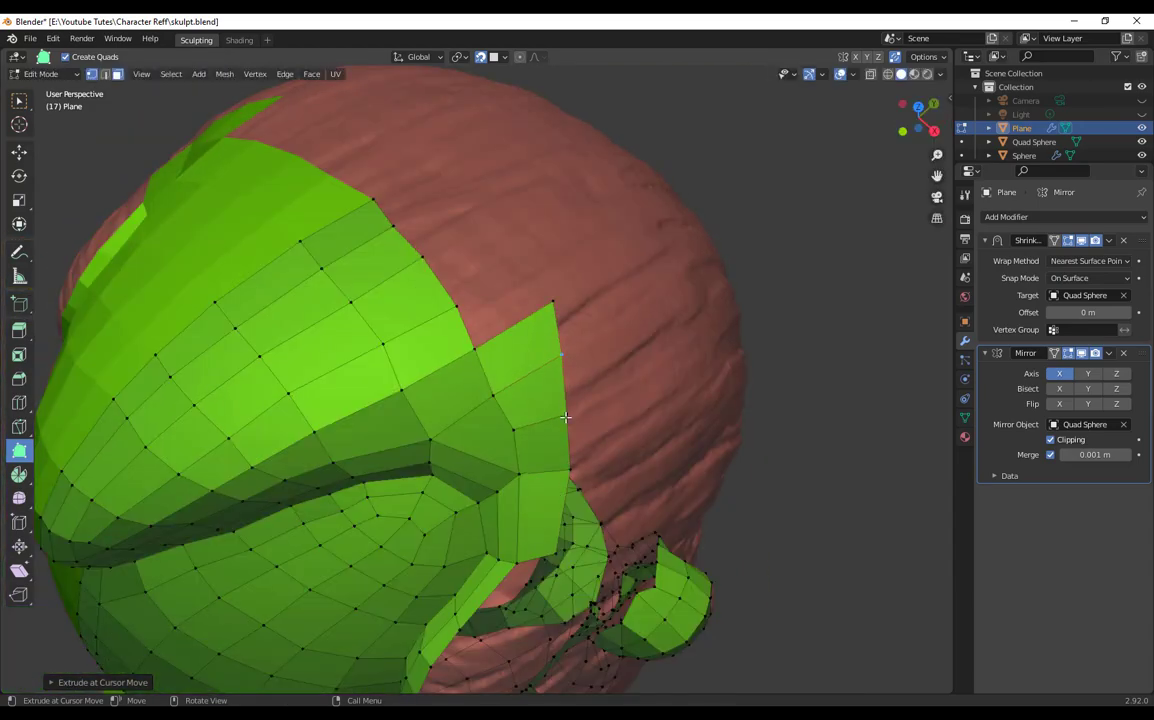
Step: Continue the outer hair row down the side of the head toward the top of the ear
drag(508, 208, 510, 207)
middle_drag(590, 290, 620, 180)
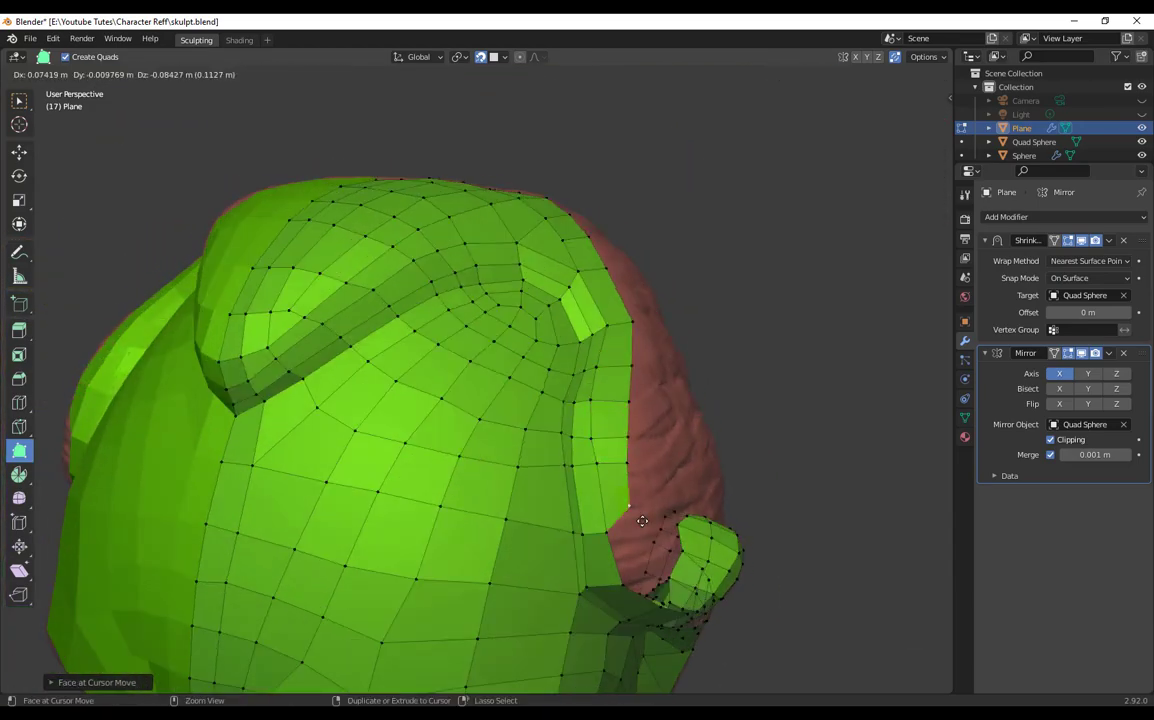
drag(642, 521, 640, 520)
mouse_move(640, 520)
middle_down()
mouse_move(585, 490)
mouse_move(555, 485)
mouse_move(528, 502)
mouse_move(396, 476)
middle_up()
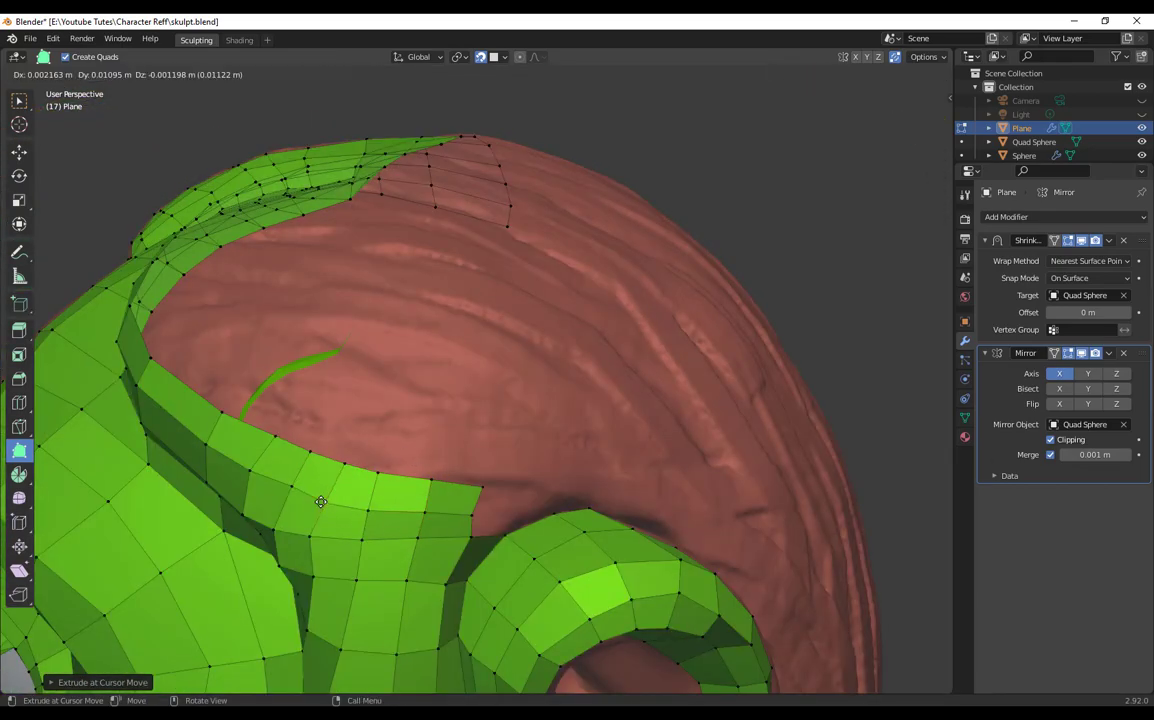
Step: Add a strip of quads behind the ear, joining the hair row to the nape mesh
middle_drag(321, 502, 500, 582)
ctrl+click(461, 491)
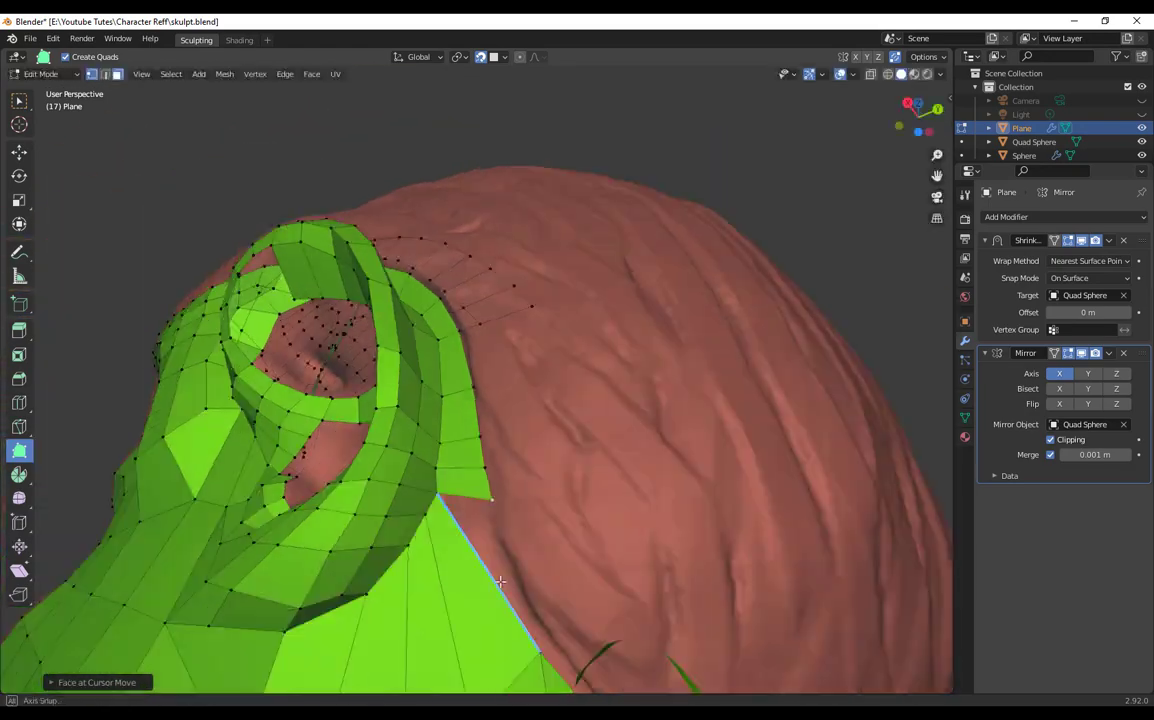
drag(465, 498, 479, 507)
middle_drag(479, 507, 545, 528)
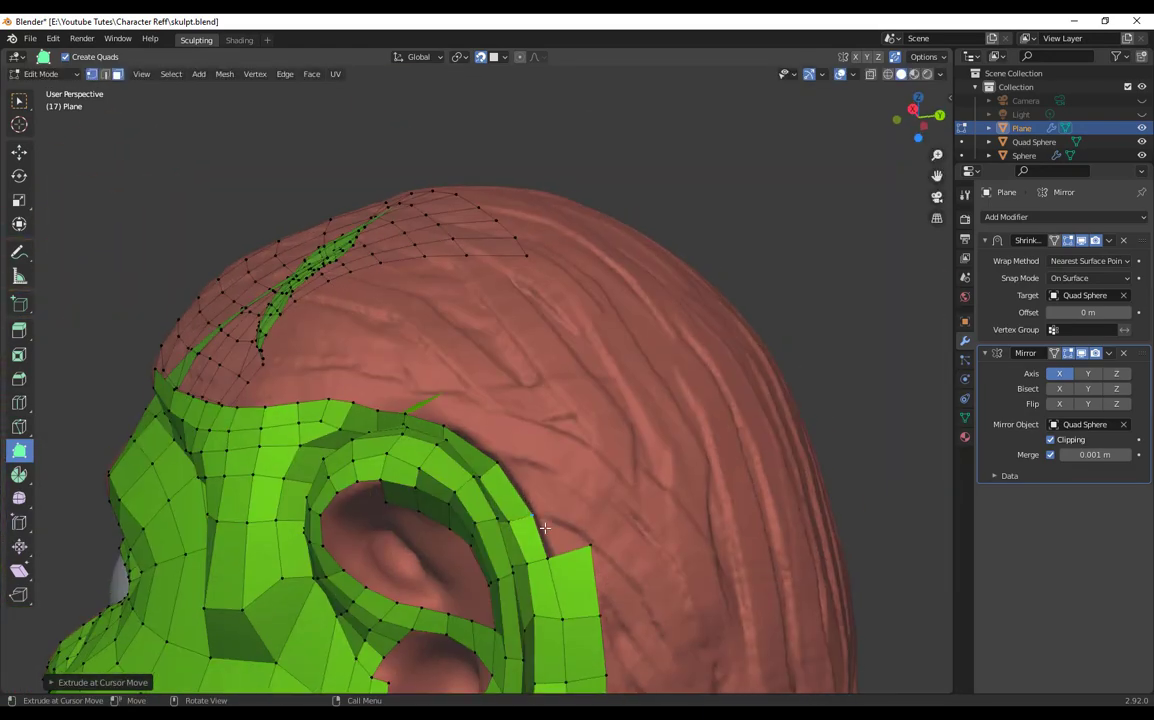
Step: Adjust the quads above the ear and add a second column behind it
middle_drag(510, 426, 430, 448)
drag(430, 448, 412, 443)
middle_drag(412, 443, 460, 440)
drag(460, 440, 425, 438)
middle_drag(425, 438, 520, 535)
drag(520, 535, 546, 553)
middle_drag(546, 553, 559, 437)
Step: Extend the upper side hair quads and bridge them down to the row above the ear
drag(559, 437, 600, 355)
middle_drag(600, 355, 534, 321)
drag(534, 321, 603, 370)
middle_drag(603, 370, 385, 545)
drag(385, 545, 373, 572)
middle_drag(373, 572, 400, 390)
drag(400, 390, 424, 455)
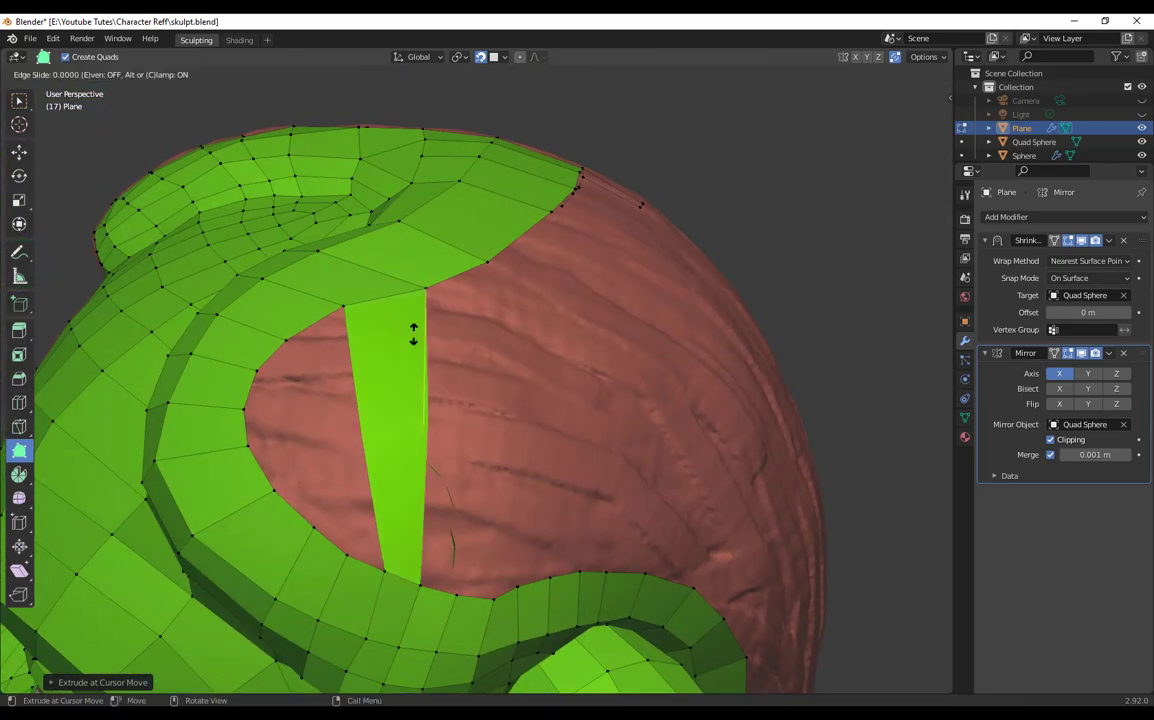
Step: Subdivide the bridging strip with loop cuts and add quads inward from it
ctrl+click(355, 381)
ctrl+click(335, 415)
middle_drag(416, 430, 405, 390)
ctrl+click(368, 402)
ctrl+drag(437, 484, 443, 491)
Step: Extend quads inward from the bridging strip to fill most of the opening in the side hair
drag(443, 376, 400, 388)
middle_drag(400, 388, 454, 362)
drag(454, 362, 458, 368)
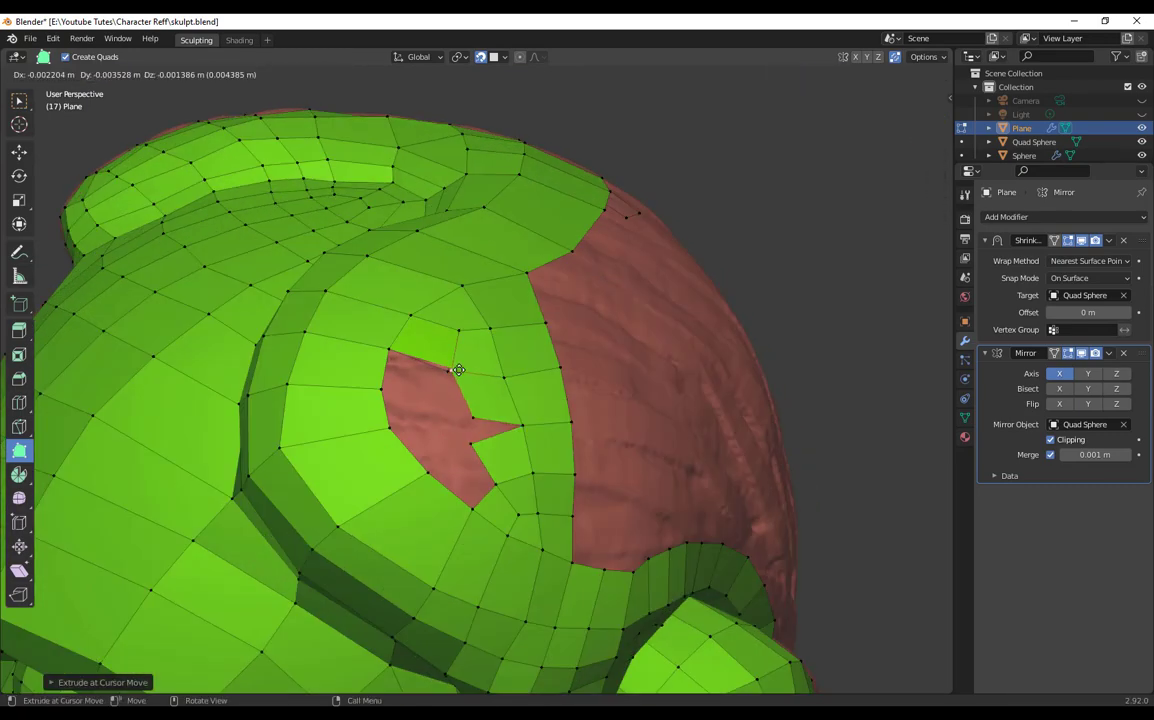
middle_drag(458, 368, 547, 450)
drag(547, 462, 551, 457)
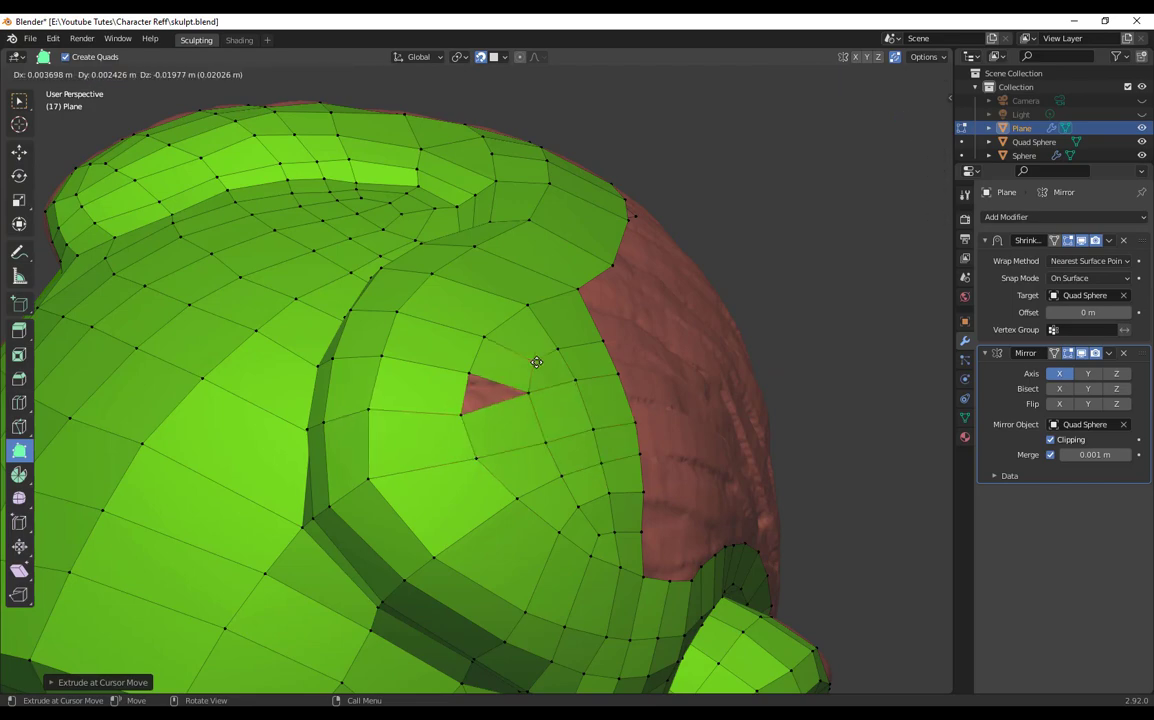
Step: Close the remaining hole in the side hair with quads and subdivide the patch with a loop cut
scroll(488, 462, down, 3)
middle_drag(568, 424, 400, 465)
drag(400, 465, 475, 460)
ctrl+click(508, 450)
mouse_move(475, 460)
middle_down()
mouse_move(484, 422)
mouse_move(462, 462)
middle_up()
ctrl+click(455, 515)
ctrl+click(368, 535)
middle_drag(430, 510, 465, 500)
key(ctrl+r)
middle_drag(440, 560, 471, 412)
scroll(471, 412, down, 3)
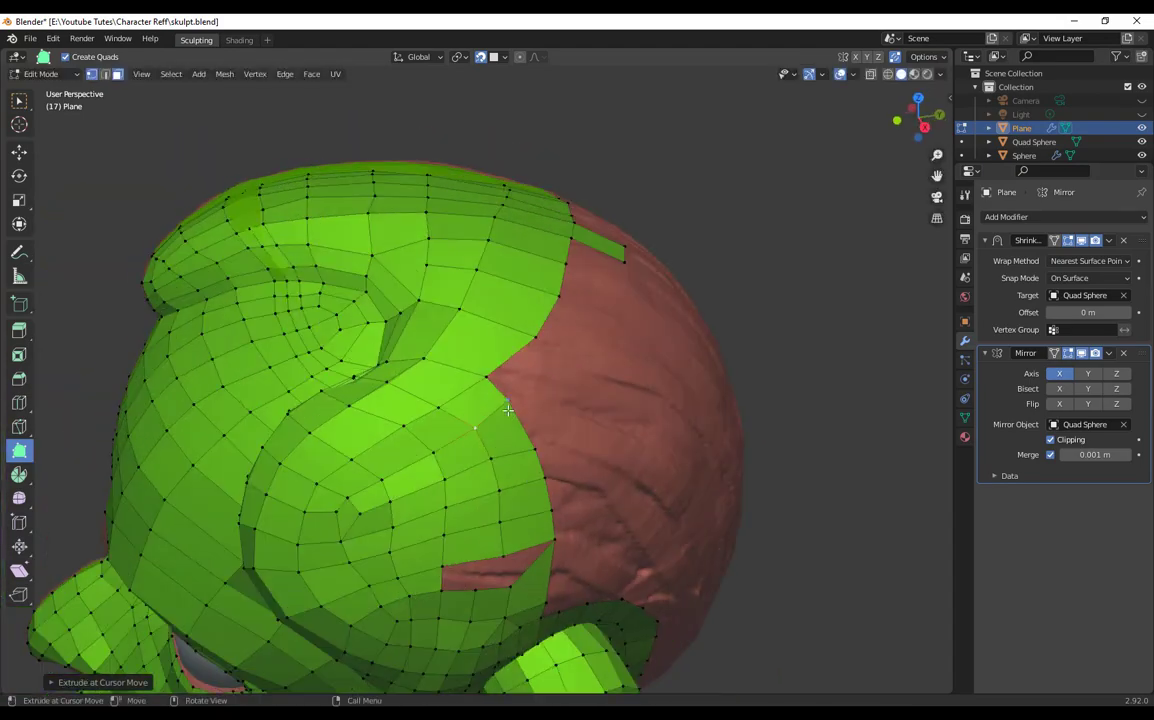
Step: Fill the notch in the side patch's rear edge and extend the row above the ear backward
middle_drag(676, 362, 590, 335)
scroll(590, 335, up, 2)
shift+middle_drag(556, 464, 561, 483)
drag(447, 422, 489, 382)
drag(515, 384, 539, 380)
drag(471, 461, 476, 460)
drag(540, 523, 566, 498)
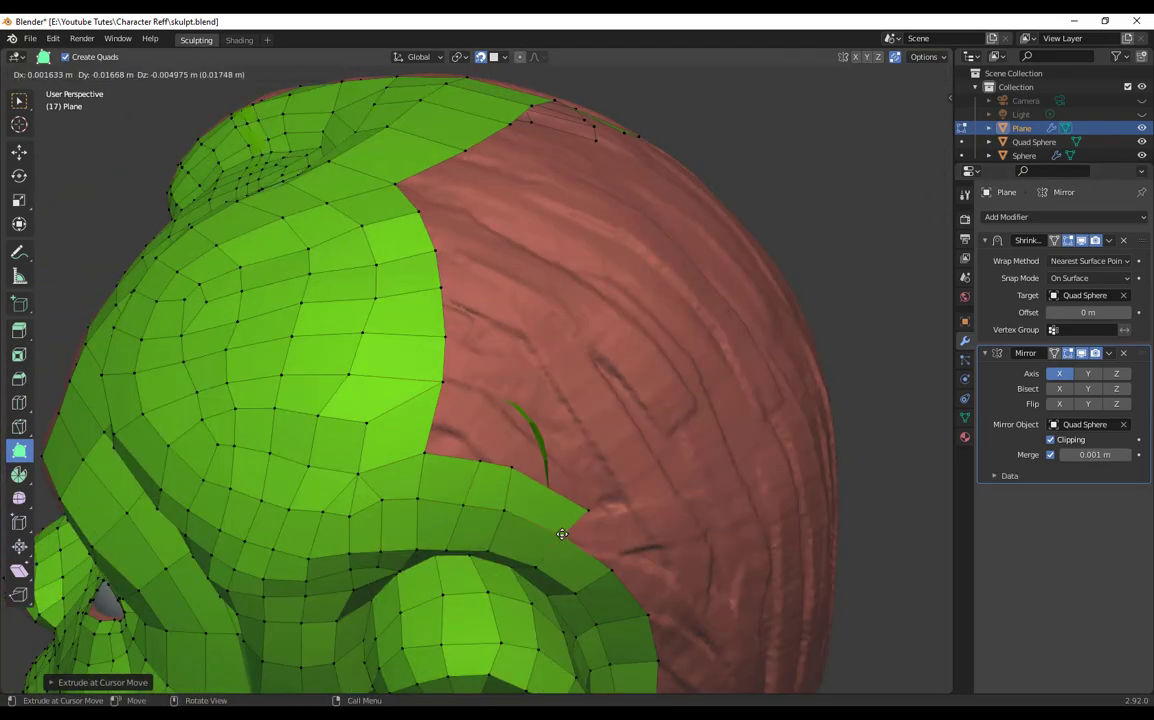
ctrl+click(505, 475)
Step: Add quads behind the side patch above the ear and even out the neighbouring vertices
scroll(530, 470, down, 3)
middle_drag(530, 470, 640, 280)
drag(709, 544, 760, 524)
middle_drag(760, 524, 570, 400)
drag(560, 350, 604, 340)
middle_drag(604, 340, 560, 380)
drag(470, 440, 474, 446)
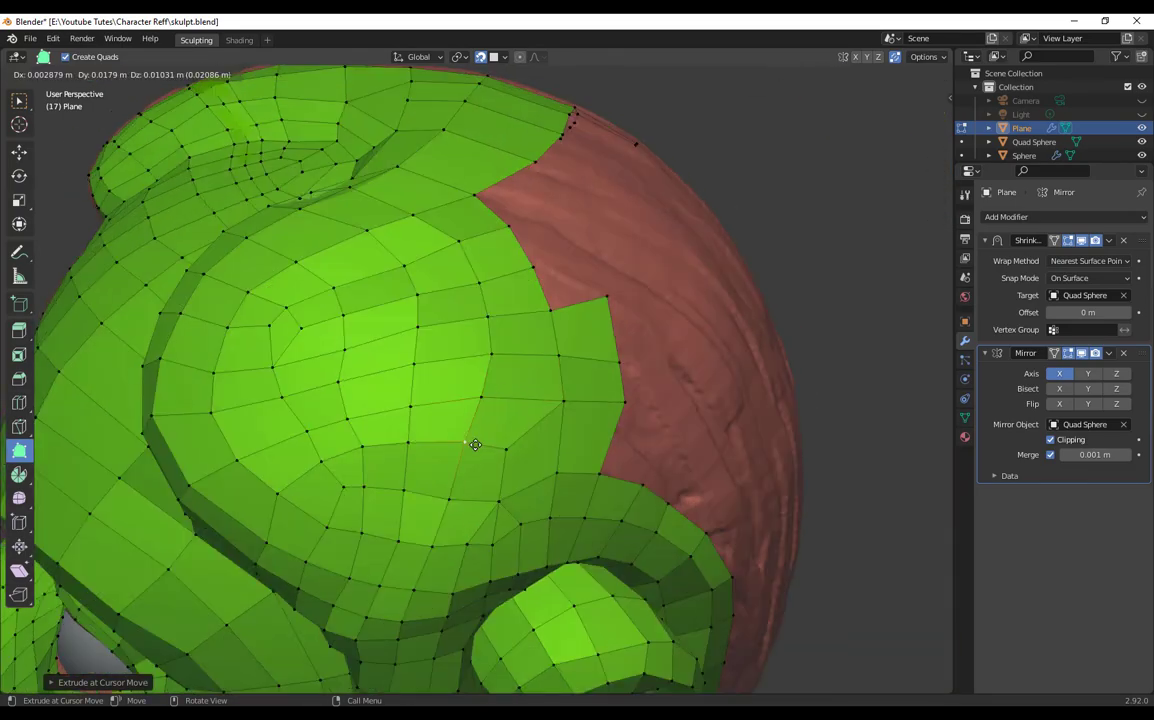
Step: Extend the patch's rear edge with more quads up toward the crown and down behind the ear
middle_drag(474, 446, 540, 480)
drag(560, 350, 598, 306)
middle_drag(598, 306, 545, 340)
drag(540, 345, 556, 283)
middle_drag(556, 283, 535, 360)
drag(540, 385, 574, 362)
middle_drag(574, 362, 630, 430)
drag(630, 430, 675, 469)
middle_drag(675, 469, 600, 510)
drag(590, 508, 613, 492)
Step: Carry the quads across the crown to the centre line, joining them to the side hair patch
middle_drag(613, 492, 570, 260)
drag(570, 260, 604, 243)
middle_drag(604, 243, 745, 470)
drag(745, 470, 762, 494)
middle_drag(762, 494, 460, 325)
drag(460, 325, 468, 339)
middle_drag(468, 339, 534, 455)
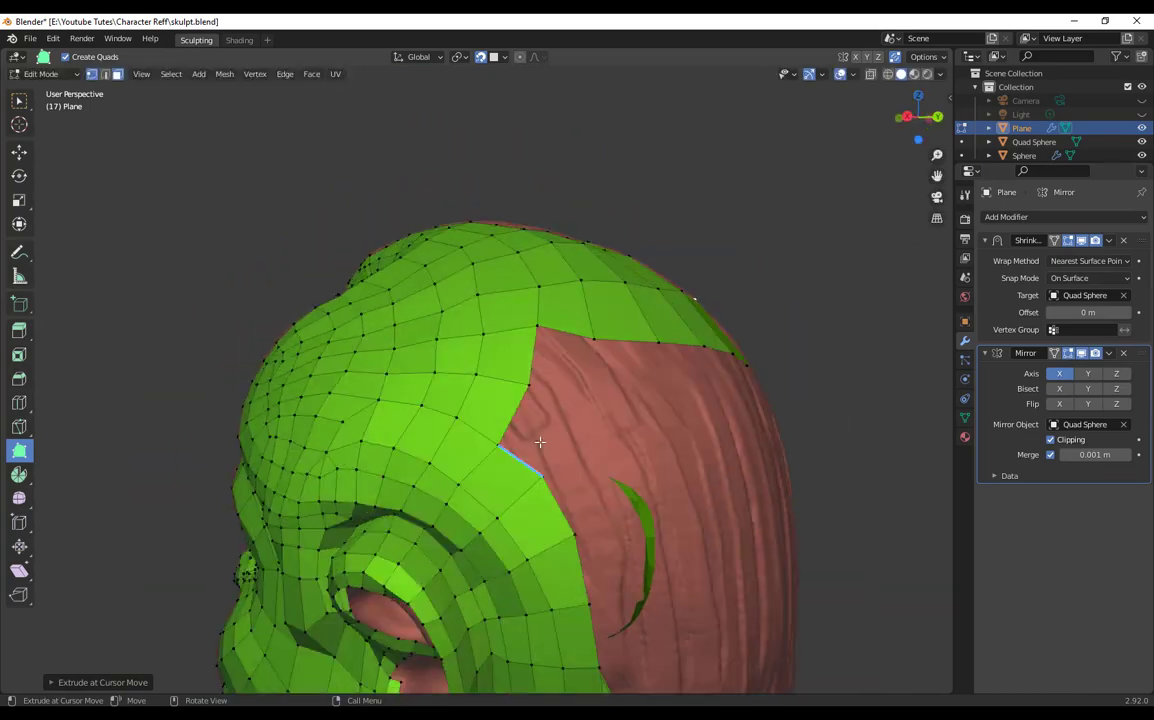
Step: Add another row of quads down the back of the head below the crown
drag(534, 455, 562, 424)
middle_drag(562, 424, 528, 392)
drag(528, 392, 535, 452)
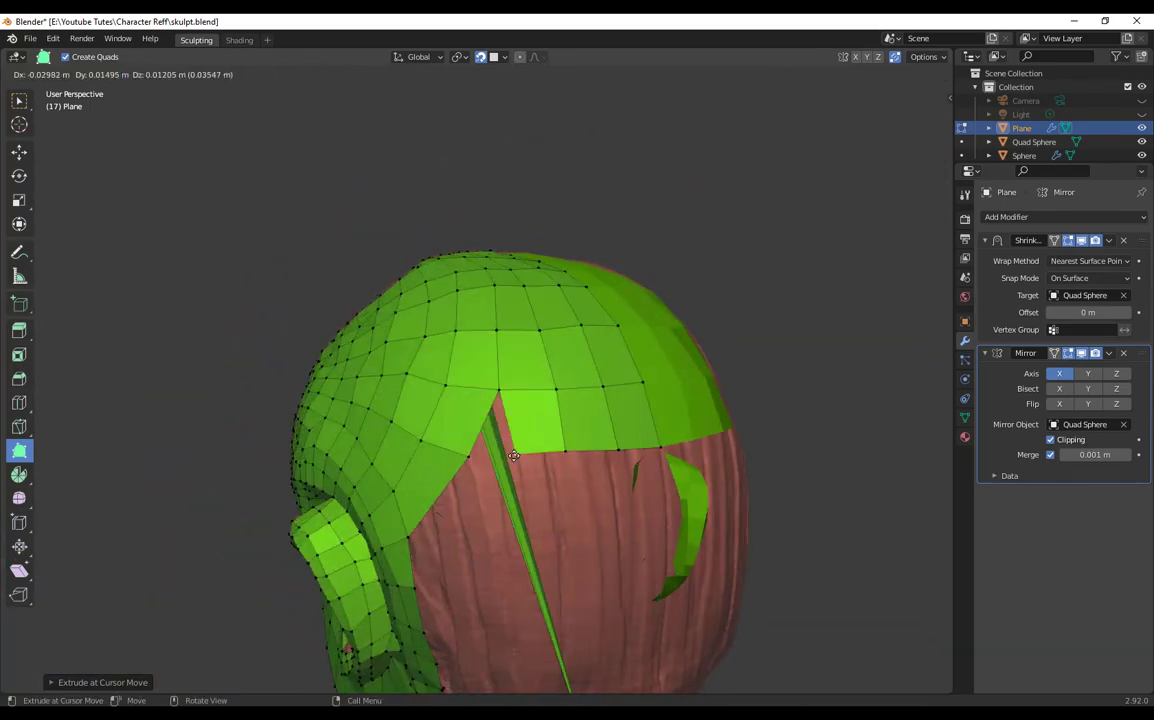
middle_drag(535, 452, 420, 517)
drag(420, 517, 430, 508)
middle_drag(430, 508, 528, 518)
Step: Close the gap along the centre of the front hair lock and even out its vertices
scroll(528, 450, up, 4)
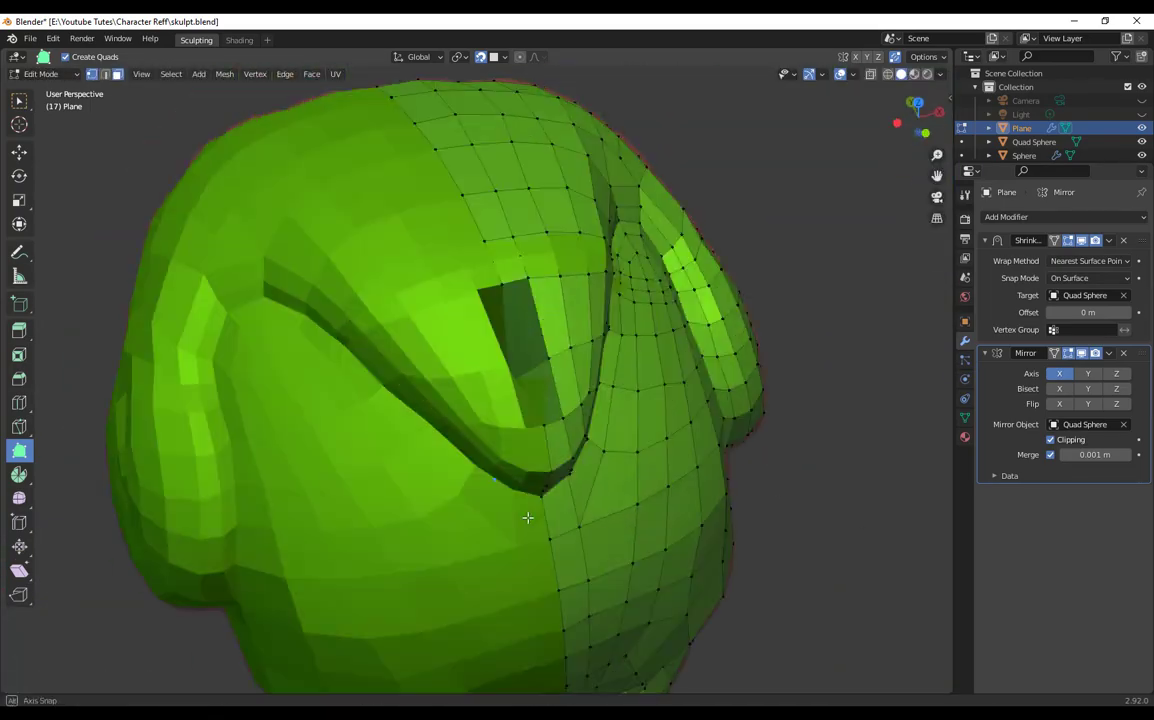
click(19, 152)
scroll(502, 425, down, 3)
click(19, 451)
drag(478, 340, 502, 361)
middle_drag(502, 361, 400, 275)
drag(400, 240, 370, 265)
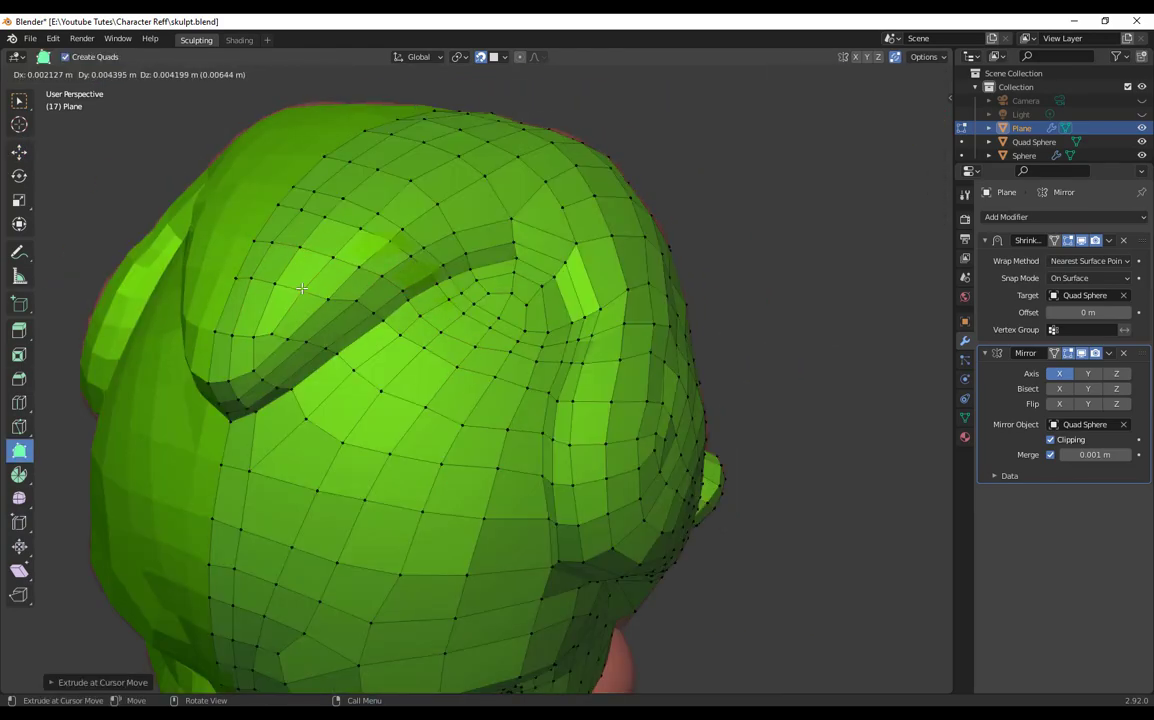
Step: Reposition the vertices of the quads at the back of the head above the uncovered area
scroll(464, 276, down, 4)
middle_drag(302, 288, 440, 290)
drag(440, 290, 414, 264)
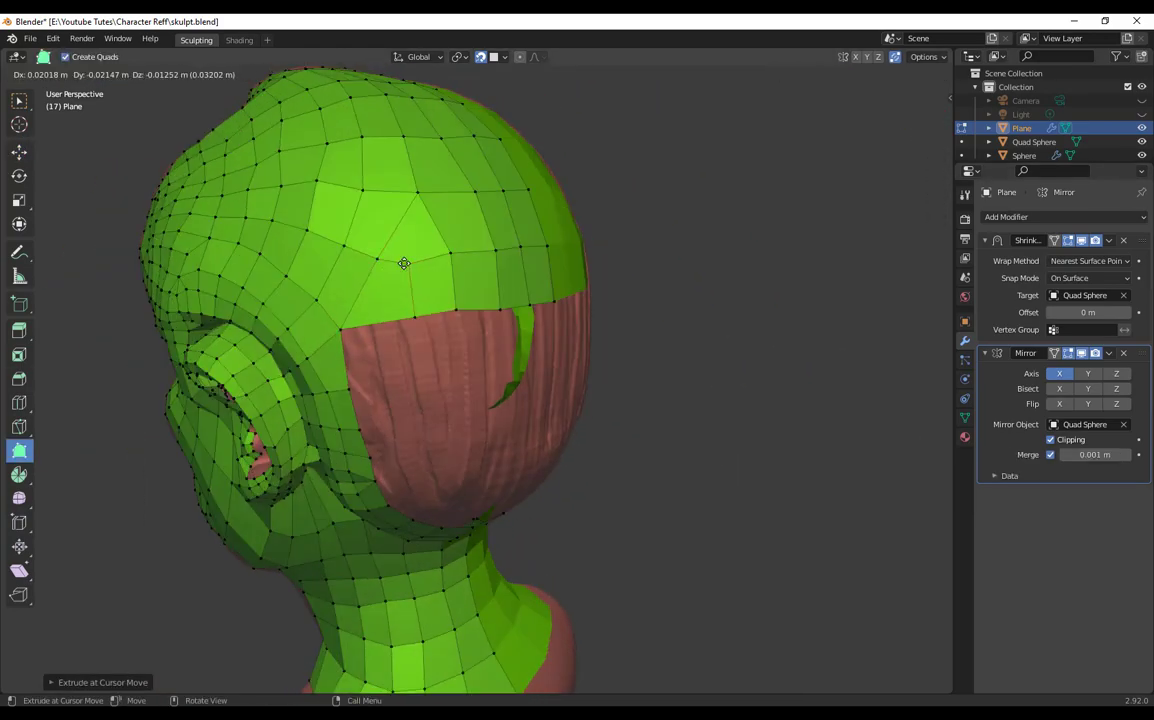
middle_drag(404, 263, 390, 300)
drag(385, 318, 405, 366)
middle_drag(405, 366, 375, 370)
drag(375, 310, 390, 365)
key(ctrl+z)
key(ctrl+z)
Step: Extend a column of quads down the centre back of the head to the nape and begin filling beside it
middle_drag(560, 370, 455, 350)
drag(478, 400, 475, 452)
drag(475, 452, 462, 535)
middle_drag(465, 420, 518, 335)
drag(518, 335, 523, 353)
middle_drag(400, 320, 450, 300)
drag(410, 288, 407, 327)
middle_drag(407, 327, 489, 361)
middle_drag(560, 361, 440, 355)
drag(440, 357, 462, 405)
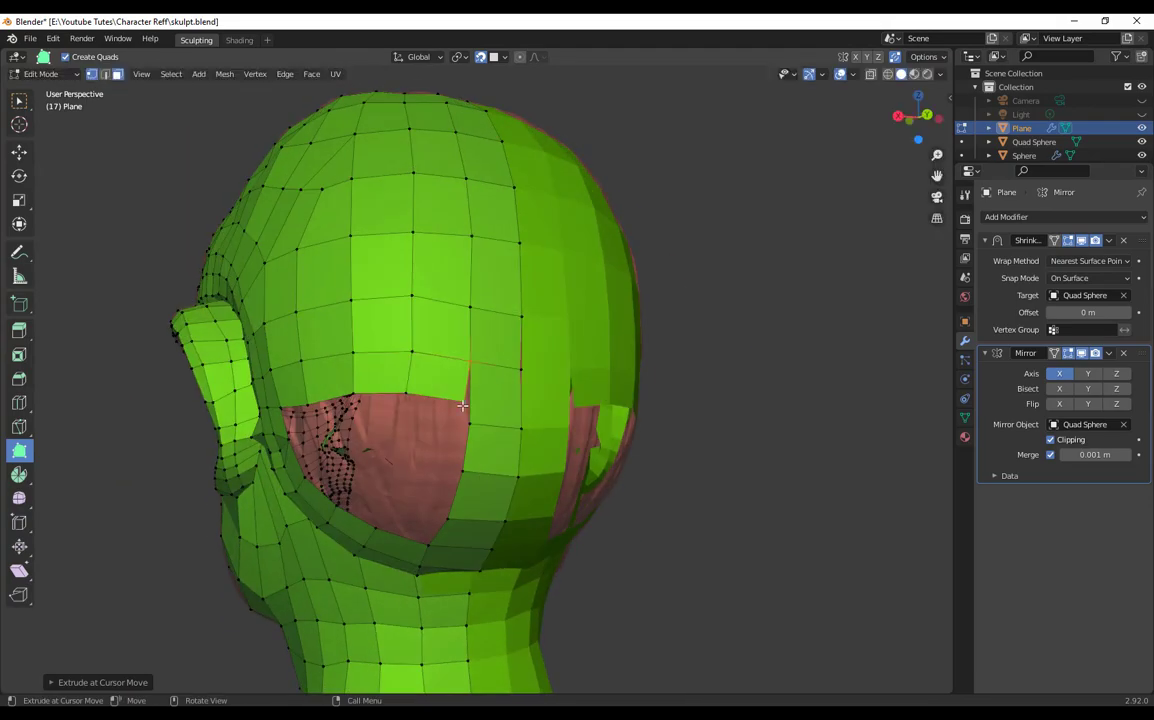
Step: Fill the remaining opening at the back of the head with quads and add a loop cut through them
middle_drag(462, 405, 435, 462)
drag(410, 384, 376, 413)
mouse_move(590, 440)
middle_down()
mouse_move(523, 463)
mouse_move(600, 430)
middle_up()
drag(395, 415, 423, 384)
middle_drag(423, 384, 459, 412)
key(ctrl+r)
click(459, 415)
Step: Add quads along the front and upper rim of the ear's lower hollow
scroll(600, 445, down, 5)
middle_drag(560, 430, 560, 400)
scroll(480, 330, up, 8)
drag(430, 290, 456, 307)
middle_drag(456, 307, 330, 320)
drag(214, 338, 242, 345)
ctrl+drag(240, 275, 265, 241)
drag(246, 268, 273, 252)
drag(332, 222, 305, 216)
drag(277, 192, 267, 187)
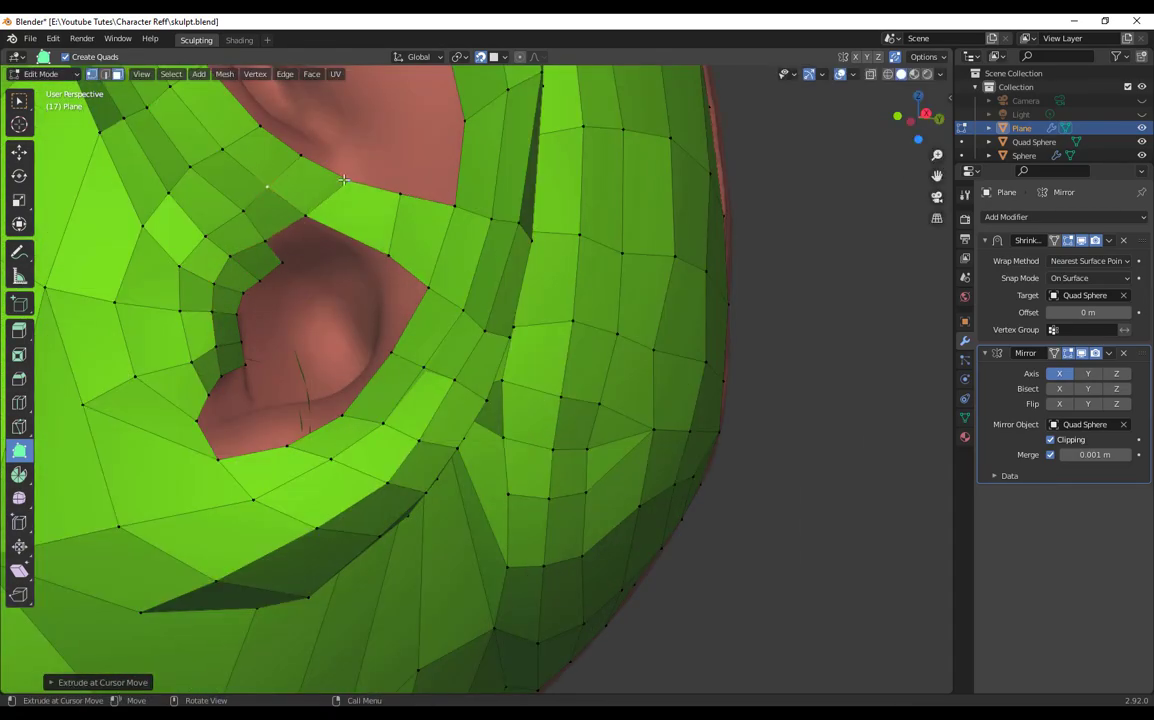
Step: Build further rings of quads inward around the ear's lower hollow
drag(408, 273, 390, 310)
drag(368, 384, 352, 368)
drag(457, 379, 453, 368)
middle_drag(440, 380, 480, 340)
drag(264, 390, 287, 374)
ctrl+drag(330, 382, 325, 370)
ctrl+drag(402, 264, 383, 265)
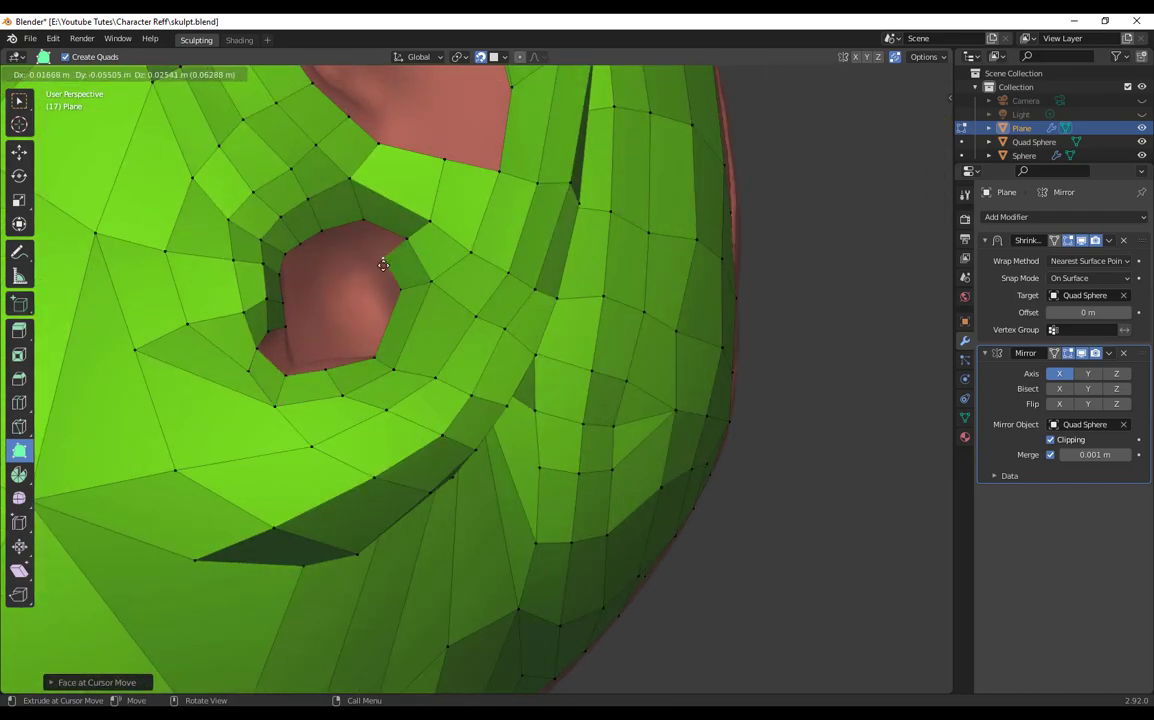
drag(287, 341, 271, 331)
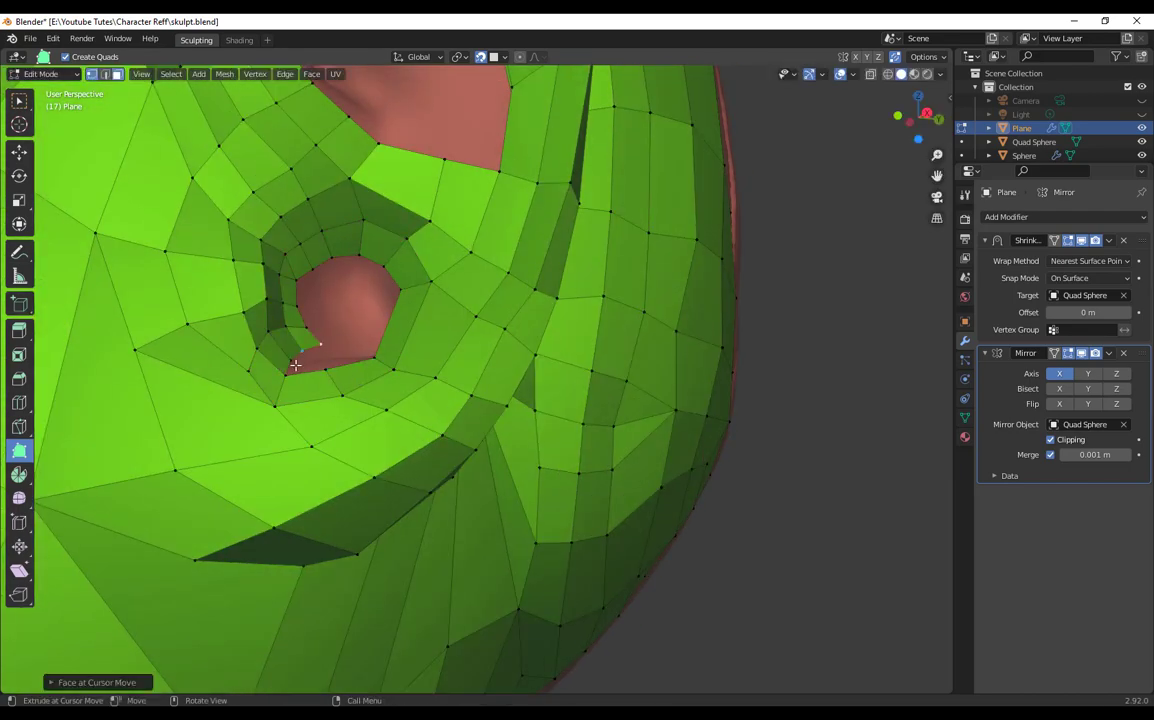
Step: Fill the centre of the ear's lower hollow with quads and adjust the vertices above it
middle_drag(290, 368, 337, 560)
drag(337, 573, 374, 530)
drag(440, 465, 404, 455)
key(ctrl+z)
middle_drag(392, 392, 435, 390)
drag(440, 378, 431, 397)
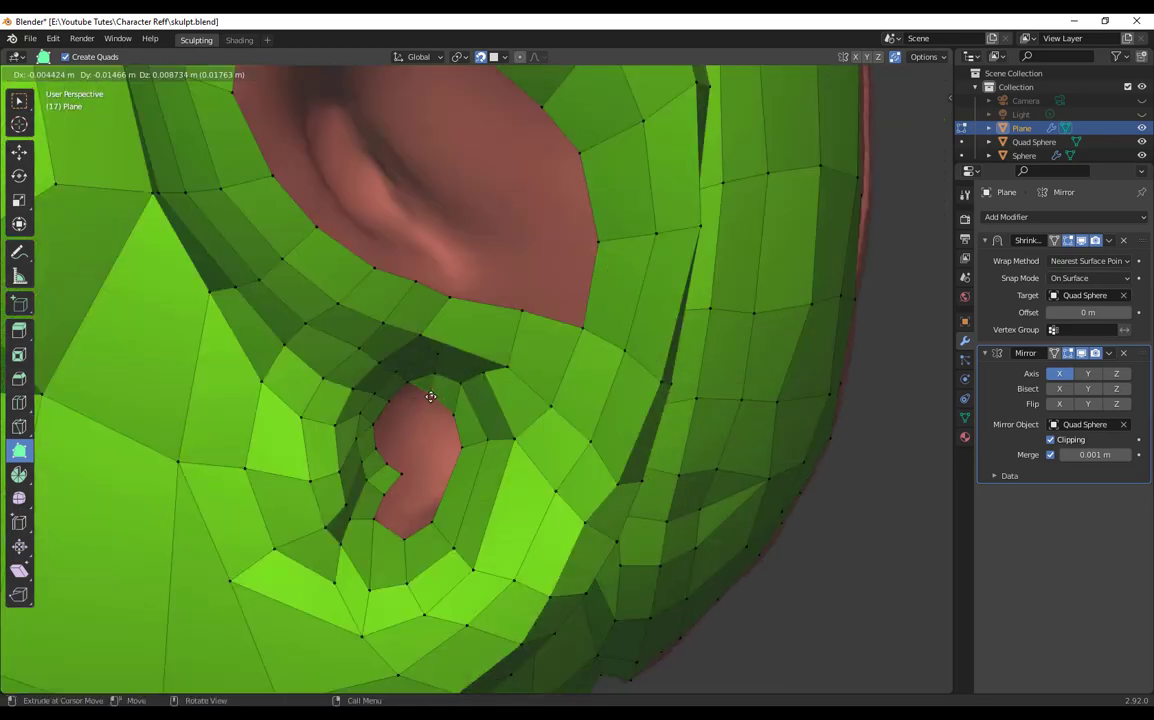
drag(437, 353, 440, 335)
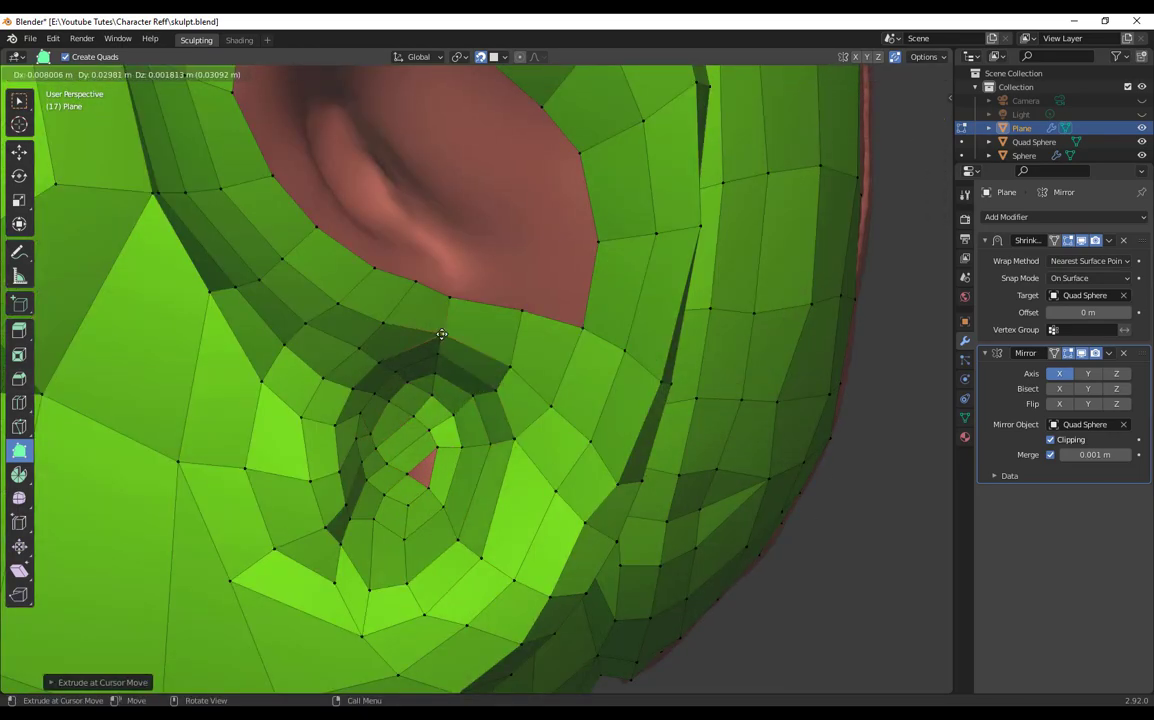
middle_drag(440, 335, 425, 310)
Step: Start a row of quads inside the rear and upper rim of the ear's upper hollow
click(19, 152)
click(19, 450)
scroll(357, 412, down, 3)
shift+middle_drag(357, 412, 350, 590)
drag(418, 455, 404, 520)
drag(330, 413, 298, 425)
middle_drag(290, 425, 212, 400)
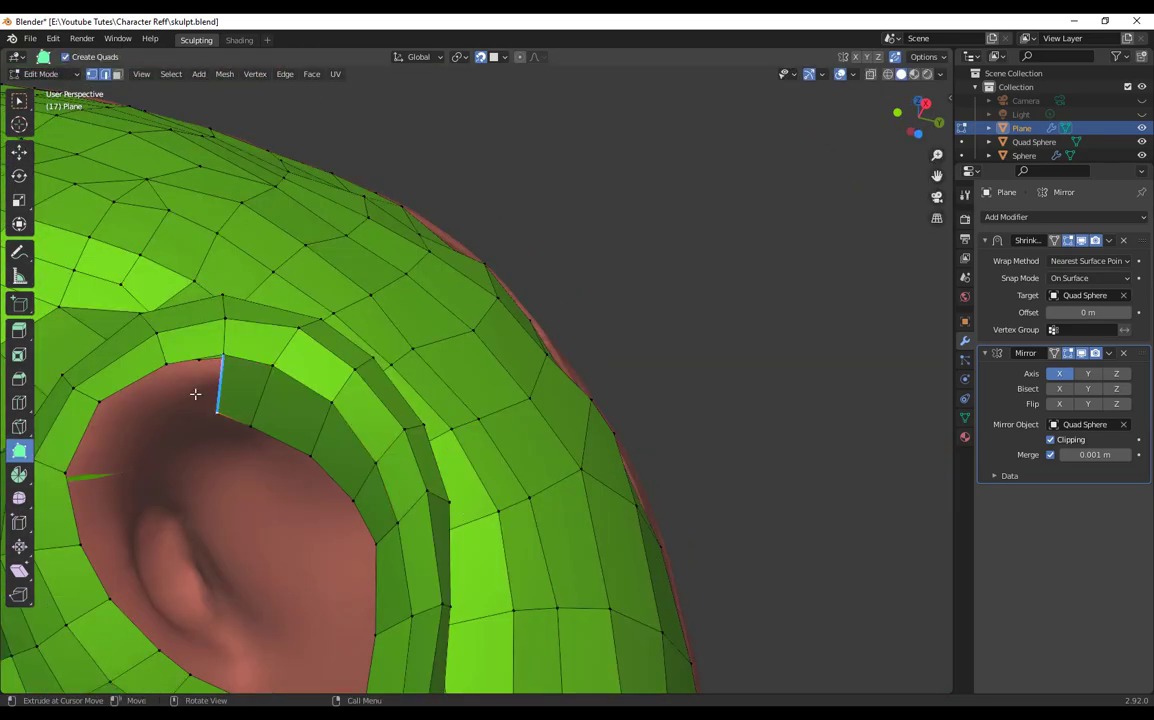
Step: Continue the row along the front and lower rim to close the ring around the upper ear hollow
drag(216, 388, 185, 400)
middle_drag(185, 400, 255, 371)
drag(193, 348, 222, 375)
middle_drag(222, 375, 400, 490)
ctrl+drag(401, 500, 490, 490)
drag(490, 490, 560, 495)
drag(560, 495, 645, 487)
drag(645, 487, 722, 465)
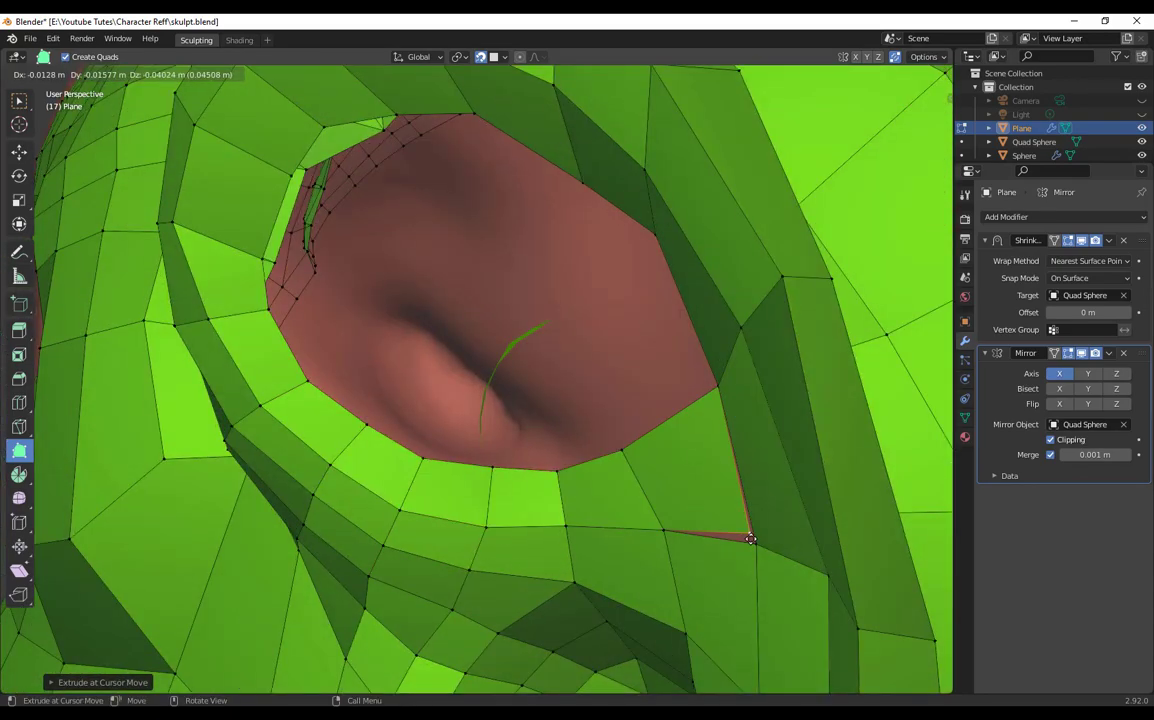
middle_drag(690, 450, 785, 470)
drag(798, 390, 742, 388)
Step: Add a second ring of quads inward around the upper ear hollow
drag(580, 215, 474, 222)
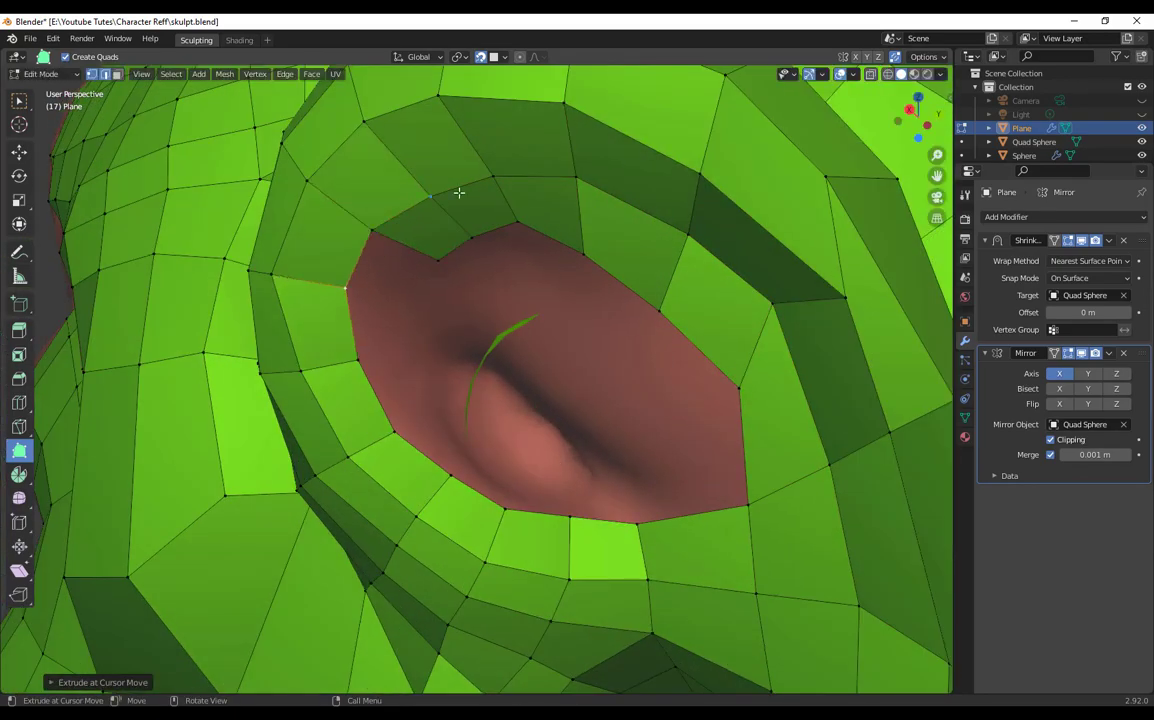
drag(378, 270, 400, 288)
drag(366, 345, 407, 366)
middle_drag(404, 370, 386, 420)
drag(386, 464, 405, 449)
drag(494, 528, 500, 503)
ctrl+drag(560, 530, 581, 503)
drag(637, 504, 628, 448)
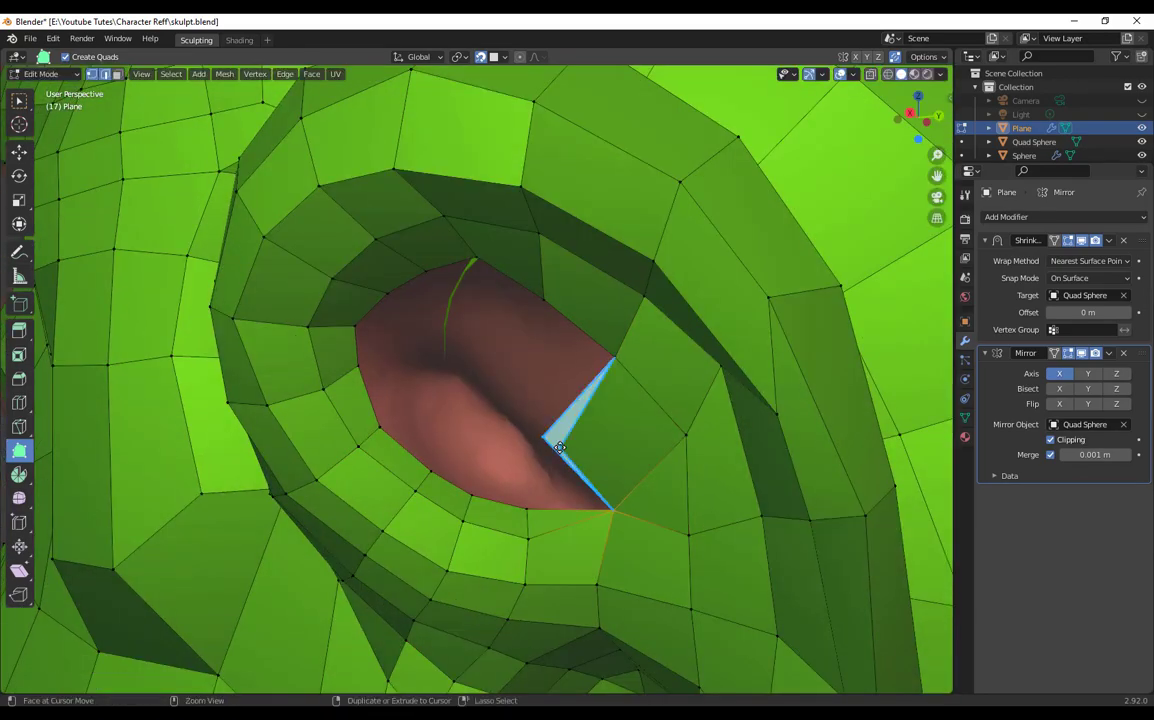
ctrl+click(549, 443)
Step: Narrow the upper ear hollow with a further inner ring of quads
drag(482, 296, 408, 318)
middle_drag(395, 335, 462, 352)
drag(462, 352, 493, 363)
middle_drag(543, 464, 532, 512)
drag(508, 553, 529, 534)
drag(552, 568, 580, 551)
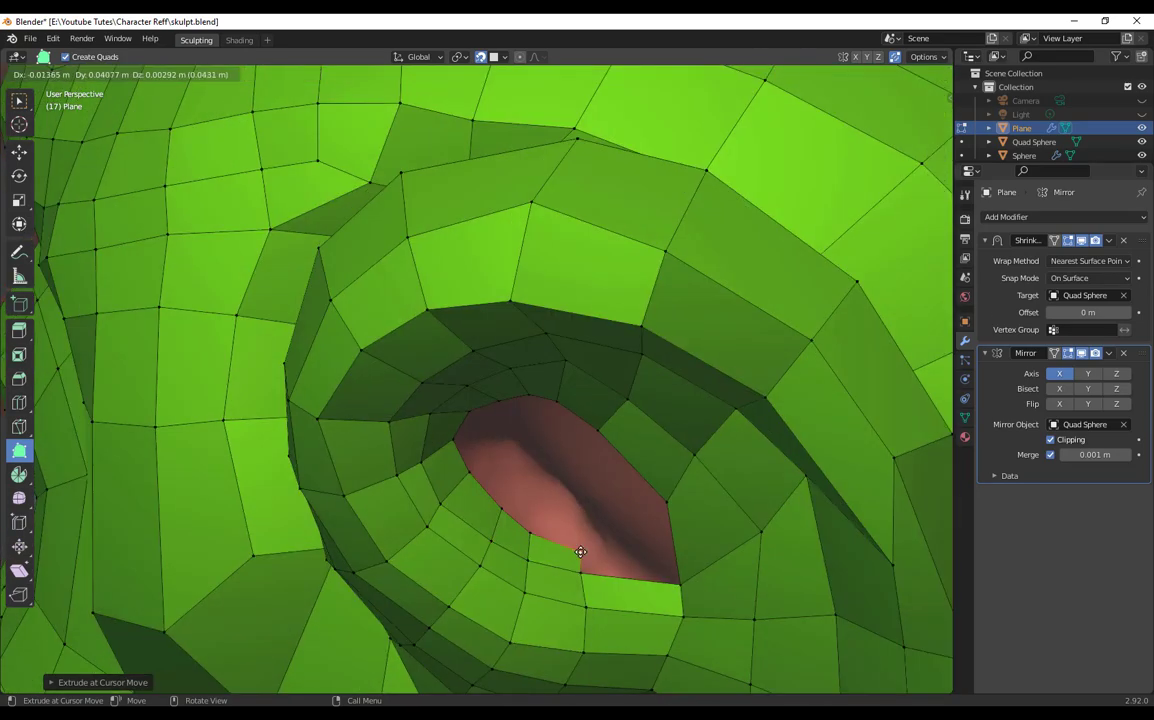
drag(632, 466, 611, 490)
drag(631, 578, 636, 521)
drag(577, 416, 553, 428)
drag(512, 399, 489, 432)
ctrl+click(490, 433)
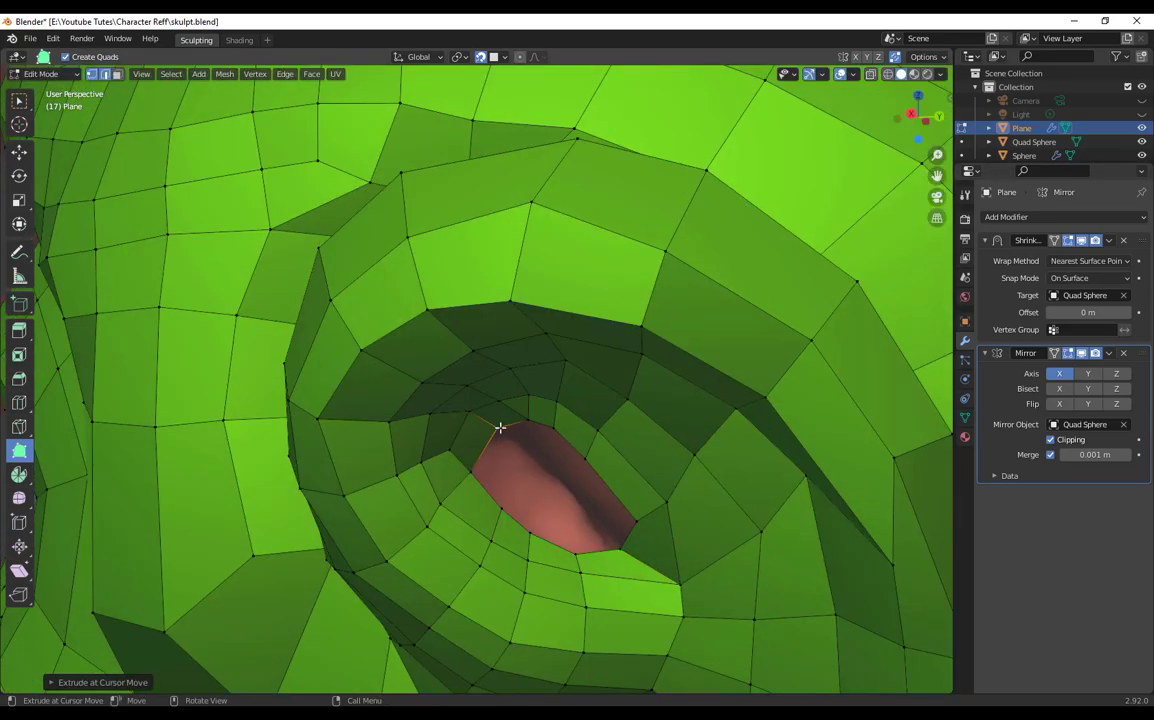
Step: Close the remaining hole at the bottom of the upper ear hollow with quads
ctrl+click(511, 481)
ctrl+drag(543, 506, 538, 507)
ctrl+click(583, 511)
drag(598, 430, 626, 446)
drag(585, 459, 528, 496)
ctrl+click(585, 513)
ctrl+click(511, 481)
ctrl+click(556, 496)
scroll(565, 500, down, 2)
middle_drag(570, 505, 575, 490)
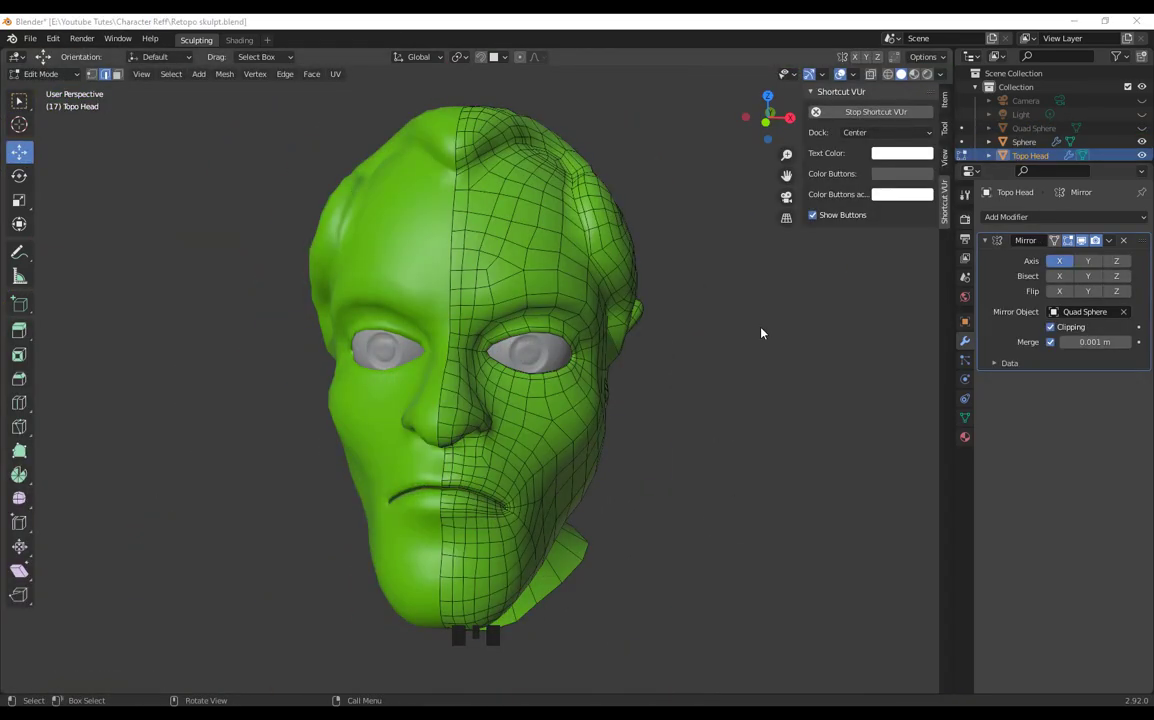
Step: Hide the sidebar and examine the retopologized mesh around the face, jaw and ear
click(760, 330)
key(n)
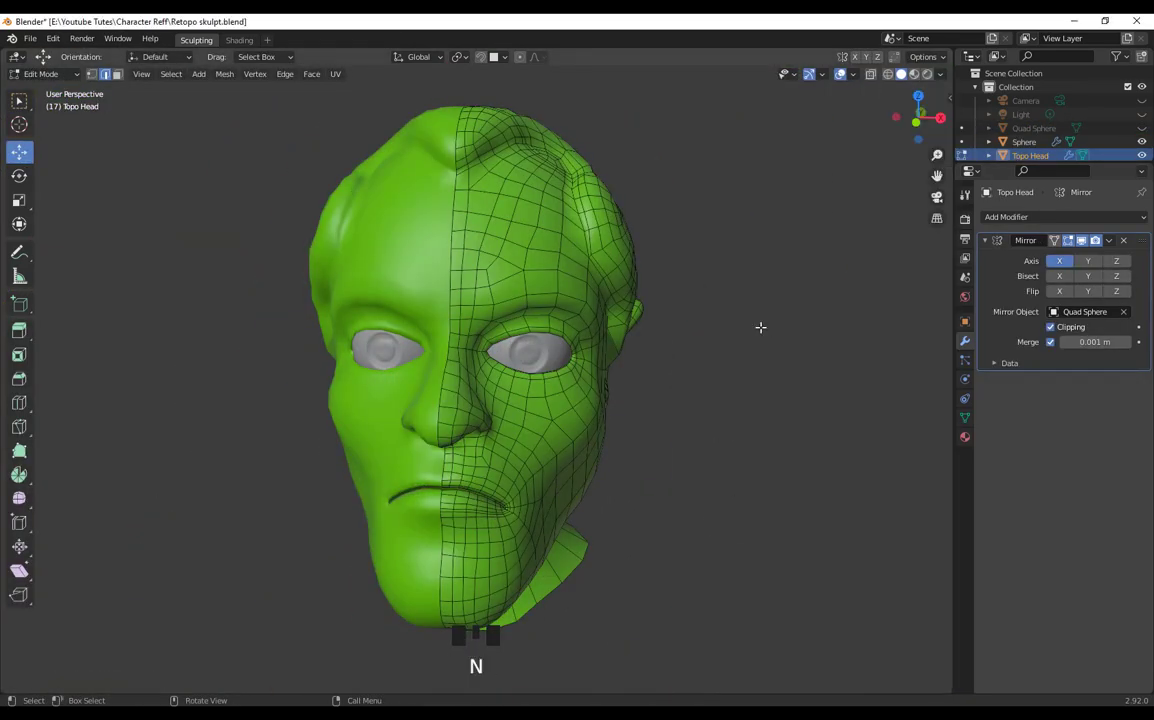
mouse_move(747, 380)
middle_down()
mouse_move(703, 386)
mouse_move(733, 383)
mouse_move(731, 440)
mouse_move(744, 337)
mouse_move(742, 369)
middle_up()
scroll(721, 451, up, 3)
scroll(726, 412, up, 2)
middle_drag(726, 412, 640, 417)
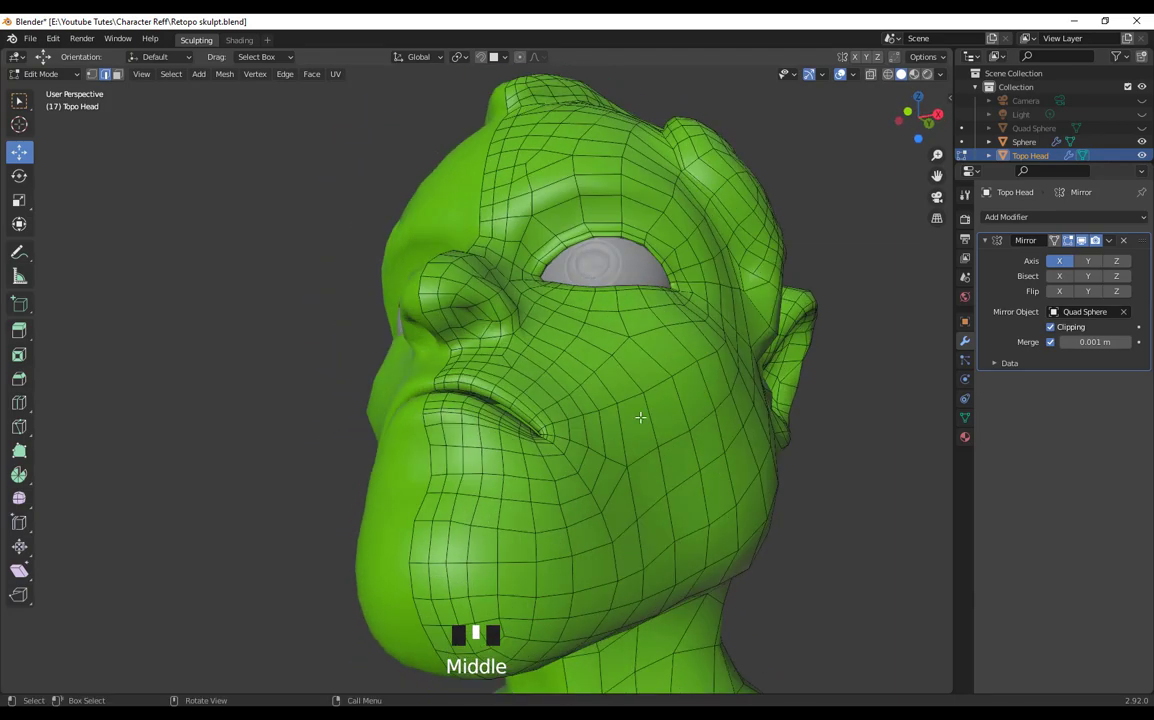
middle_drag(696, 453, 713, 283)
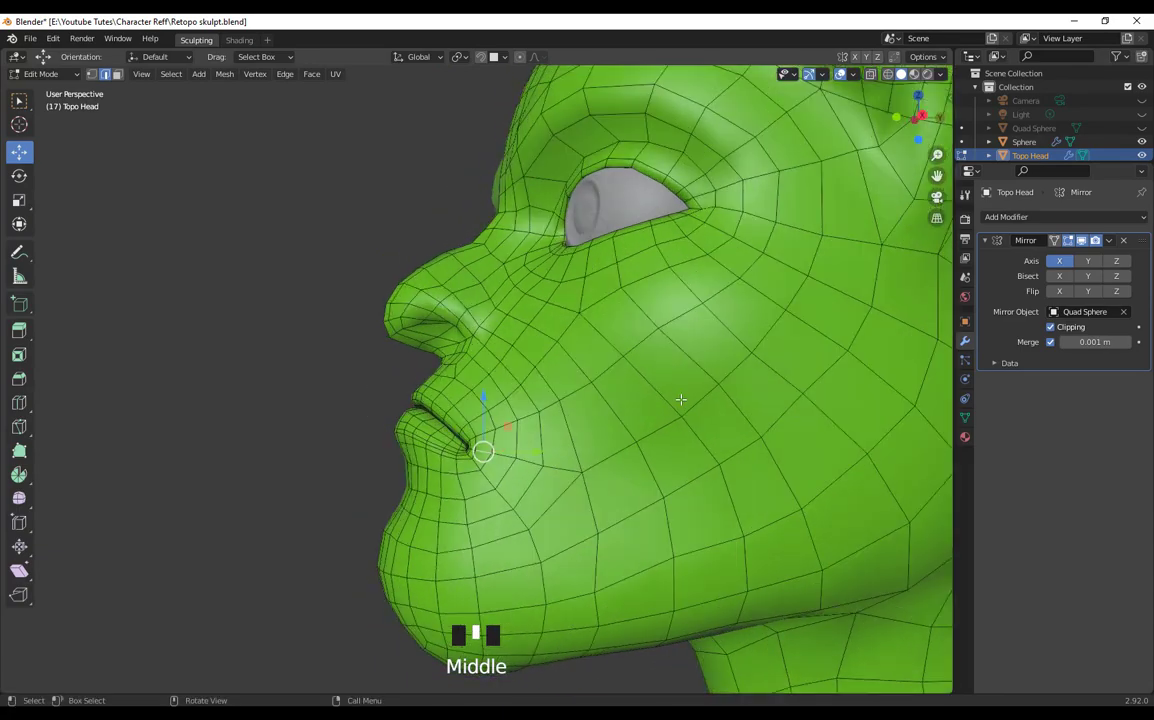
middle_drag(680, 399, 651, 204)
scroll(650, 360, down, 2)
scroll(630, 140, up, 2)
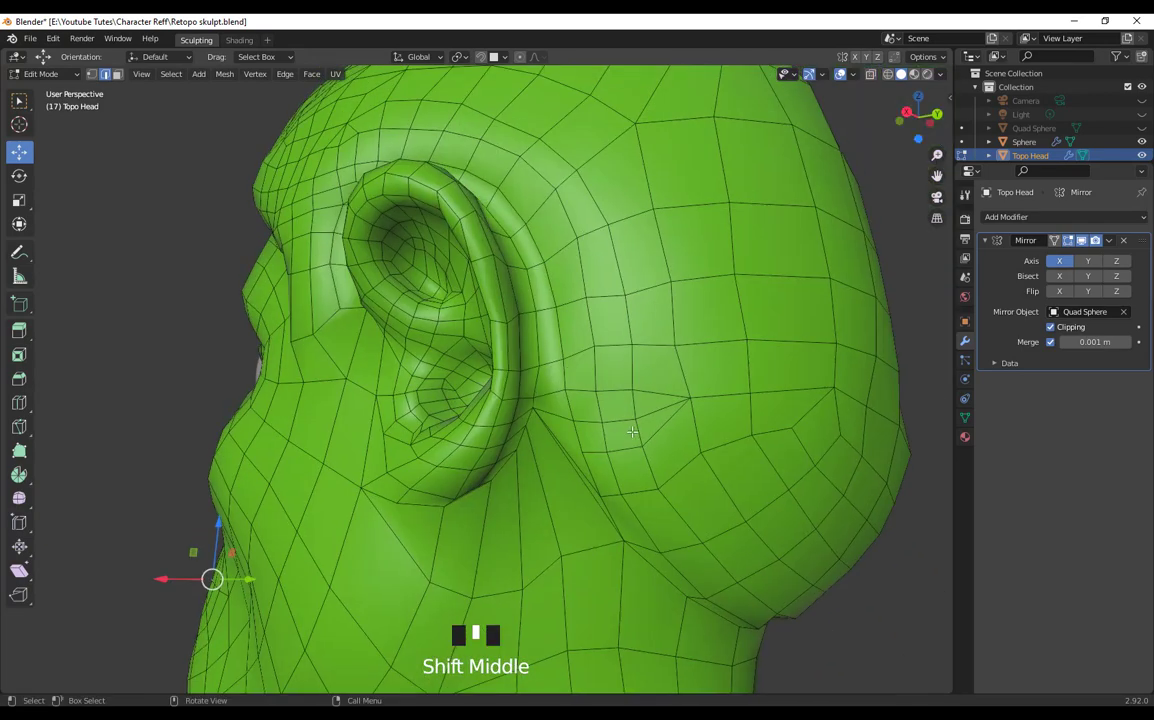
Step: Dissolve the stray edge on the back of the head behind the ear
middle_drag(632, 431, 618, 304)
middle_drag(543, 286, 644, 364)
key(x)
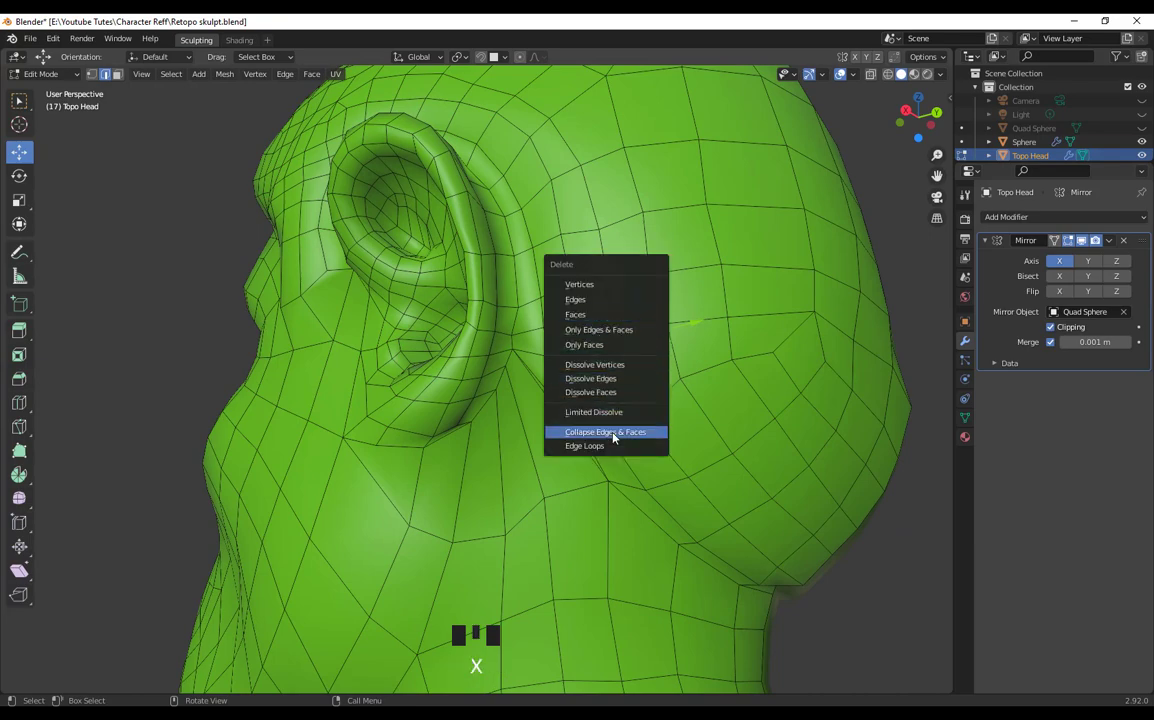
click(595, 378)
middle_drag(641, 334, 624, 388)
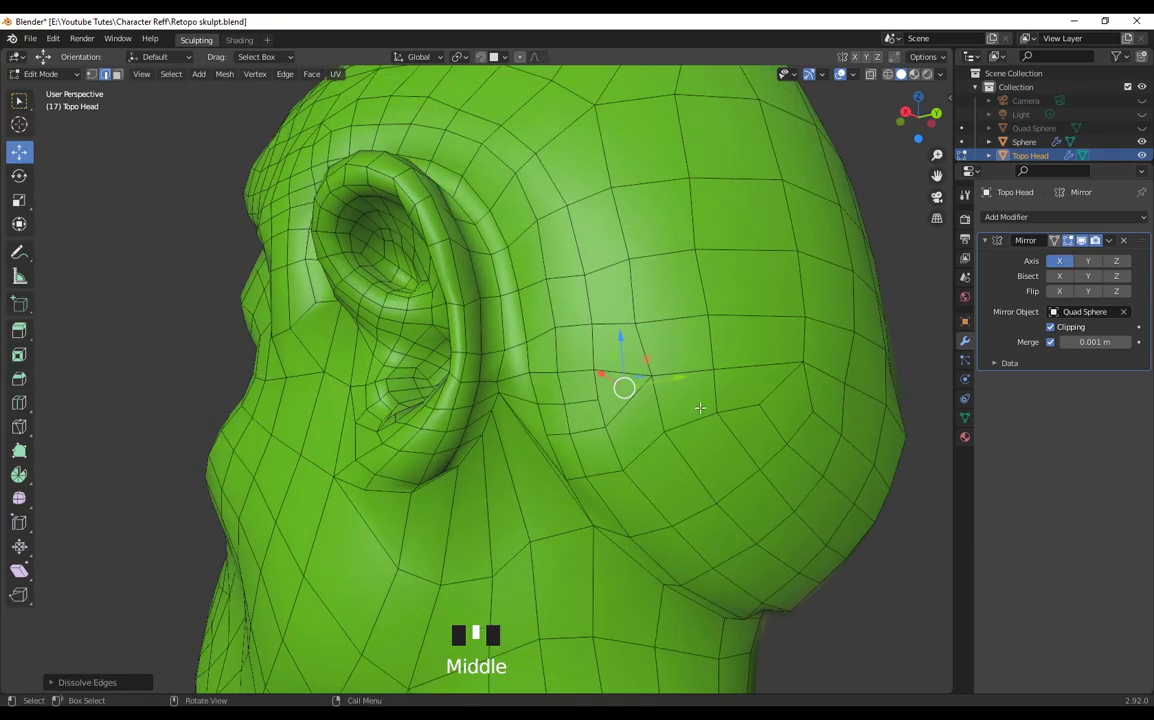
Step: Examine the edge flow on the neck, beneath the ear and across the front of the face
middle_drag(700, 408, 719, 287)
scroll(630, 395, down, 4)
click(547, 373)
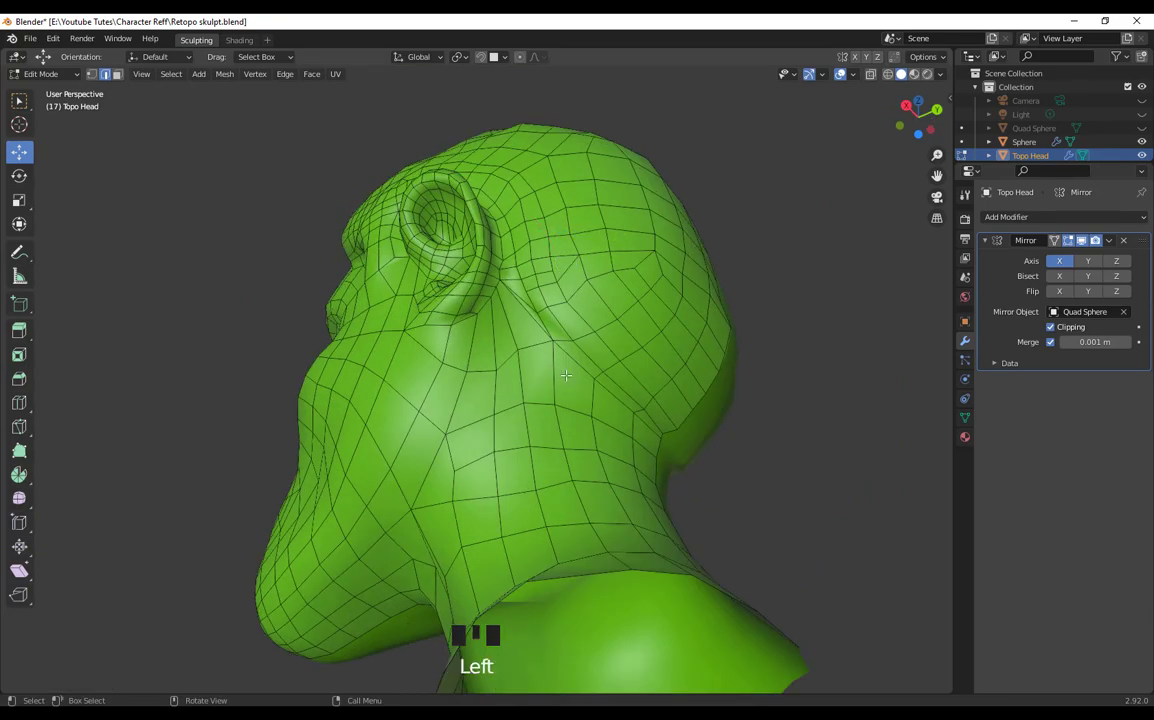
scroll(566, 375, up, 3)
middle_drag(737, 412, 769, 347)
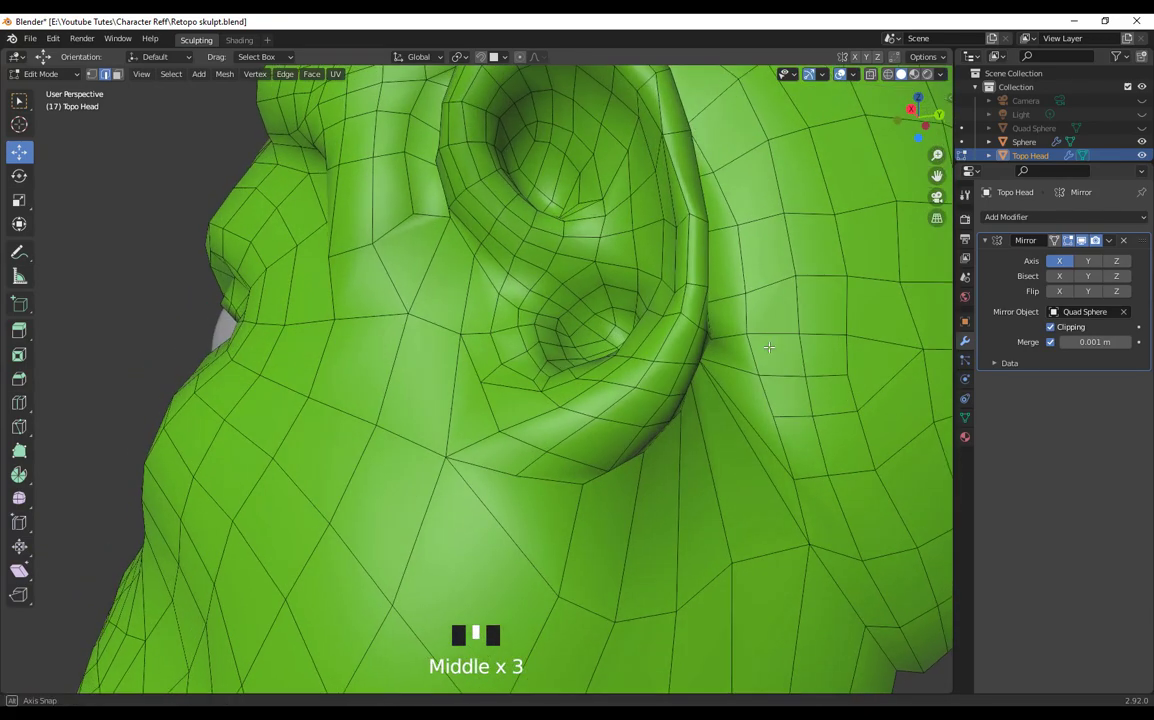
scroll(771, 342, down, 2)
shift+middle_drag(708, 412, 532, 320)
scroll(670, 363, down, 2)
scroll(610, 370, up, 1)
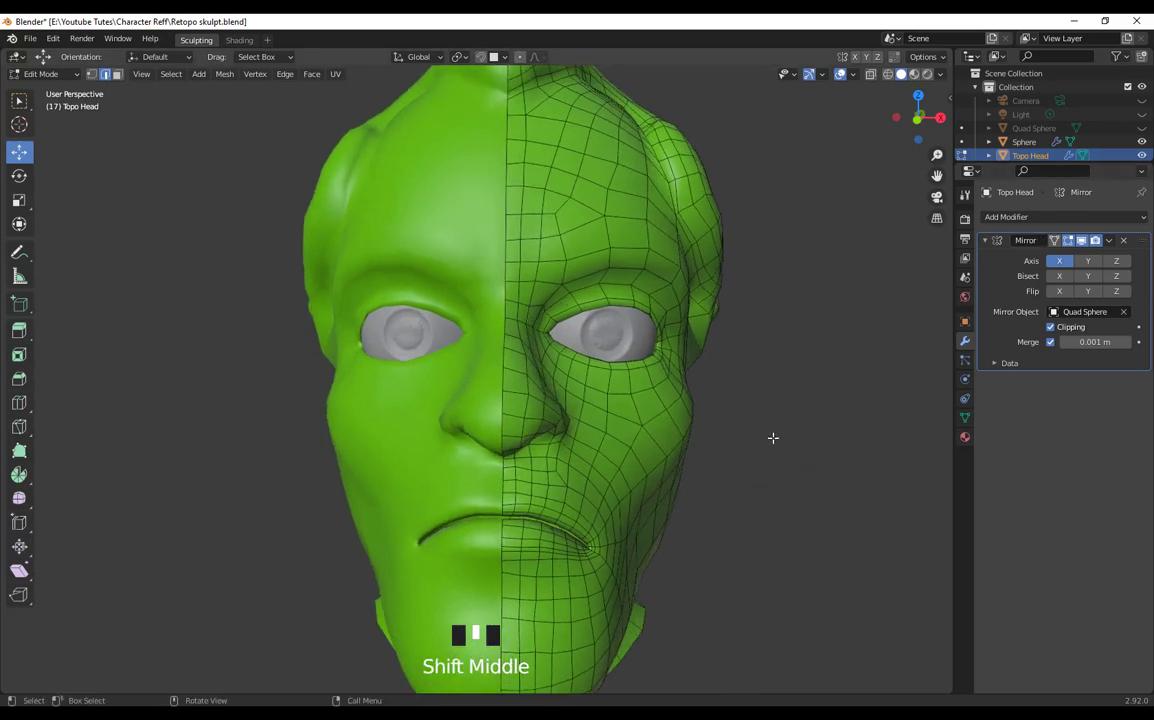
scroll(769, 437, down, 2)
shift+middle_drag(768, 435, 724, 433)
scroll(733, 419, up, 2)
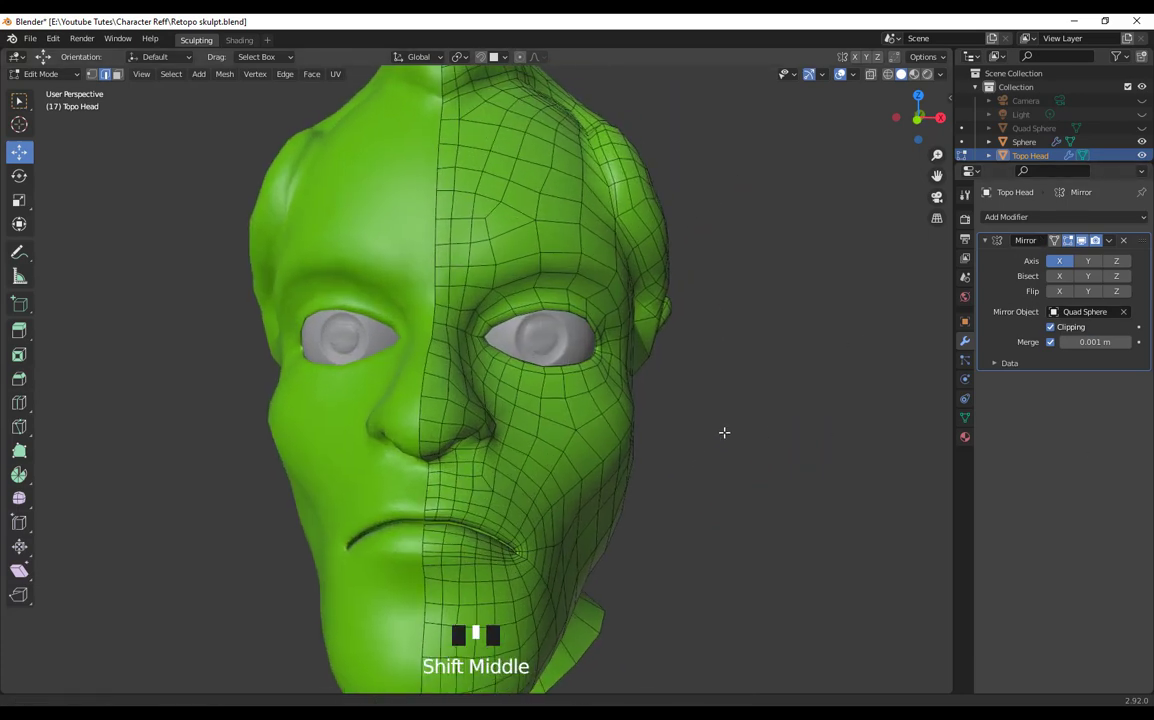
Step: Show the Quad Sphere sculpt to compare it with the retopologized head, and hide it again
click(1142, 129)
scroll(616, 431, down, 3)
mouse_move(644, 432)
middle_down()
mouse_move(616, 431)
mouse_move(502, 185)
middle_up()
middle_drag(422, 505, 486, 215)
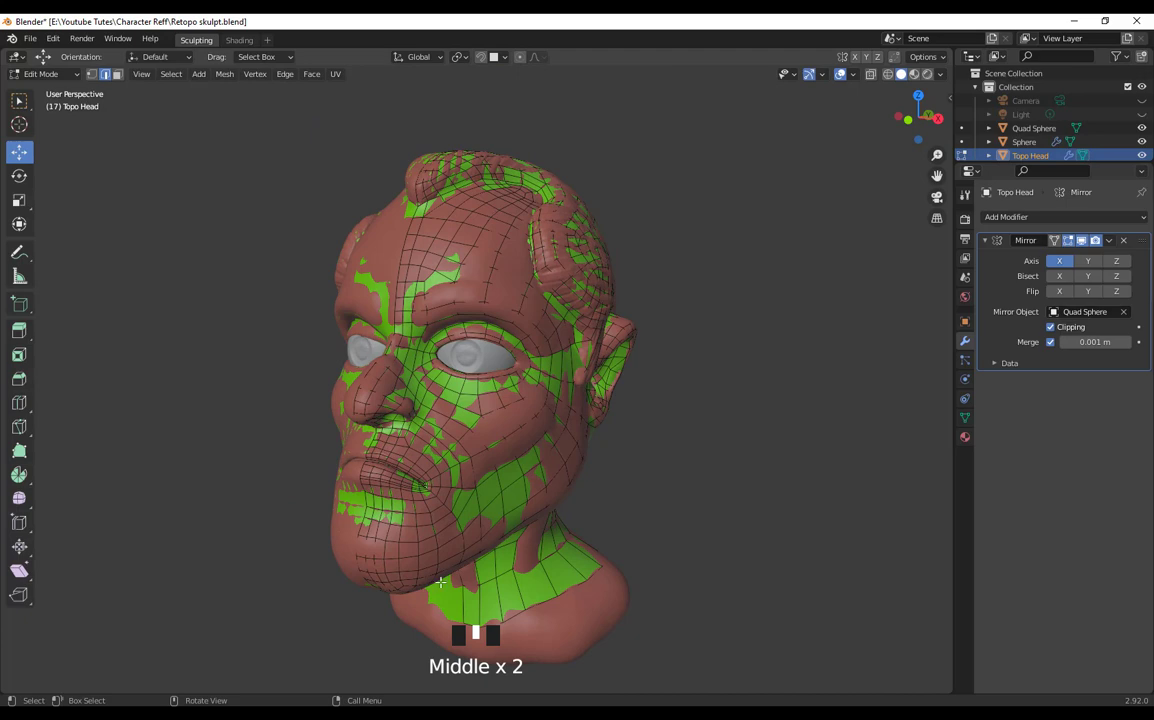
middle_drag(721, 518, 685, 441)
scroll(731, 391, up, 1)
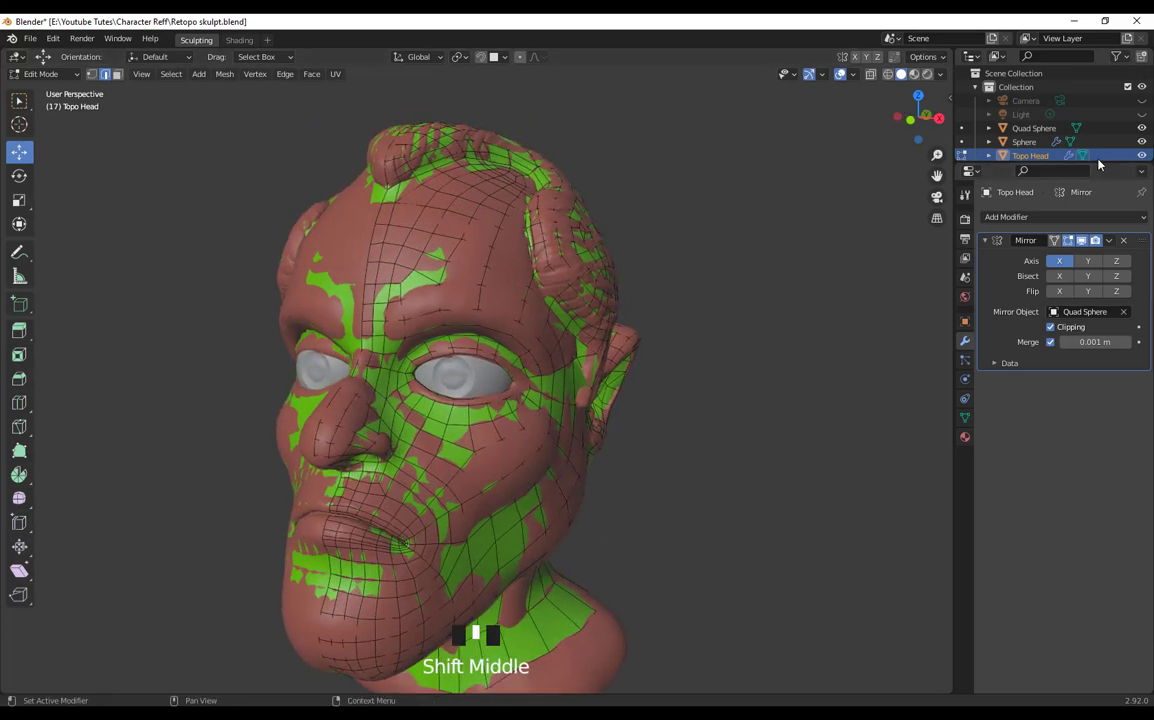
click(1142, 129)
click(1003, 130)
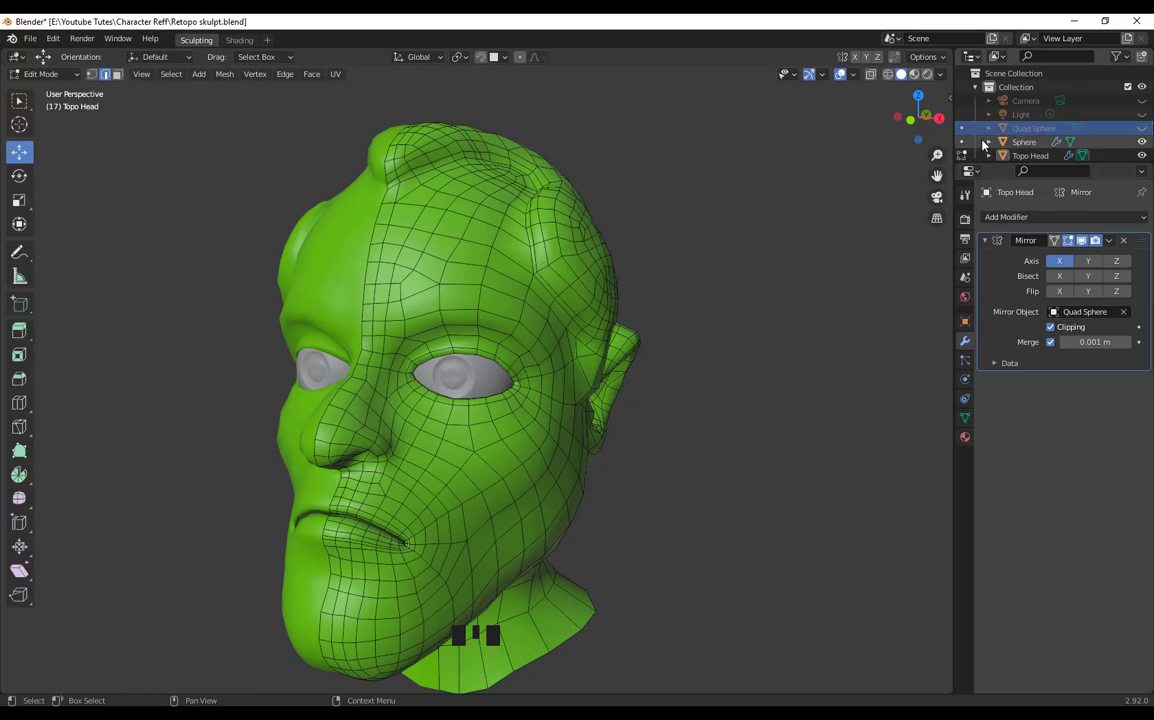
shift+middle_drag(683, 373, 690, 440)
scroll(703, 379, down, 2)
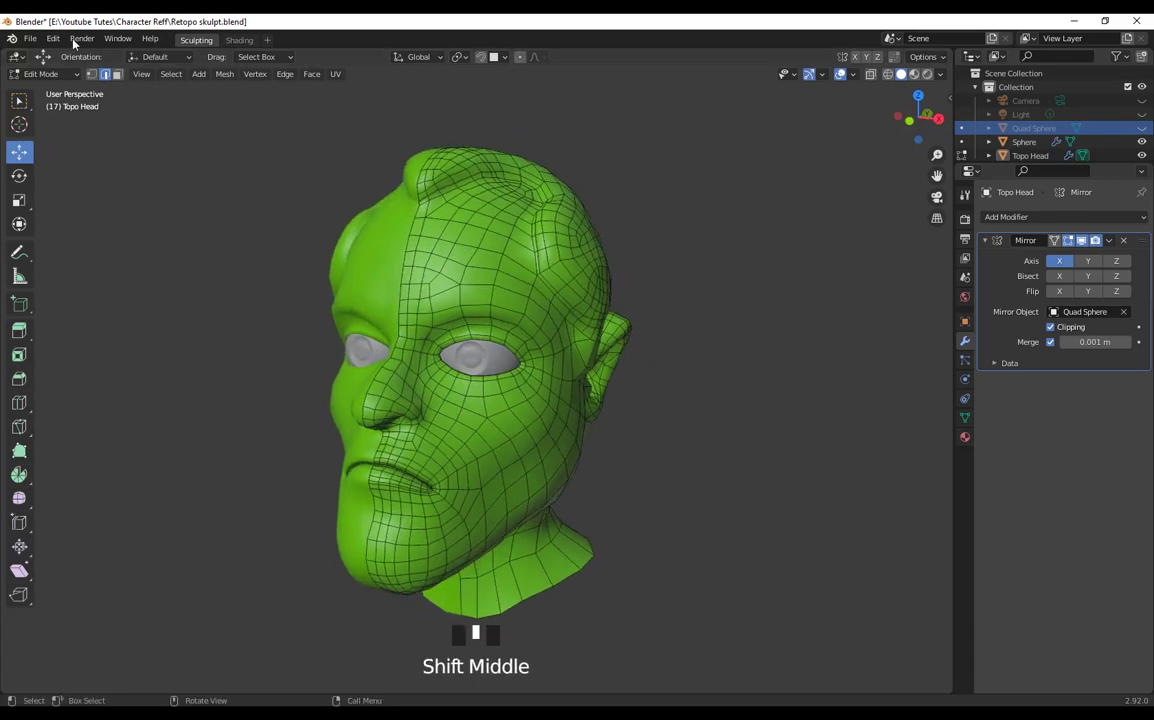
Step: Save the project as a new file named For Texture in the Character Reff folder
click(31, 39)
click(86, 146)
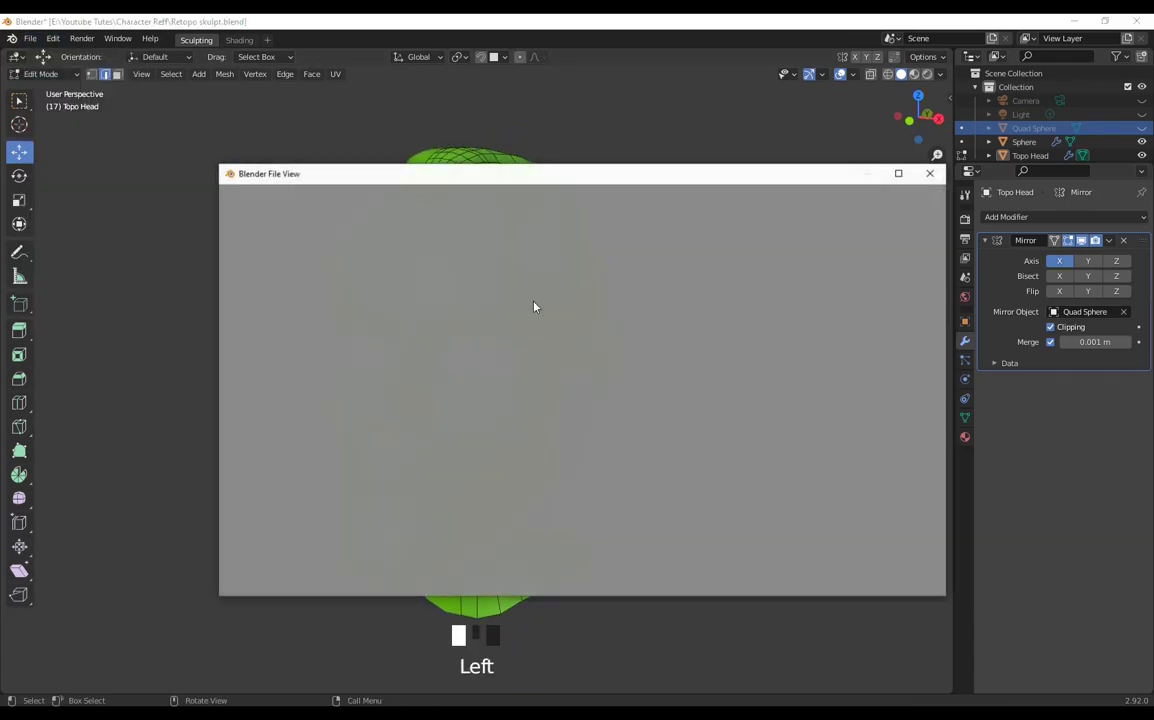
drag(425, 187, 434, 158)
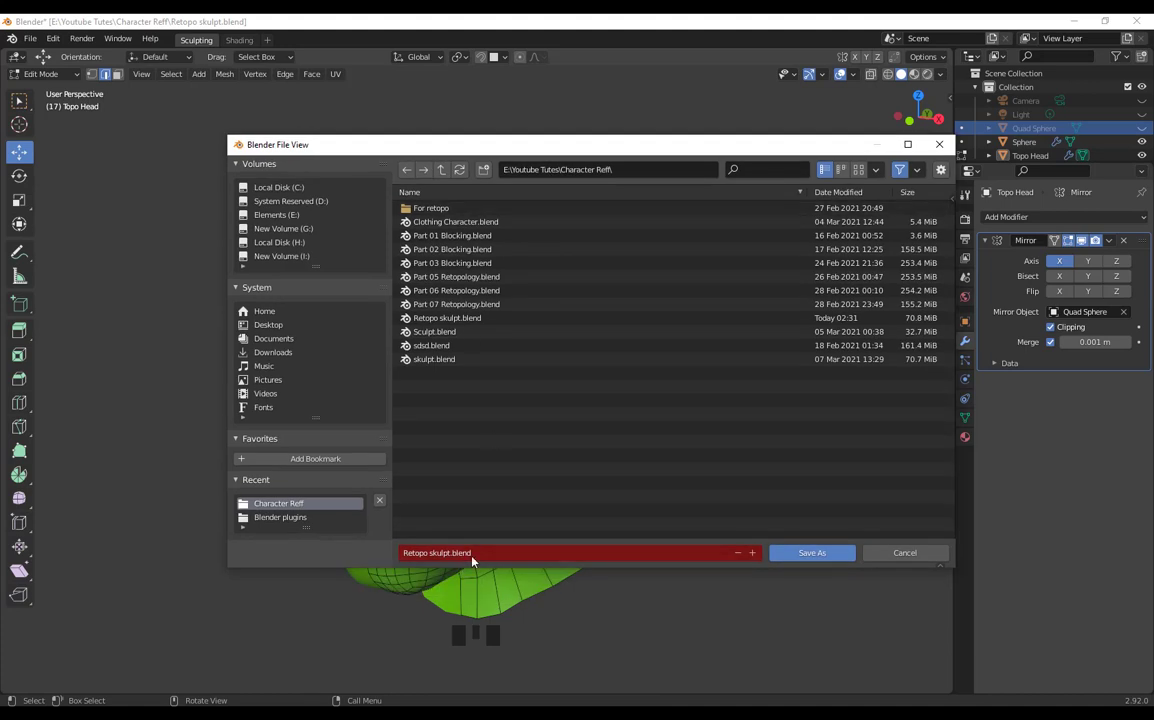
click(478, 553)
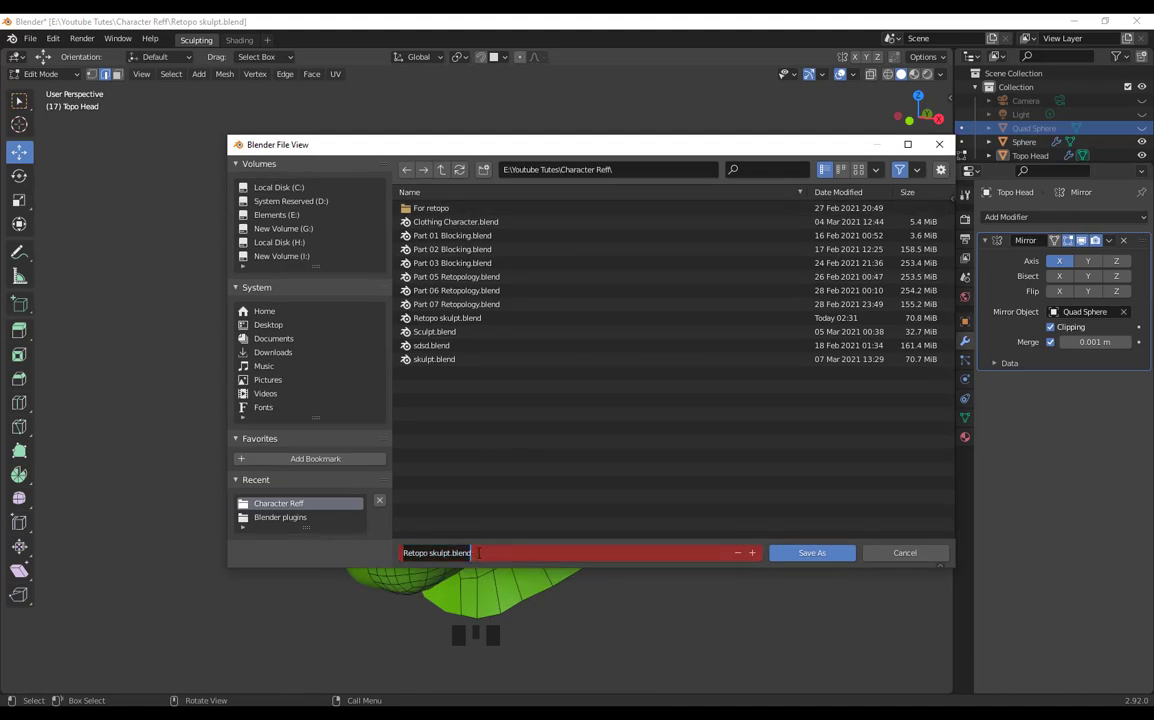
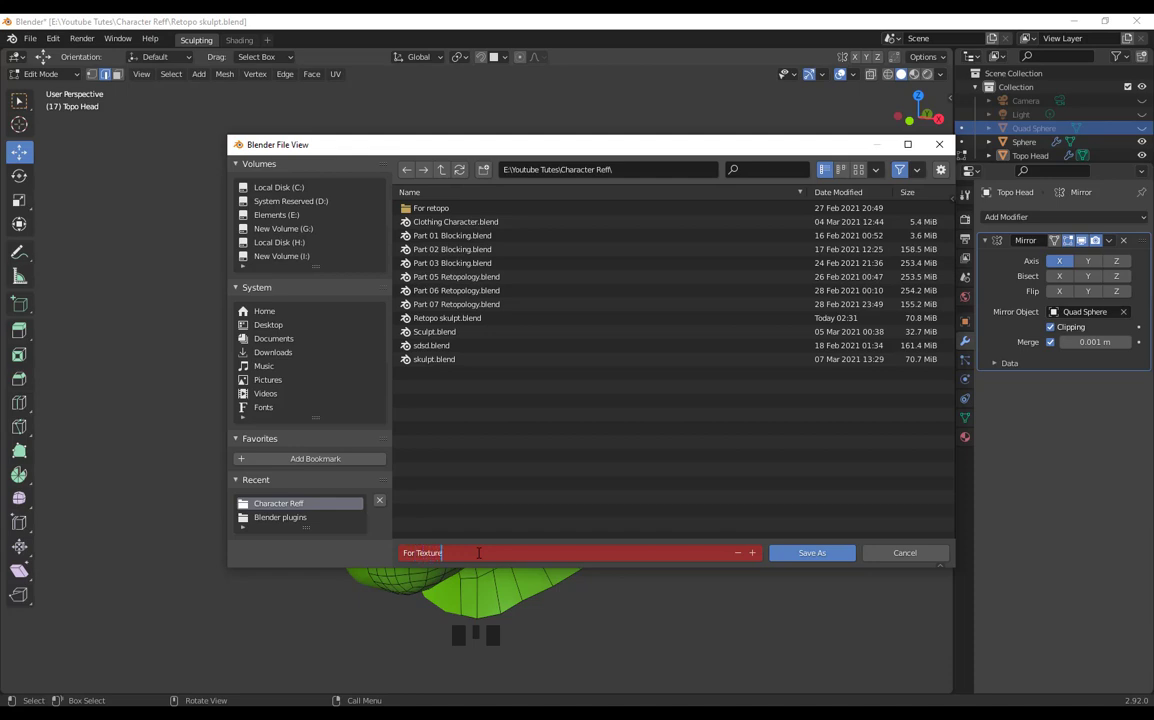
click(811, 553)
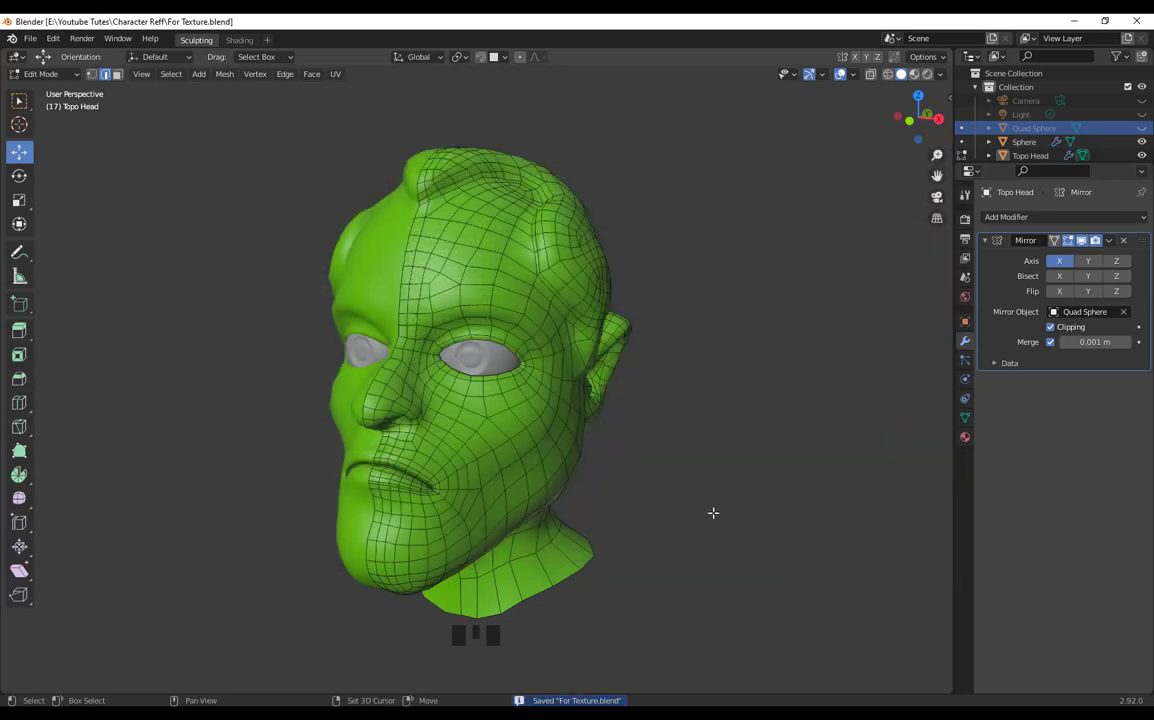
Step: Try to delete the Quad Sphere while the Mirror modifier still references it, and undo the deletion
shift+middle_drag(713, 513, 745, 540)
scroll(739, 500, up, 2)
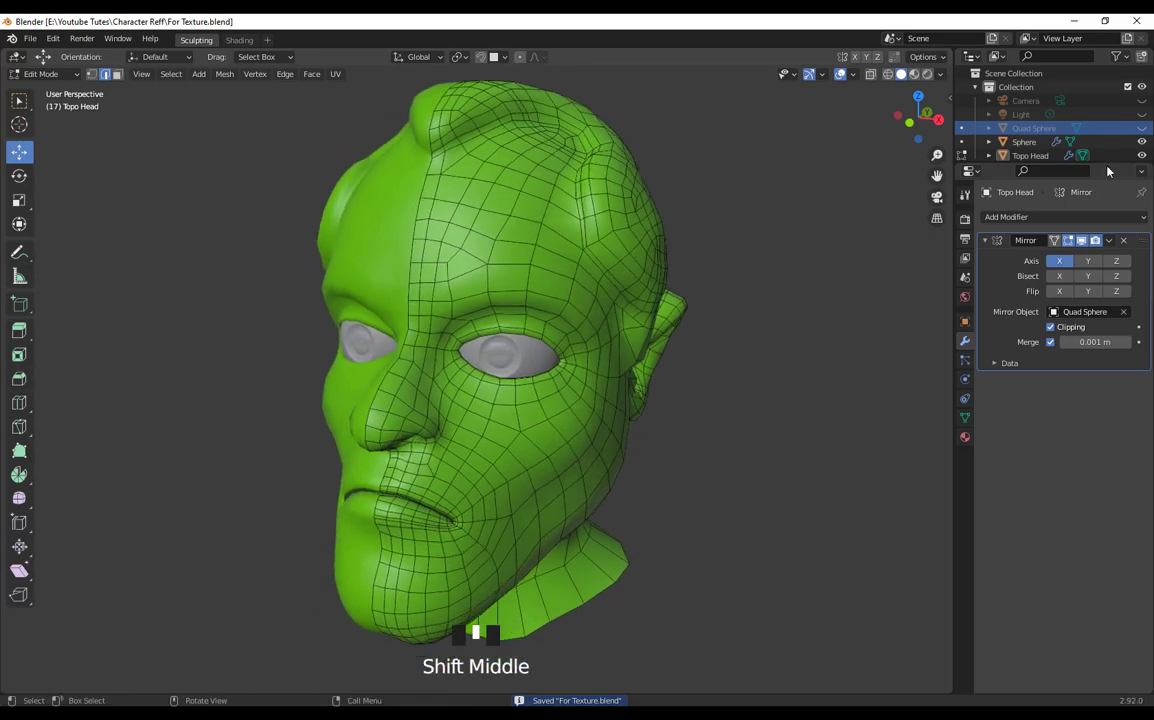
right_click(1017, 133)
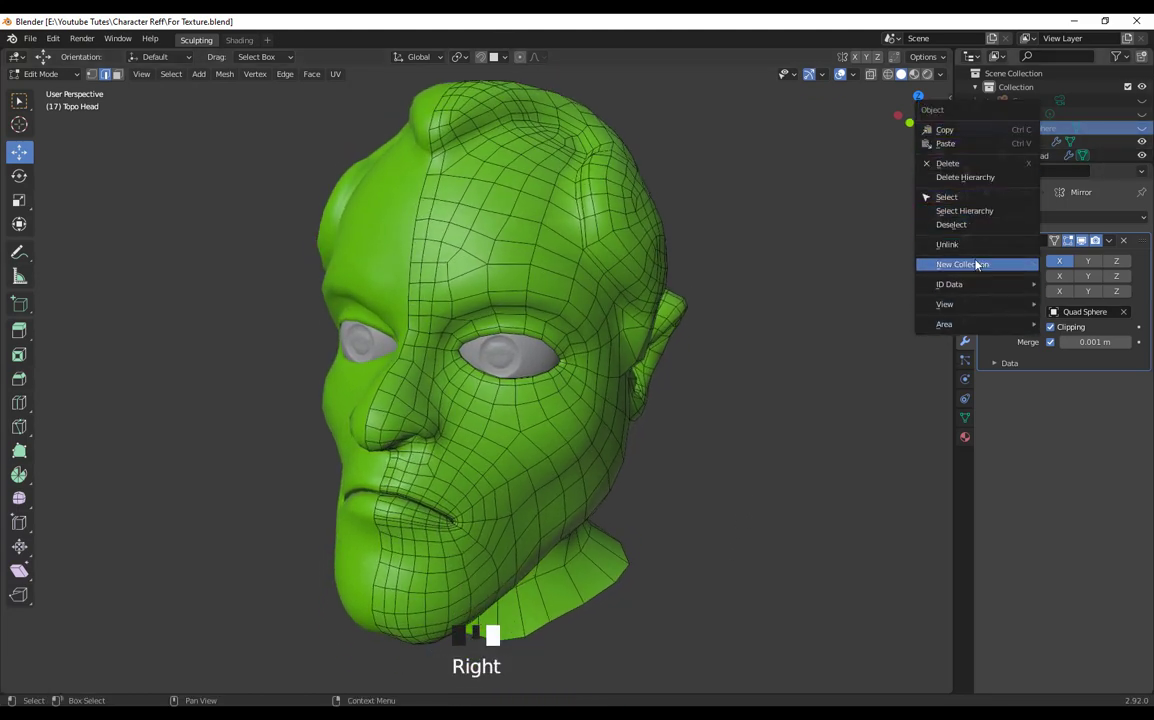
click(957, 170)
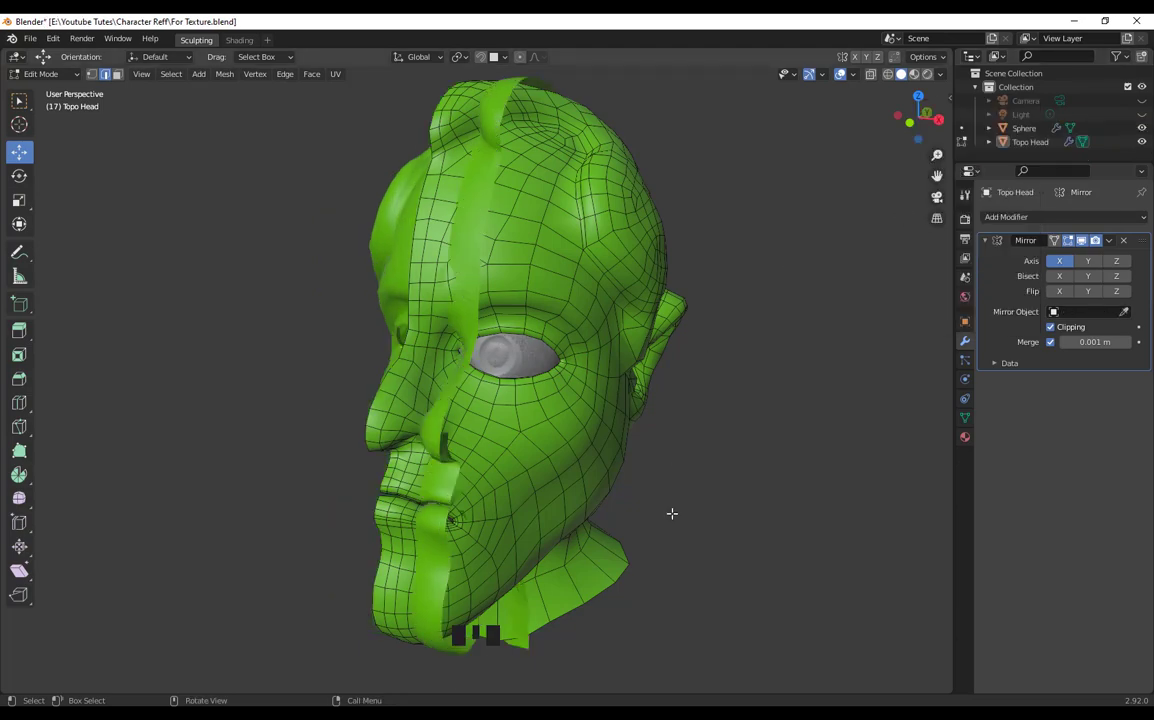
mouse_move(672, 513)
middle_down()
mouse_move(706, 531)
mouse_move(700, 541)
mouse_move(688, 549)
mouse_move(512, 298)
mouse_move(654, 504)
middle_up()
scroll(703, 531, down, 2)
scroll(703, 531, up, 2)
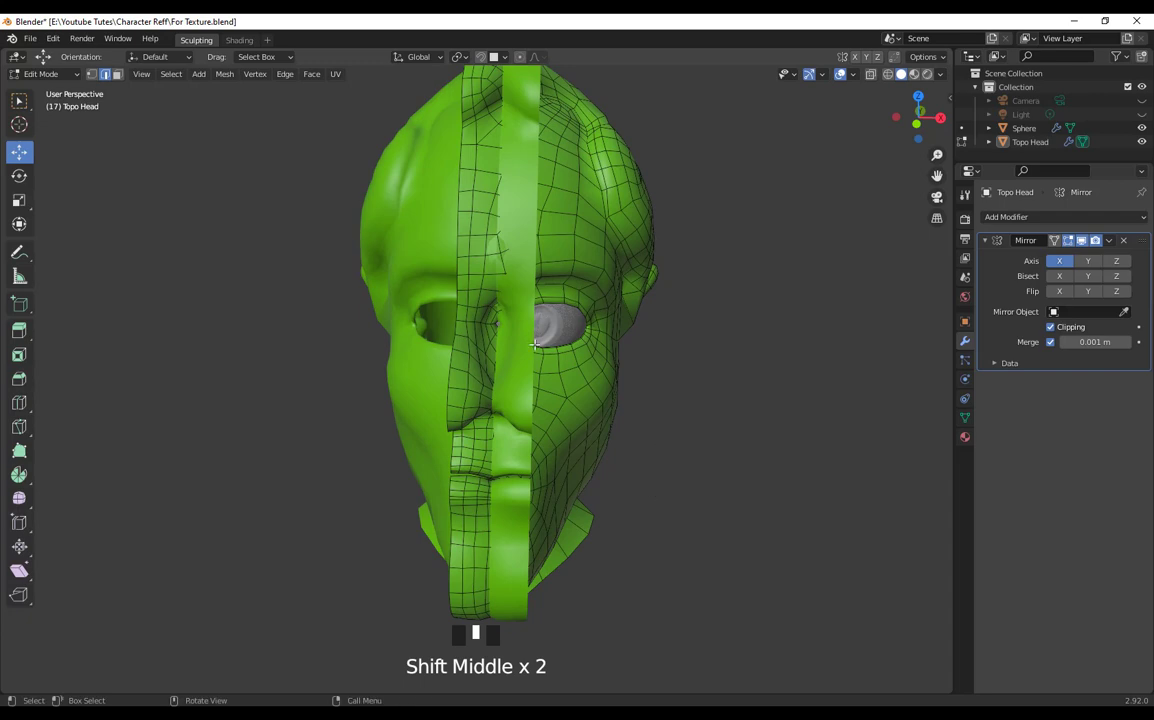
middle_drag(535, 344, 651, 421)
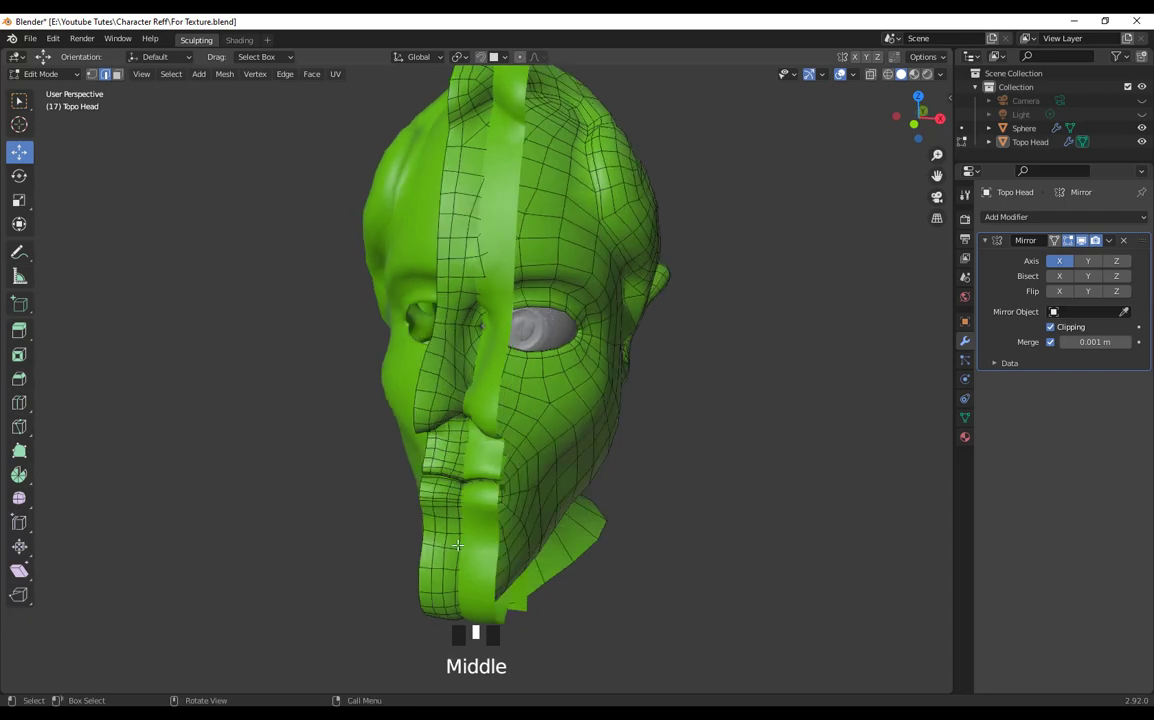
key(ctrl+z)
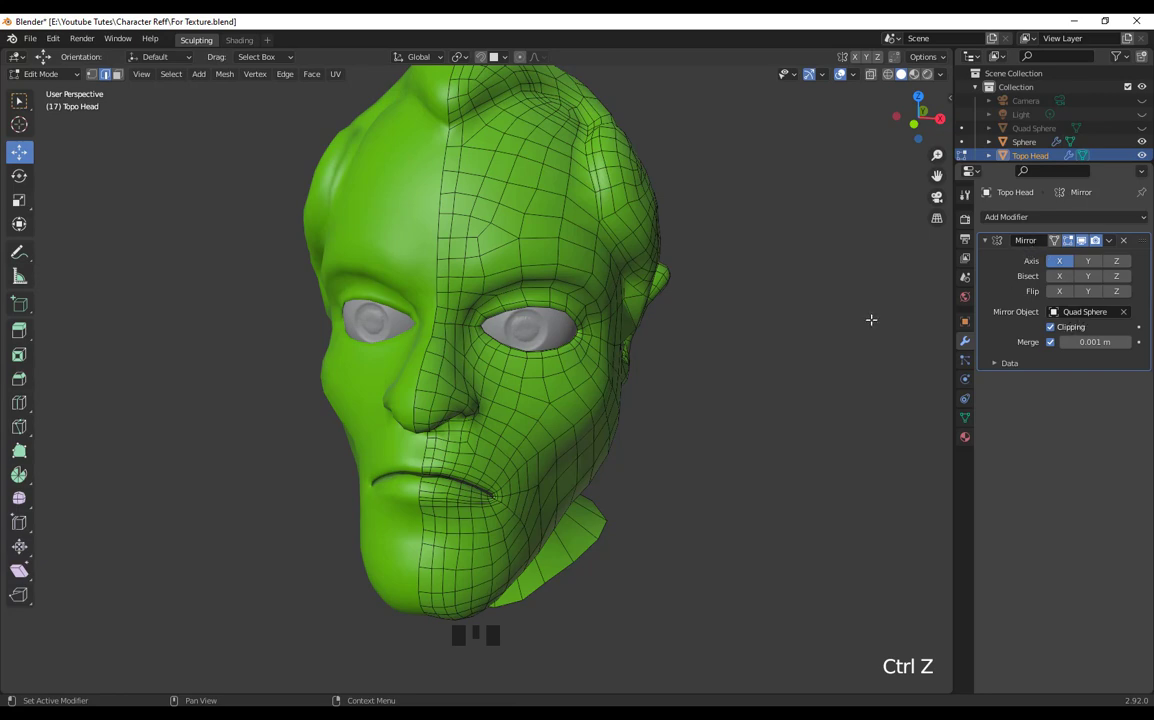
Step: Switch Topo Head to Object Mode and apply its Mirror modifier
shift+middle_drag(741, 497, 753, 523)
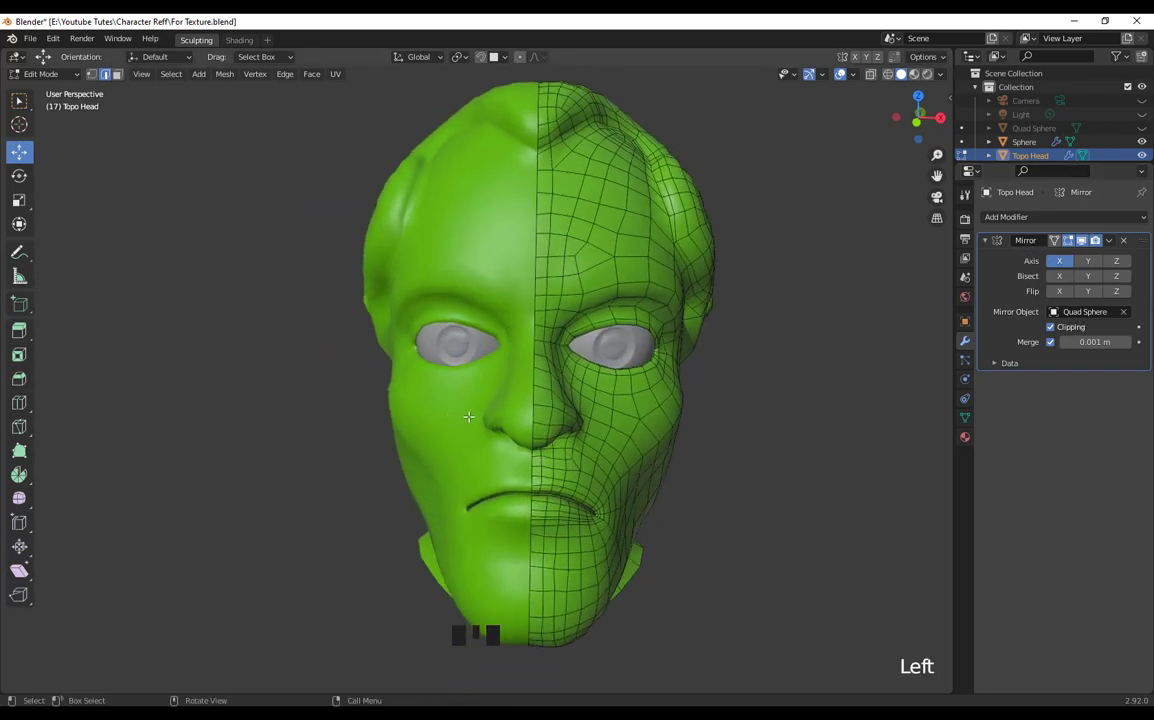
scroll(693, 549, down, 2)
middle_drag(641, 538, 670, 575)
scroll(670, 572, up, 3)
scroll(658, 554, down, 1)
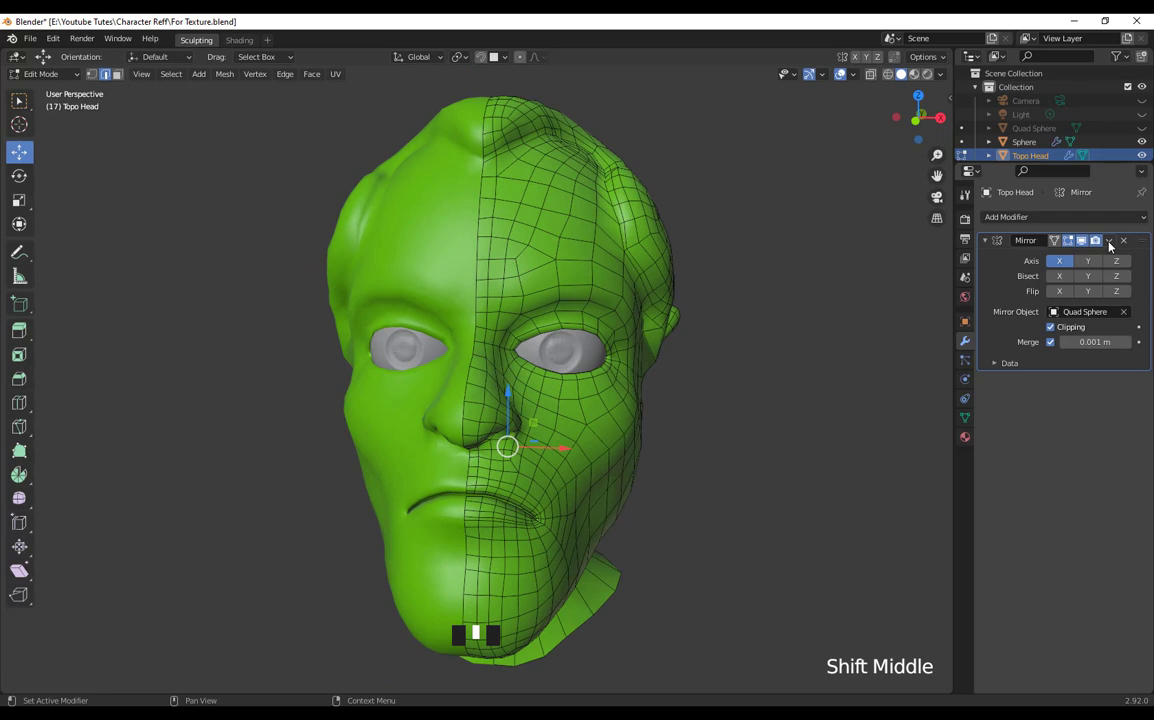
key(Tab)
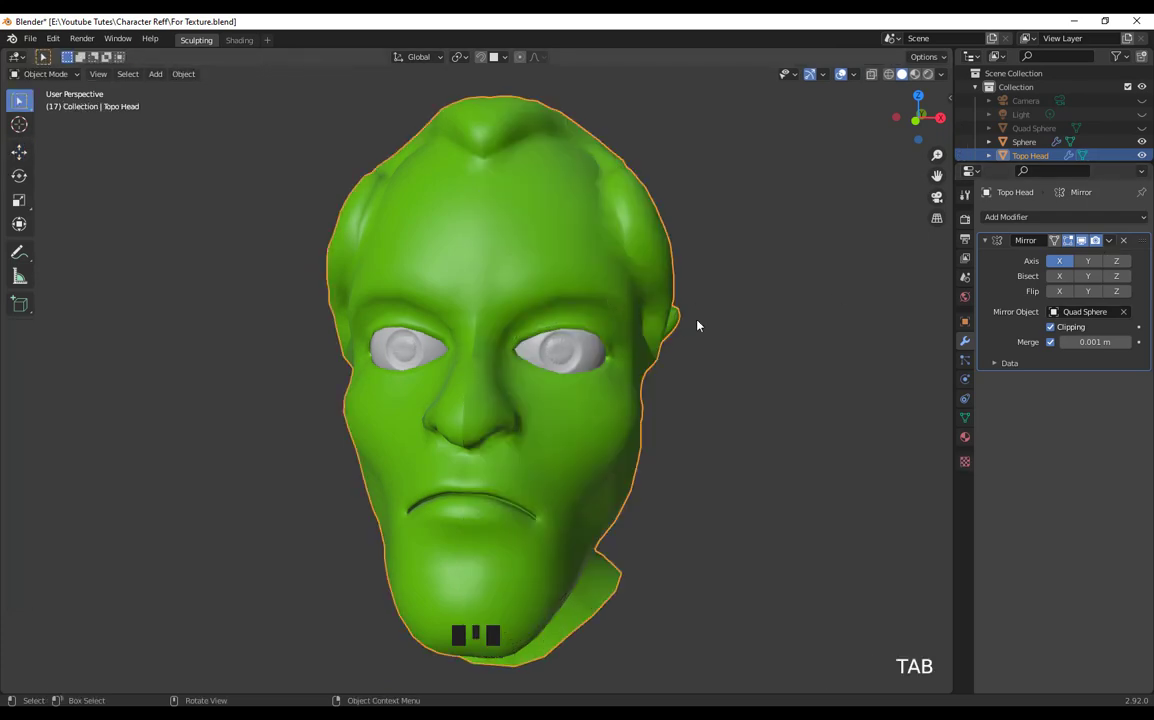
click(1108, 241)
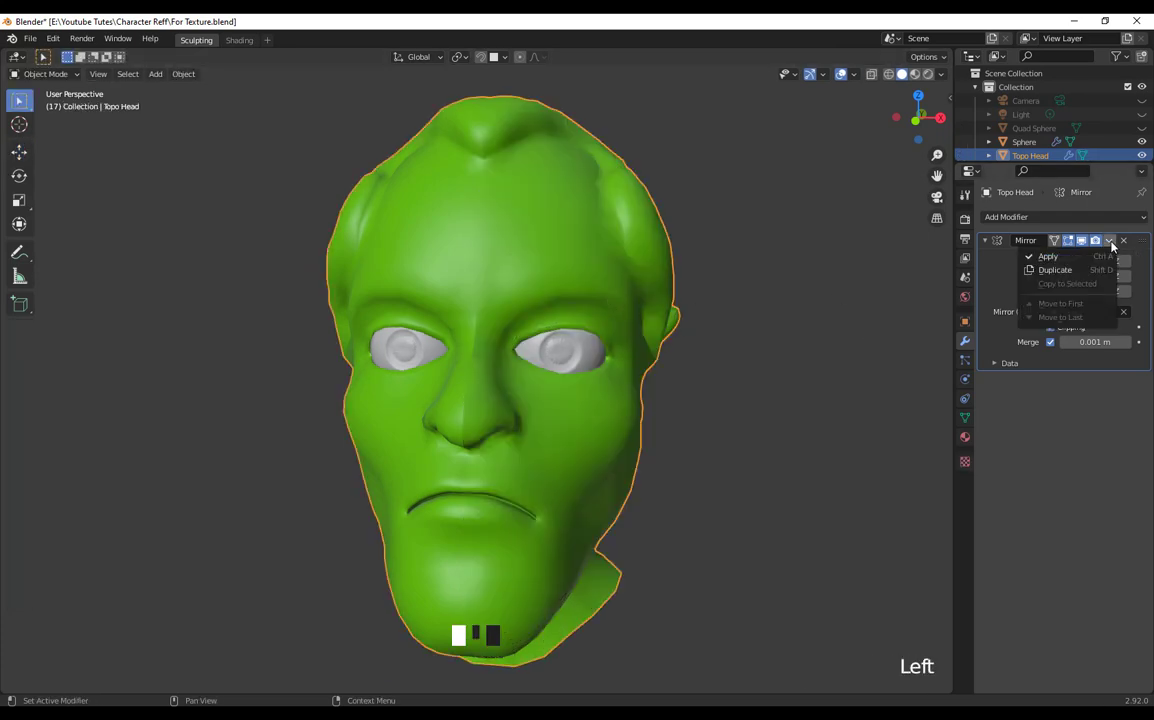
click(1064, 258)
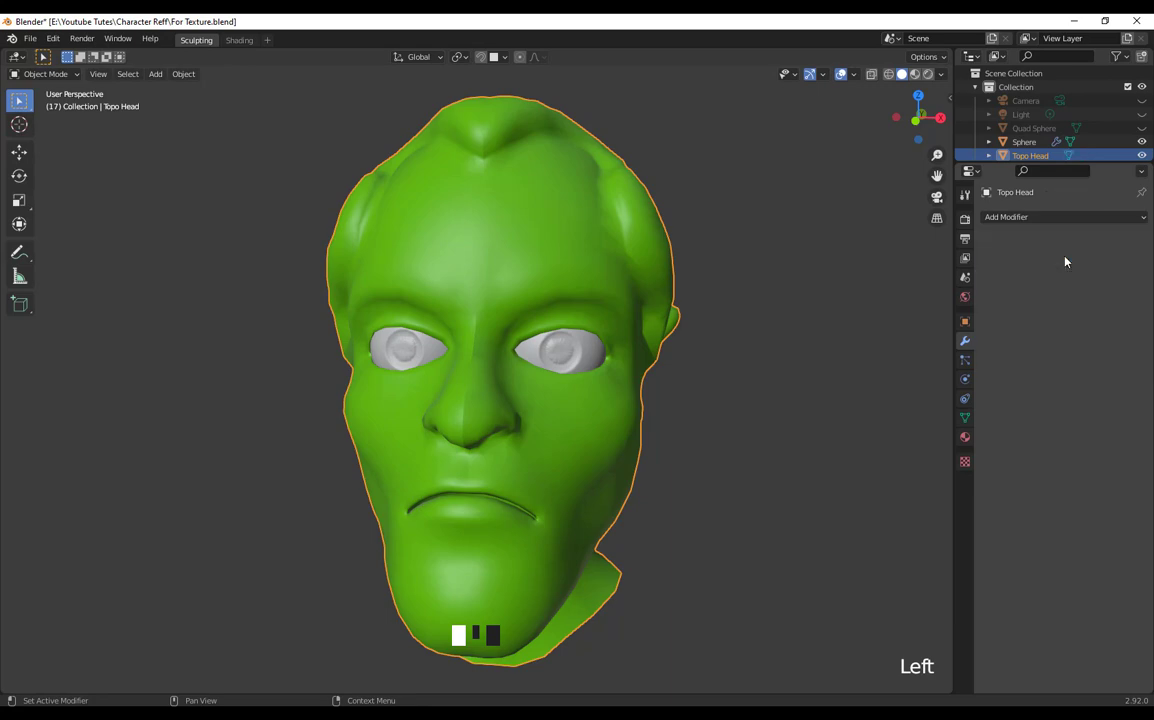
Step: Compare the head with the Quad Sphere sculpt once more, and delete the Quad Sphere from the scene
middle_drag(644, 407, 785, 495)
click(489, 430)
scroll(739, 562, up, 2)
scroll(685, 546, down, 1)
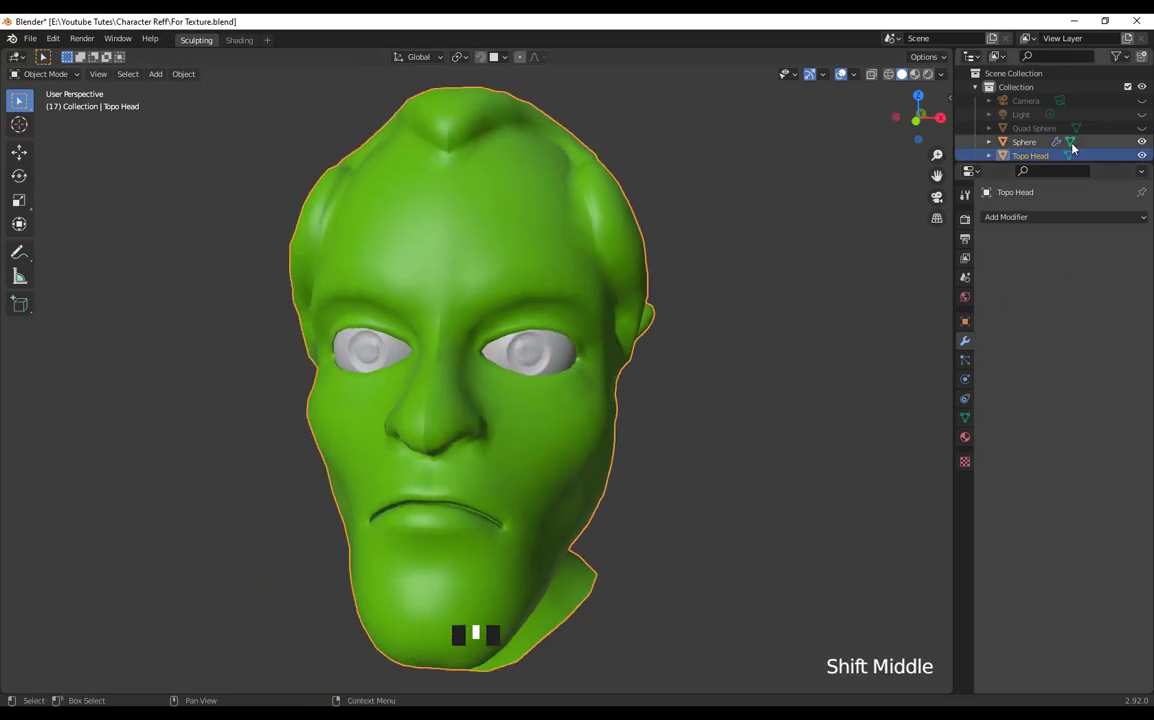
click(1141, 129)
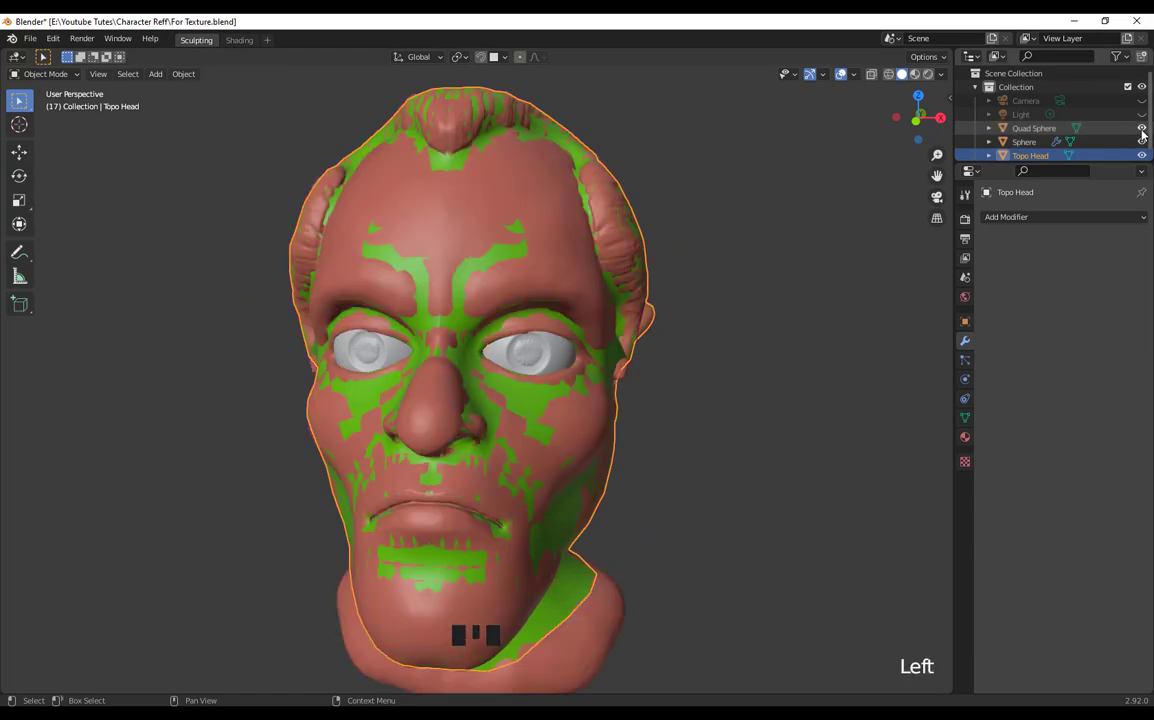
click(1141, 129)
right_click(1021, 131)
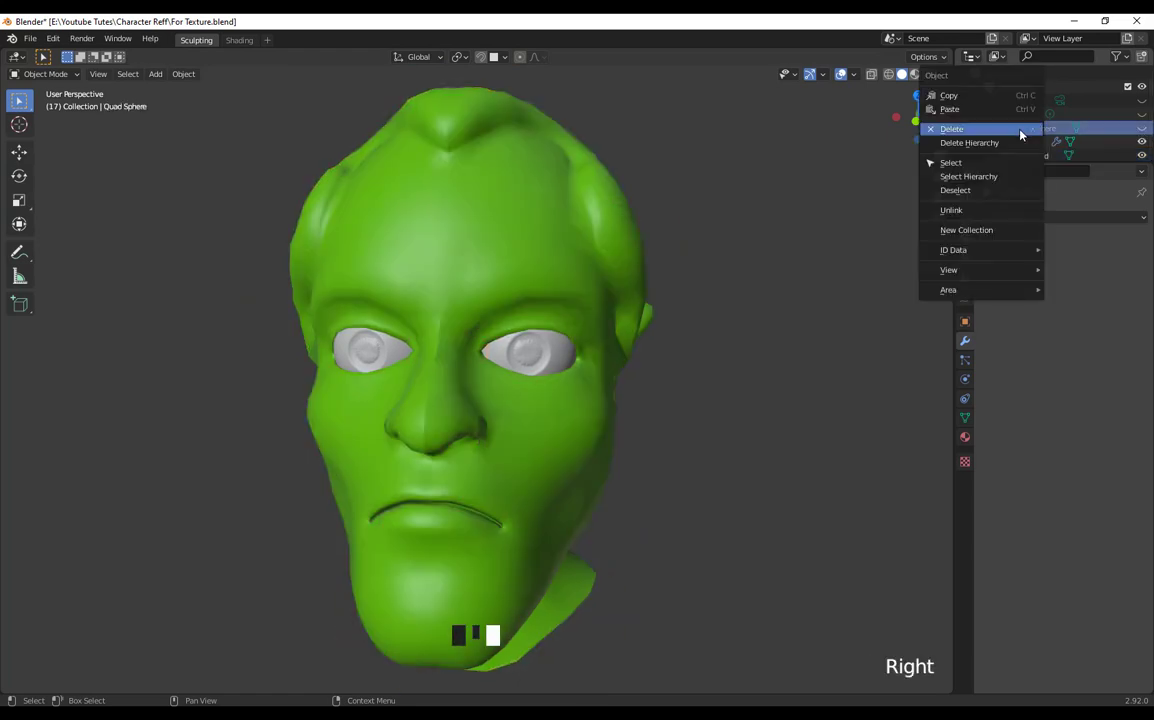
click(985, 129)
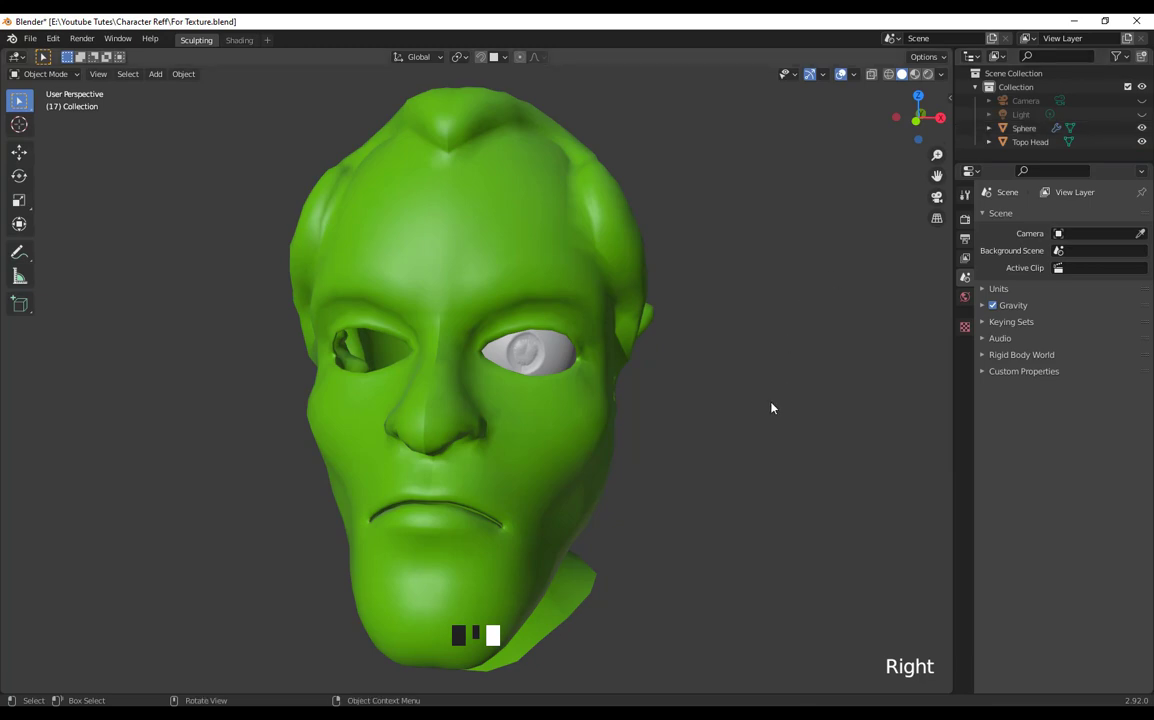
Step: Delete the eyeball Sphere from the scene
middle_drag(770, 407, 801, 432)
click(561, 373)
middle_drag(561, 373, 507, 366)
key(Delete)
scroll(667, 466, down, 2)
scroll(706, 476, up, 1)
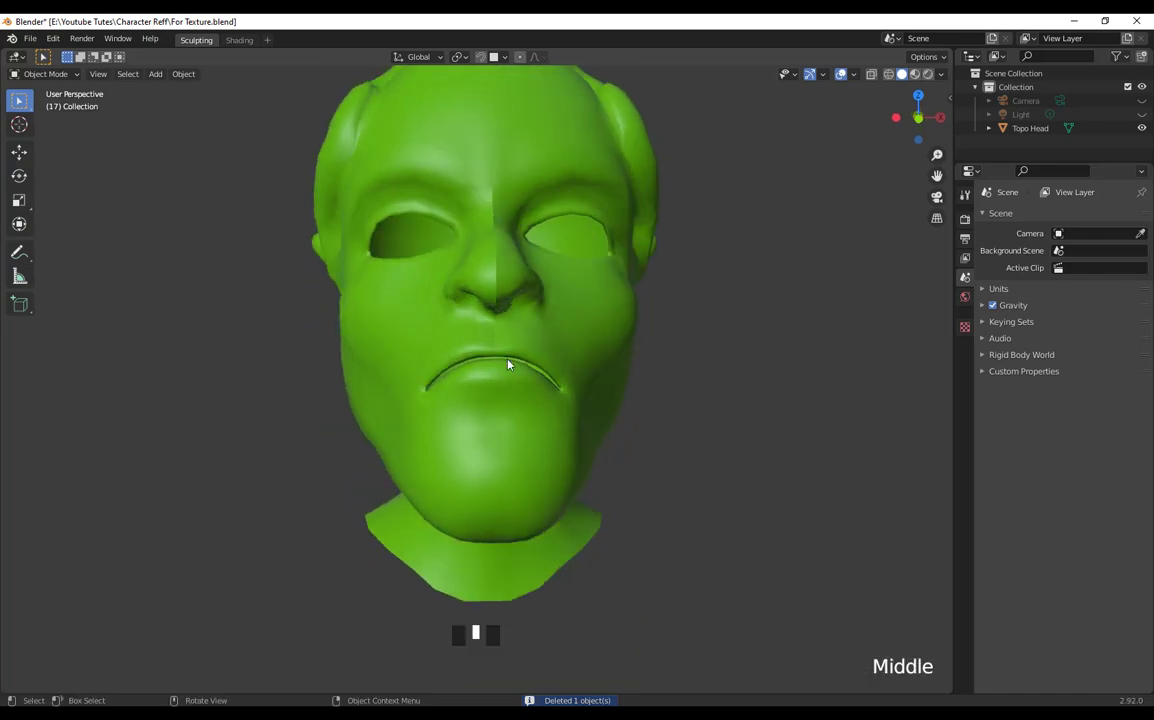
Step: Select Topo Head, check it from behind, and put it in Edit Mode
click(507, 366)
scroll(724, 479, down, 2)
middle_drag(724, 479, 533, 536)
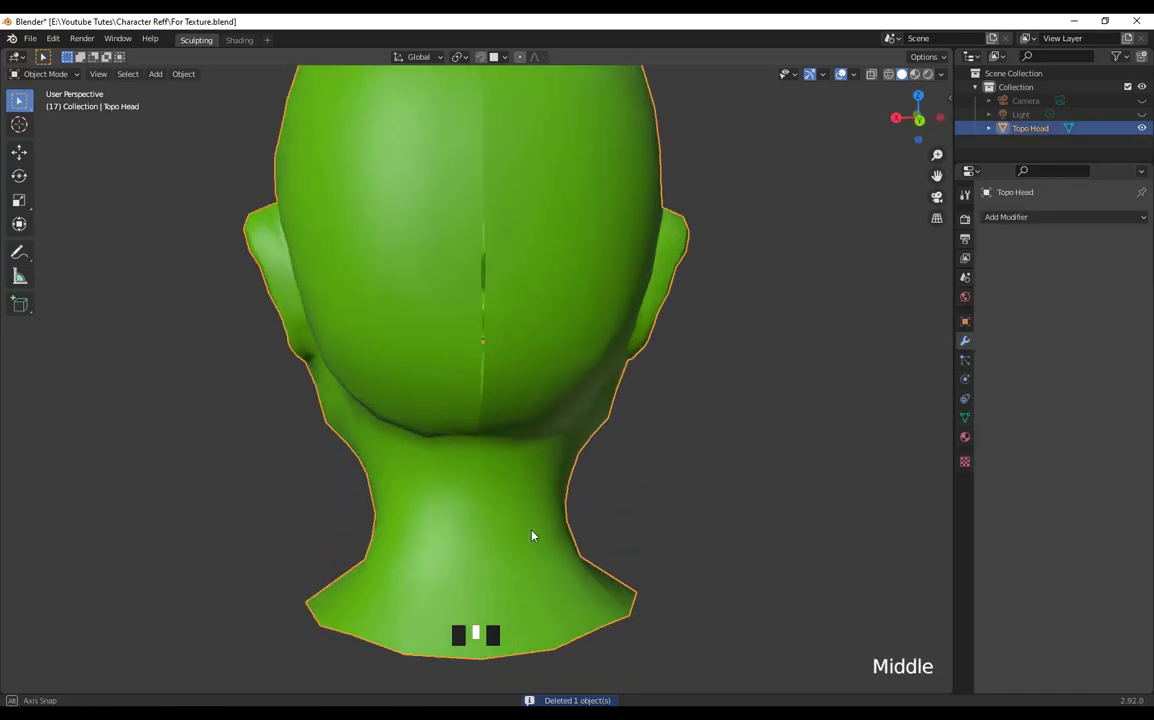
scroll(492, 361, down, 3)
scroll(672, 556, up, 2)
middle_drag(549, 618, 703, 533)
key(Tab)
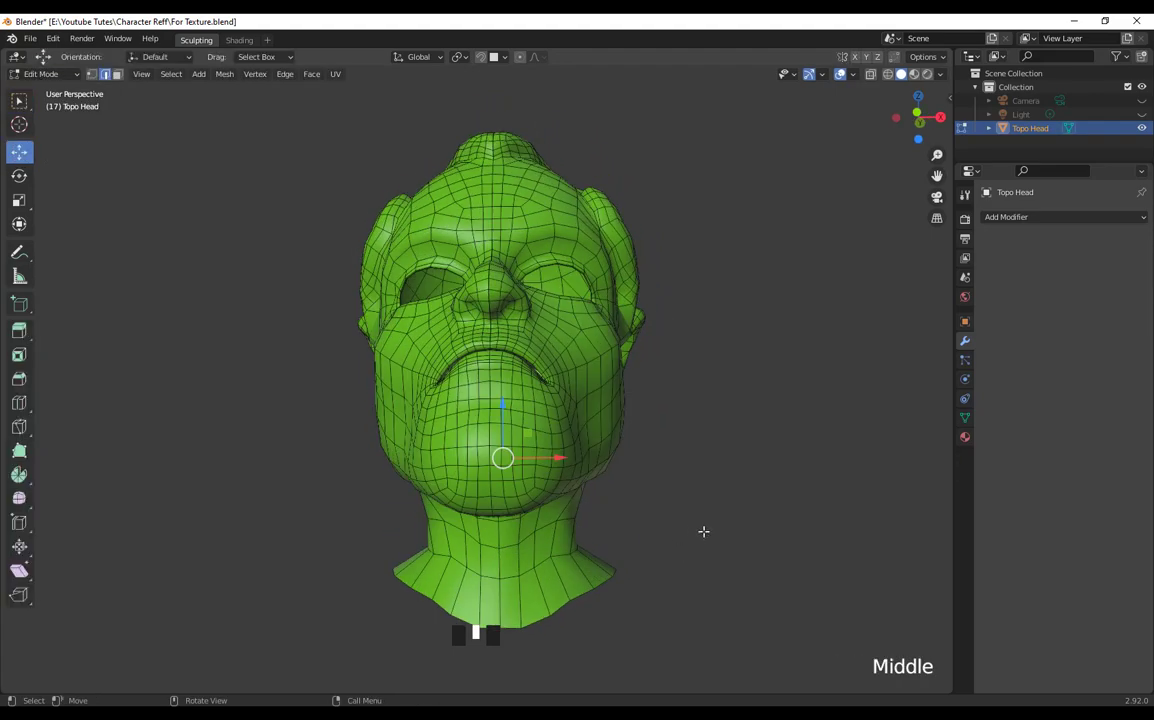
Step: Switch to vertex selection and merge the topmost open vertex pair under the chin at its center
scroll(649, 587, up, 2)
middle_drag(649, 587, 655, 476)
scroll(655, 476, up, 3)
shift+middle_drag(616, 600, 528, 489)
shift+middle_drag(558, 436, 578, 632)
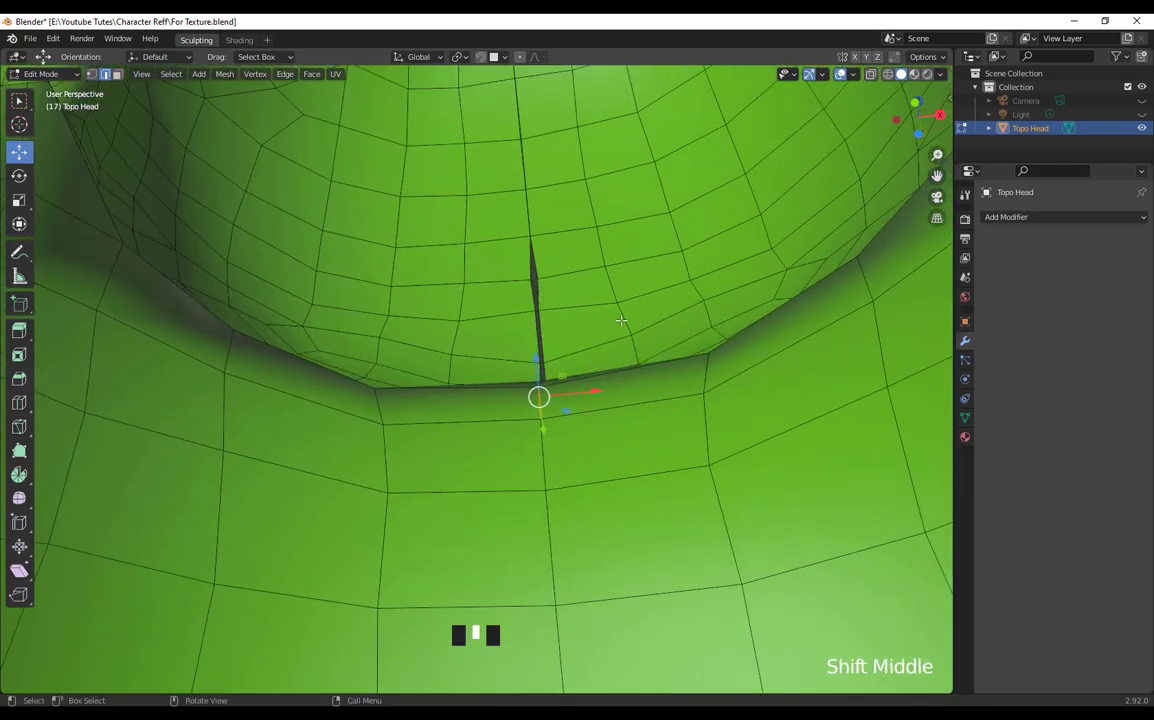
key(1)
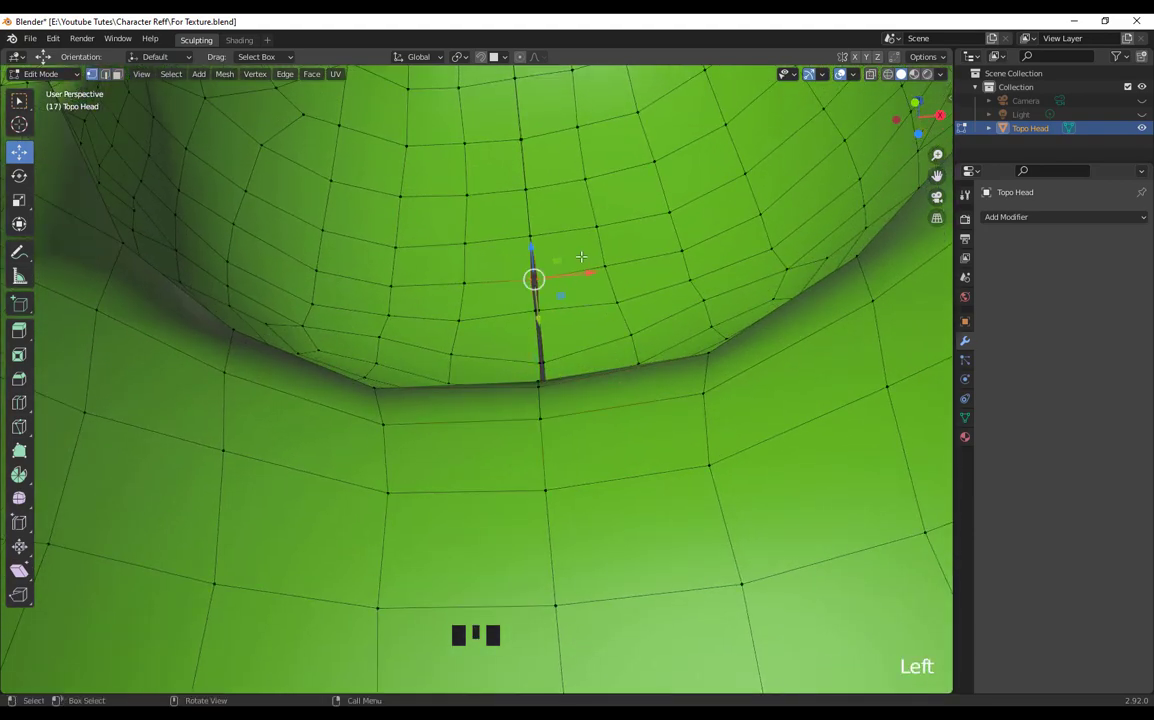
right_click(581, 257)
right_click(557, 287)
mouse_move(557, 290)
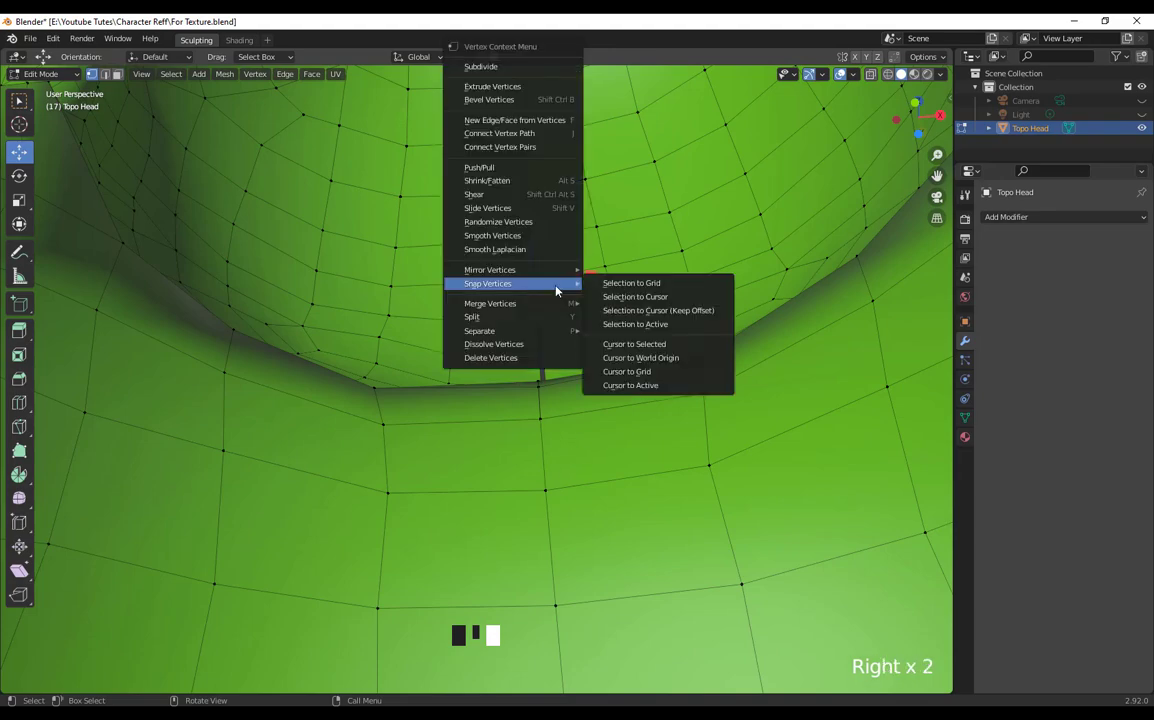
click(620, 306)
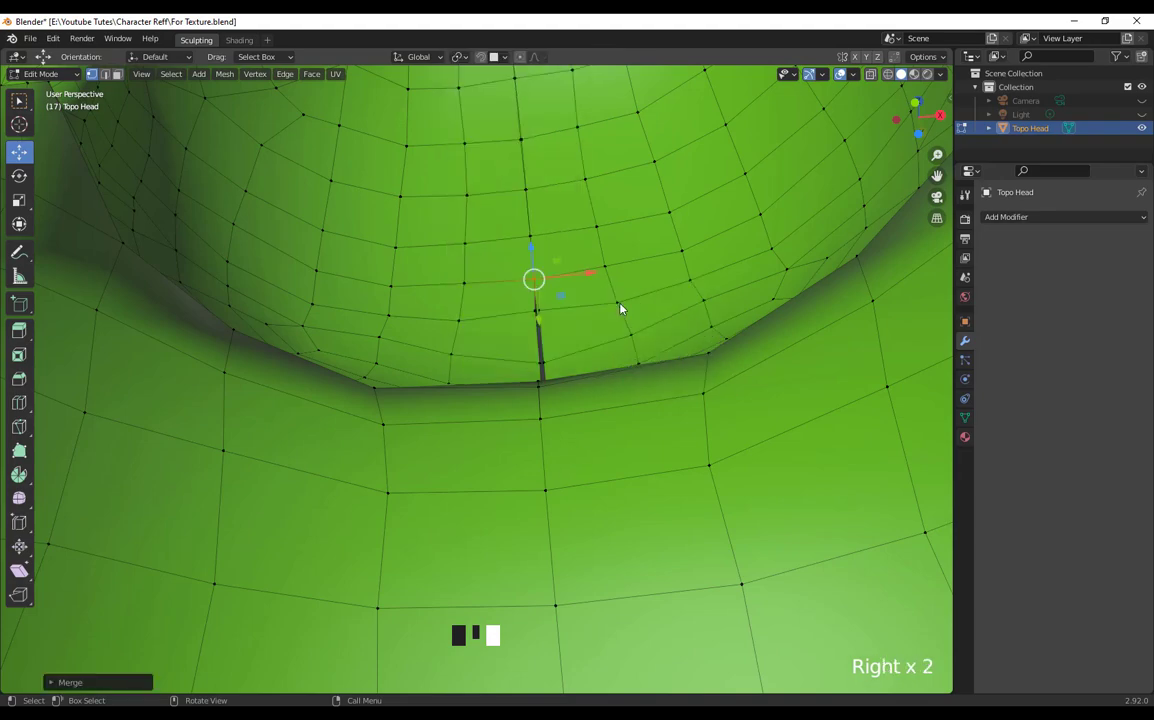
Step: Merge the next two open vertex pairs along the seam under the chin at their centers
click(537, 316)
right_click(568, 318)
mouse_move(568, 318)
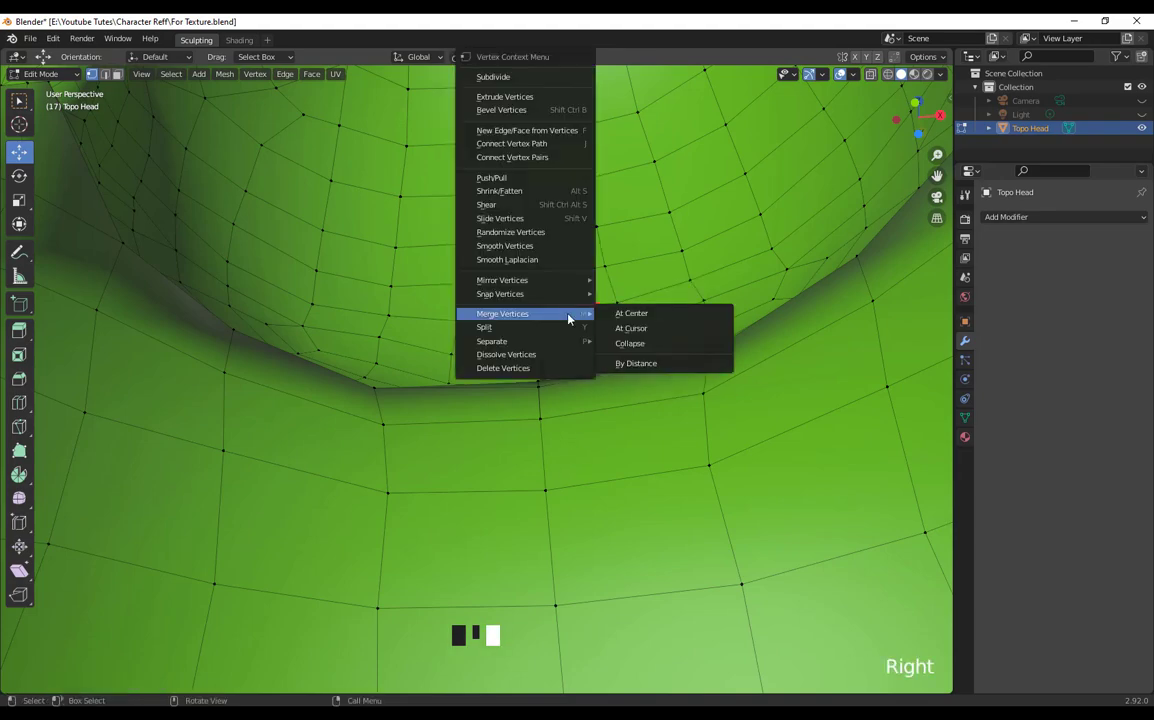
click(631, 313)
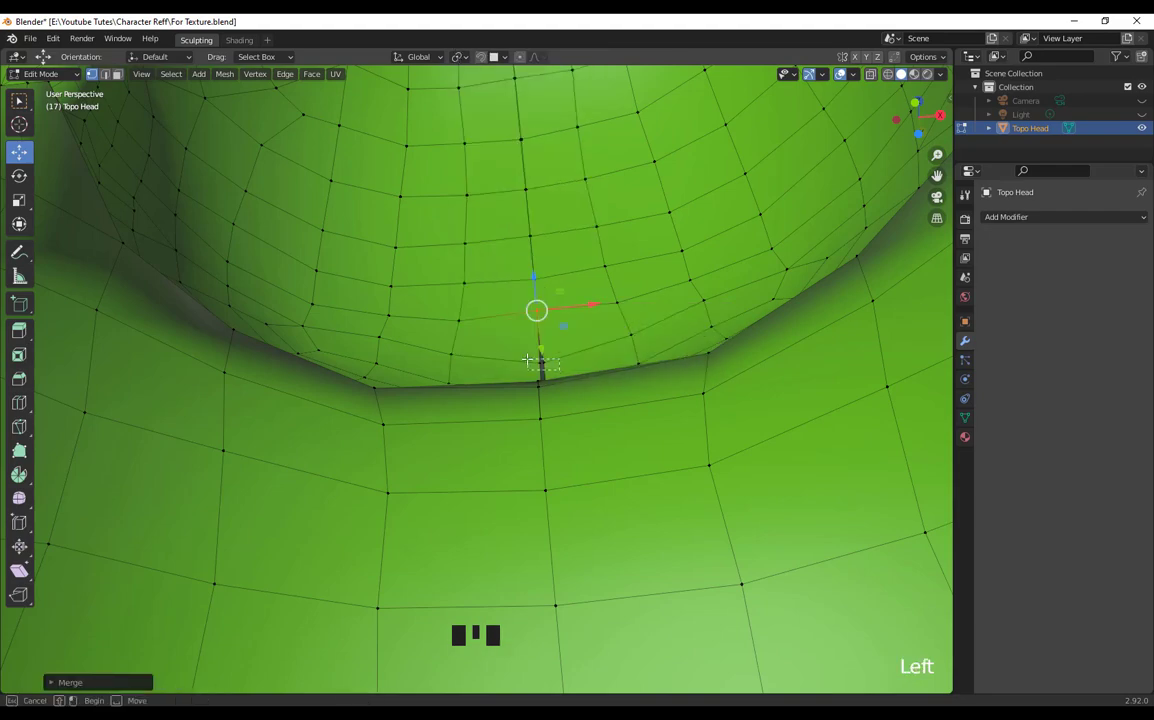
drag(527, 360, 677, 360)
right_click(677, 358)
mouse_move(677, 358)
click(744, 360)
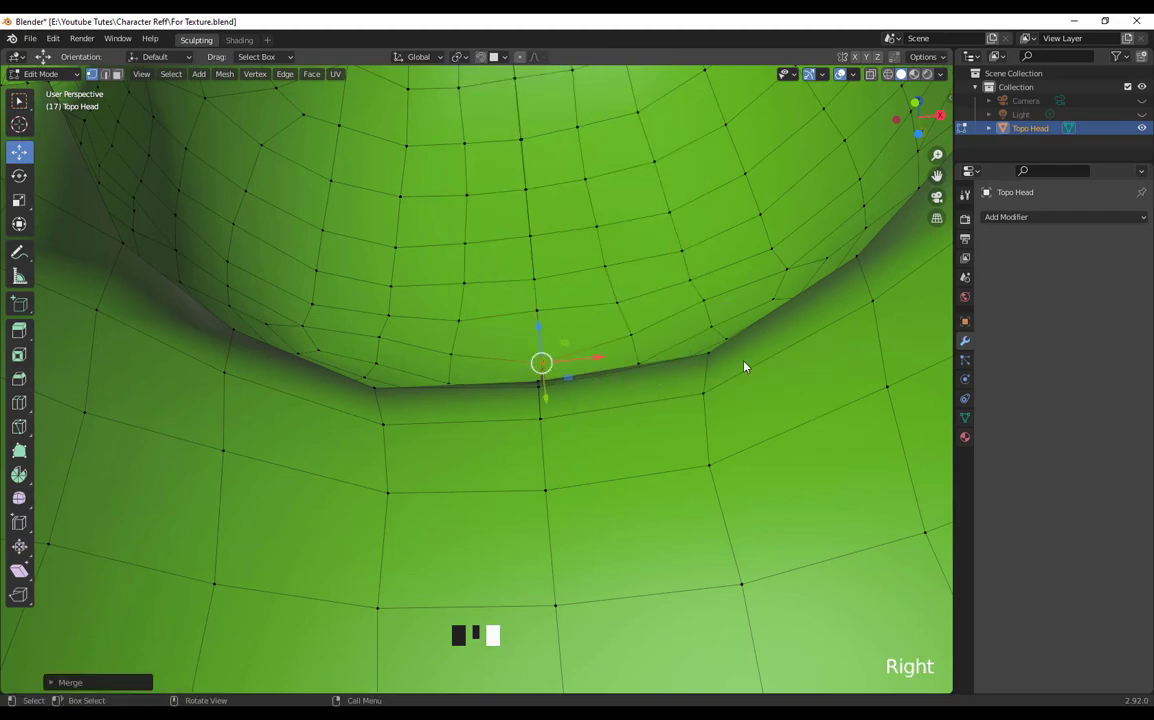
Step: Merge the remaining split vertex pairs on the chin's center seam at their centers
middle_drag(622, 469, 588, 562)
drag(541, 287, 543, 284)
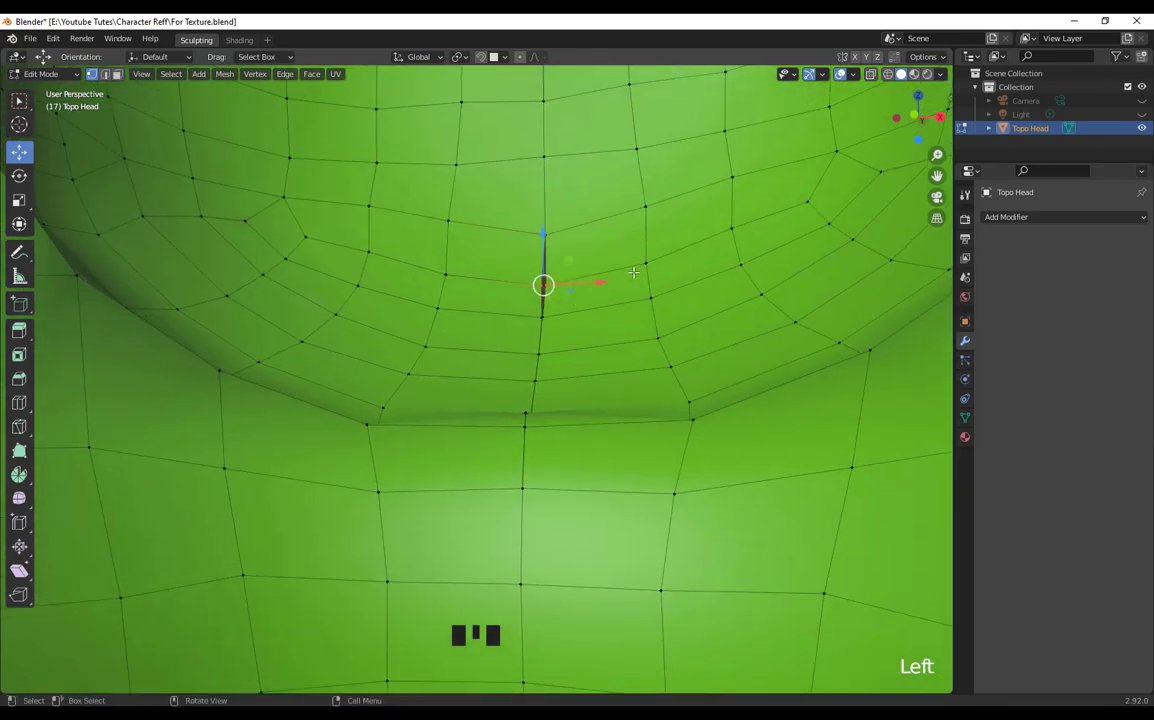
right_click(543, 284)
mouse_move(634, 277)
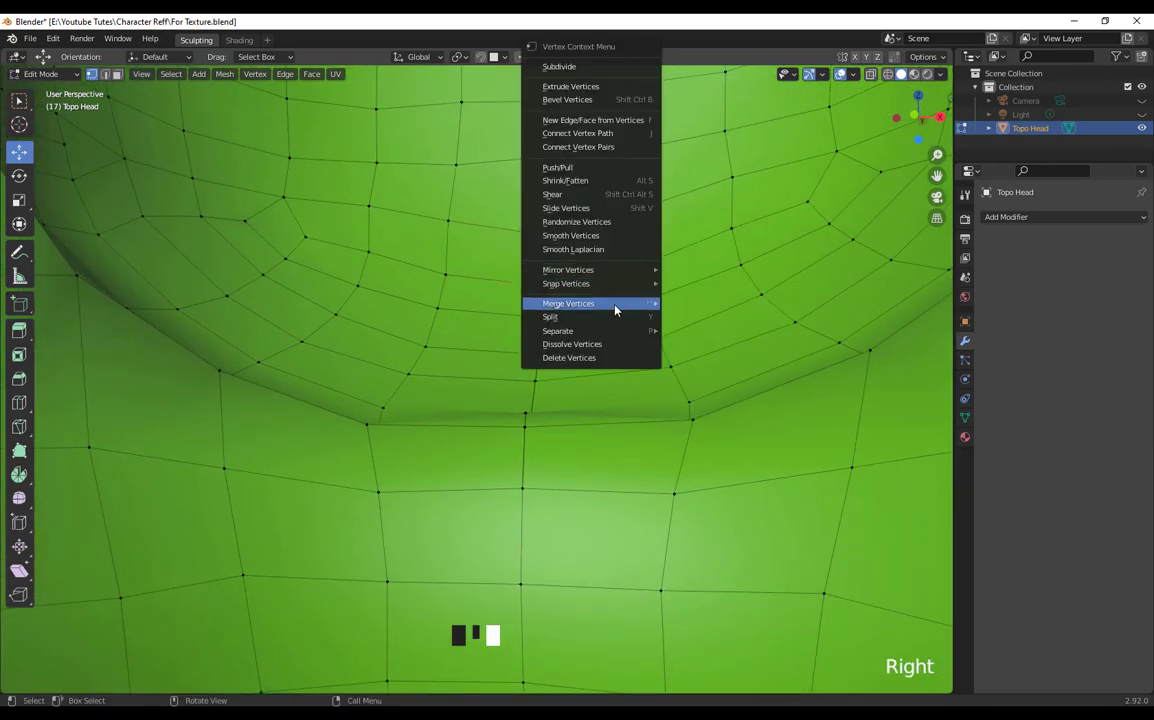
mouse_move(618, 303)
click(710, 318)
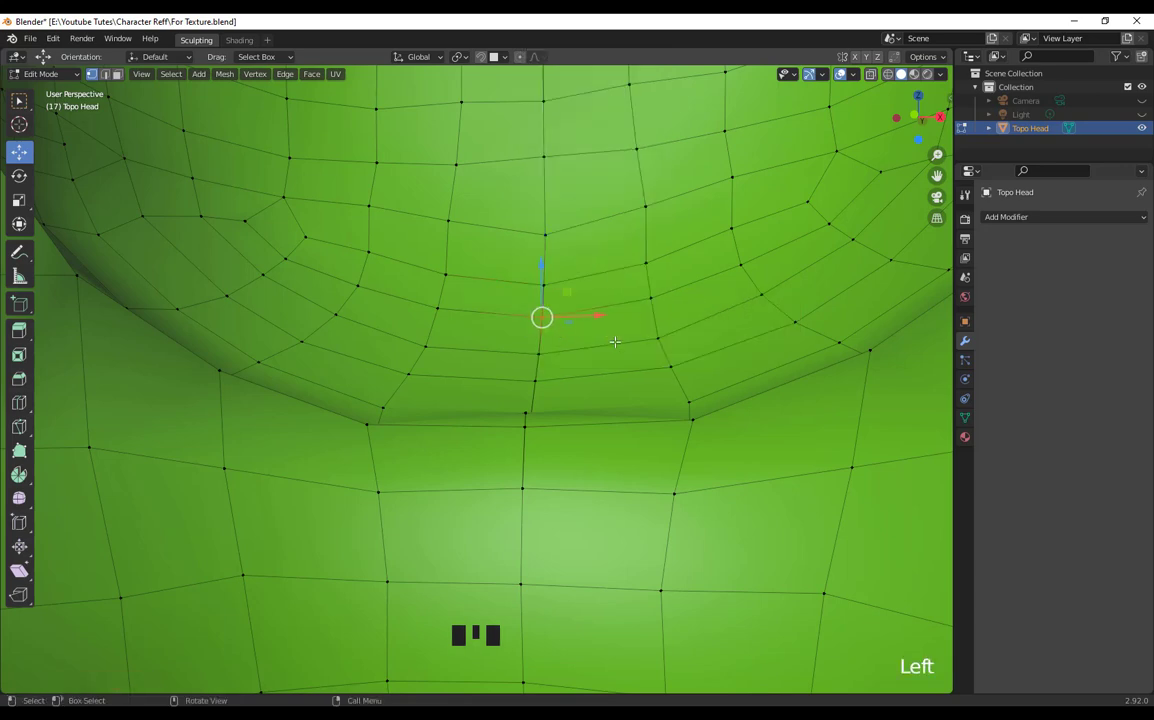
right_drag(616, 342, 688, 343)
Step: Inspect the head's center seam around the mouth and the inside of the face for further gaps
middle_drag(688, 343, 635, 302)
scroll(608, 444, down, 11)
scroll(625, 373, up, 4)
scroll(711, 453, up, 7)
scroll(635, 302, up, 10)
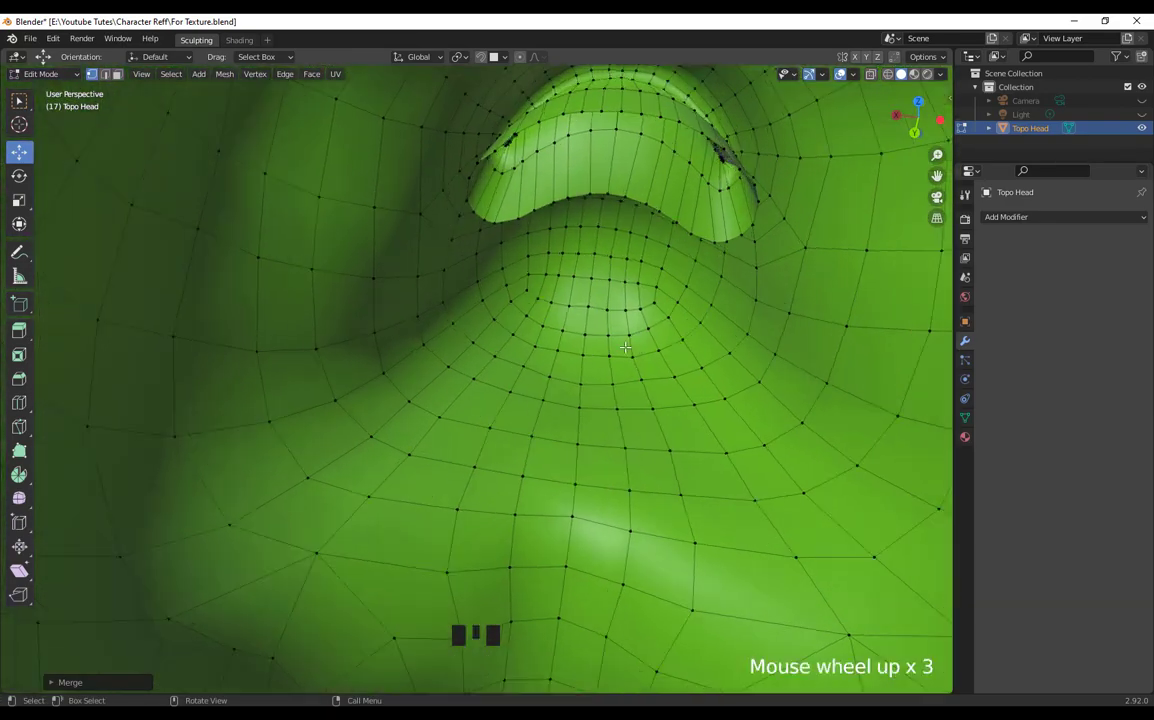
scroll(635, 302, down, 6)
scroll(635, 302, down, 9)
shift+middle_drag(608, 260, 539, 456)
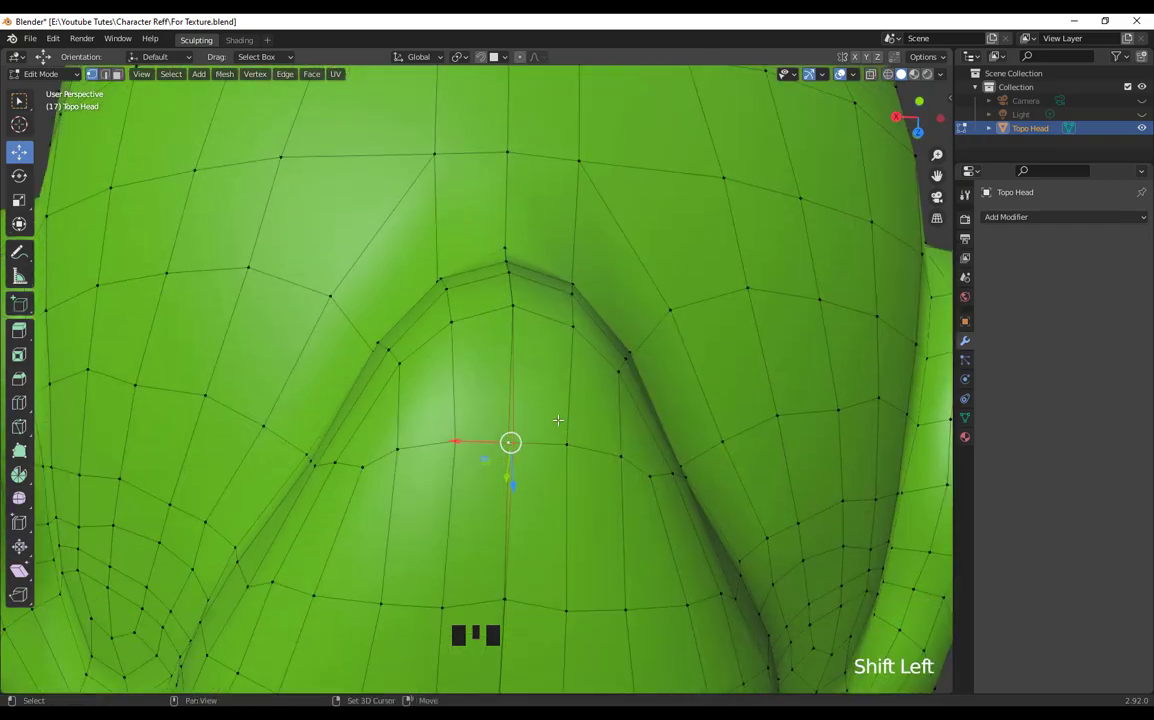
Step: Check from inside the head whether the seam vertices on the nose are doubled
key(ctrl+z)
middle_drag(596, 500, 613, 392)
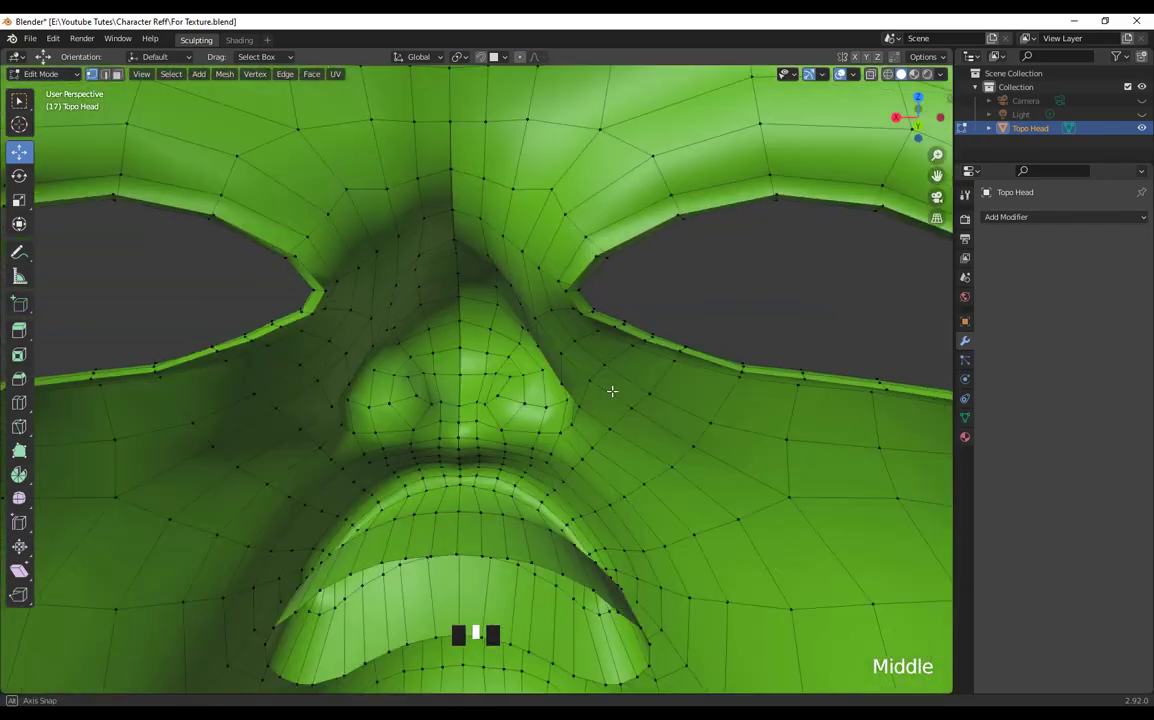
drag(451, 234, 474, 389)
key(KP_Decimal)
middle_drag(474, 389, 478, 372)
scroll(490, 378, up, 2)
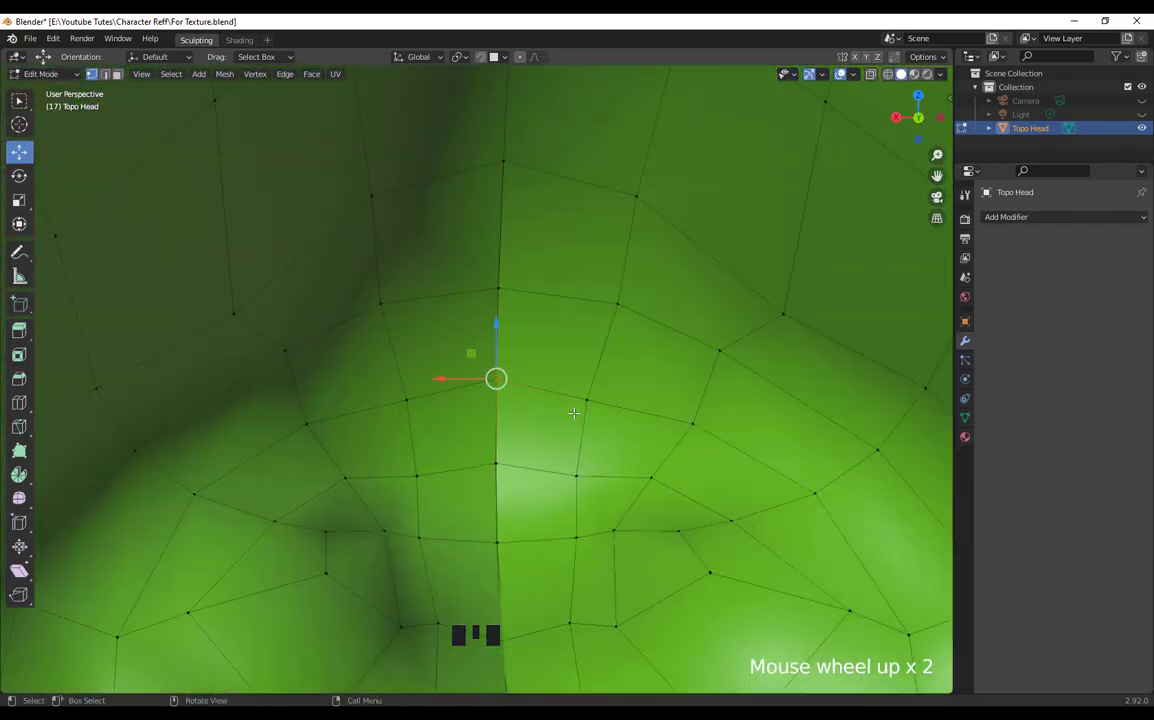
key(ctrl+z)
right_click(555, 306)
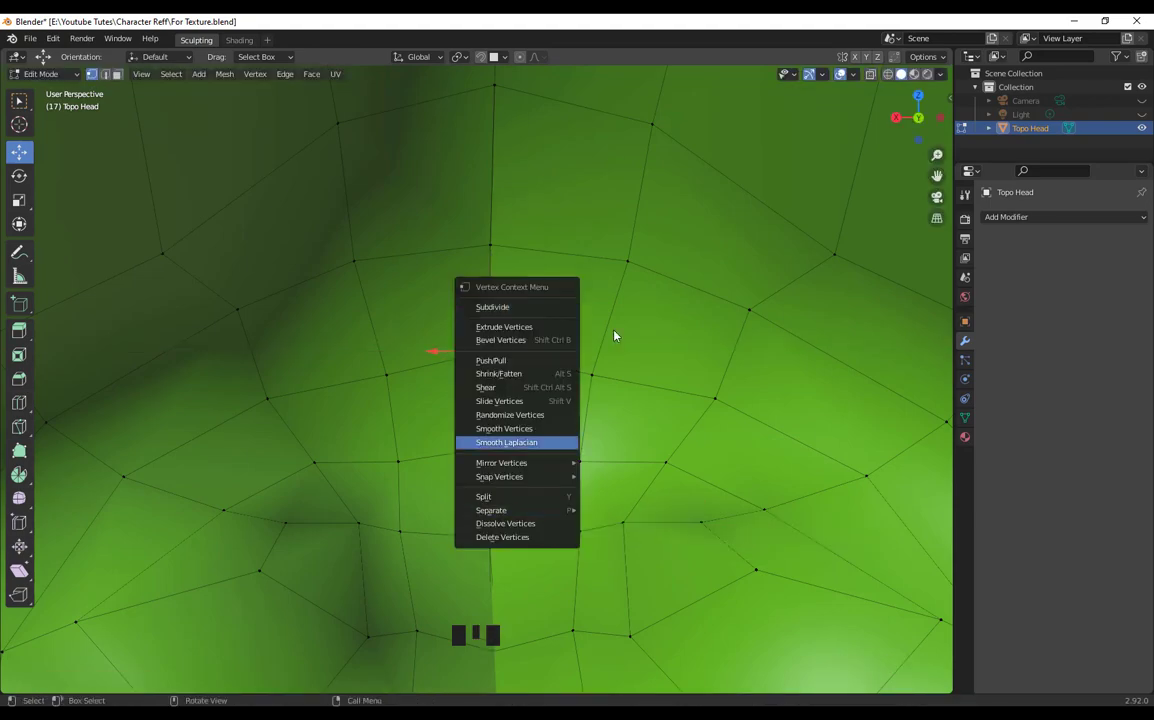
click(552, 254)
right_click(553, 252)
right_click(491, 248)
Step: Switch to wireframe shading and merge the doubled center-line vertices at the nose at their centers
scroll(540, 440, down, 3)
shift+middle_drag(555, 420, 530, 340)
scroll(489, 466, up, 6)
key(shift+z)
drag(420, 460, 520, 540)
right_click(566, 420)
mouse_move(587, 422)
click(630, 418)
drag(435, 270, 505, 340)
right_click(445, 385)
click(504, 386)
Step: Merge the next center-line vertices below the nose tip at their center
right_click(484, 437)
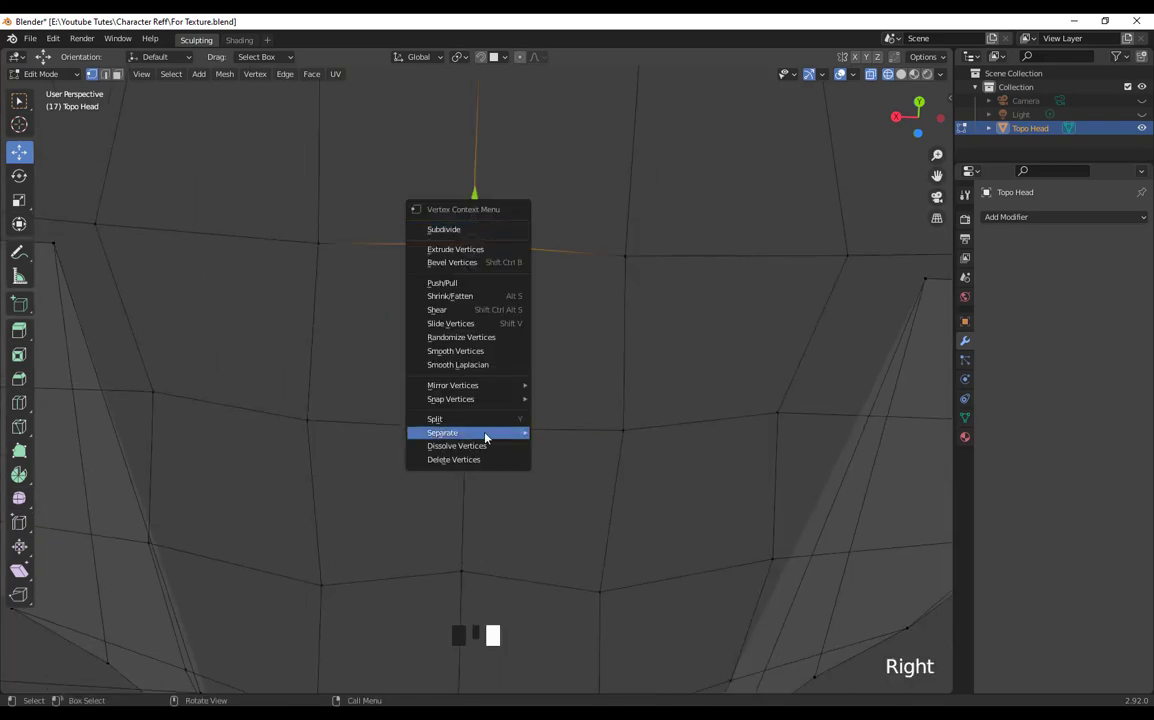
shift+middle_drag(590, 400, 450, 425)
click(444, 199)
drag(444, 199, 444, 220)
right_click(512, 451)
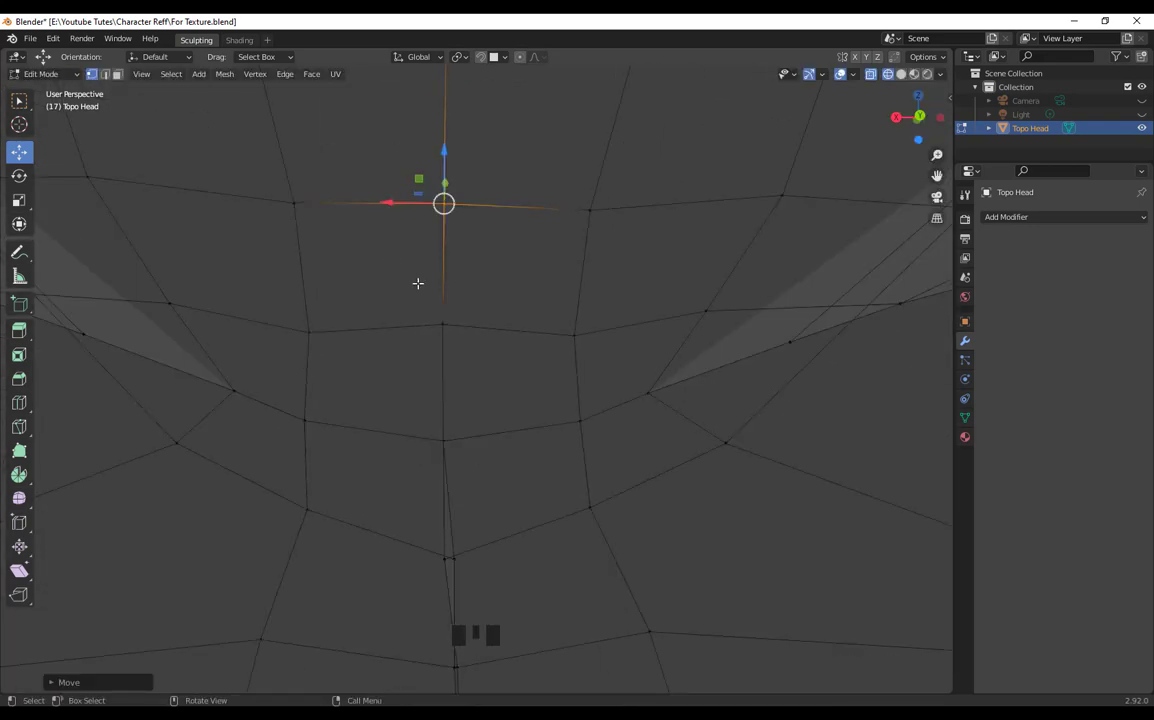
drag(417, 283, 480, 345)
right_click(480, 305)
click(535, 305)
Step: Check the center-line vertices between the nostrils and merge the split pair there at its center
drag(397, 412, 463, 456)
right_click(464, 428)
drag(418, 530, 484, 580)
shift+middle_drag(485, 506, 445, 357)
right_click(459, 358)
mouse_move(478, 373)
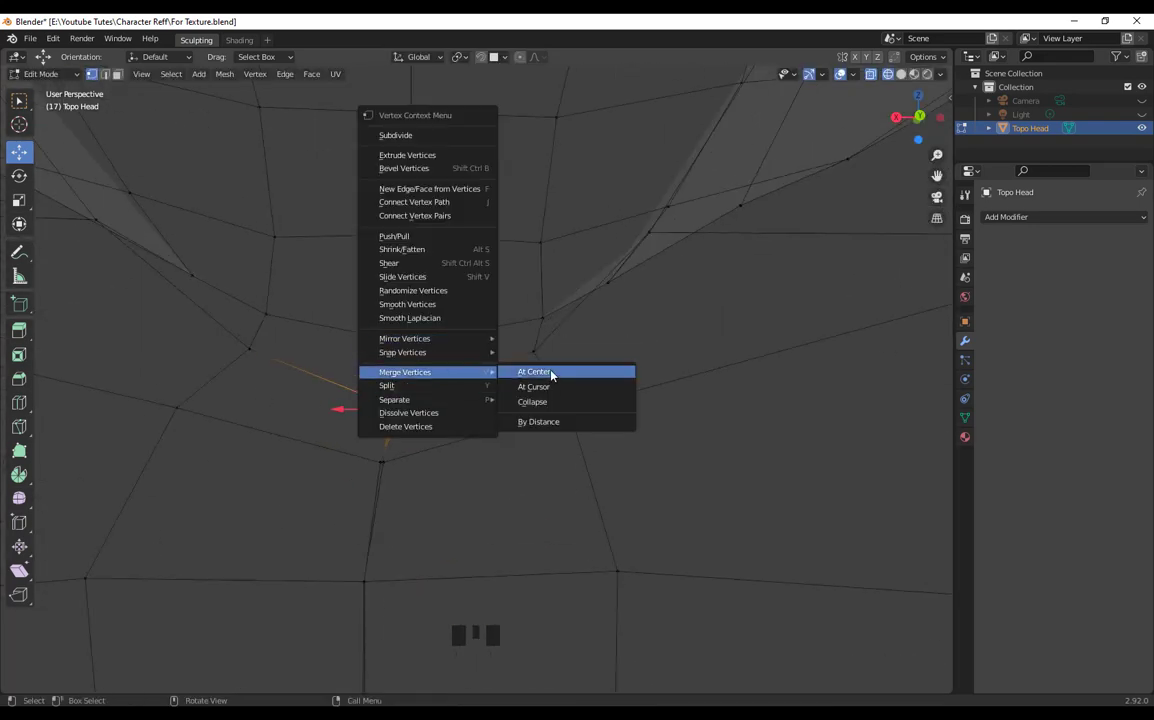
click(551, 375)
Step: Merge the split center-line vertices just below the nostrils at their centers
drag(370, 412, 437, 470)
right_click(476, 386)
click(533, 385)
right_click(434, 249)
right_click(453, 336)
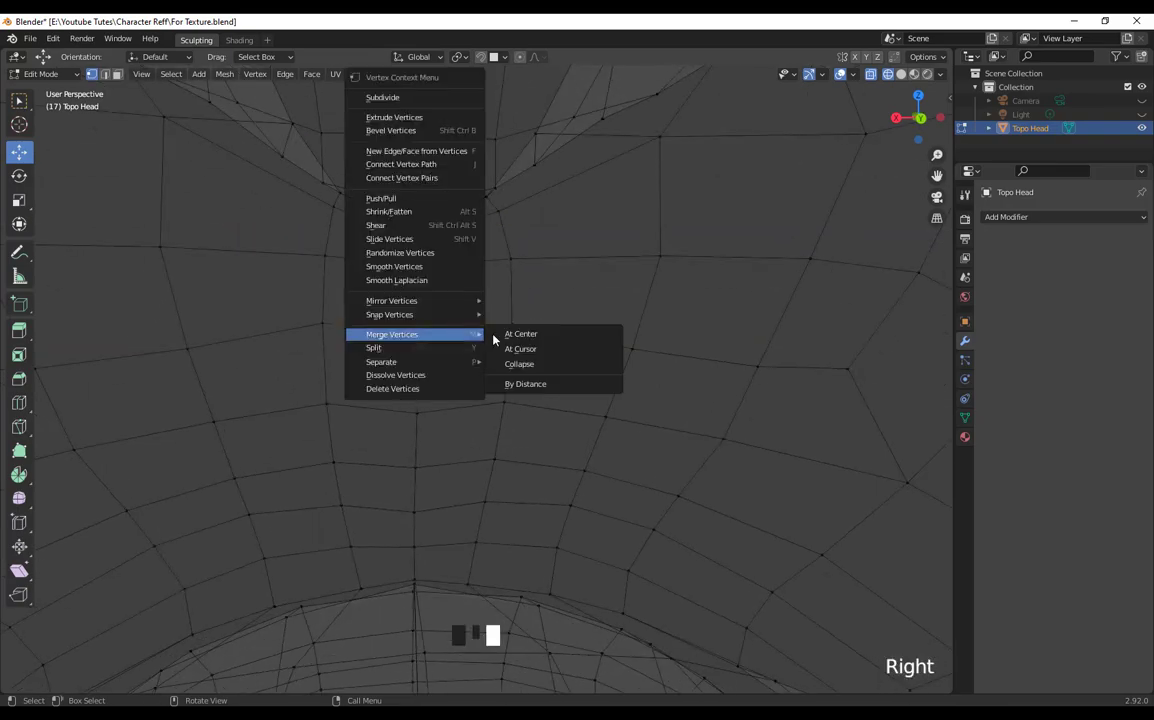
click(521, 336)
Step: Merge the remaining center-line vertex pairs between the nose and the upper lip at their centers
drag(378, 384, 450, 440)
right_click(506, 385)
click(600, 386)
right_click(498, 438)
click(582, 441)
right_click(436, 369)
Step: Return to solid shading and switch Topo Head to Object Mode
mouse_move(435, 369)
middle_down()
mouse_move(479, 332)
mouse_move(540, 240)
middle_up()
mouse_move(540, 240)
shift+middle_down()
mouse_move(556, 152)
mouse_move(546, 420)
shift+middle_up()
scroll(546, 420, down, 5)
scroll(546, 420, up, 2)
key(shift+z)
scroll(554, 367, down, 3)
key(Tab)
Step: Add a Subdivision Surface modifier to Topo Head and set its viewport levels to 2
click(672, 385)
middle_drag(620, 480, 610, 450)
click(590, 385)
click(1043, 218)
click(904, 469)
middle_drag(590, 330, 645, 420)
click(1126, 278)
Step: In Edit Mode with wireframe shading, merge the uppermost split vertex pair on the seam between the eyes at its center
middle_drag(520, 400, 742, 382)
shift+middle_drag(520, 570, 567, 474)
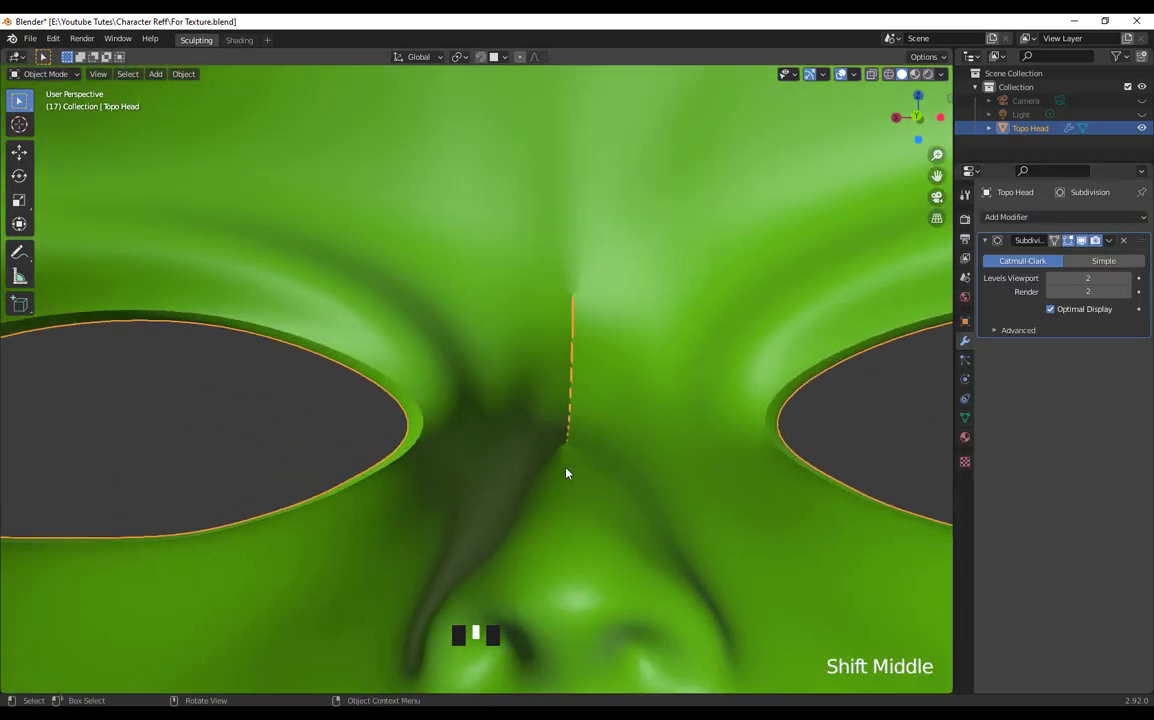
key(Tab)
click(530, 314)
key(shift+z)
click(530, 263)
right_click(556, 311)
mouse_move(552, 481)
drag(548, 332, 512, 297)
right_click(659, 305)
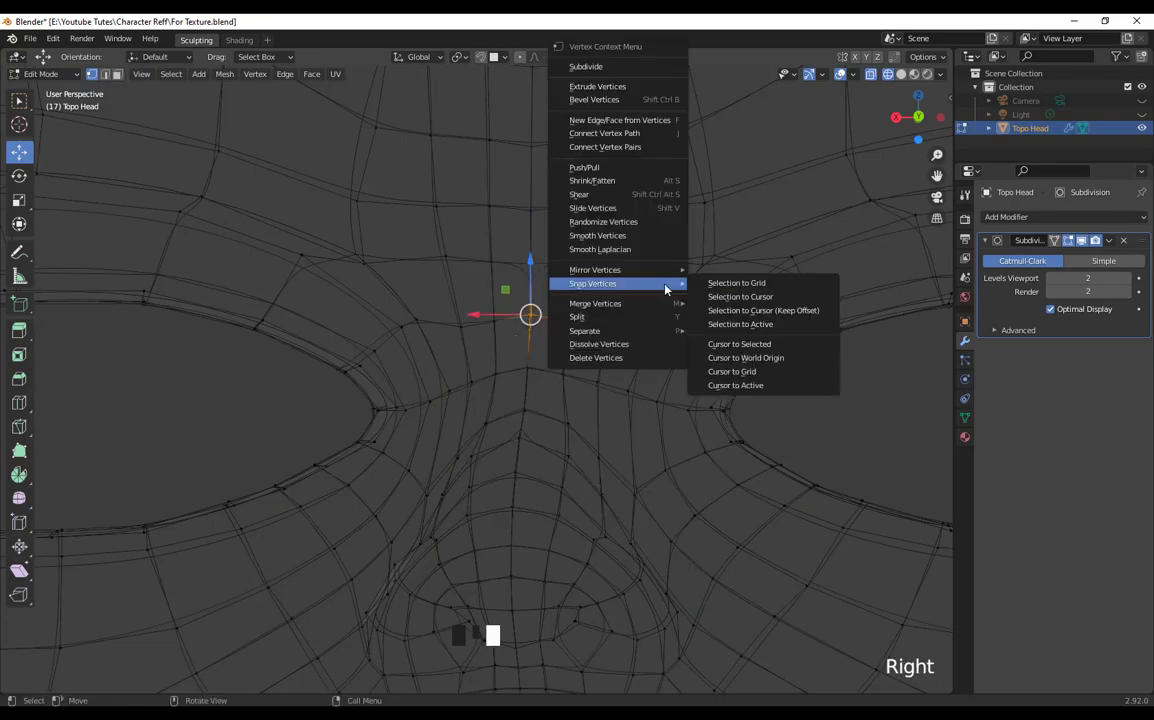
click(740, 305)
Step: Merge the next two split vertex pairs down the nose bridge at their centers
drag(546, 389, 508, 356)
right_click(690, 385)
click(765, 385)
drag(545, 429, 503, 393)
right_click(637, 411)
click(779, 413)
Step: Check the center-line vertices further down the nose bridge for remaining doubles to merge
middle_drag(575, 440, 667, 448)
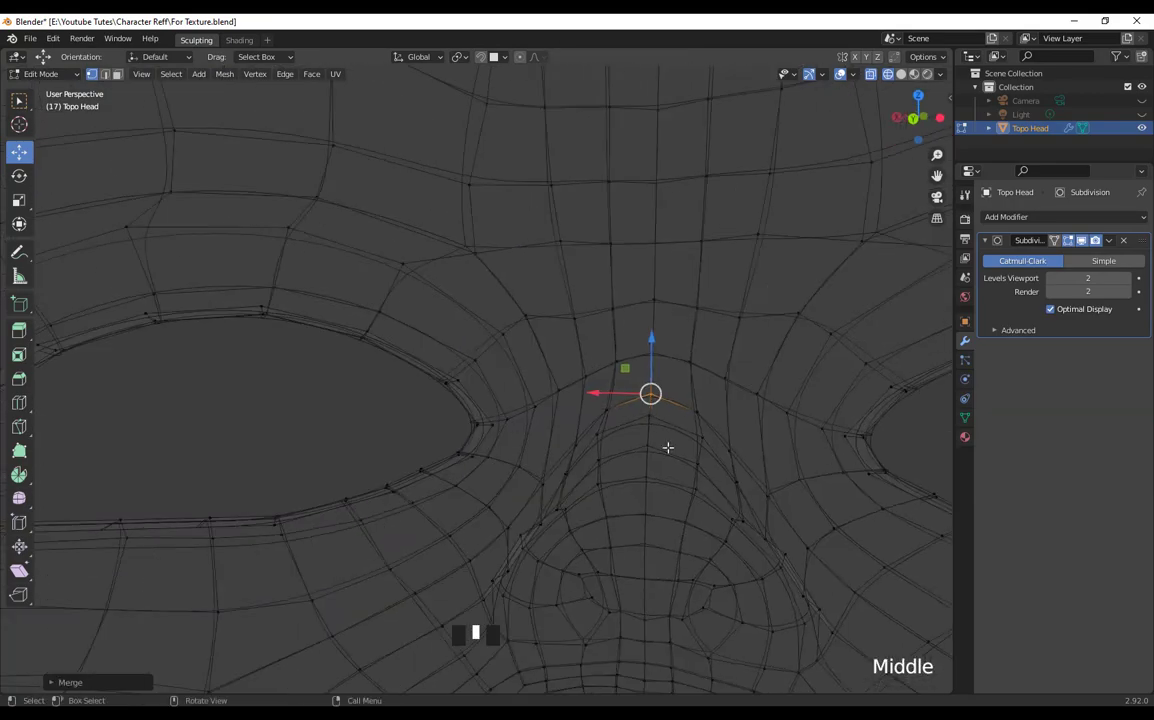
drag(671, 446, 630, 399)
right_click(684, 430)
middle_drag(806, 548, 690, 440)
drag(638, 402, 594, 360)
right_click(664, 388)
Step: Examine the subdivided head in solid shading and Object Mode for remaining seam gaps
mouse_move(636, 424)
middle_down()
mouse_move(549, 414)
mouse_move(616, 543)
mouse_move(420, 500)
middle_up()
key(shift+z)
scroll(616, 543, down, 5)
scroll(520, 400, up, 4)
mouse_move(560, 480)
middle_down()
mouse_move(500, 400)
mouse_move(575, 470)
middle_up()
mouse_move(575, 470)
shift+middle_down()
mouse_move(583, 459)
mouse_move(471, 445)
mouse_move(441, 352)
shift+middle_up()
key(Tab)
scroll(471, 445, up, 4)
Step: In wireframe Edit Mode, merge the split center-line vertex pairs on the upper forehead at their centers and check the neighboring vertices
key(Tab)
key(shift+z)
drag(516, 396, 474, 352)
right_click(497, 310)
click(573, 316)
middle_drag(590, 380, 575, 310)
drag(550, 290, 585, 335)
right_click(562, 320)
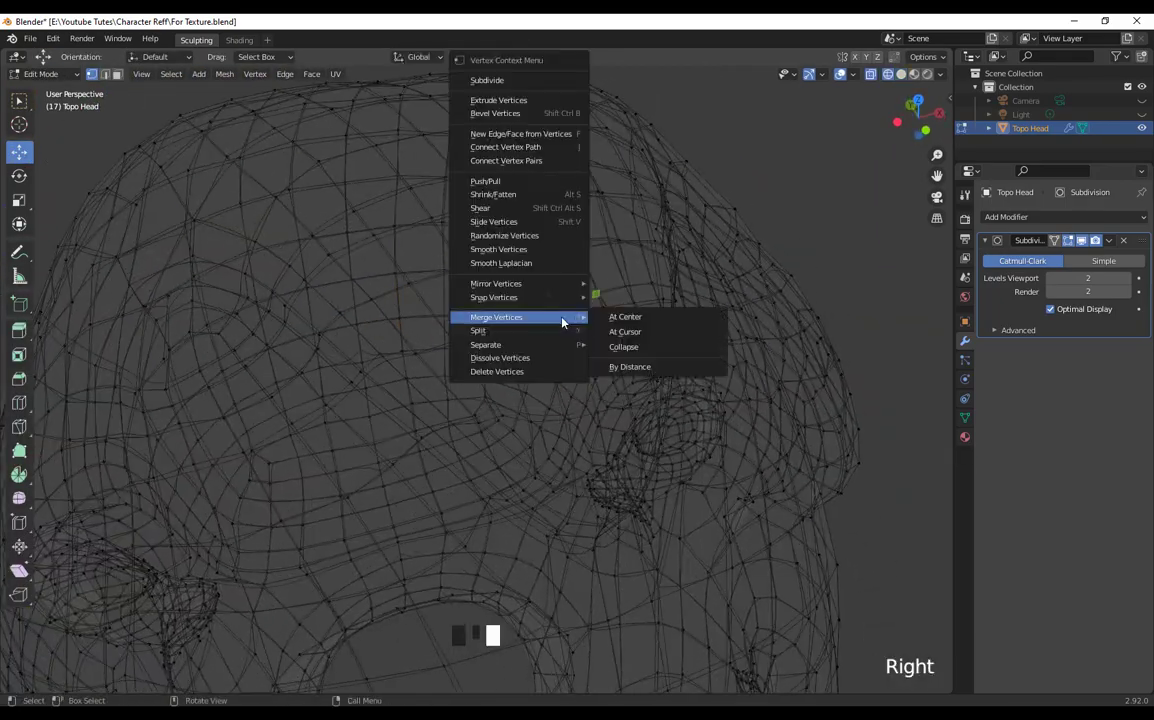
click(622, 317)
middle_drag(635, 345, 598, 401)
drag(474, 298, 494, 334)
right_click(520, 318)
middle_drag(700, 425, 525, 392)
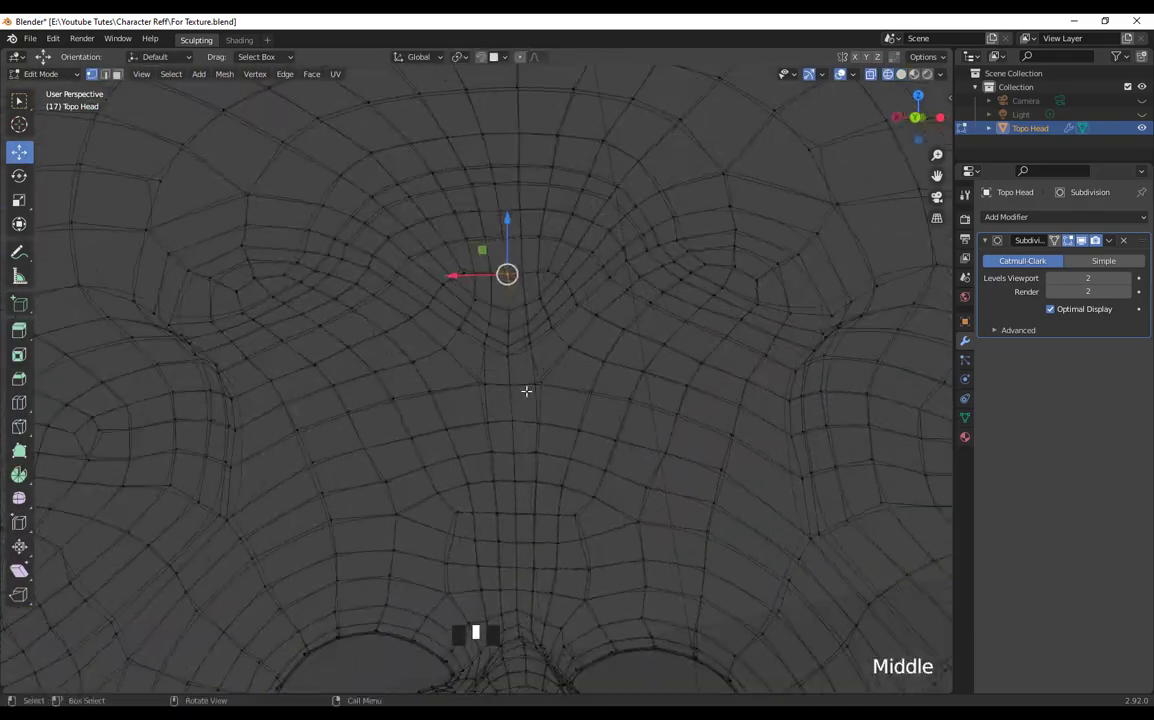
Step: Merge the next split vertex pairs along the head's center line, above the eye openings, at their centers
scroll(525, 380, up, 3)
right_click(531, 303)
drag(512, 272, 554, 358)
click(588, 302)
right_click(580, 355)
middle_drag(578, 618, 563, 480)
drag(502, 262, 548, 310)
right_click(597, 303)
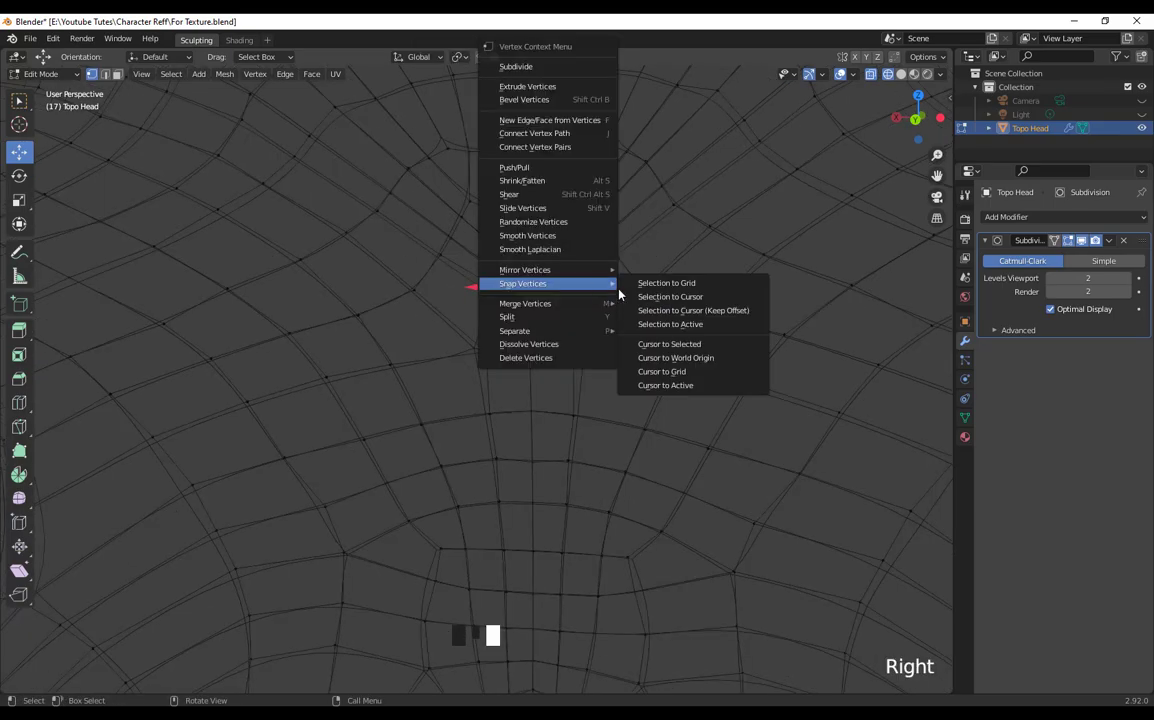
click(640, 304)
Step: Merge the following split vertex pair further along the center line at its center
scroll(608, 371, down, 4)
shift+middle_drag(608, 400, 567, 618)
scroll(550, 480, up, 6)
shift+middle_drag(540, 470, 532, 325)
drag(460, 433, 506, 480)
right_click(522, 426)
click(575, 425)
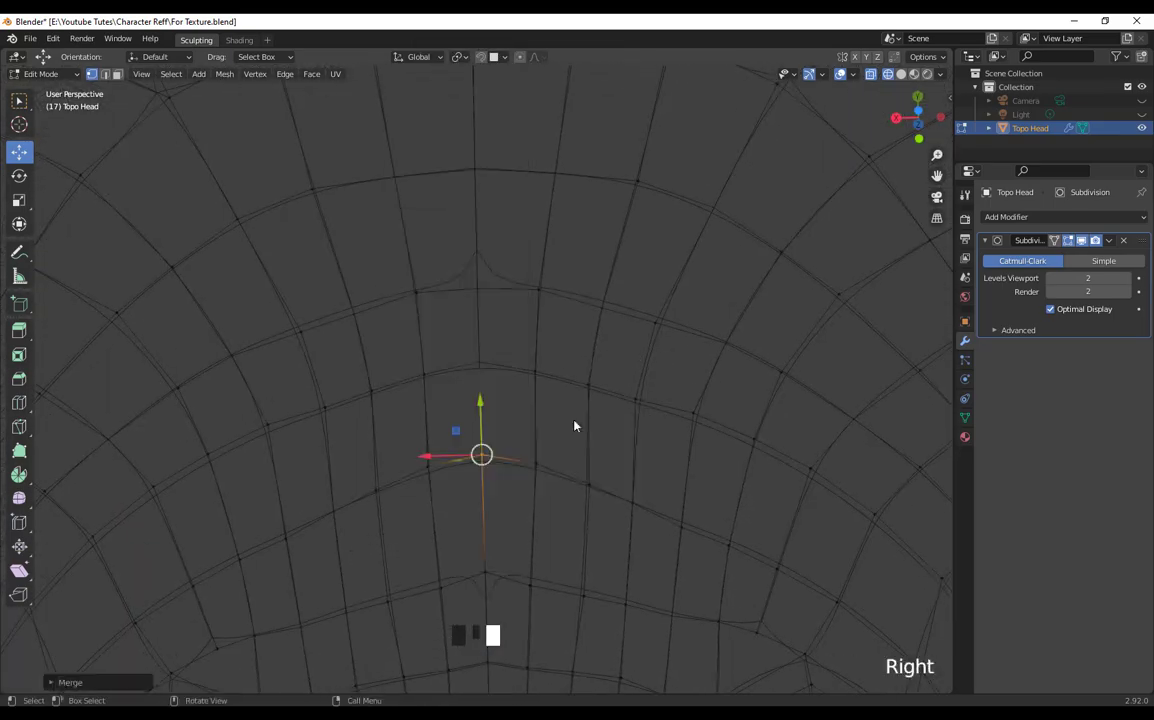
Step: Merge two more neighboring center-line vertex pairs at their centers
drag(452, 146, 500, 198)
right_click(484, 308)
click(554, 308)
middle_drag(510, 235, 497, 294)
right_click(478, 184)
click(528, 250)
shift+middle_drag(515, 215, 525, 491)
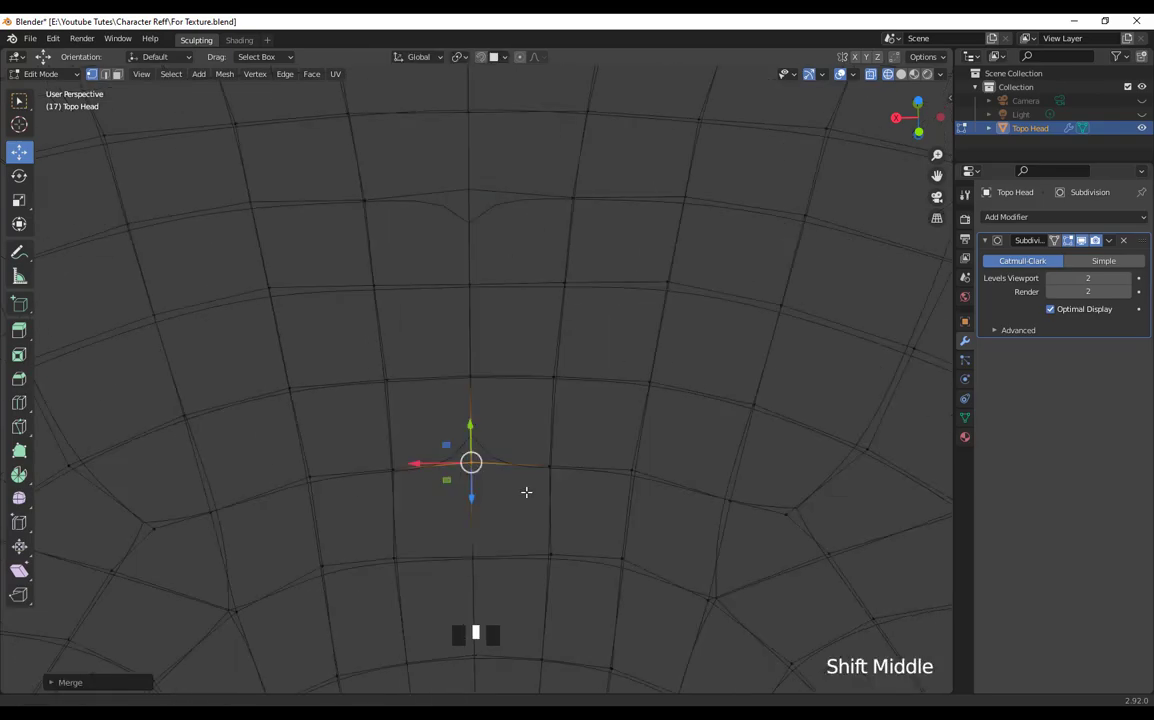
Step: Merge the split pairs further along the center seam at their centers and check the adjoining vertices for doubles
drag(452, 300, 498, 345)
right_click(502, 252)
click(555, 252)
drag(452, 197, 497, 241)
right_click(525, 392)
drag(500, 308, 457, 187)
right_click(525, 314)
right_click(501, 249)
right_click(506, 226)
middle_drag(545, 312, 554, 415)
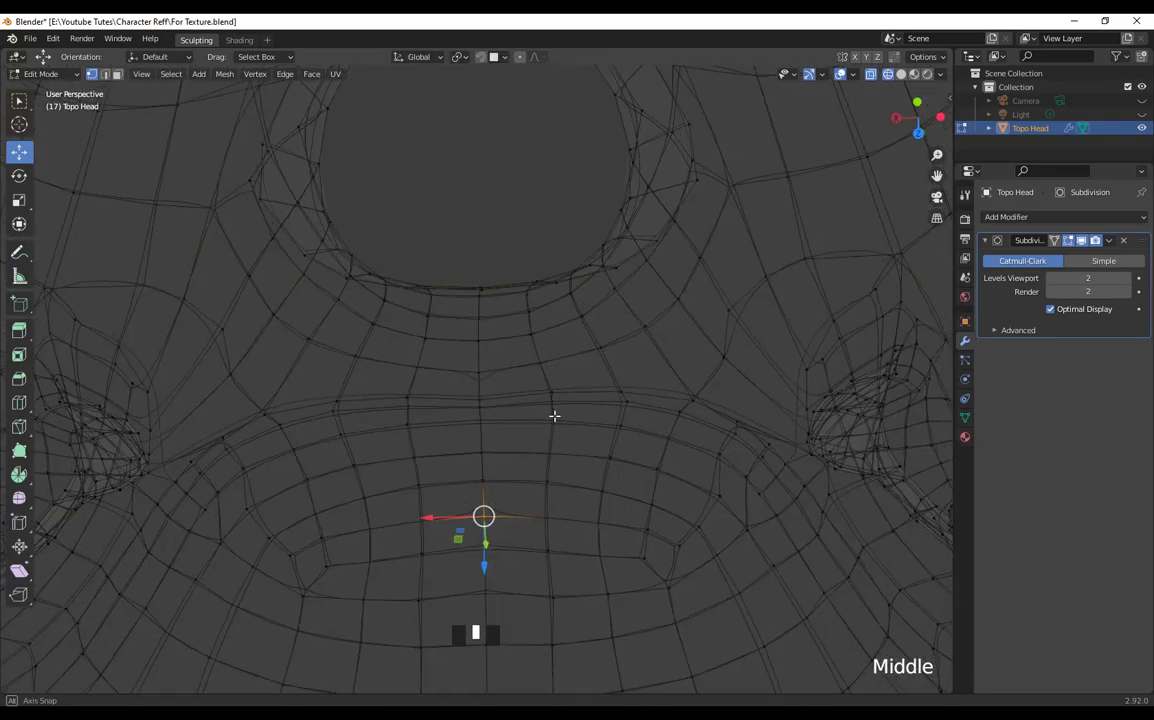
Step: Merge the next two split center-seam vertex pairs at their centers
scroll(554, 415, up, 4)
drag(473, 388, 526, 440)
right_click(574, 361)
click(632, 358)
drag(460, 262, 515, 315)
right_click(599, 315)
click(653, 318)
Step: Merge the split center-seam pairs directly beyond the last merged ones at their centers
middle_drag(580, 285, 578, 365)
right_click(568, 359)
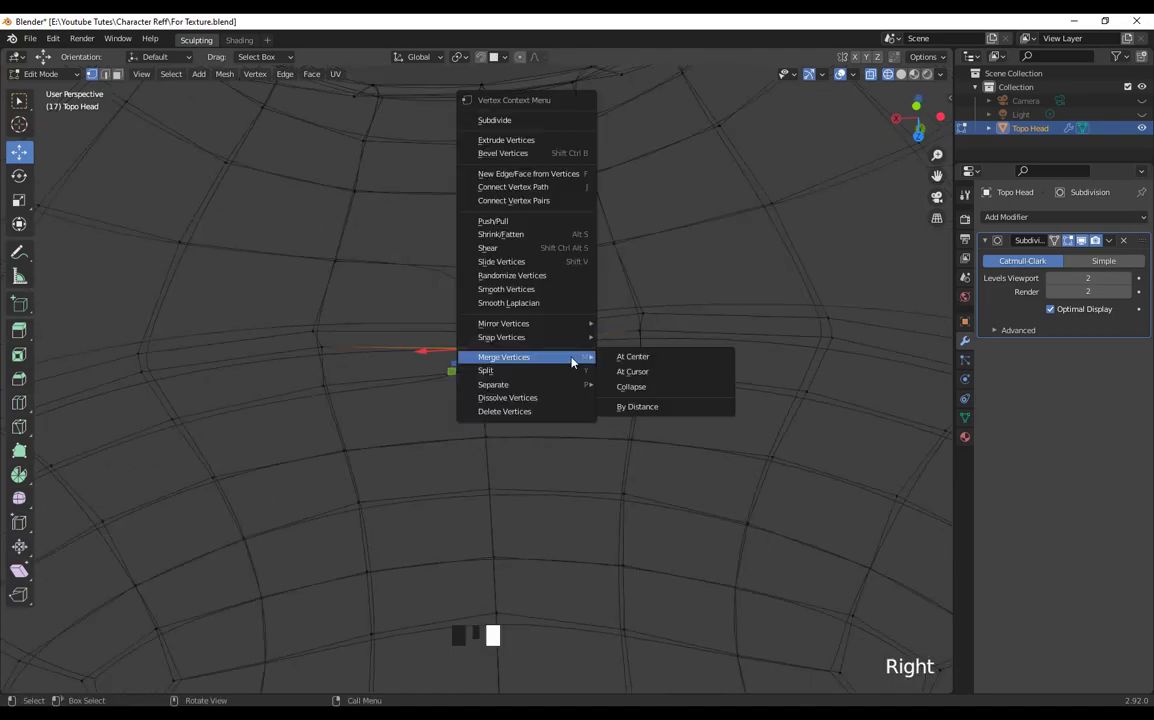
click(632, 358)
right_click(591, 335)
click(665, 337)
Step: Check the remaining center-line vertices toward the mesh's open edge for doubles to merge
right_click(533, 275)
drag(500, 165, 445, 205)
middle_drag(535, 335, 560, 420)
right_click(594, 442)
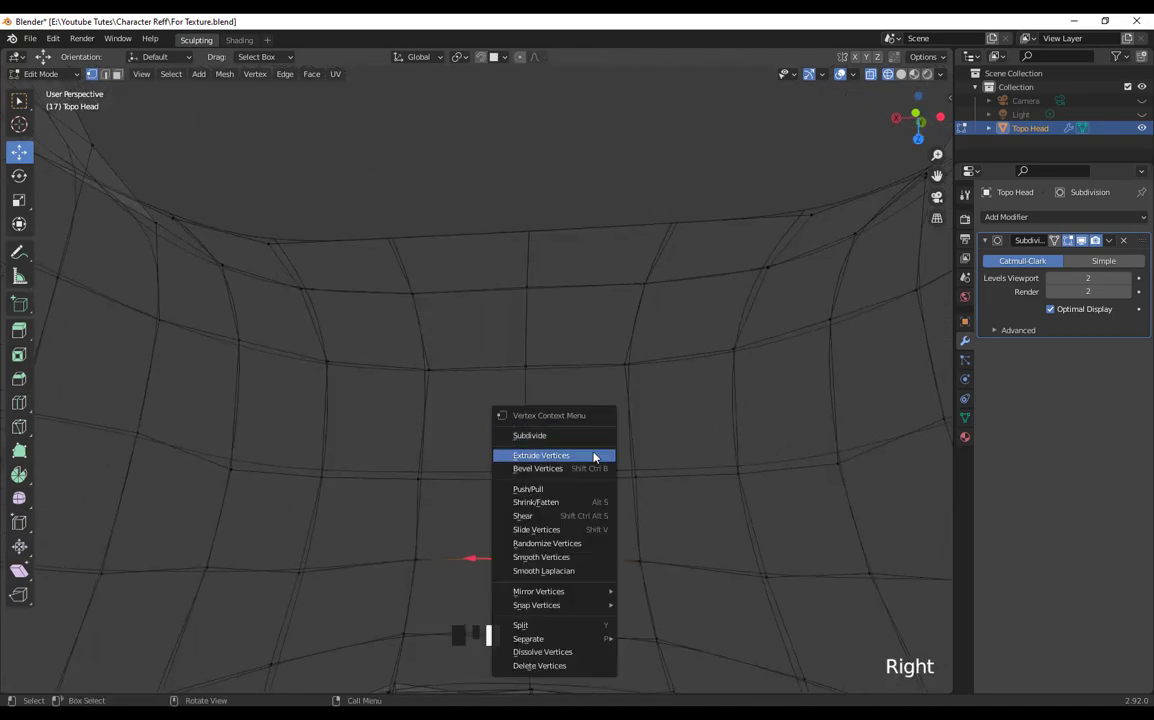
drag(488, 505, 568, 430)
right_click(574, 406)
drag(497, 338, 562, 393)
drag(502, 268, 566, 316)
right_click(568, 320)
drag(500, 203, 578, 259)
scroll(646, 440, down, 9)
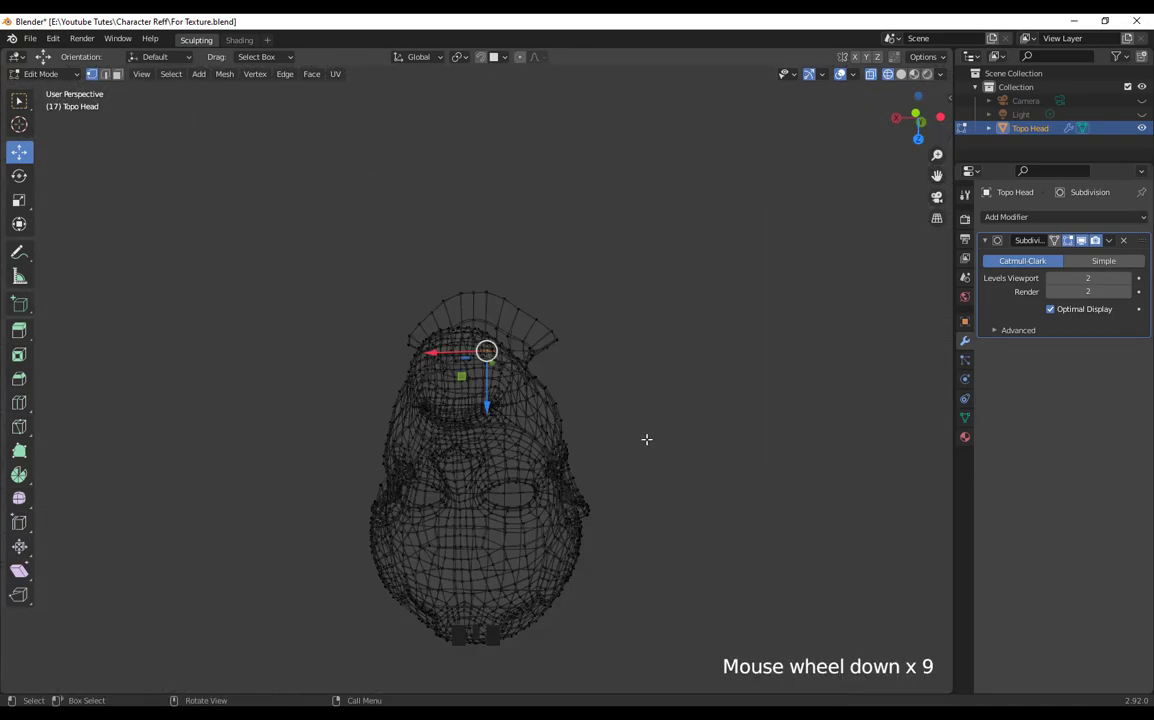
Step: Examine the subdivided head in solid shading and Object Mode for gaps left in the center seam
key(shift+z)
mouse_move(646, 440)
middle_down()
mouse_move(543, 438)
mouse_move(688, 523)
mouse_move(616, 471)
mouse_move(700, 440)
middle_up()
key(Tab)
scroll(688, 523, up, 3)
scroll(640, 440, up, 4)
shift+middle_drag(590, 400, 469, 551)
scroll(551, 170, up, 15)
Step: In Edit Mode, select and frame the split vertices at the remaining seam gap, and merge them in wireframe
key(Tab)
drag(497, 157, 534, 222)
key(KP_Decimal)
scroll(534, 222, down, 4)
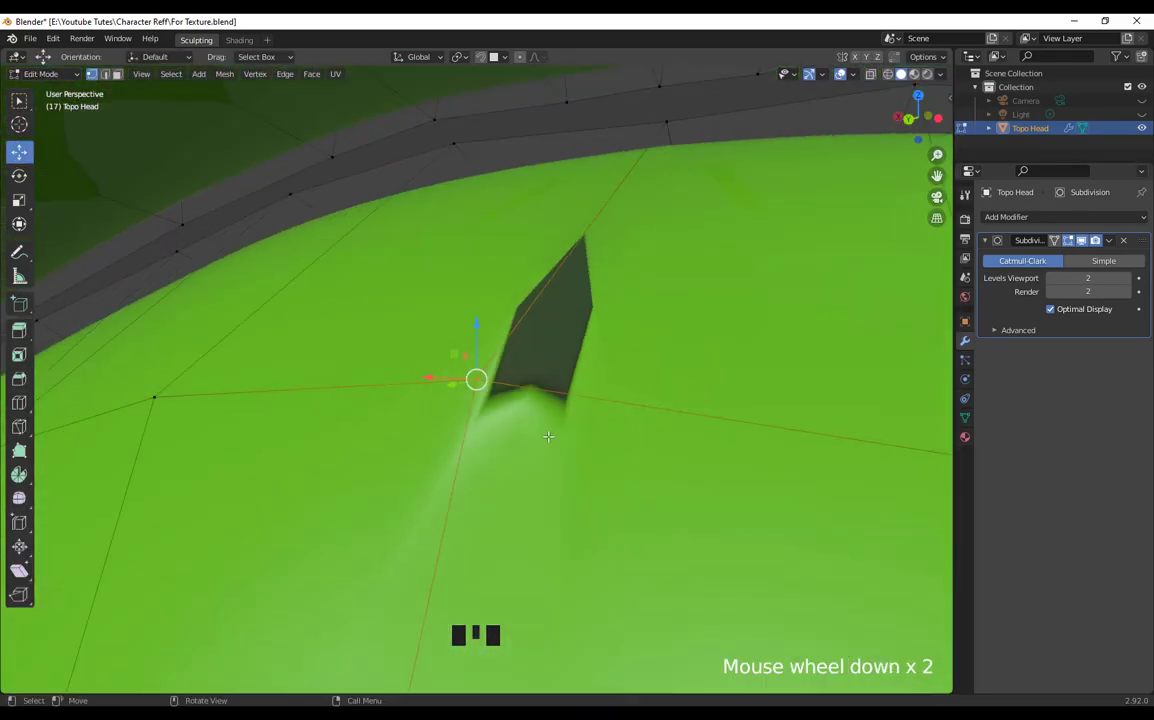
key(shift+z)
middle_drag(545, 340, 562, 448)
right_click(516, 252)
middle_drag(516, 252, 488, 213)
right_click(488, 213)
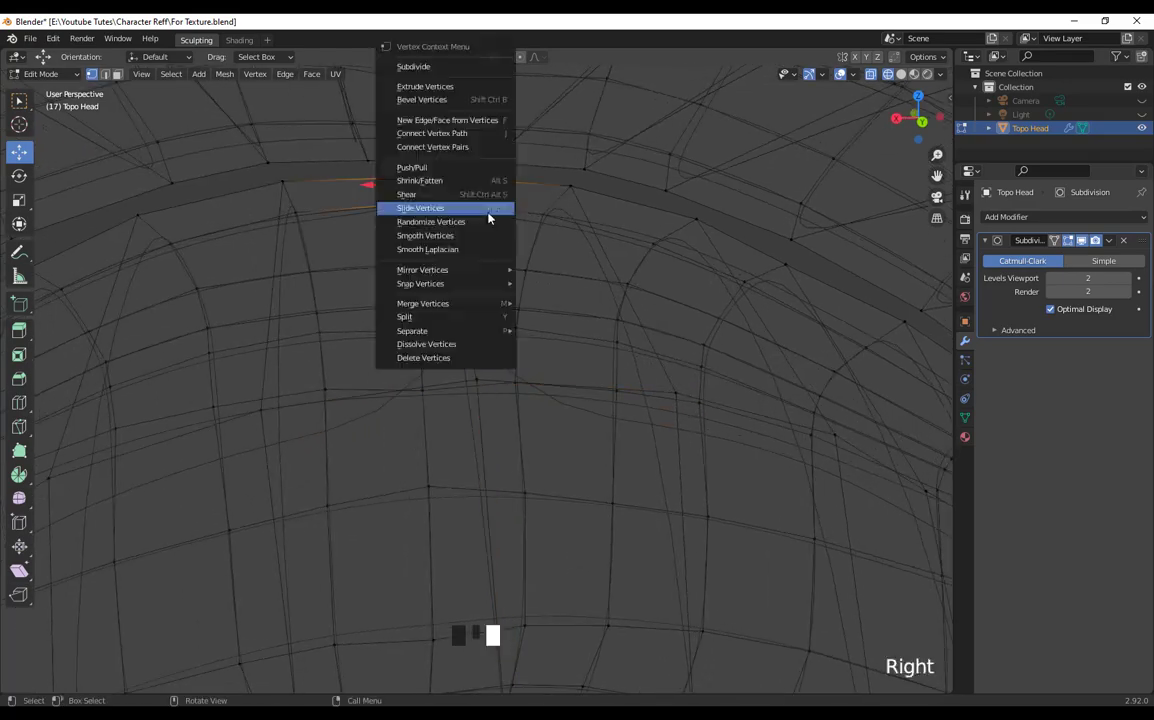
Step: Merge the adjacent split vertex pair beside the gap at its center and check the neighboring vertex
drag(395, 150, 474, 201)
right_click(474, 201)
mouse_move(474, 303)
click(524, 304)
middle_drag(417, 240, 445, 285)
right_click(445, 285)
Step: Return to solid shading and shift the center vertex between the lips slightly along the Y axis
mouse_move(330, 266)
middle_down()
mouse_move(430, 268)
mouse_move(605, 361)
mouse_move(570, 380)
mouse_move(603, 401)
mouse_move(668, 385)
middle_up()
scroll(450, 285, down, 8)
key(shift+z)
scroll(605, 361, up, 6)
scroll(570, 380, up, 2)
drag(563, 307, 572, 309)
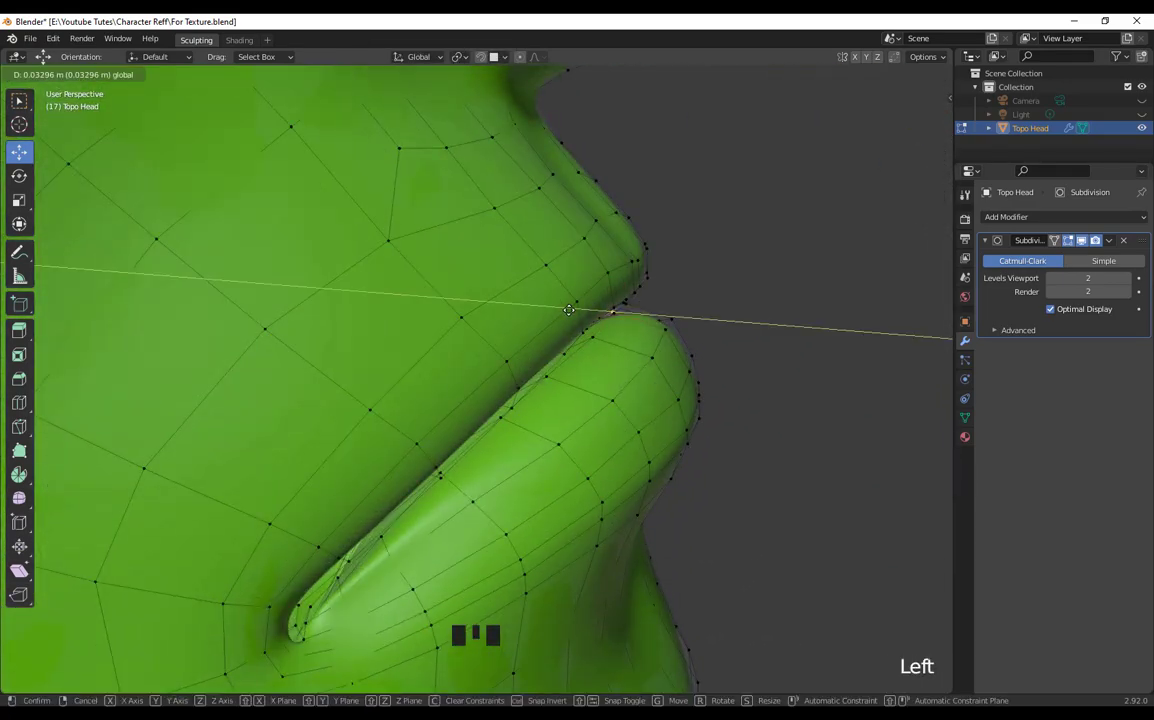
middle_drag(572, 325, 470, 320)
drag(521, 280, 525, 291)
scroll(530, 370, down, 4)
Step: Inspect the smoothed head's lips and overall surface in Object Mode from several angles
middle_drag(525, 300, 546, 458)
scroll(564, 502, up, 2)
key(Tab)
scroll(560, 480, down, 7)
shift+middle_drag(570, 500, 640, 525)
shift+middle_drag(640, 525, 630, 539)
scroll(640, 540, down, 2)
middle_drag(740, 530, 690, 300)
Step: Remove the Subdivision modifier from Topo Head and return to Edit Mode
click(1123, 241)
scroll(690, 300, up, 3)
shift+middle_drag(690, 300, 732, 417)
key(Tab)
Step: Examine the unsubdivided head topology from the front, both sides and above
scroll(667, 352, down, 4)
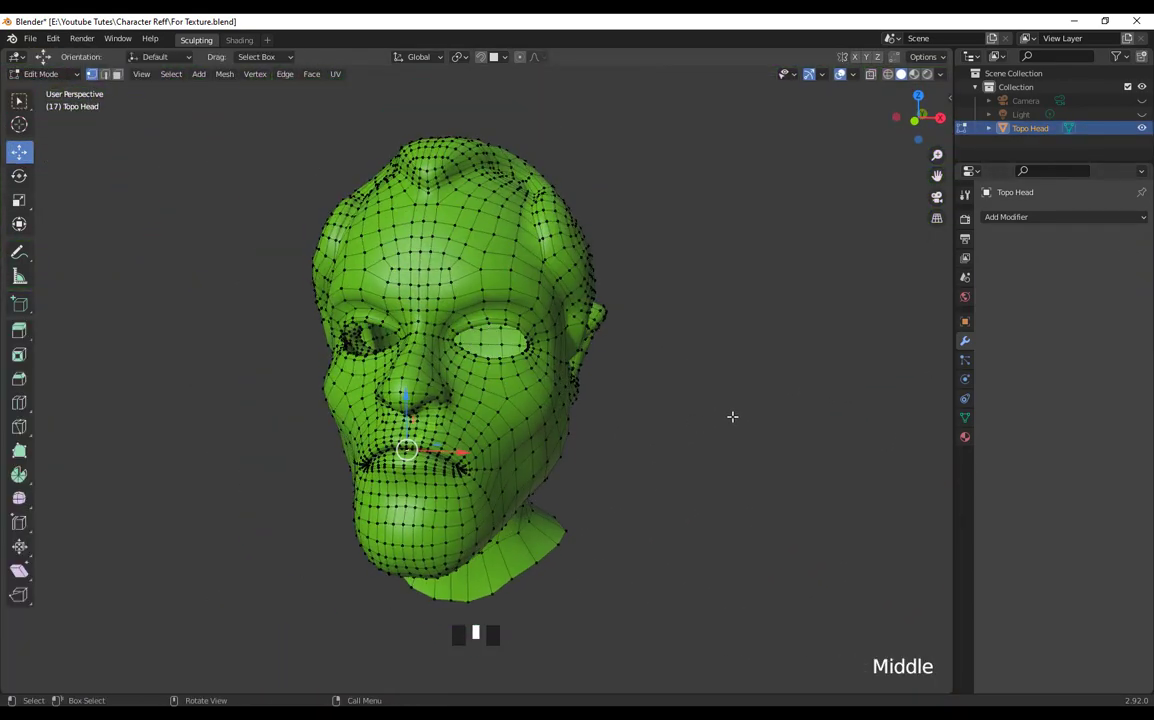
middle_drag(845, 410, 735, 395)
scroll(700, 400, up, 4)
scroll(739, 487, up, 2)
middle_drag(515, 430, 673, 315)
shift+middle_drag(673, 315, 691, 306)
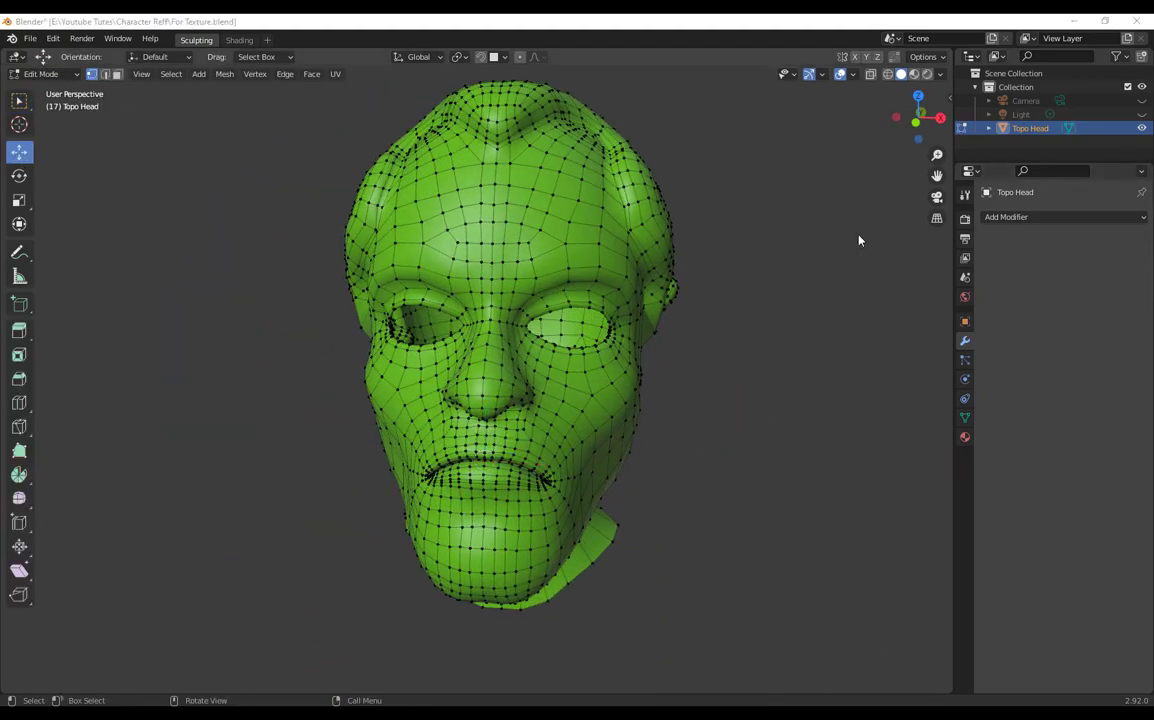
middle_drag(752, 357, 817, 366)
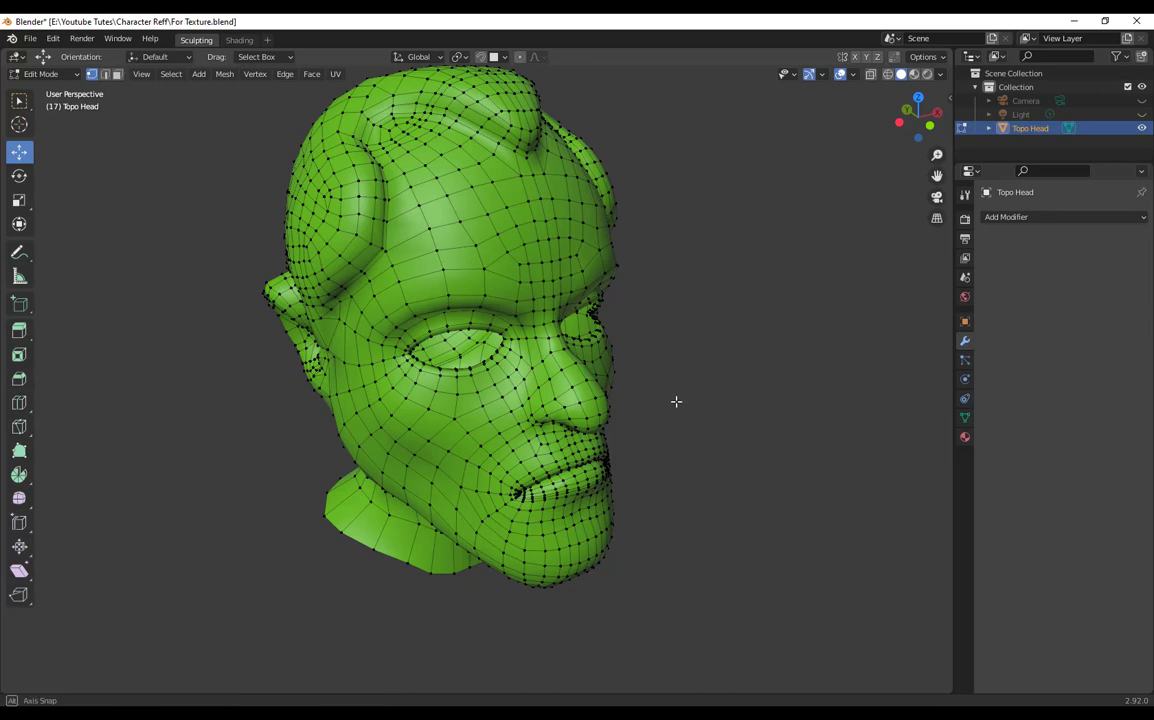
middle_drag(676, 401, 658, 397)
middle_drag(760, 455, 589, 202)
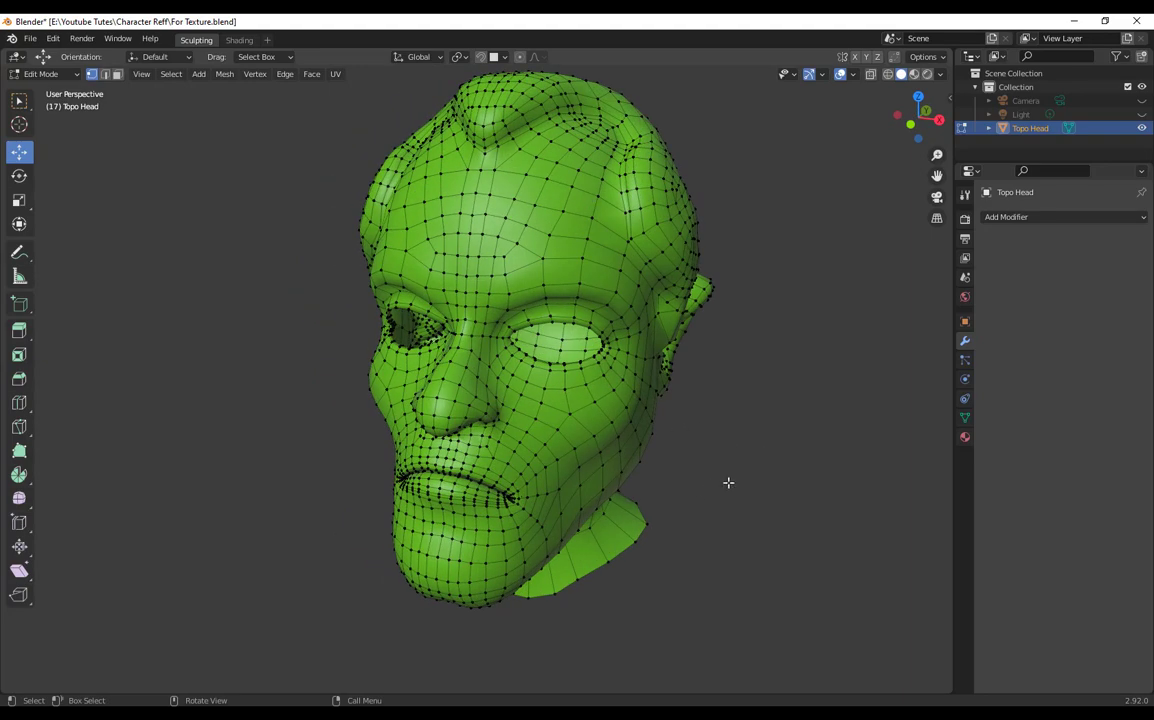
middle_drag(731, 484, 598, 446)
middle_drag(624, 555, 565, 168)
middle_drag(695, 524, 729, 546)
middle_drag(740, 500, 745, 545)
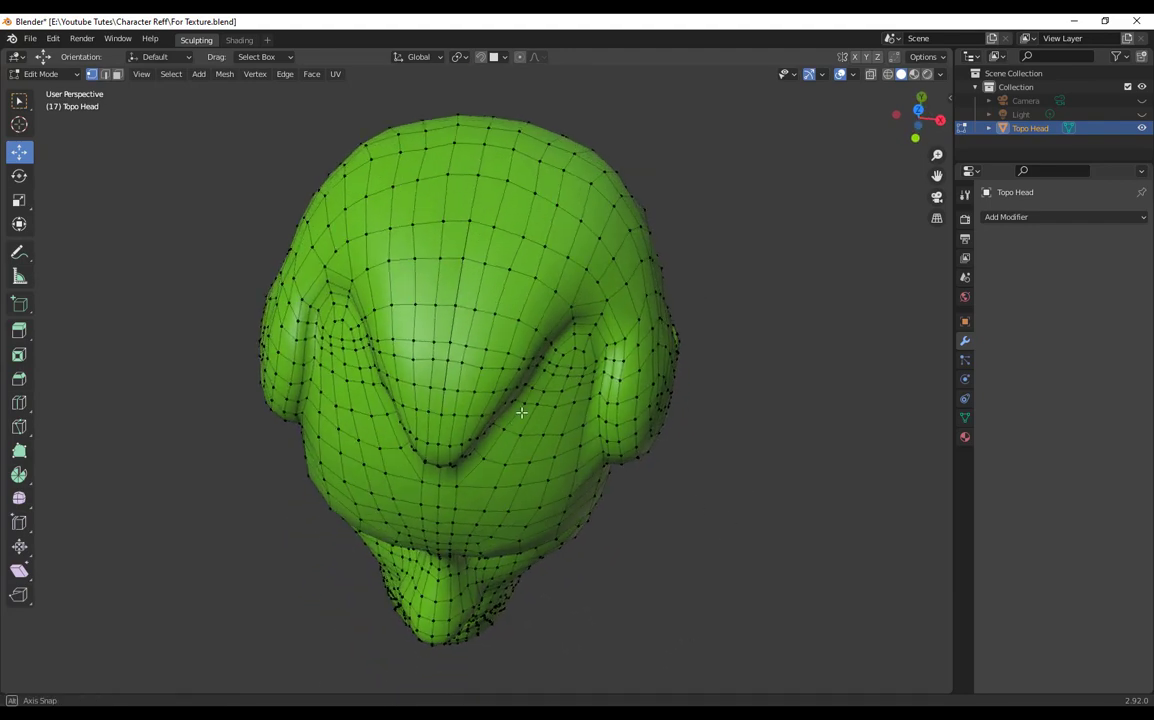
Step: In wireframe, select the vertices at one point of the center line on the top of the head and merge them at center
scroll(518, 391, up, 5)
middle_drag(517, 491, 505, 470)
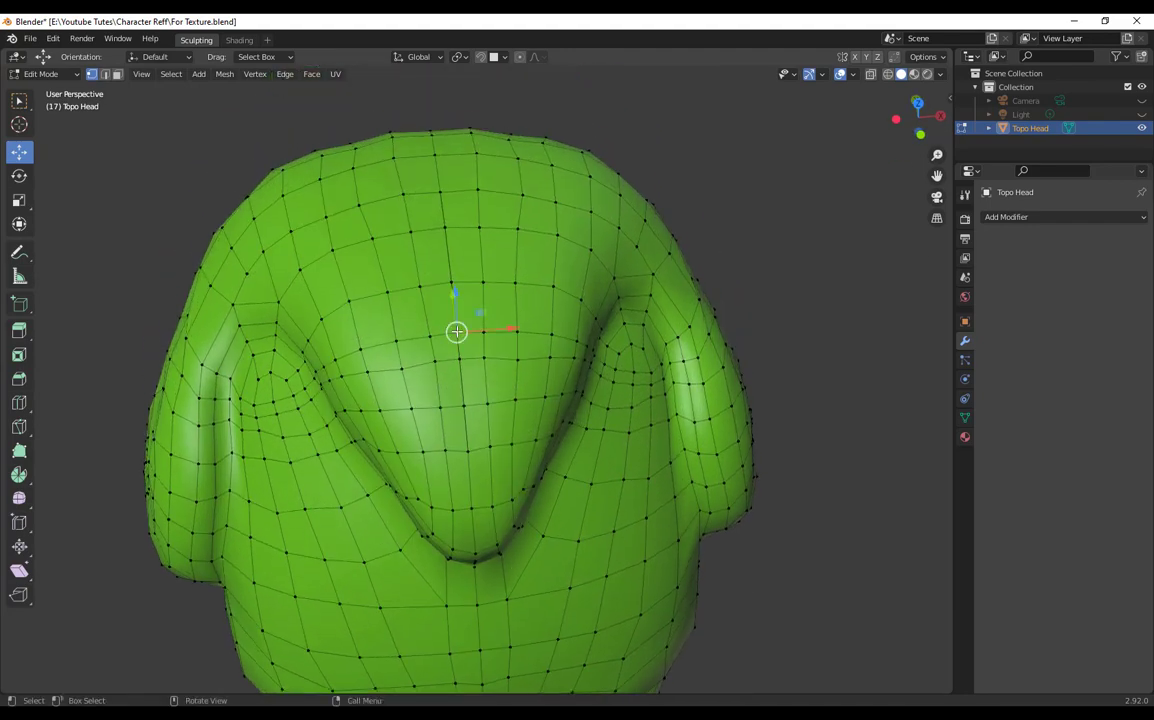
mouse_move(511, 328)
mouse_down()
mouse_move(479, 333)
mouse_move(525, 345)
mouse_up()
middle_drag(543, 444, 499, 440)
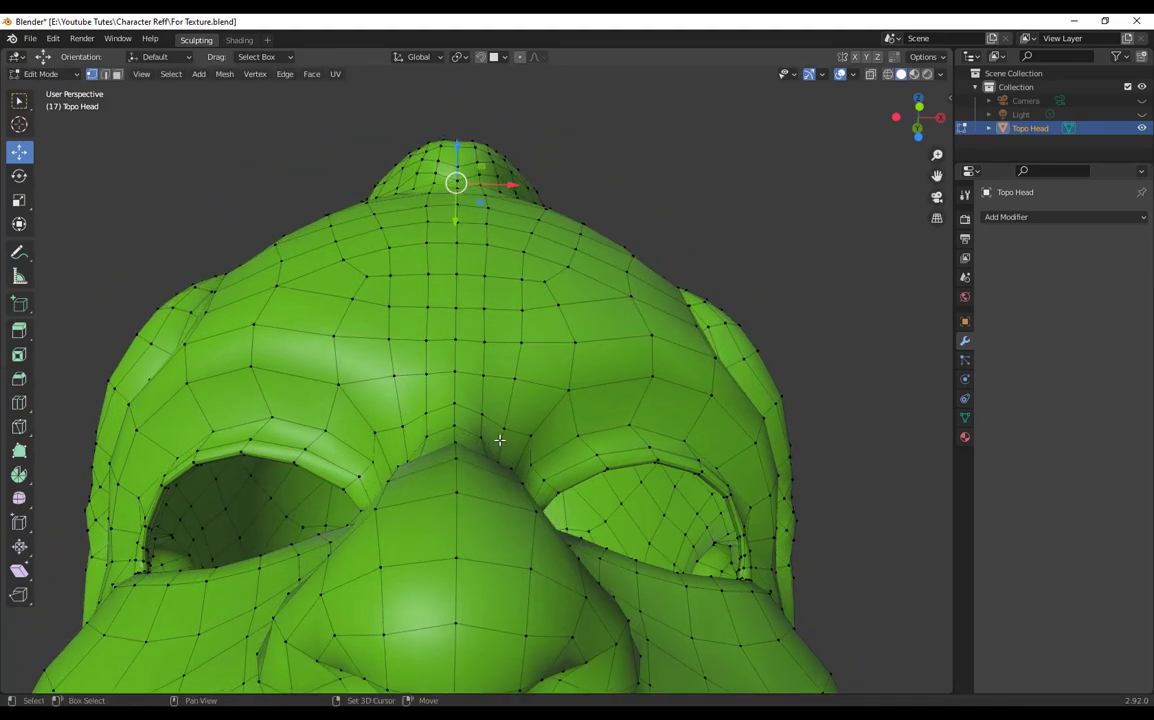
key(shift+z)
mouse_move(500, 448)
middle_down()
mouse_move(502, 368)
mouse_move(469, 406)
mouse_move(520, 436)
middle_up()
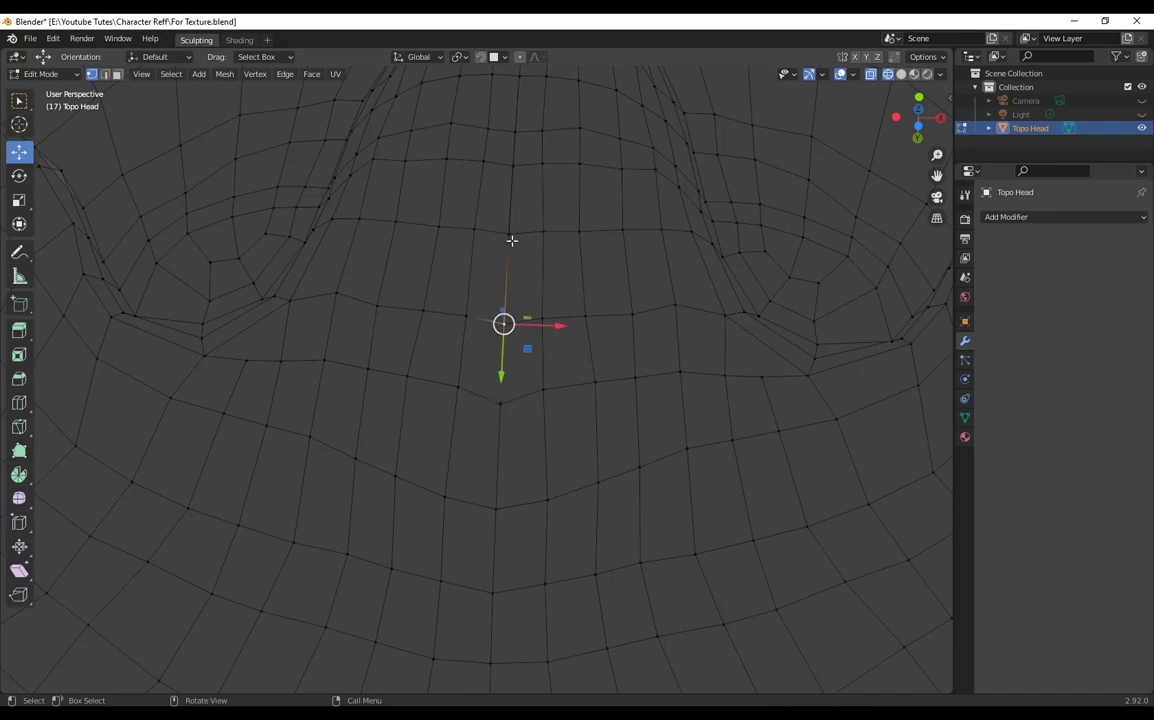
mouse_move(548, 329)
mouse_down()
mouse_move(516, 332)
mouse_move(540, 345)
mouse_up()
scroll(561, 391, up, 3)
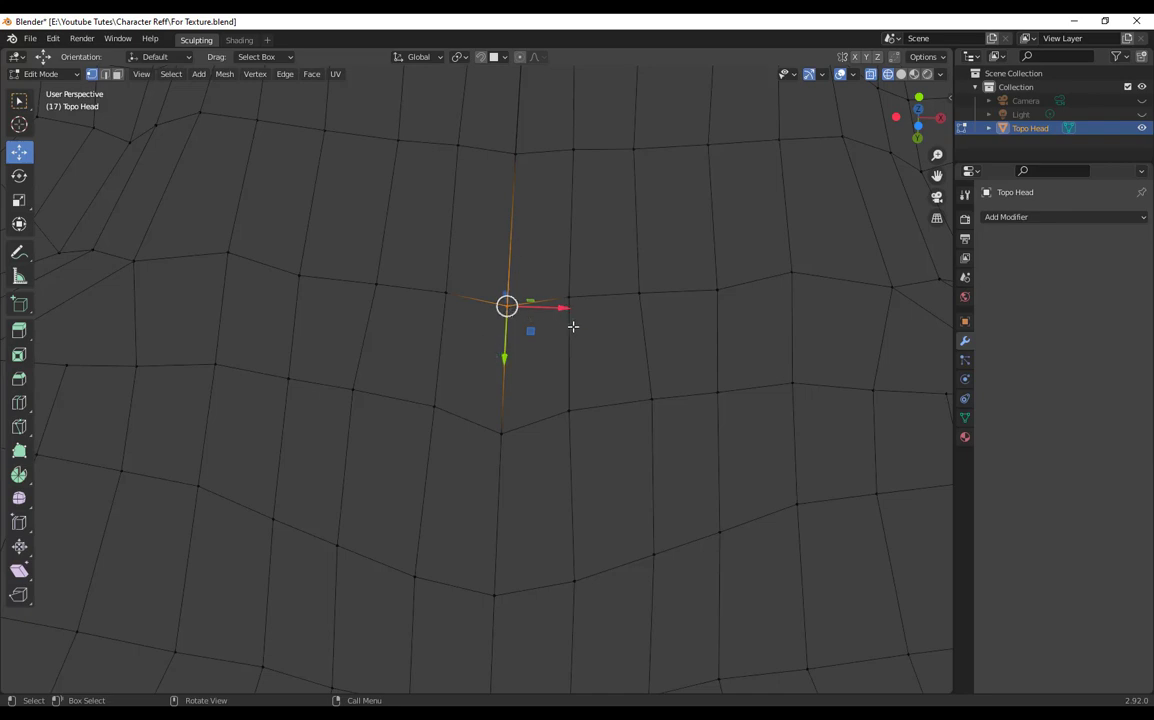
scroll(573, 326, up, 1)
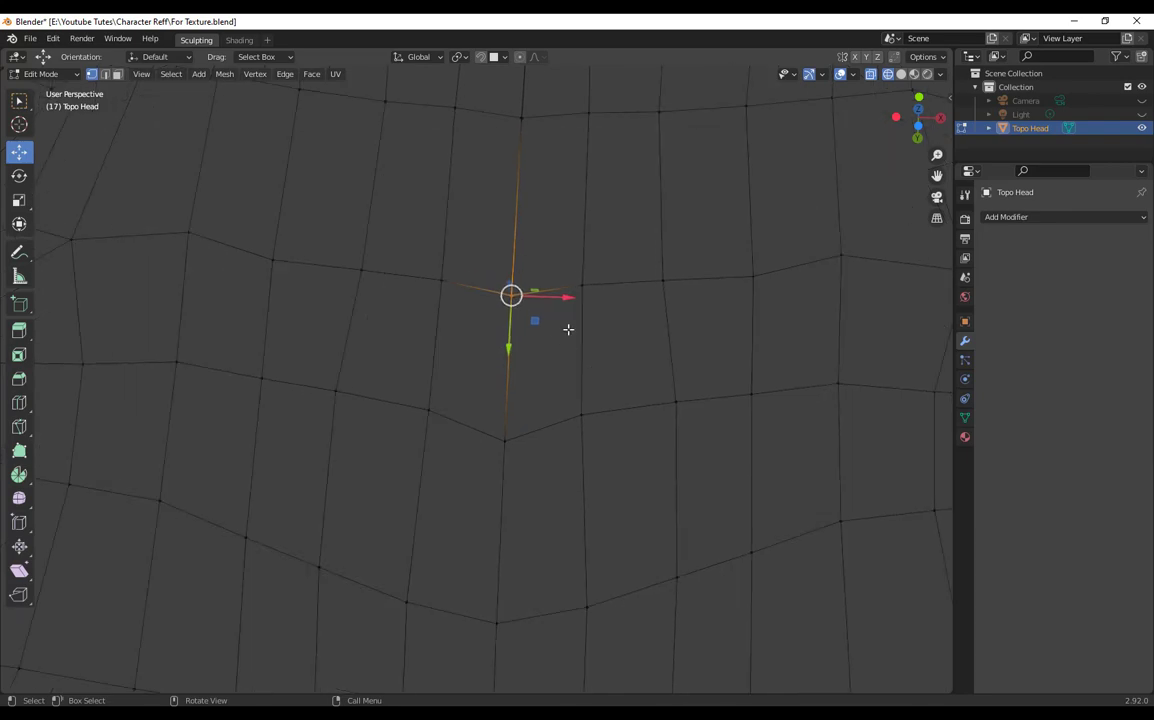
right_click(568, 329)
mouse_move(572, 330)
click(621, 340)
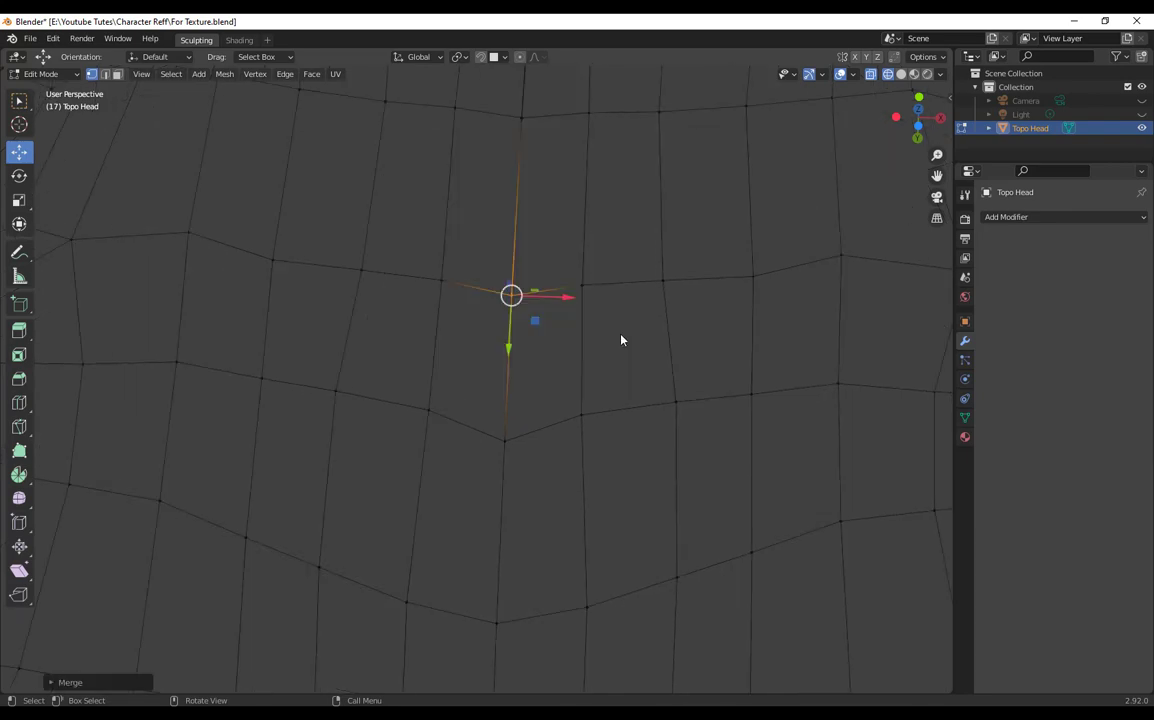
Step: Merge the vertices at two further points along the center line over the top of the head at their centers
click(528, 433)
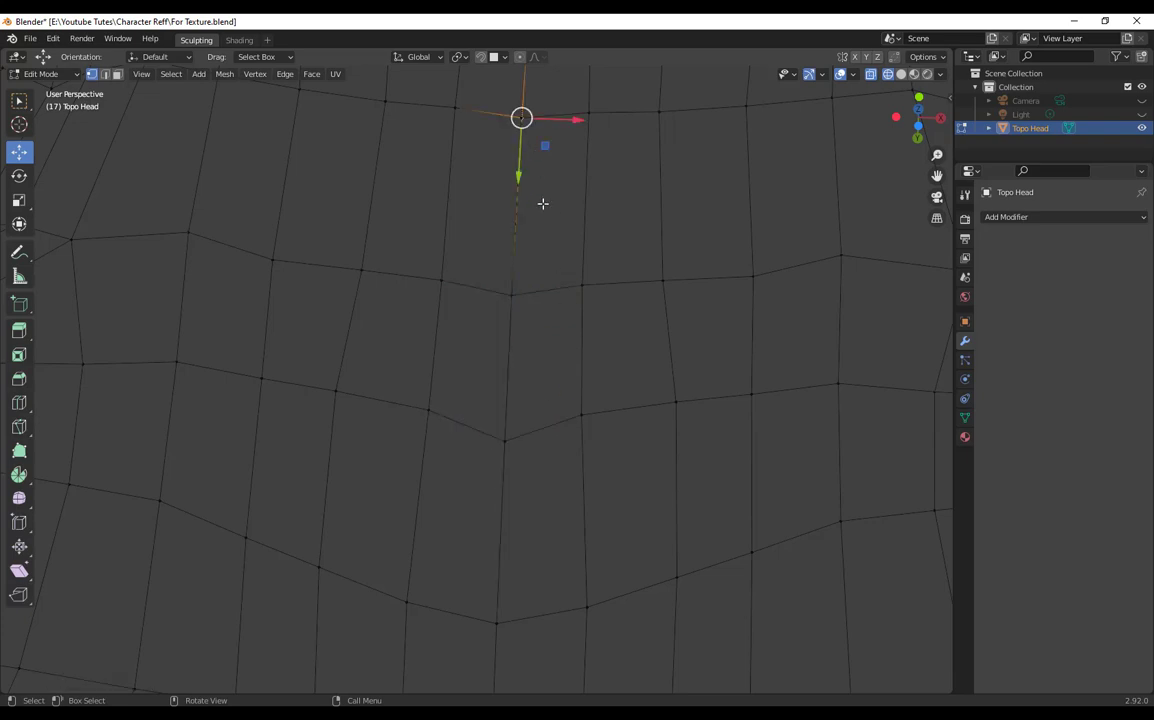
middle_drag(542, 203, 580, 557)
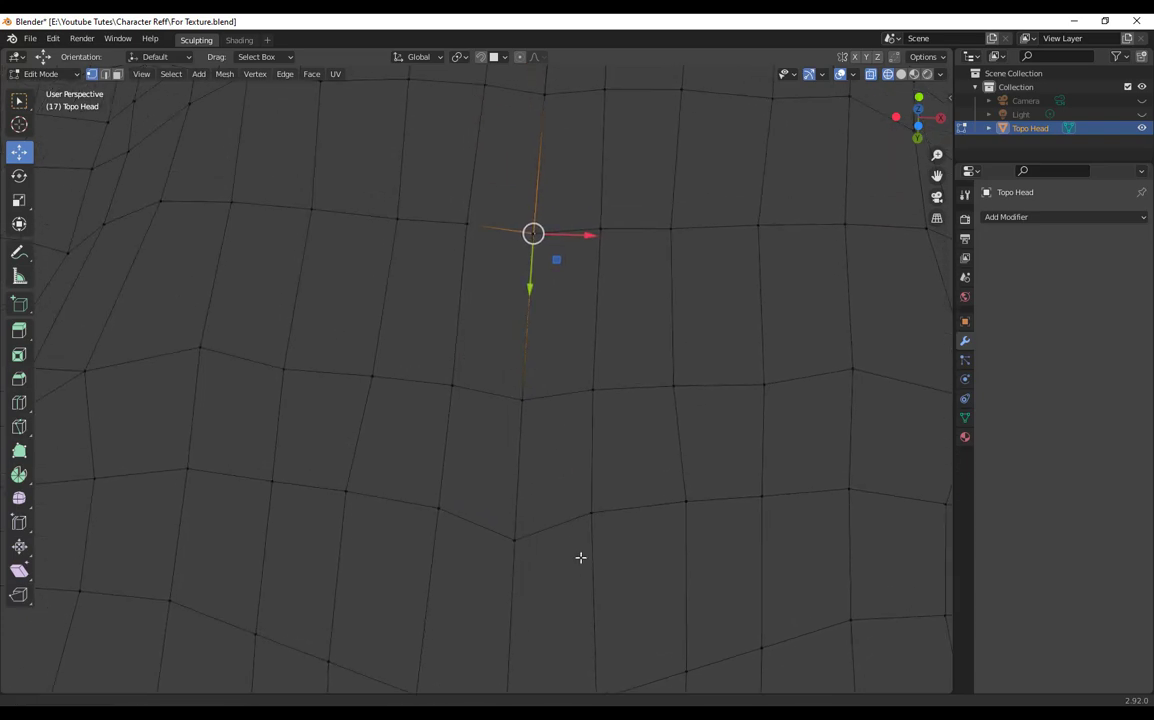
right_click(553, 278)
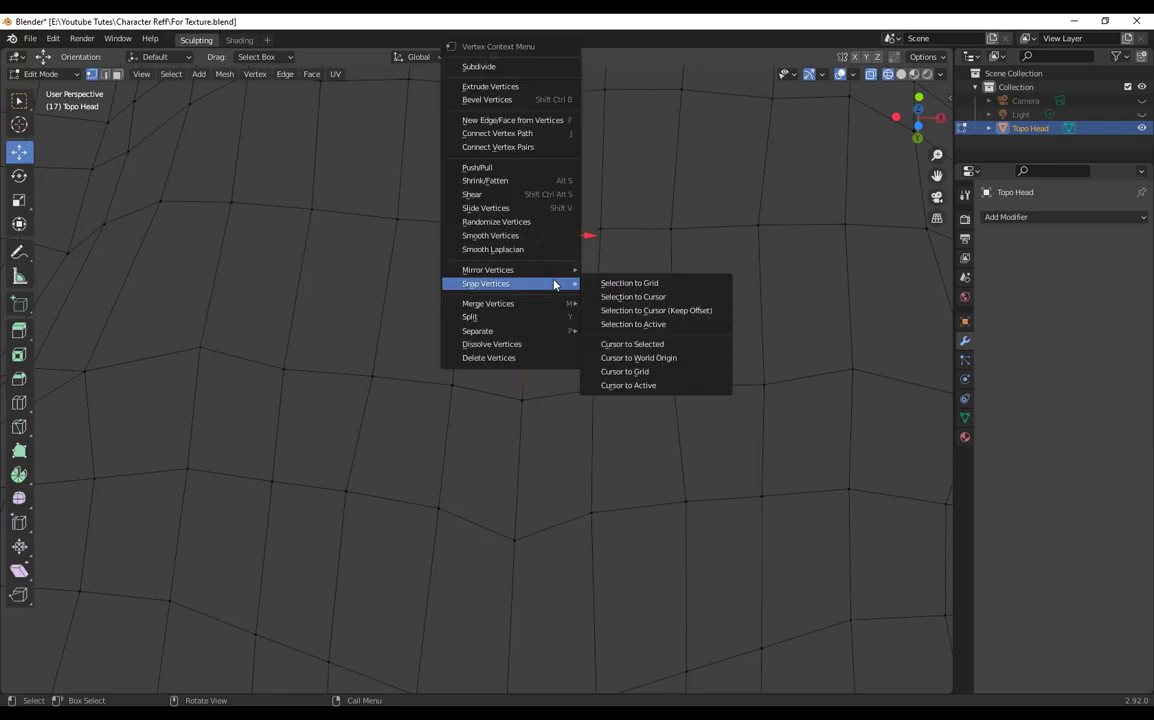
mouse_move(554, 304)
click(644, 304)
middle_drag(644, 306, 569, 550)
click(535, 307)
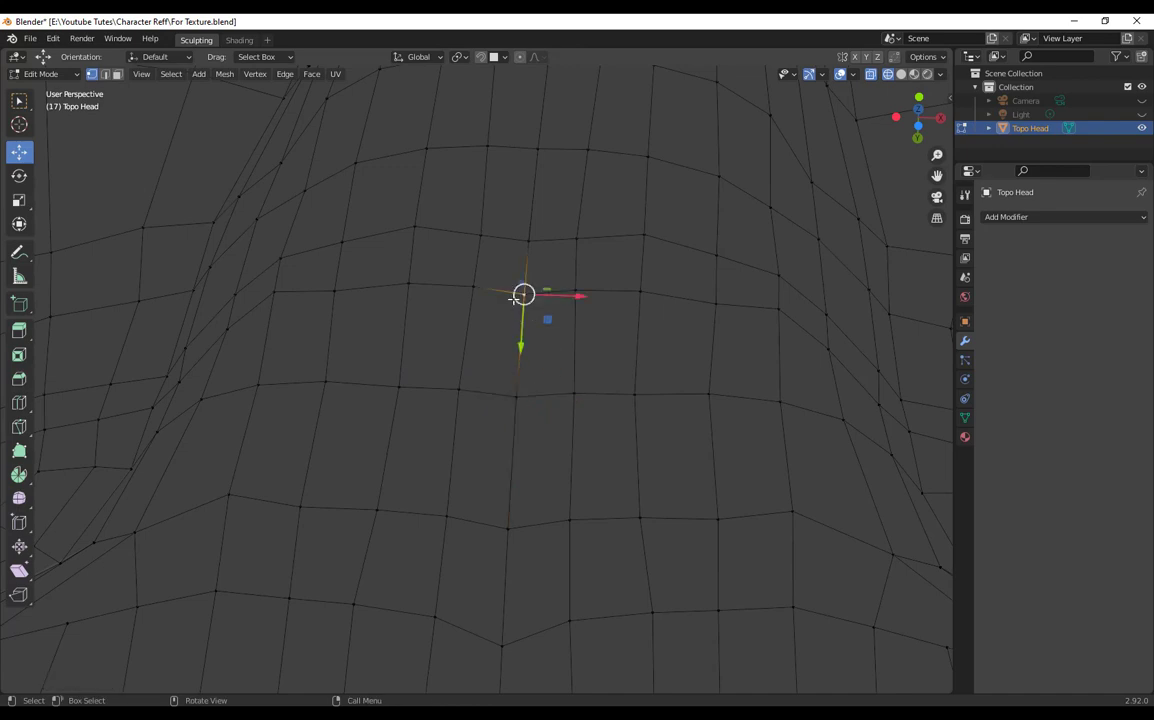
right_click(652, 347)
mouse_move(652, 347)
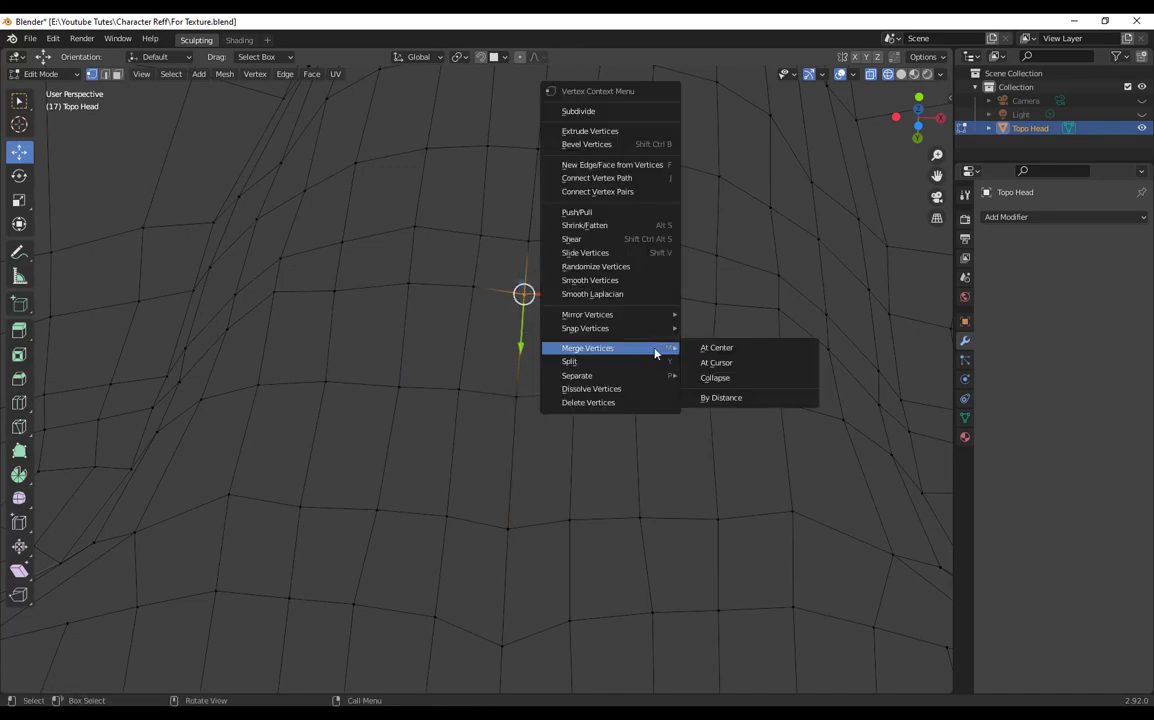
click(740, 350)
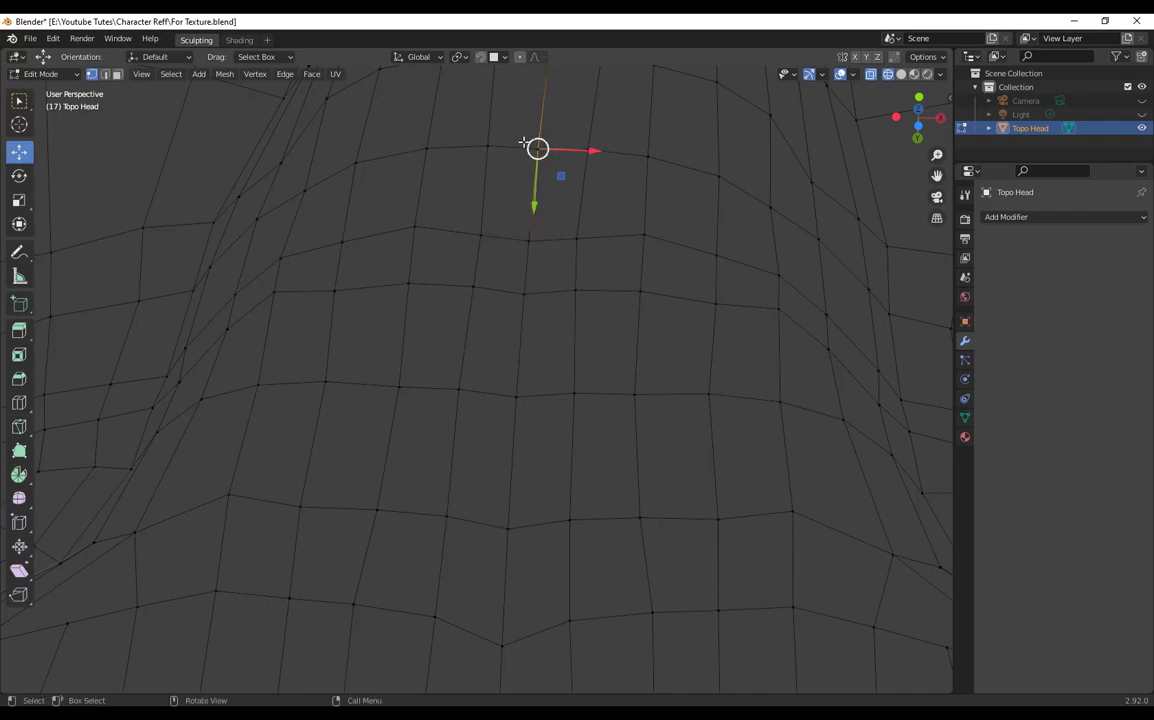
Step: Merge the following center-line vertex selection at its center and check the next vertices for doubles
shift+middle_drag(565, 221, 613, 366)
shift+middle_drag(552, 432, 536, 368)
right_click(536, 368)
mouse_move(585, 343)
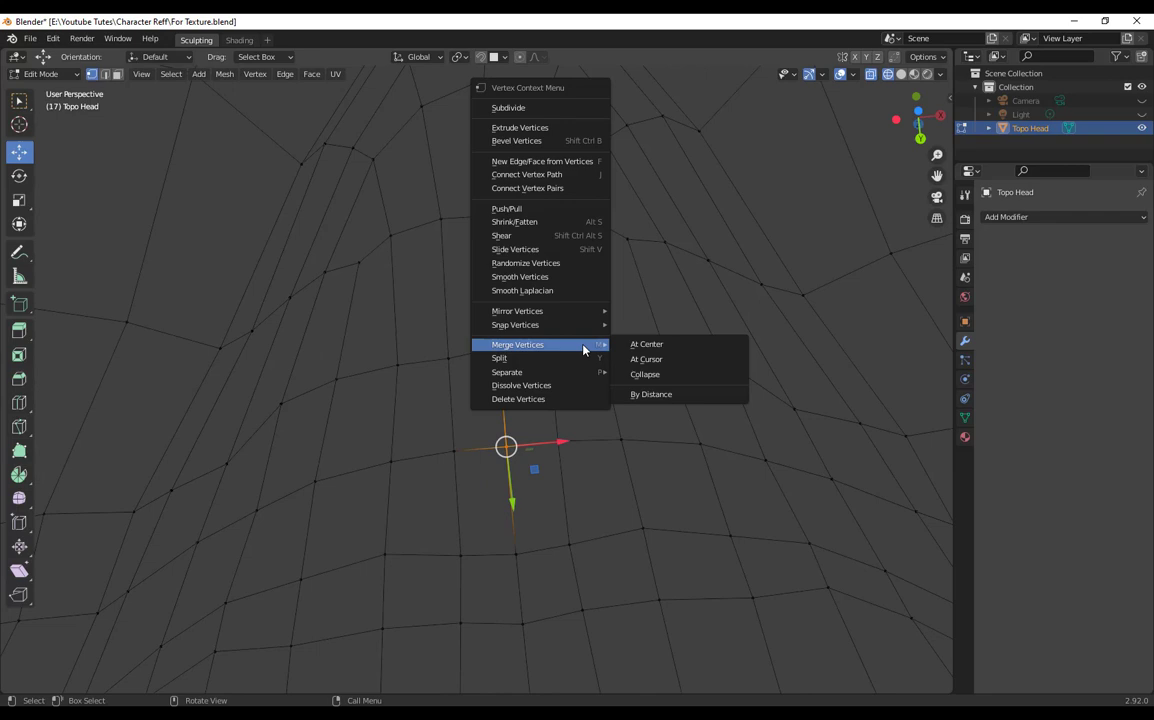
click(672, 343)
click(480, 327)
right_click(530, 372)
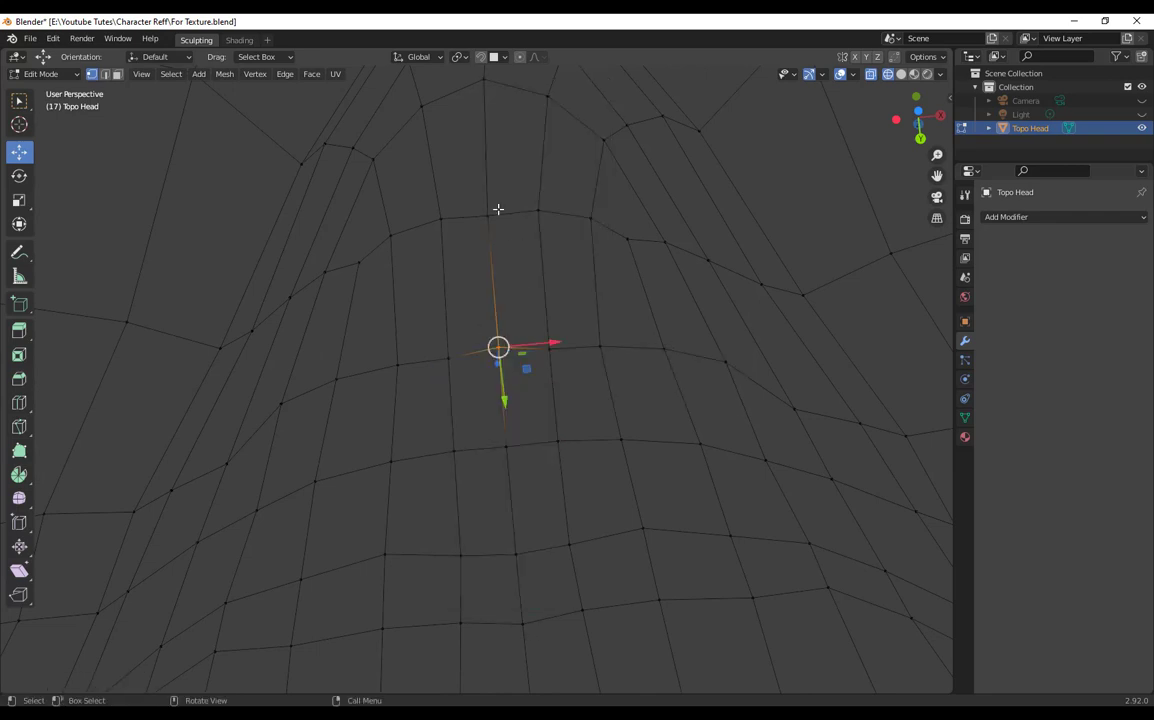
right_click(511, 265)
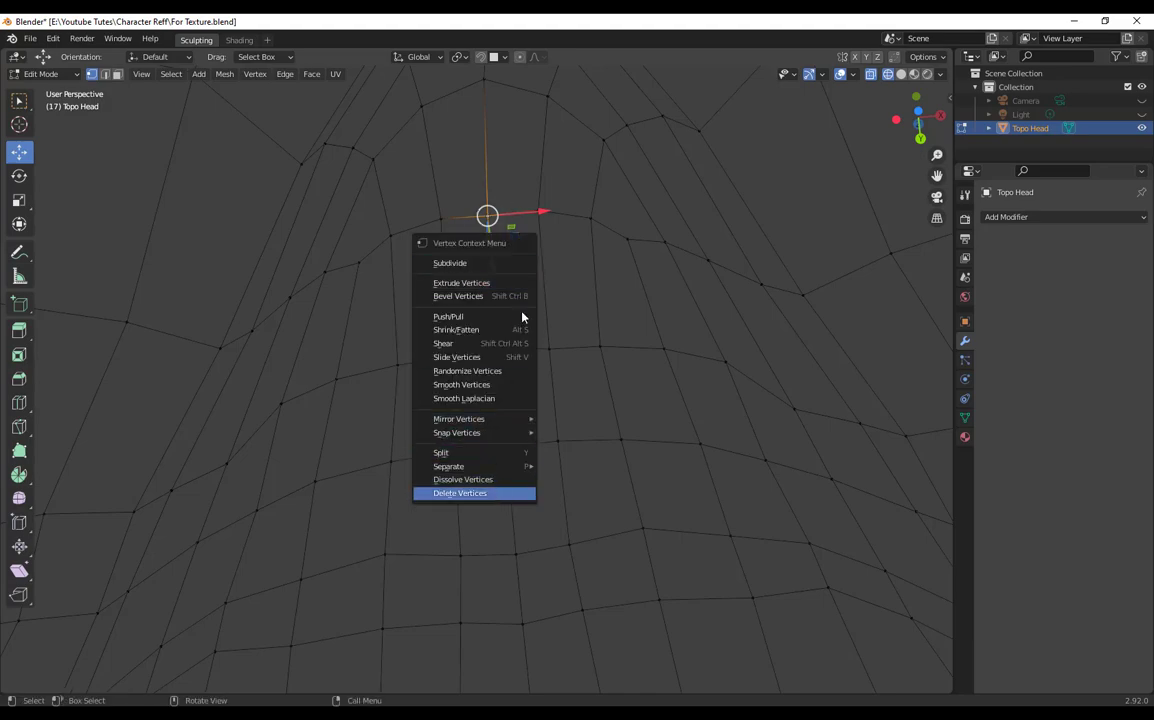
click(487, 88)
Step: Examine the whole cleaned-up head mesh in solid shading from the front and both sides
scroll(567, 359, down, 8)
scroll(567, 359, down, 4)
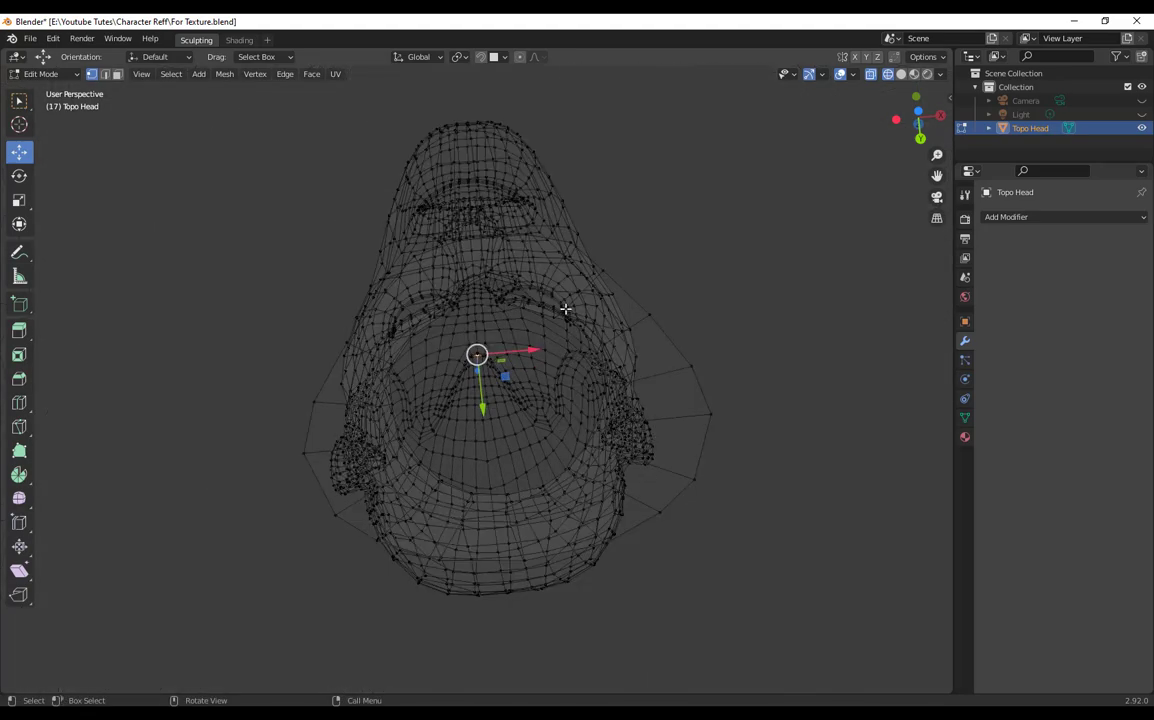
mouse_move(564, 309)
middle_down()
mouse_move(590, 627)
mouse_move(629, 471)
mouse_move(598, 483)
mouse_move(613, 428)
mouse_move(598, 435)
mouse_move(643, 440)
mouse_move(698, 410)
middle_up()
key(shift+z)
scroll(643, 440, up, 3)
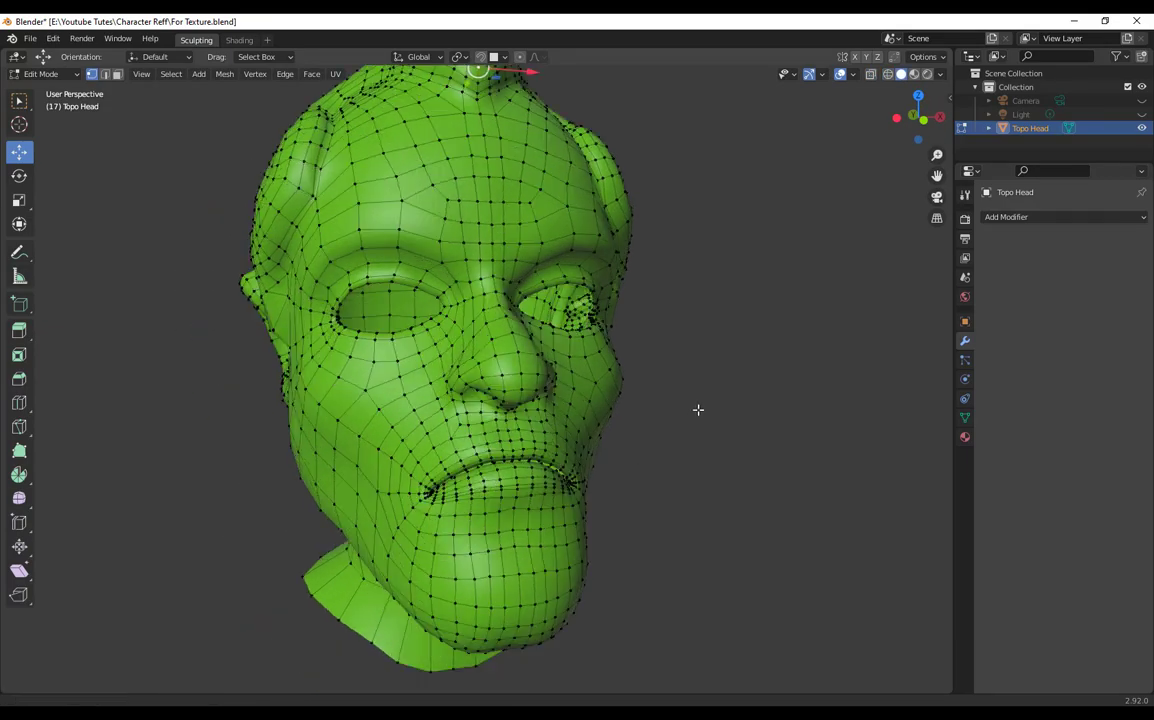
middle_drag(790, 465, 650, 532)
scroll(719, 474, down, 1)
shift+middle_drag(650, 532, 608, 428)
scroll(649, 437, down, 2)
scroll(650, 435, up, 2)
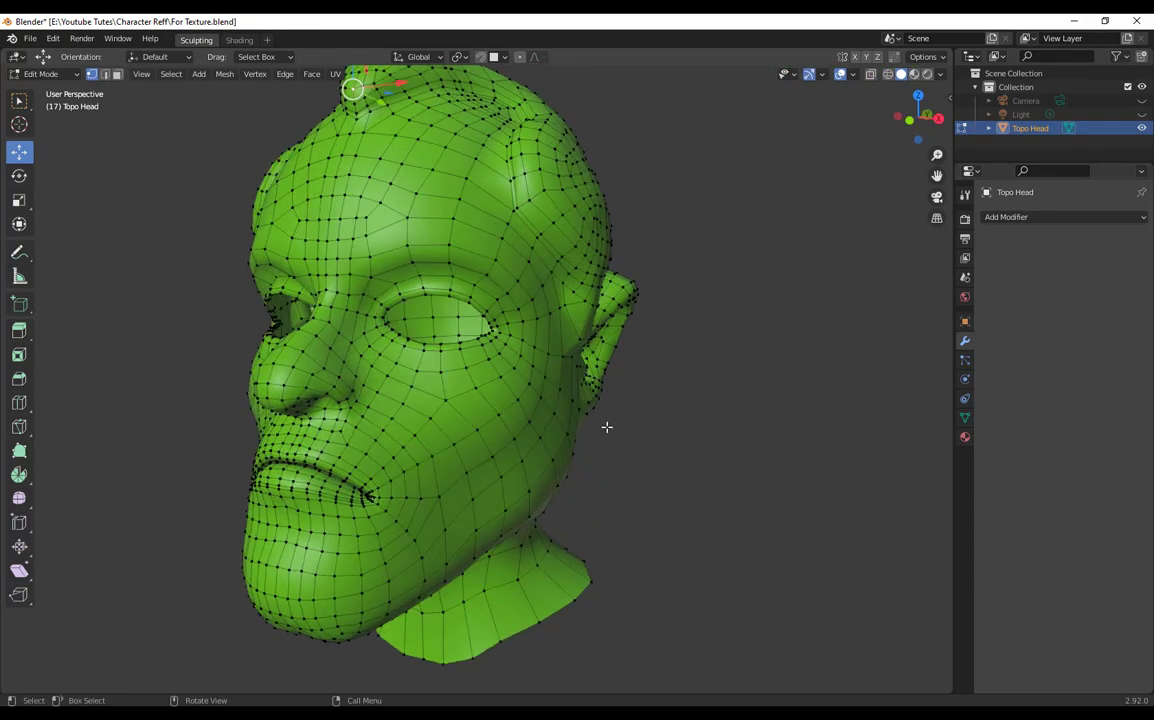
scroll(677, 471, down, 2)
middle_drag(677, 471, 621, 433)
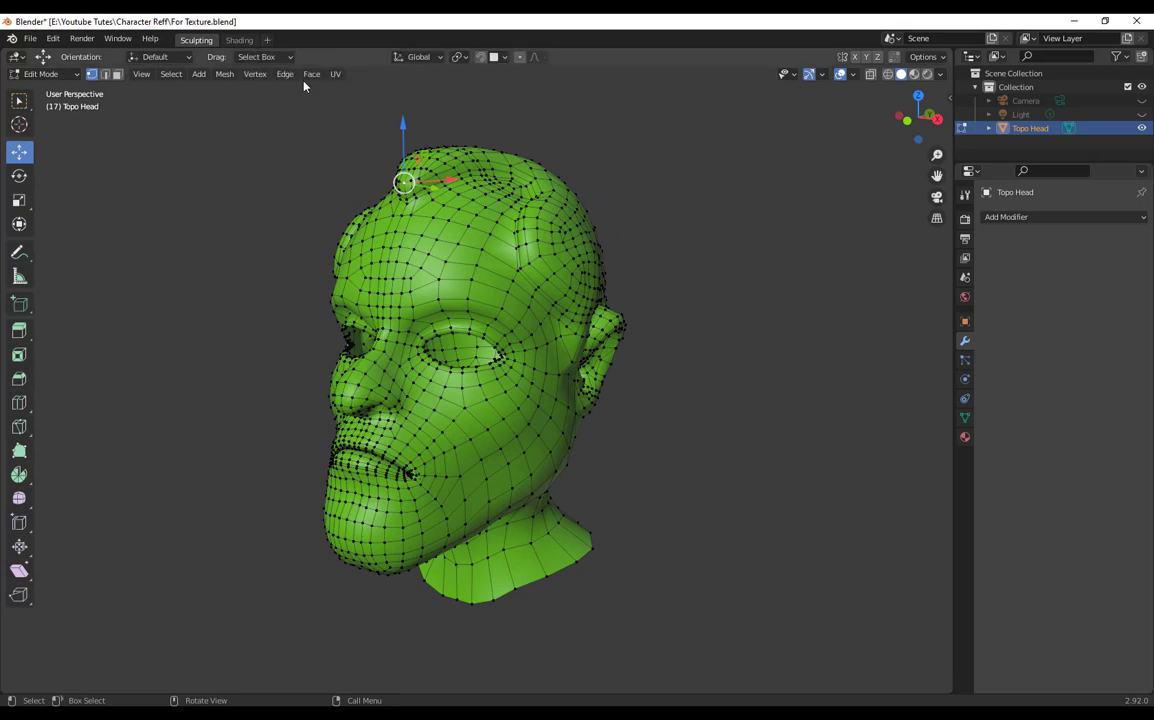
Step: Add the general UV Editing workspace
click(267, 42)
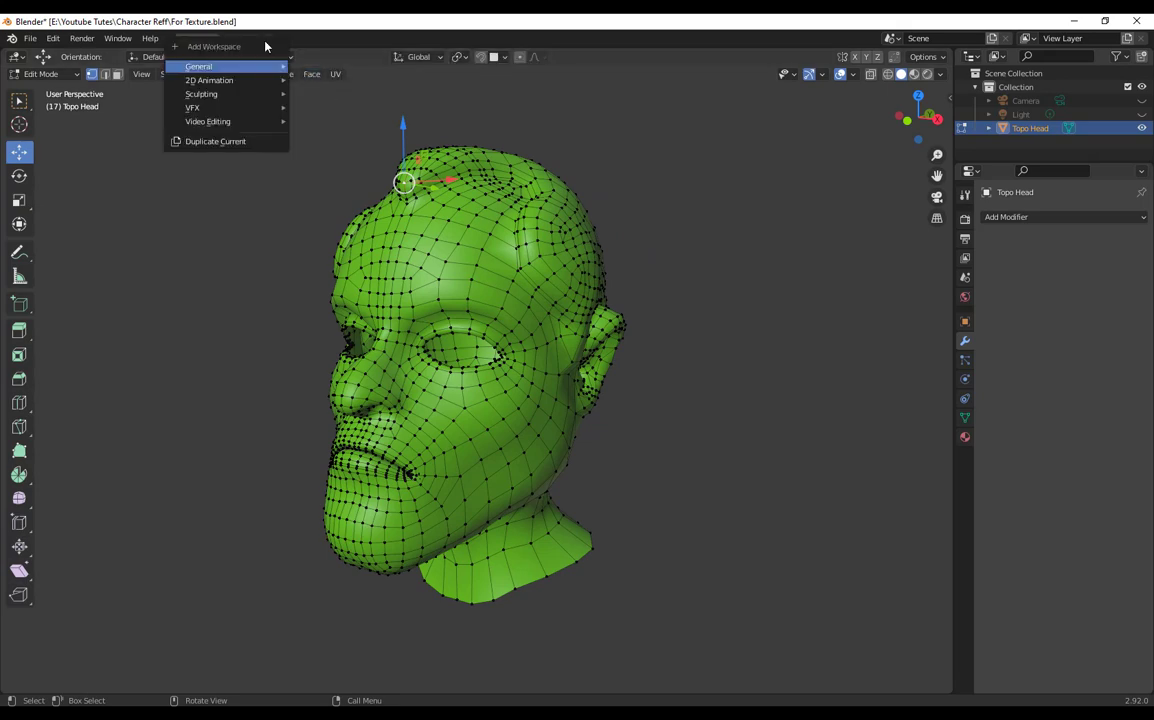
mouse_move(256, 68)
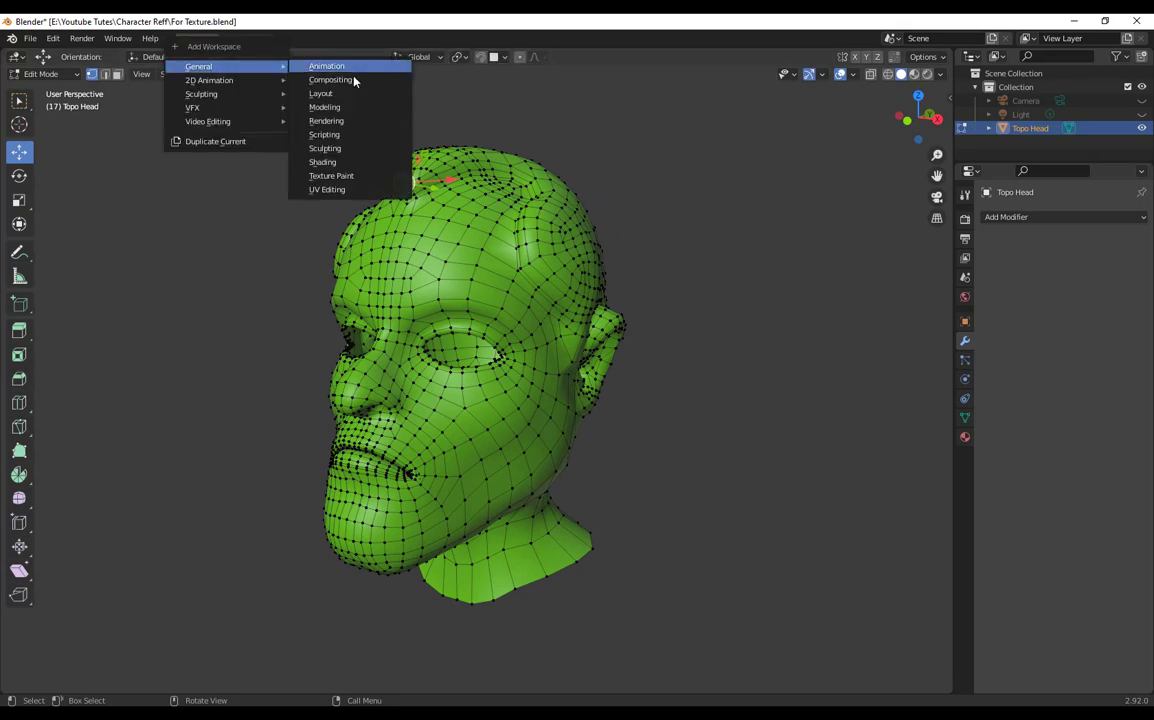
click(357, 195)
scroll(772, 376, up, 3)
middle_drag(781, 371, 740, 348)
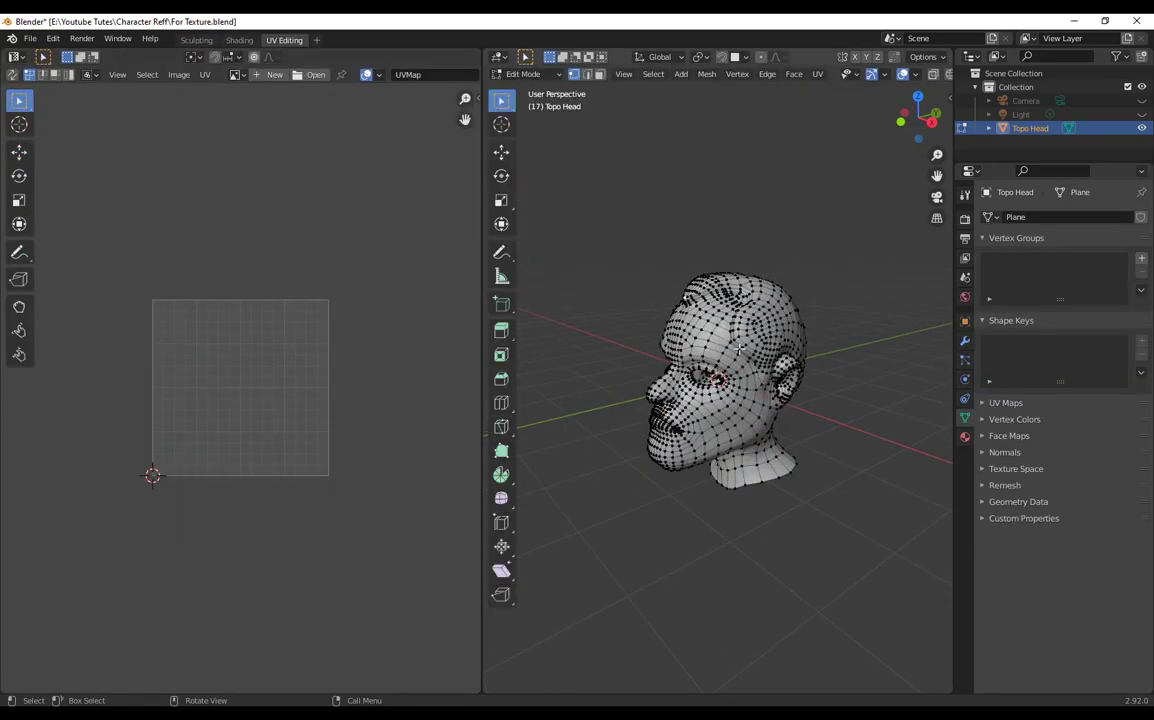
Step: Select the whole head mesh and all of its UVs to examine the current UV layout
key(a)
scroll(764, 335, up, 2)
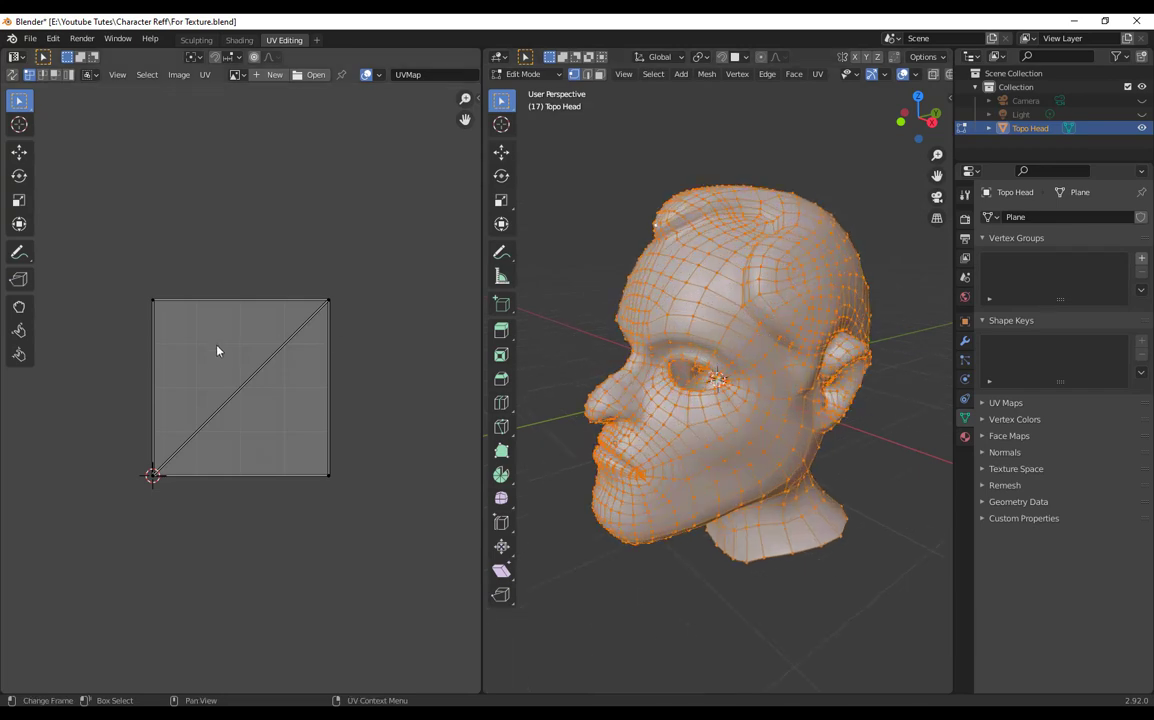
scroll(105, 298, up, 2)
key(a)
scroll(301, 429, up, 4)
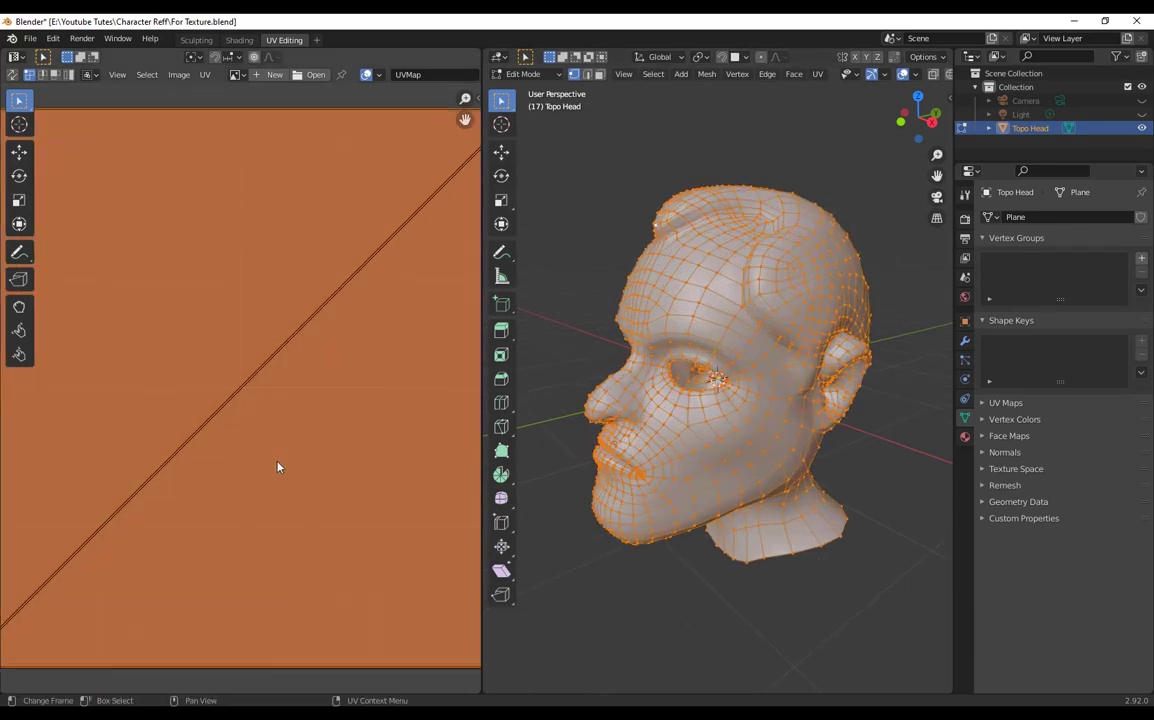
scroll(283, 427, down, 4)
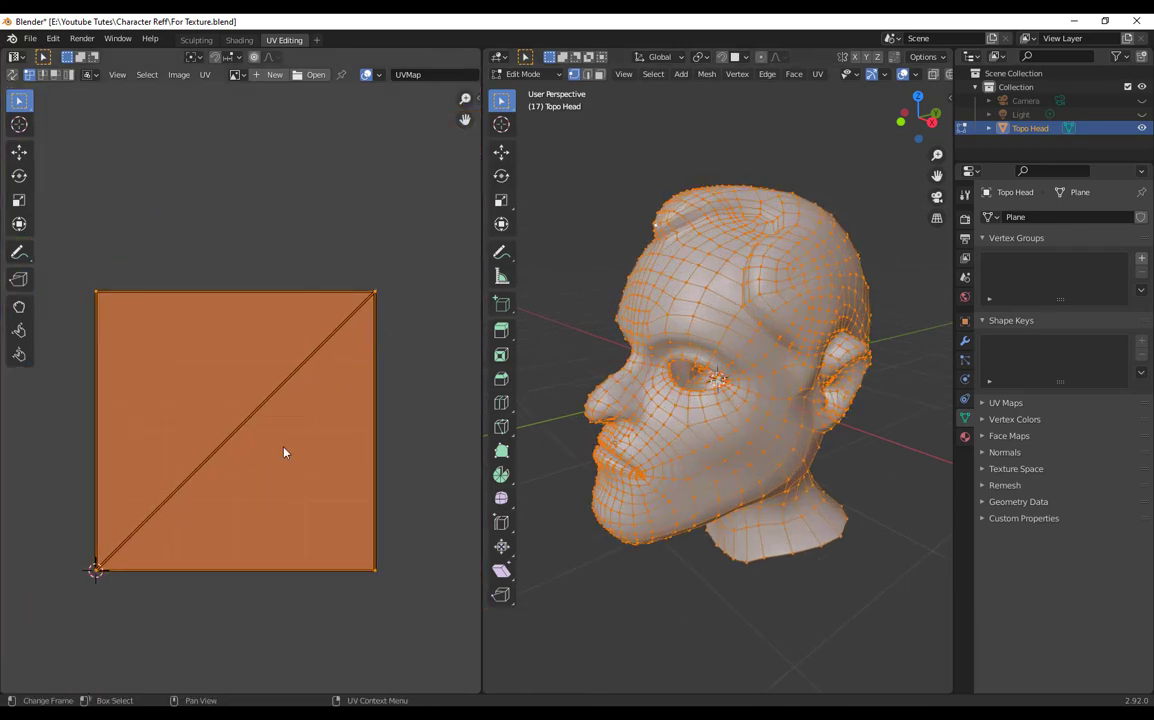
Step: Narrow the UV editor to give the 3D viewport with the head more room
middle_drag(640, 410, 704, 424)
scroll(712, 416, up, 3)
scroll(366, 362, down, 3)
middle_drag(383, 387, 367, 391)
middle_drag(722, 424, 698, 430)
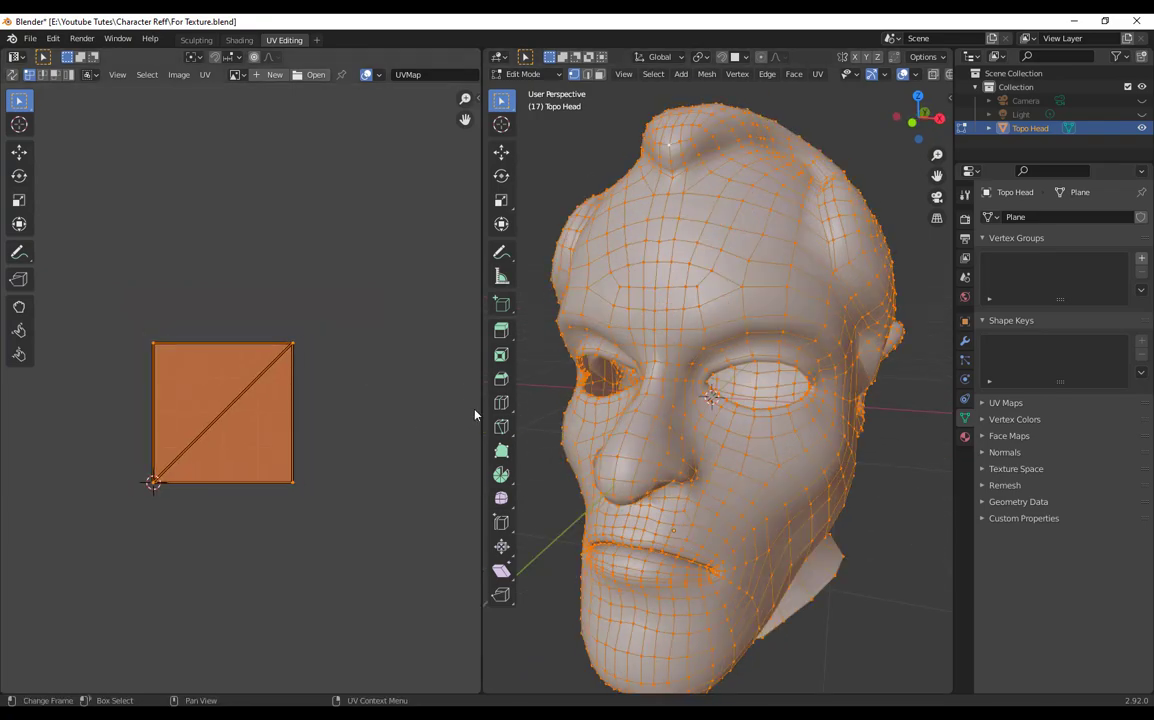
drag(483, 405, 320, 404)
scroll(660, 370, down, 3)
middle_drag(732, 348, 611, 193)
scroll(678, 366, up, 2)
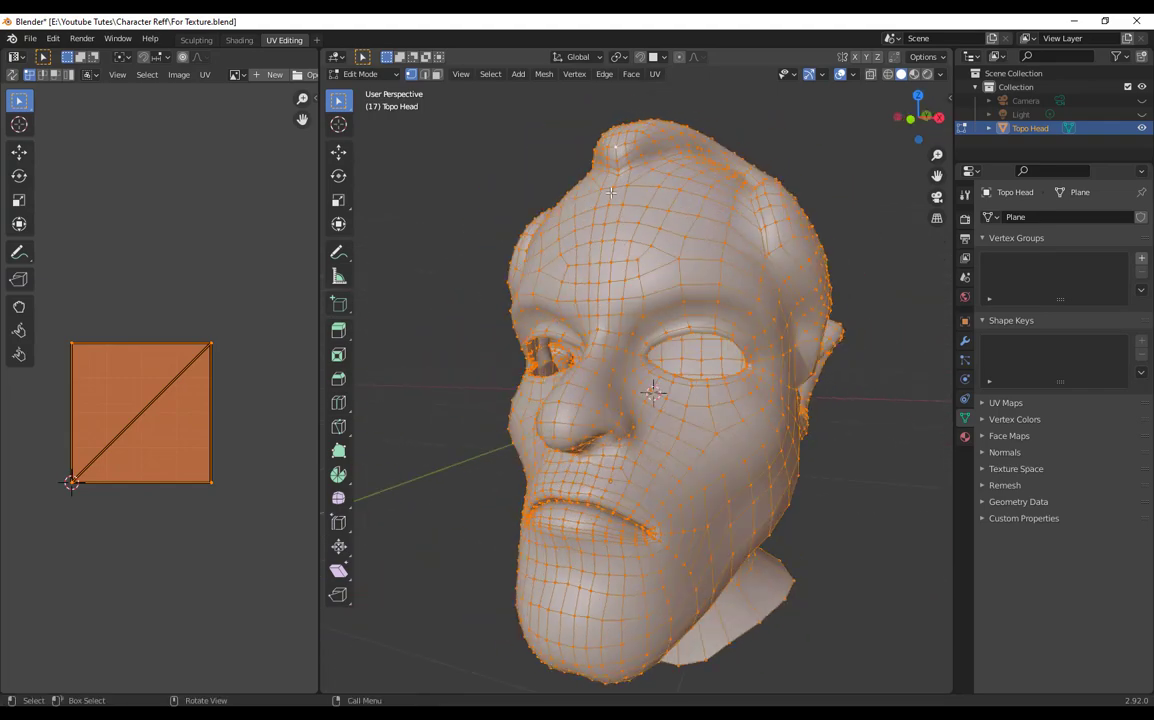
Step: Examine the head mesh from the side, below and front, including the eye openings, mouth and ears
middle_drag(686, 193, 547, 253)
middle_drag(757, 440, 595, 351)
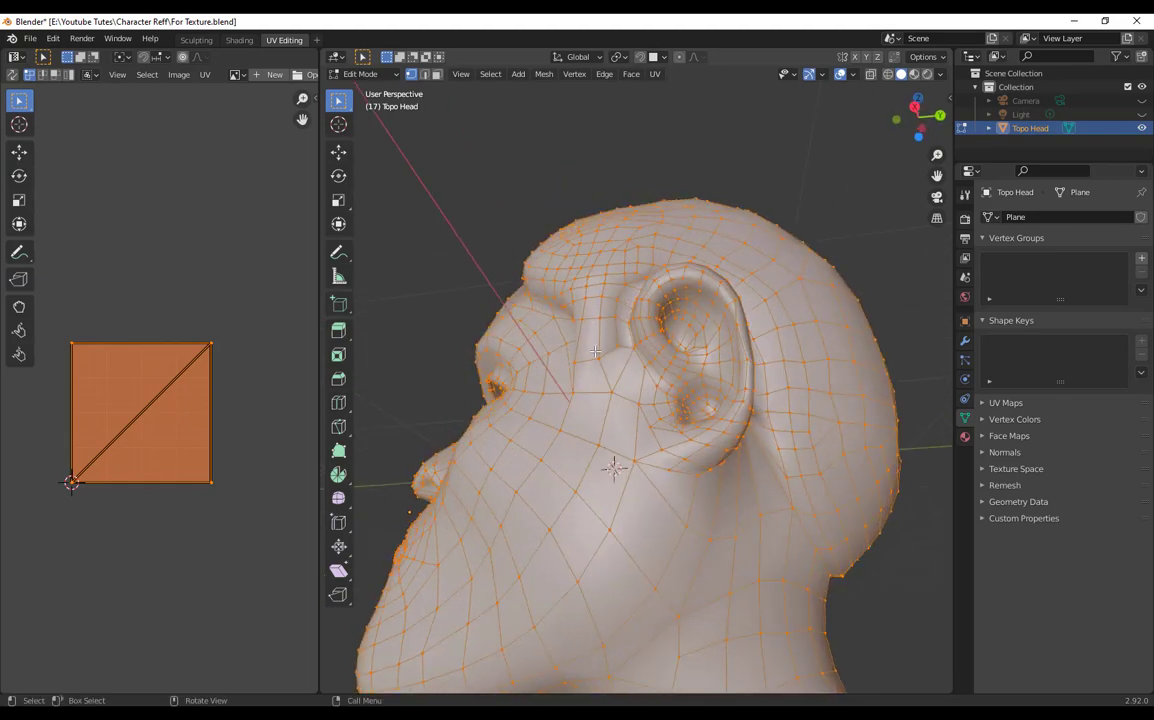
middle_drag(891, 597, 617, 447)
scroll(754, 485, up, 5)
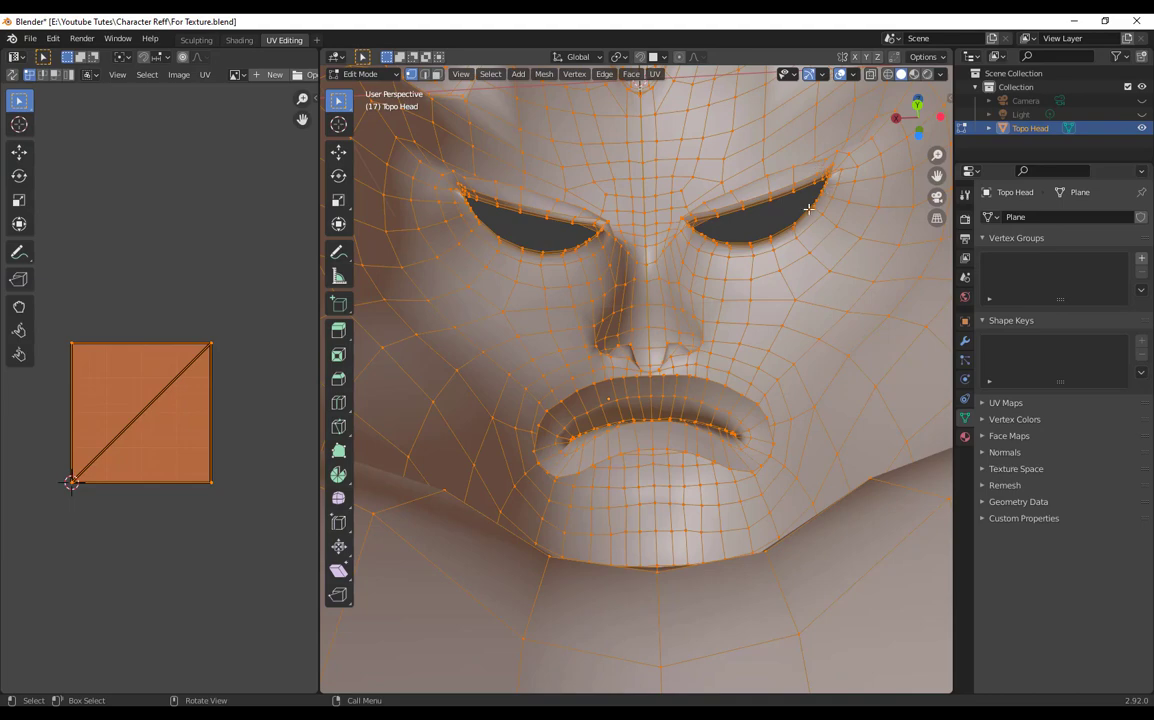
scroll(519, 198, down, 6)
middle_drag(519, 198, 806, 345)
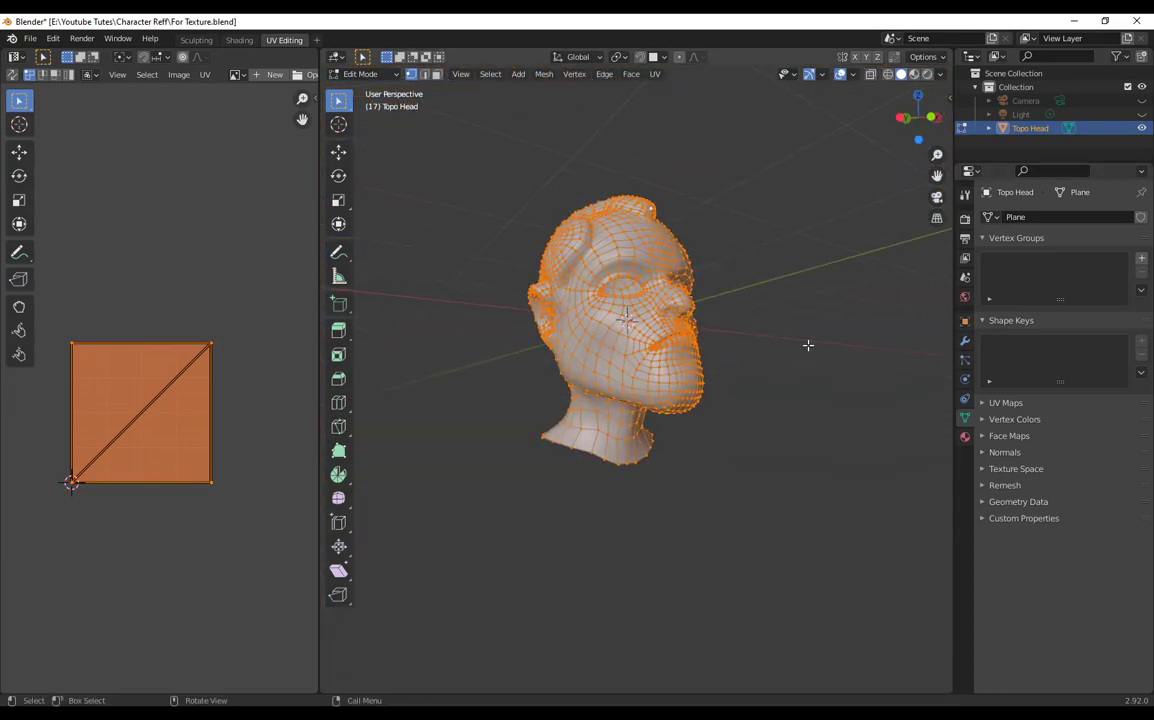
scroll(783, 277, up, 8)
middle_drag(783, 277, 640, 420)
scroll(742, 362, down, 6)
scroll(692, 402, up, 2)
Step: Switch to edge selection and select the inner edge loop around one eye opening
scroll(683, 489, up, 4)
middle_drag(683, 489, 784, 490)
scroll(708, 501, up, 2)
key(2)
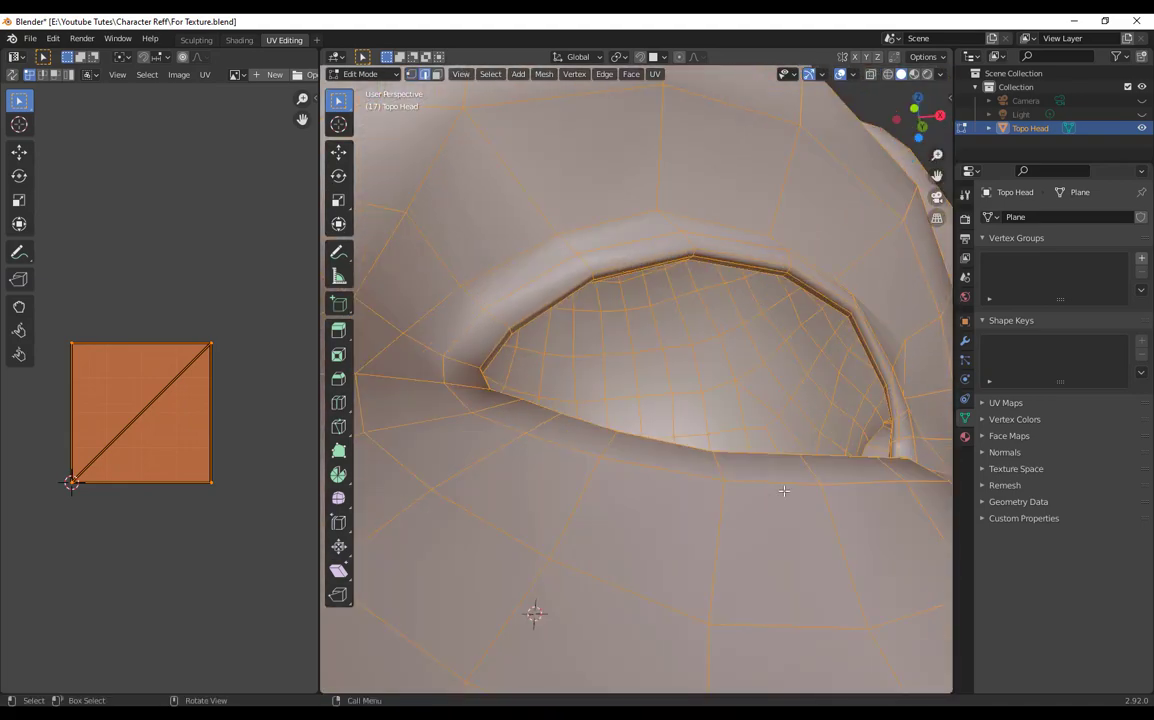
alt+click(874, 360)
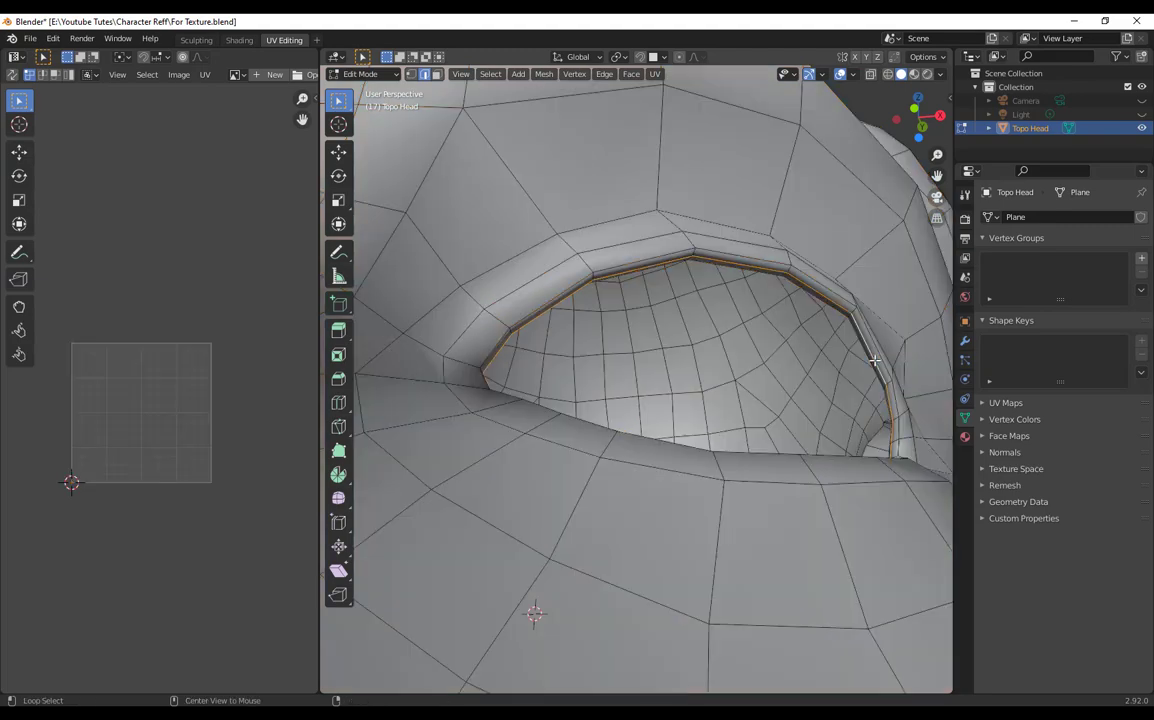
scroll(874, 360, down, 4)
middle_drag(790, 435, 762, 568)
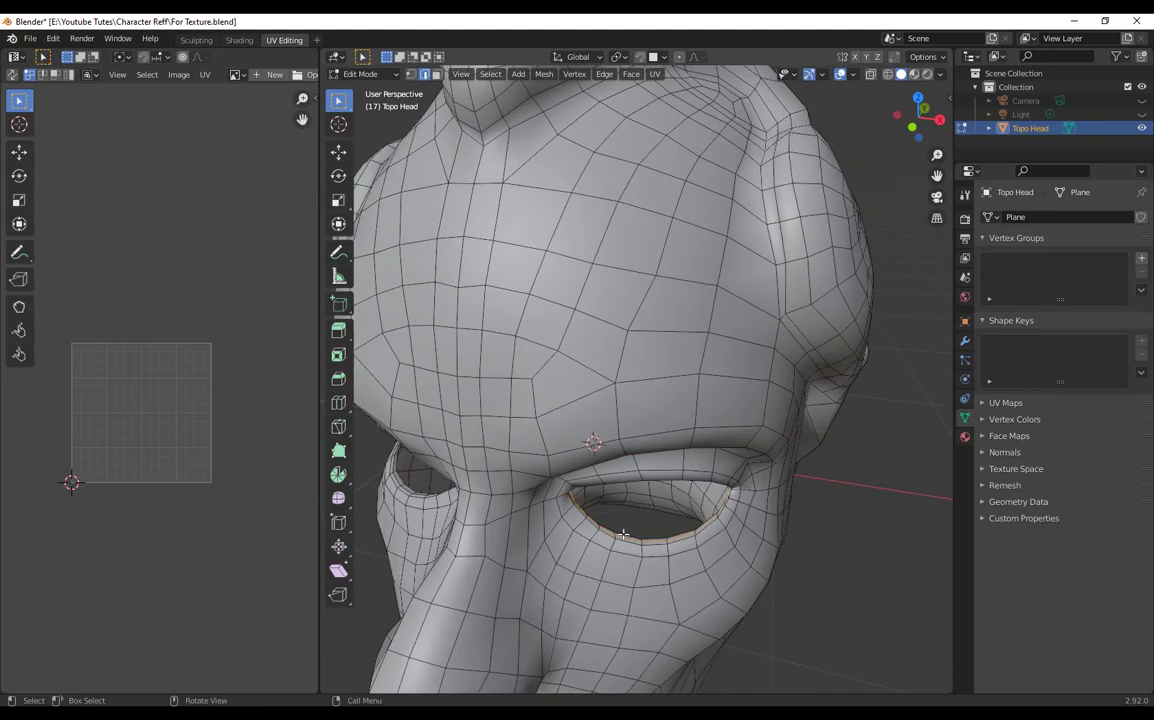
middle_drag(600, 520, 664, 525)
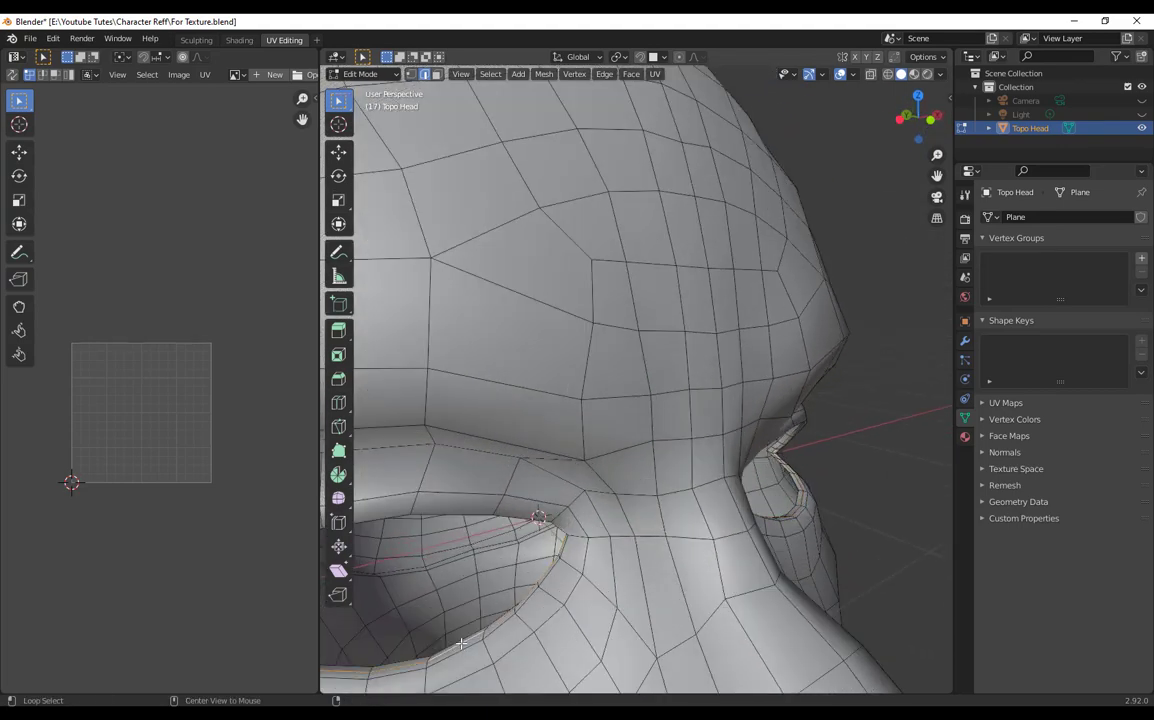
Step: Add the inner edge loop around the other eye opening to the selection
scroll(636, 596, down, 5)
middle_drag(636, 596, 757, 585)
scroll(760, 588, up, 4)
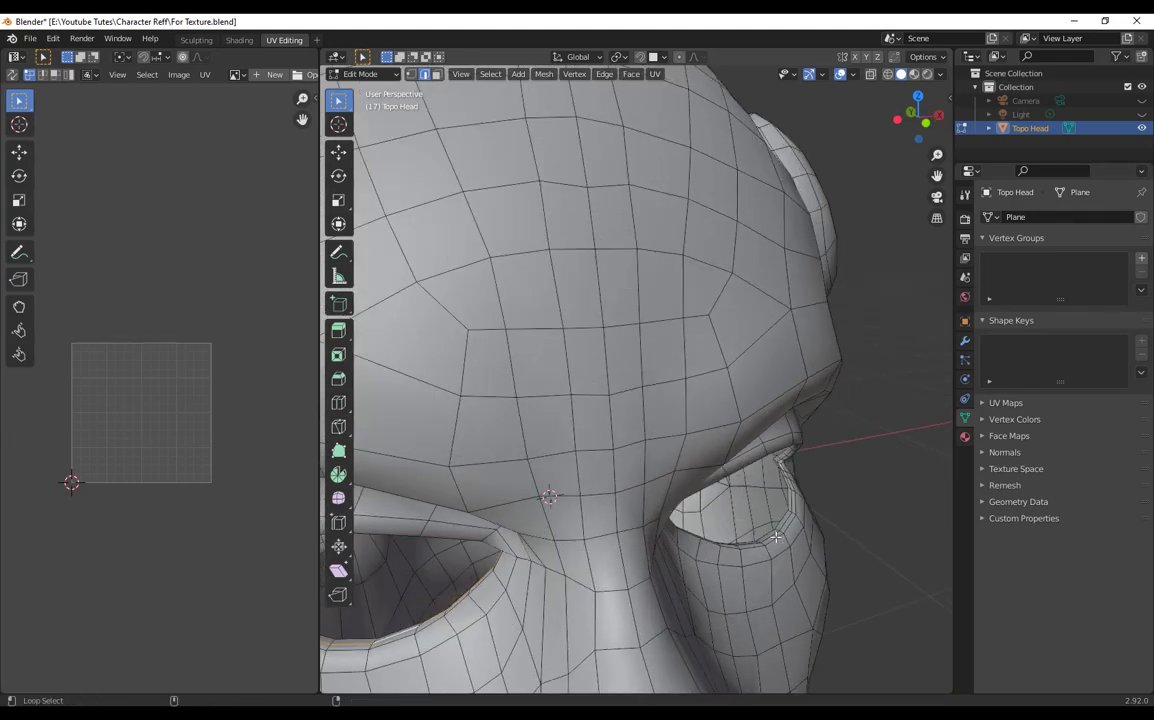
scroll(823, 565, down, 3)
middle_drag(822, 567, 610, 468)
scroll(871, 546, down, 3)
scroll(778, 541, up, 3)
scroll(147, 500, up, 3)
scroll(677, 507, down, 8)
scroll(677, 507, up, 4)
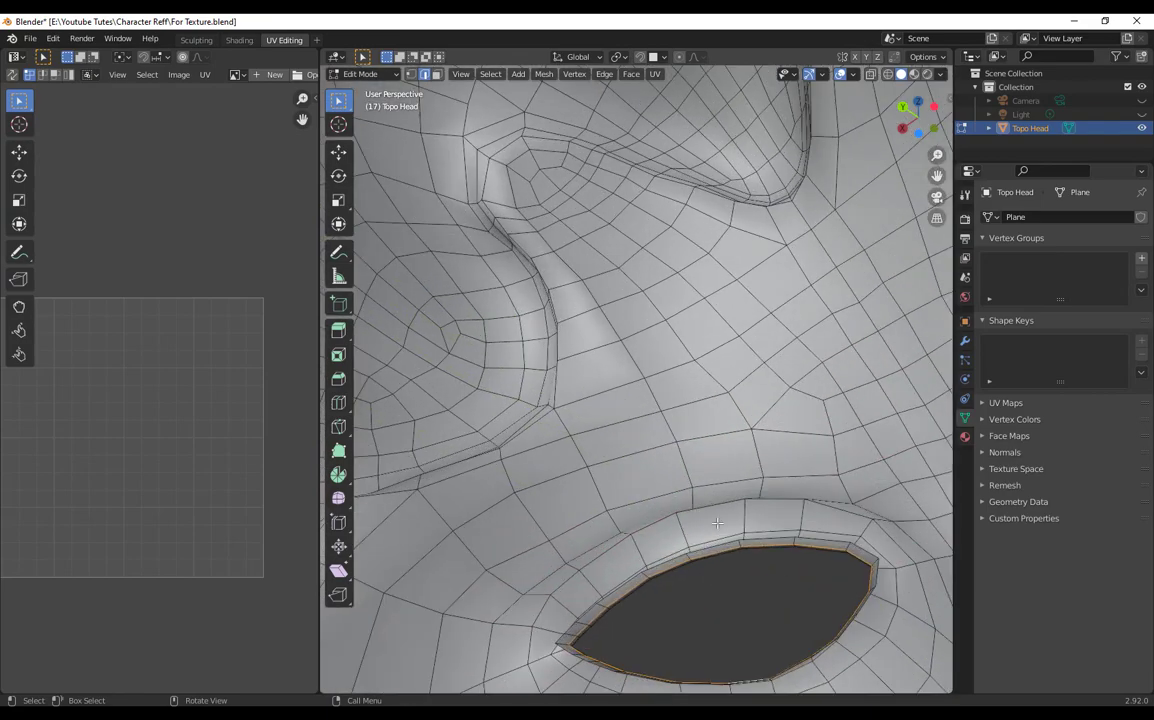
Step: Enlarge the 3D viewport further and add the inner edge loops along the lips to the selection
middle_drag(660, 586, 692, 560)
middle_drag(860, 603, 590, 480)
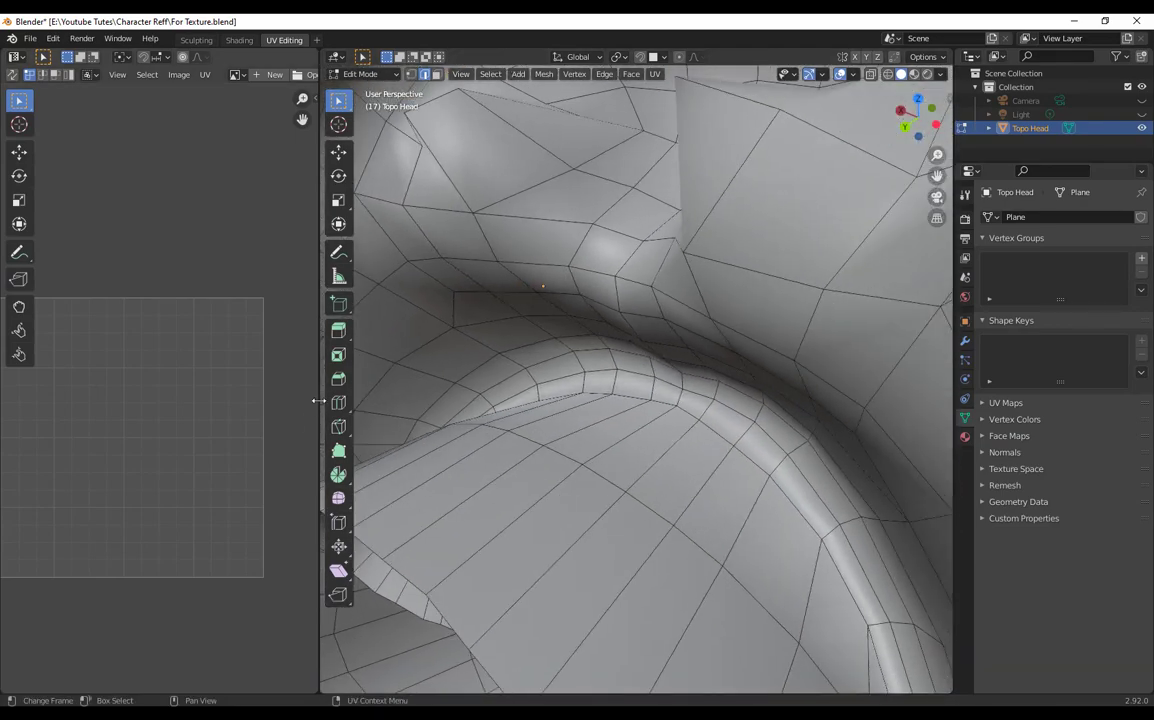
drag(318, 401, 64, 399)
middle_drag(530, 460, 621, 439)
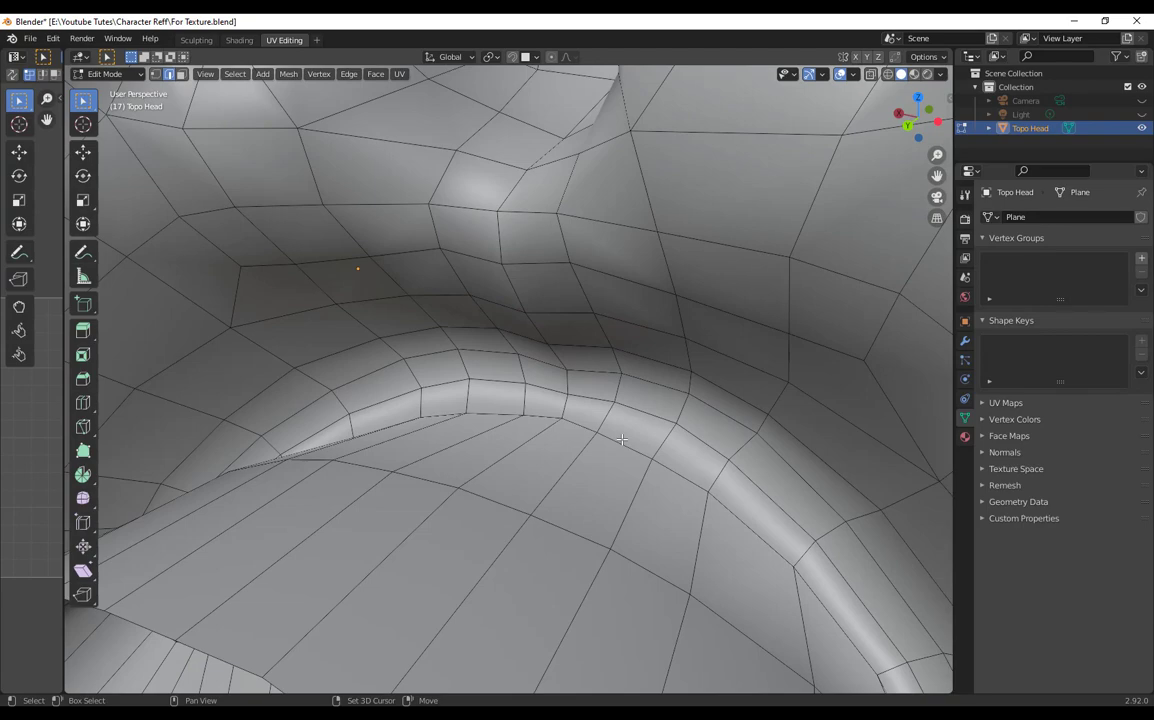
key(alt)
alt+click(627, 449)
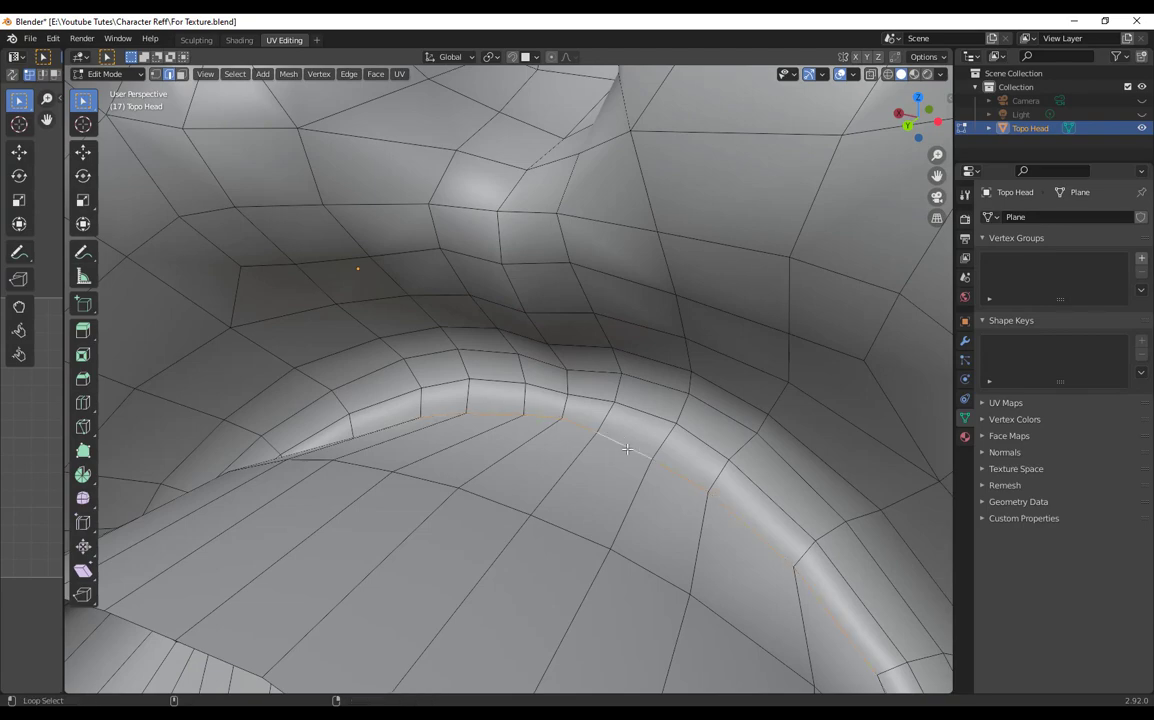
alt+middle_drag(627, 449, 360, 616)
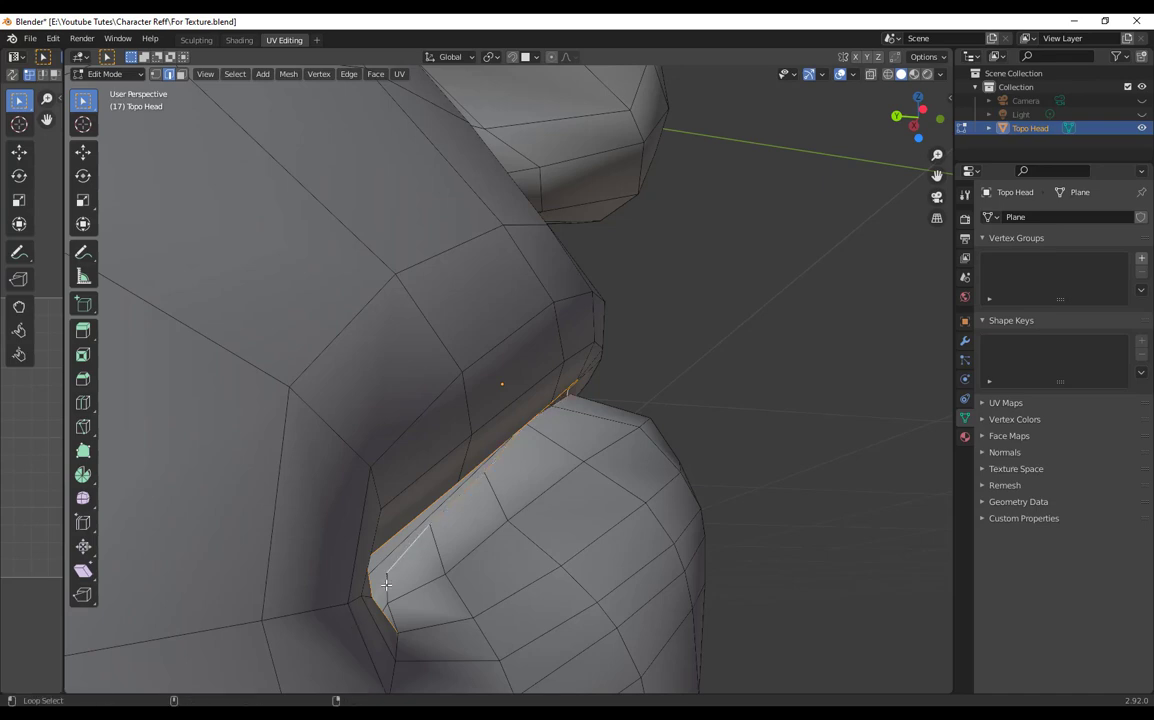
middle_drag(683, 562, 472, 599)
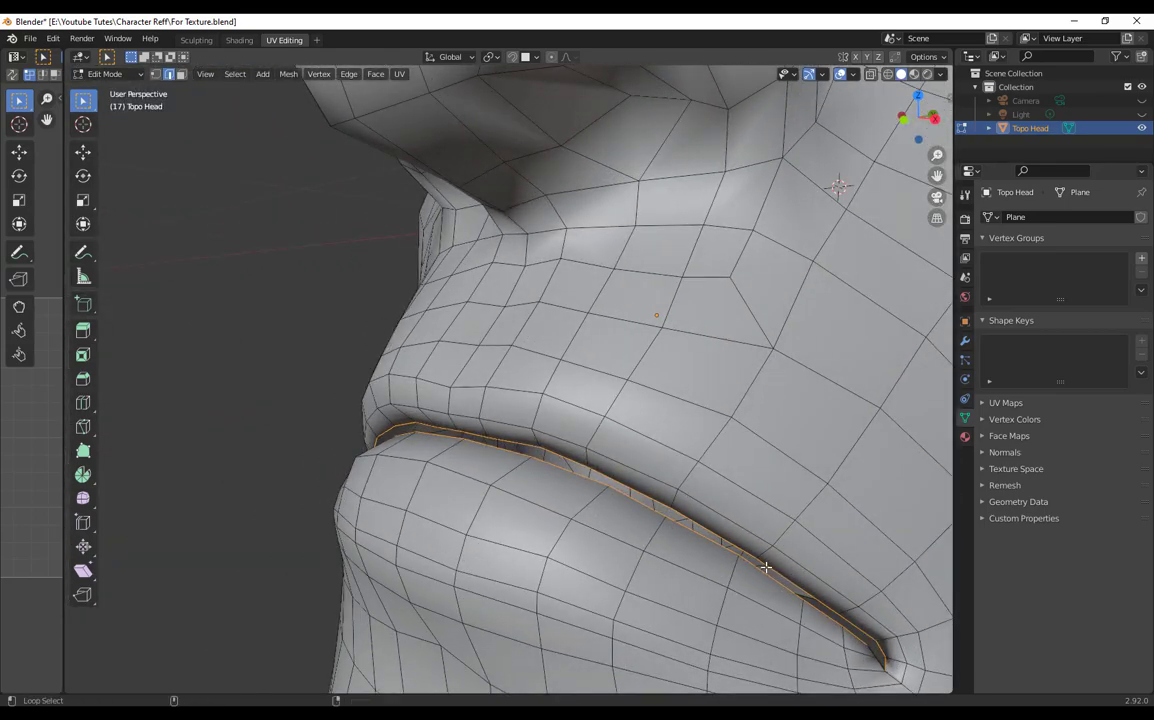
Step: Complete the mouth edge selection around the corner of the lips
alt+middle_drag(765, 567, 566, 470)
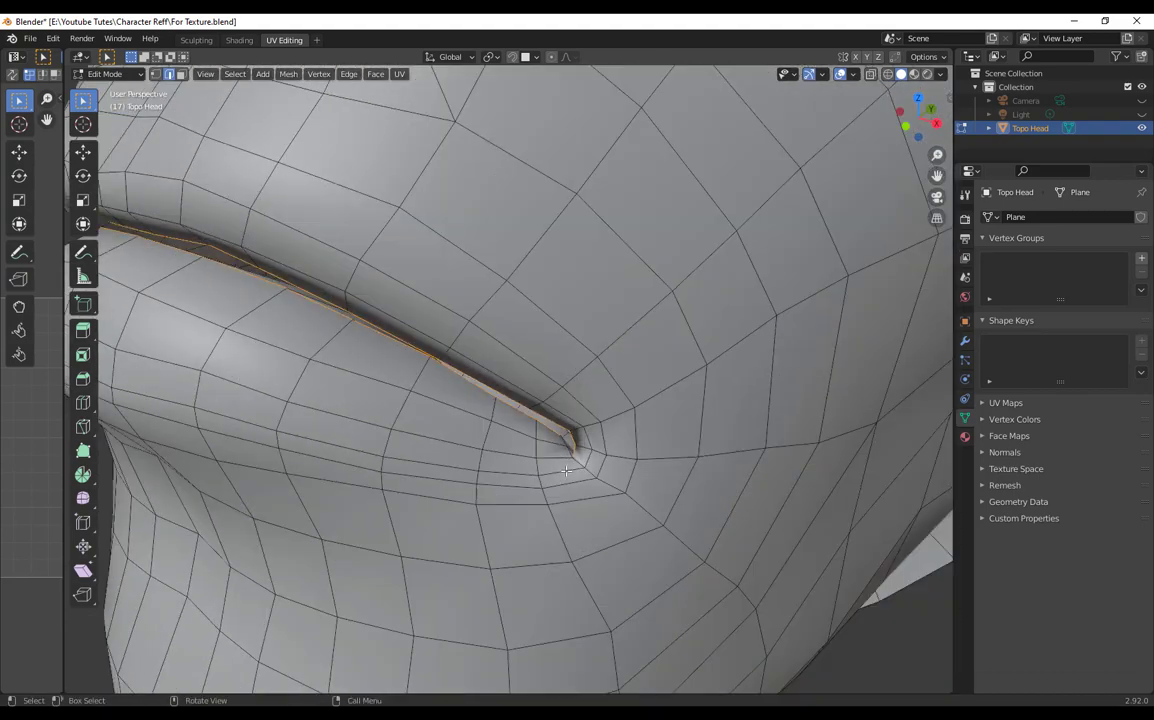
scroll(566, 470, up, 2)
scroll(577, 555, up, 3)
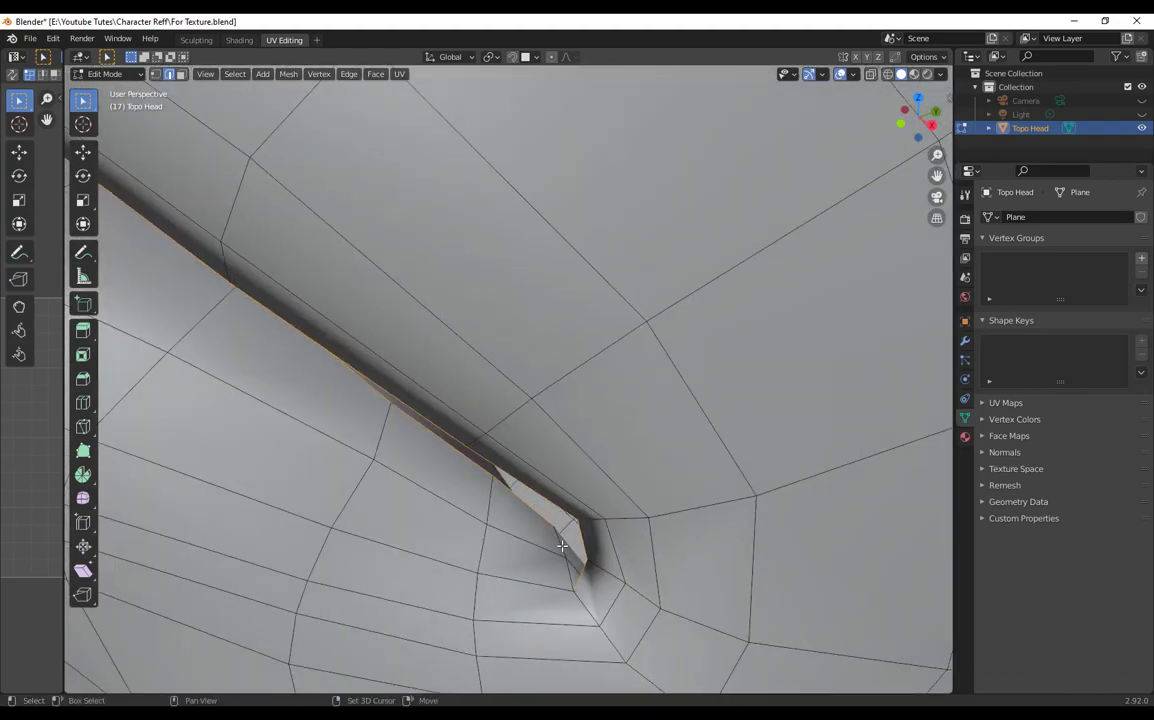
key(alt)
scroll(560, 535, down, 8)
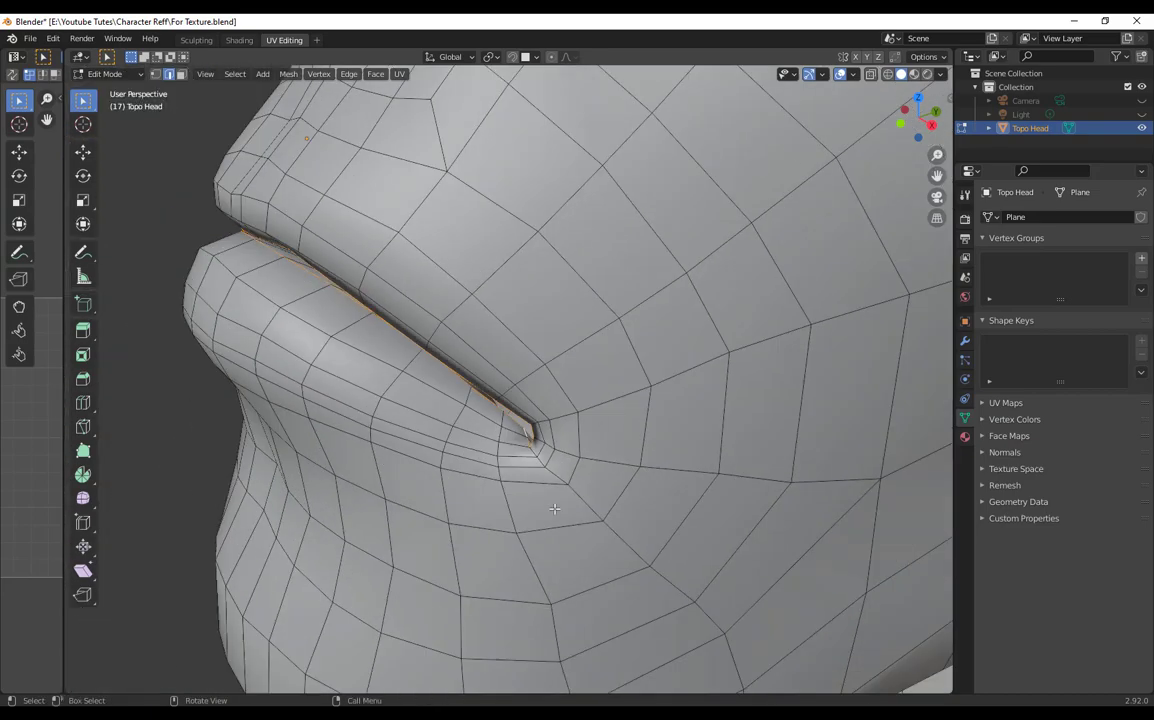
Step: Mark the selected eye and mouth edge loops as UV seams and clear the selection
middle_drag(554, 507, 607, 489)
scroll(600, 487, down, 5)
middle_drag(538, 474, 640, 354)
scroll(552, 322, down, 3)
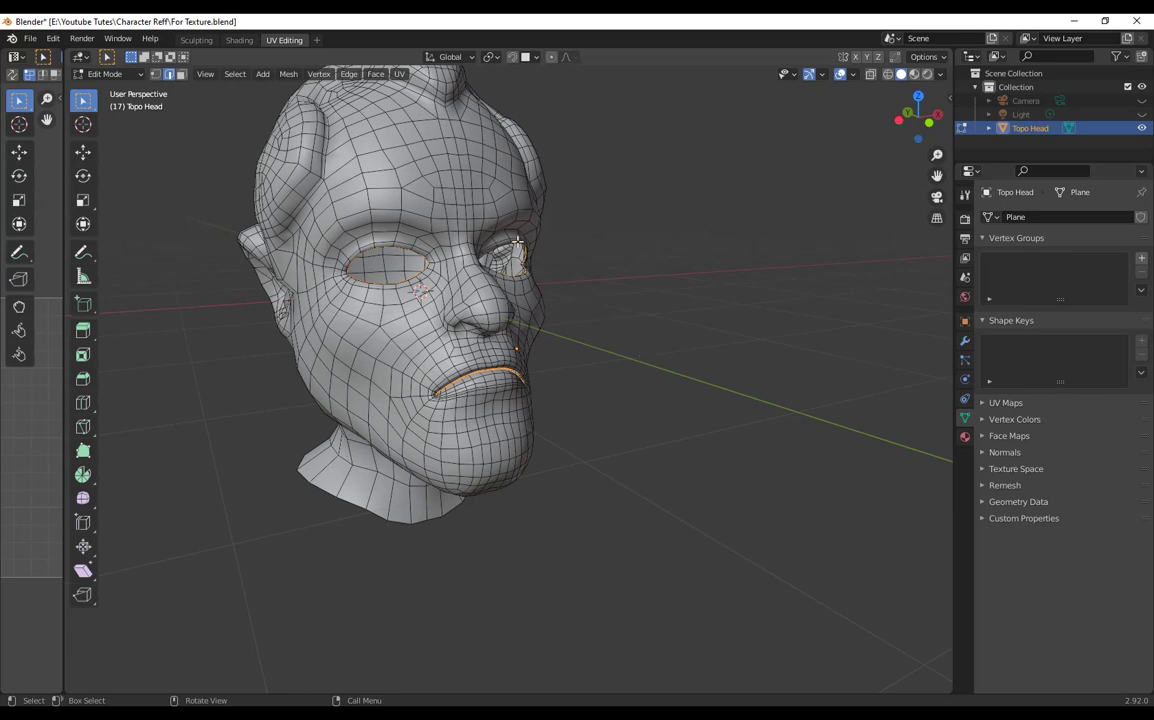
key(u)
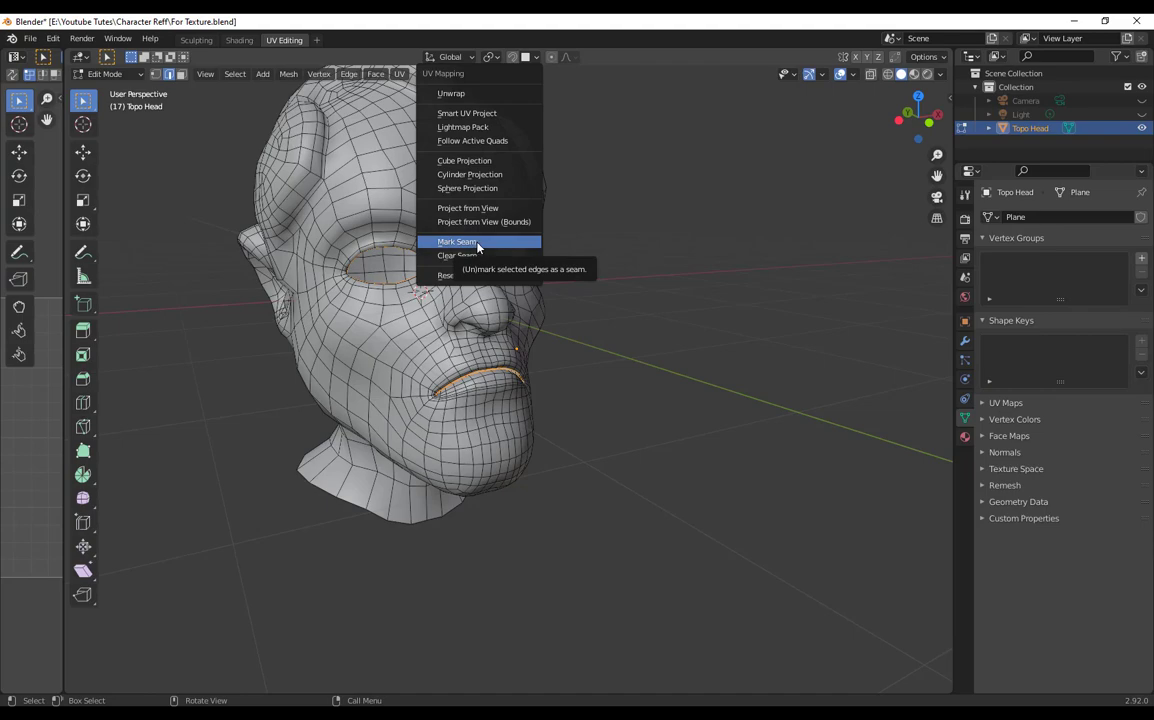
click(491, 245)
middle_drag(491, 245, 750, 525)
scroll(700, 510, up, 3)
click(750, 525)
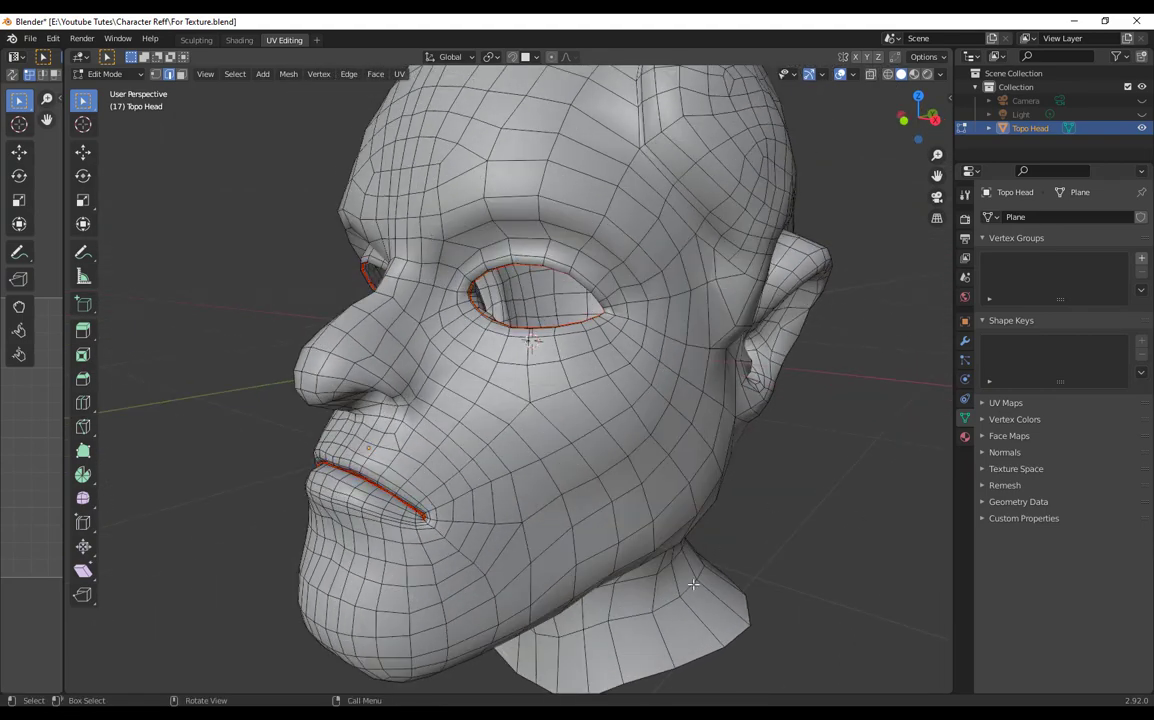
Step: Examine the edge flow on the back of the head and neck for a further seam
middle_drag(693, 584, 313, 384)
scroll(631, 433, down, 3)
middle_drag(631, 433, 683, 548)
scroll(683, 548, up, 4)
scroll(683, 548, down, 3)
middle_drag(647, 448, 672, 428)
scroll(687, 487, up, 3)
scroll(495, 392, up, 1)
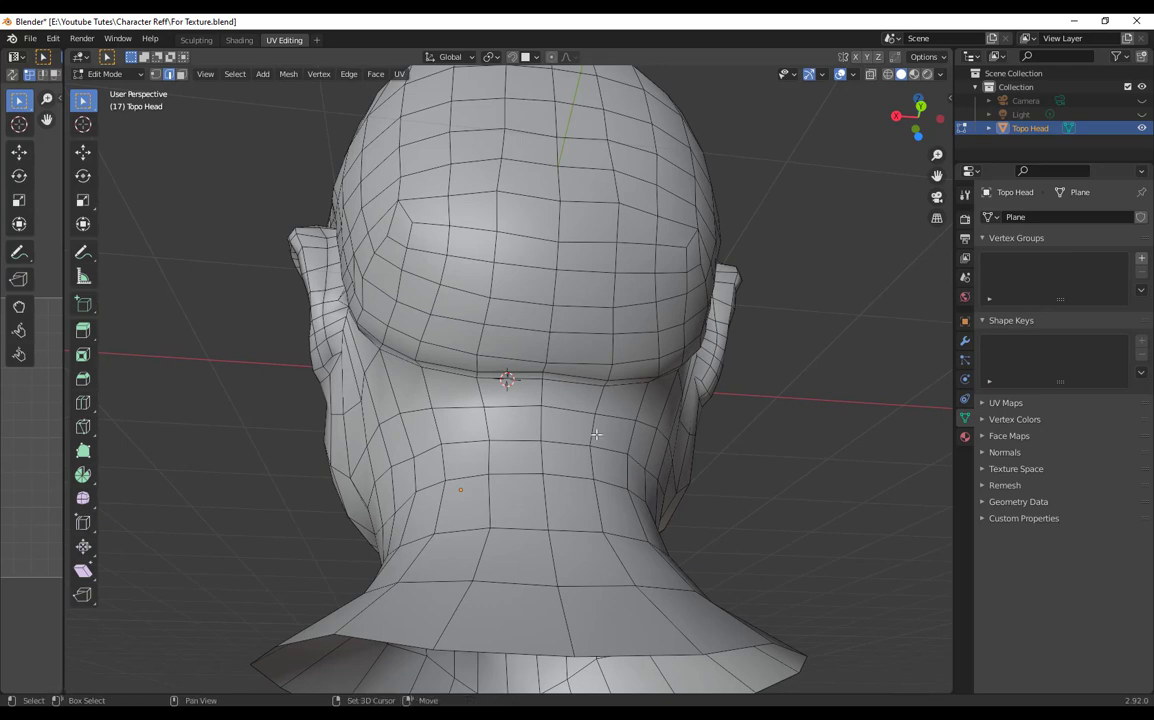
Step: Select the hairline edges from the nape up behind and over the head's left ear
alt+click(565, 380)
middle_drag(565, 381, 680, 550)
scroll(672, 550, up, 3)
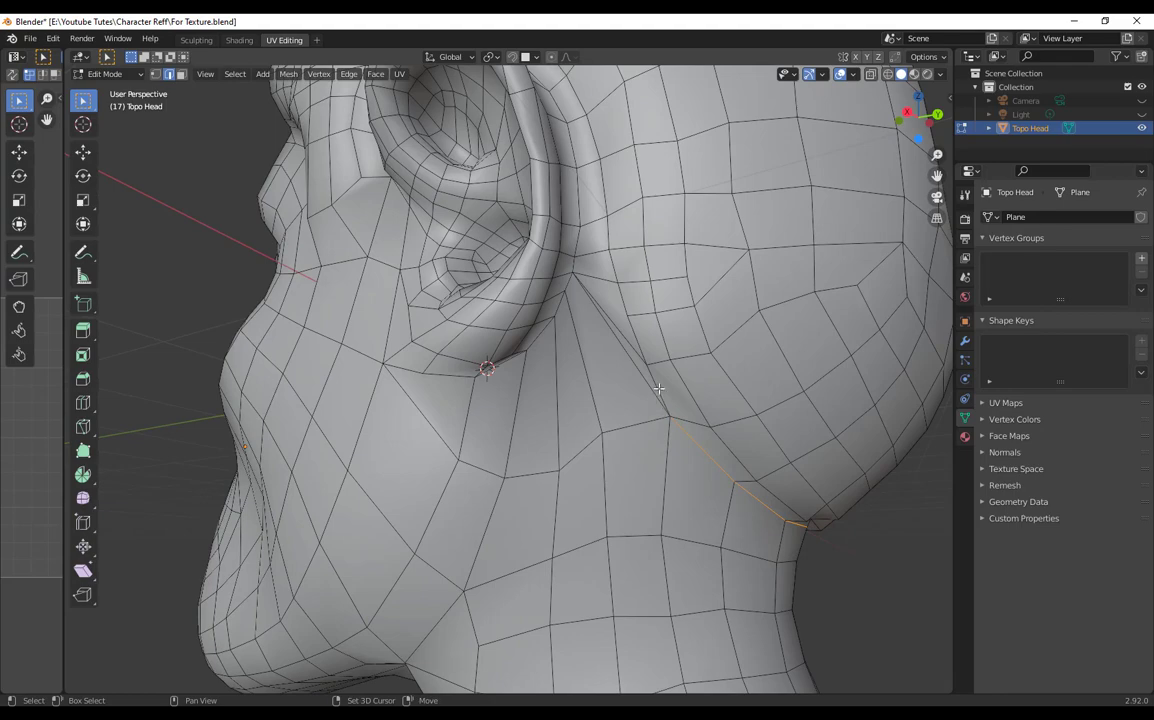
middle_drag(752, 406, 724, 452)
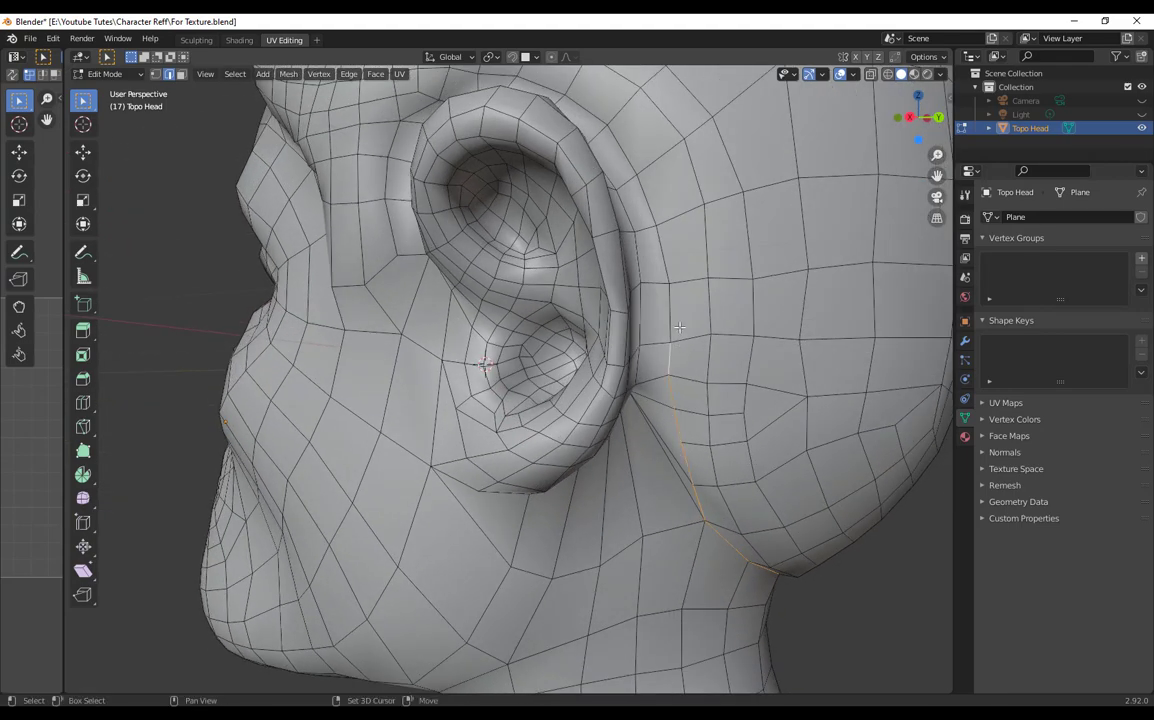
middle_drag(628, 160, 758, 335)
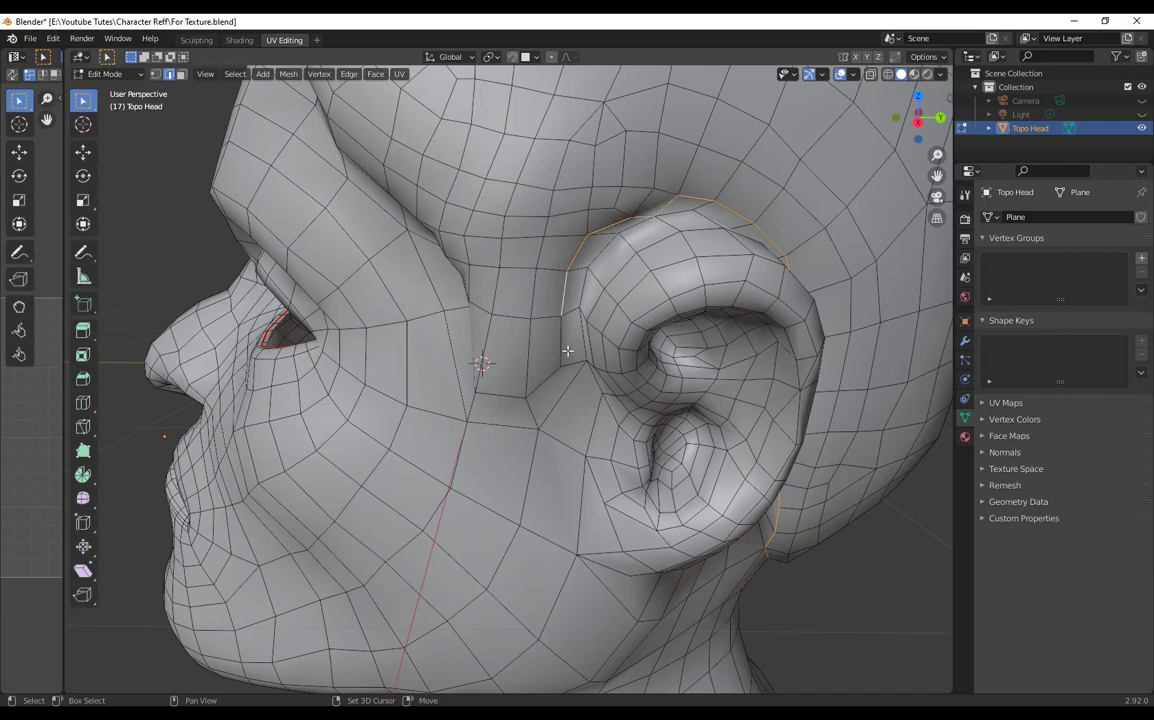
Step: Extend the edge selection down in front of the left ear, around the sideburn and up to the temple
middle_drag(596, 404, 611, 284)
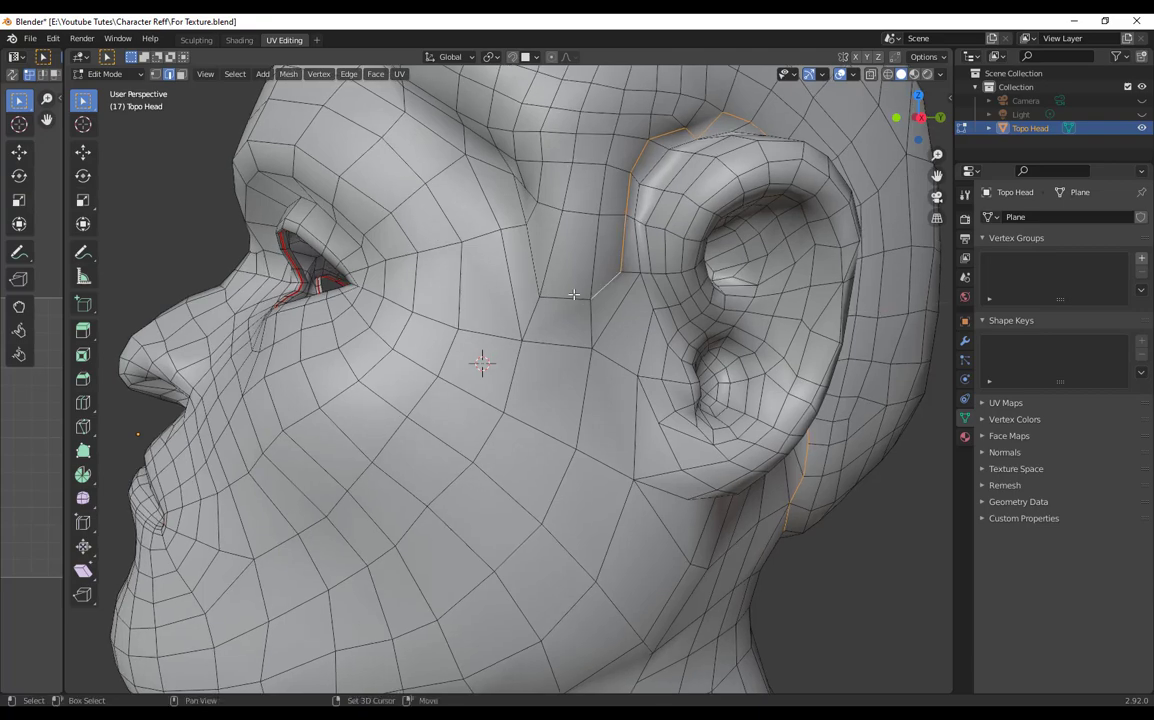
middle_drag(500, 240, 684, 298)
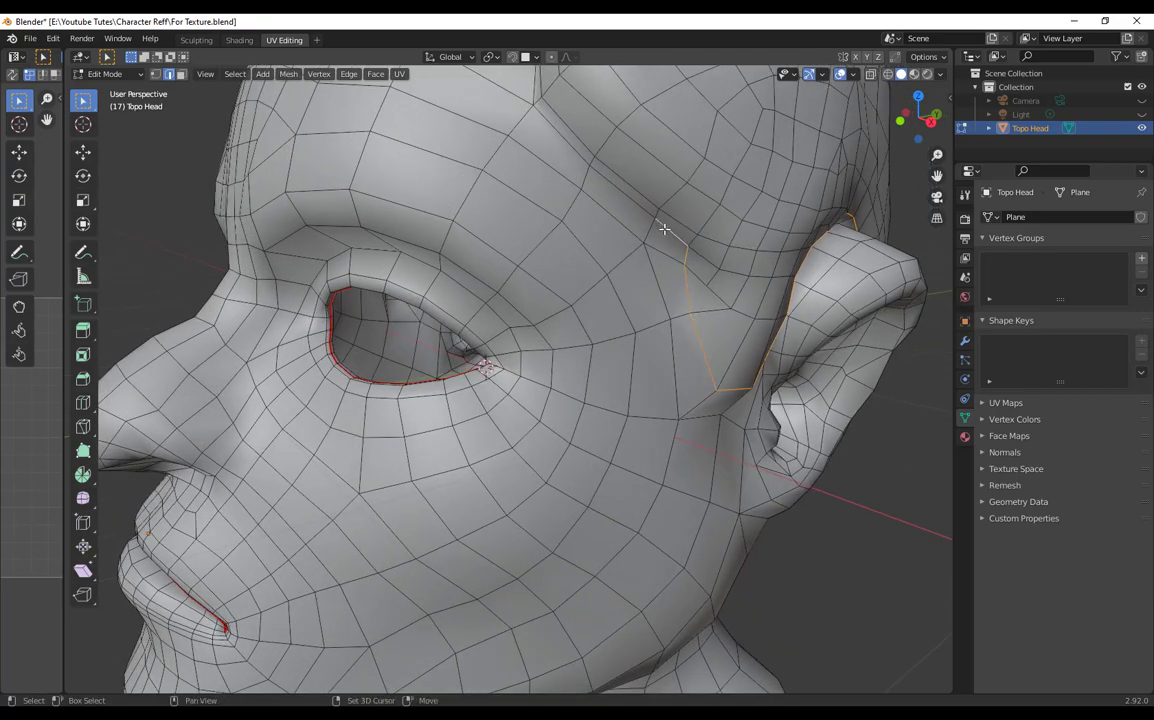
middle_drag(638, 206, 691, 218)
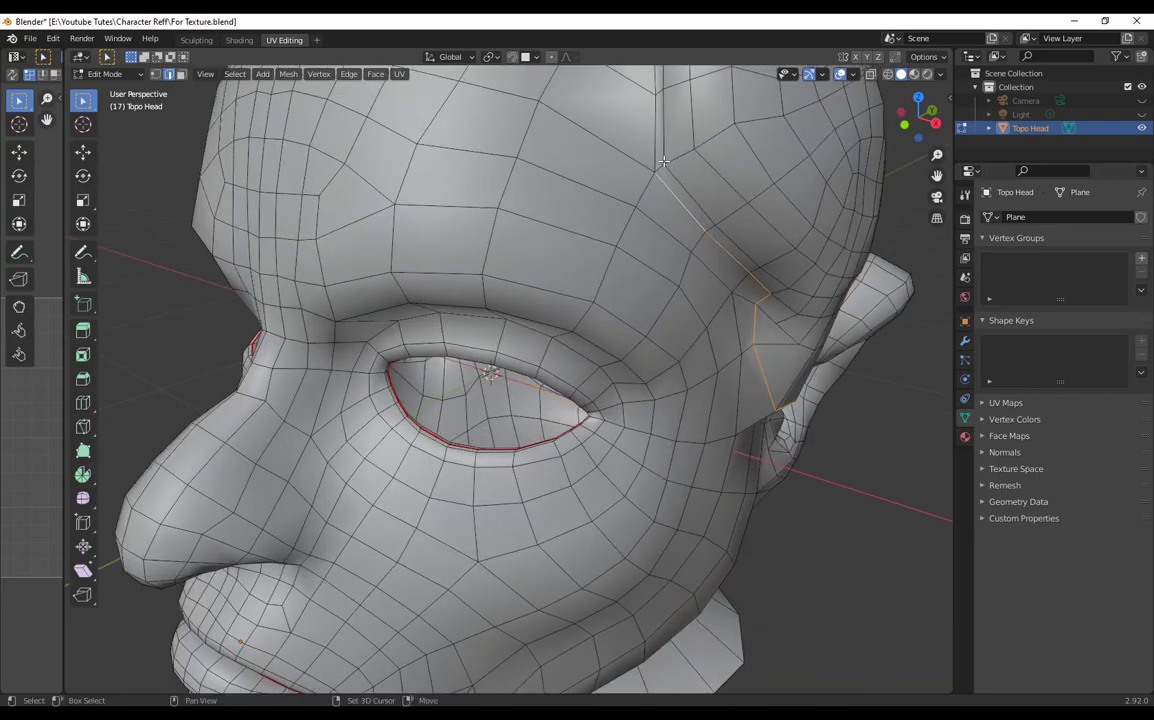
middle_drag(655, 140, 675, 358)
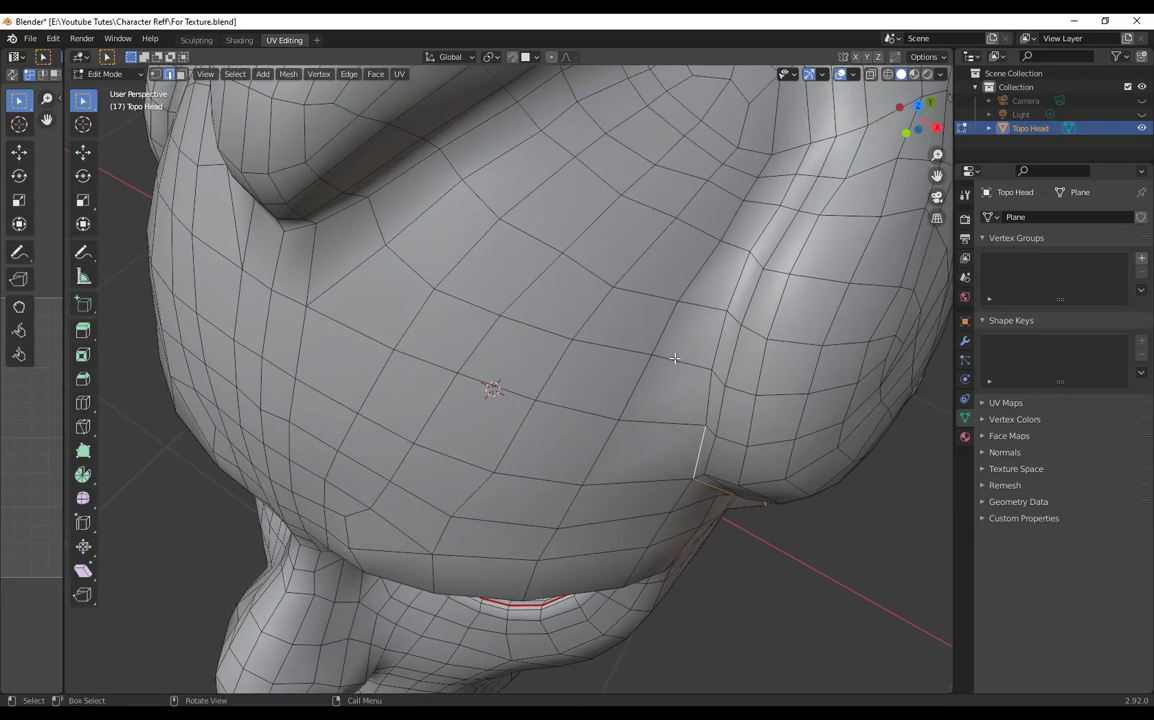
Step: Extend the edge selection up the left temple and around the receding hairline corner with shortest-path picks
ctrl+click(803, 158)
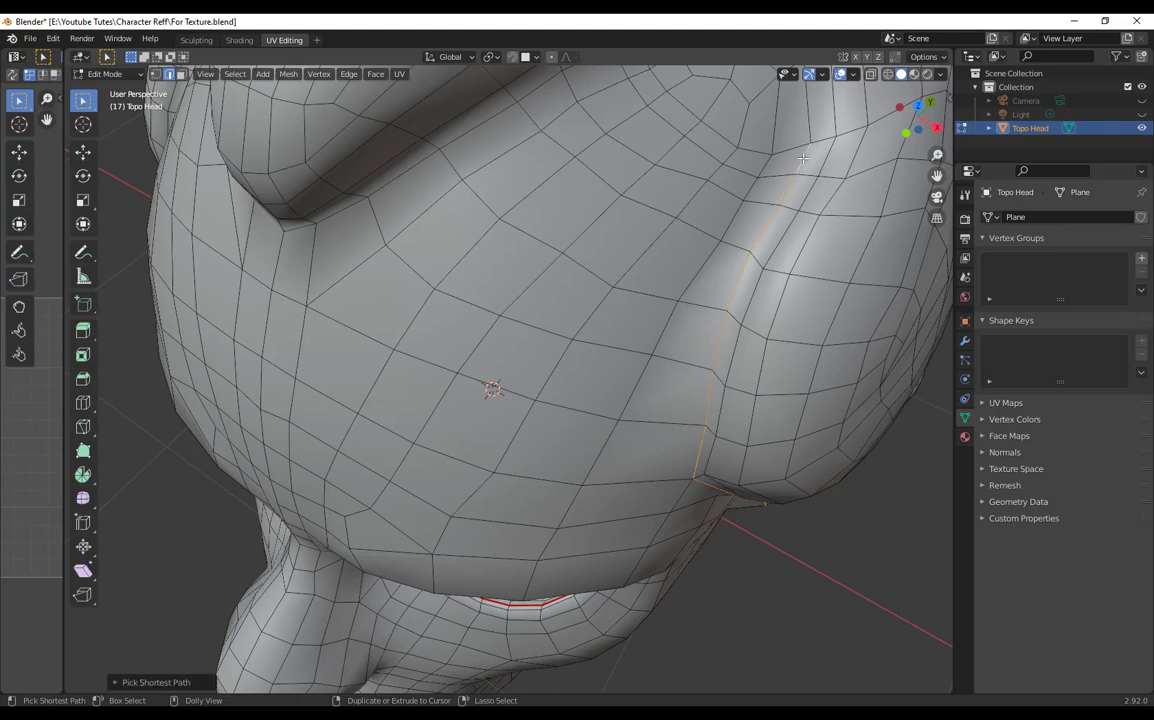
scroll(735, 318, down, 3)
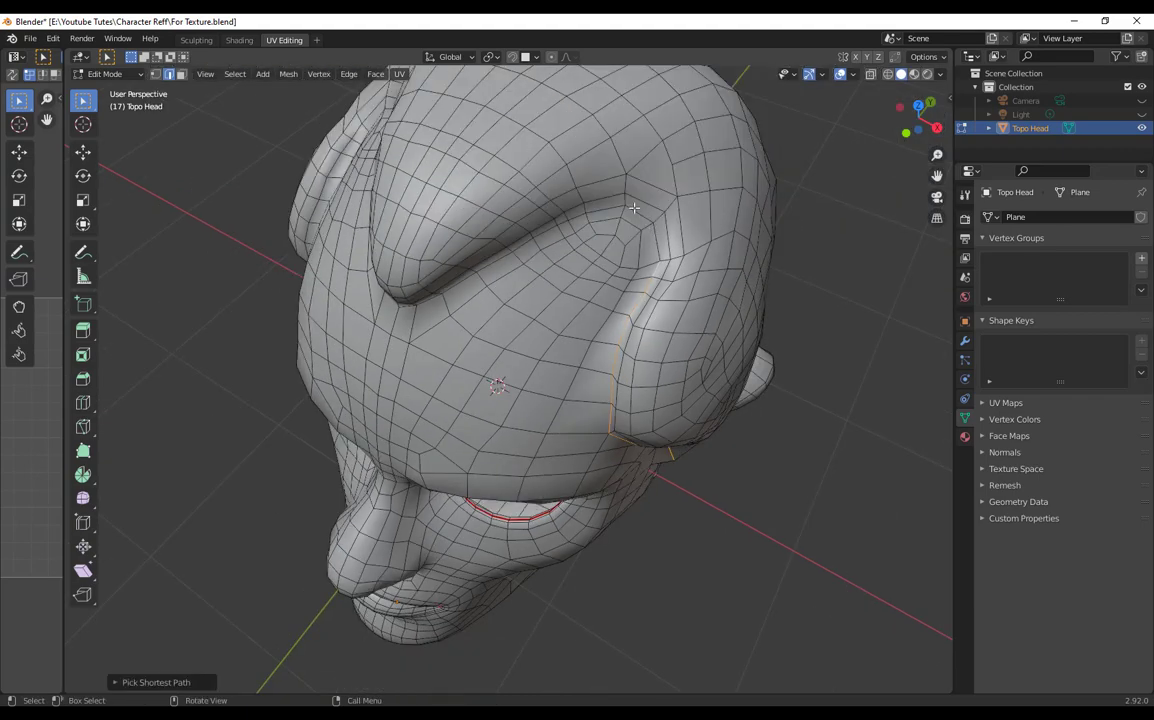
ctrl+click(582, 216)
middle_drag(600, 340, 636, 450)
scroll(623, 307, up, 3)
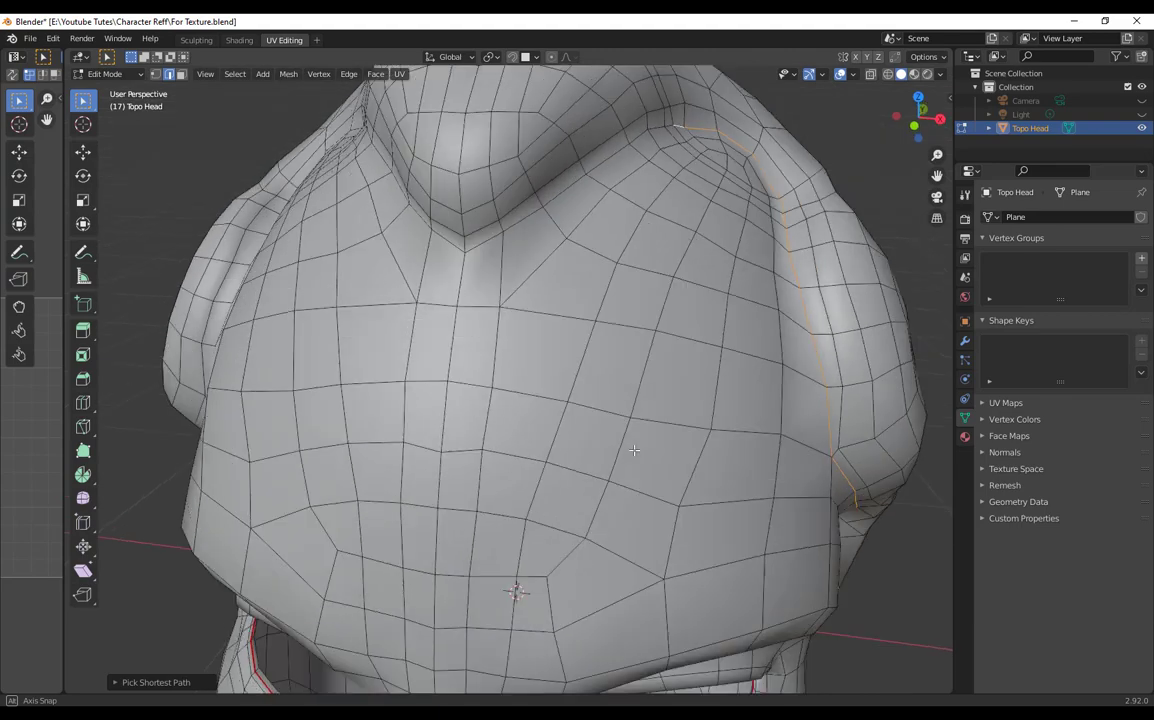
Step: Extend the hairline edge selection to the centre peak above the forehead and across to the right hairline corner
ctrl+click(485, 243)
middle_drag(512, 305, 777, 319)
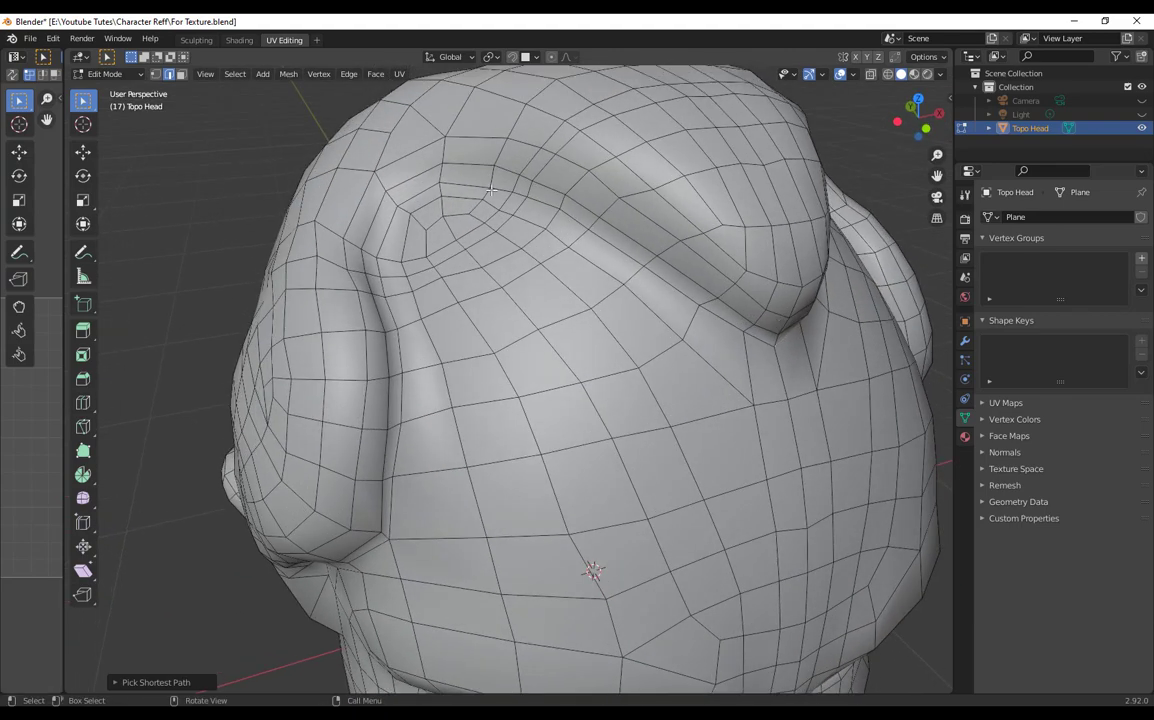
ctrl+click(415, 166)
middle_drag(415, 166, 417, 284)
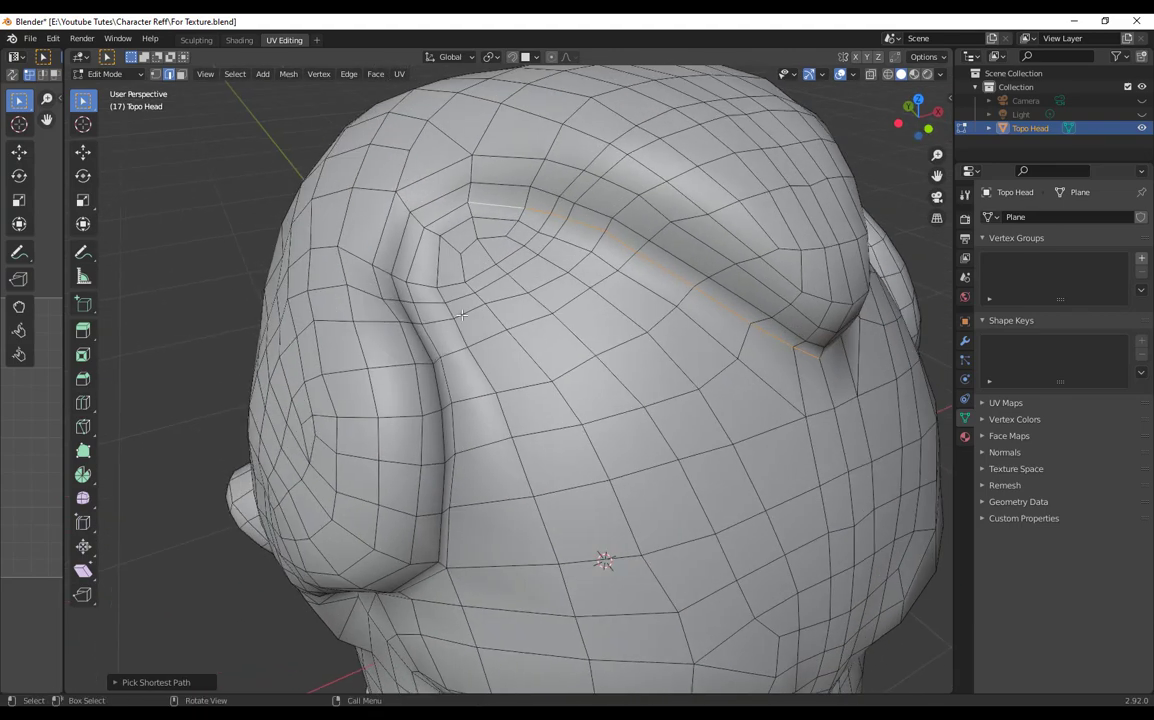
Step: Continue the edge selection down the right temple and around the right sideburn, undoing the stray path pick
ctrl+click(449, 387)
middle_drag(449, 387, 560, 299)
ctrl+click(429, 339)
ctrl+click(580, 312)
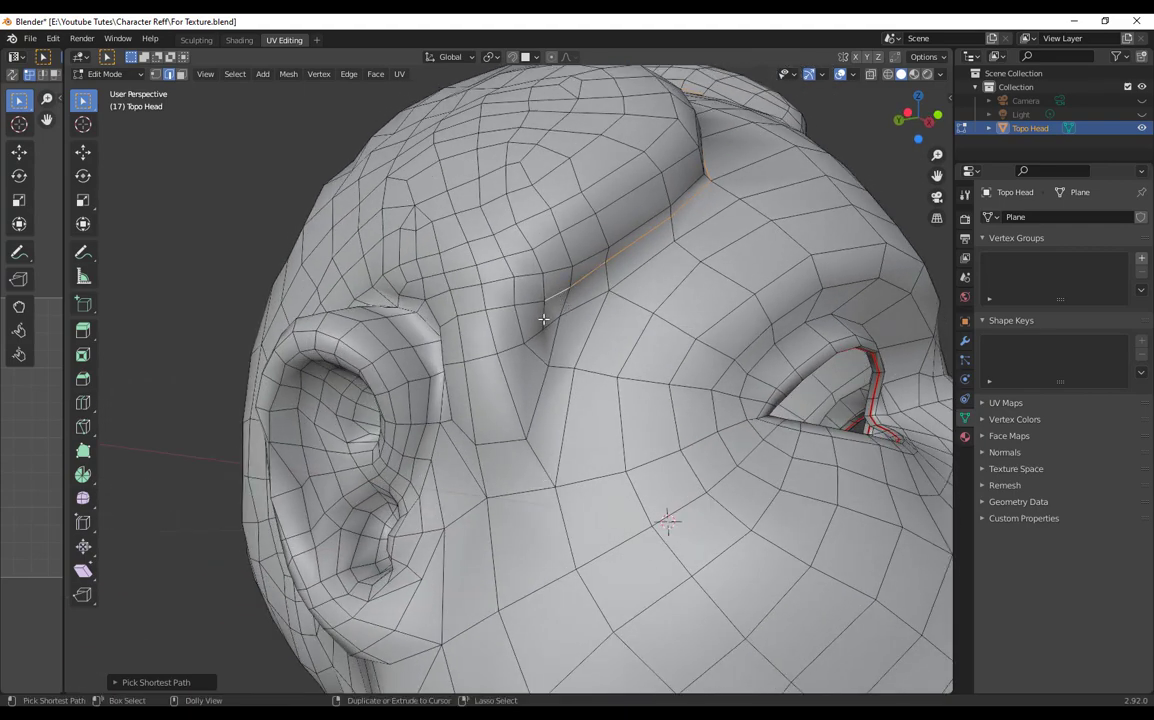
key(ctrl+z)
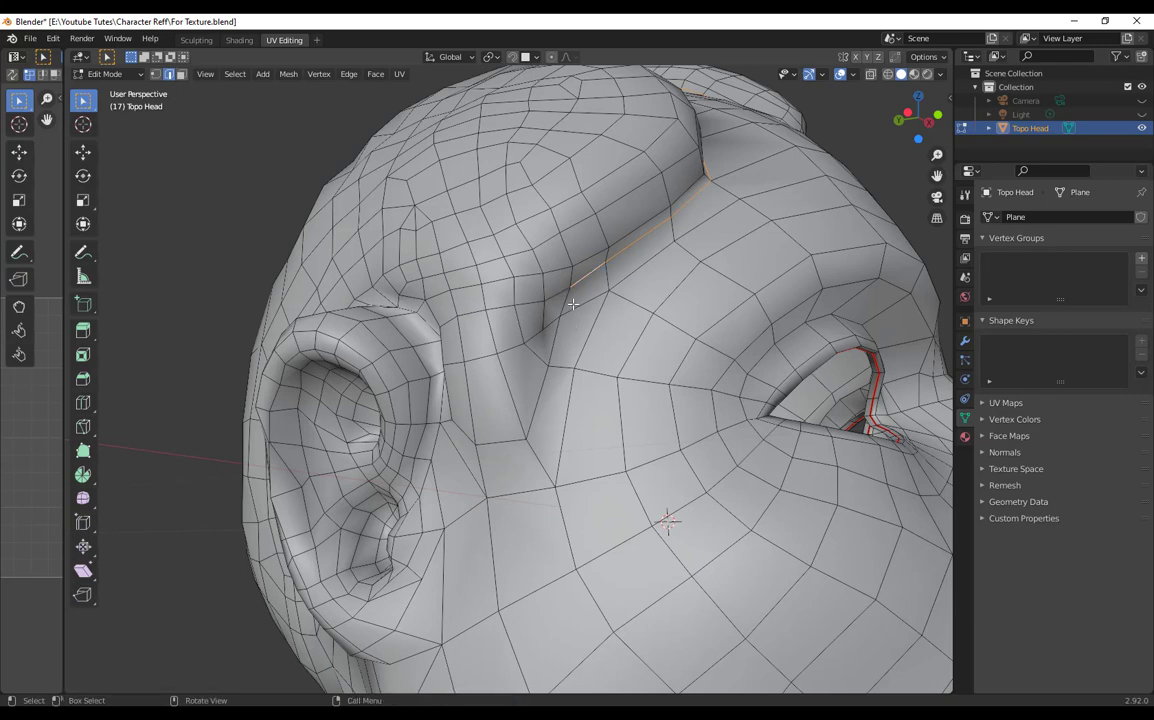
ctrl+click(562, 318)
ctrl+click(559, 333)
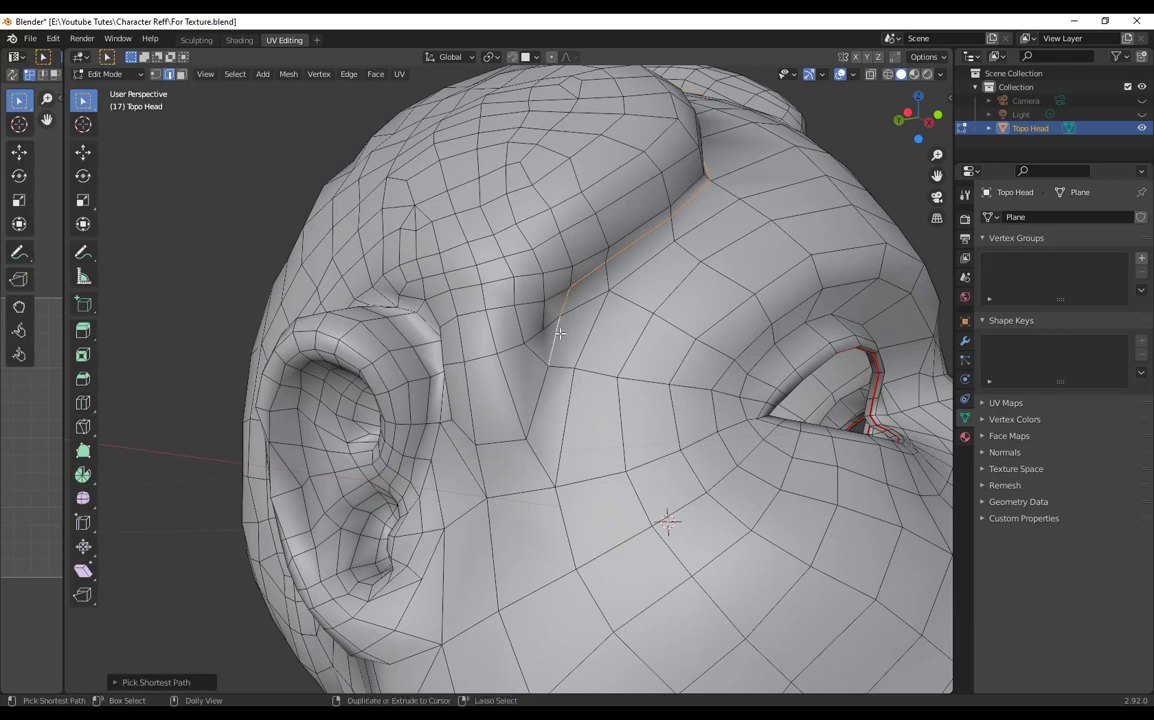
ctrl+click(479, 438)
Step: Extend the edge selection up in front of the right ear and over its top along the hairline
middle_drag(475, 432, 645, 452)
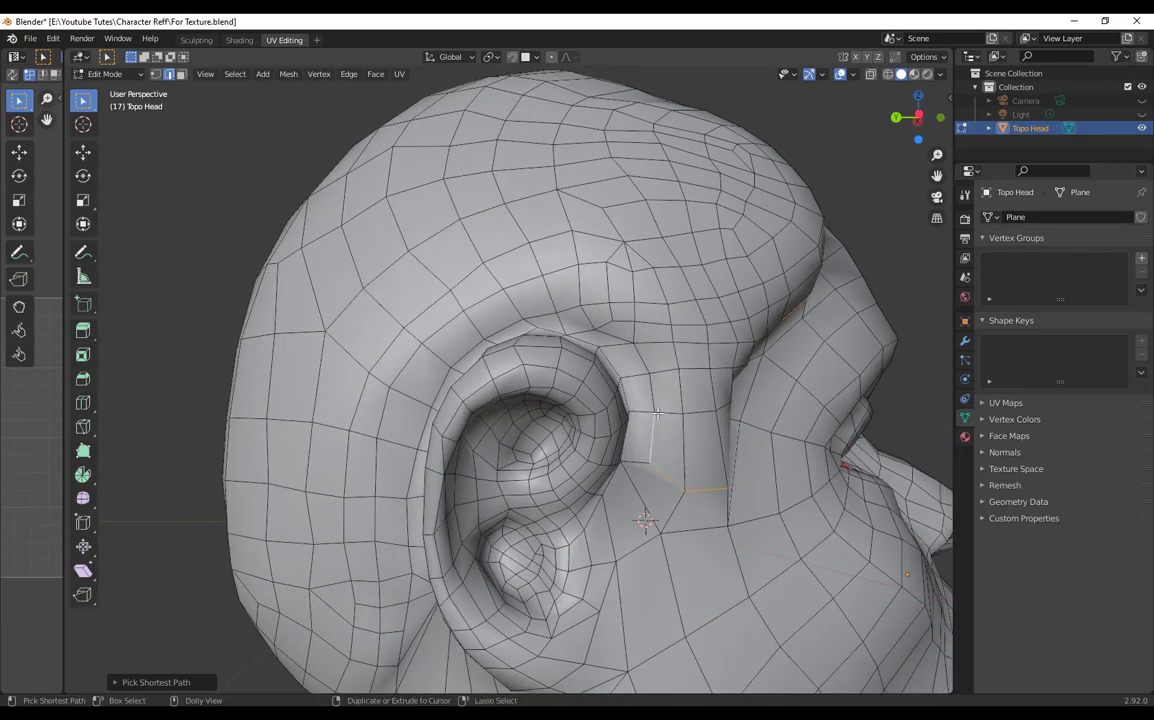
ctrl+click(649, 381)
middle_drag(587, 330, 603, 377)
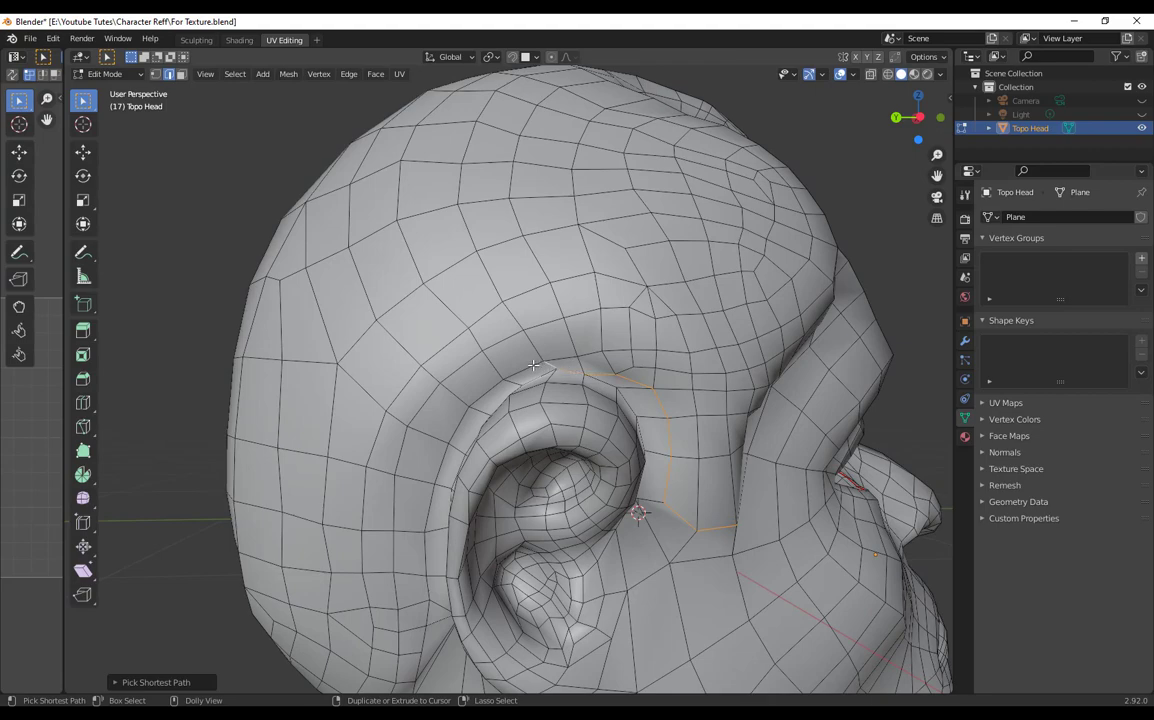
middle_drag(490, 405, 445, 418)
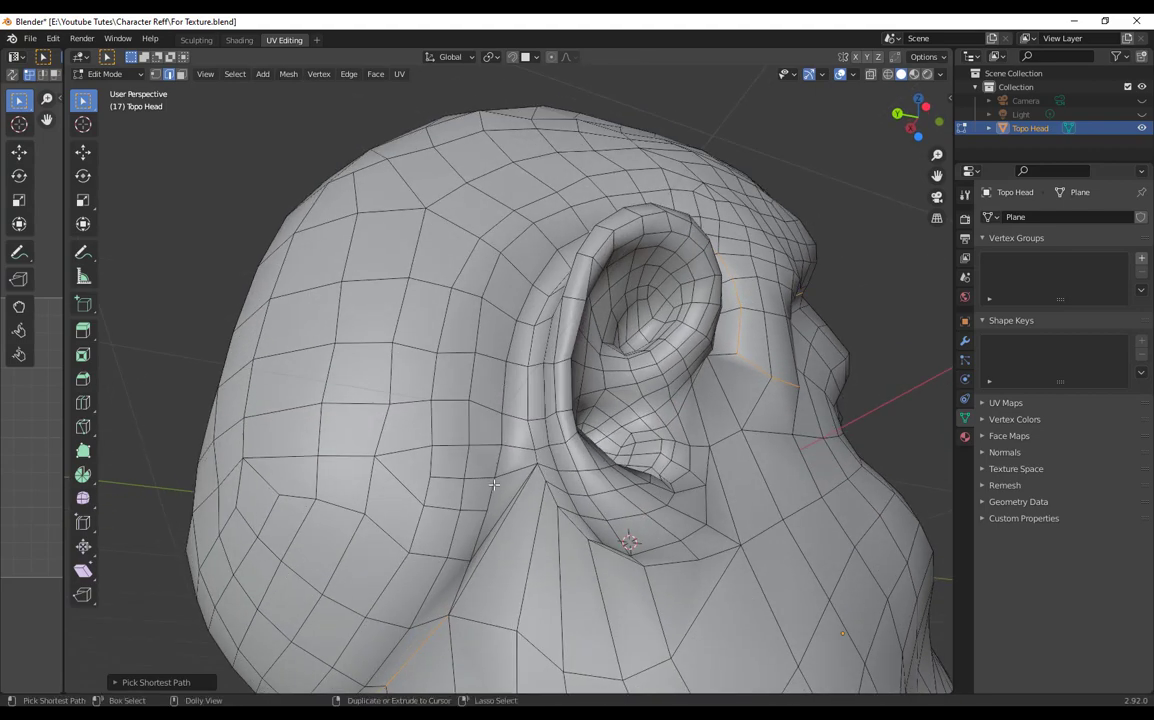
Step: Complete the hairline edge selection behind the right ear down to the edges already selected at the nape
ctrl+click(494, 487)
middle_drag(494, 487, 503, 393)
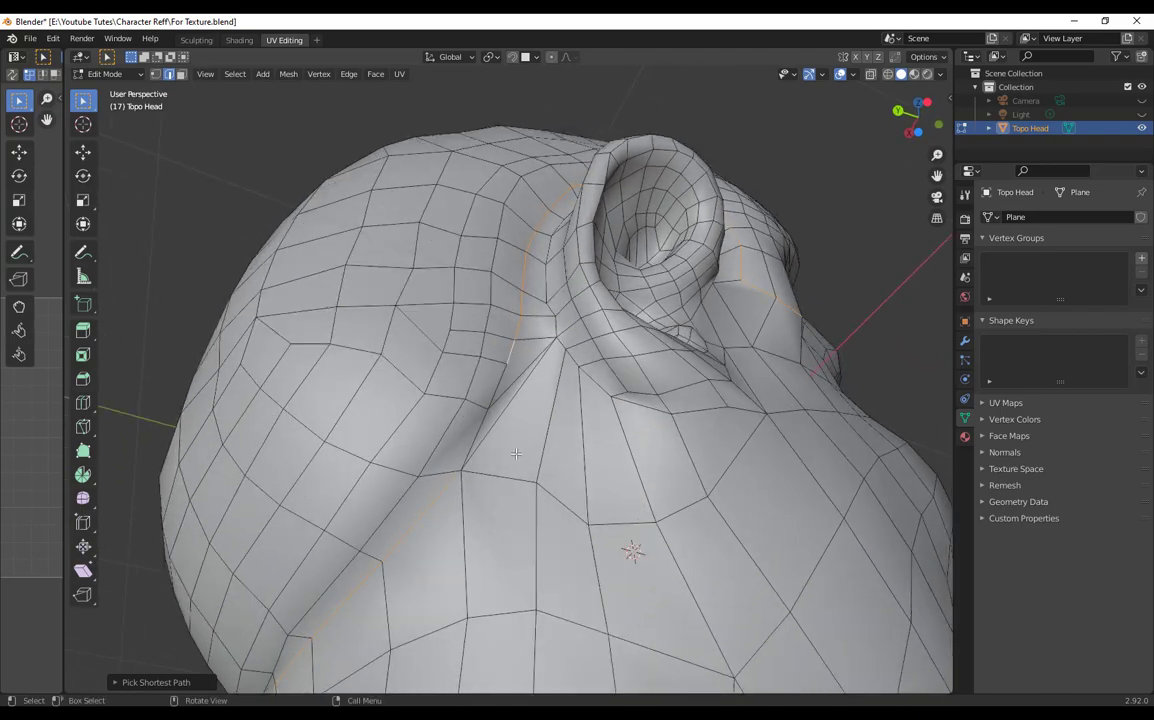
ctrl+click(498, 382)
ctrl+click(475, 440)
scroll(603, 463, down, 5)
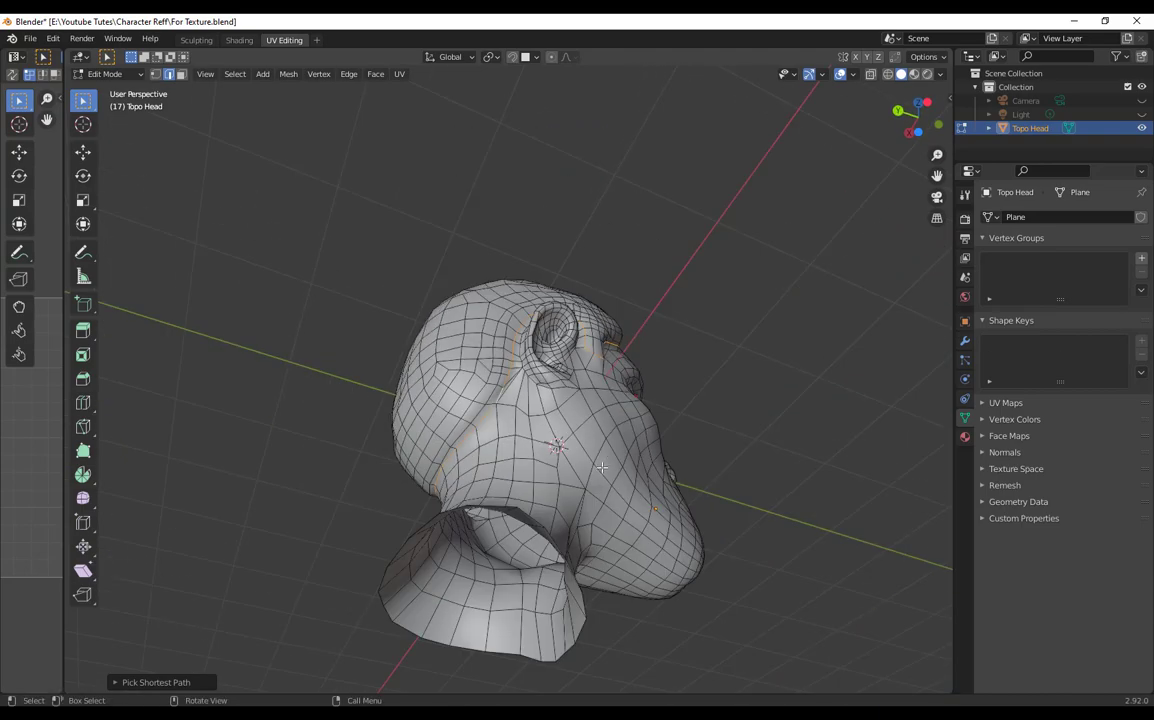
middle_drag(605, 463, 731, 363)
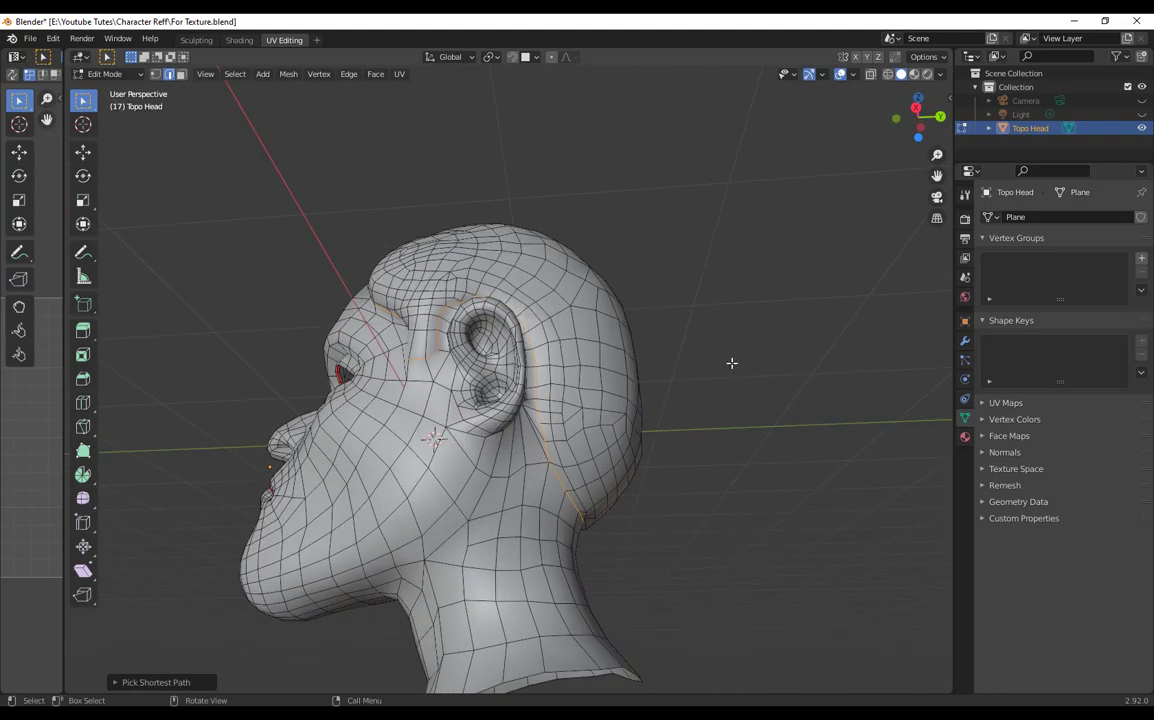
Step: Mark the selected hairline edges as a UV seam
key(u)
click(680, 336)
scroll(719, 458, down, 3)
middle_drag(683, 332, 654, 420)
scroll(654, 421, up, 5)
scroll(654, 420, up, 2)
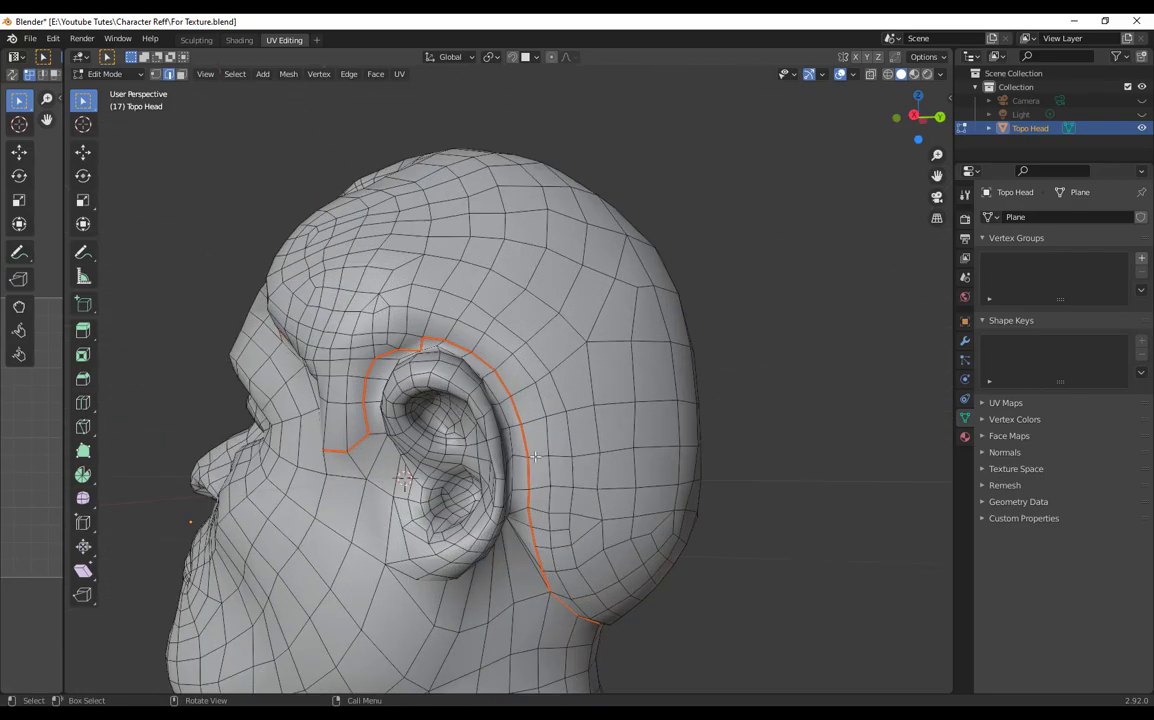
Step: Select the centre edges down the back of the neck from hairline to neck opening and mark them as a seam
scroll(535, 457, down, 5)
middle_drag(725, 456, 545, 350)
middle_drag(580, 415, 554, 392)
scroll(850, 490, up, 3)
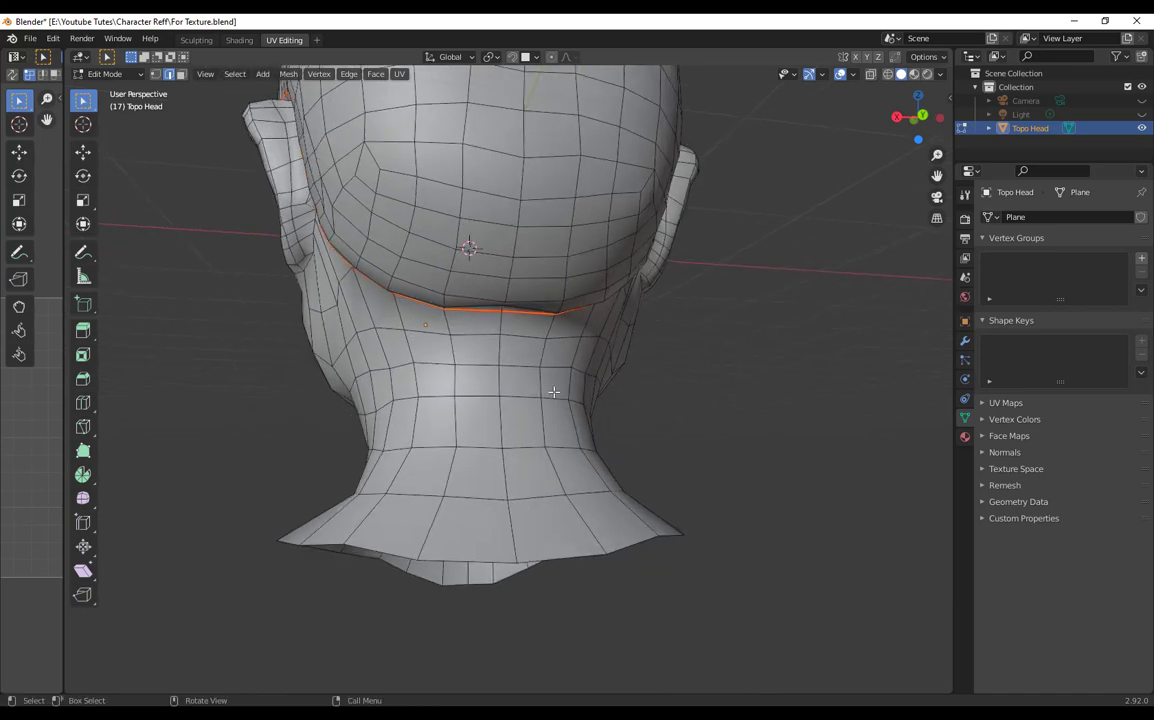
click(500, 326)
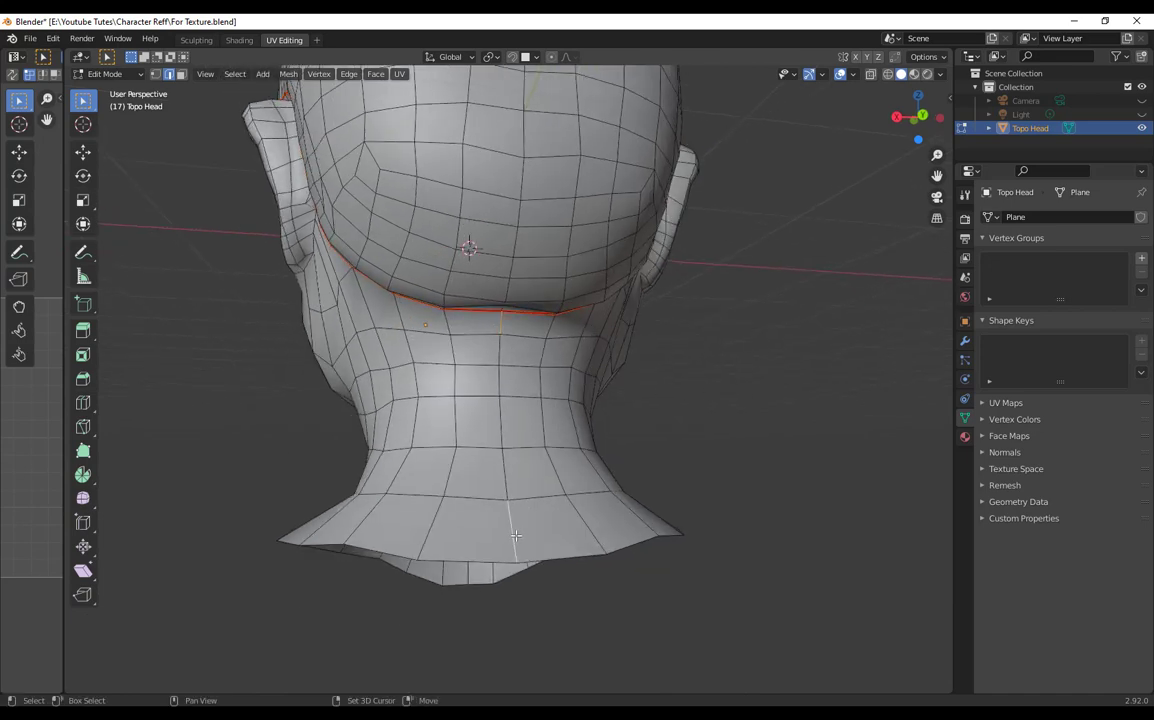
ctrl+click(510, 408)
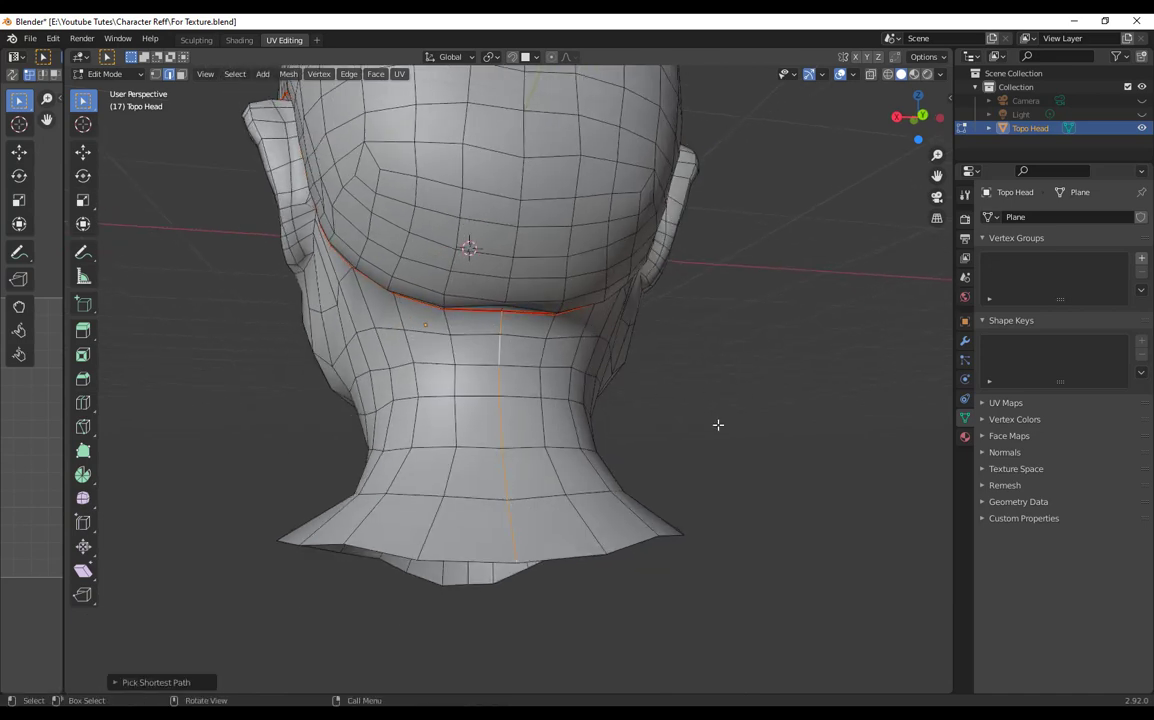
middle_drag(716, 425, 809, 407)
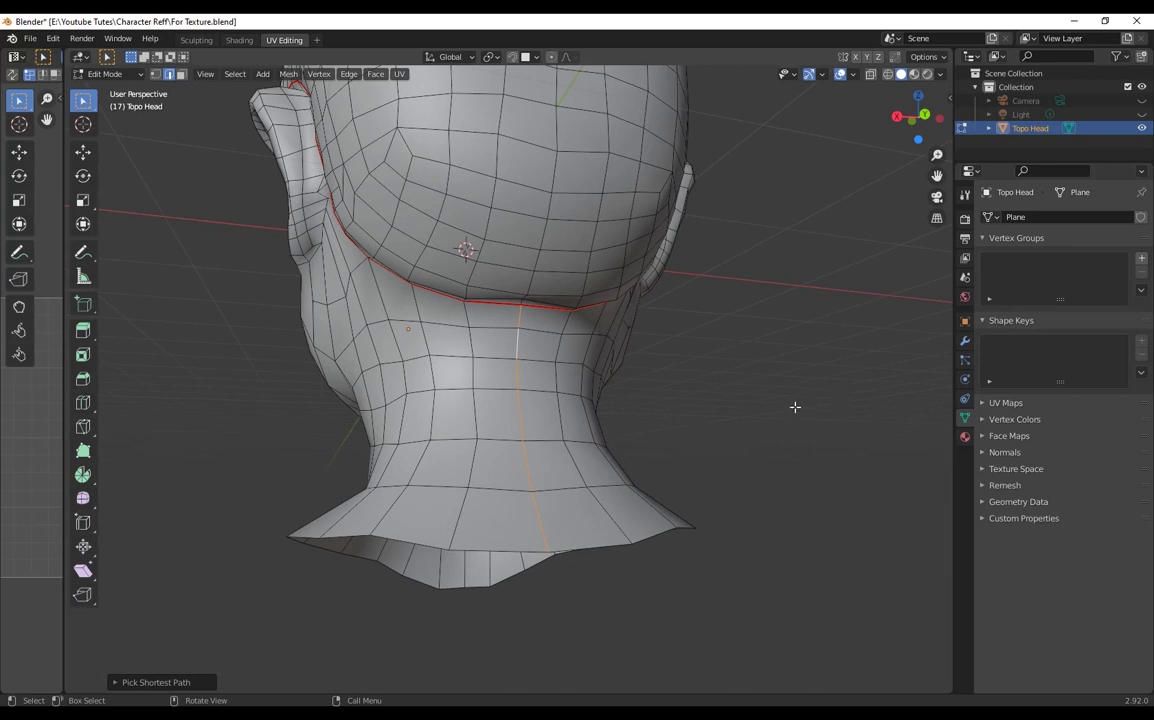
key(u)
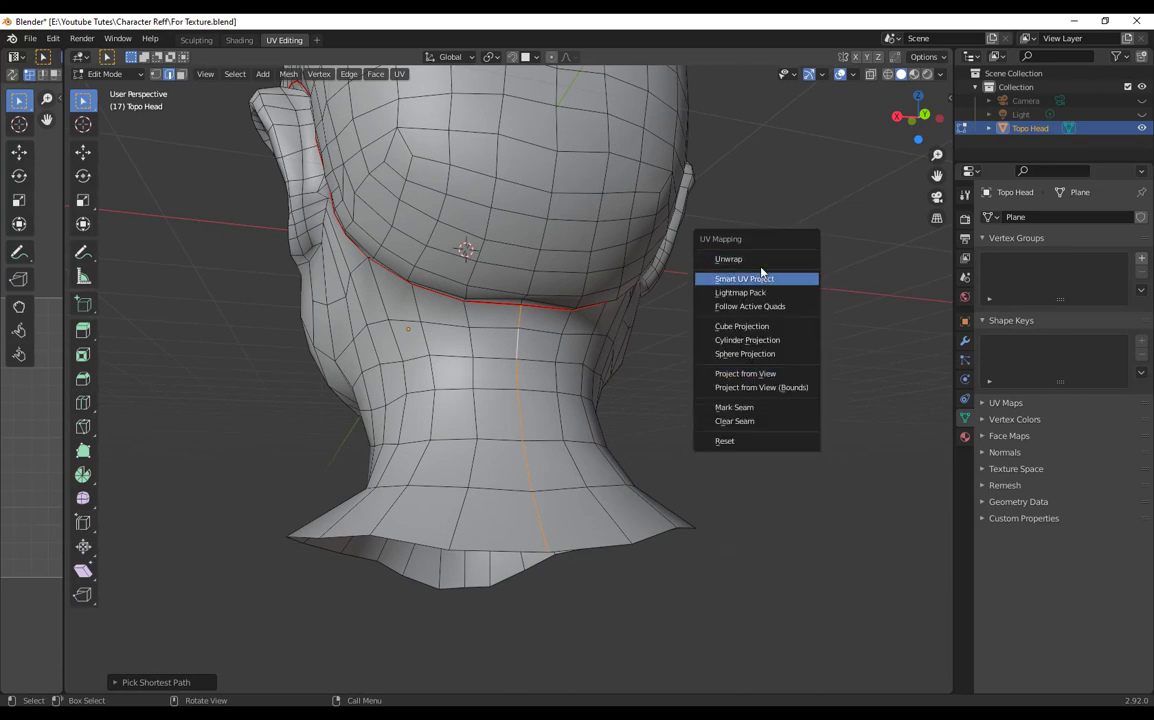
click(752, 408)
scroll(734, 420, down, 4)
middle_drag(734, 420, 455, 420)
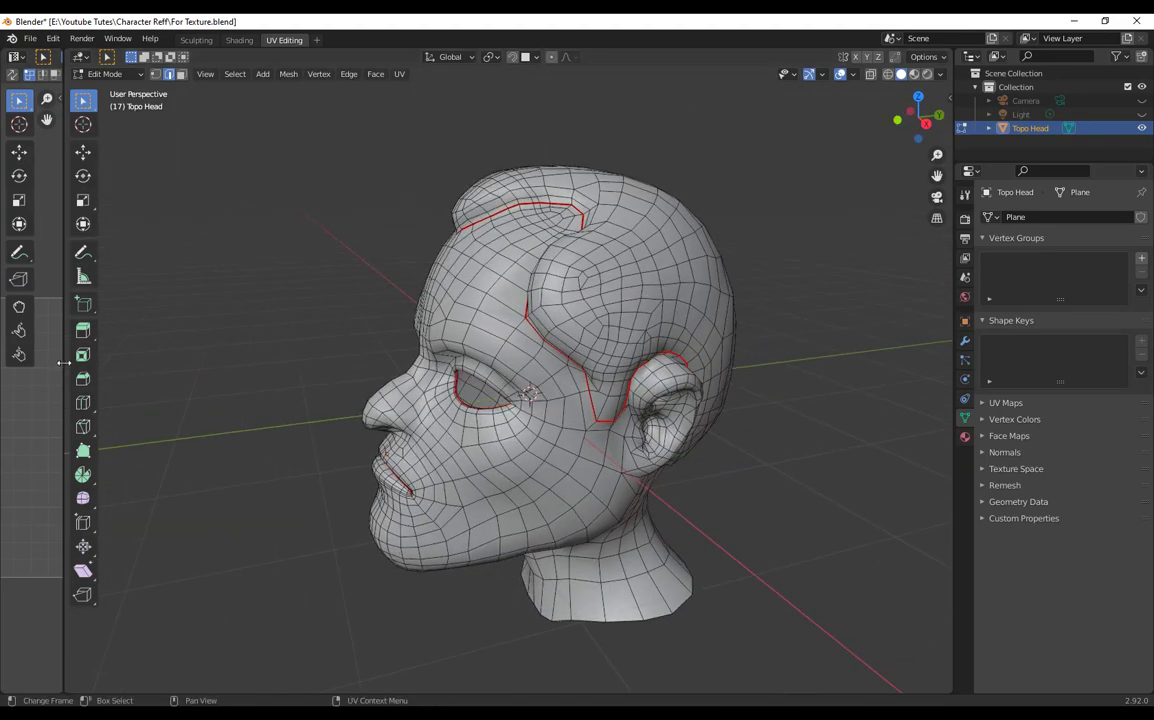
Step: Widen the UV editor area and select the entire head mesh in vertex mode
drag(63, 375, 402, 375)
scroll(466, 443, up, 3)
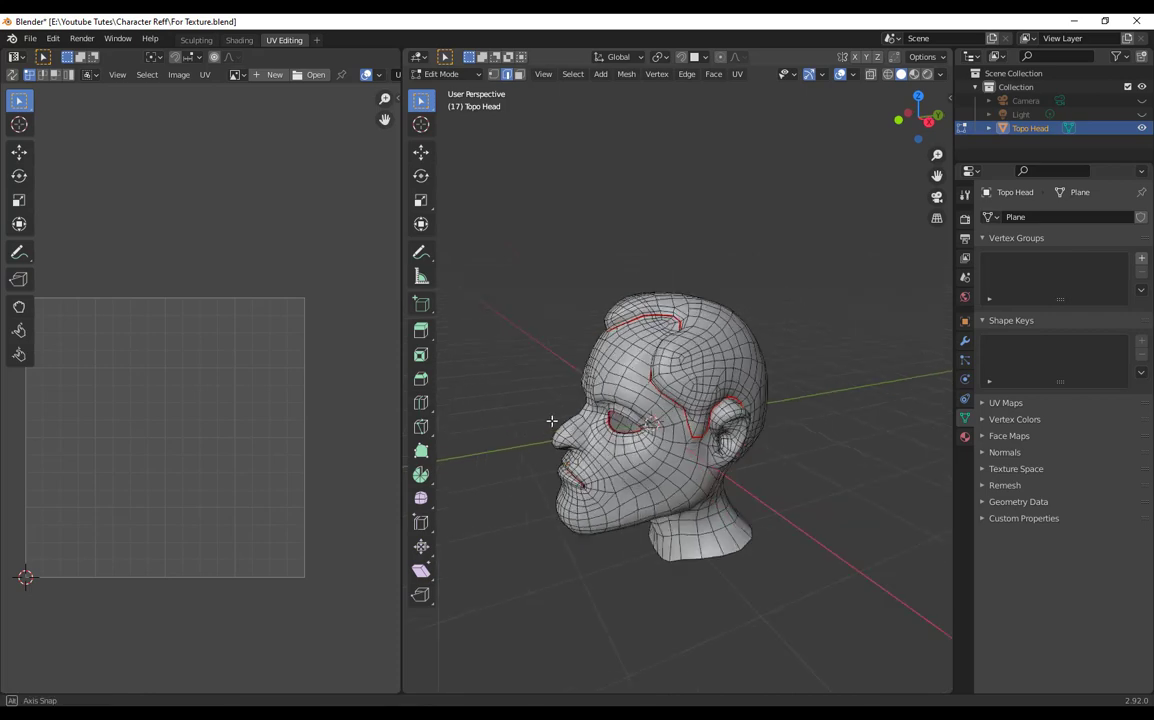
middle_drag(614, 434, 645, 358)
key(1)
scroll(659, 354, down, 1)
key(a)
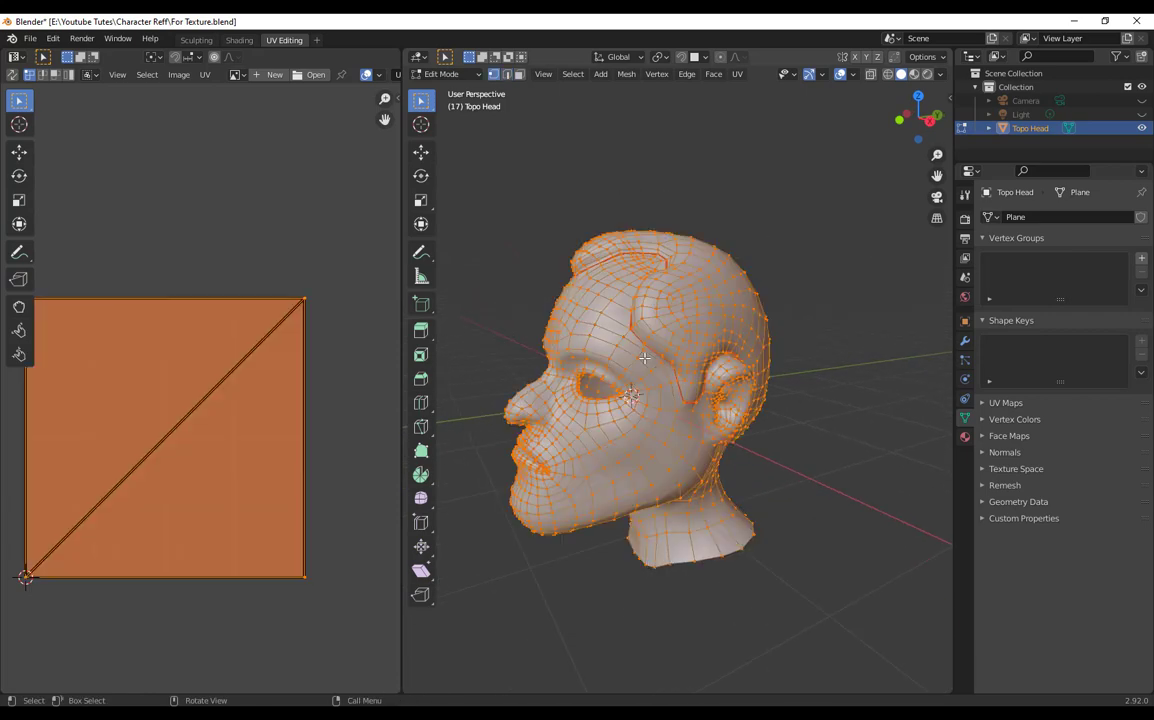
Step: Unwrap the selected head mesh along its marked seams
scroll(309, 391, down, 2)
ctrl+scroll(296, 399, up, 1)
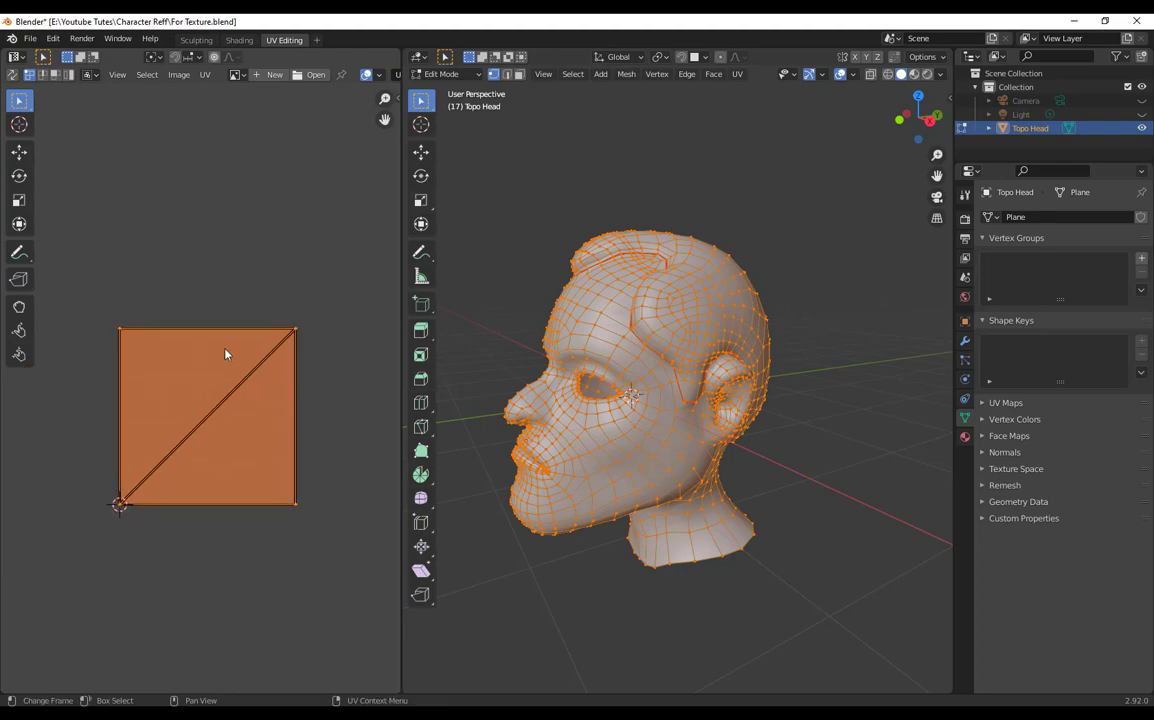
right_click(226, 353)
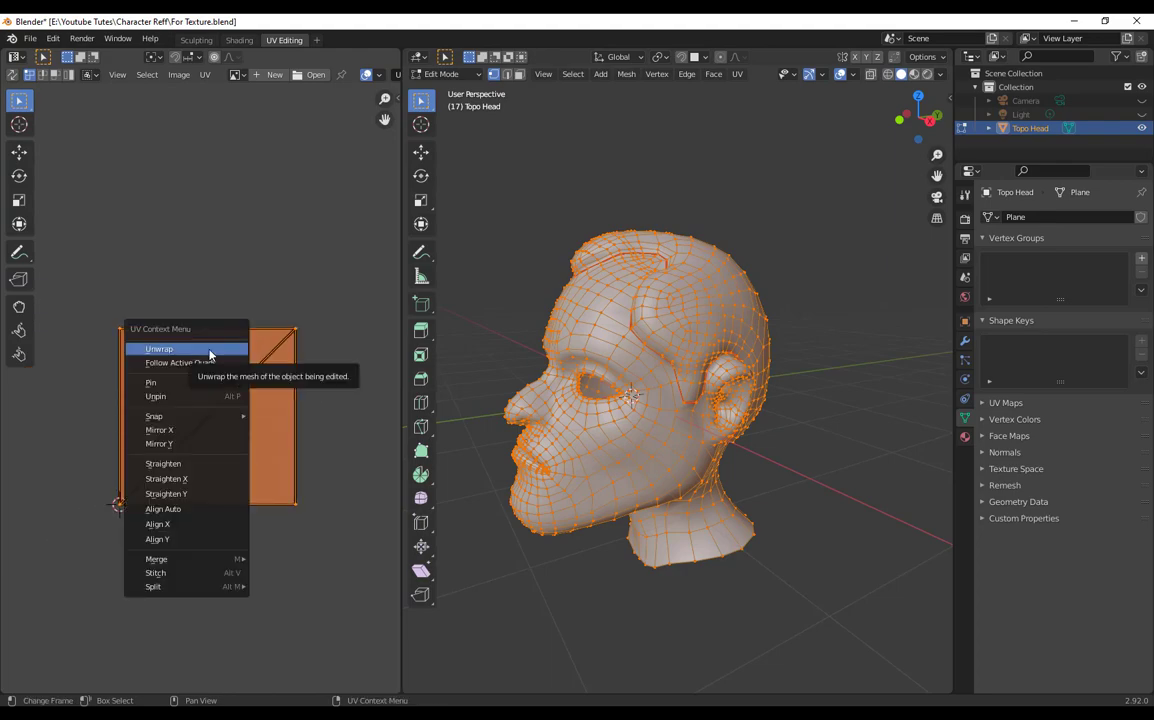
click(210, 352)
scroll(266, 371, up, 3)
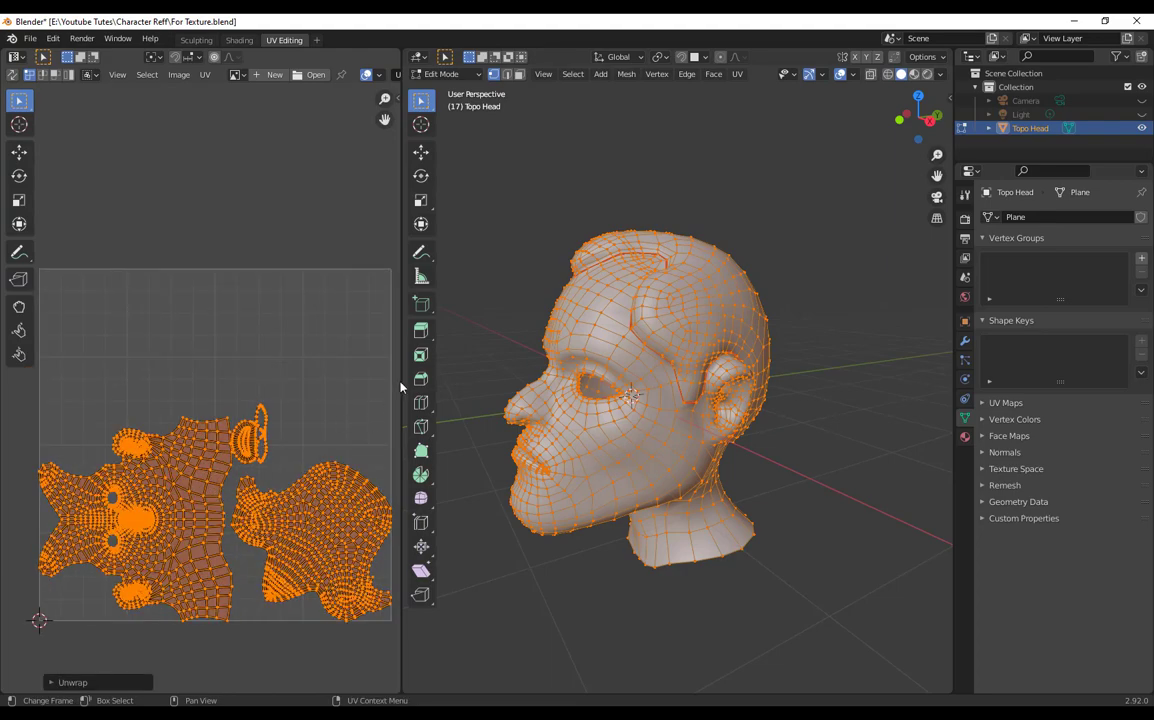
Step: Enlarge the UV editor area further and bring the whole unwrapped layout into view
drag(401, 387, 760, 387)
middle_drag(608, 484, 563, 389)
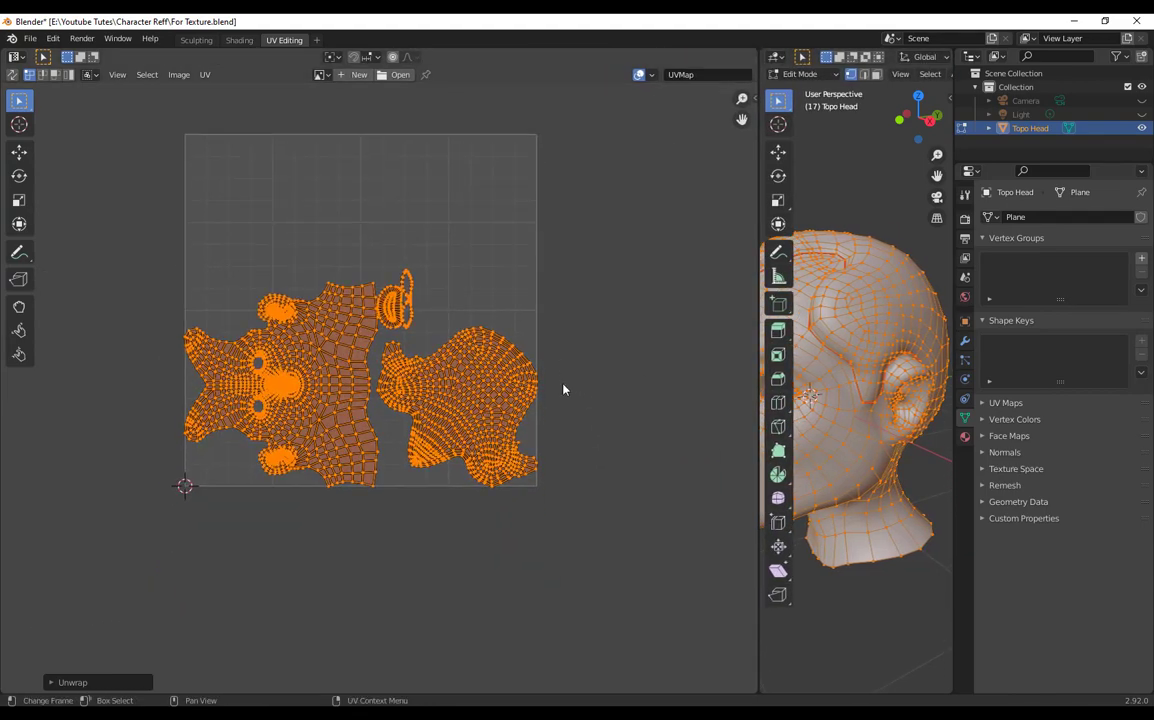
scroll(563, 389, up, 3)
middle_drag(570, 313, 593, 217)
scroll(243, 195, down, 4)
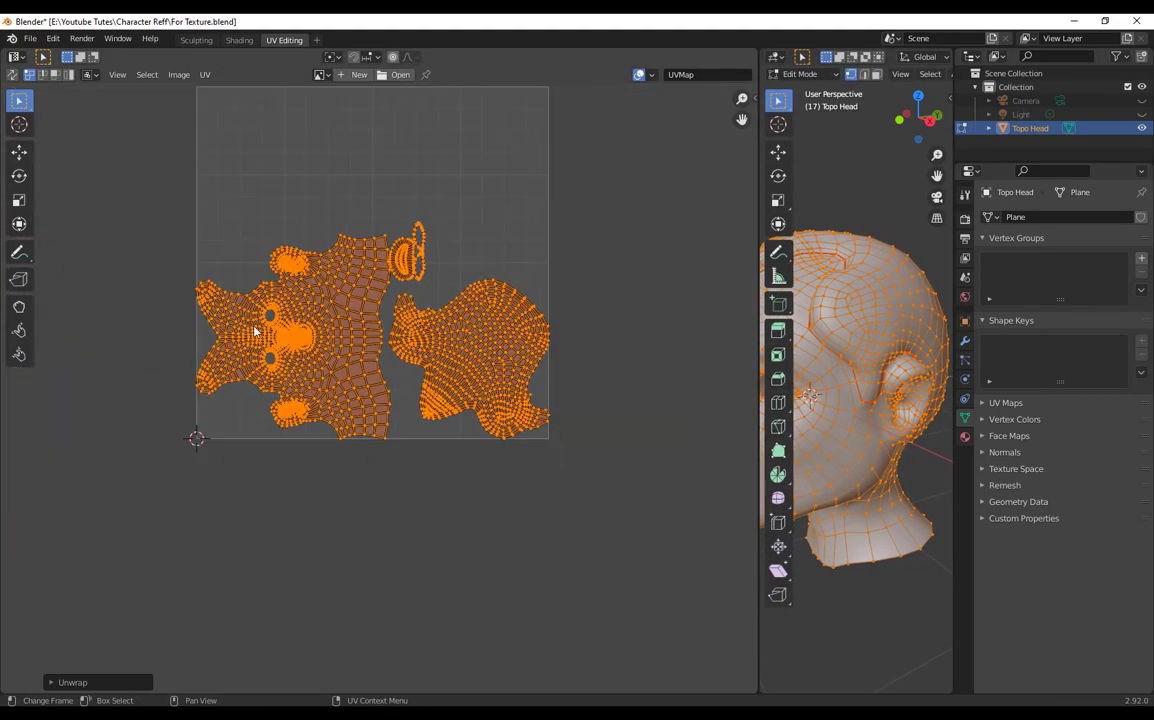
Step: Examine the unwrapped UV islands and compare them with the underside of the head model
scroll(116, 298, up, 2)
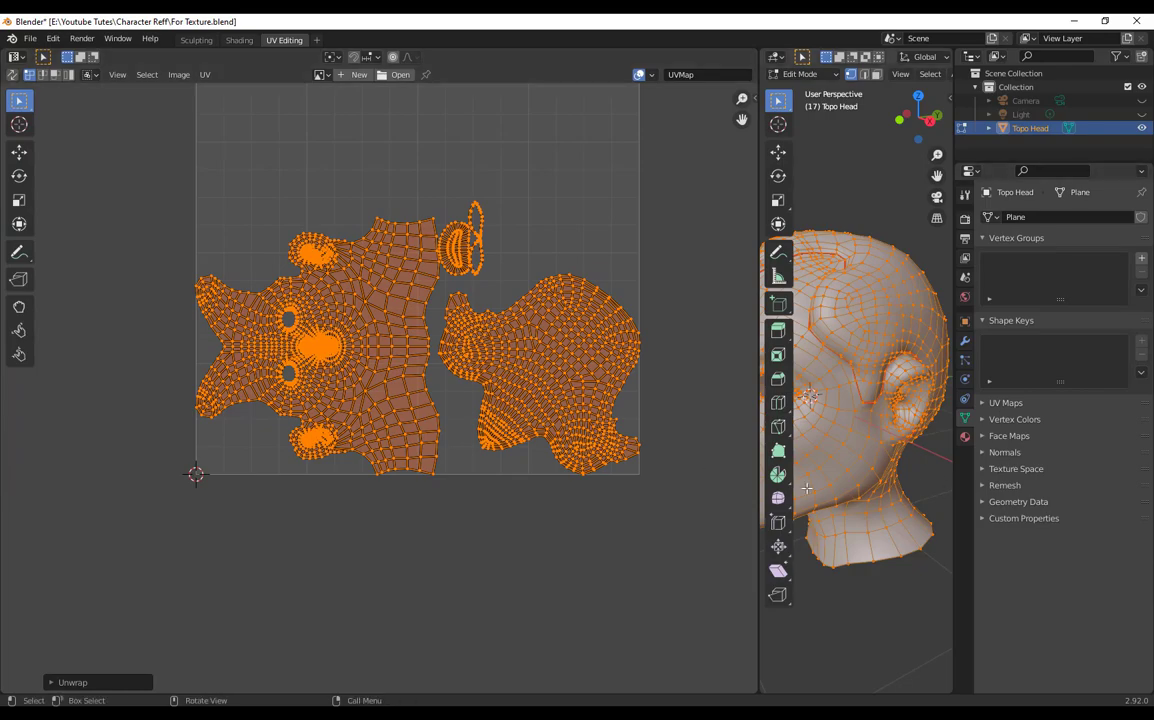
middle_drag(775, 431, 948, 398)
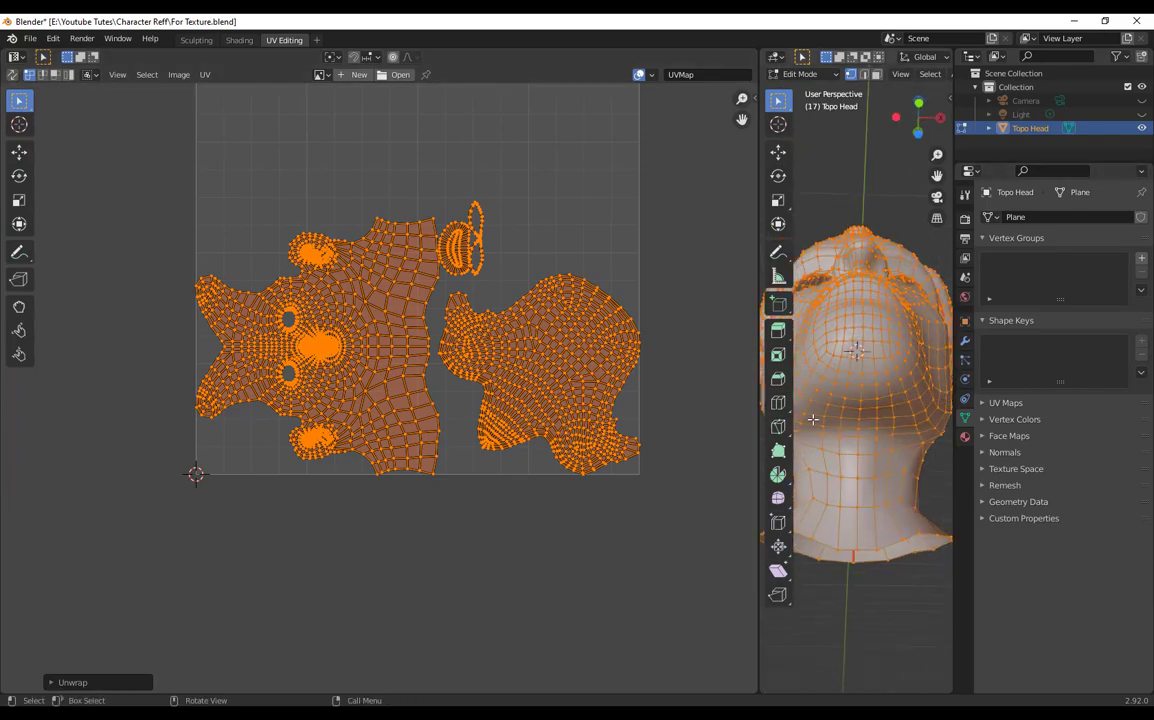
scroll(358, 392, up, 5)
scroll(261, 309, down, 5)
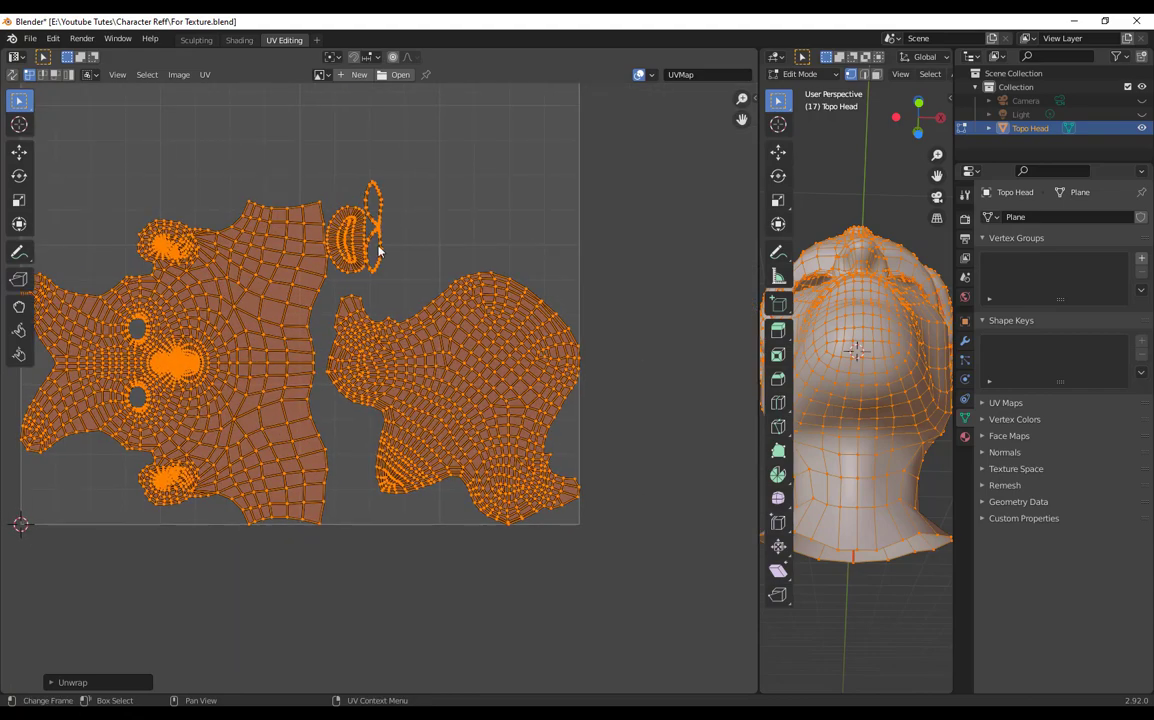
scroll(370, 325, down, 2)
middle_drag(370, 328, 489, 354)
scroll(366, 372, down, 2)
middle_drag(366, 372, 435, 349)
scroll(378, 387, up, 3)
Step: Select the whole face UV island and move it outside the UV square, below its lower-left corner
click(363, 350)
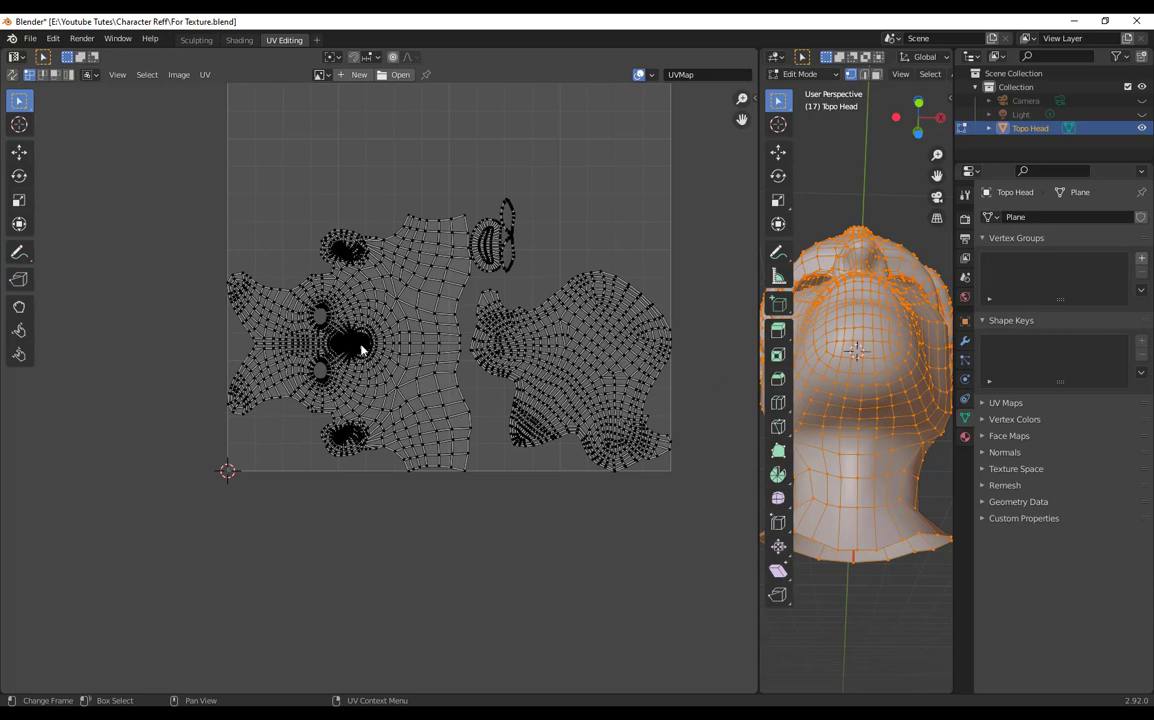
scroll(440, 370, down, 2)
middle_drag(340, 282, 205, 288)
middle_drag(264, 326, 248, 329)
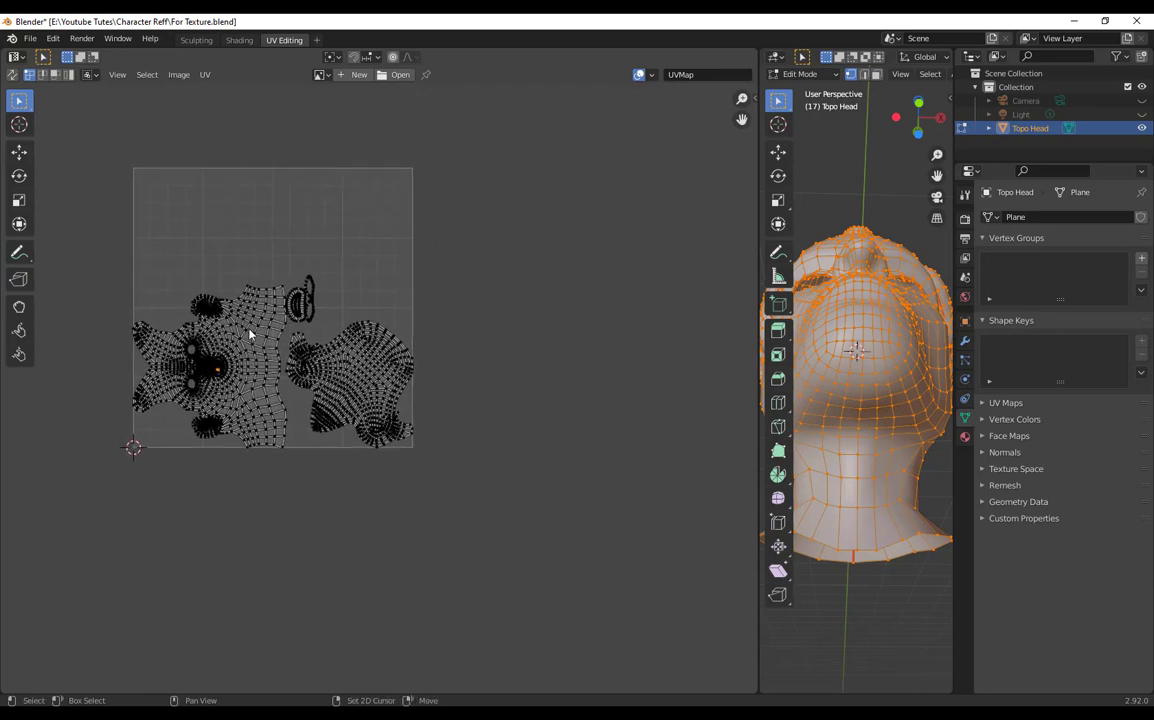
middle_drag(239, 378, 270, 359)
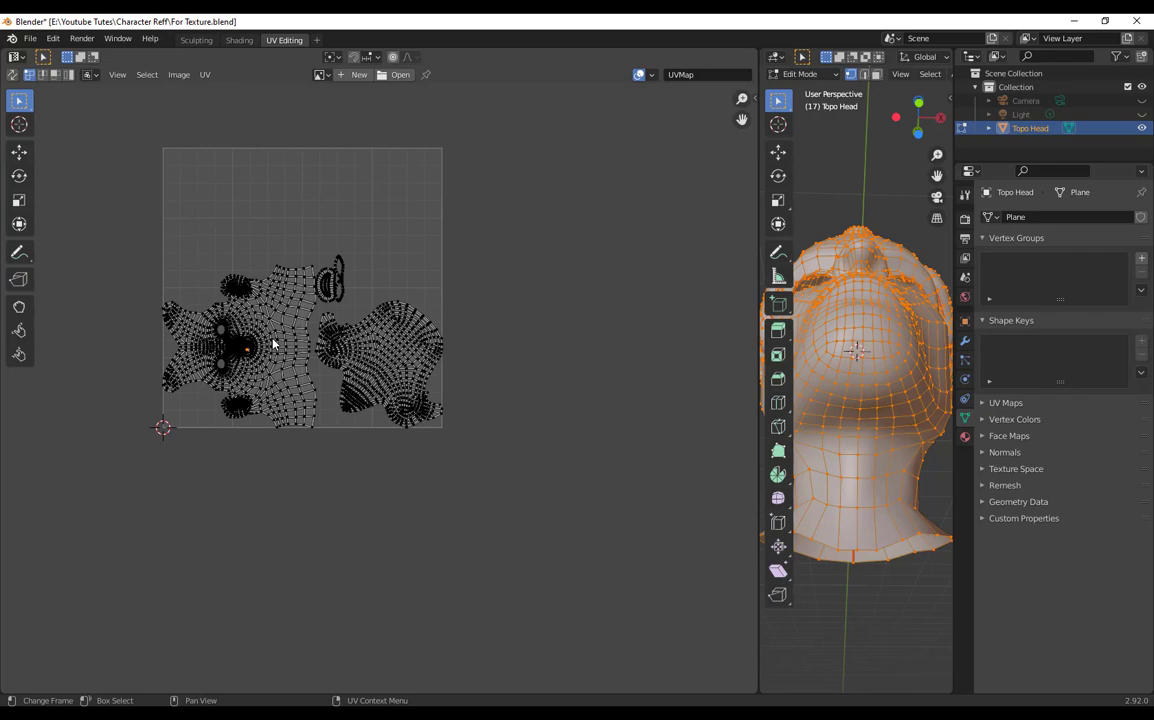
key(l)
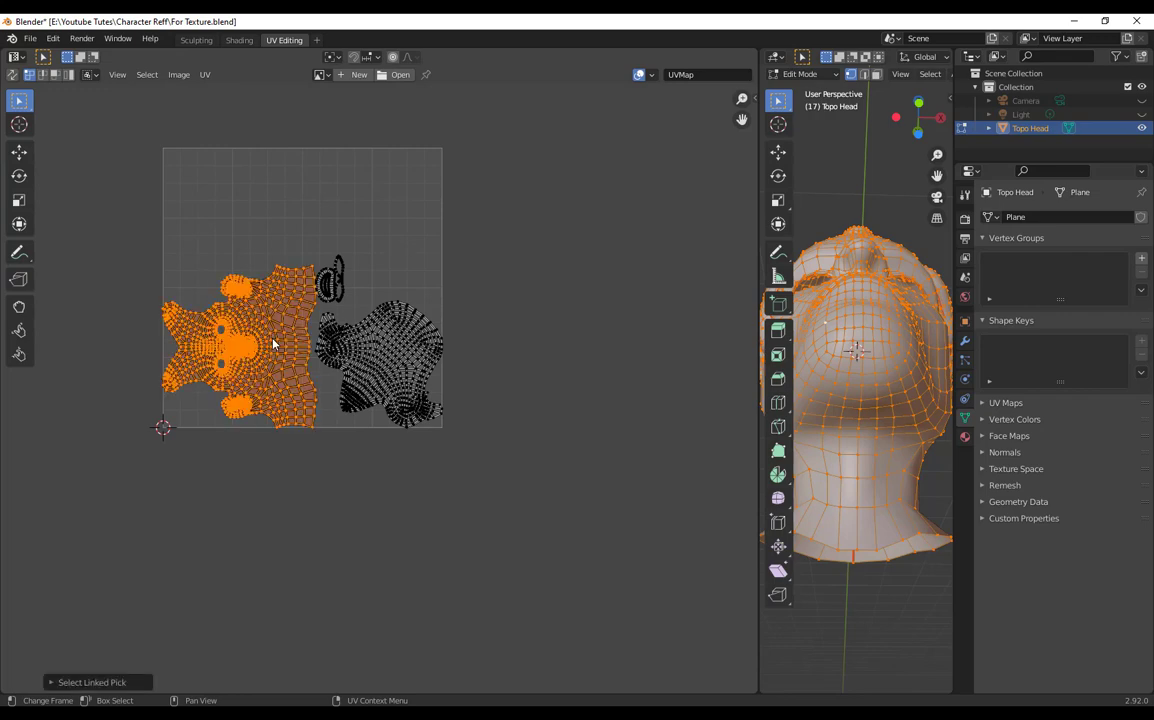
key(g)
click(213, 577)
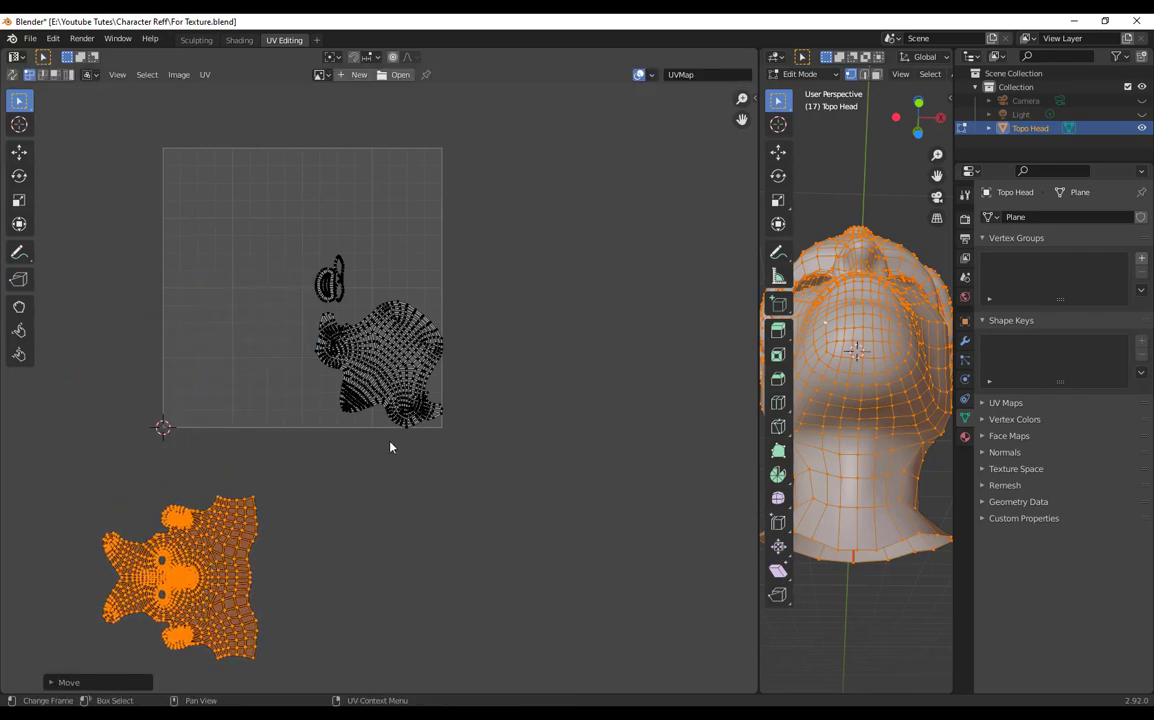
Step: Select the linked scalp island and move it outside the UV square to its right
click(396, 385)
key(l)
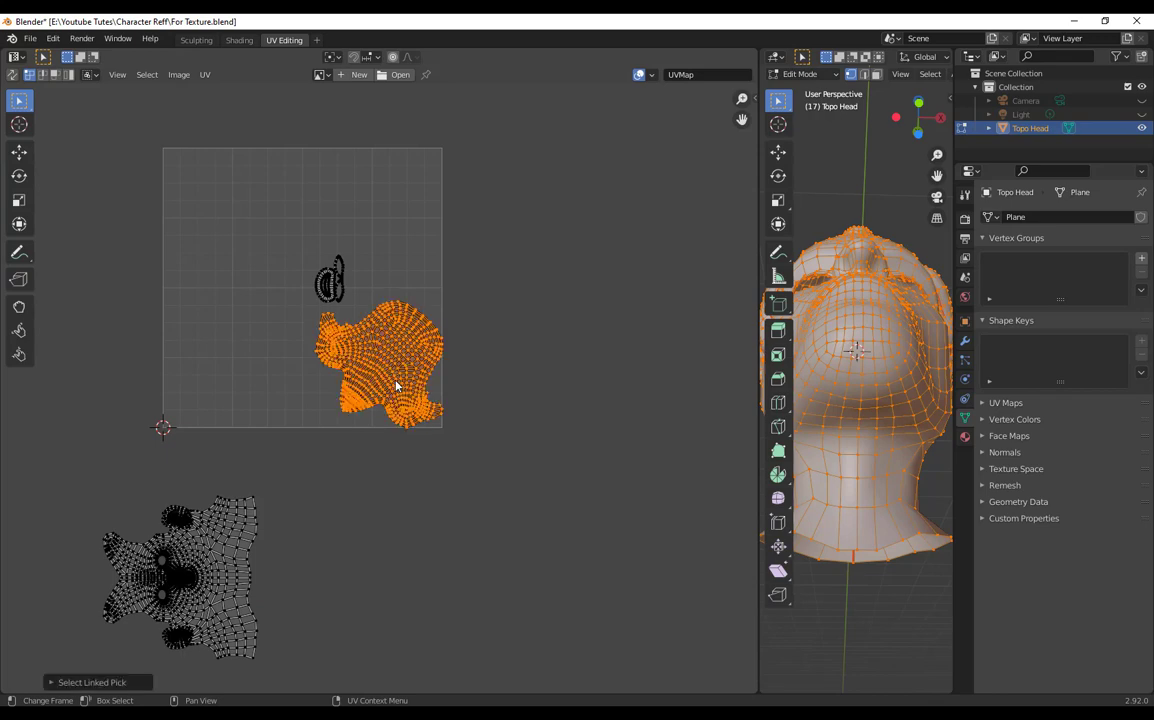
key(g)
click(652, 437)
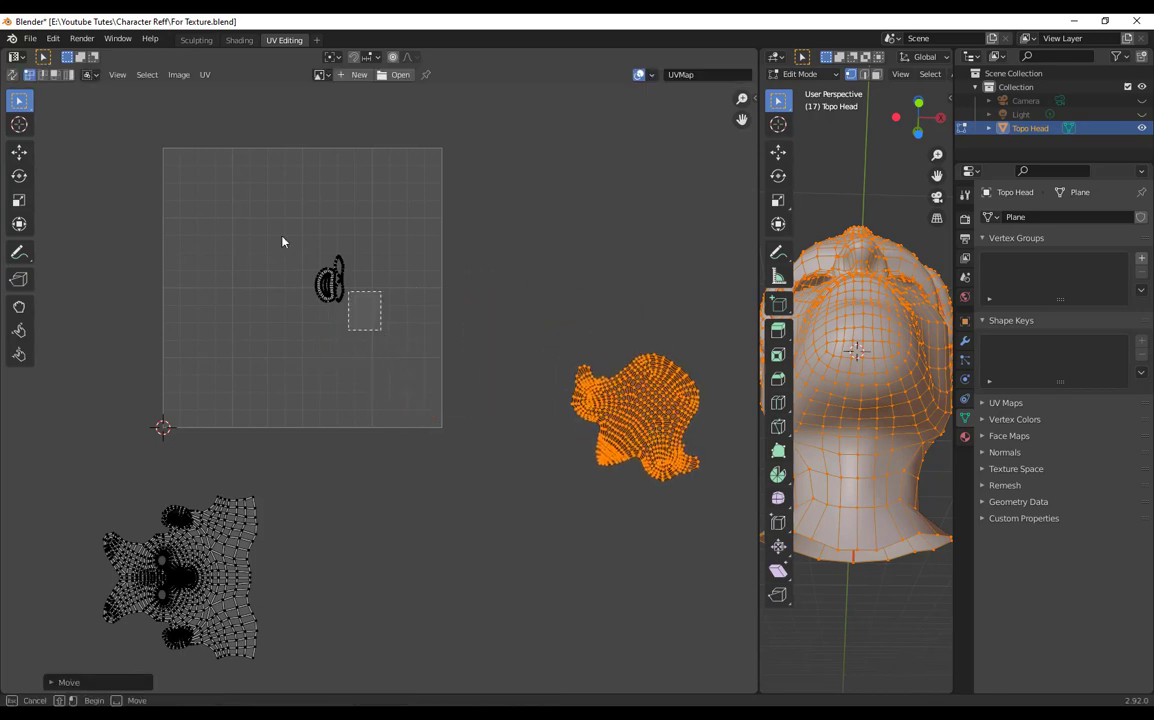
Step: Select the small detached islands and move them outside the UV square, just past its upper right side
drag(283, 242, 442, 331)
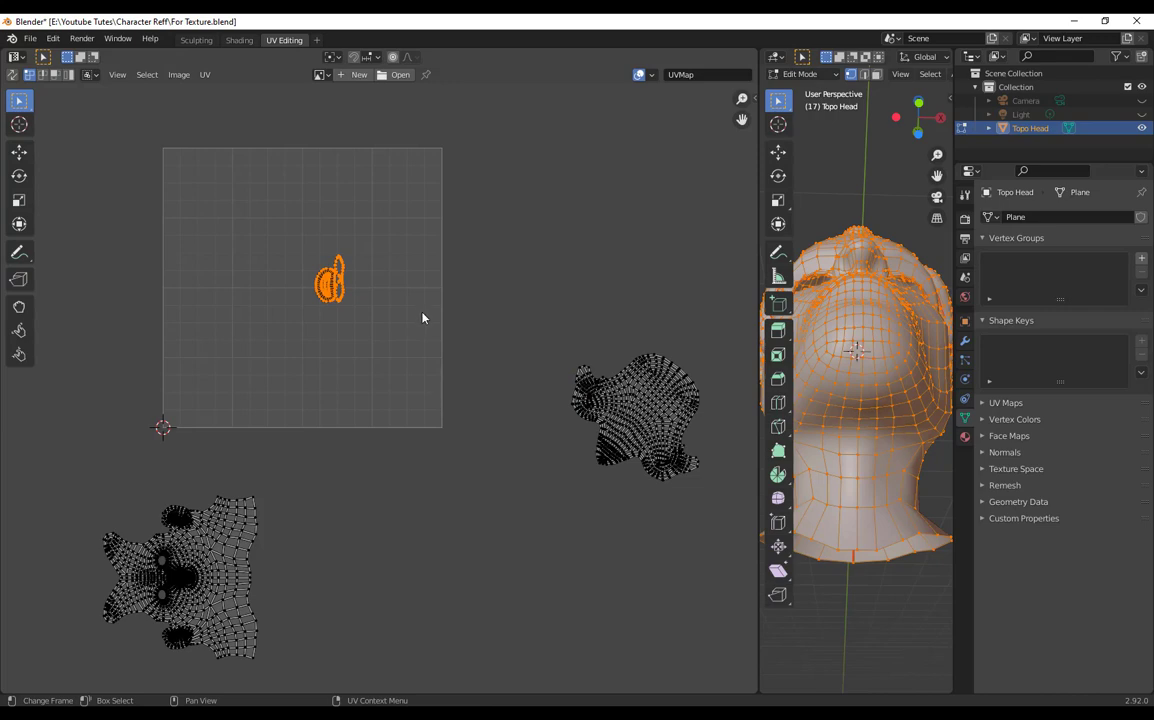
key(g)
click(588, 255)
scroll(343, 453, down, 1)
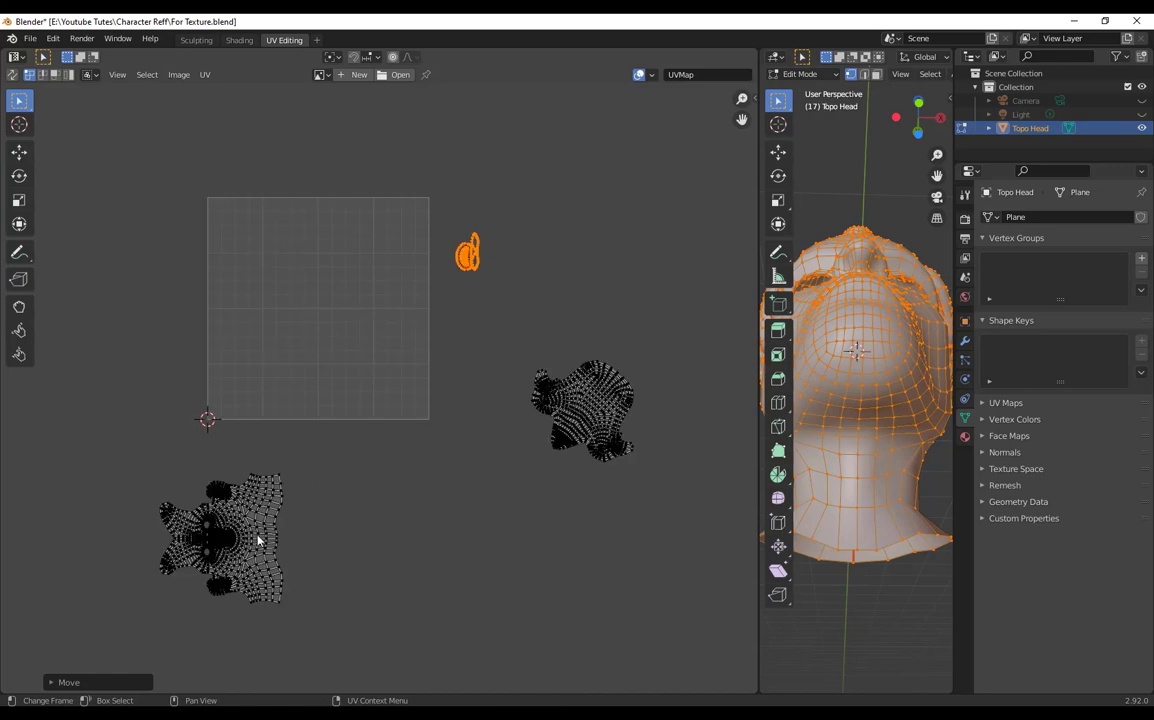
Step: Select the face island and rotate it about 94 degrees so the face stands upright
click(258, 539)
key(l)
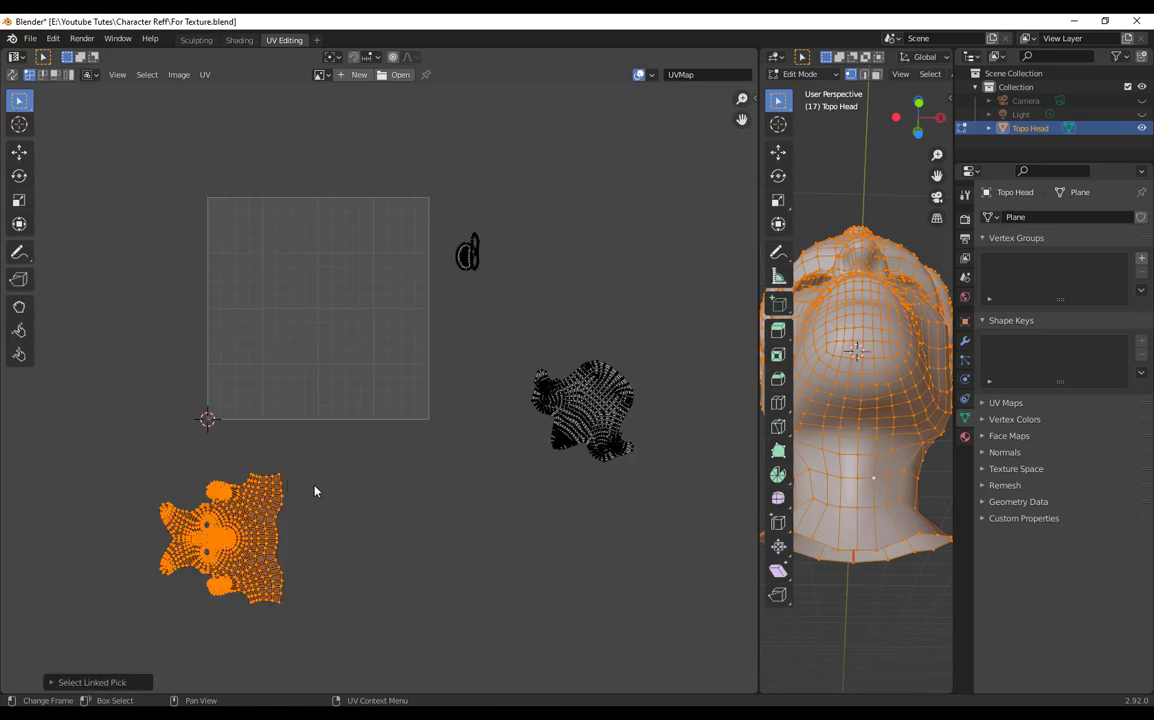
key(r)
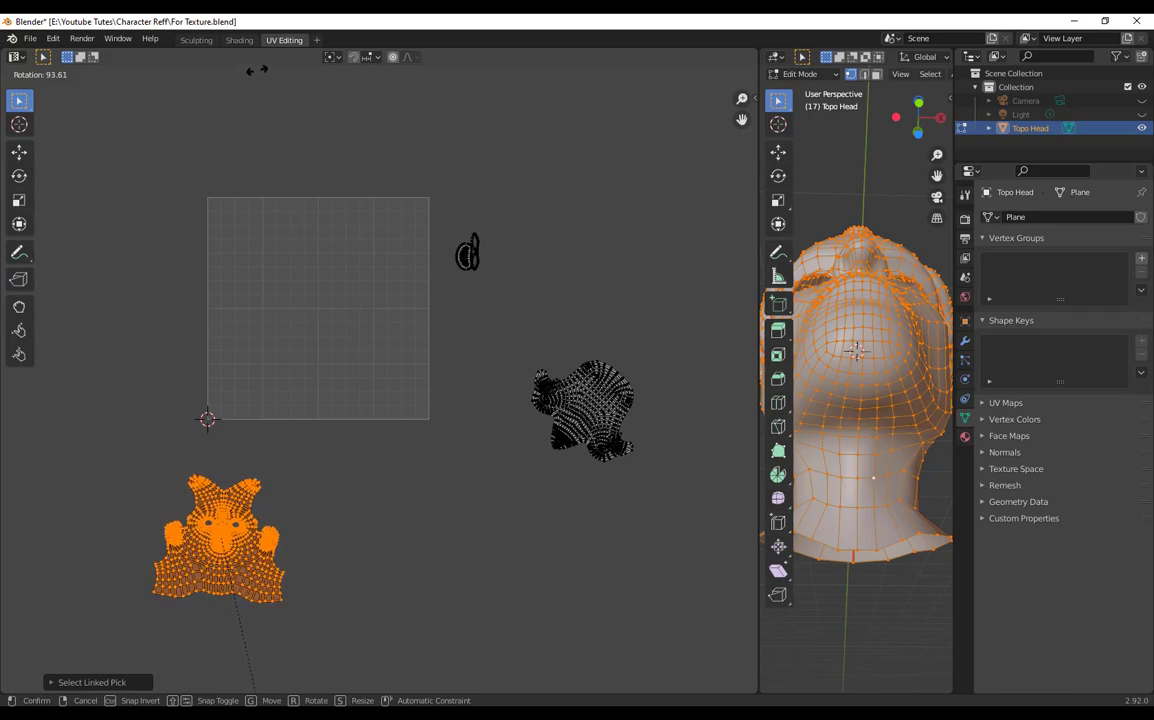
click(252, 69)
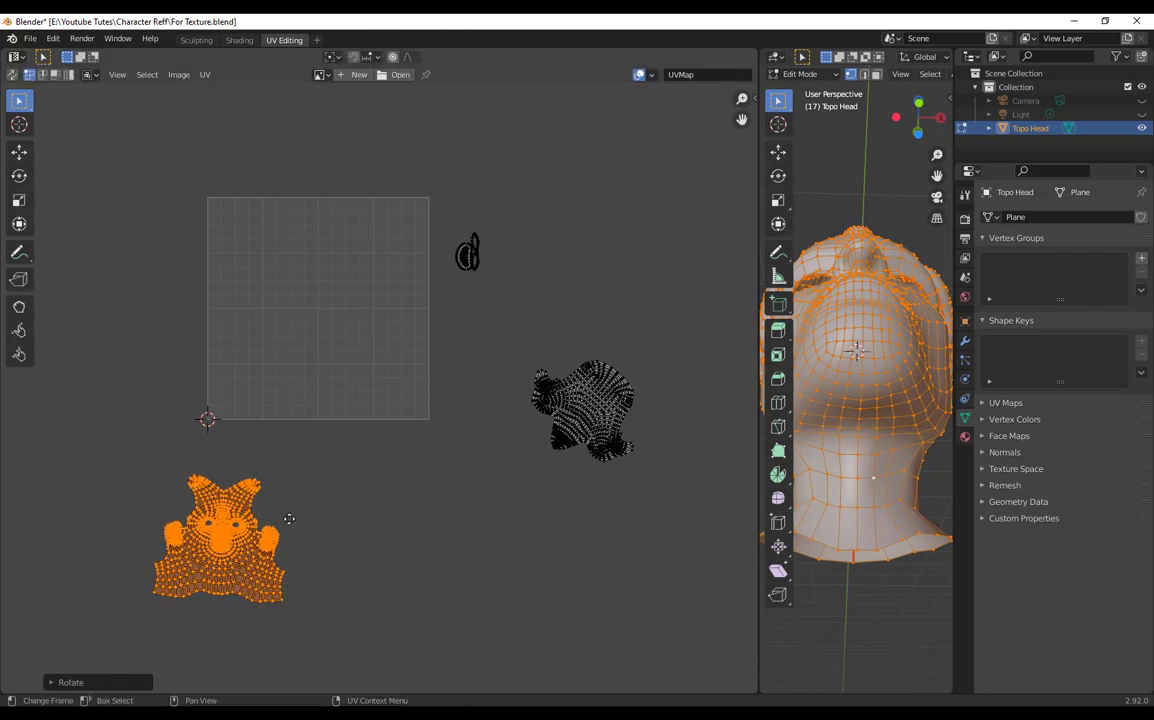
Step: Move the upright face island back into the upper part of the UV square
key(g)
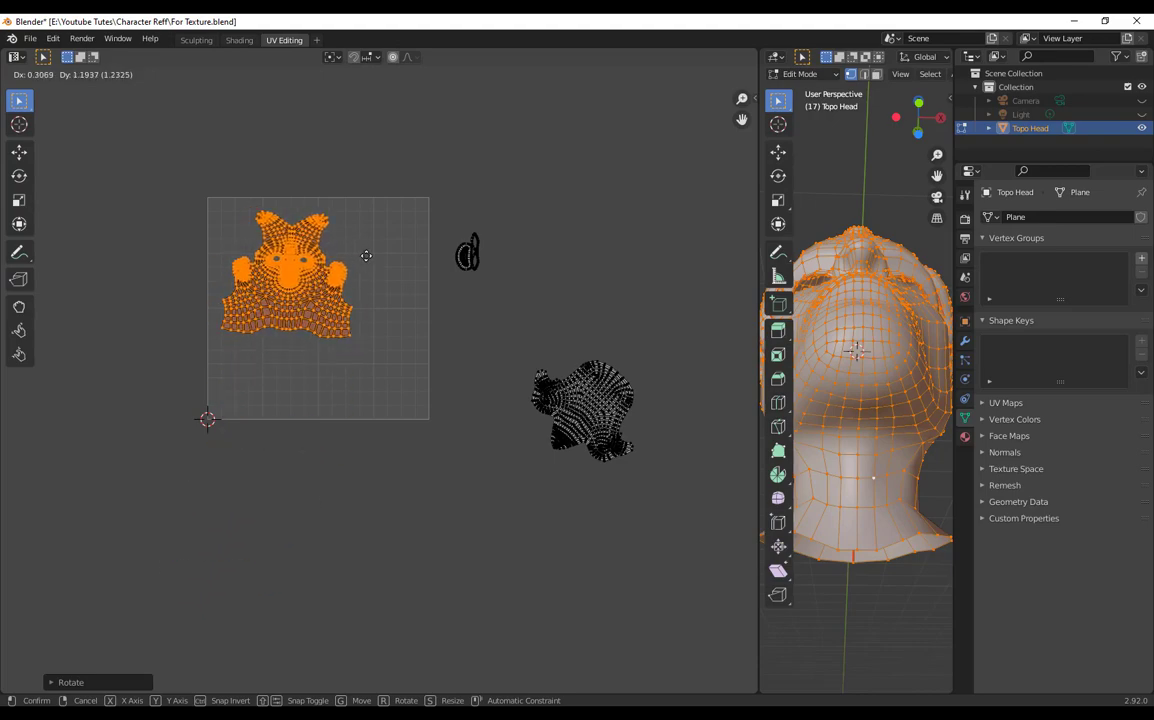
click(363, 251)
scroll(370, 270, up, 5)
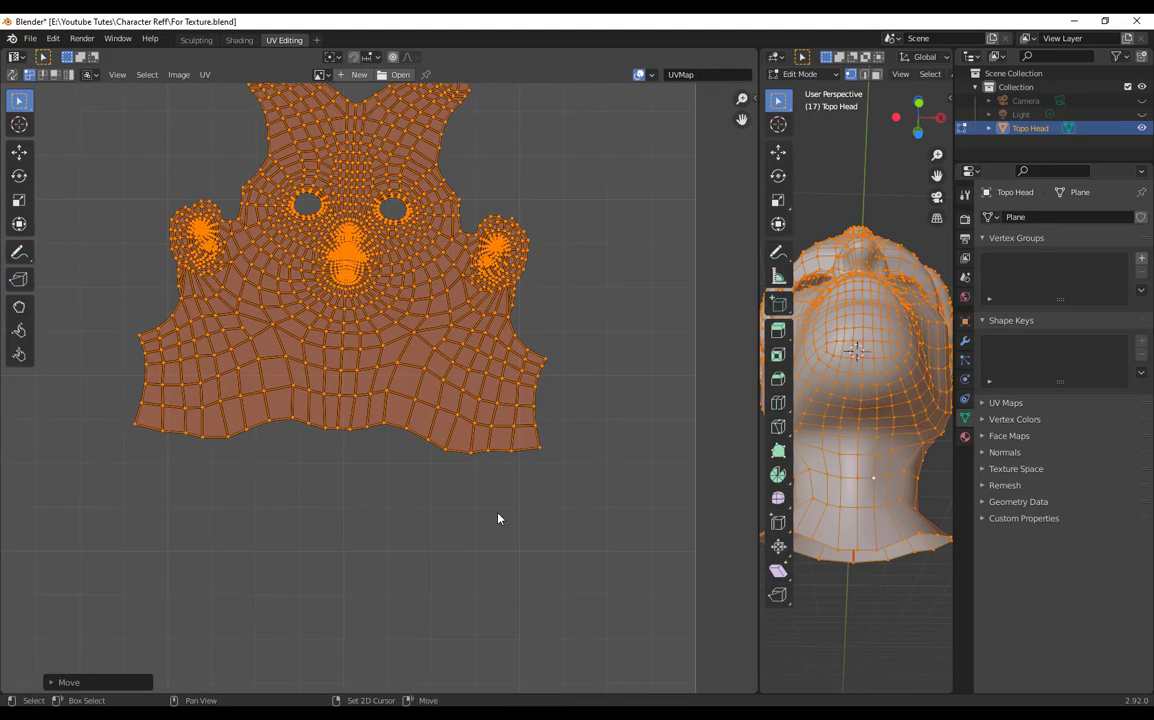
scroll(430, 490, down, 2)
middle_drag(406, 467, 450, 548)
middle_drag(456, 489, 433, 445)
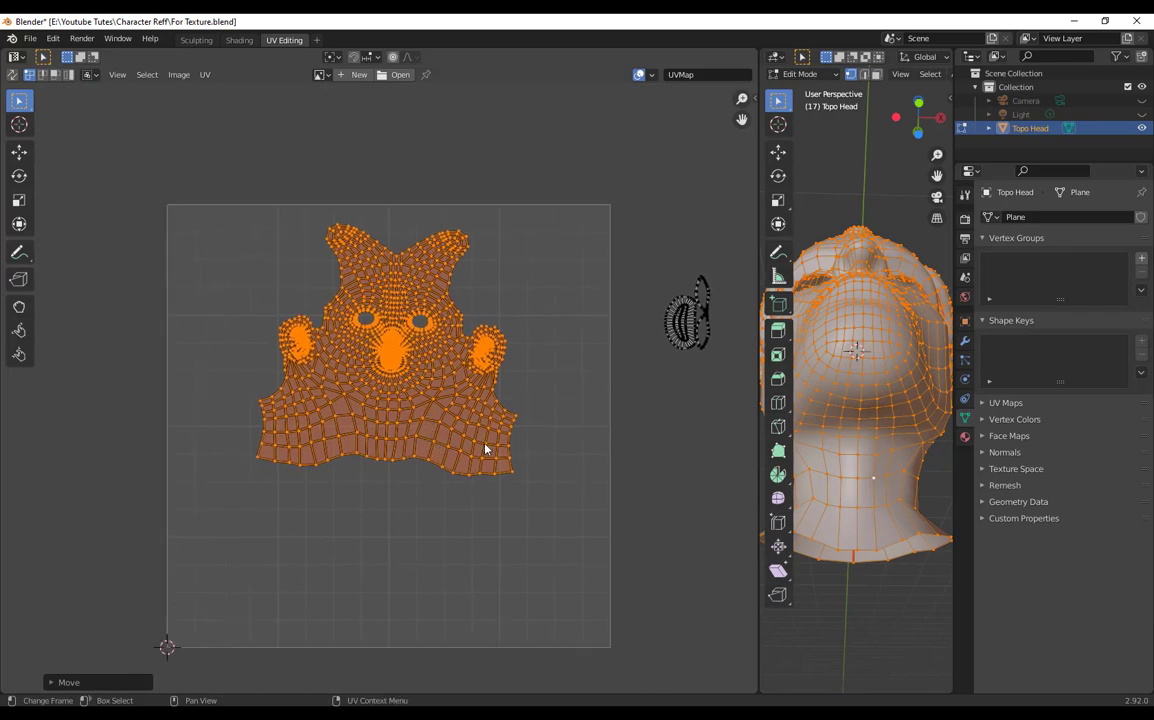
Step: Enlarge the face island by about 1.1 and again by about 1.25, shifting it toward the left side of the UV square
key(s)
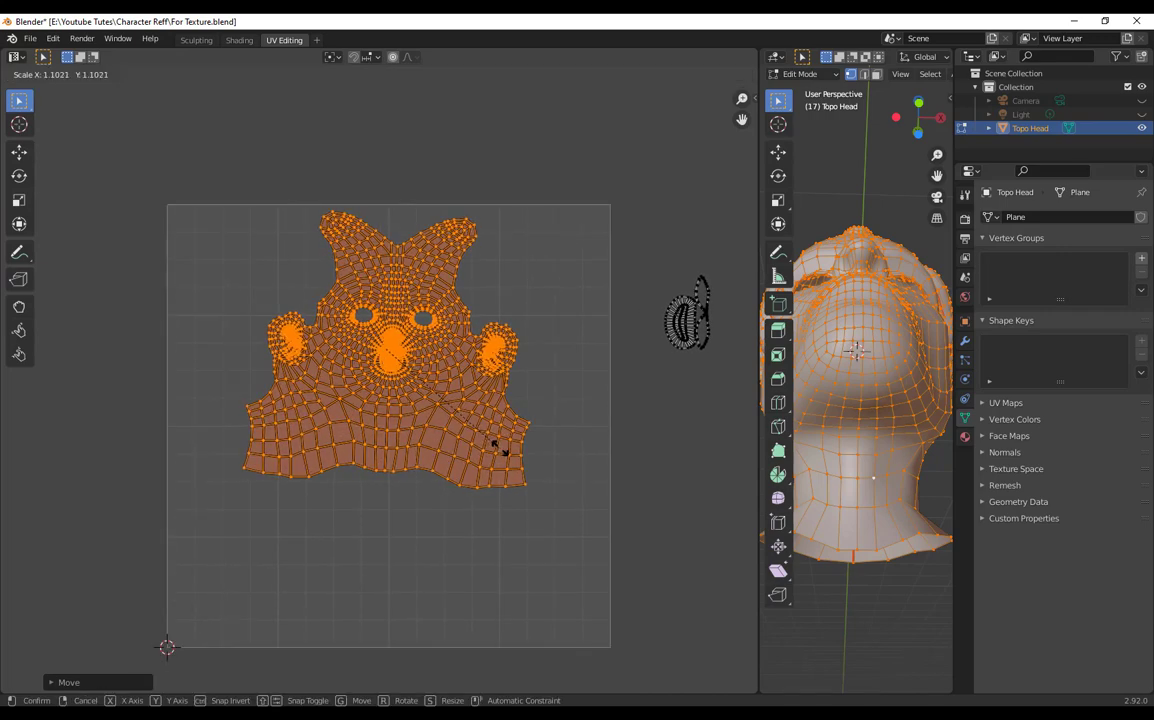
click(501, 448)
scroll(500, 455, down, 2)
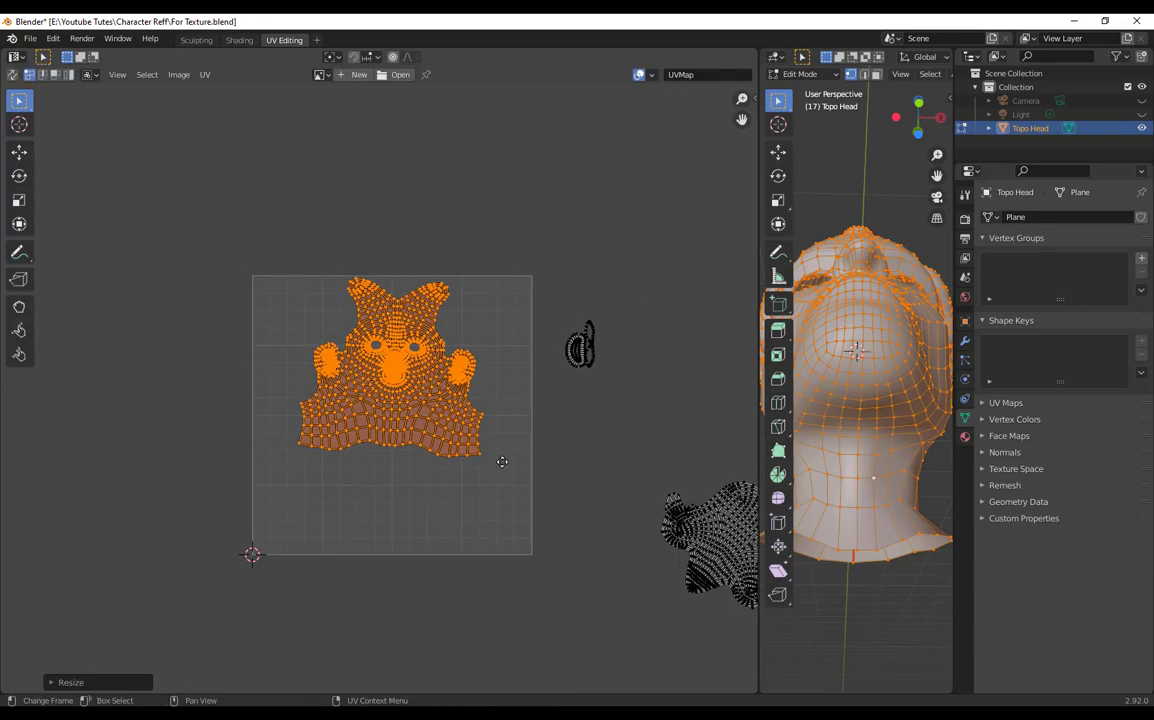
key(g)
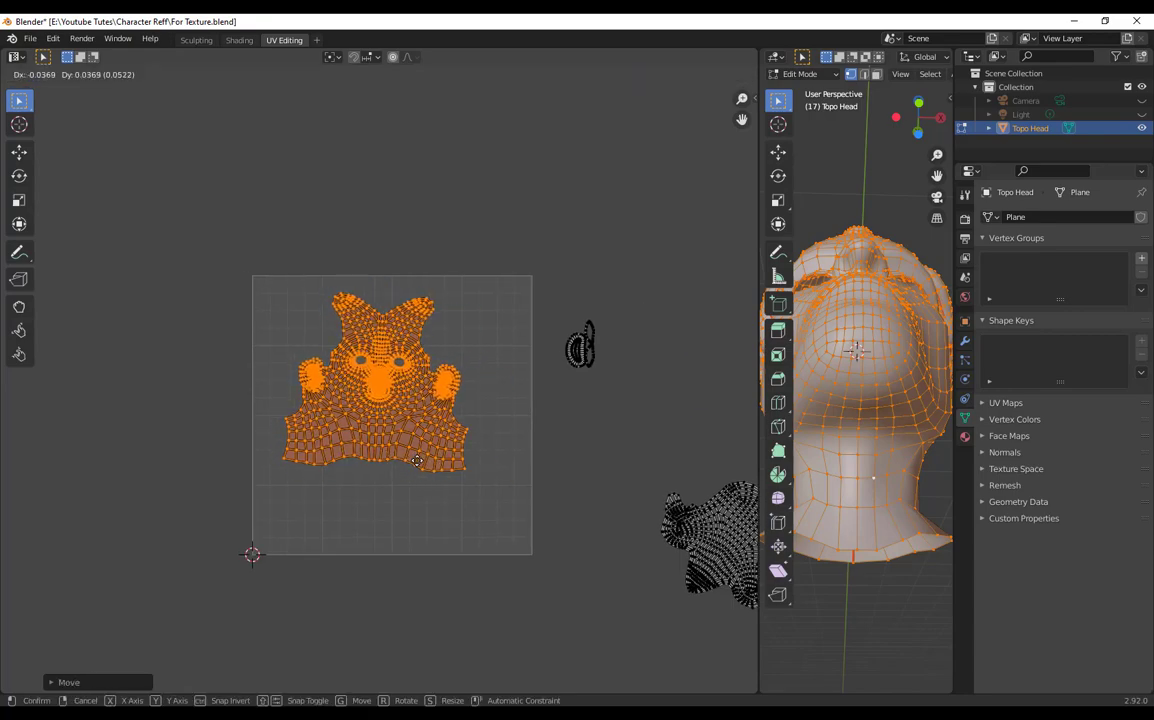
key(s)
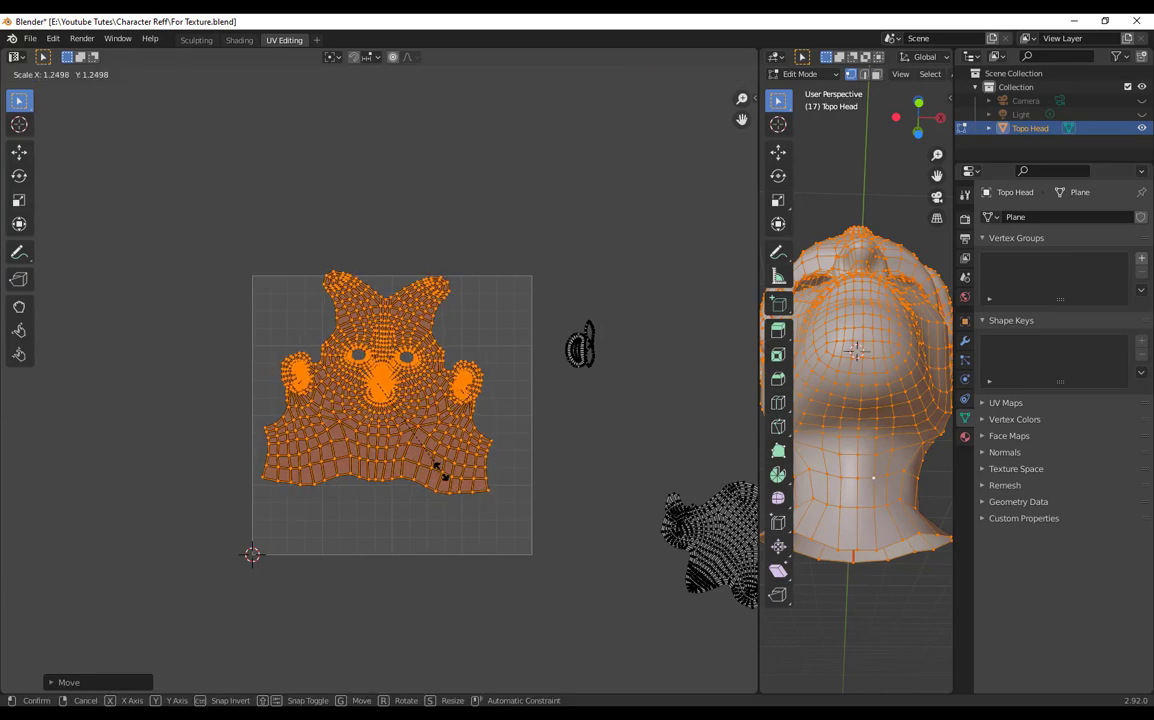
click(441, 477)
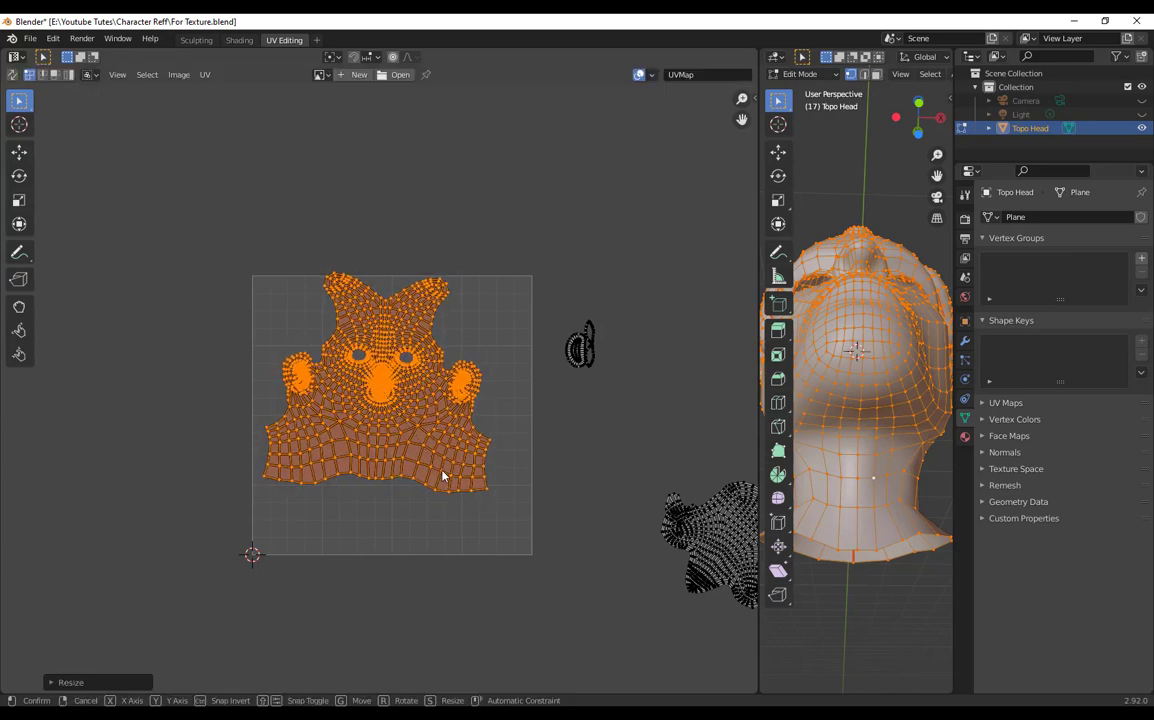
Step: Nudge the face island down inside the UV square and rotate it about -2 degrees to level it
key(g)
click(445, 483)
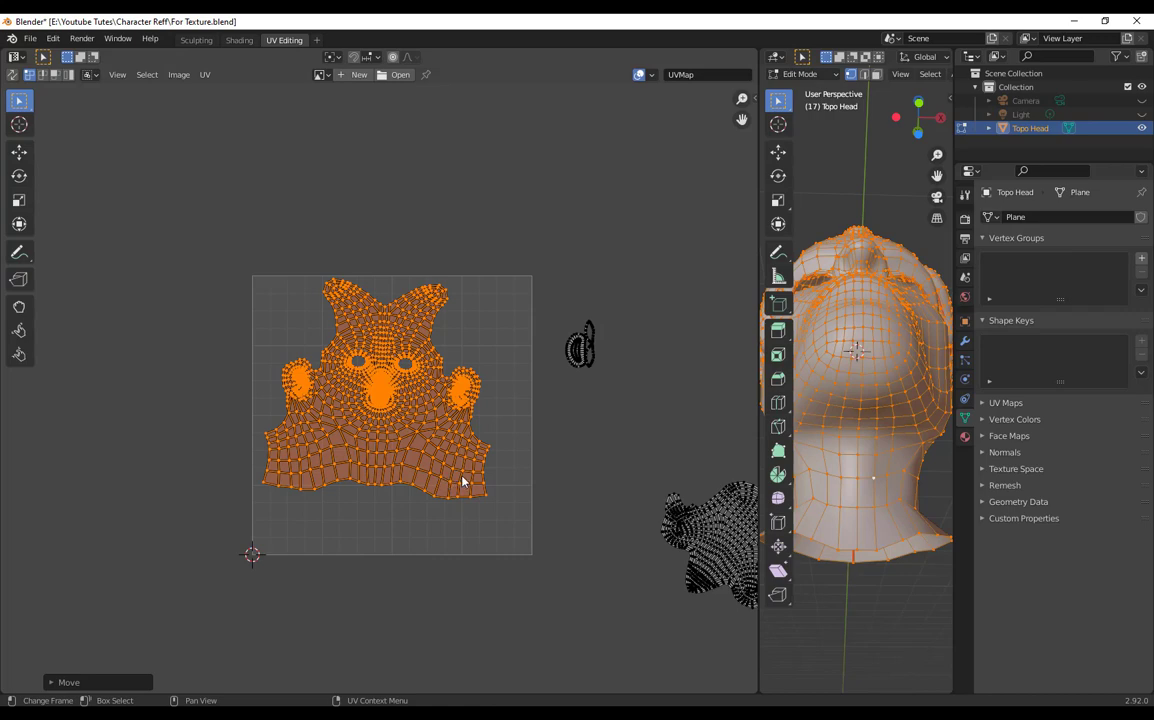
key(r)
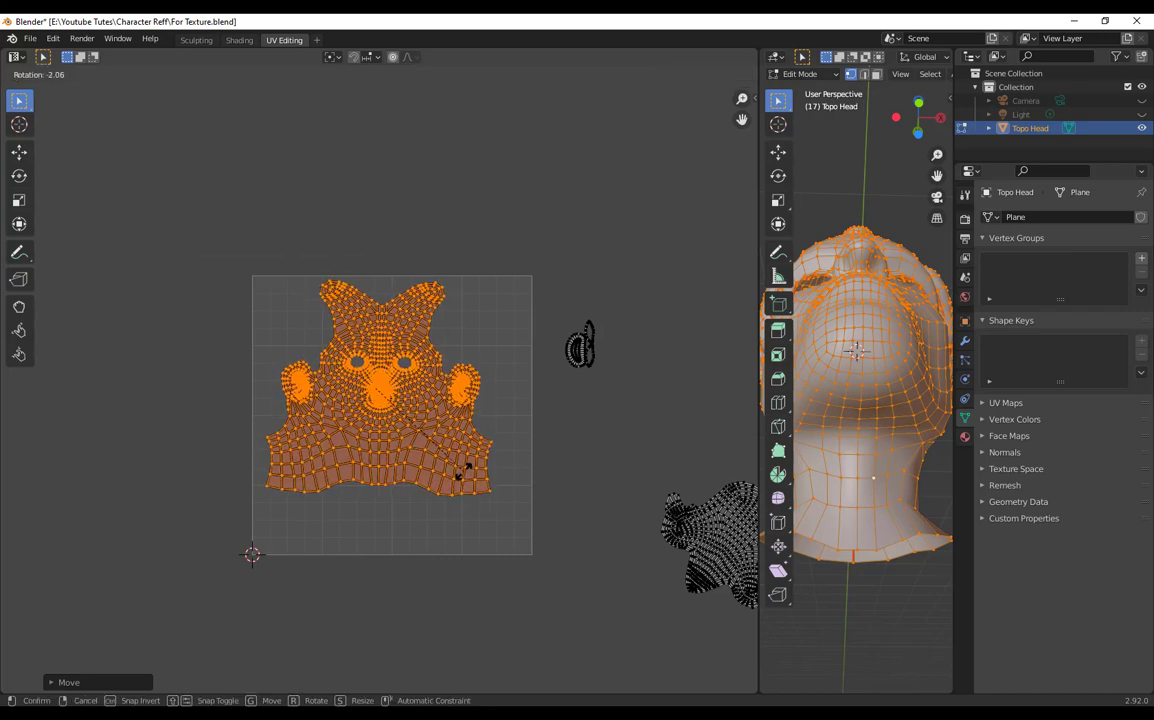
click(464, 470)
Step: Select the small detached islands and move them into the UV square's upper-right area beside the face island
mouse_move(500, 510)
shift+middle_down()
mouse_move(503, 468)
mouse_move(484, 494)
shift+middle_up()
shift+middle_drag(464, 425, 418, 421)
drag(562, 366, 482, 258)
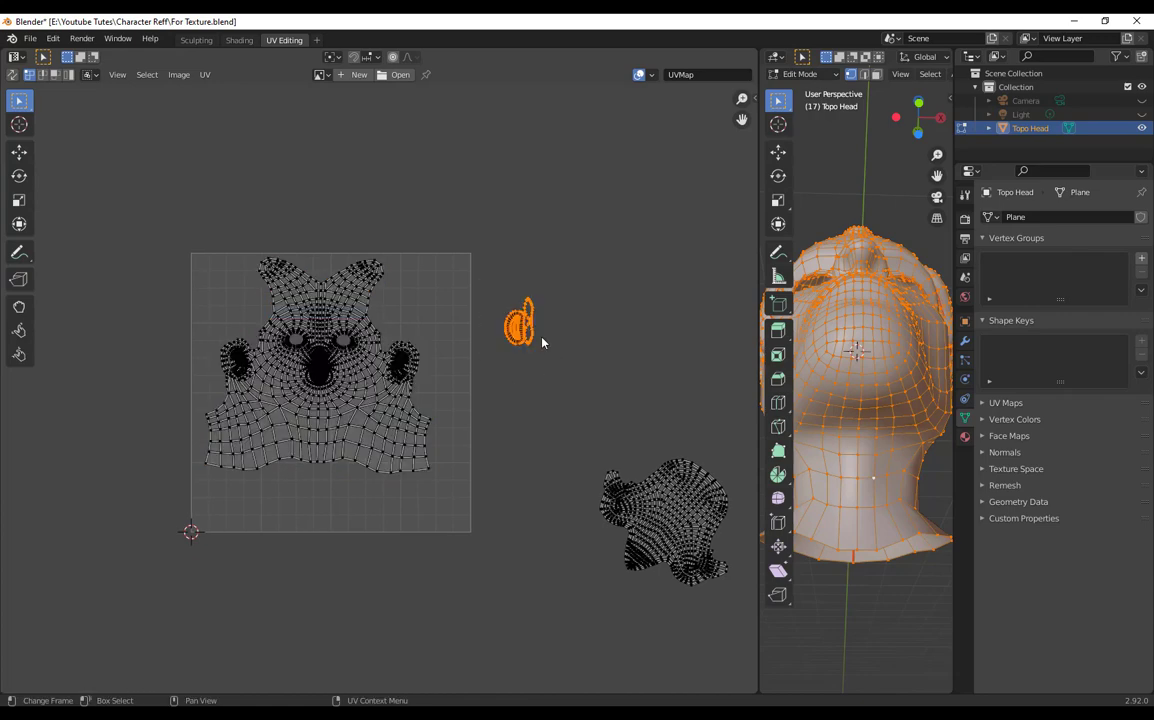
key(g)
click(445, 315)
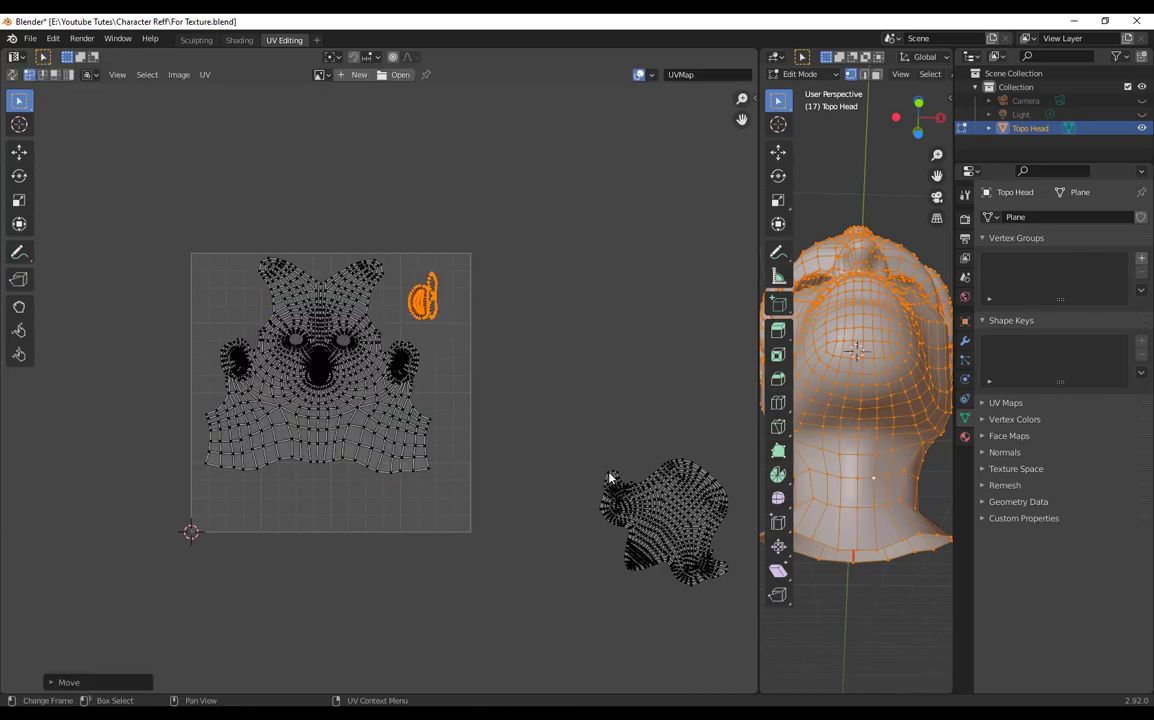
Step: Add the face island to the selected small islands, scale them down together slightly, and move them toward the UV square's upper-left corner
middle_drag(361, 511, 354, 448)
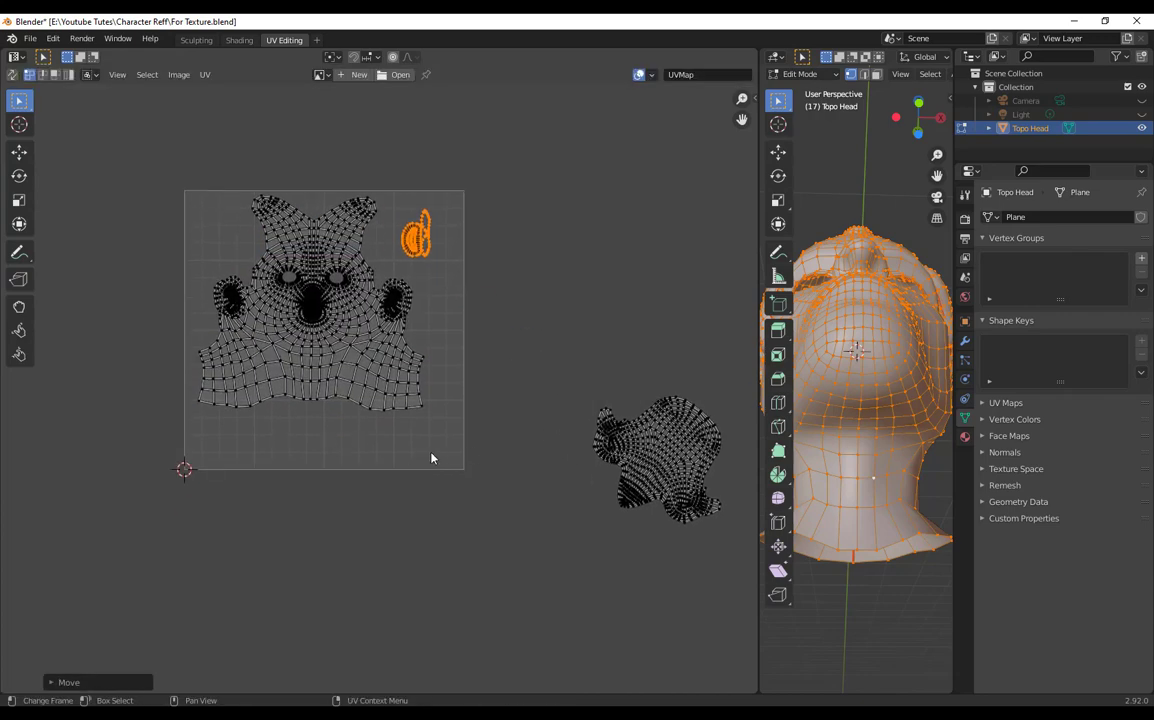
key(l)
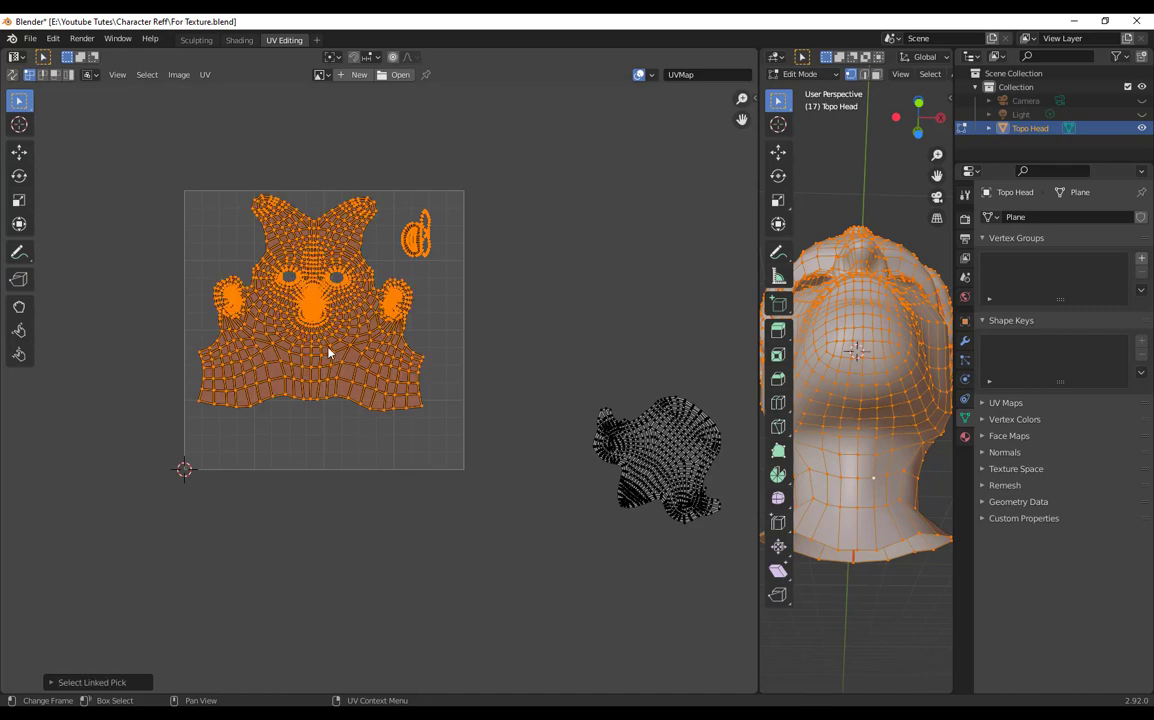
key(s)
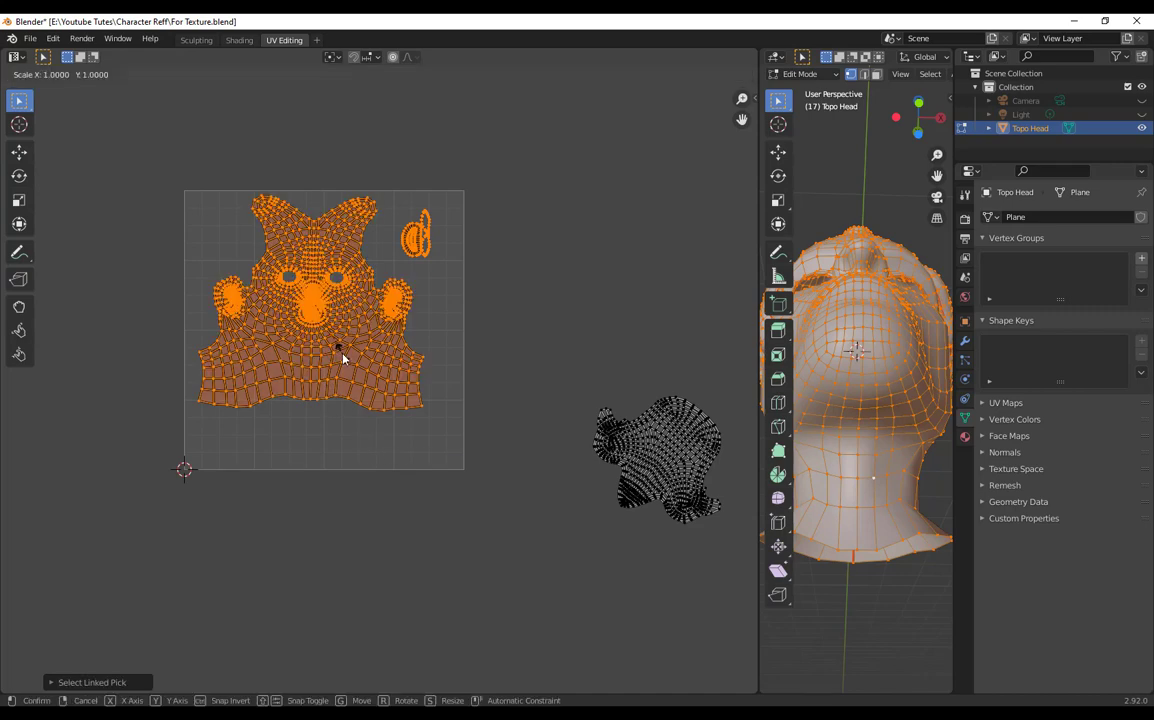
click(343, 350)
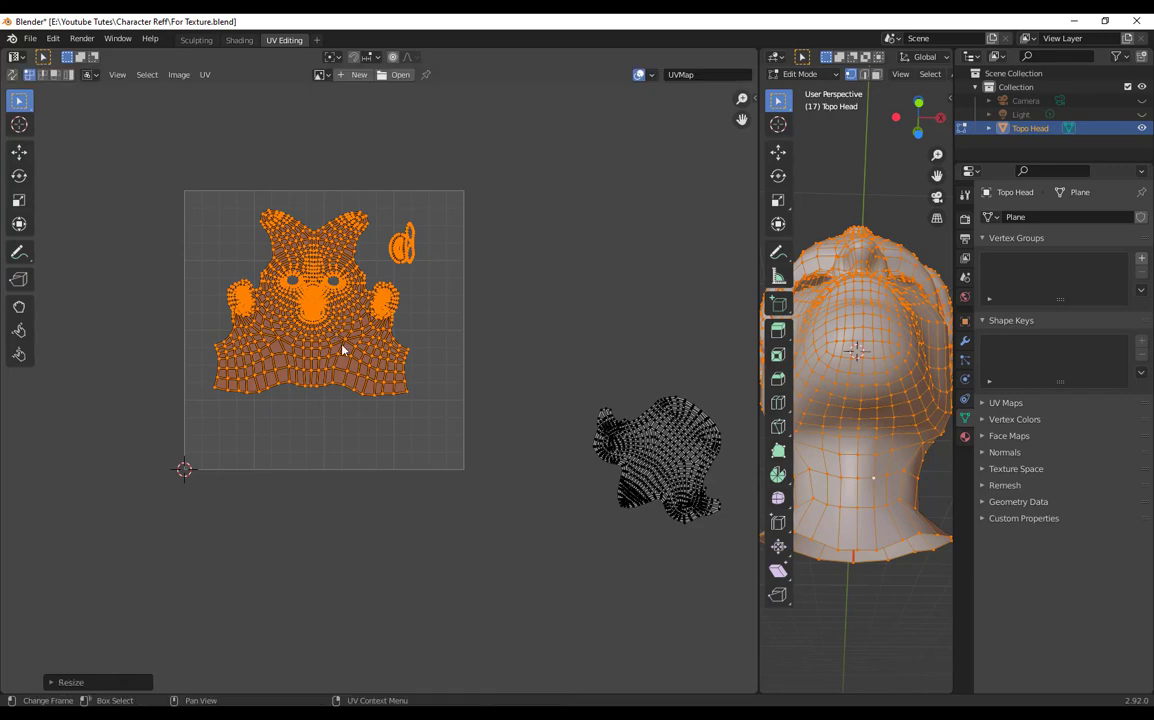
key(s)
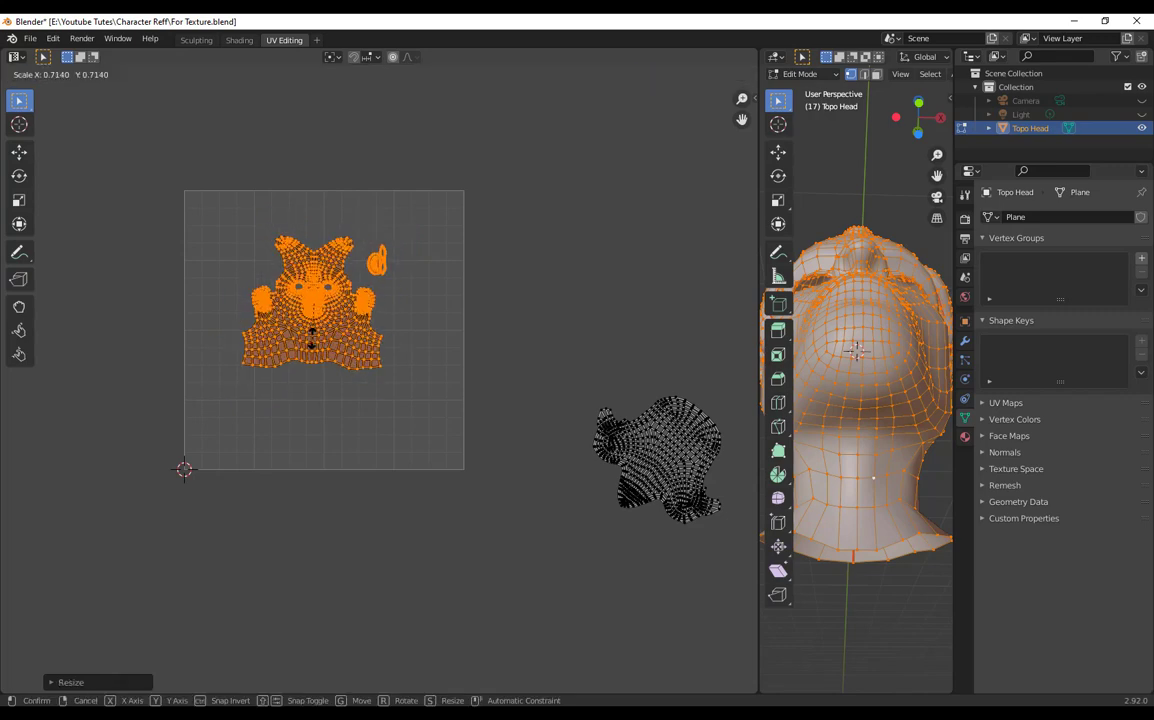
click(339, 350)
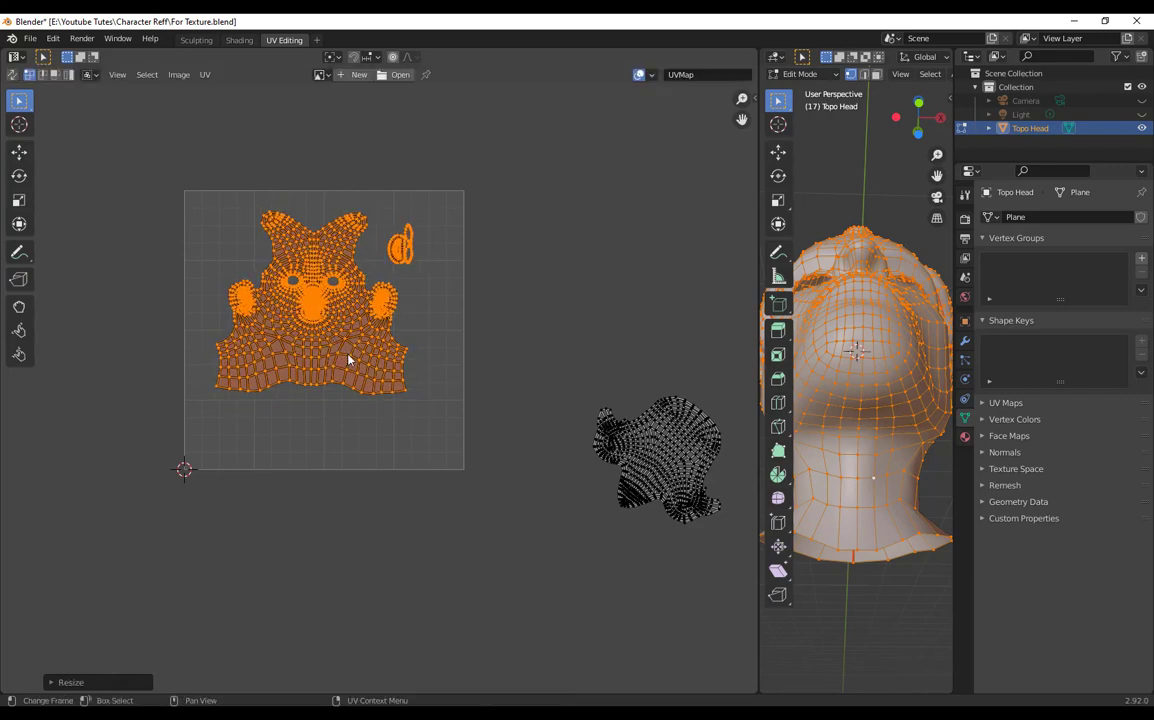
key(g)
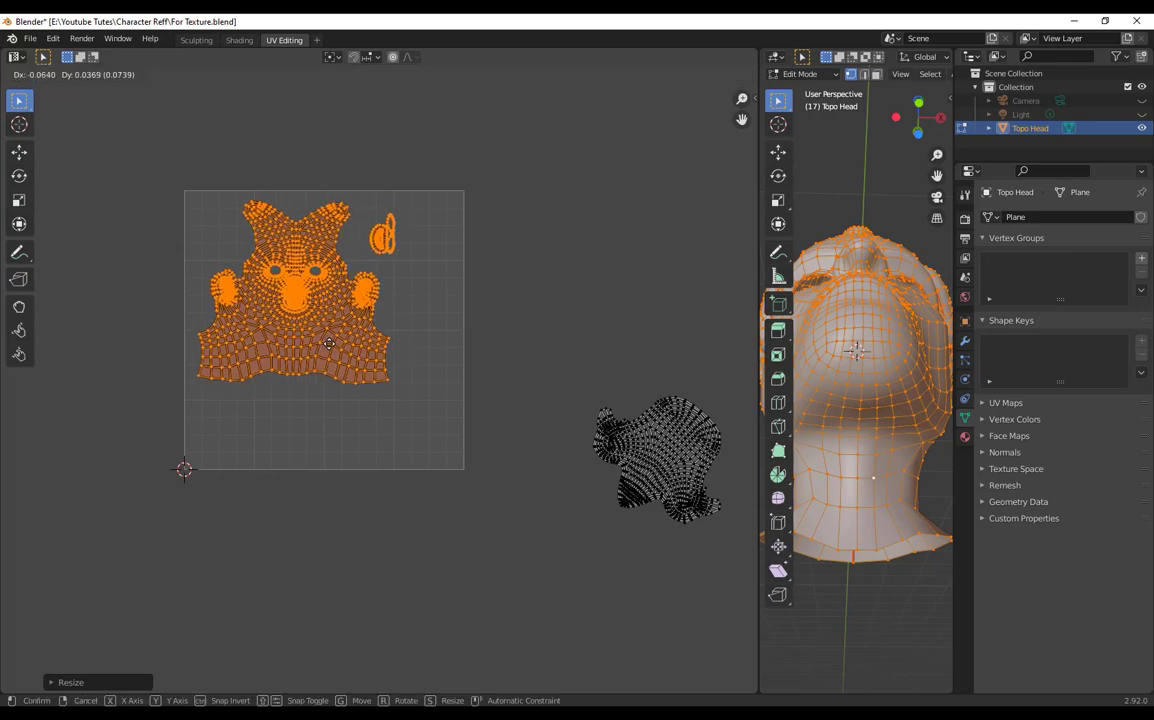
click(327, 346)
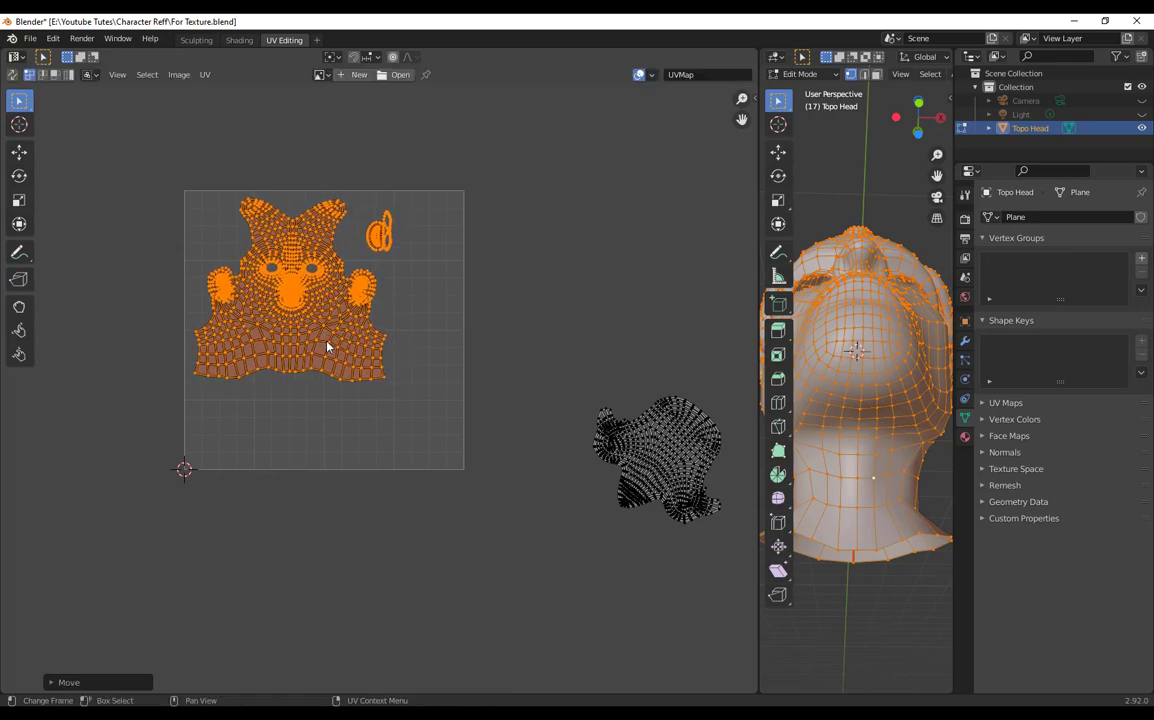
Step: Reselect the face island with the small islands and move them closer to the UV square's upper-left corner
click(651, 432)
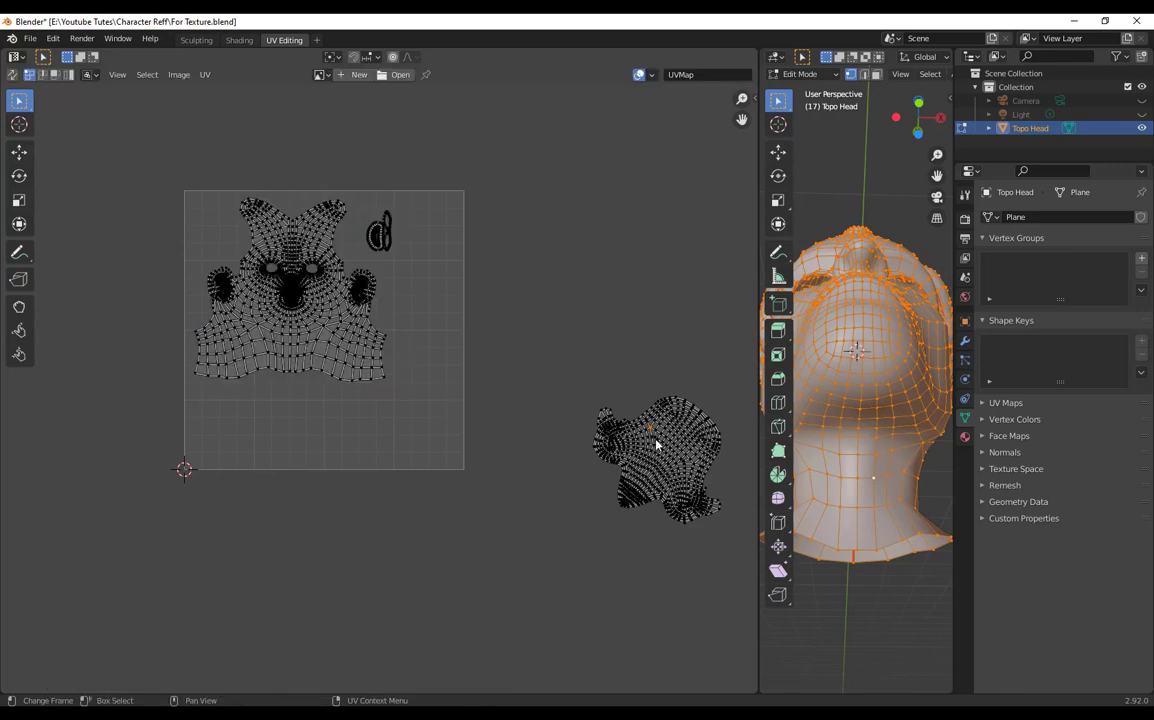
drag(484, 451, 72, 140)
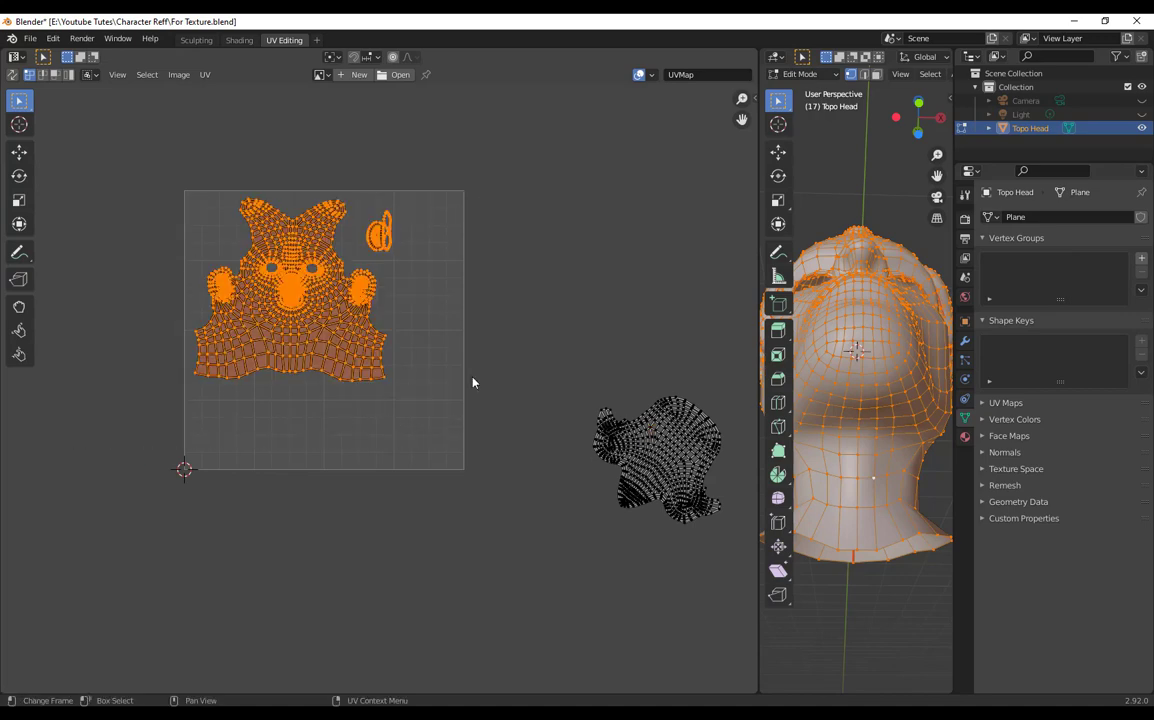
key(g)
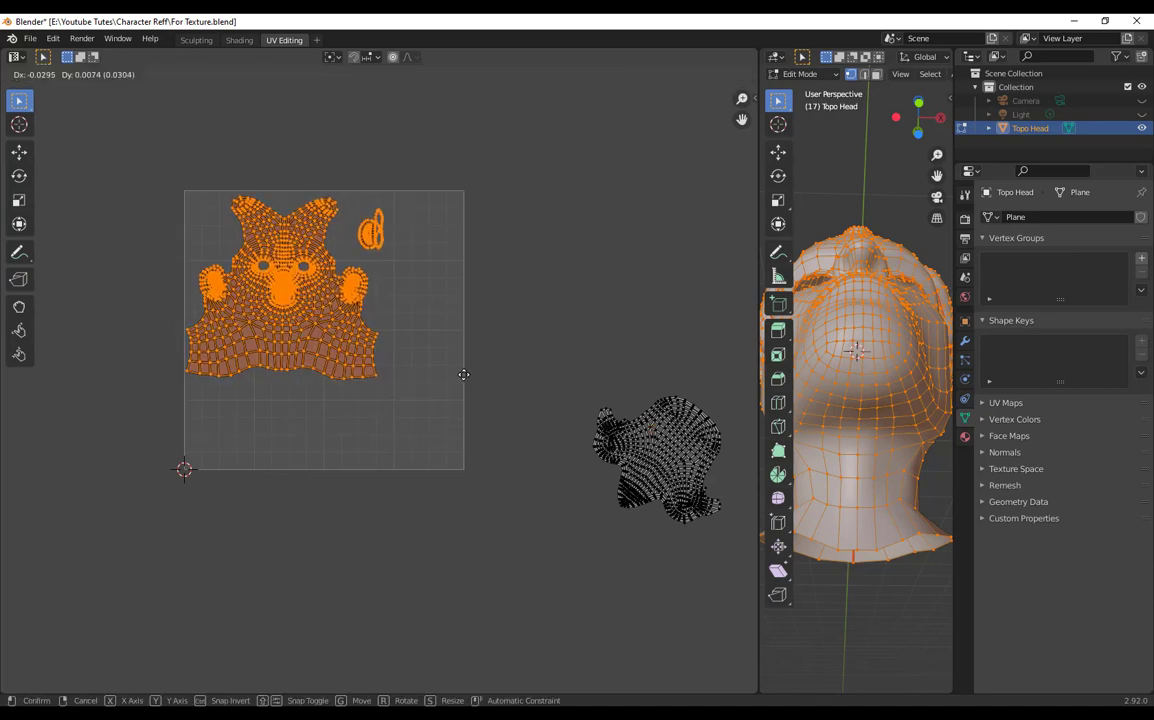
click(464, 372)
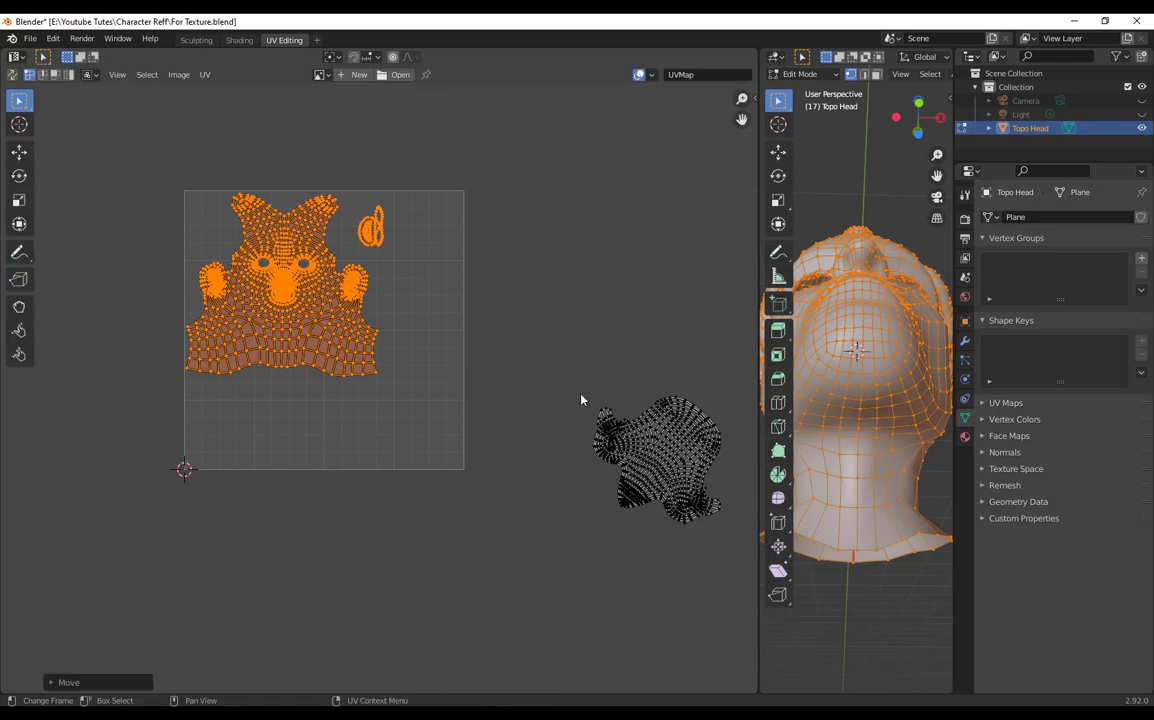
Step: Select the scalp island, move it into the UV square's lower-right area, and rotate it upright with its point facing down
drag(539, 343, 755, 630)
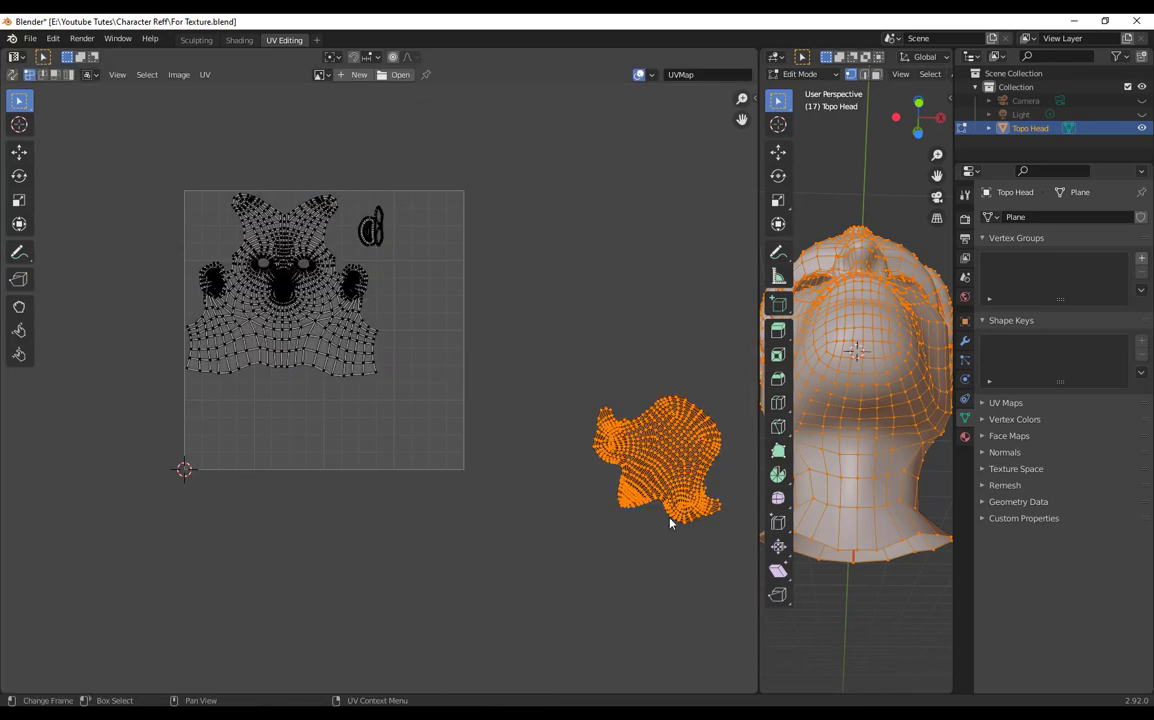
key(g)
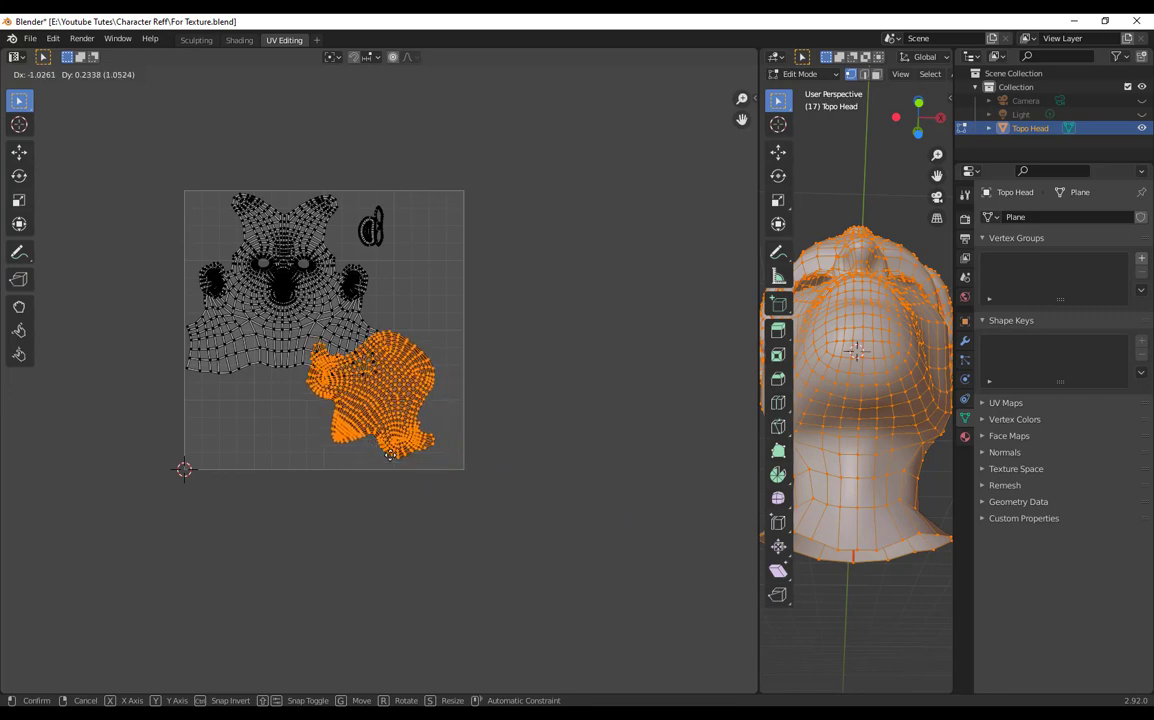
click(396, 461)
key(r)
click(424, 436)
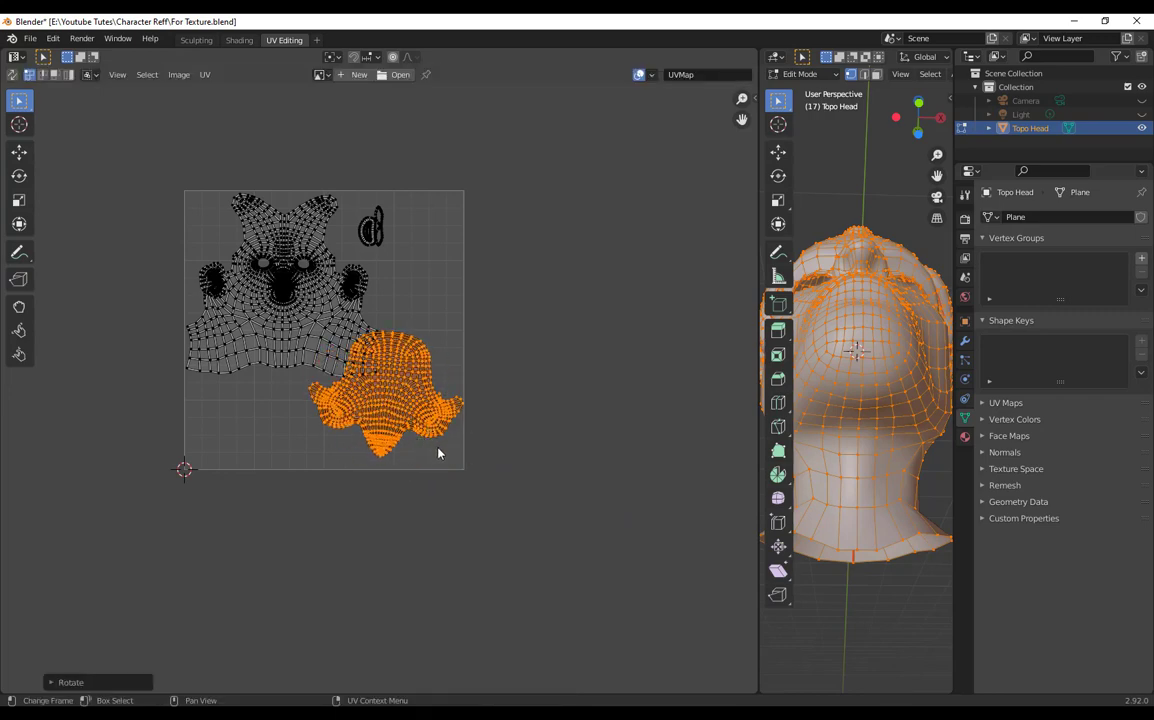
Step: Scale the scalp island along X to about 0.68 and move it clear of the face island into the lower-right corner
key(g)
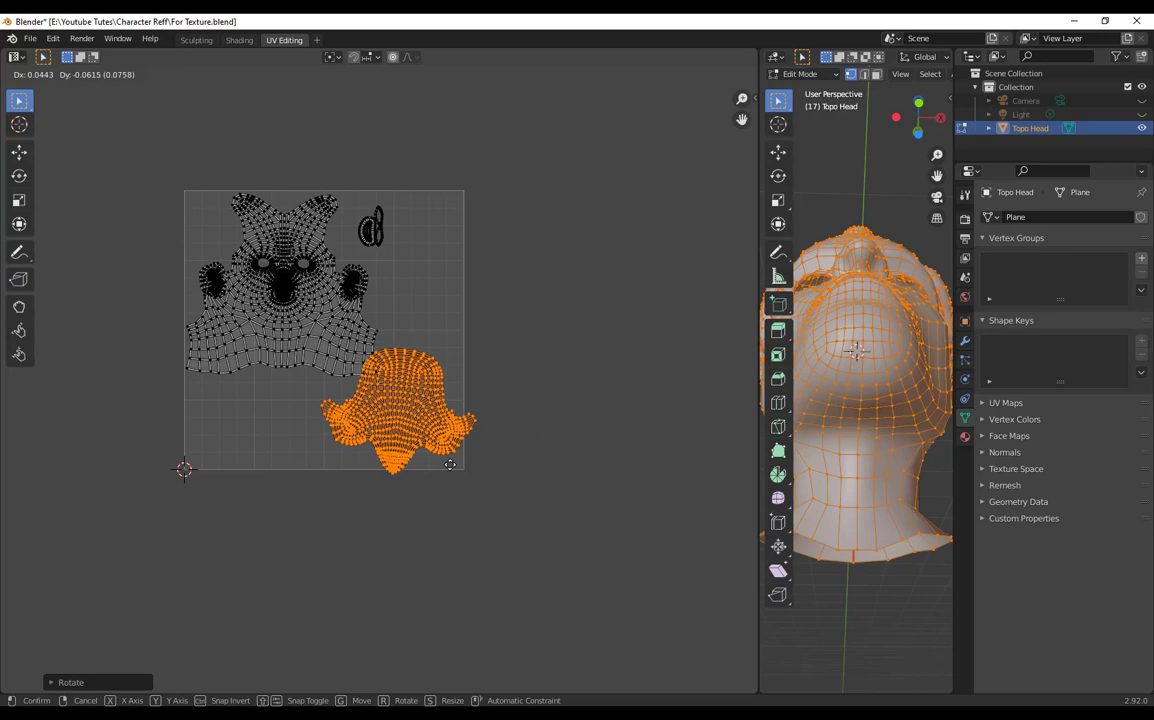
key(s)
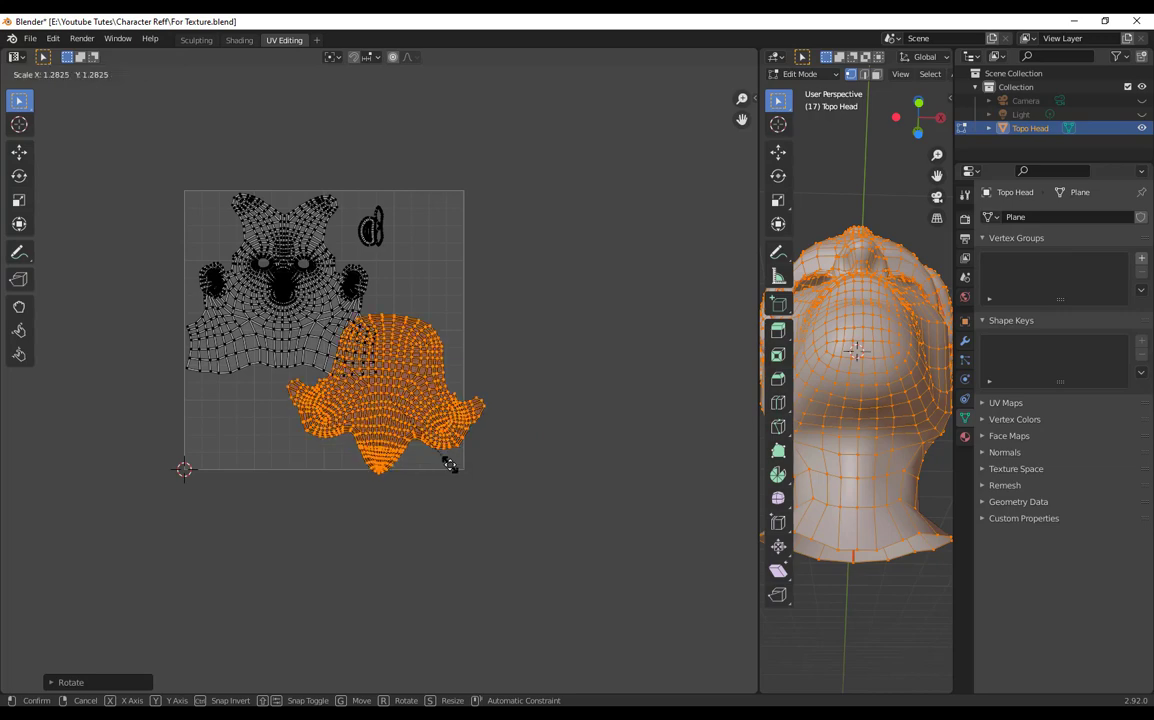
key(x)
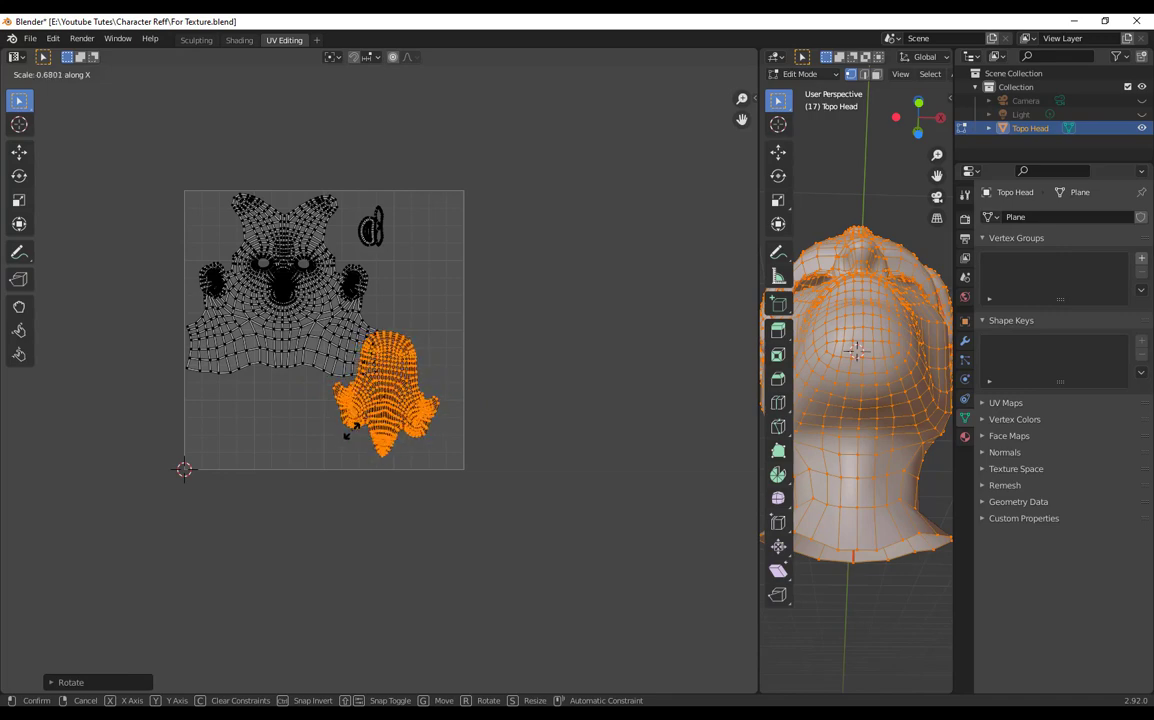
click(351, 428)
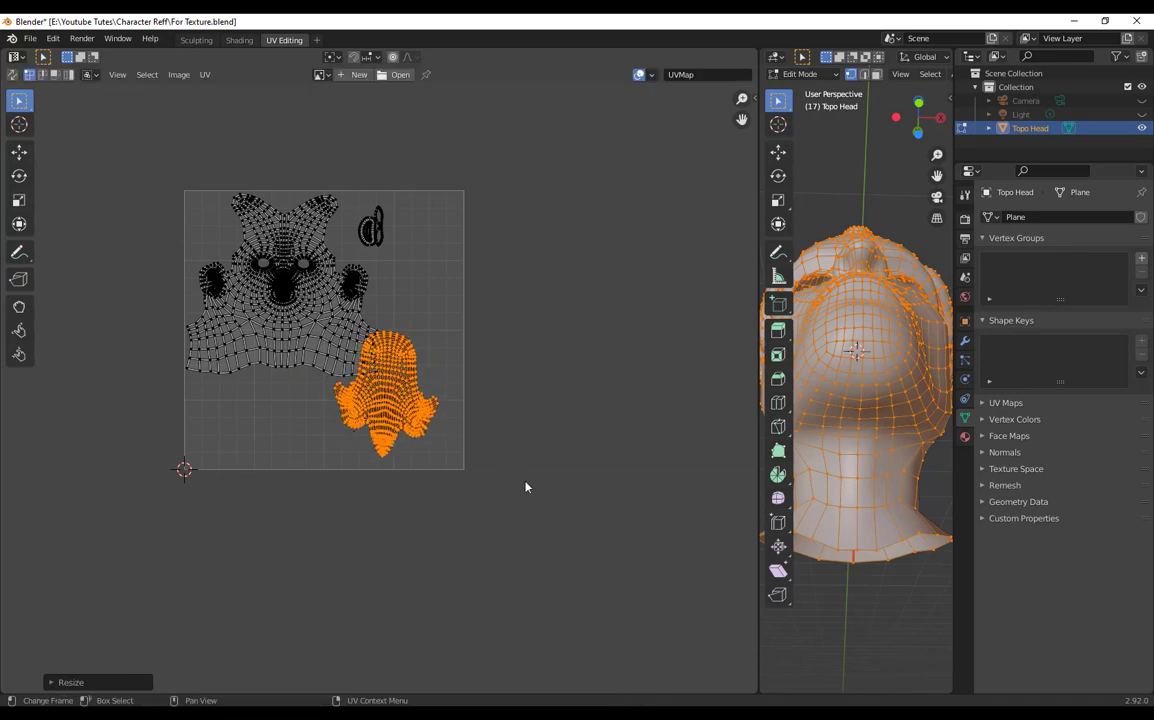
key(g)
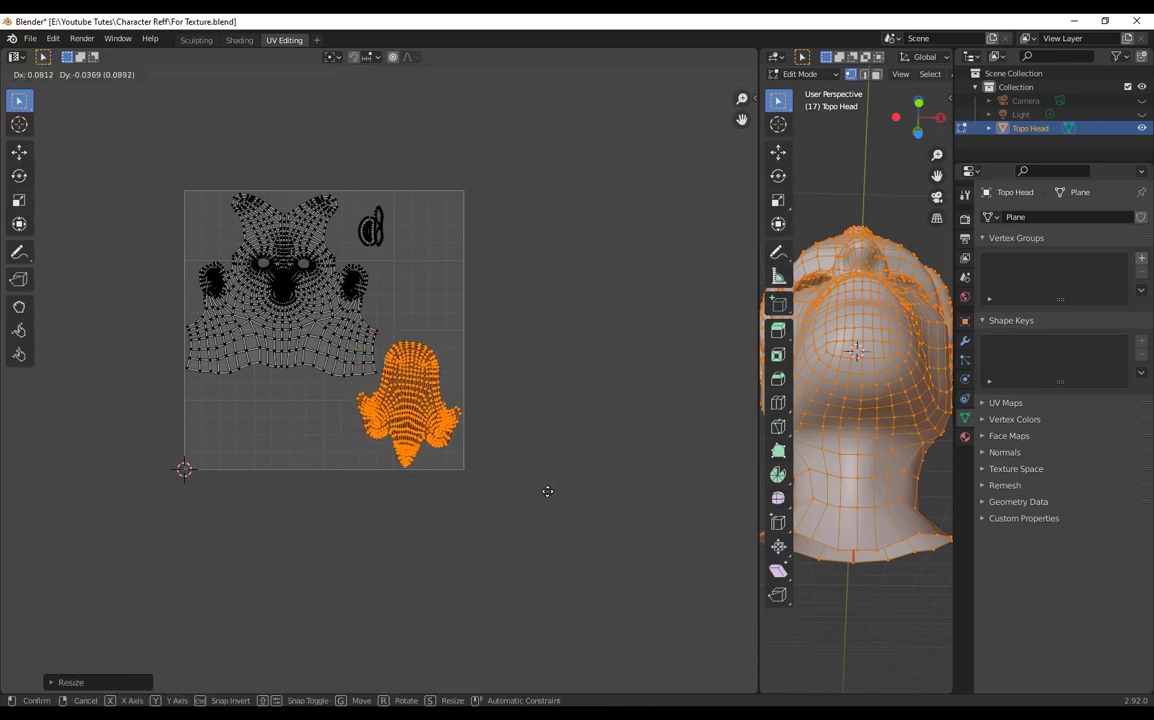
click(552, 488)
scroll(561, 489, up, 5)
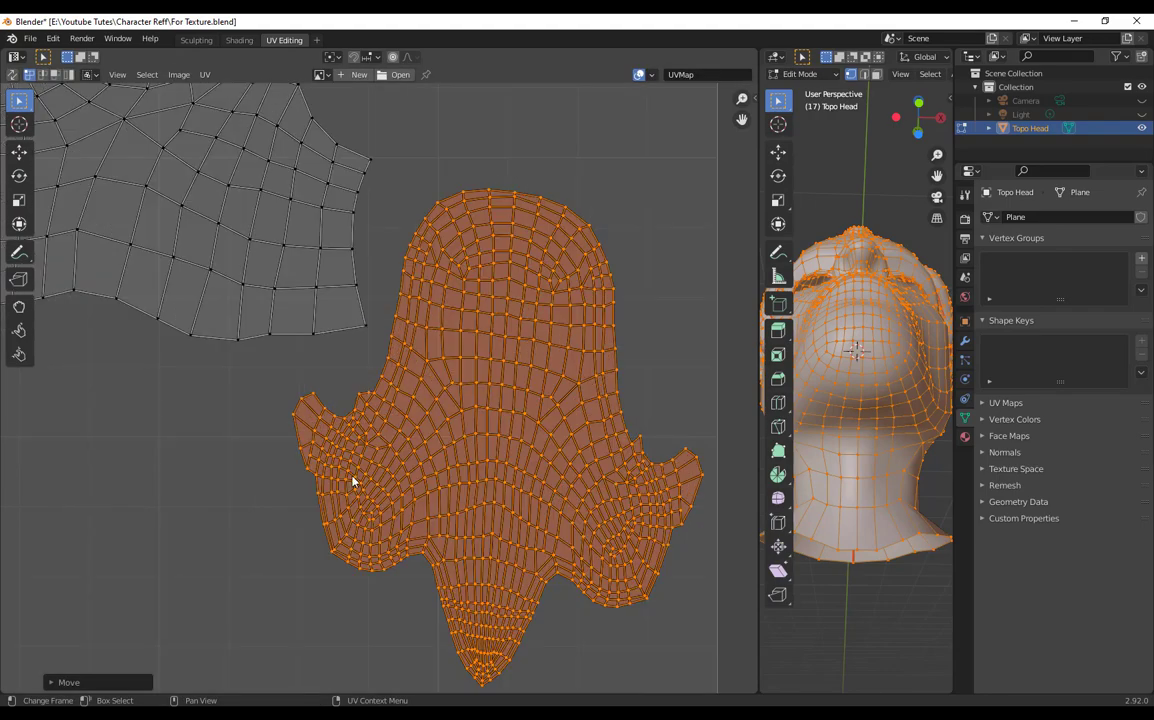
scroll(400, 470, down, 10)
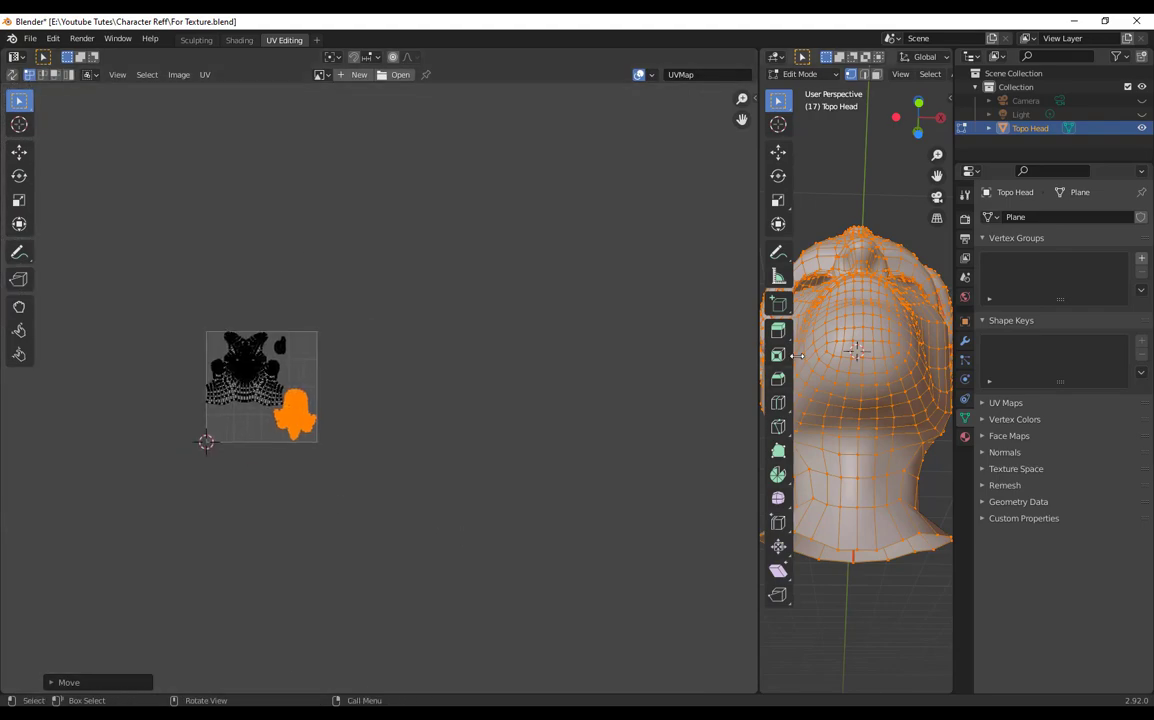
Step: Widen the 3D viewport at the UV editor's expense, keeping the whole UV square and the head's face in view
drag(759, 365, 242, 368)
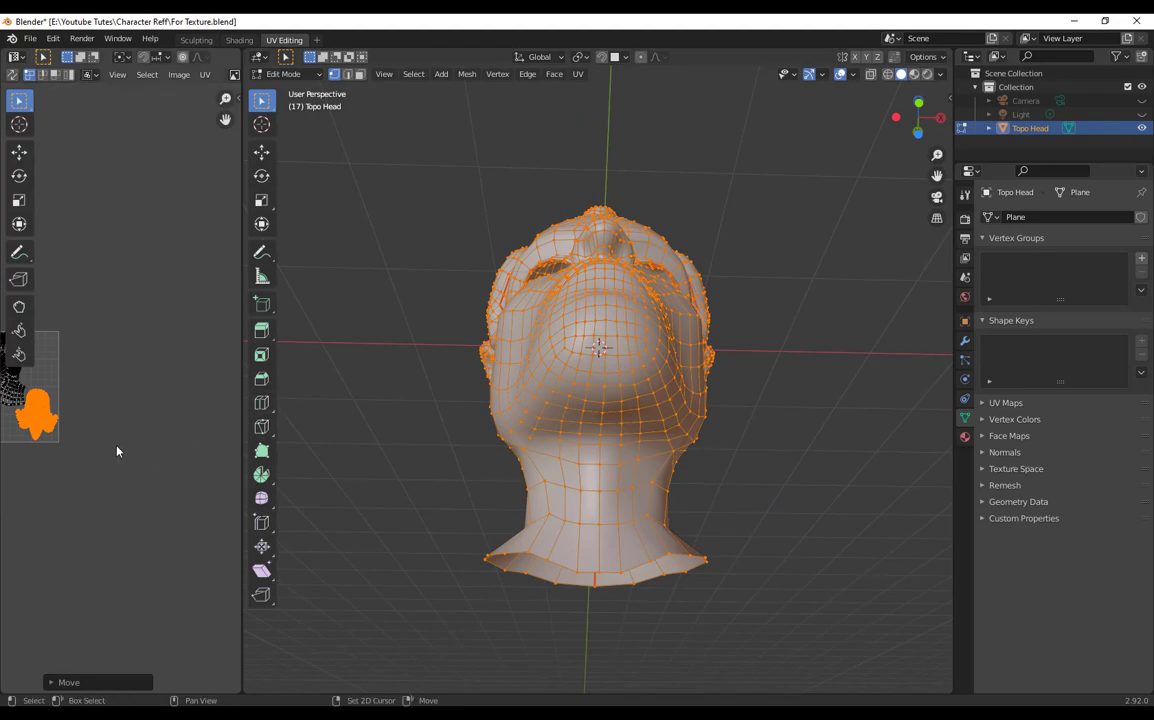
scroll(173, 500, up, 2)
shift+middle_drag(173, 500, 116, 481)
middle_drag(675, 433, 662, 550)
scroll(661, 569, up, 1)
middle_drag(662, 550, 615, 409)
scroll(668, 525, up, 2)
scroll(672, 518, down, 4)
scroll(674, 524, up, 2)
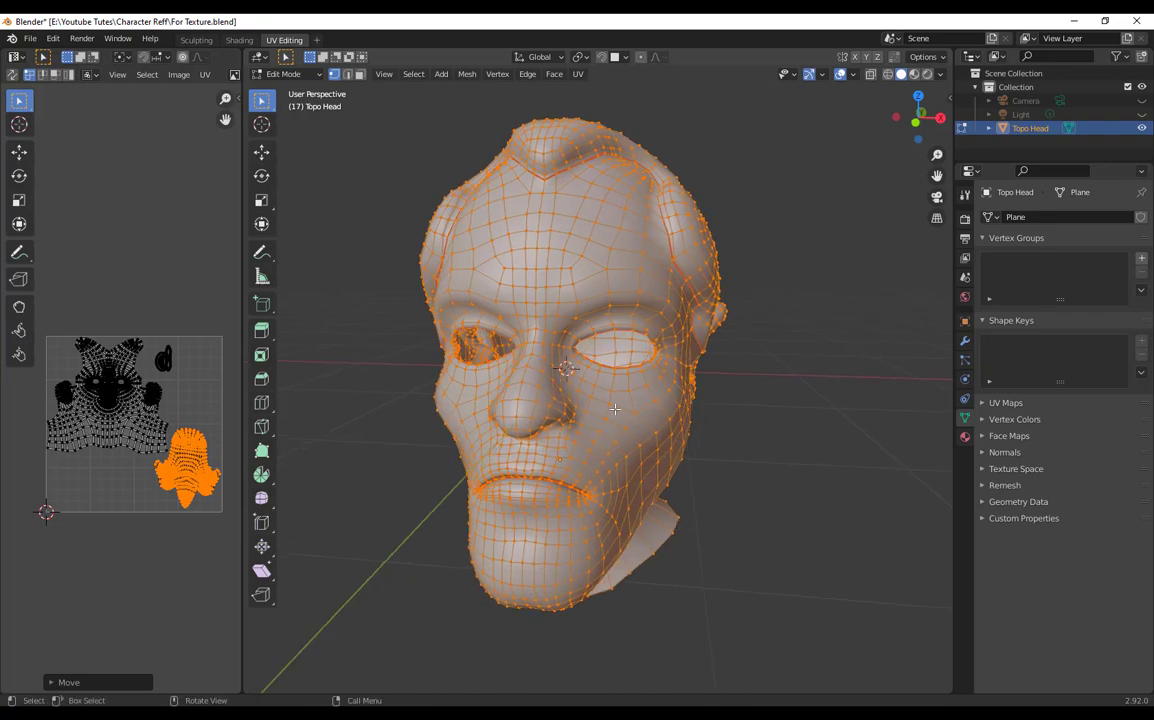
middle_drag(663, 499, 621, 440)
Step: Return the head to Object Mode, set its origin to geometry, and check the origin's placement from the front
key(Tab)
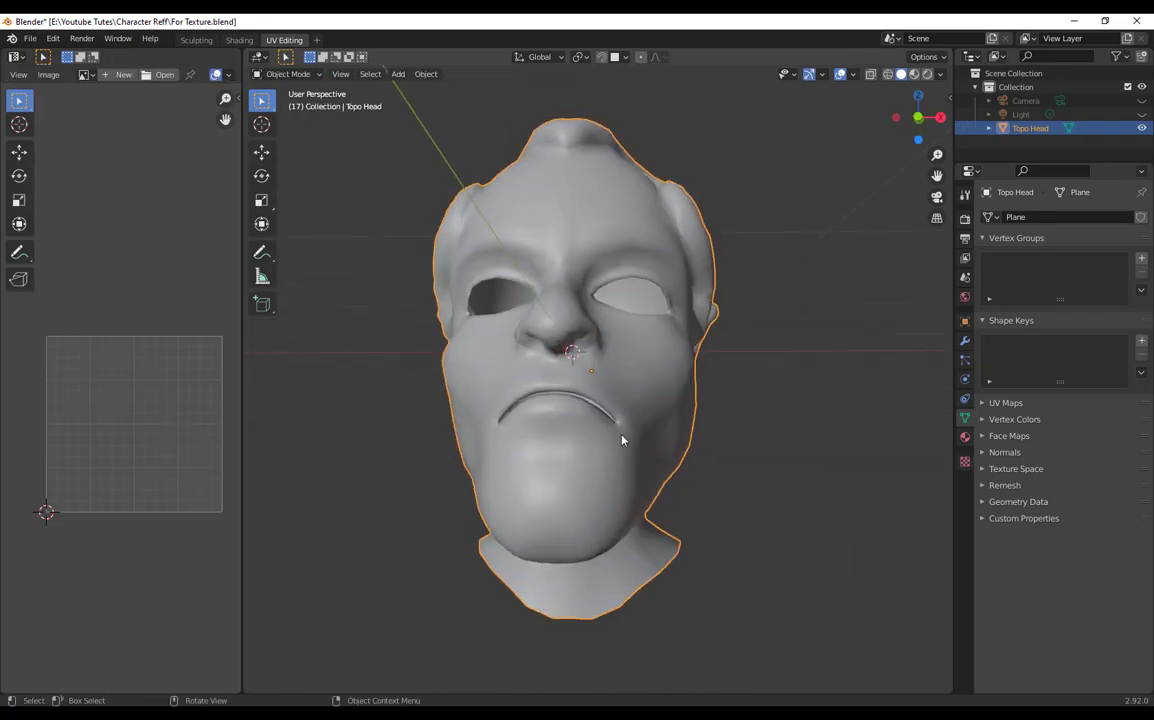
middle_drag(616, 396, 622, 471)
key(KP_1)
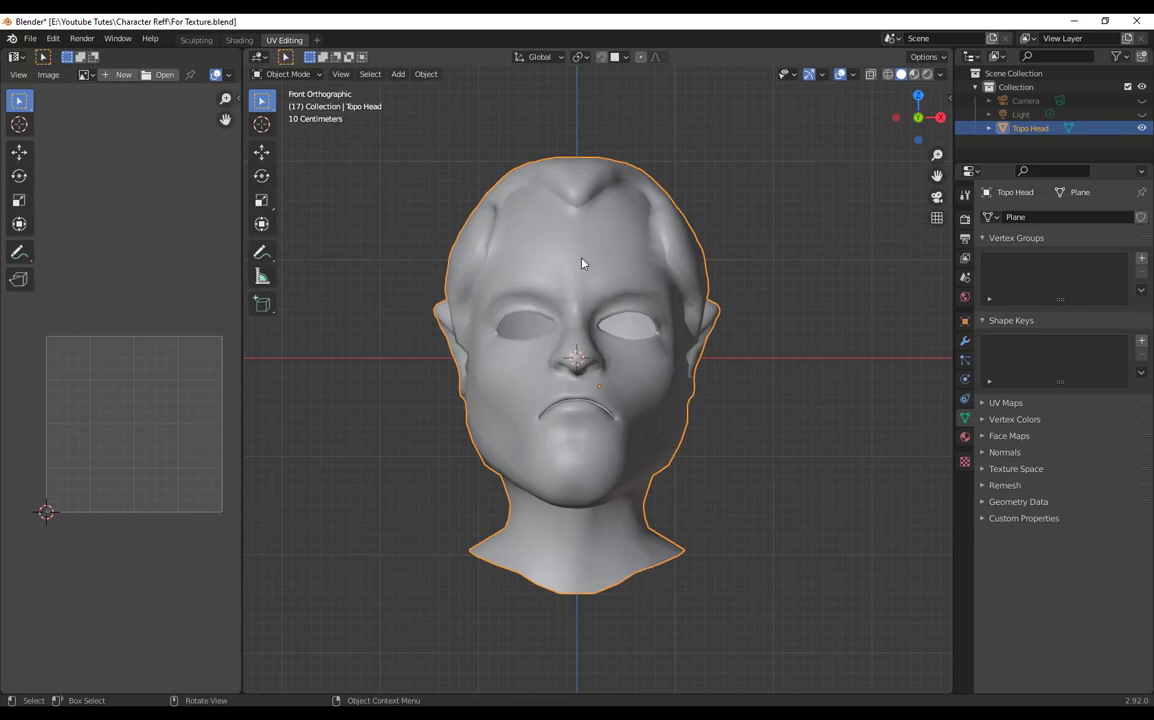
middle_drag(645, 513, 441, 313)
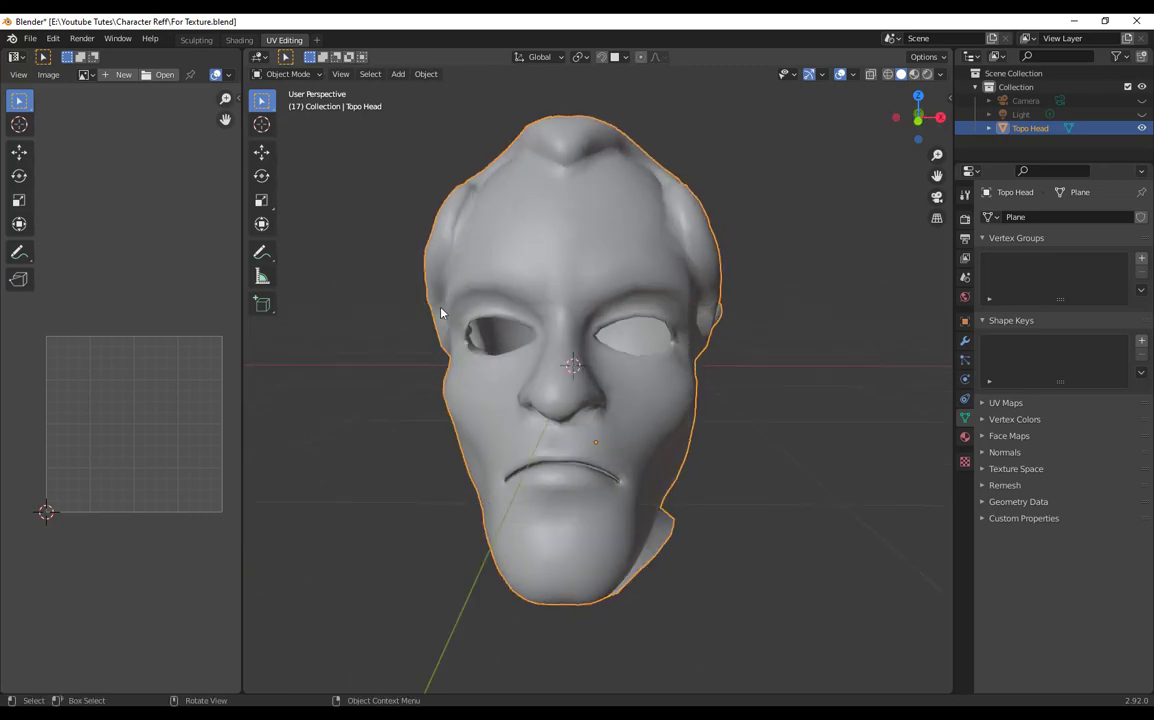
click(426, 75)
mouse_move(431, 104)
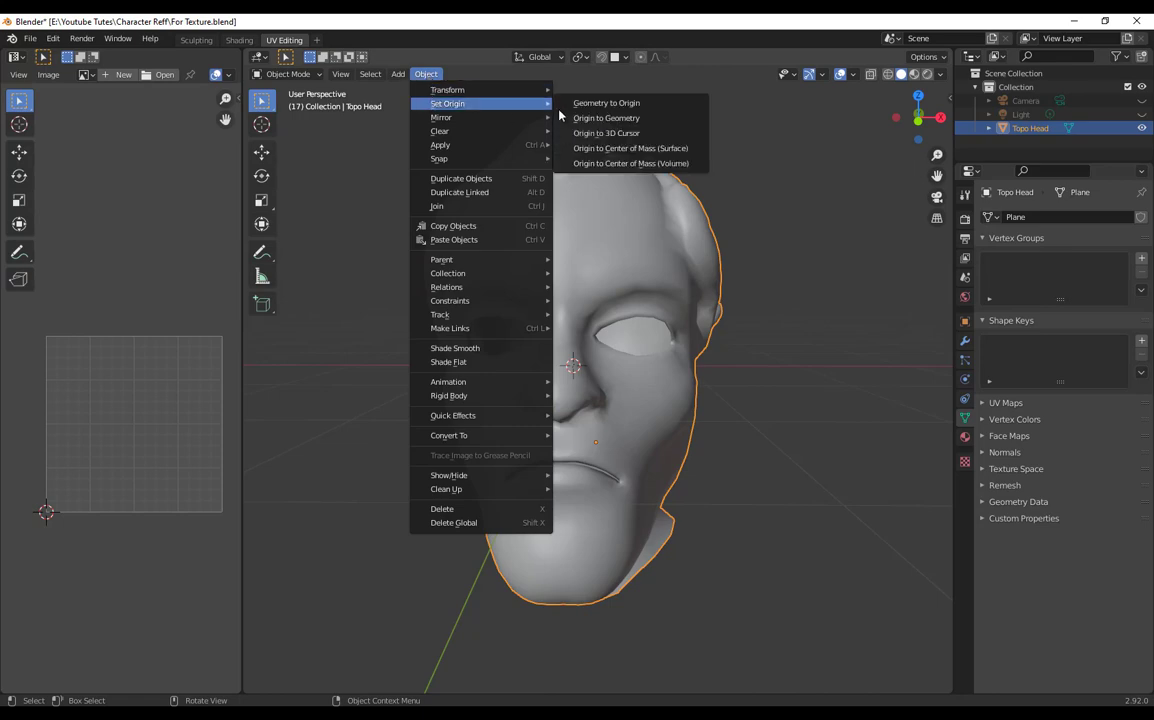
click(657, 118)
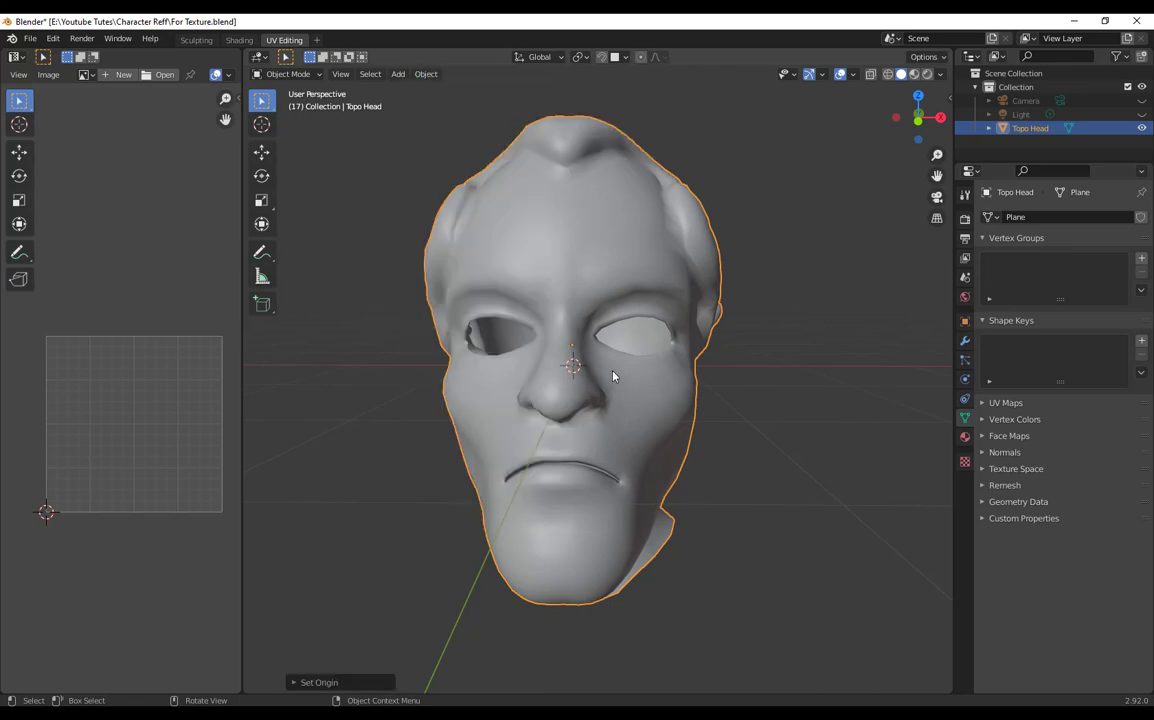
middle_drag(610, 376, 654, 392)
key(KP_1)
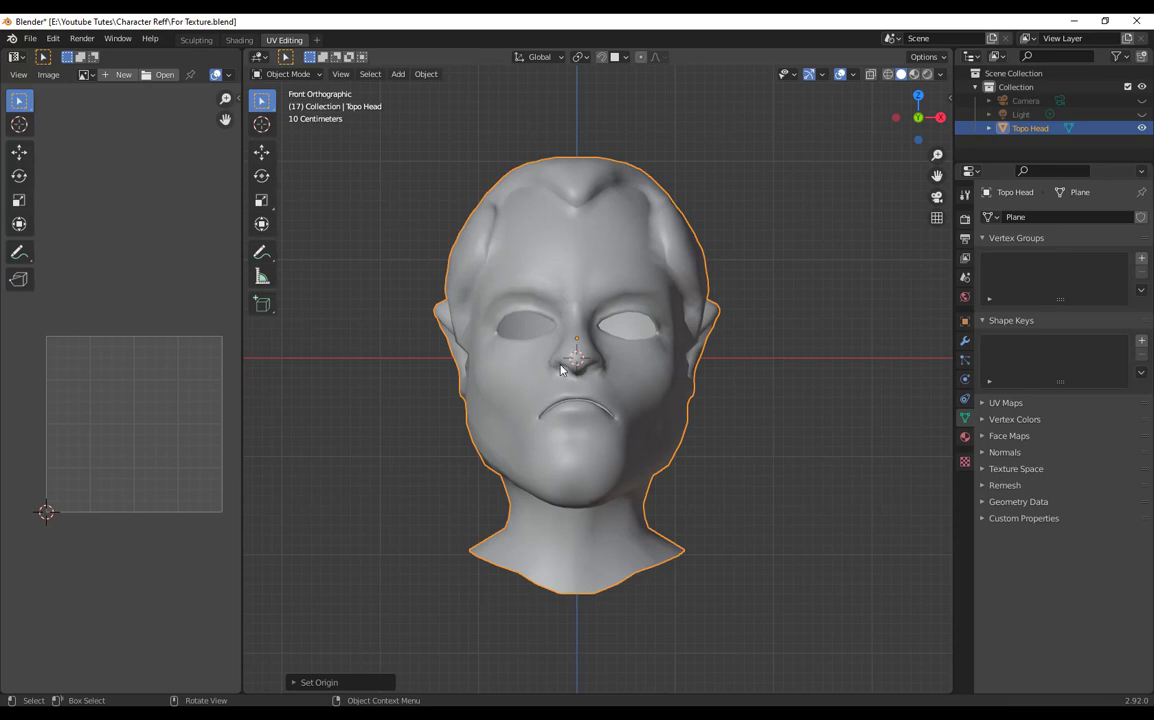
middle_drag(745, 410, 800, 440)
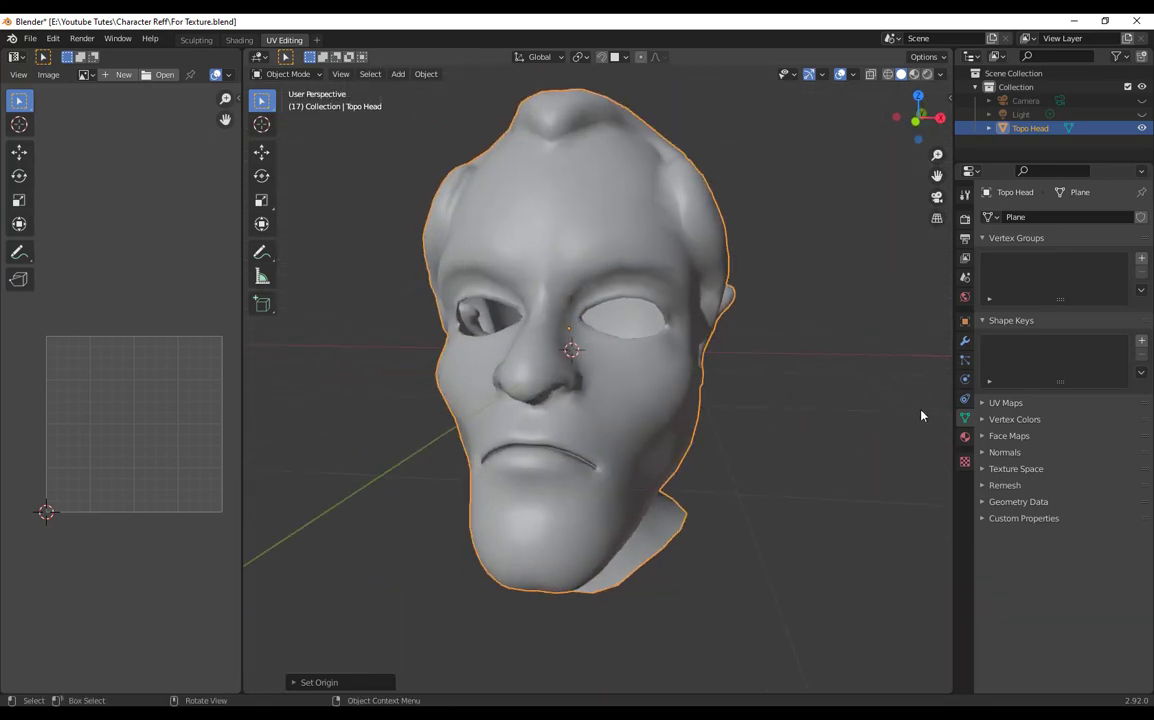
Step: Add a Subdivision Surface modifier to the head, raise its viewport level by one, and deselect the head
click(965, 340)
click(1043, 218)
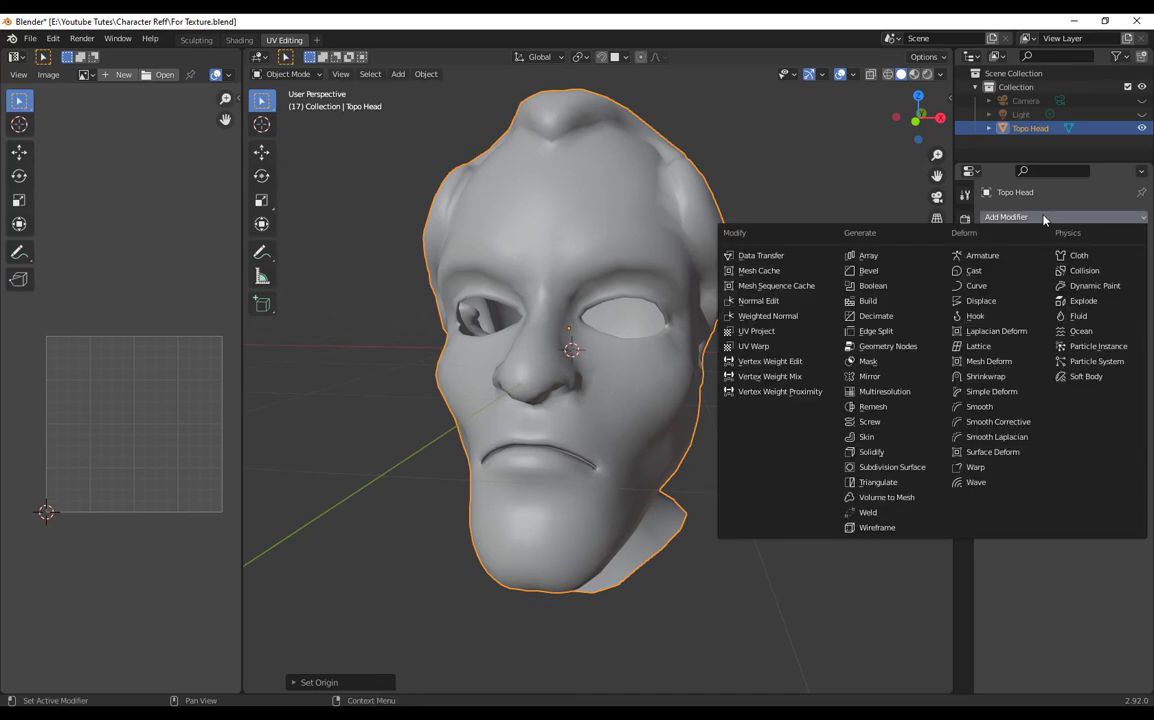
click(906, 470)
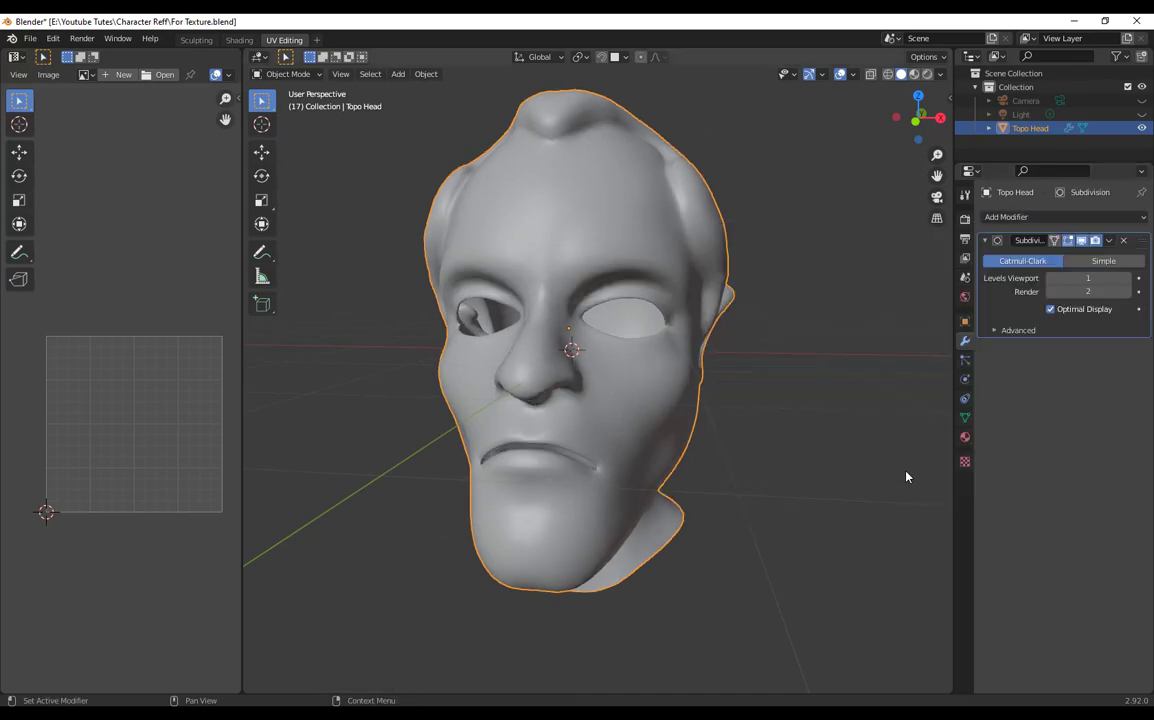
click(1129, 281)
middle_drag(682, 506, 770, 480)
click(779, 502)
Step: Show the active tool settings, switch the head to Texture Paint mode, and widen the 3D viewport further
click(965, 194)
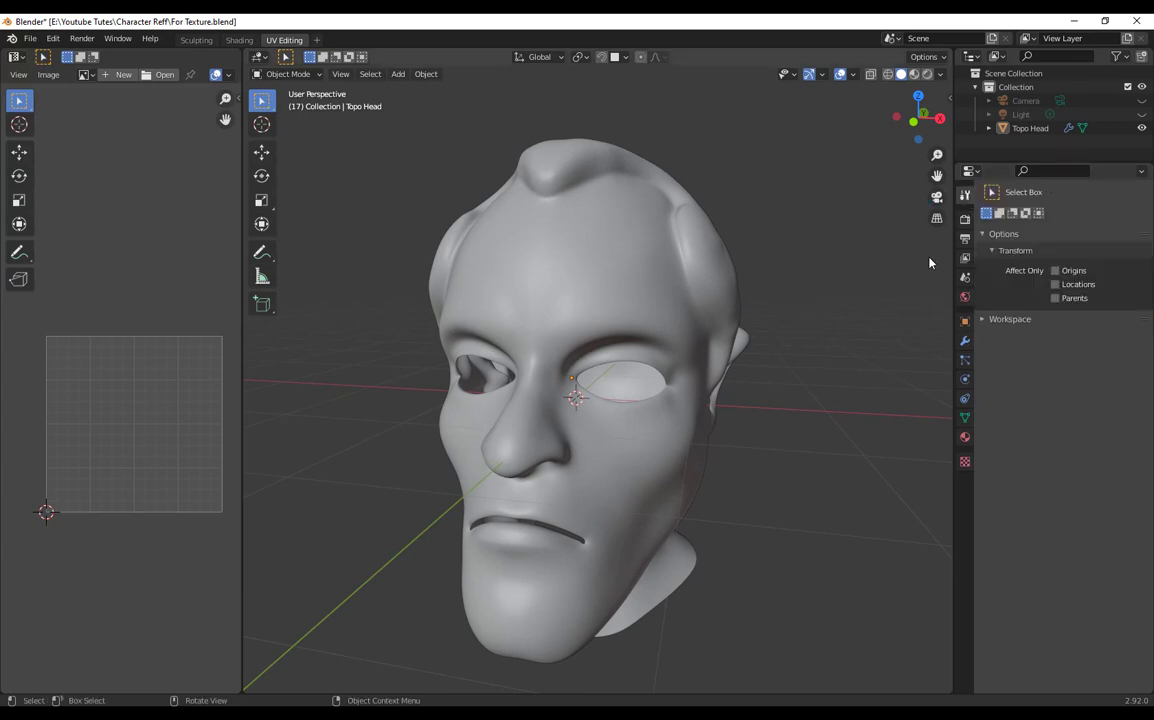
middle_drag(796, 417, 623, 428)
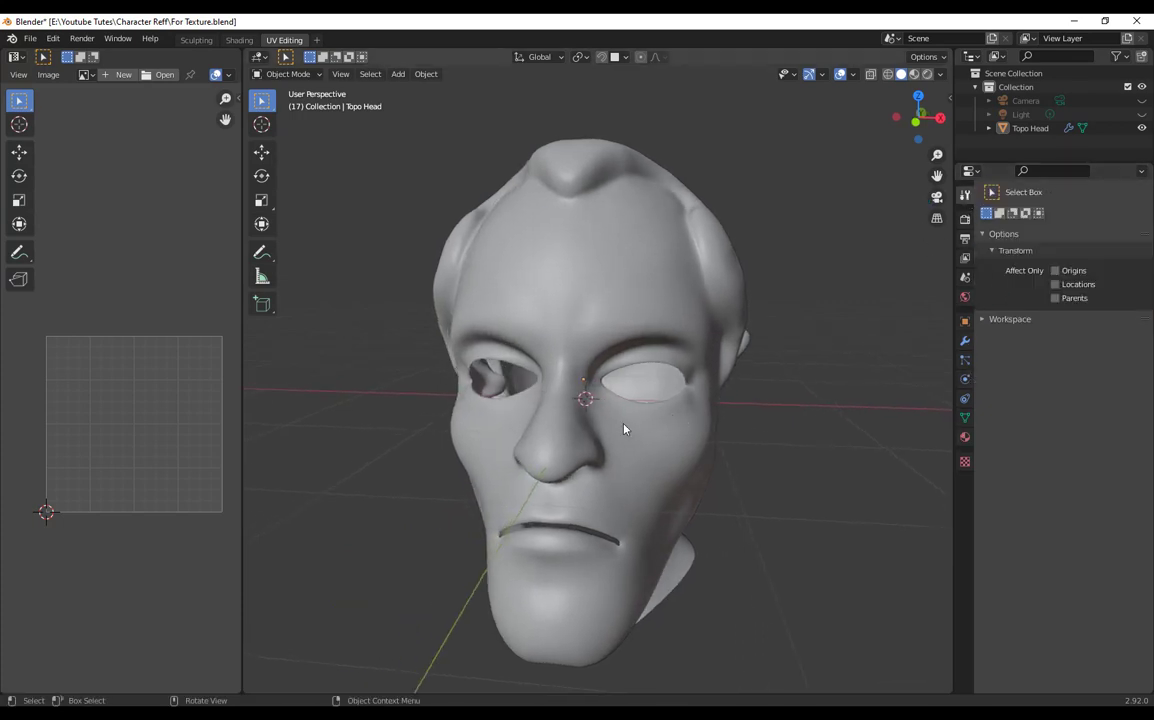
click(623, 428)
click(287, 74)
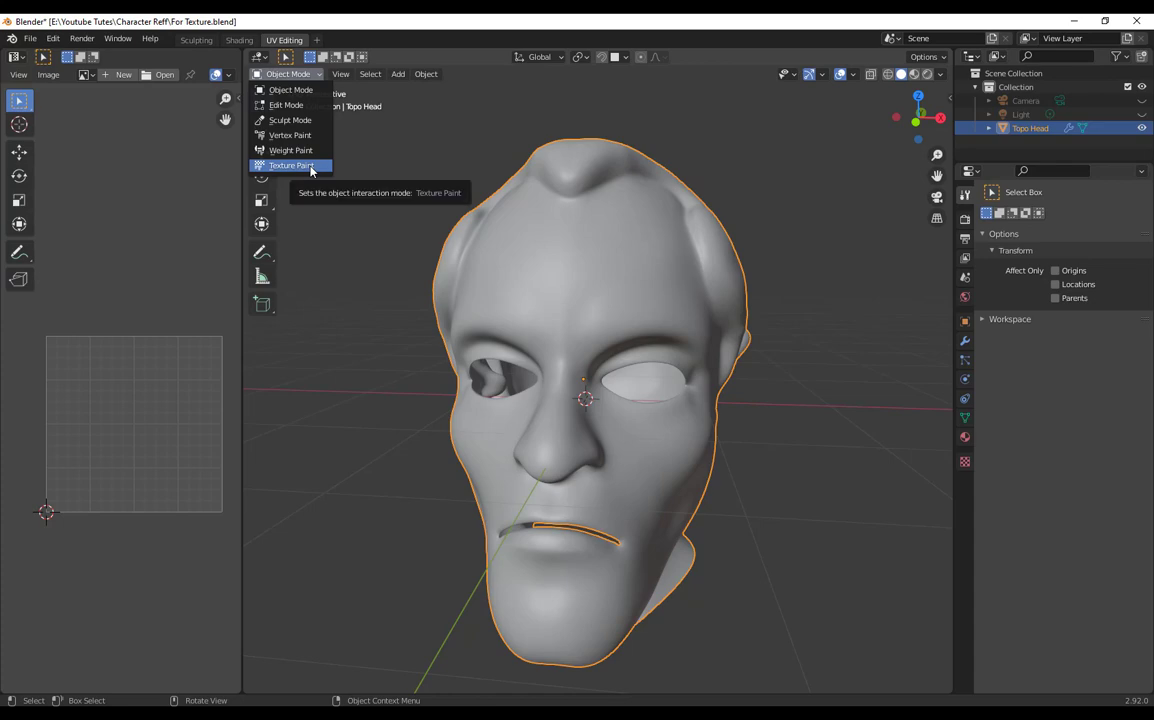
click(311, 167)
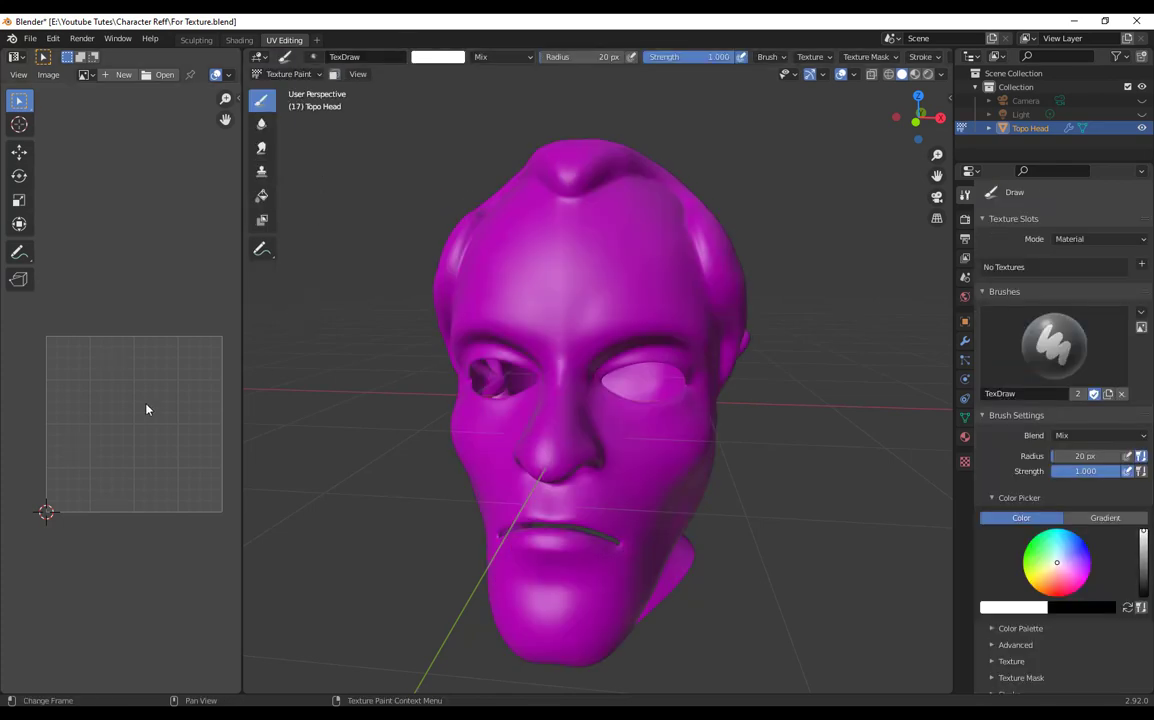
middle_drag(388, 431, 276, 464)
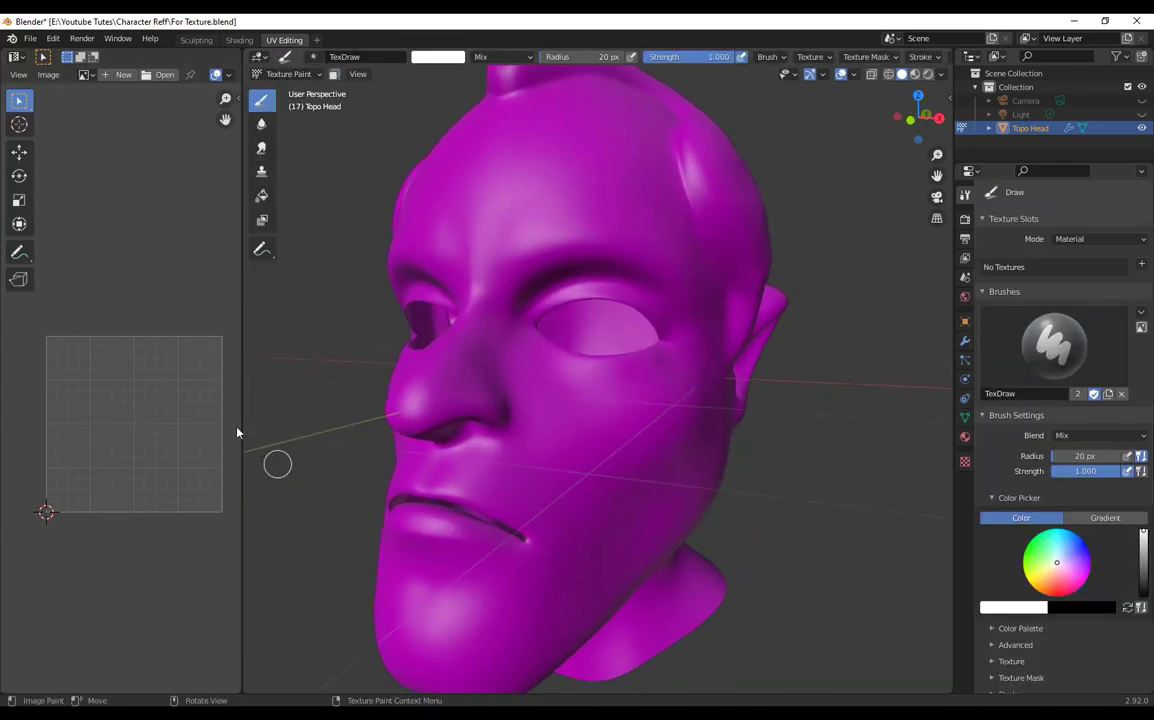
drag(242, 407, 140, 423)
middle_drag(722, 474, 842, 459)
scroll(748, 482, down, 3)
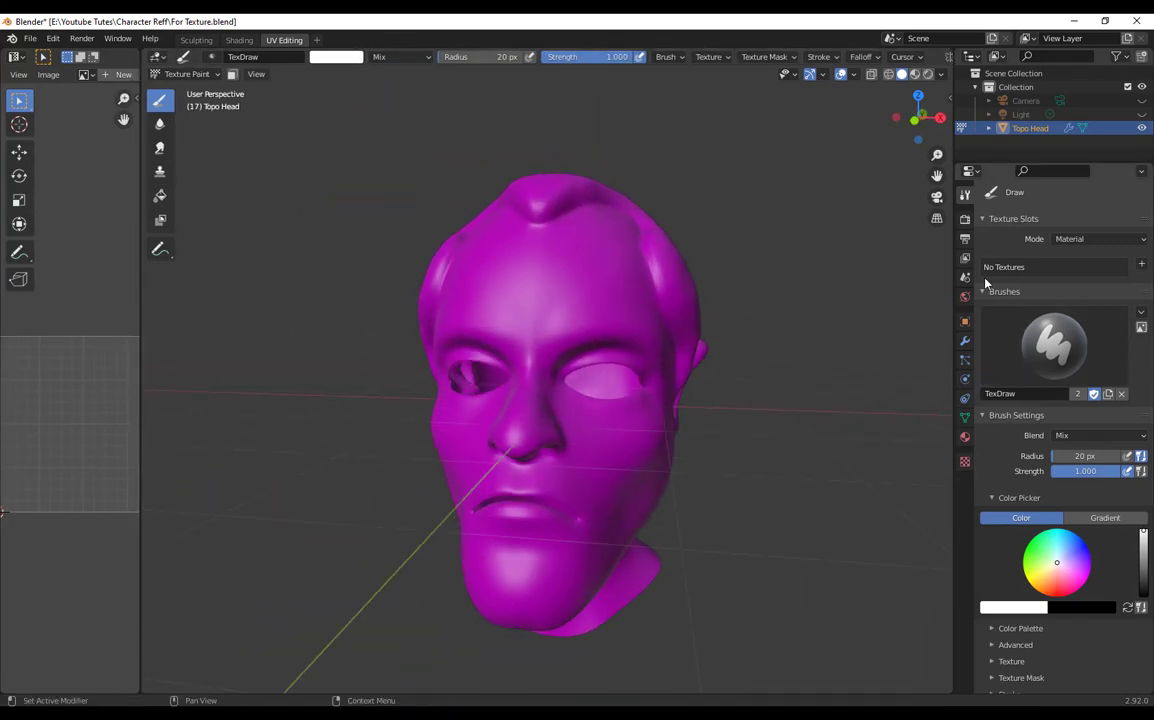
Step: Add a white Base Color texture paint slot to the head's material, 2048 px wide and 2048 px high
click(1142, 266)
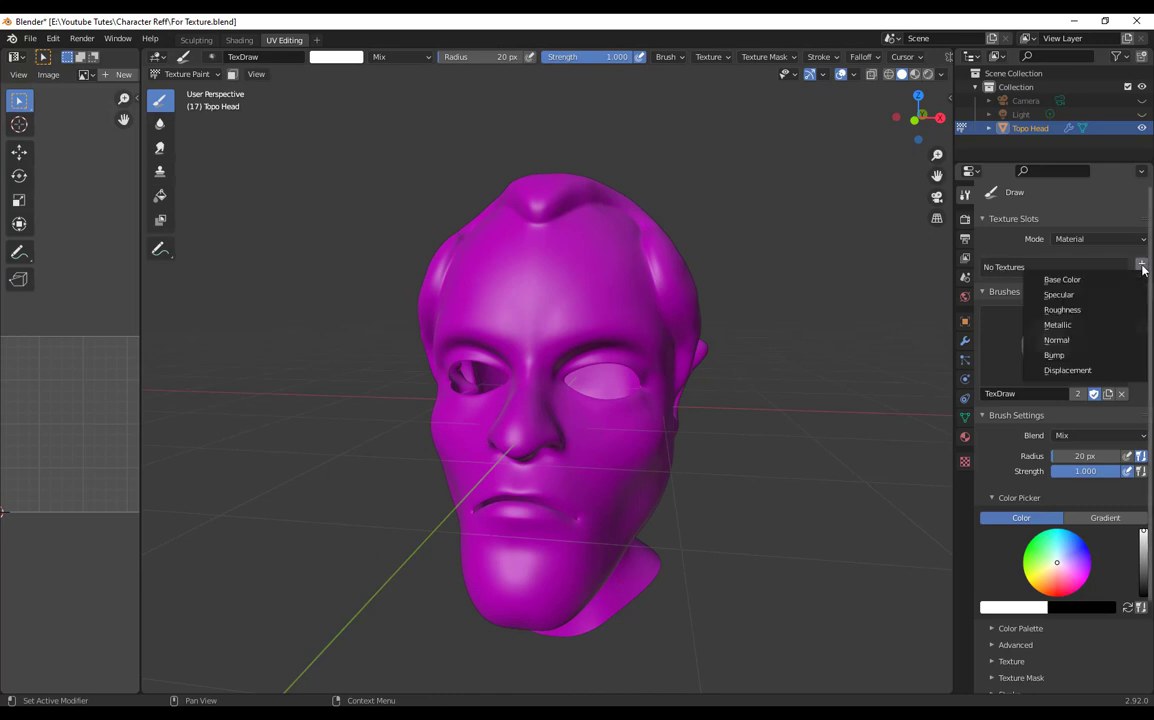
click(1074, 279)
click(1051, 356)
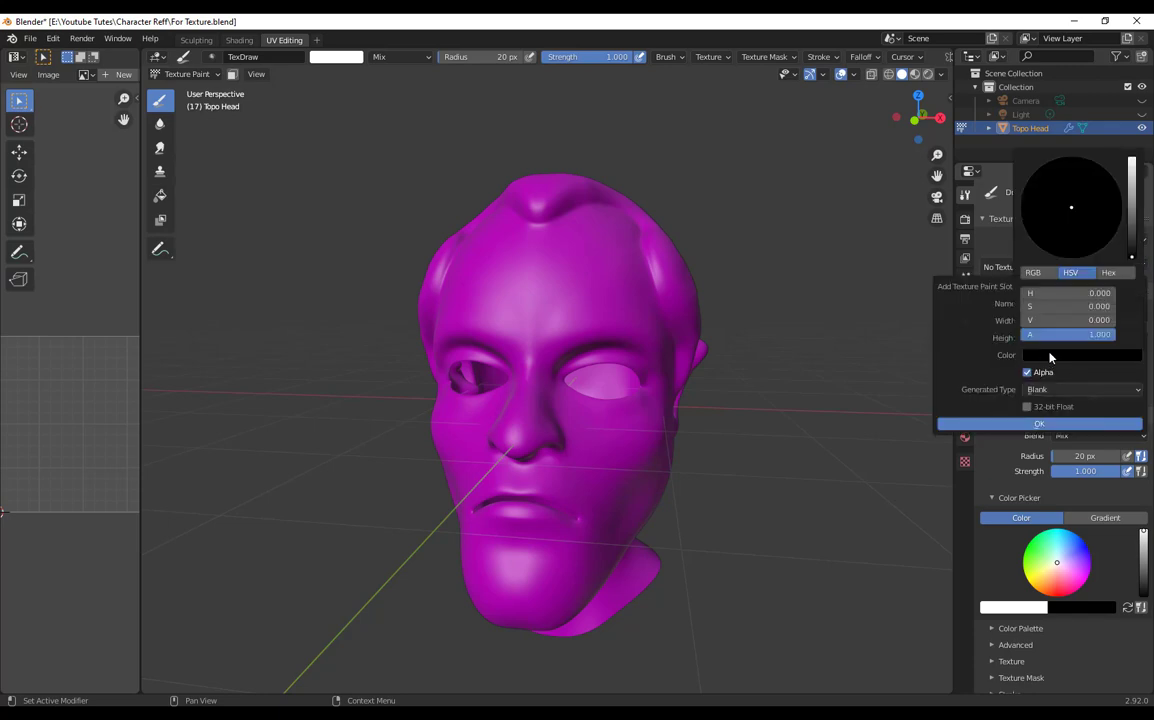
drag(1128, 213, 1131, 158)
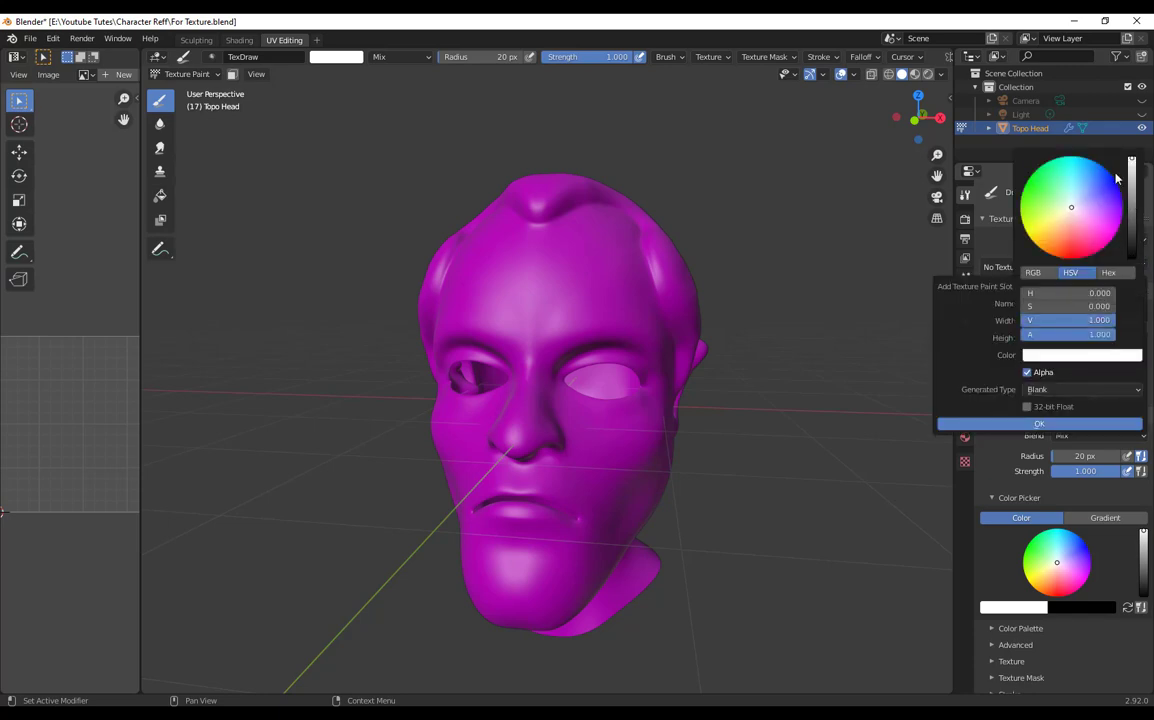
click(1078, 320)
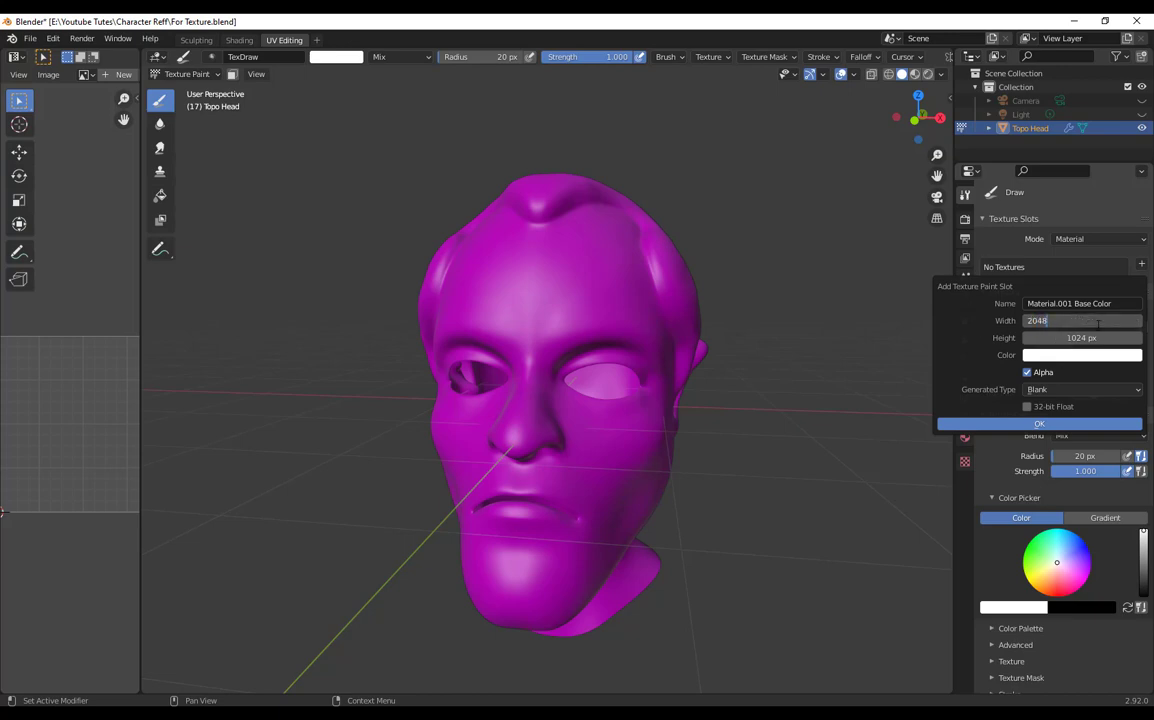
key(Return)
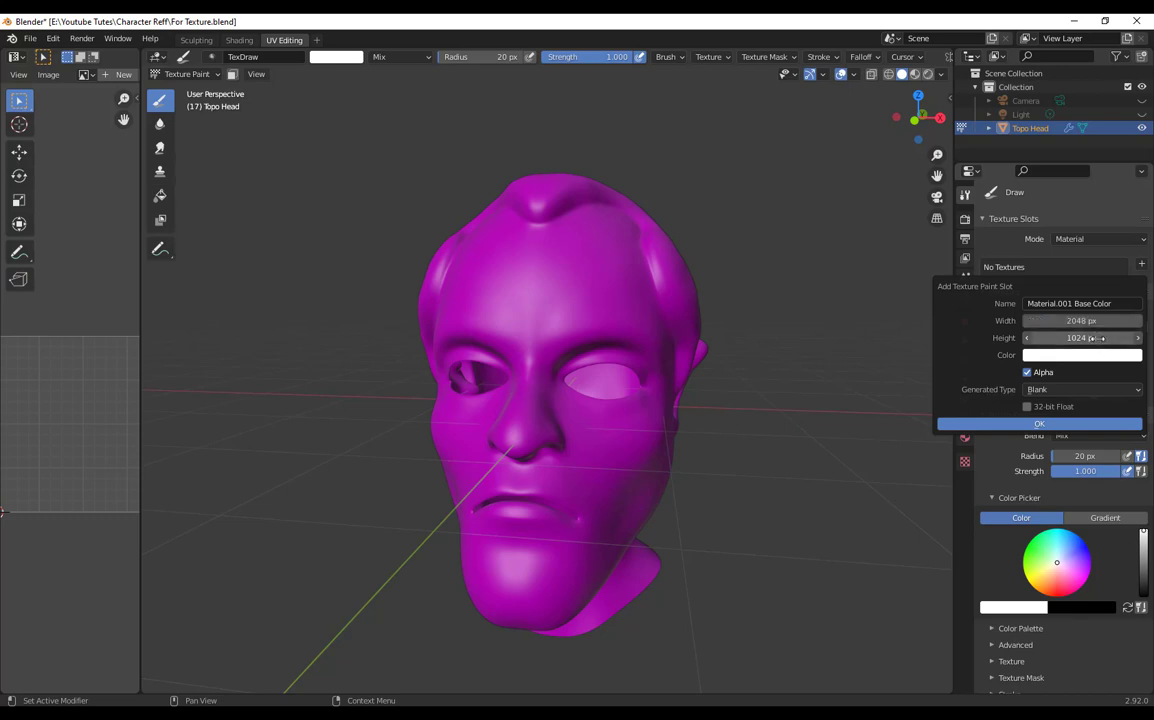
click(1104, 337)
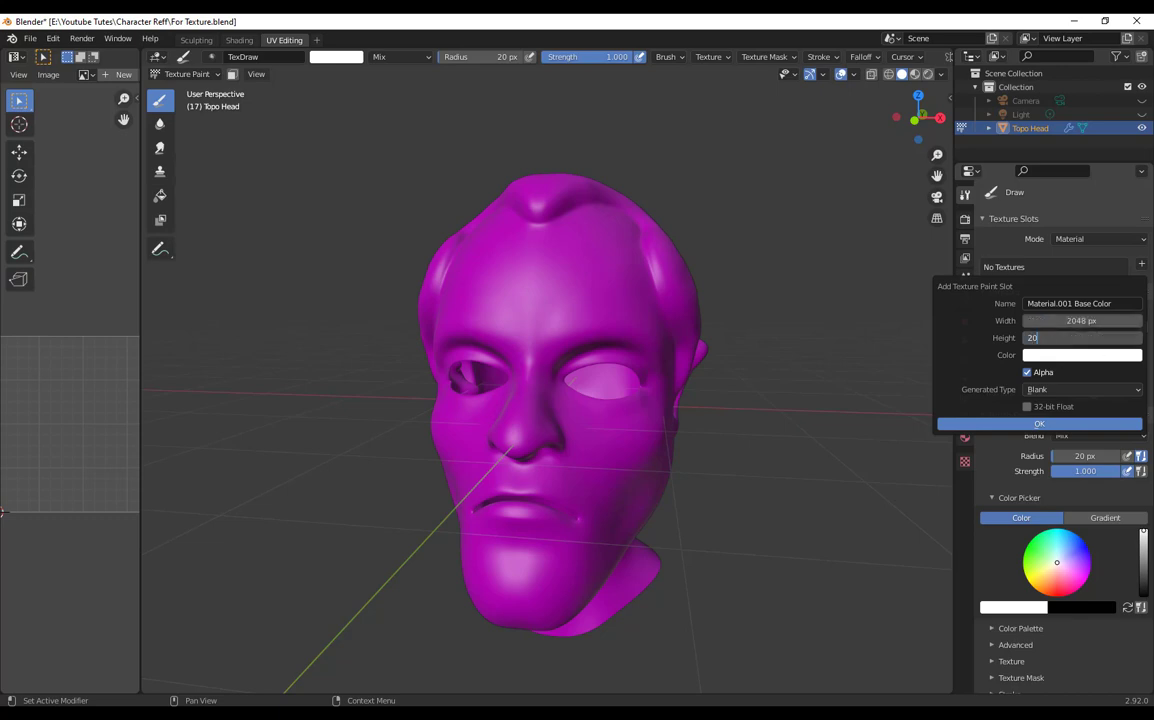
key(Return)
click(1038, 428)
Step: Bring the whole face into view and turn on X mirror symmetry for texture painting
middle_drag(780, 400, 718, 383)
scroll(702, 433, up, 4)
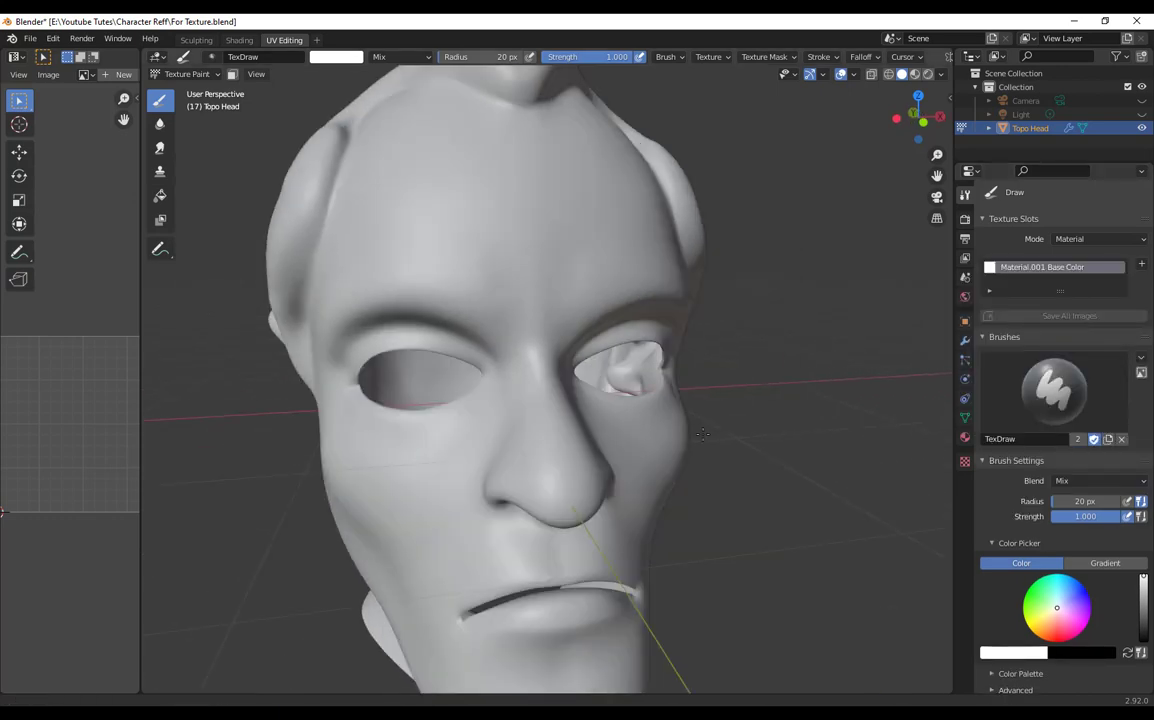
scroll(682, 428, down, 2)
middle_drag(703, 434, 747, 469)
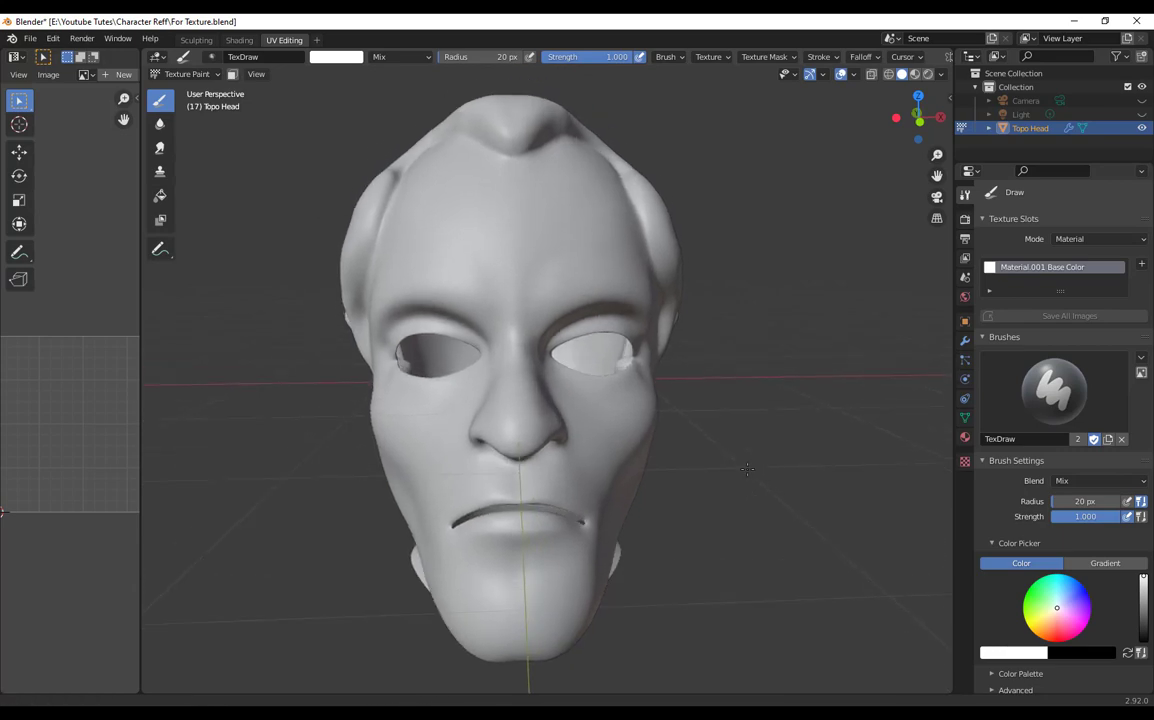
scroll(1075, 575, down, 3)
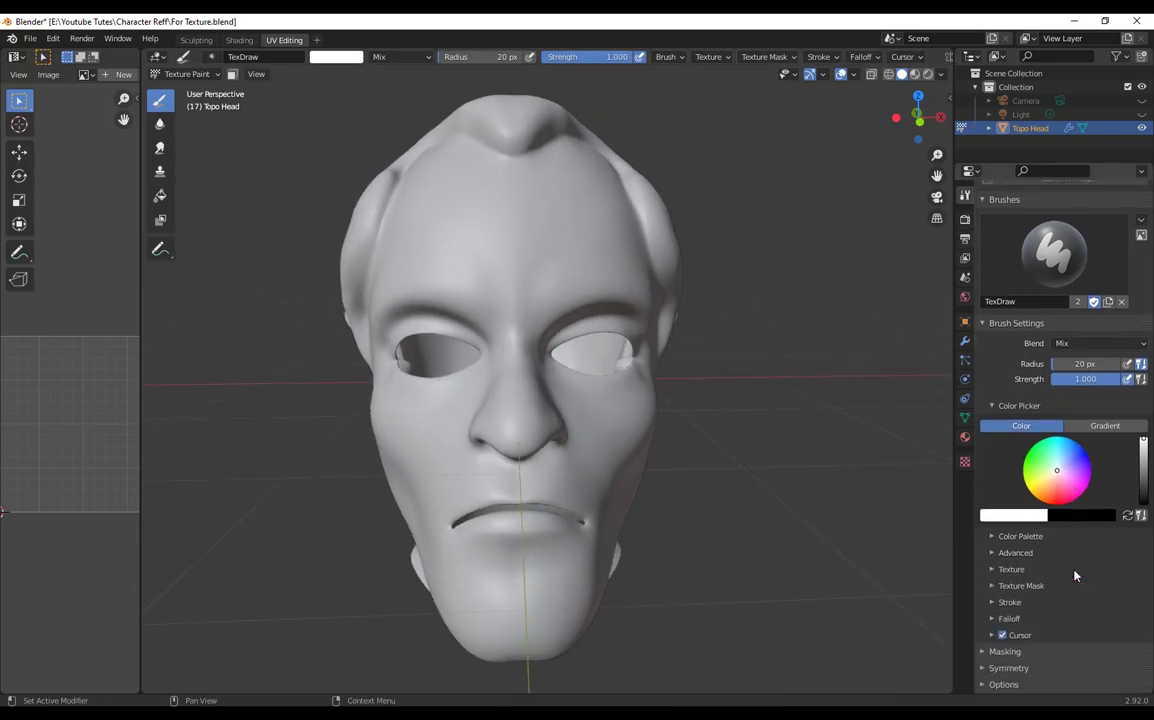
scroll(1068, 600, down, 1)
click(1005, 653)
scroll(1090, 637, down, 1)
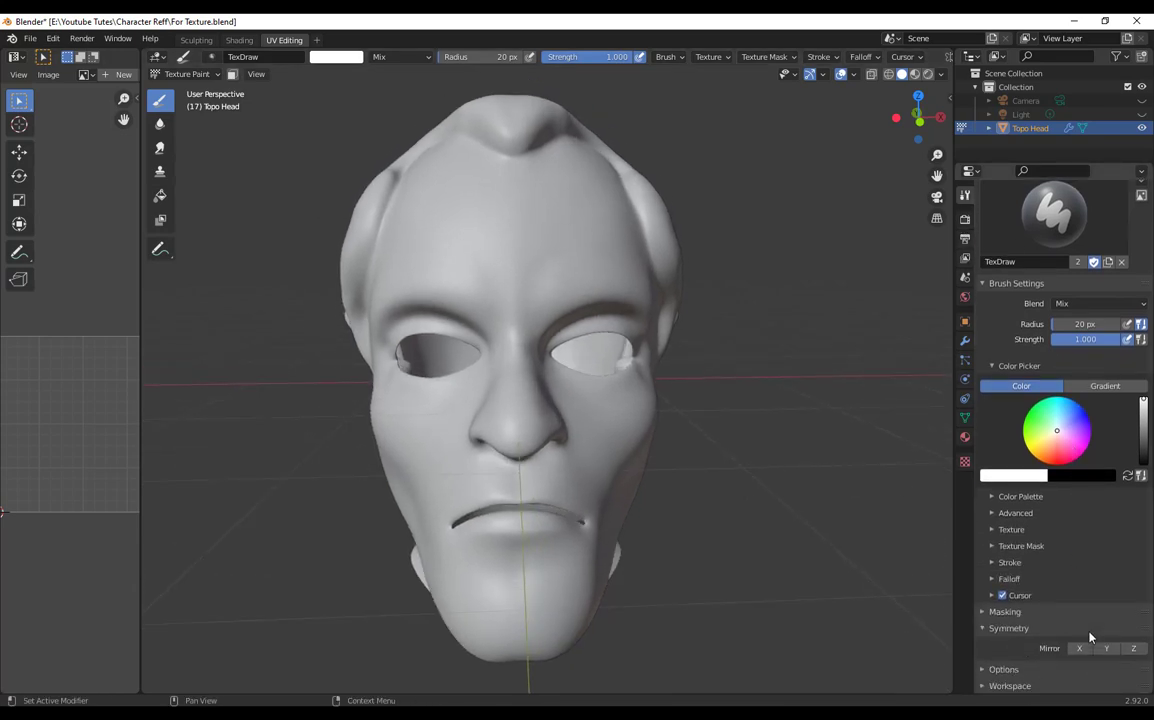
click(1079, 649)
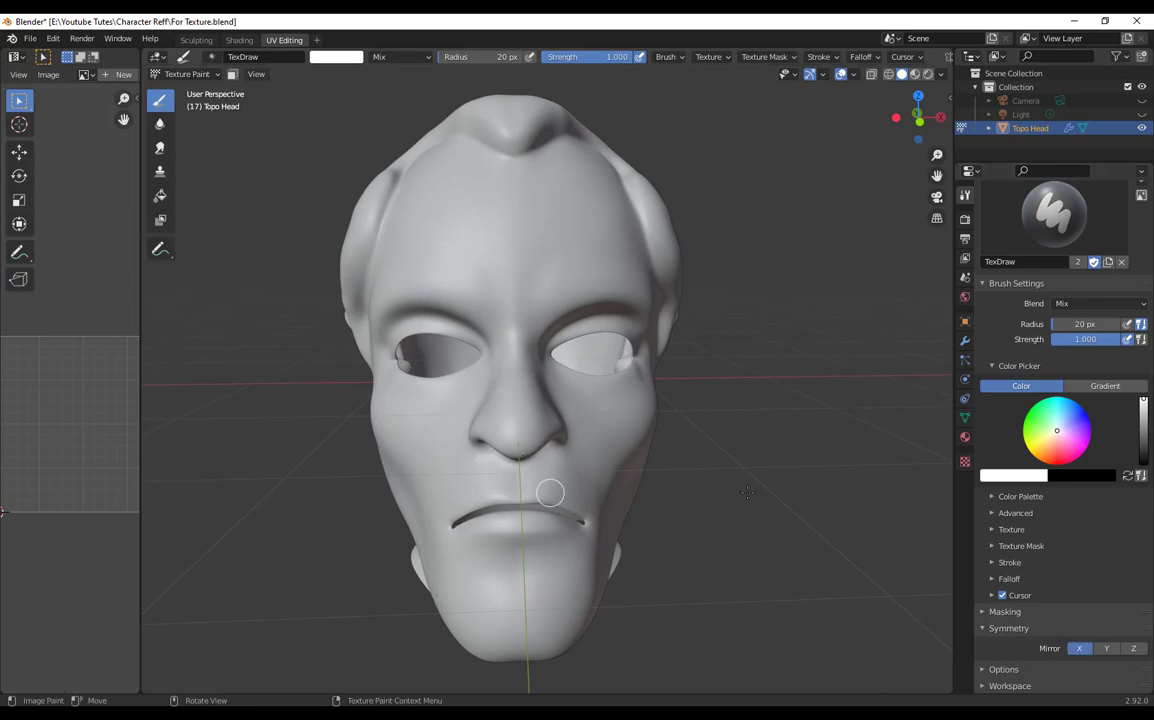
Step: Set the brush color to light red, test a scribbled stroke on the forehead, and undo the stroke
click(1056, 453)
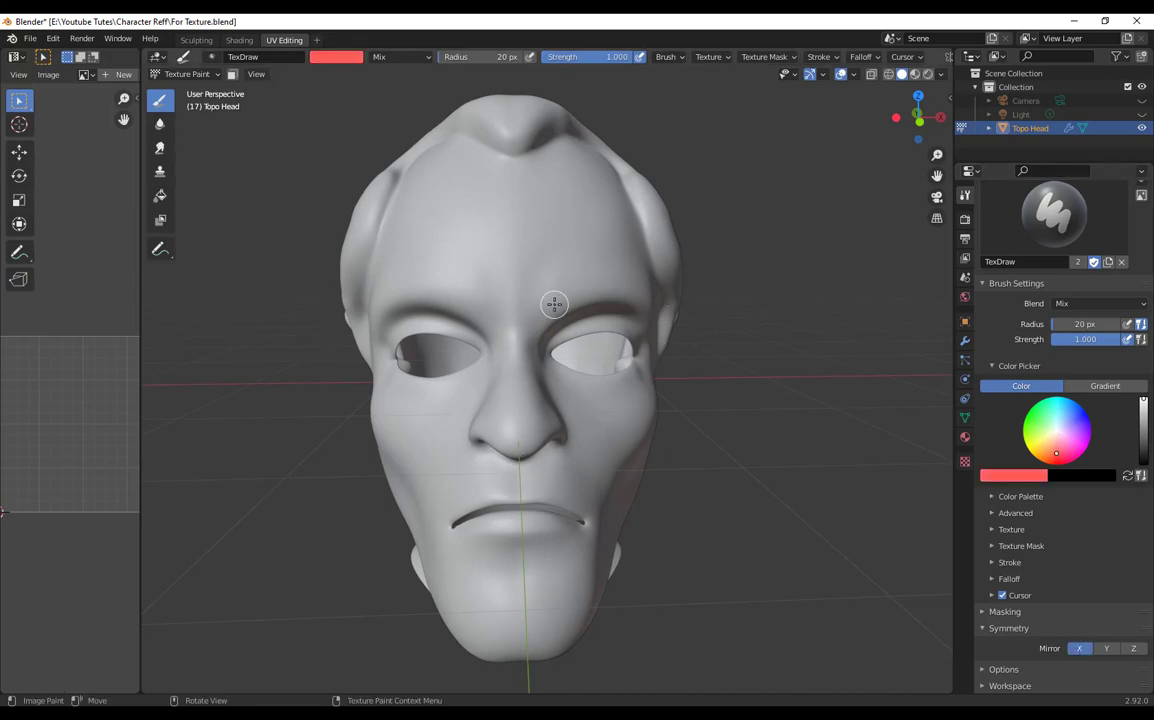
mouse_move(543, 234)
mouse_down()
mouse_move(549, 205)
mouse_move(564, 252)
mouse_move(603, 249)
mouse_up()
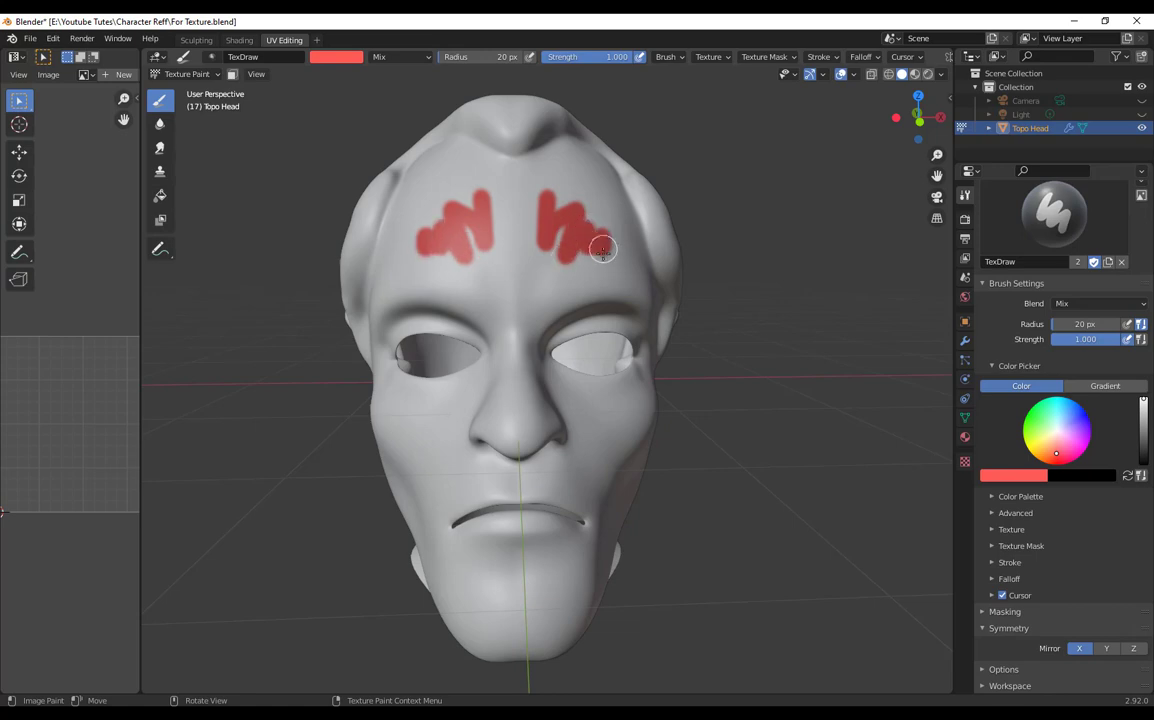
key(ctrl+z)
mouse_move(824, 407)
middle_down()
mouse_move(809, 489)
mouse_move(729, 510)
mouse_move(721, 544)
mouse_move(775, 520)
middle_up()
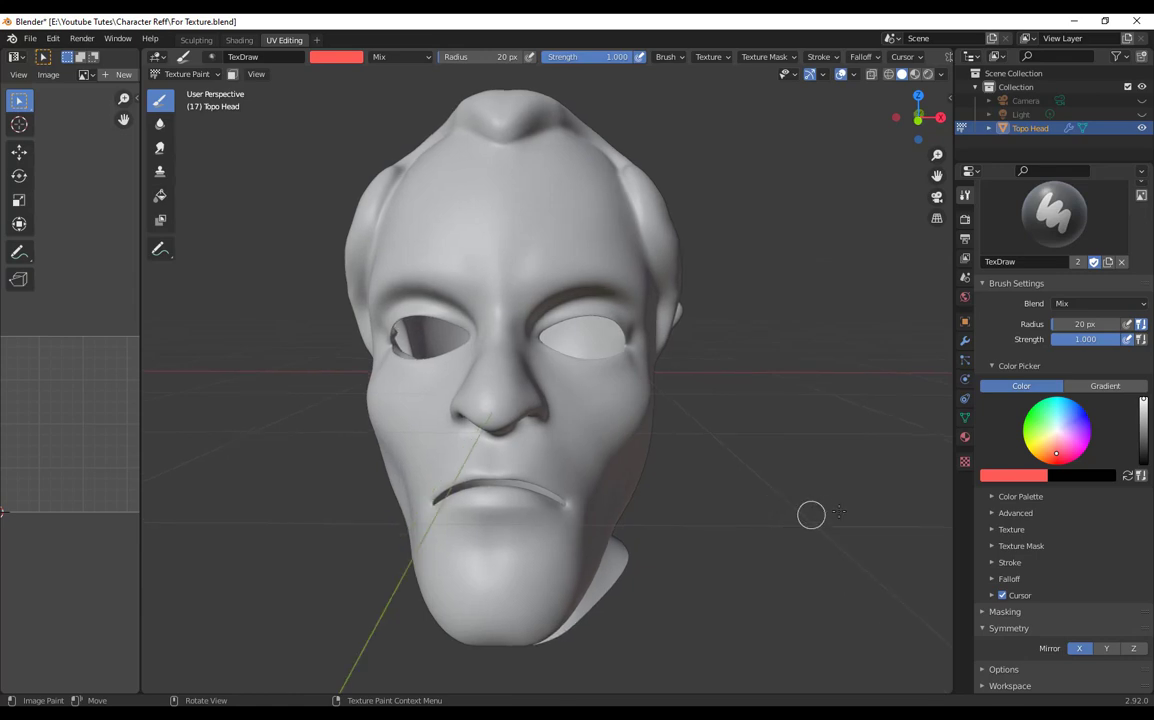
middle_drag(820, 480, 417, 247)
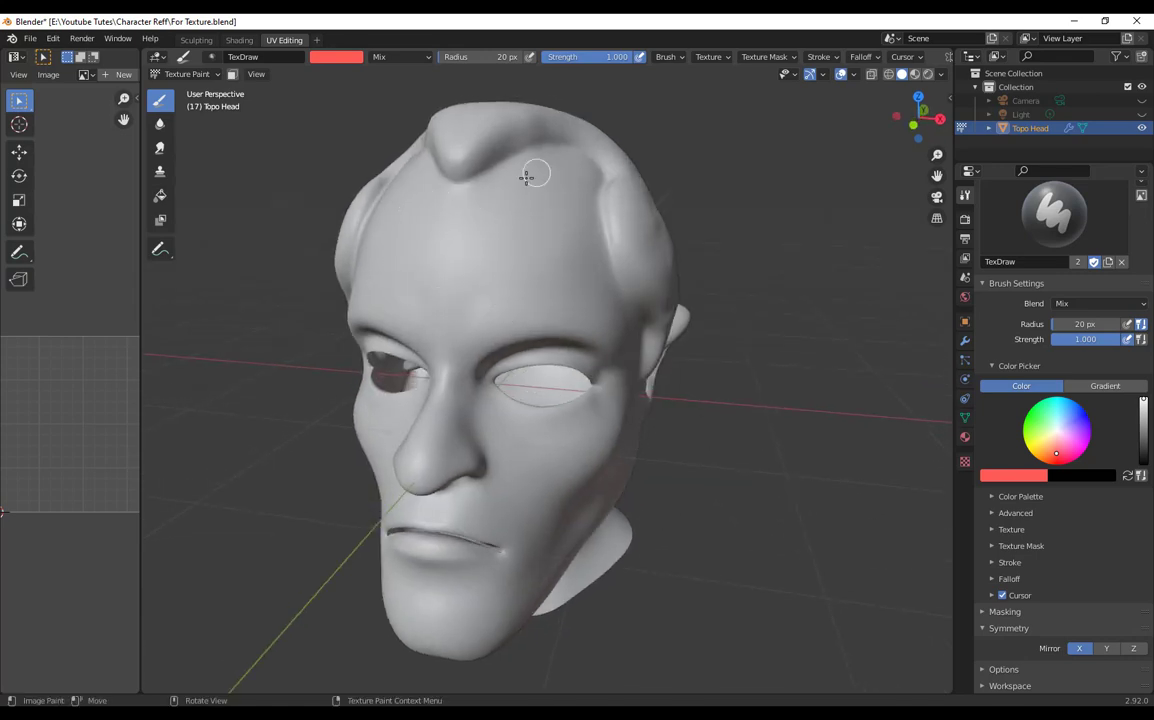
middle_drag(614, 491, 412, 425)
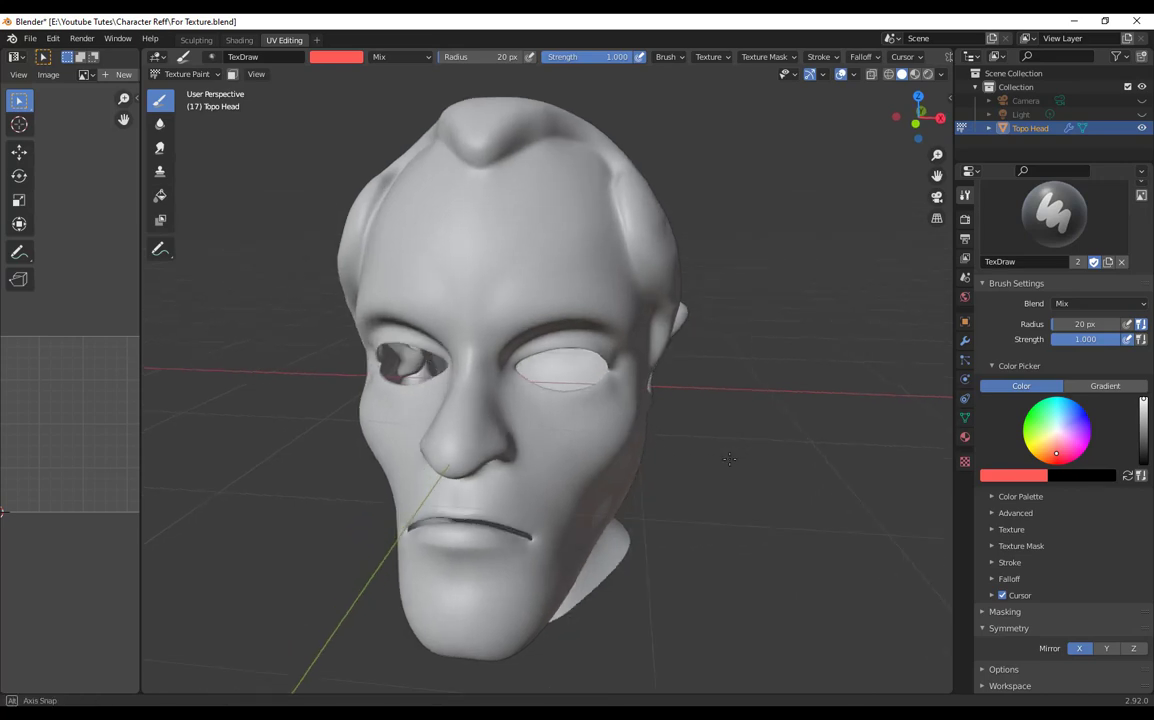
Step: Widen the image editor to show the whole UV square and return the head to Object Mode
drag(140, 398, 393, 398)
mouse_move(593, 427)
middle_down()
mouse_move(572, 459)
mouse_move(605, 440)
middle_up()
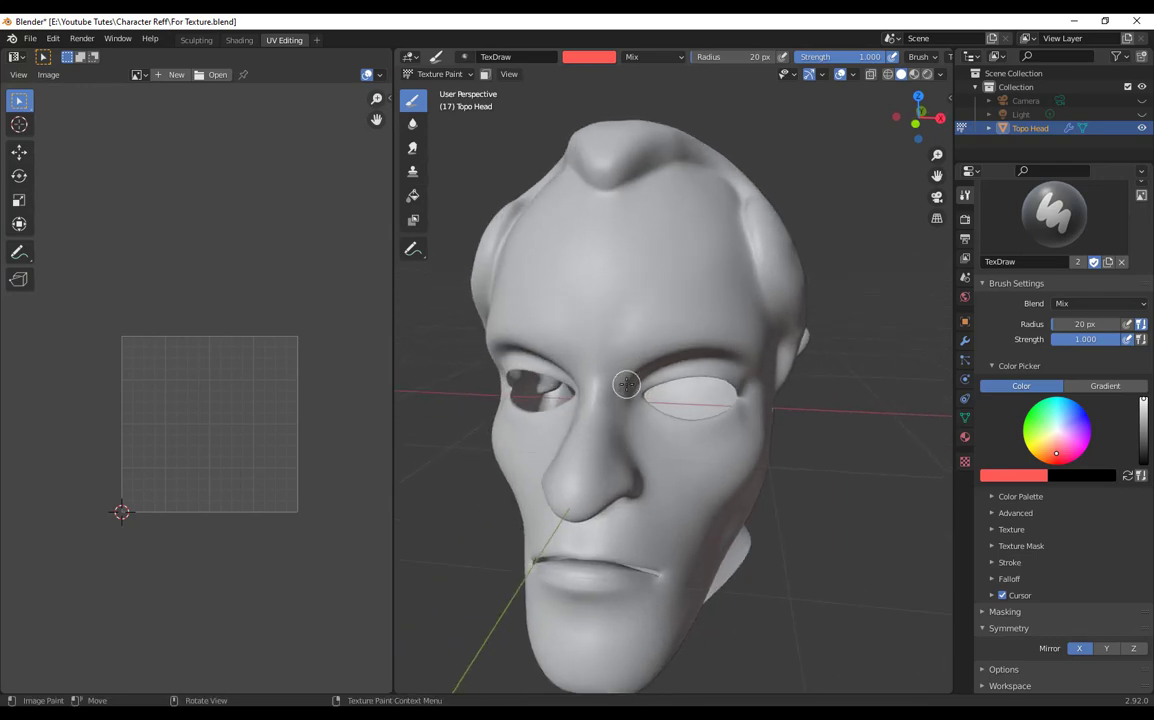
click(457, 78)
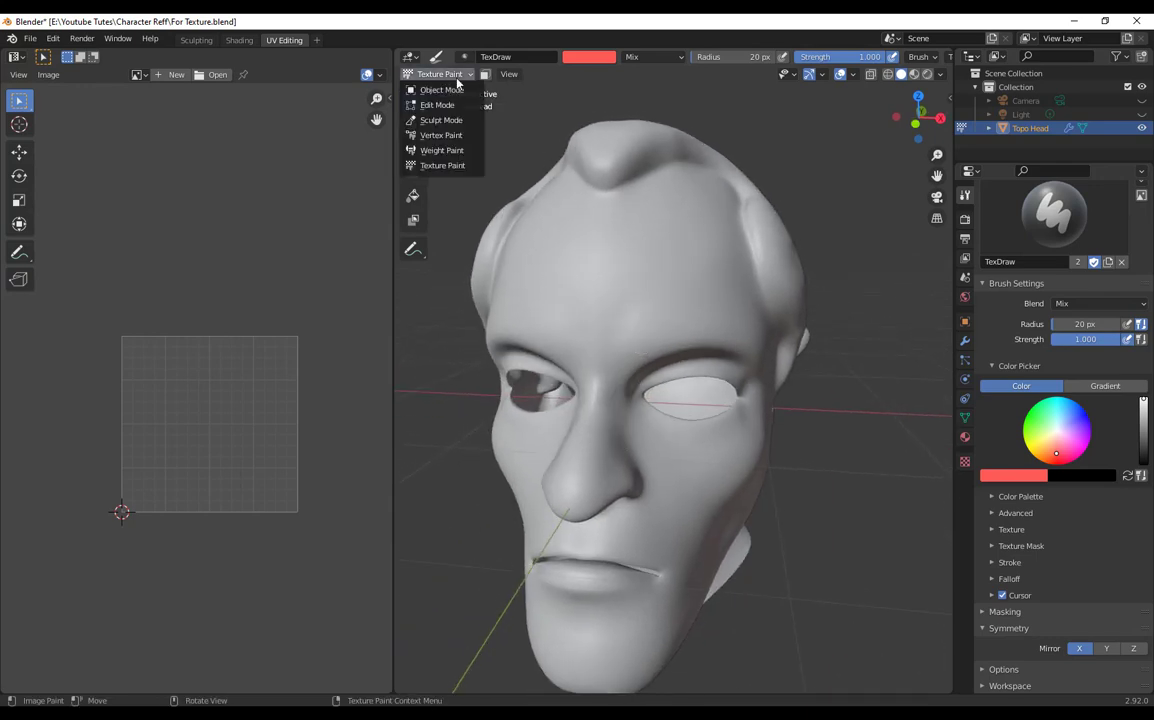
click(437, 88)
middle_drag(618, 314, 630, 317)
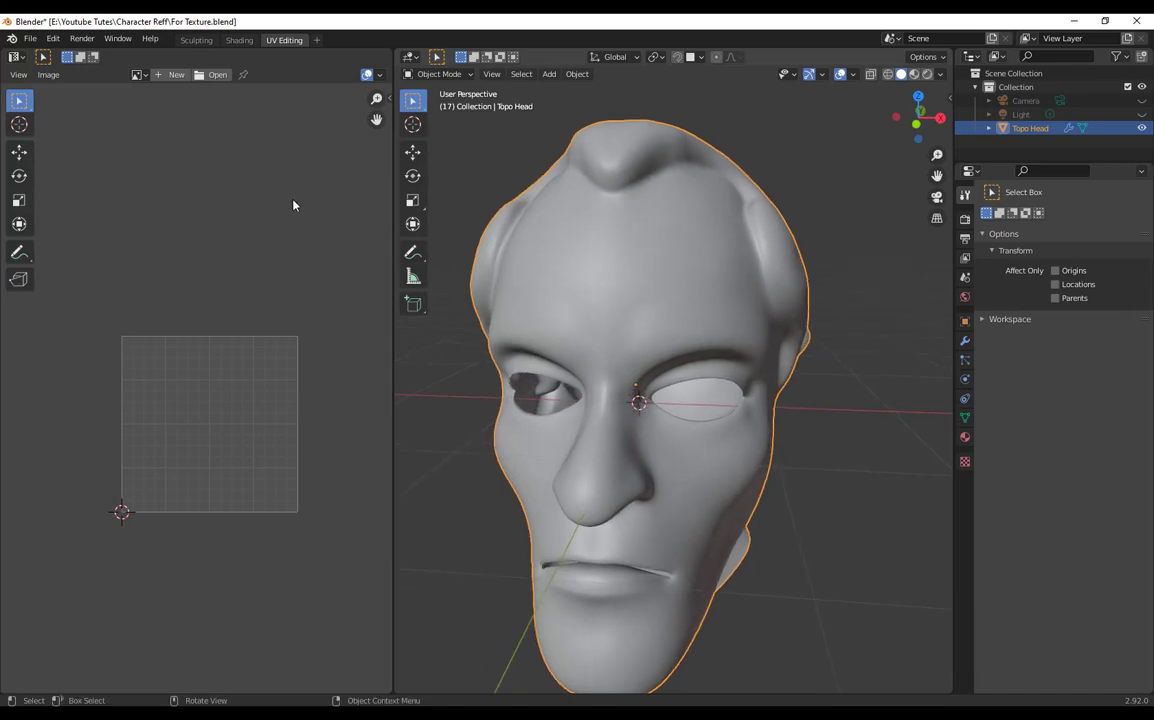
mouse_move(788, 358)
middle_down()
mouse_move(734, 363)
mouse_move(774, 359)
middle_up()
Step: Display the Material.001 Base Color image in the image editor, centered and enlarged to fill its width
click(140, 76)
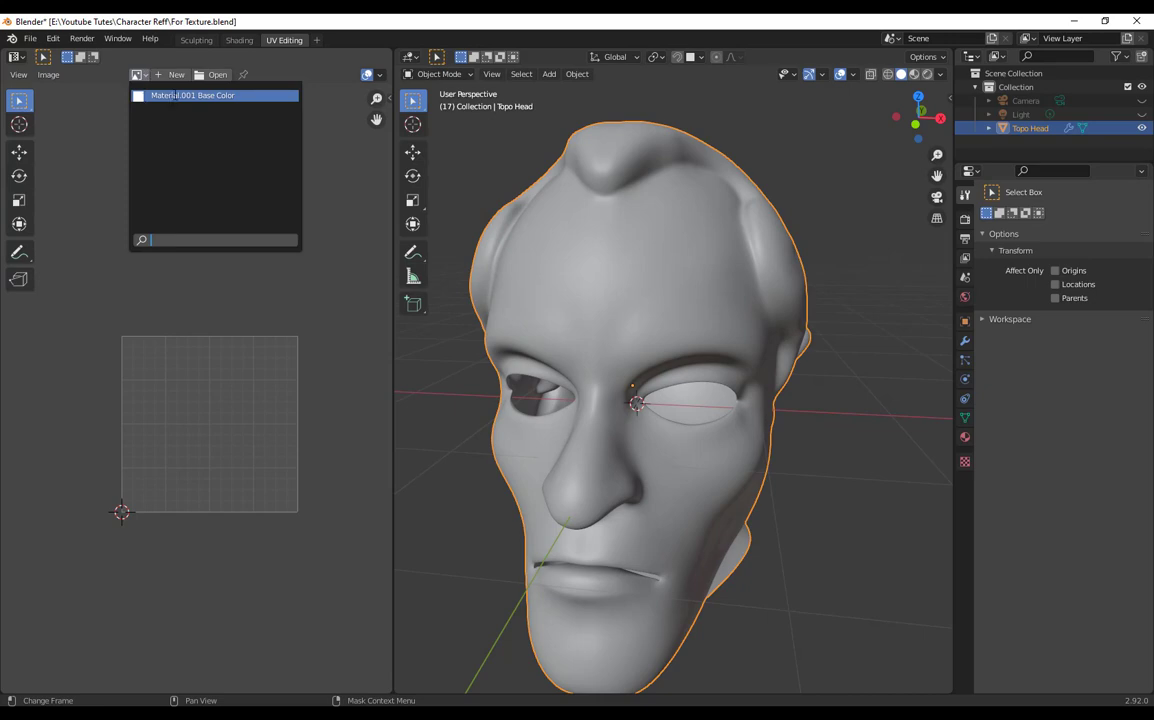
click(174, 95)
scroll(210, 410, down, 5)
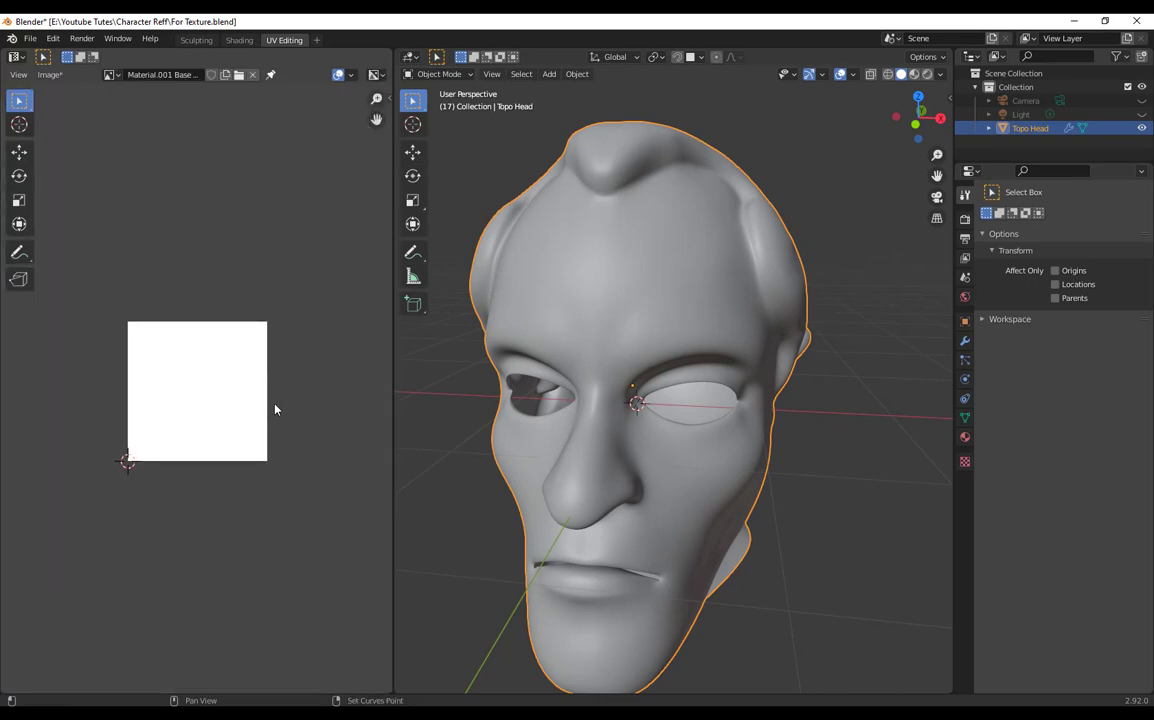
scroll(272, 410, up, 3)
middle_drag(289, 366, 290, 346)
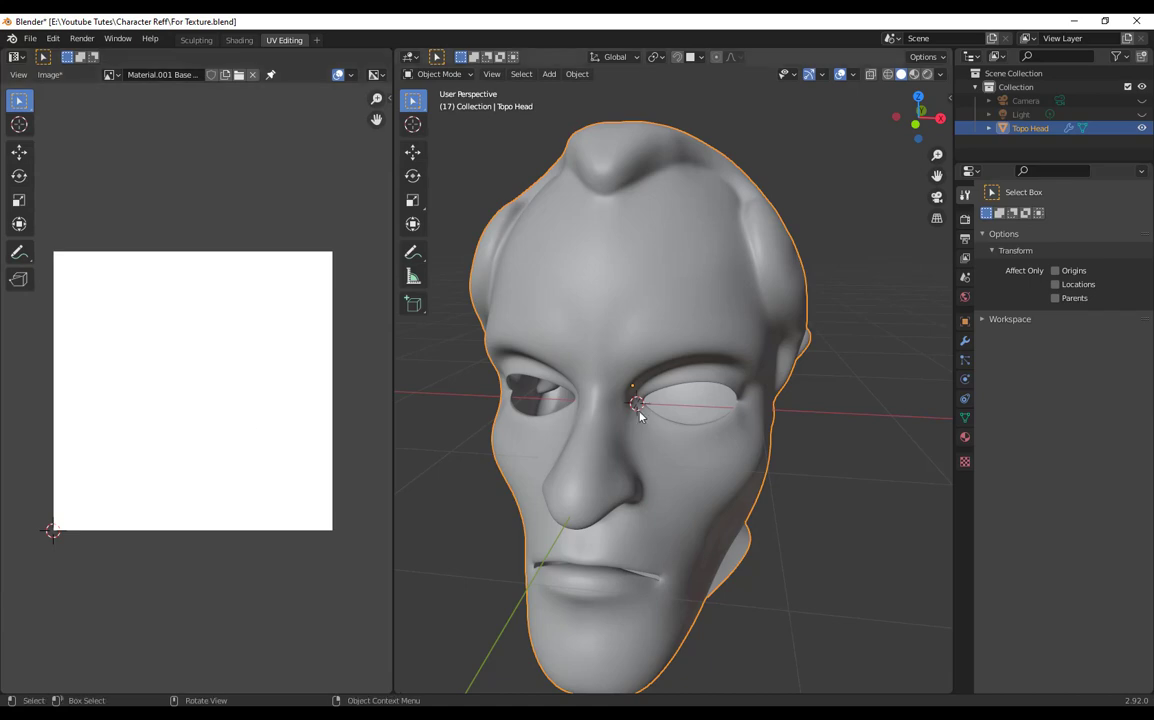
middle_drag(639, 414, 636, 399)
middle_drag(661, 323, 656, 318)
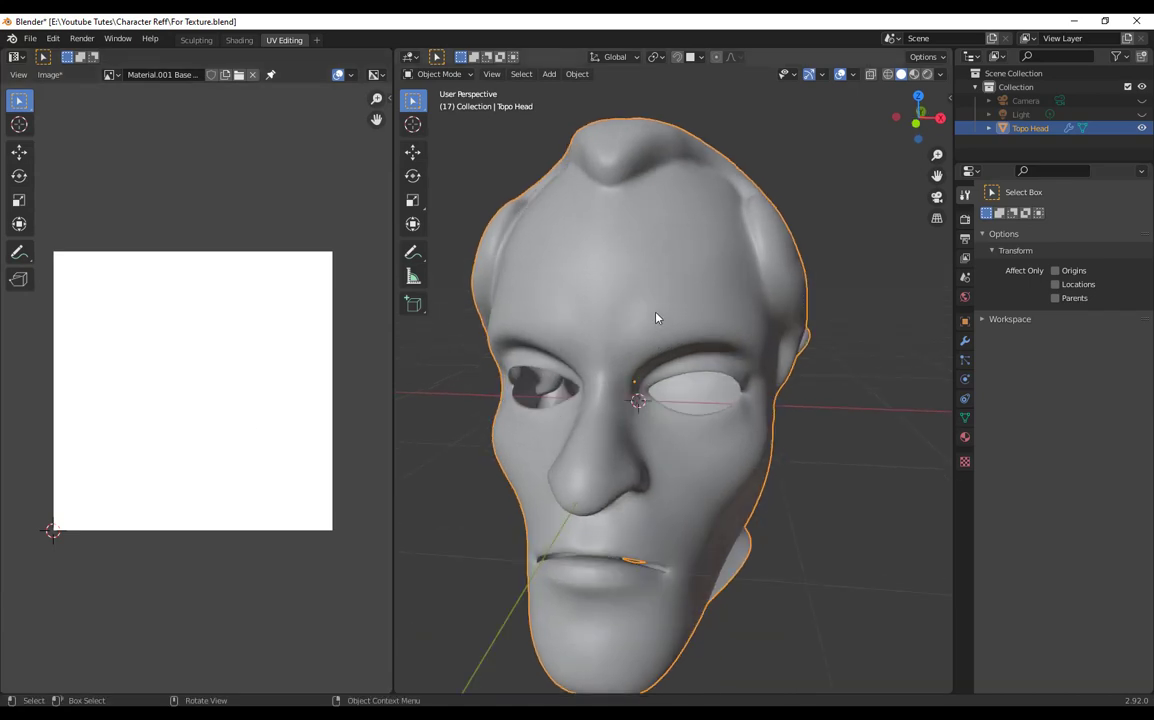
Step: Put the head in Edit Mode and examine its UV islands over the white texture
key(Tab)
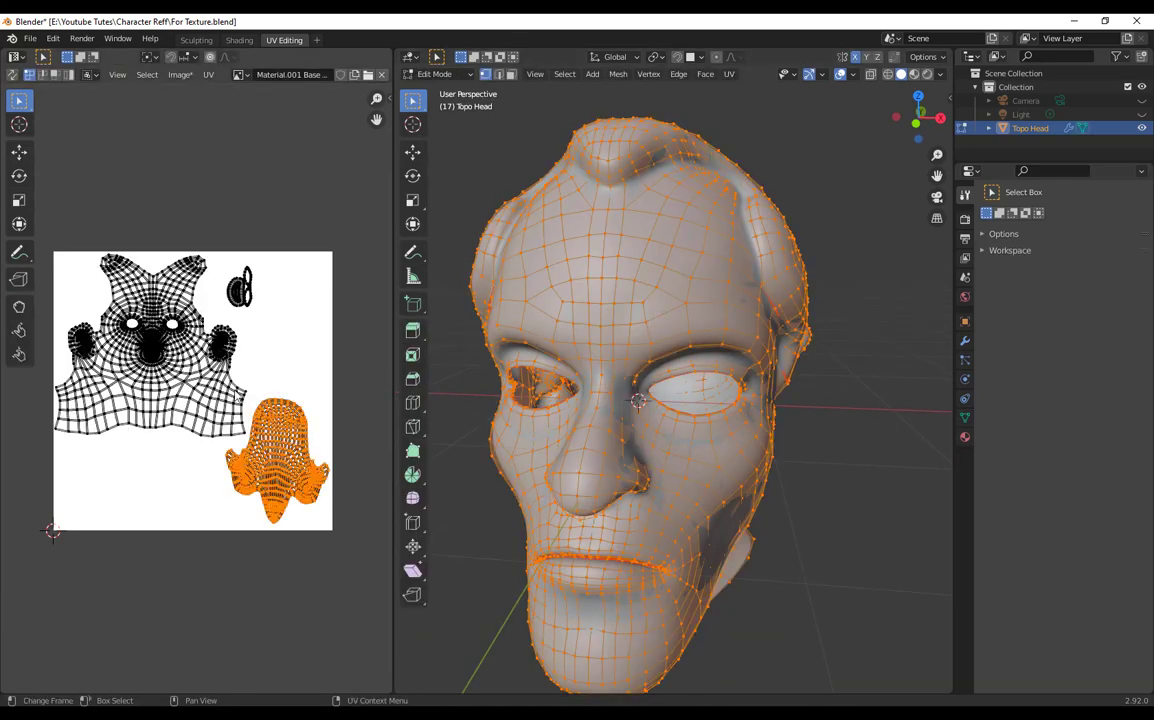
scroll(210, 360, up, 3)
shift+middle_drag(165, 427, 56, 568)
shift+middle_drag(370, 473, 328, 440)
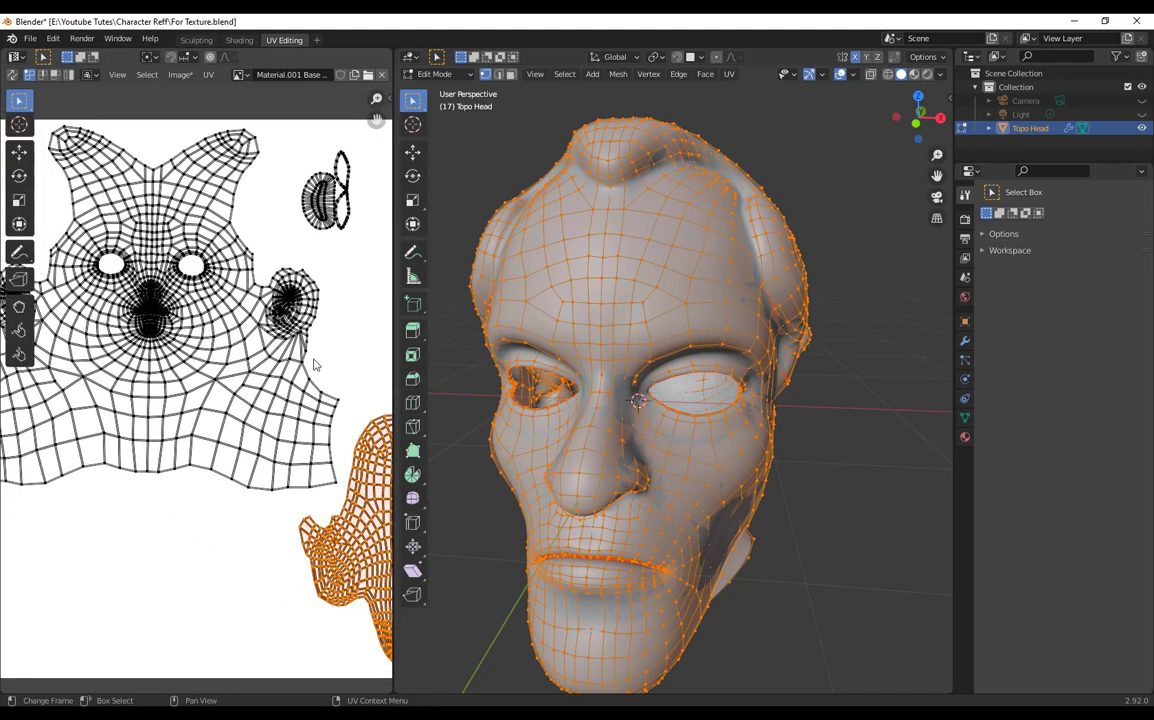
middle_drag(225, 490, 245, 540)
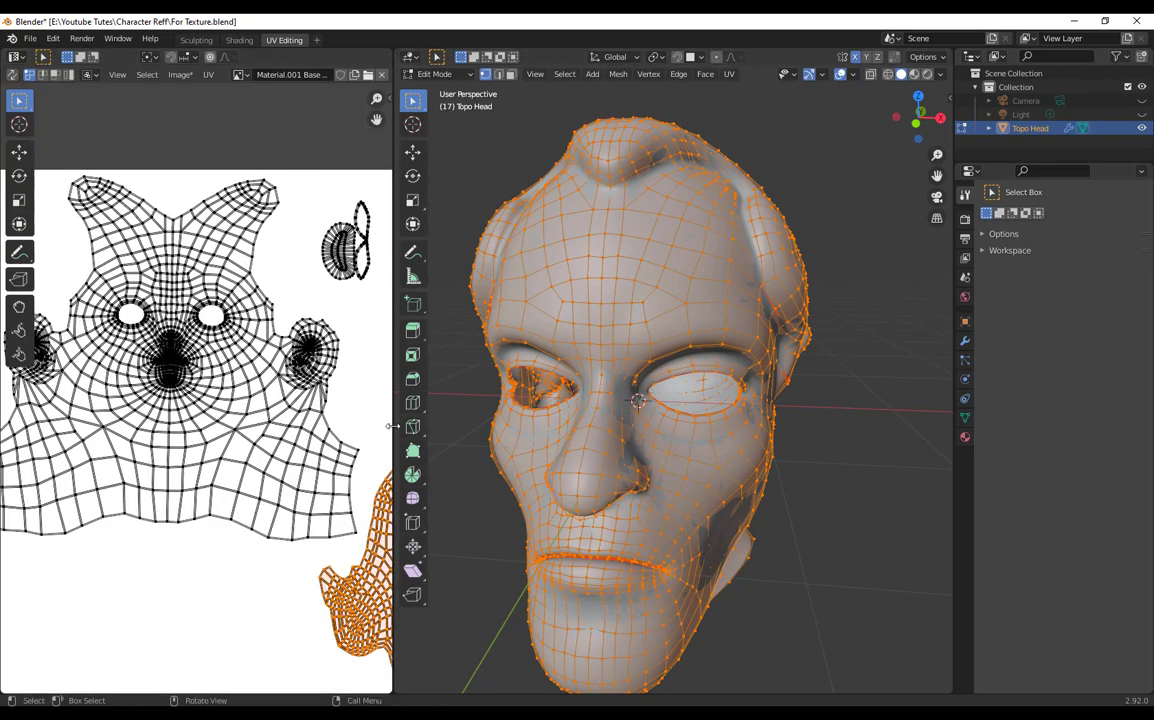
Step: Widen the UV editor, frame the selected UV island closely, and fit the whole head in the 3D viewport
drag(393, 429, 597, 433)
scroll(535, 555, up, 2)
middle_drag(548, 570, 334, 400)
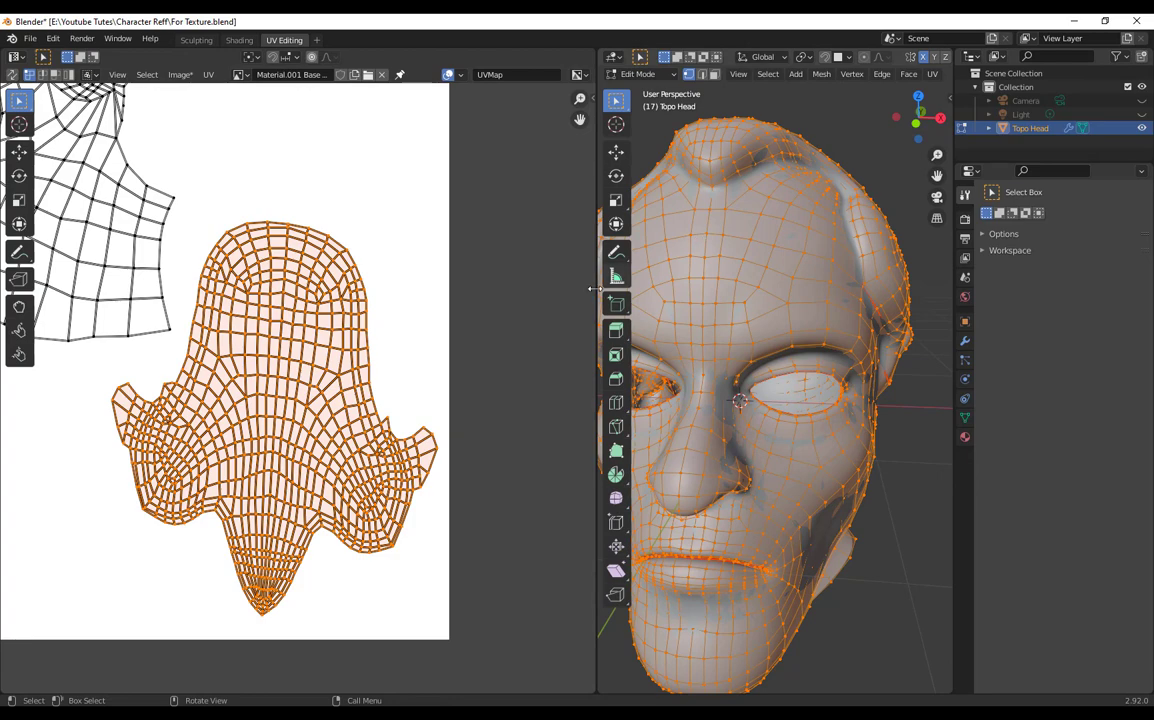
drag(598, 298, 578, 298)
scroll(670, 160, down, 4)
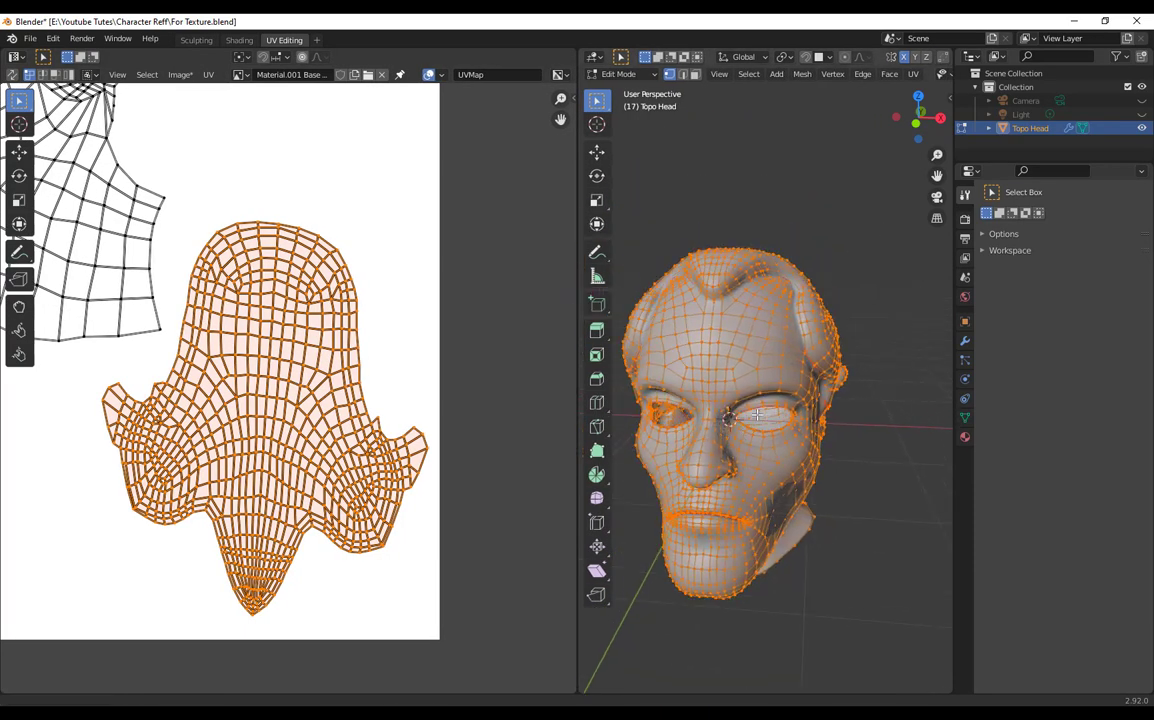
Step: Switch the head to Texture Paint mode to check the image display, and return it to Edit Mode
click(625, 74)
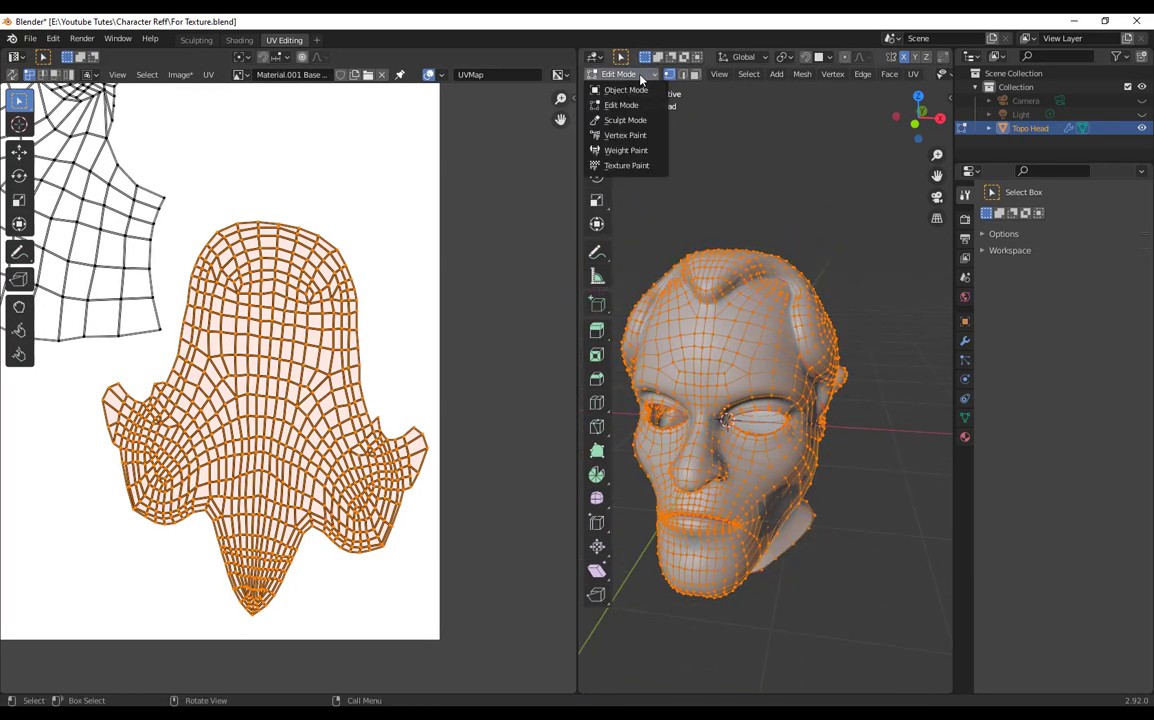
click(627, 165)
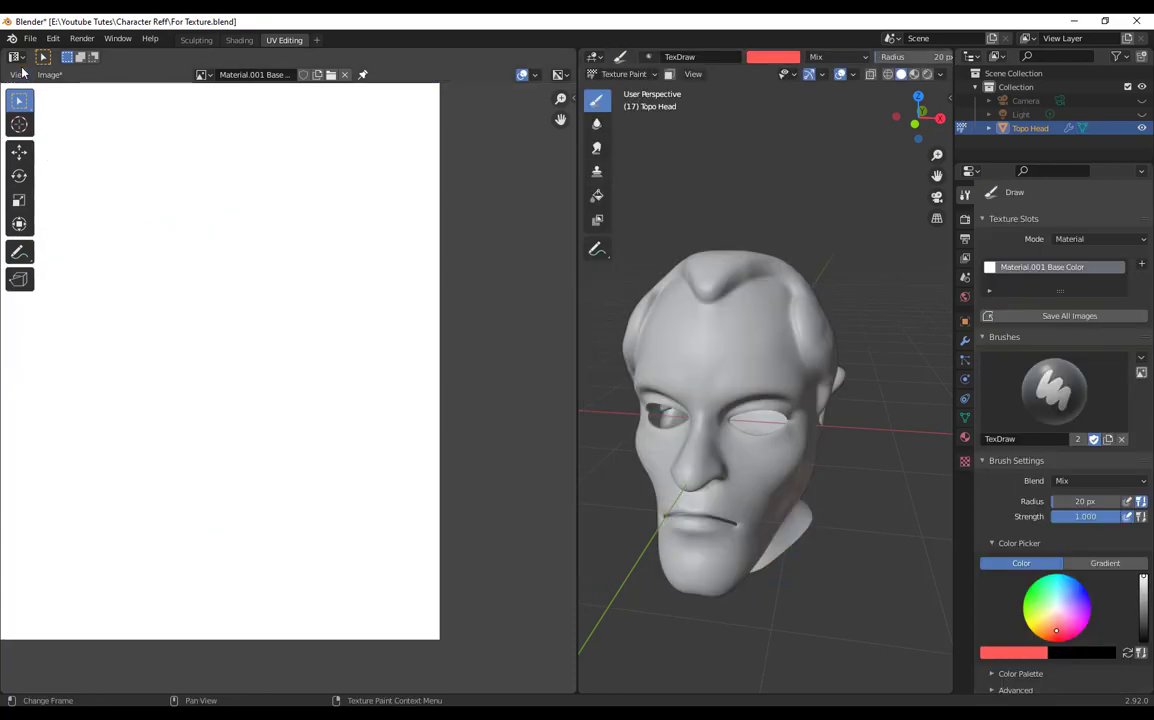
click(622, 74)
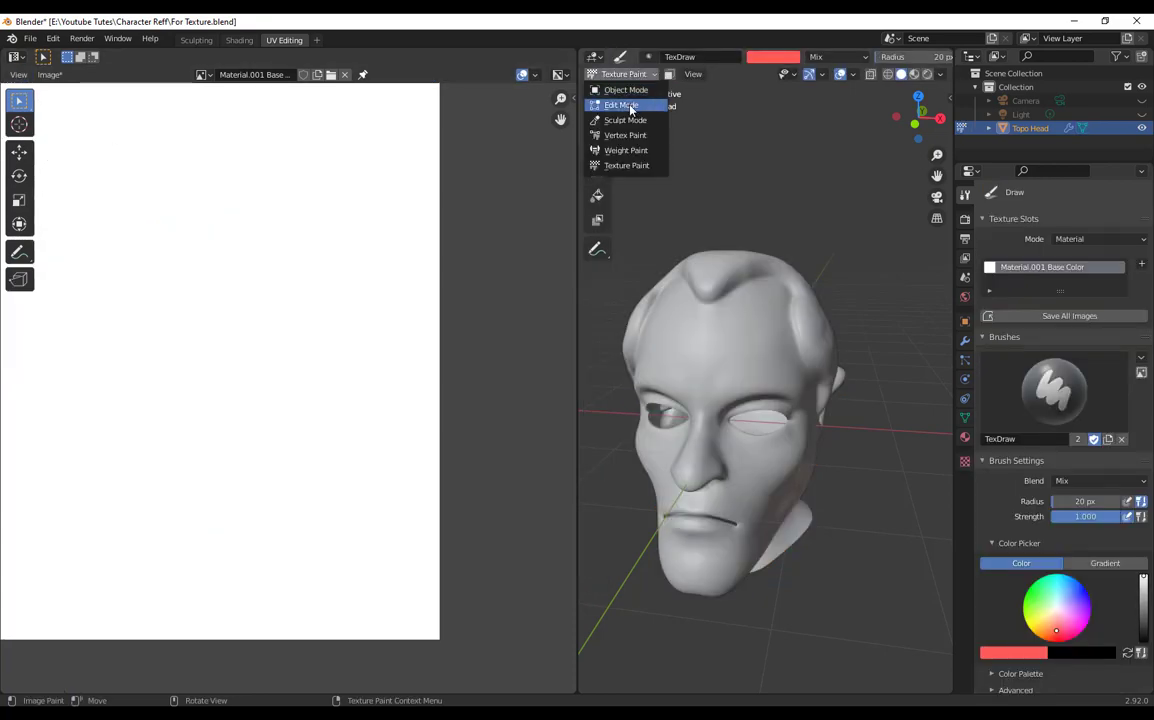
click(631, 108)
Step: Clear the mesh selection and reselect the entire head to compare the UV display on the texture
scroll(358, 372, down, 2)
scroll(358, 372, up, 2)
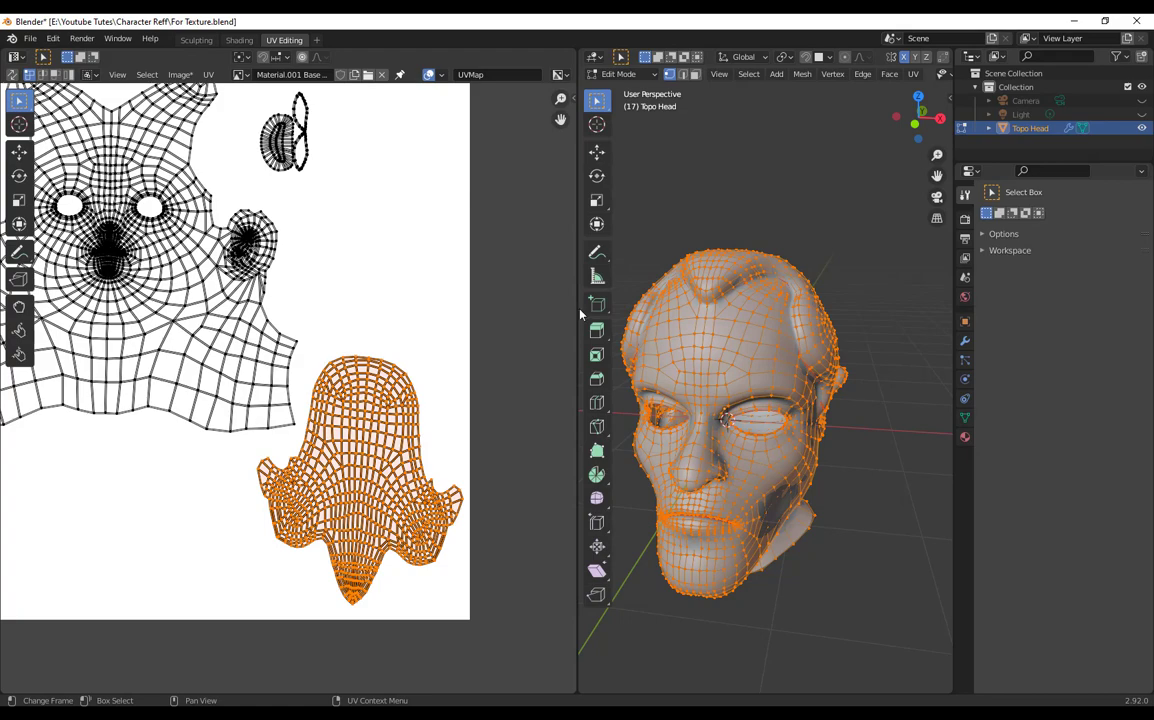
drag(521, 316, 500, 309)
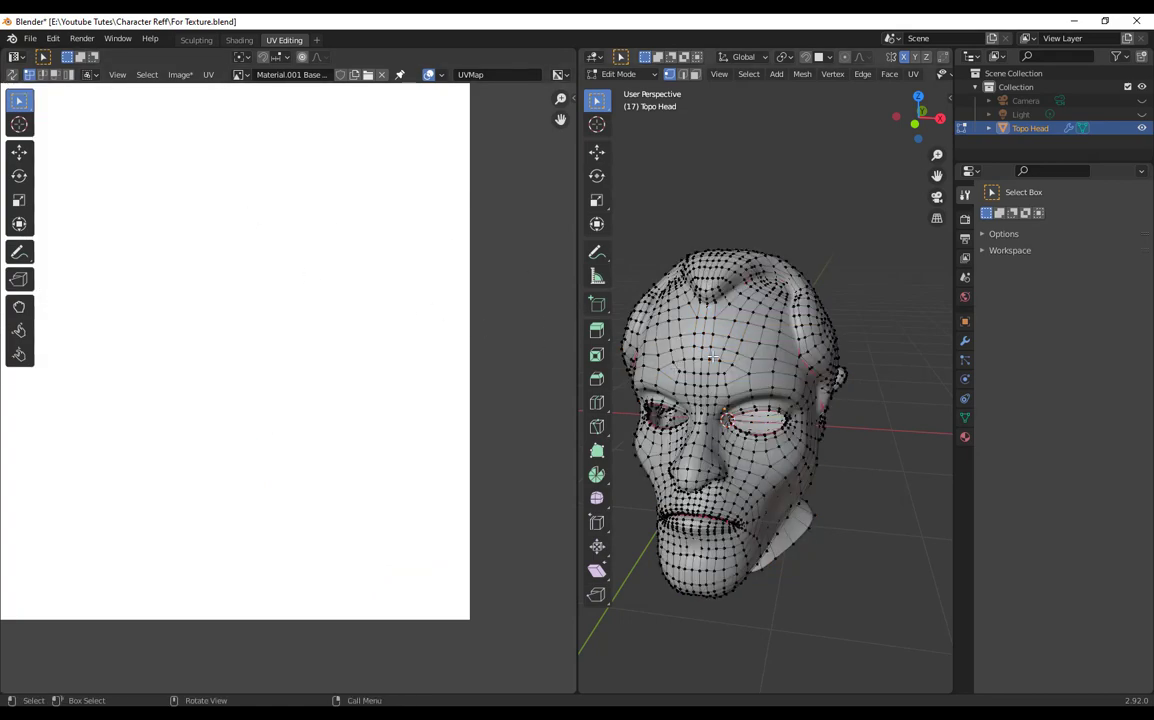
key(a)
scroll(300, 280, up, 4)
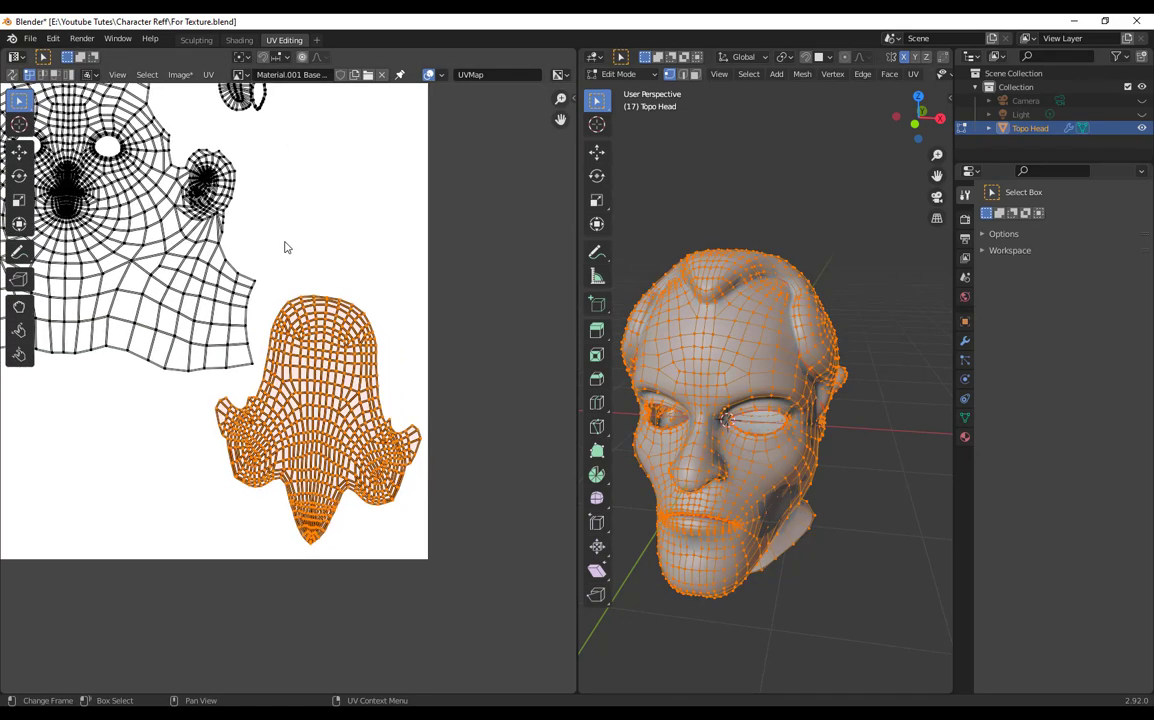
middle_drag(309, 304, 237, 371)
middle_drag(674, 376, 685, 380)
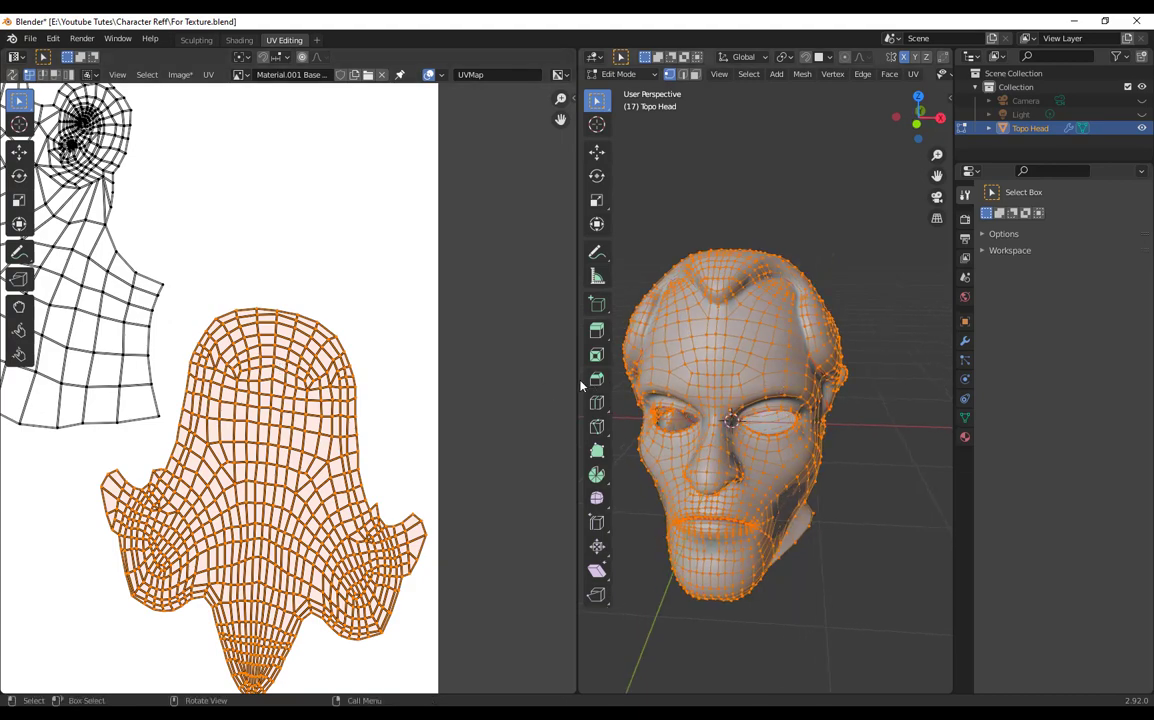
Step: Widen the 3D viewport, switch the head to Texture Paint mode, and frame the face closely from the front
drag(575, 380, 304, 381)
scroll(650, 375, down, 3)
scroll(680, 380, up, 4)
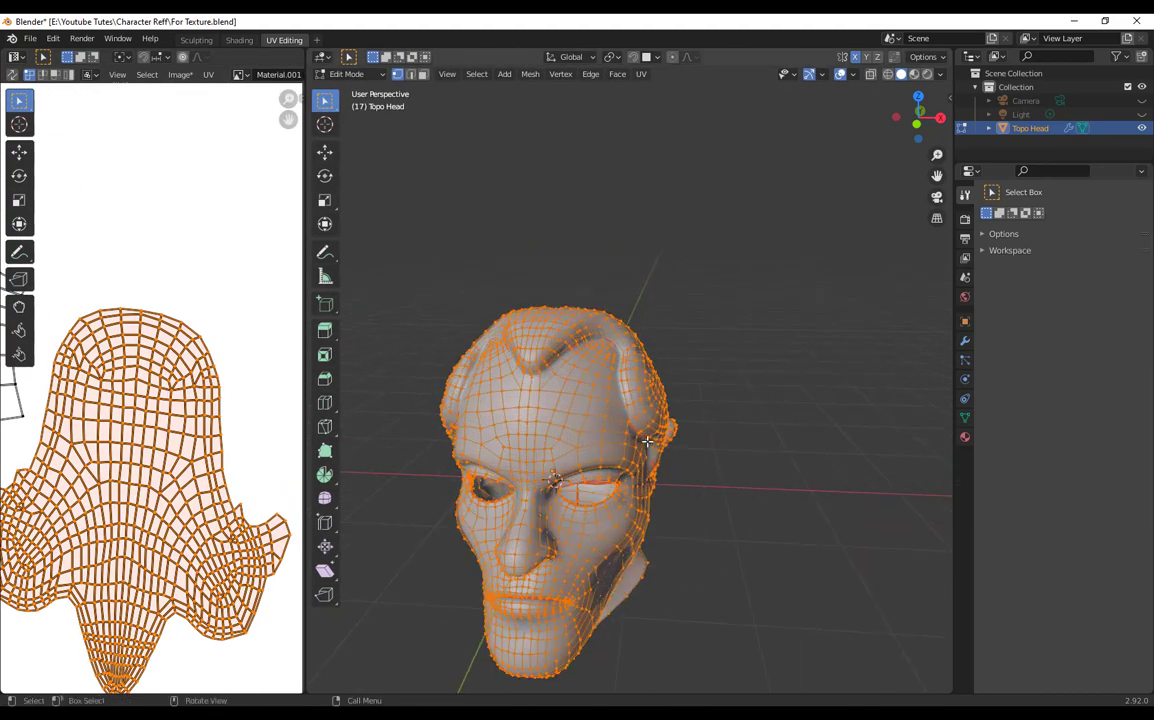
scroll(684, 381, down, 1)
mouse_move(684, 381)
middle_down()
mouse_move(630, 385)
mouse_move(700, 382)
middle_up()
click(345, 74)
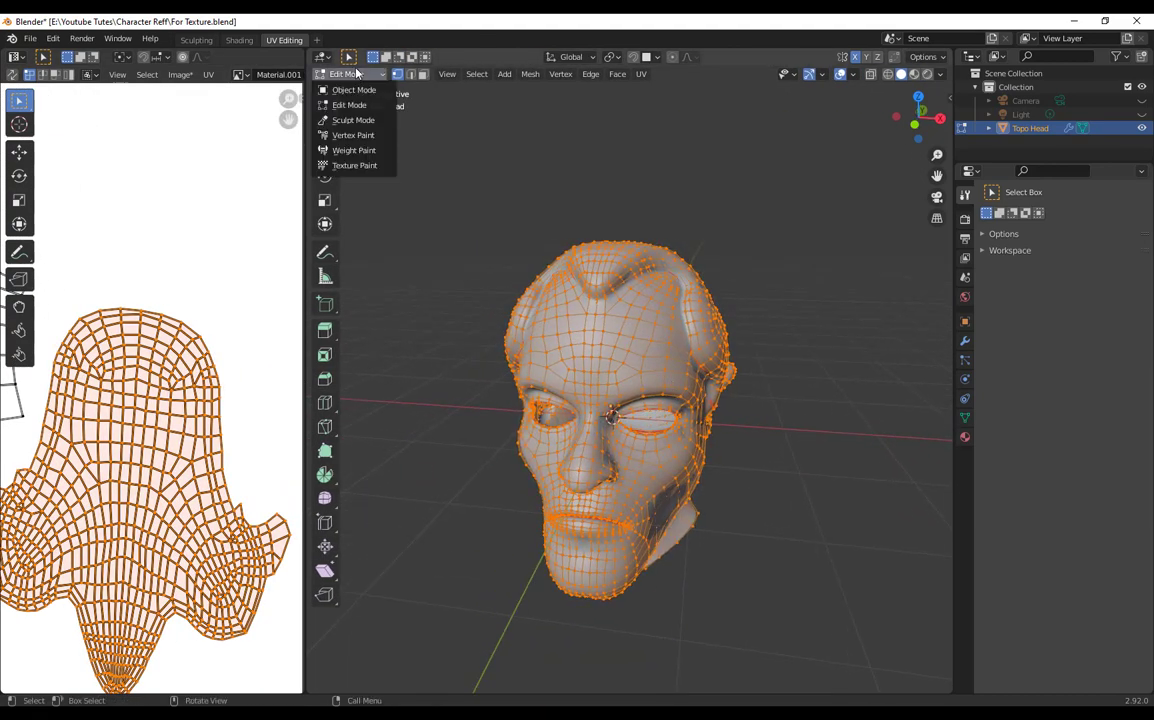
click(357, 165)
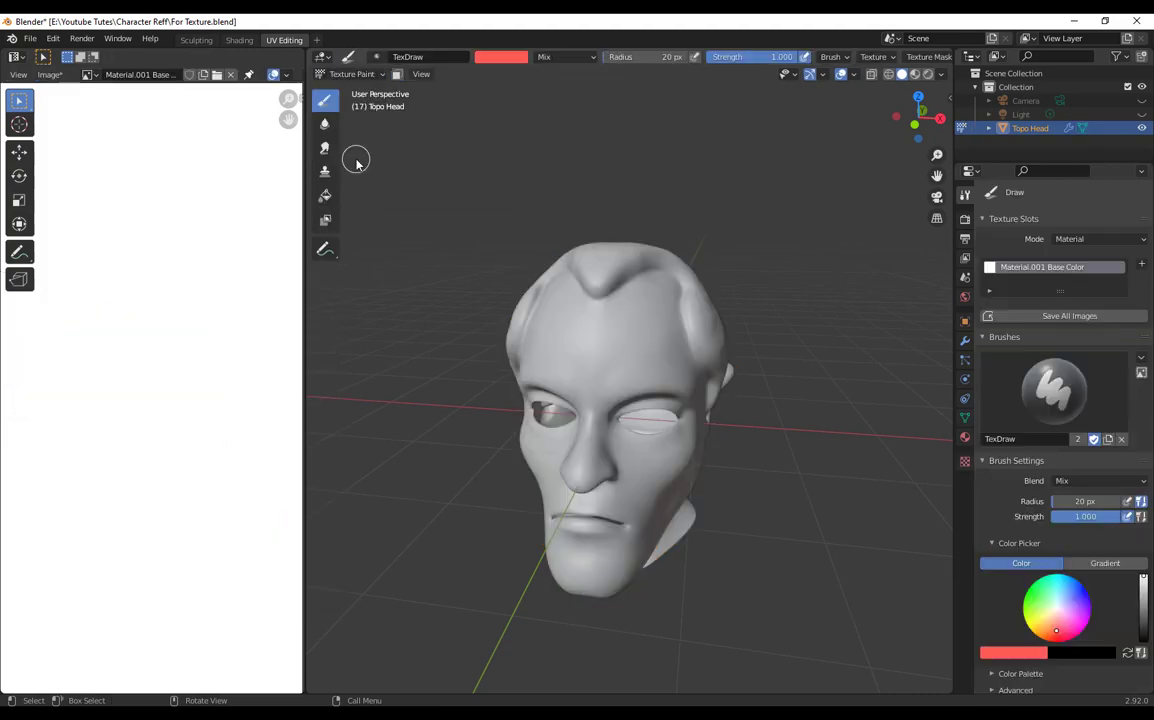
mouse_move(560, 380)
middle_down()
mouse_move(640, 380)
mouse_move(665, 353)
mouse_move(650, 355)
middle_up()
scroll(698, 360, up, 3)
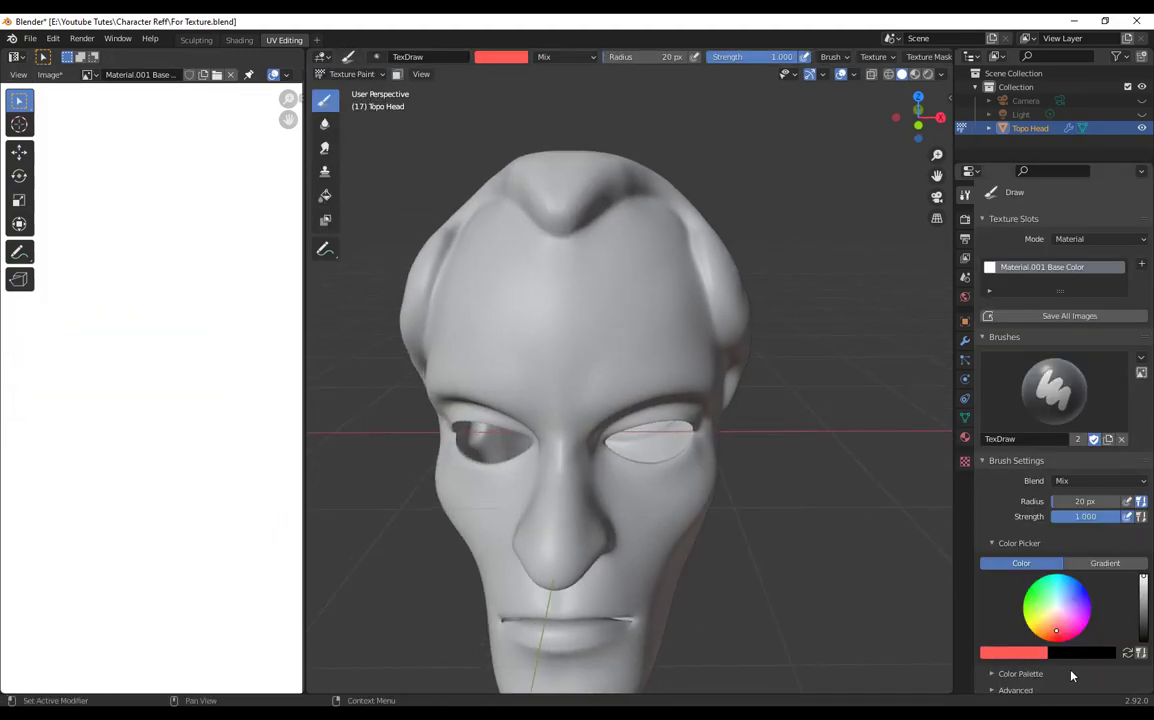
Step: Pick a light orange brush color and paint mirrored test strokes on the middle of the forehead
scroll(1058, 616, down, 2)
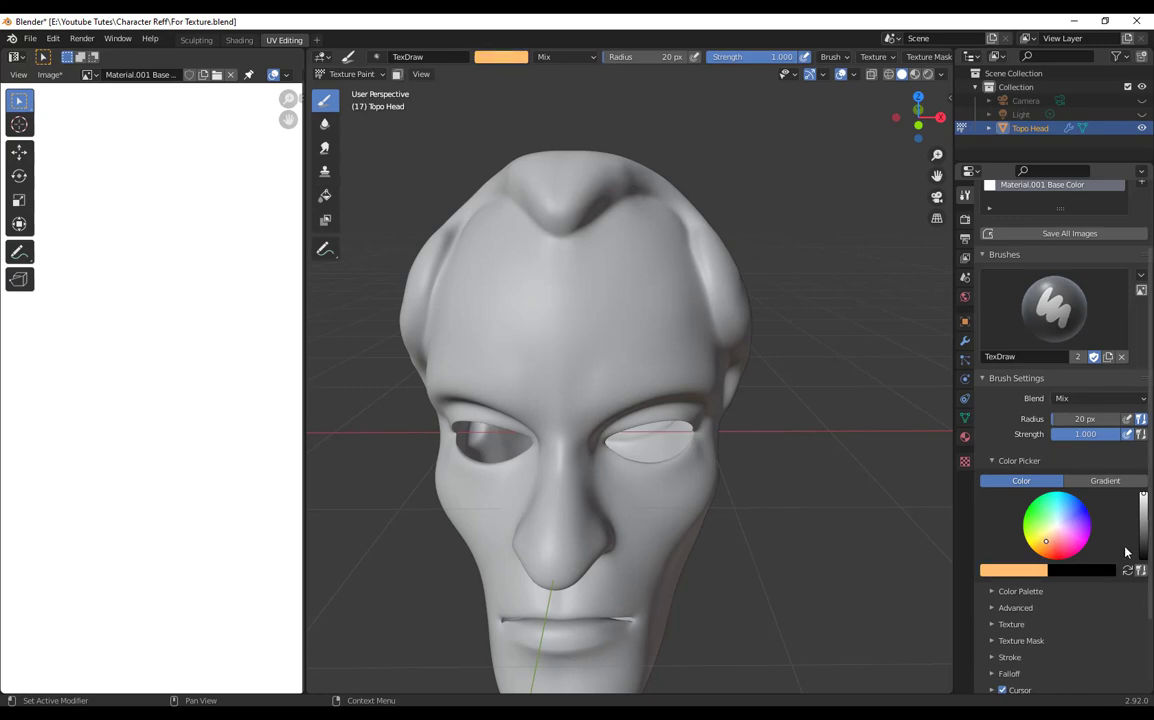
drag(1145, 507, 1144, 496)
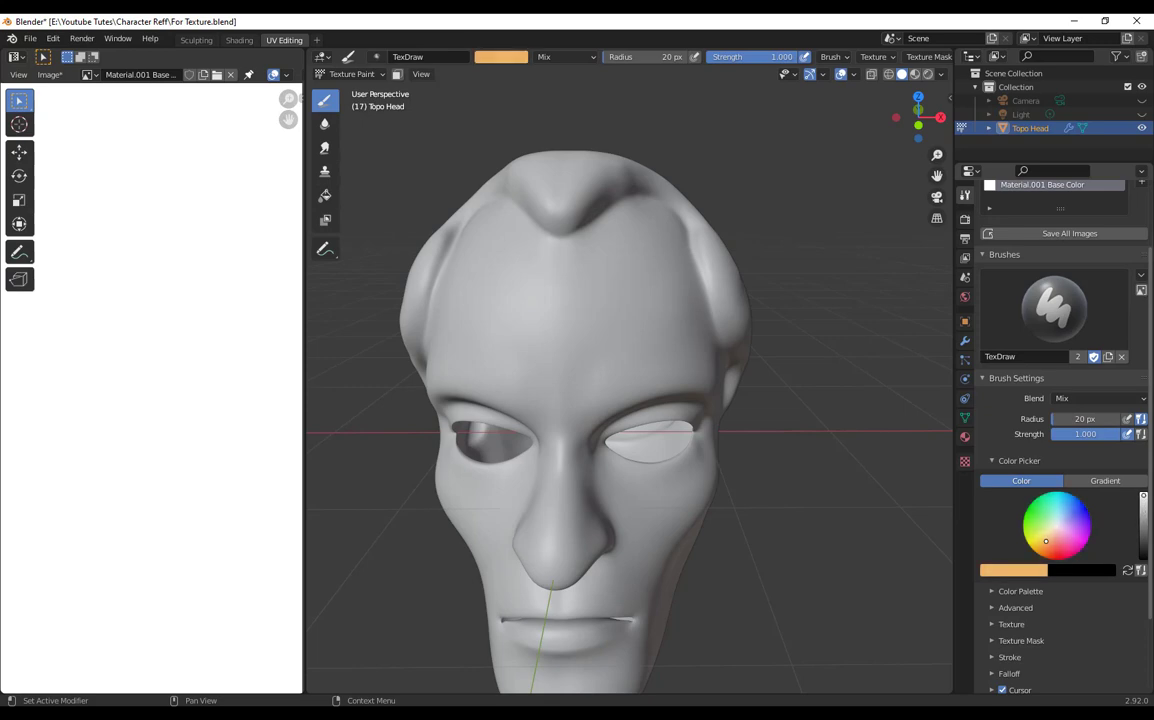
middle_drag(488, 375, 524, 368)
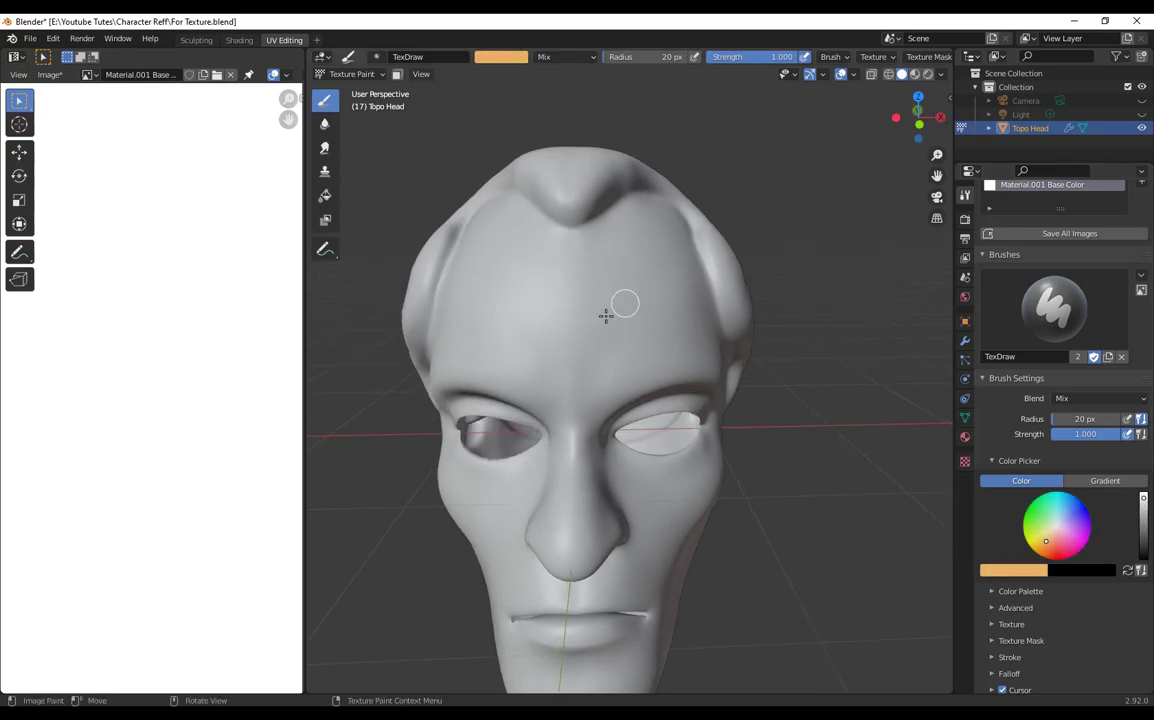
drag(622, 305, 592, 313)
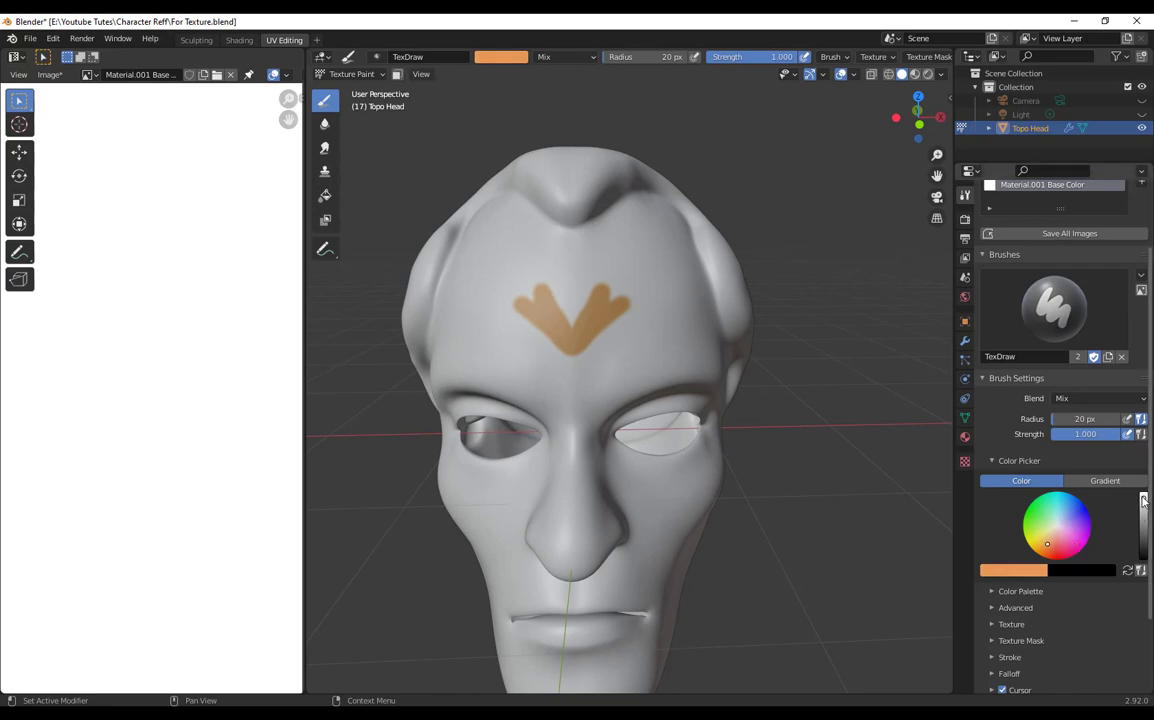
Step: Try yellow, red and pink brush colors on the forehead, and cover the test strokes with a pale peach skin tone
drag(1143, 501, 1143, 494)
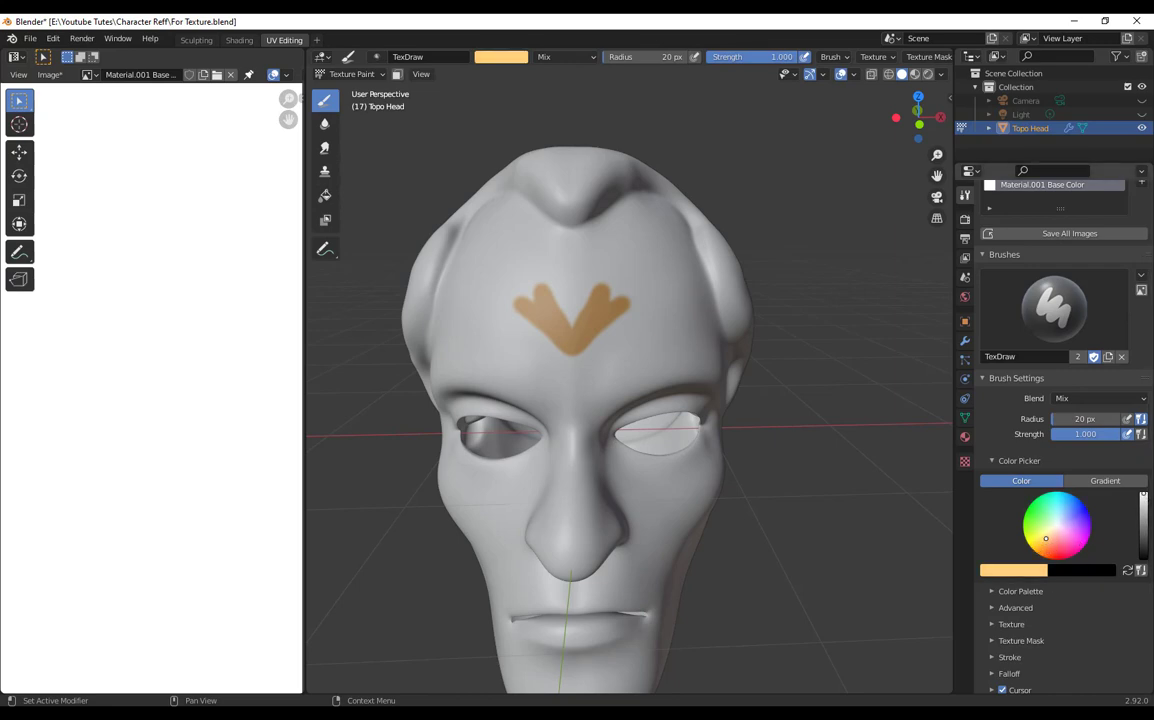
mouse_move(495, 290)
mouse_down()
mouse_move(561, 355)
mouse_move(600, 296)
mouse_move(590, 294)
mouse_move(587, 355)
mouse_move(598, 314)
mouse_move(595, 325)
mouse_move(540, 295)
mouse_up()
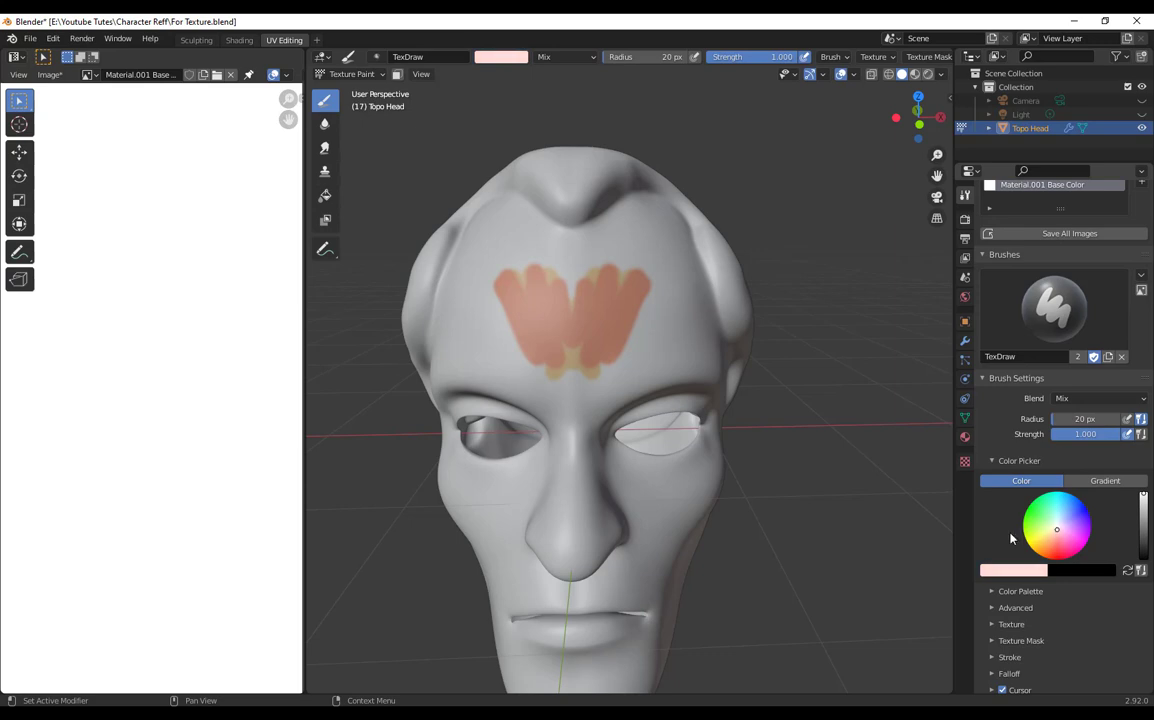
mouse_move(649, 237)
mouse_down()
mouse_move(572, 363)
mouse_move(597, 359)
mouse_up()
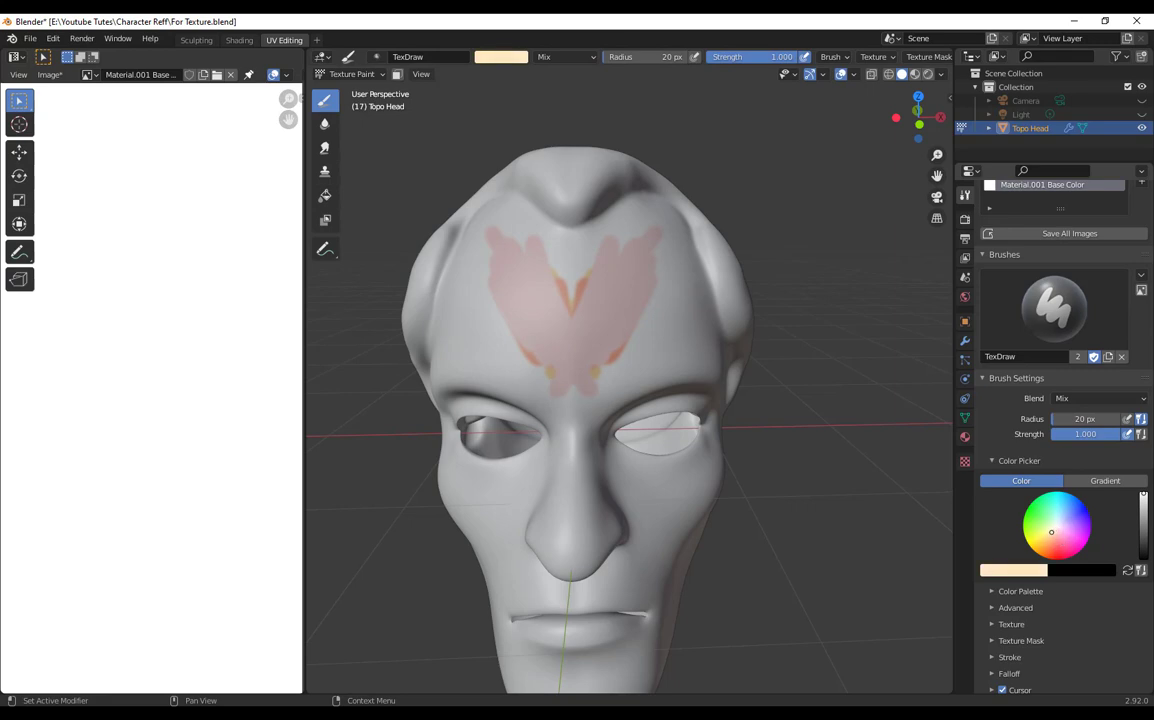
mouse_move(631, 276)
mouse_down()
mouse_move(574, 337)
mouse_move(527, 244)
mouse_up()
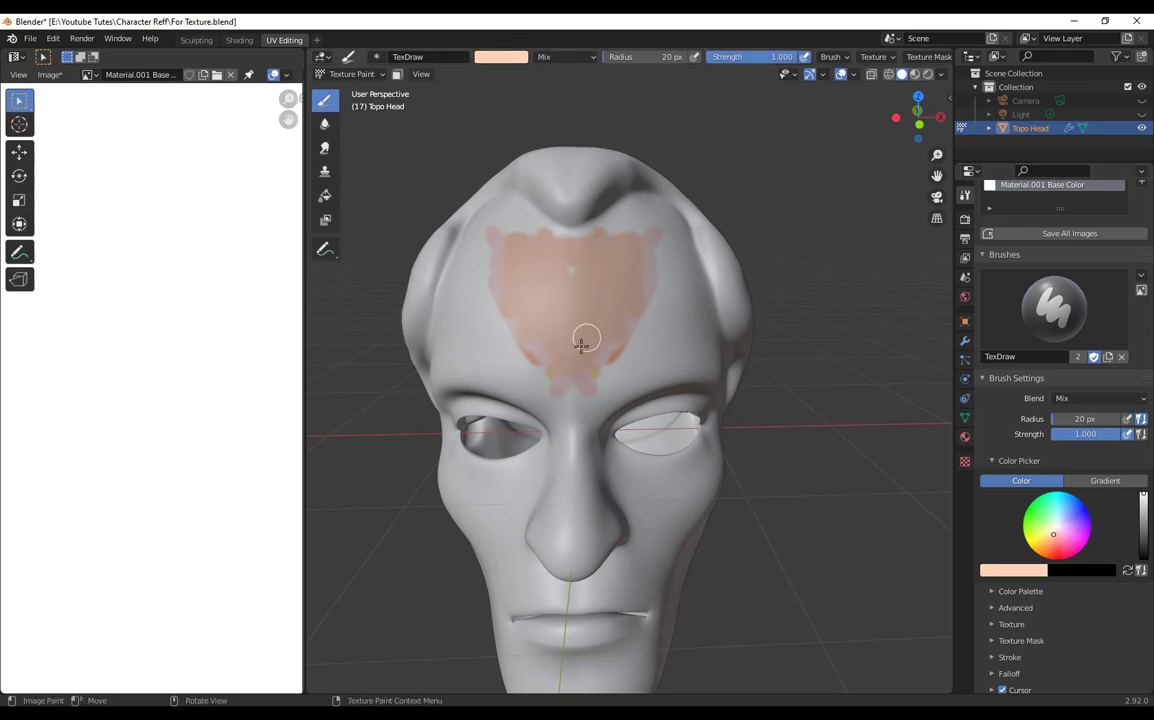
Step: Frame the painted patch on the texture image and extend the peach paint from the forehead to the nose bridge
scroll(166, 383, down, 8)
middle_drag(125, 504, 220, 515)
scroll(208, 491, up, 4)
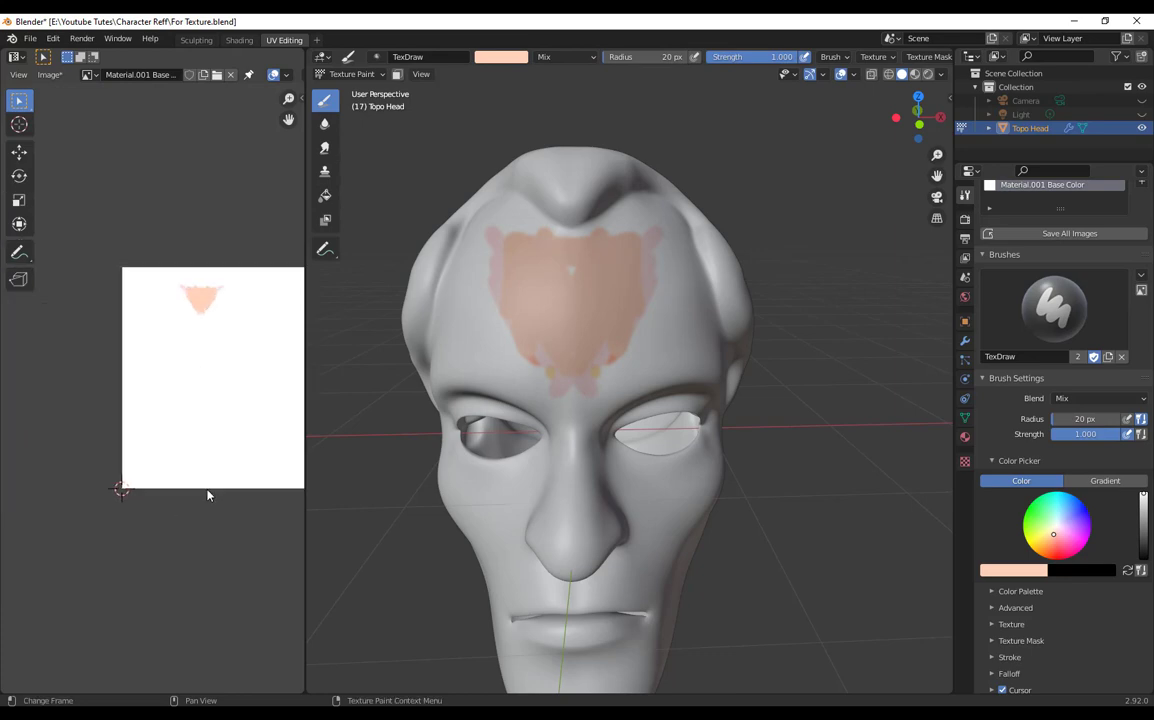
middle_drag(218, 421, 123, 493)
scroll(172, 404, up, 3)
middle_drag(174, 407, 176, 513)
middle_drag(716, 392, 711, 404)
scroll(715, 395, up, 5)
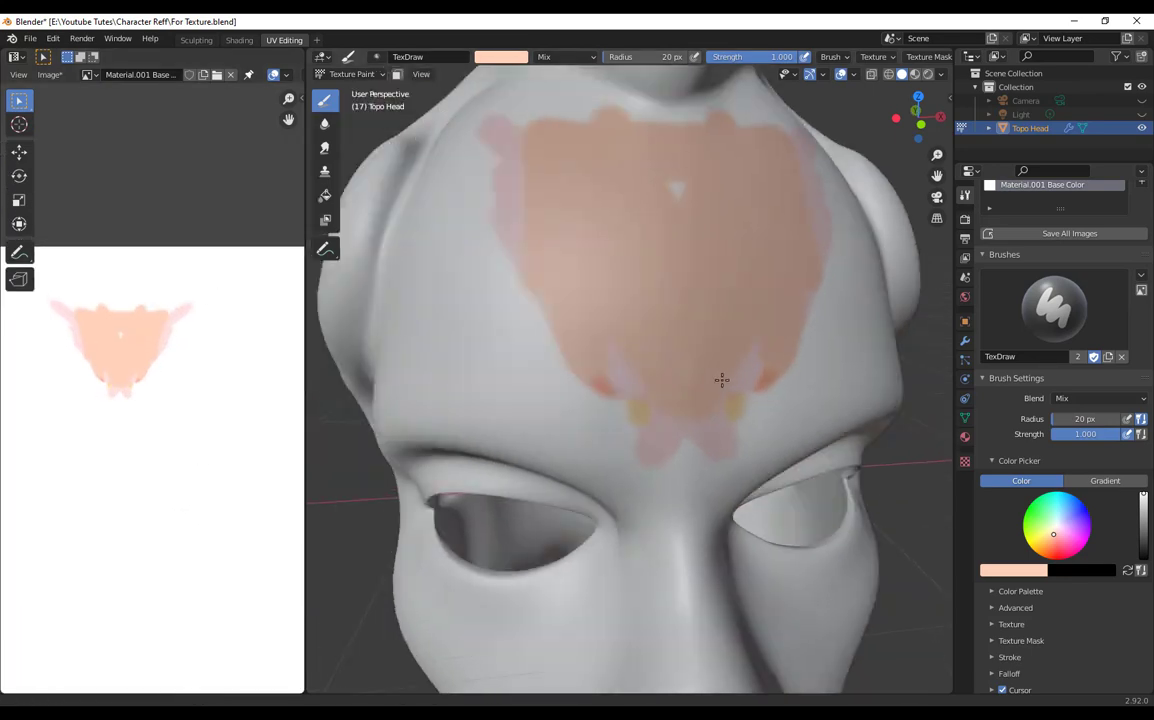
mouse_move(741, 411)
mouse_down()
mouse_move(801, 345)
mouse_move(762, 399)
mouse_move(724, 505)
mouse_up()
scroll(722, 540, down, 5)
middle_drag(713, 540, 667, 358)
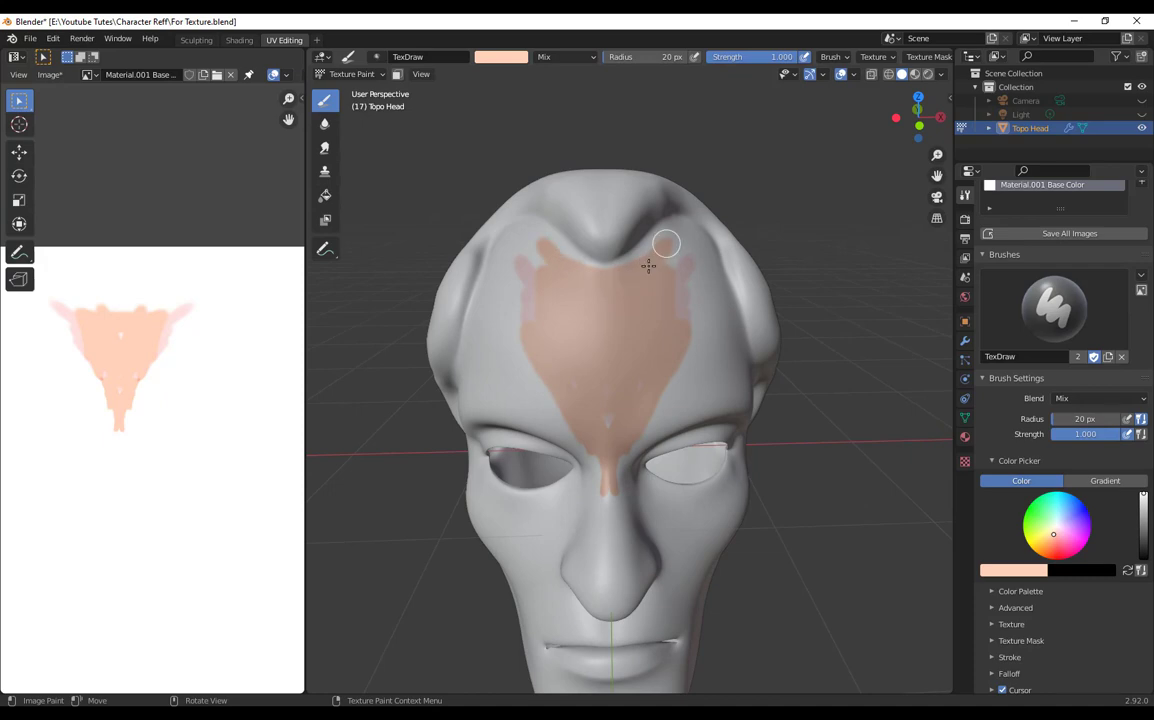
Step: Paint the peach skin tone closely along the central point of the hairline
middle_drag(648, 265, 659, 363)
scroll(639, 363, up, 6)
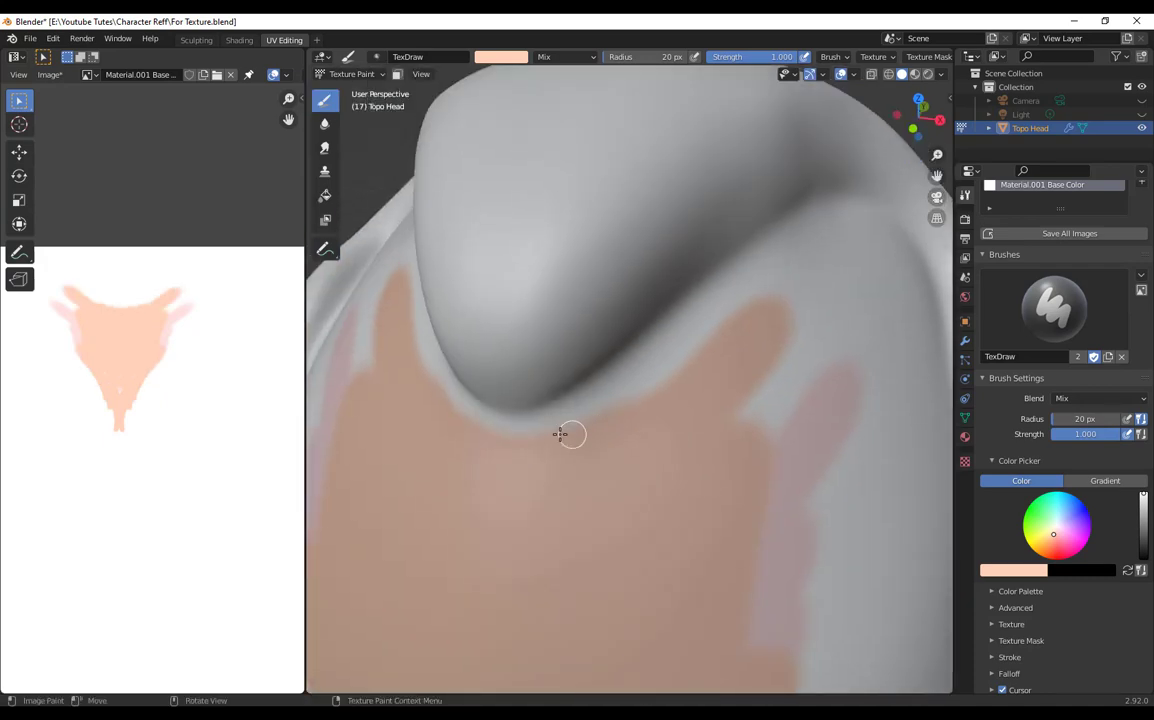
drag(560, 433, 620, 381)
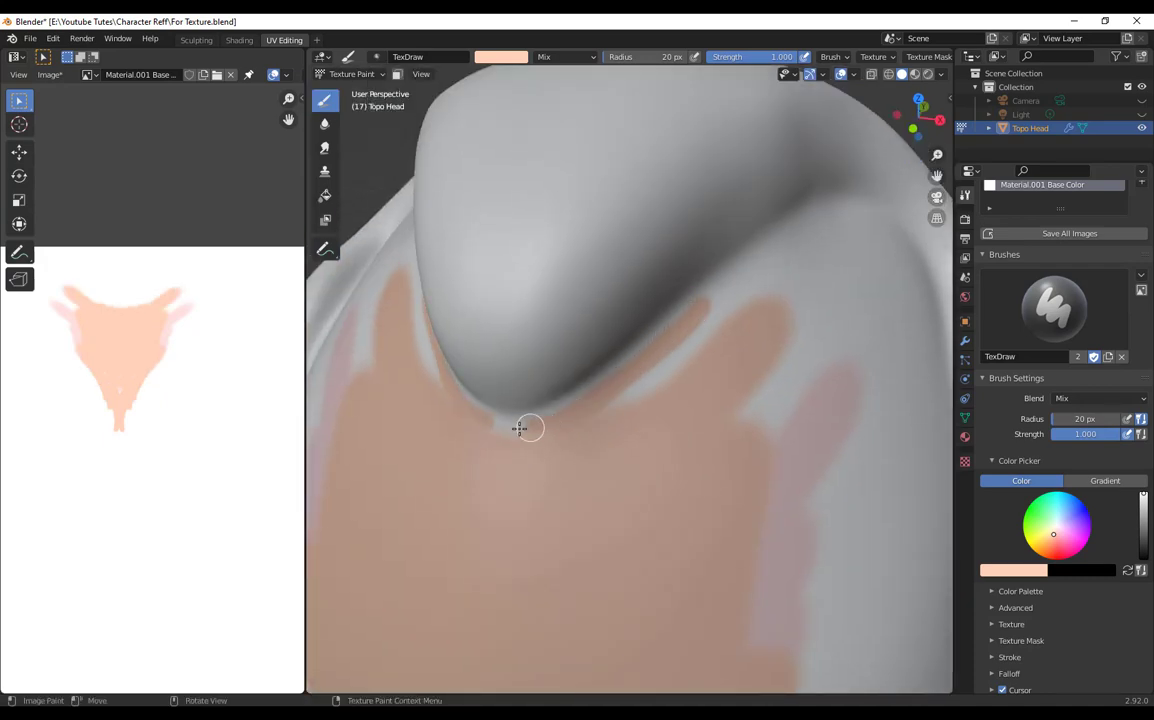
drag(635, 367, 607, 428)
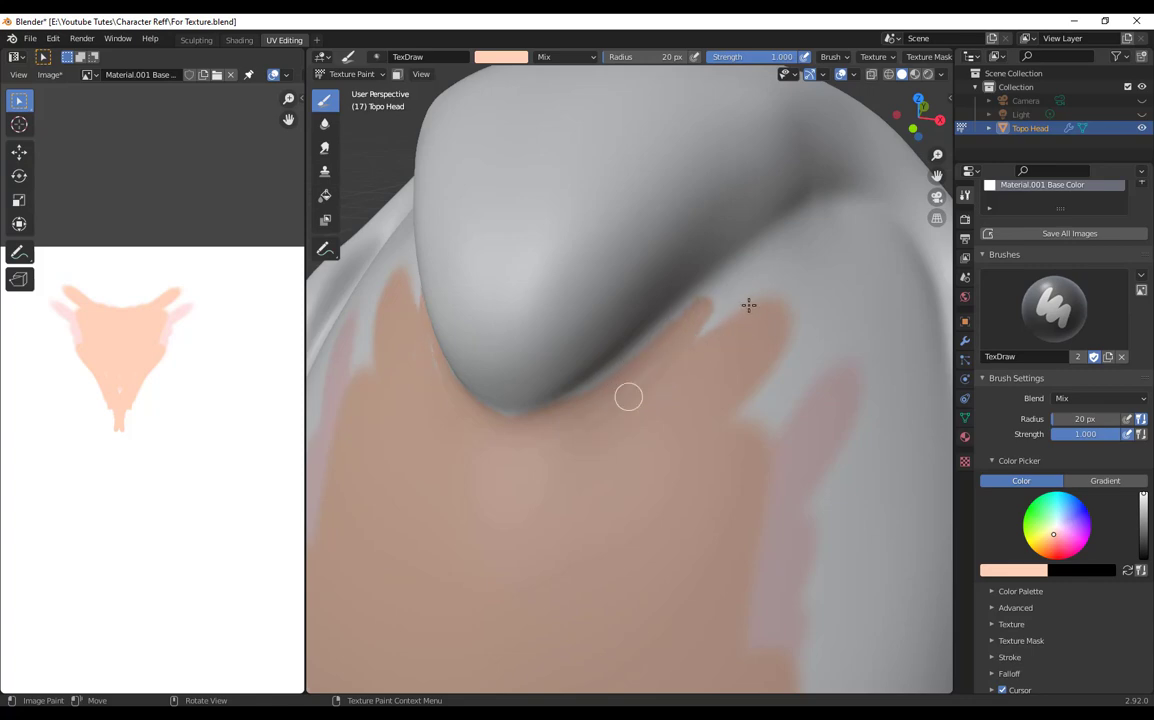
Step: Enlarge the brush radius to 71 px and cover the forehead with the peach skin tone up to the temples
scroll(690, 447, down, 5)
mouse_move(690, 447)
middle_down()
mouse_move(644, 464)
mouse_move(739, 309)
middle_up()
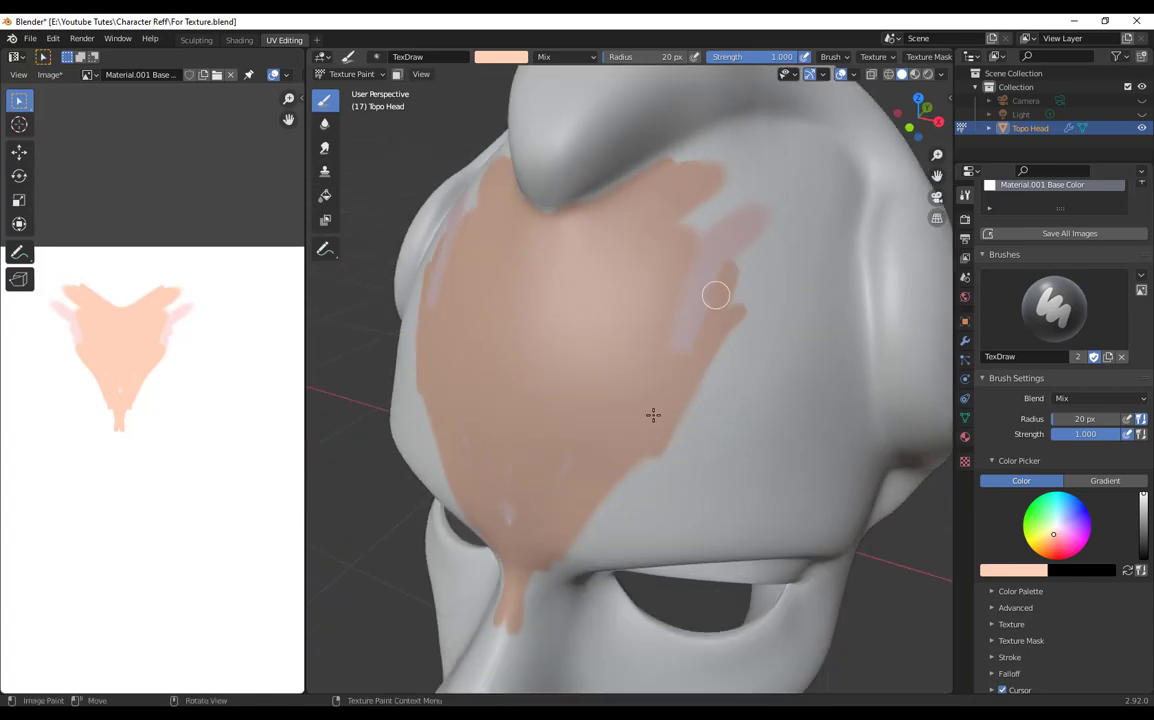
key(f)
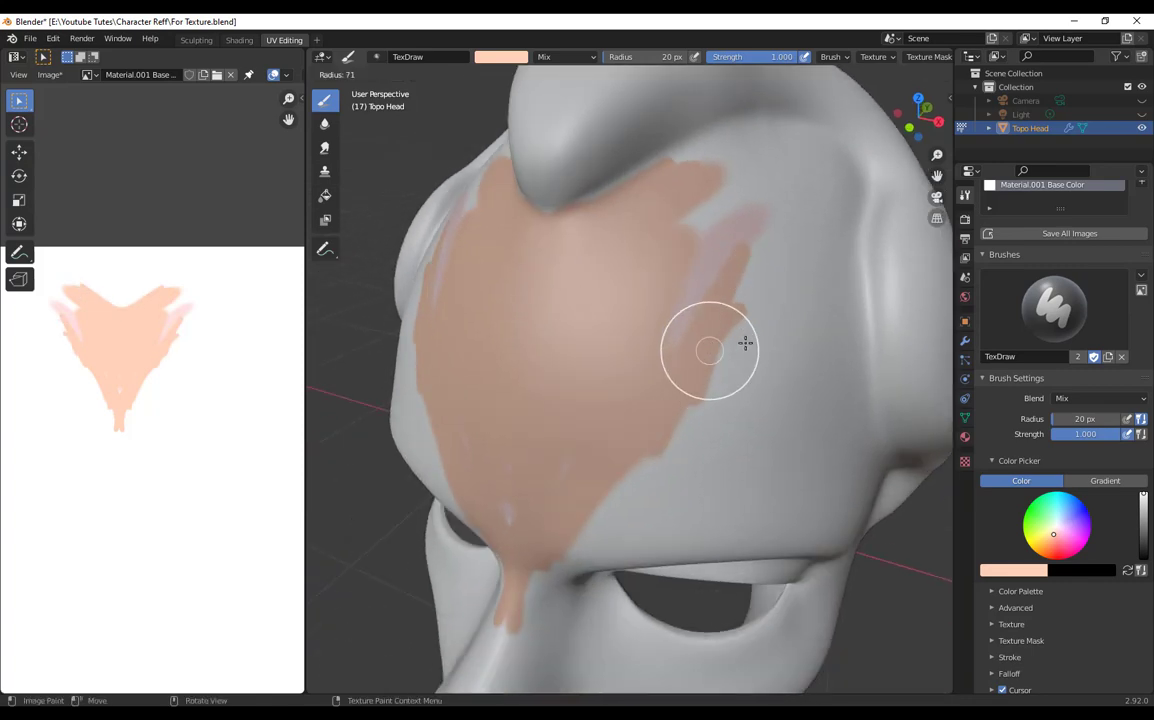
click(747, 343)
mouse_move(741, 238)
mouse_down()
mouse_move(636, 384)
mouse_move(706, 215)
mouse_move(667, 198)
mouse_move(726, 165)
mouse_move(793, 160)
mouse_move(813, 237)
mouse_move(809, 397)
mouse_move(799, 222)
mouse_move(609, 485)
mouse_up()
mouse_move(503, 497)
mouse_down()
mouse_move(701, 502)
mouse_move(603, 533)
mouse_move(696, 466)
mouse_move(804, 198)
mouse_up()
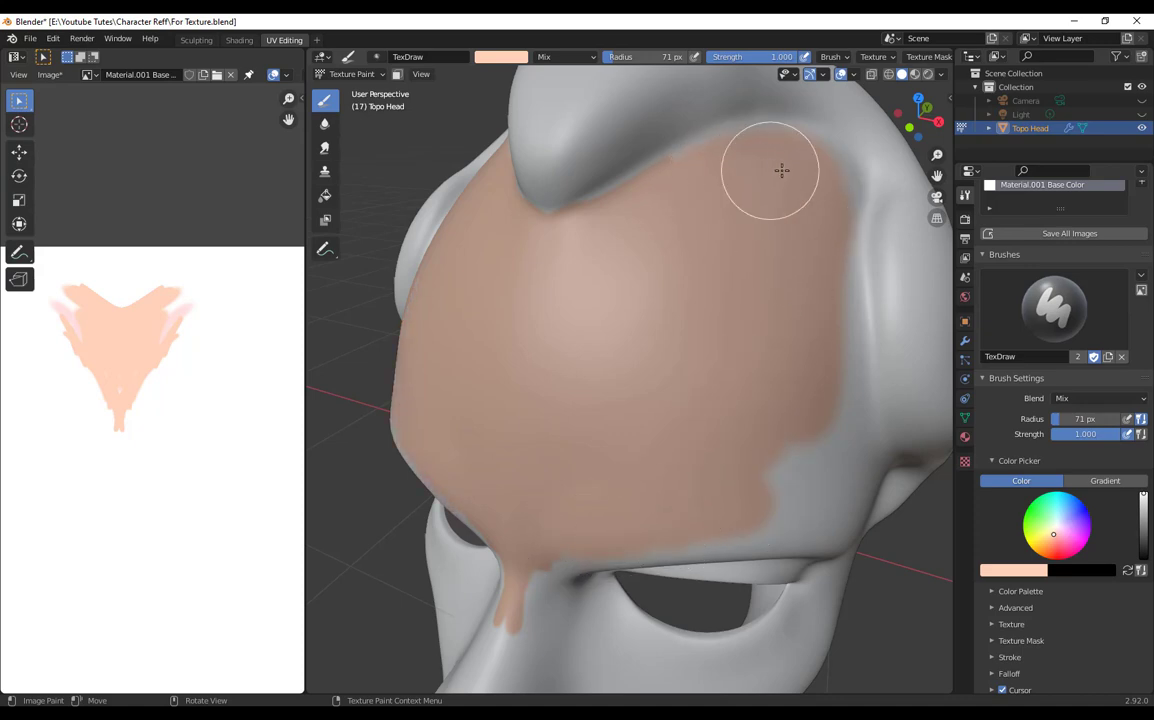
Step: Paint the temples, eye area, nose, cheeks and jaw with the peach skin tone
middle_drag(765, 373, 701, 368)
mouse_move(652, 98)
mouse_down()
mouse_move(679, 237)
mouse_move(752, 379)
mouse_move(725, 610)
mouse_move(453, 312)
mouse_move(606, 234)
mouse_move(497, 245)
mouse_move(683, 438)
mouse_move(665, 477)
mouse_up()
mouse_move(665, 477)
middle_down()
mouse_move(665, 515)
mouse_move(708, 482)
middle_up()
mouse_move(708, 482)
mouse_down()
mouse_move(625, 500)
mouse_move(690, 510)
mouse_move(610, 488)
mouse_move(546, 489)
mouse_move(585, 508)
mouse_up()
mouse_move(585, 508)
middle_down()
mouse_move(567, 438)
mouse_move(596, 321)
middle_up()
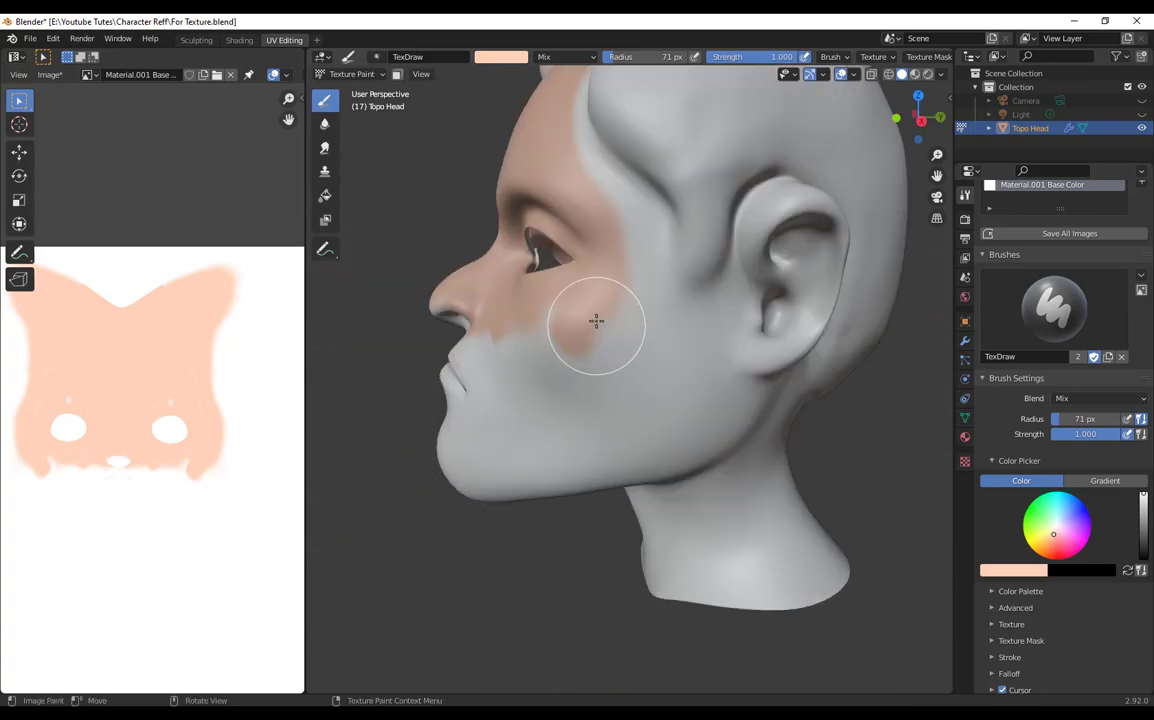
mouse_move(596, 321)
mouse_down()
mouse_move(621, 260)
mouse_move(595, 201)
mouse_move(636, 335)
mouse_move(669, 345)
mouse_move(541, 451)
mouse_move(443, 451)
mouse_move(474, 366)
mouse_move(604, 447)
mouse_move(727, 417)
mouse_move(698, 446)
mouse_up()
mouse_move(698, 446)
middle_down()
mouse_move(644, 453)
mouse_move(623, 396)
middle_up()
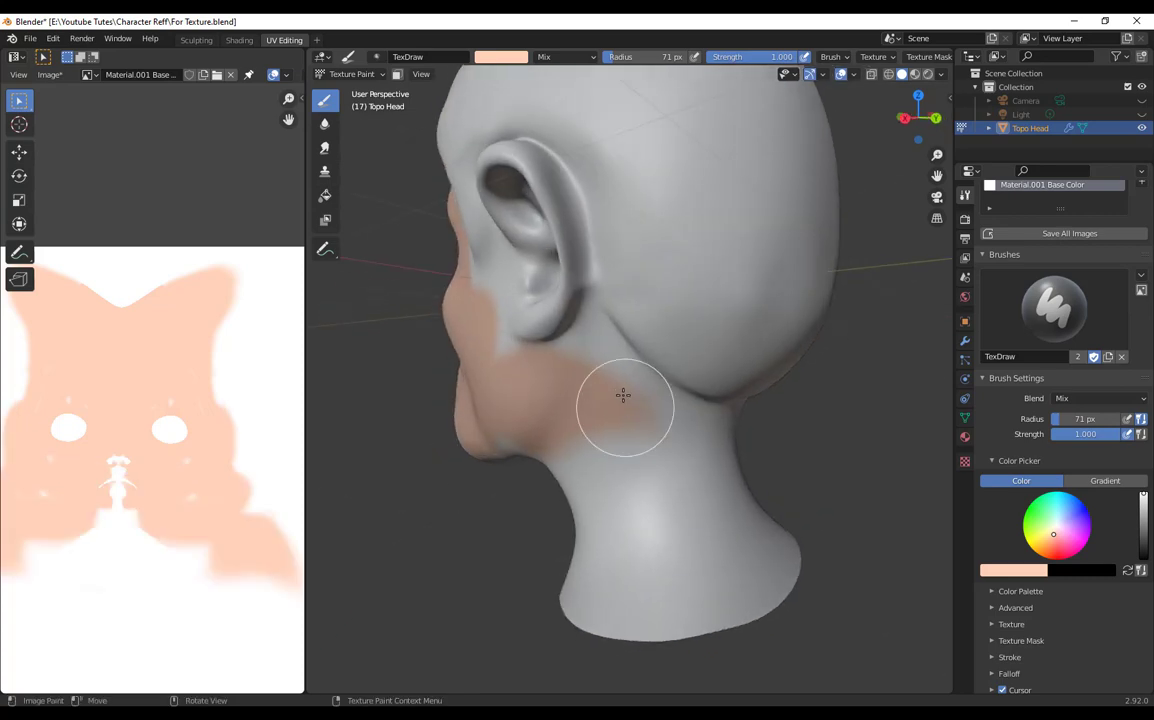
click(89, 75)
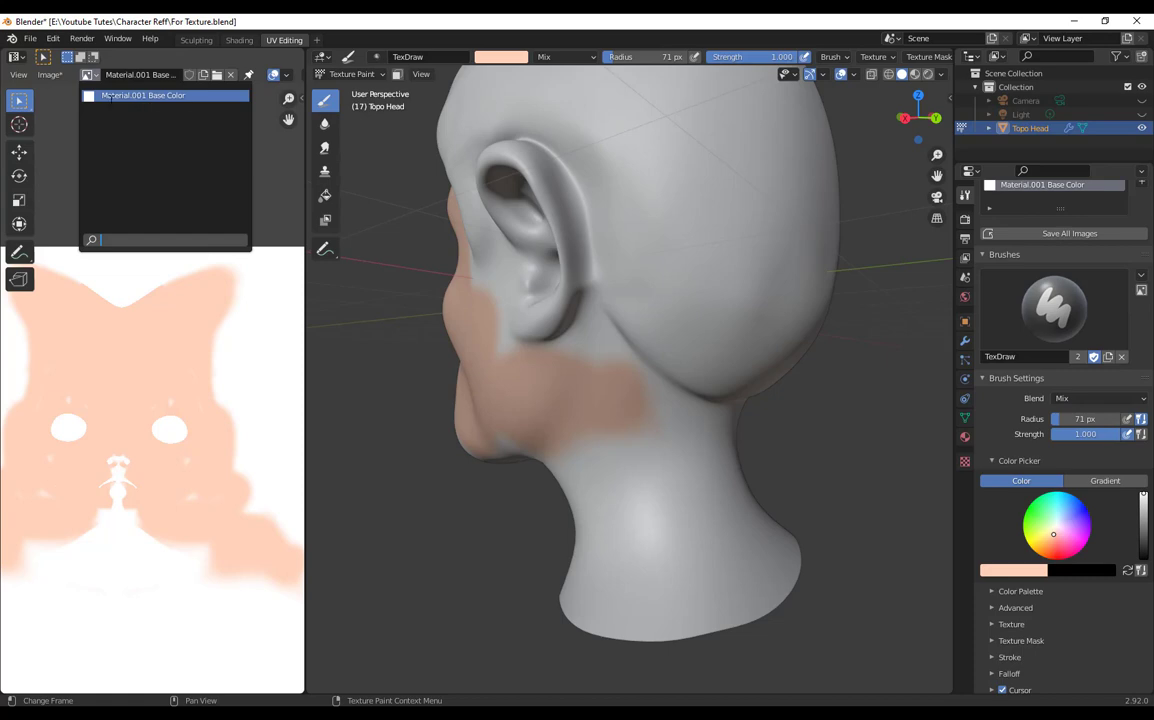
click(18, 57)
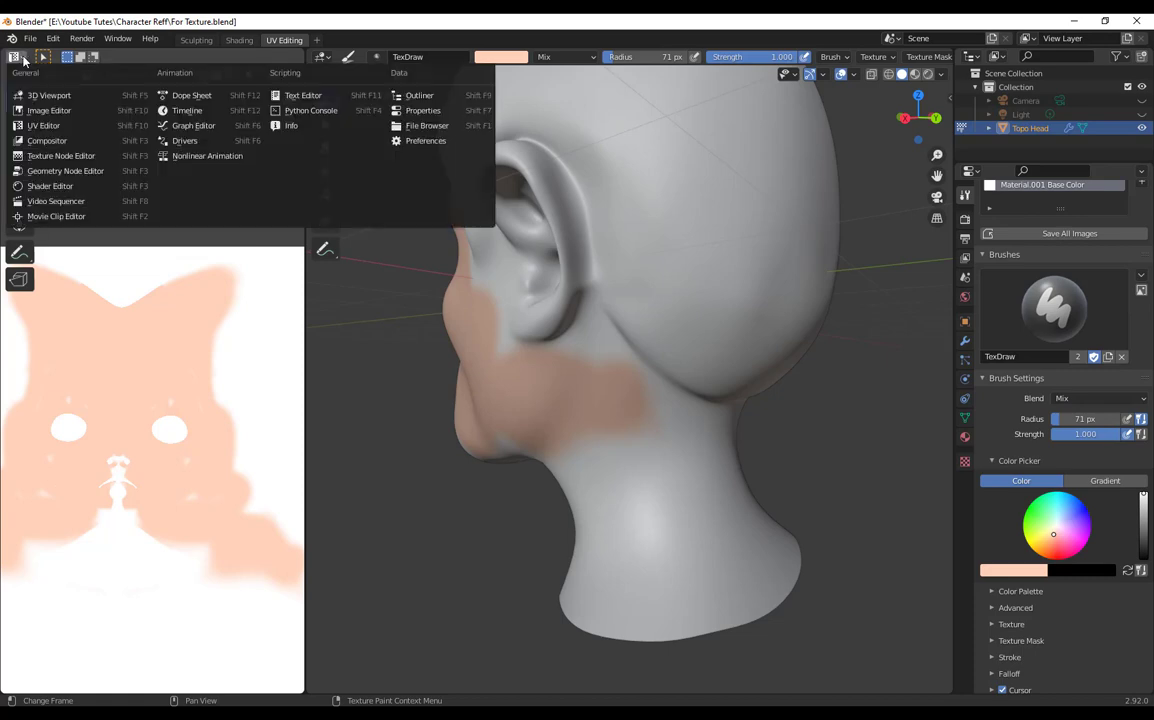
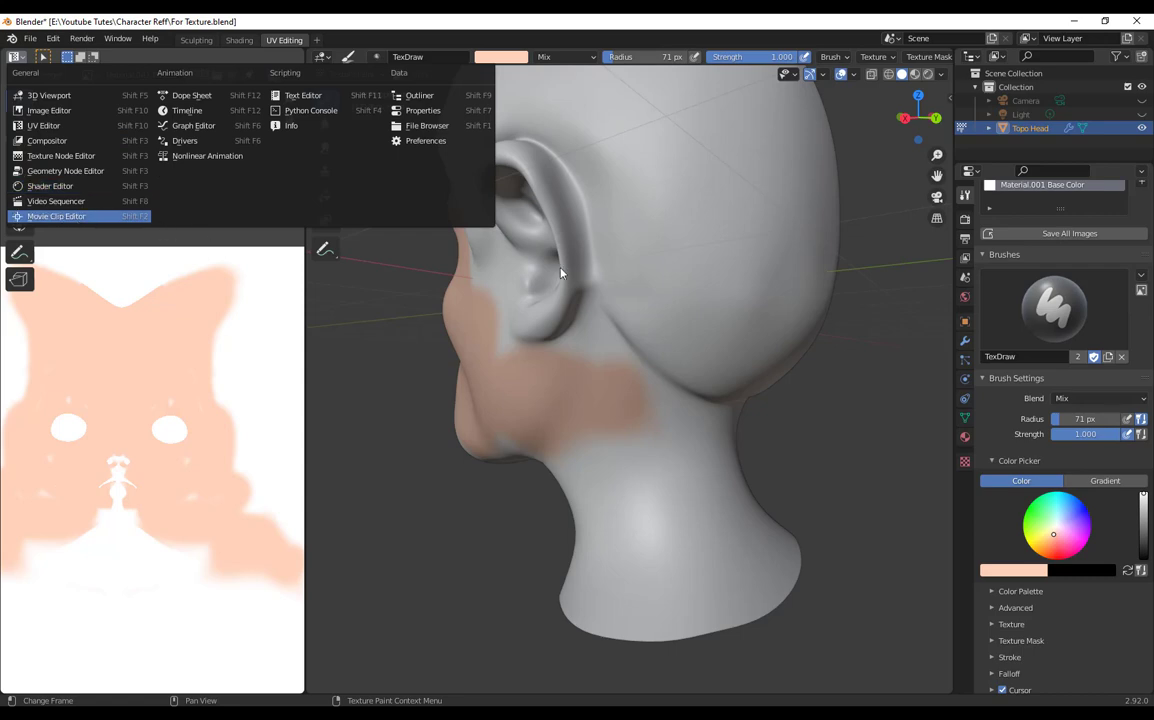
Step: Paint the ear, the area behind it and the upper side of the neck with the peach skin tone
middle_drag(765, 425, 768, 378)
mouse_move(590, 355)
mouse_down()
mouse_move(732, 453)
mouse_move(585, 344)
mouse_move(585, 320)
mouse_move(549, 258)
mouse_up()
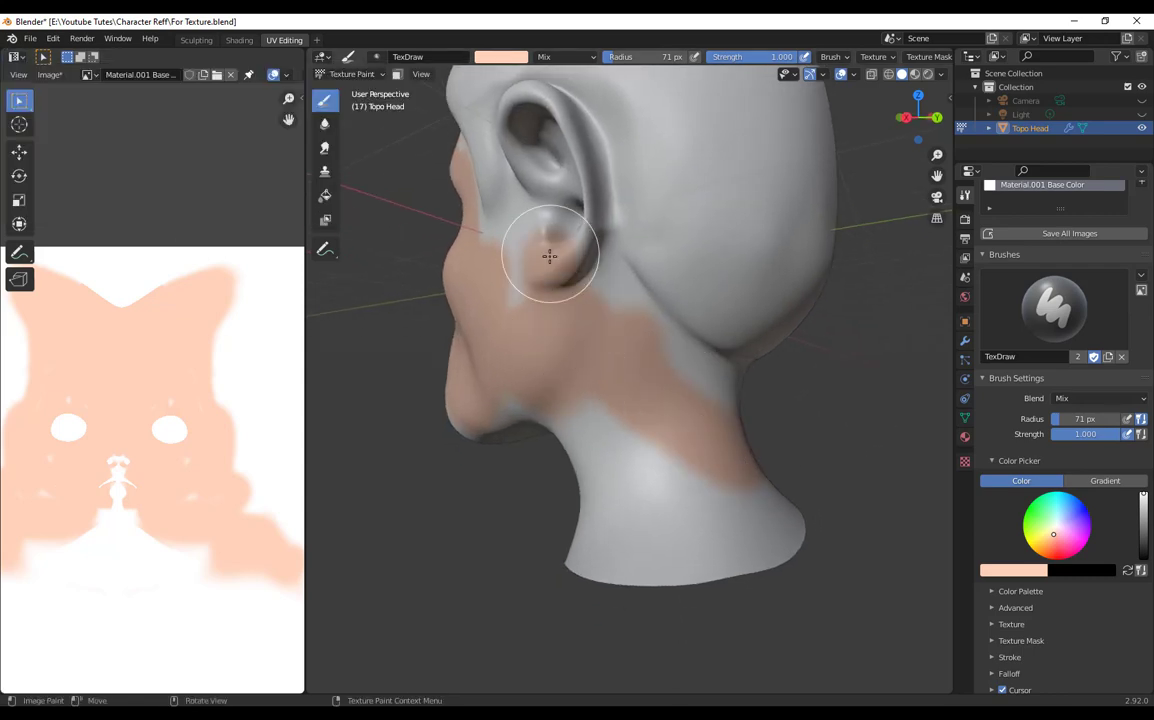
middle_drag(549, 258, 598, 358)
scroll(596, 394, up, 2)
mouse_move(695, 322)
mouse_down()
mouse_move(657, 211)
mouse_move(675, 185)
mouse_move(729, 270)
mouse_move(669, 356)
mouse_move(500, 353)
mouse_move(569, 464)
mouse_move(613, 412)
mouse_up()
middle_drag(613, 412, 558, 333)
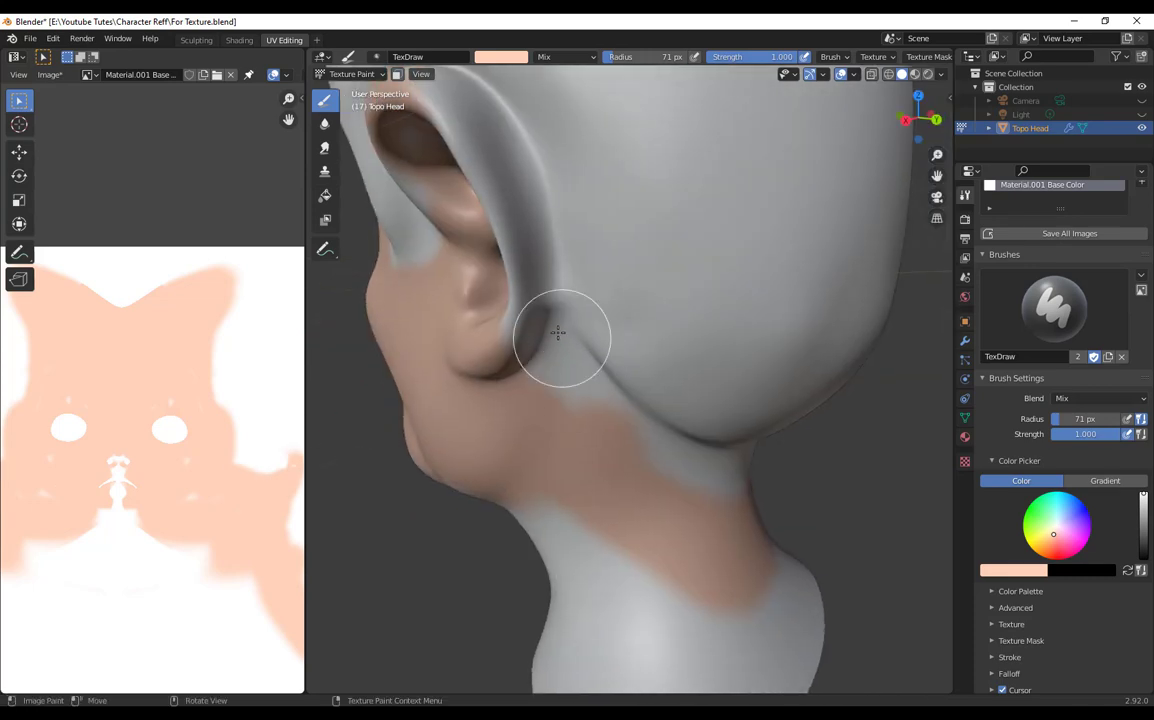
drag(521, 362, 460, 160)
Step: Cover the back and sides of the neck with the peach skin tone down toward its lower edge
mouse_move(530, 374)
middle_down()
mouse_move(551, 425)
mouse_move(500, 385)
middle_up()
mouse_move(598, 385)
middle_down()
mouse_move(662, 446)
mouse_move(559, 362)
middle_up()
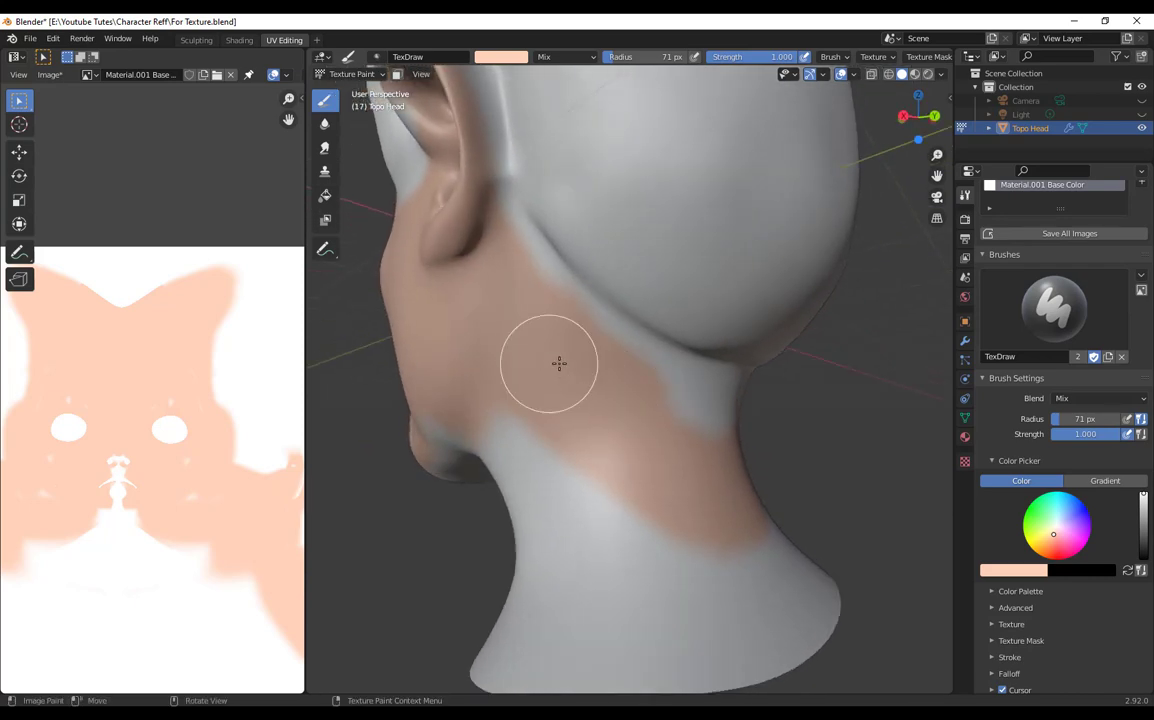
middle_drag(698, 421, 573, 377)
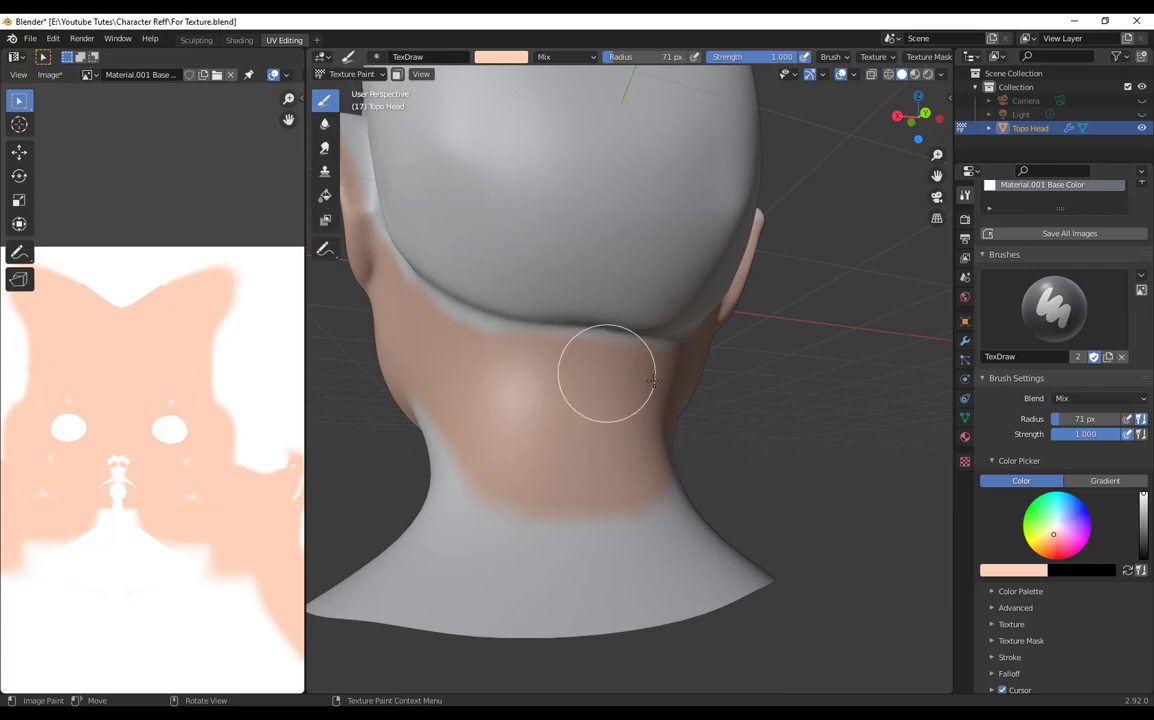
mouse_move(636, 497)
middle_down()
mouse_move(701, 505)
mouse_move(567, 275)
middle_up()
mouse_move(567, 275)
mouse_down()
mouse_move(706, 392)
mouse_move(819, 528)
mouse_move(649, 327)
mouse_move(525, 243)
mouse_up()
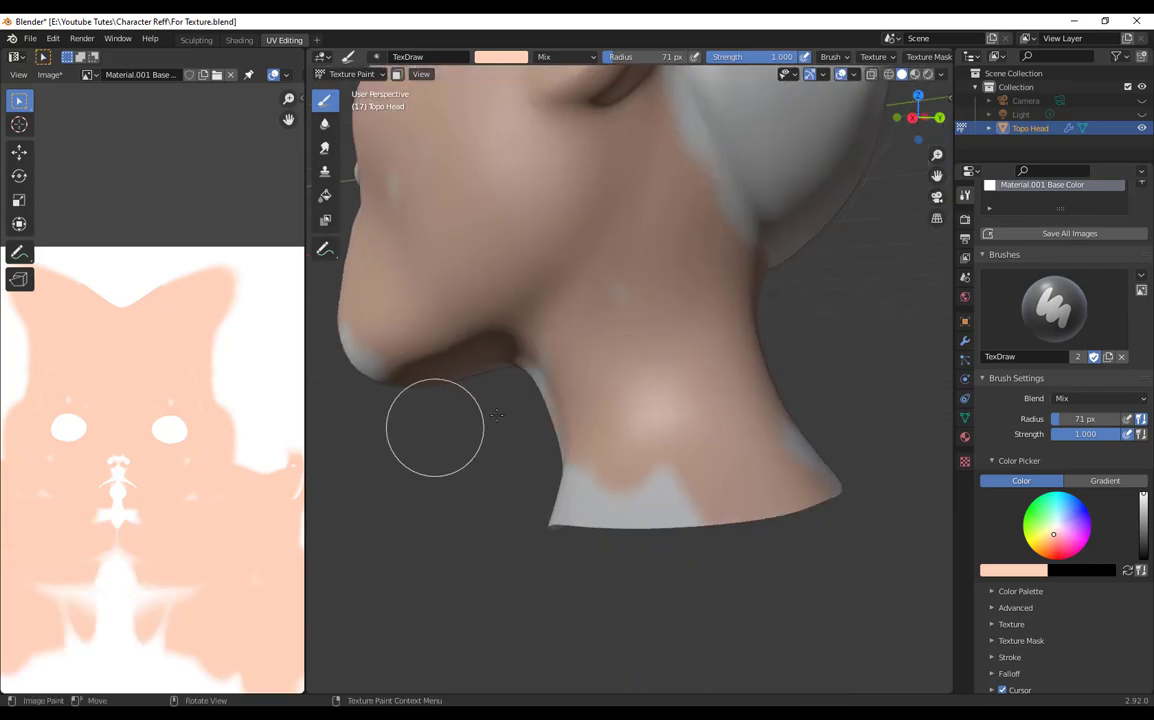
Step: Fill the remaining unpainted areas around the mouth, chin, under the jaw and on the front of the neck
mouse_move(433, 425)
middle_down()
mouse_move(592, 404)
mouse_move(629, 471)
mouse_move(677, 451)
mouse_move(616, 404)
mouse_move(635, 282)
middle_up()
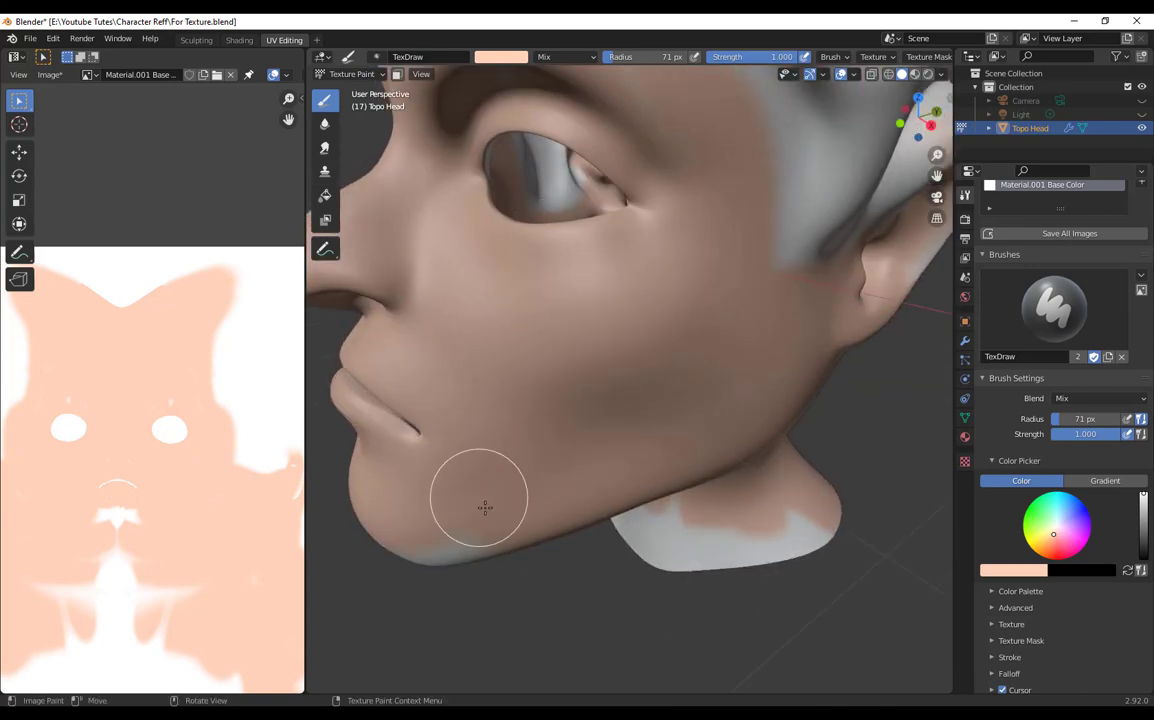
middle_drag(484, 507, 675, 442)
mouse_move(587, 292)
mouse_down()
mouse_move(698, 456)
mouse_move(722, 430)
mouse_up()
middle_drag(727, 422, 750, 407)
mouse_move(735, 385)
mouse_down()
mouse_move(632, 392)
mouse_move(580, 528)
mouse_move(554, 541)
mouse_move(631, 536)
mouse_up()
middle_drag(631, 536, 544, 487)
drag(540, 480, 520, 495)
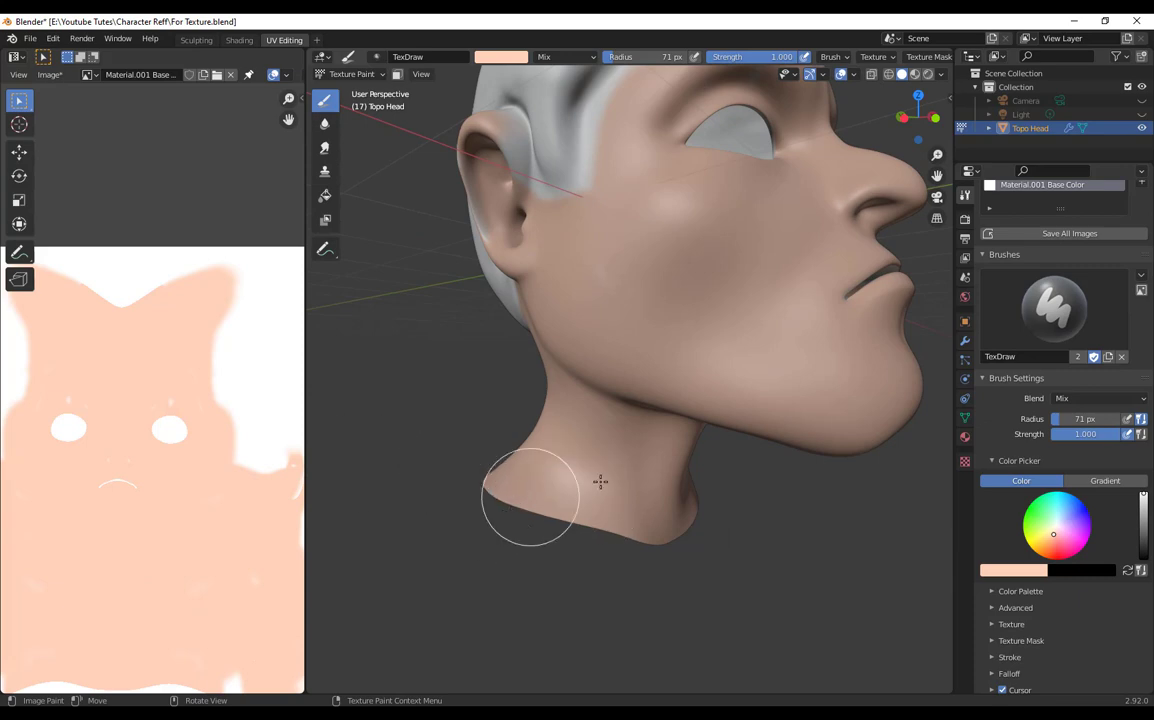
Step: Finish painting the nape and lower neck edge, and check the skin coverage around the back and ear
middle_drag(602, 482, 735, 472)
mouse_move(546, 470)
mouse_down()
mouse_move(523, 567)
mouse_move(460, 530)
mouse_up()
mouse_move(624, 555)
middle_down()
mouse_move(654, 533)
mouse_move(644, 546)
mouse_move(654, 510)
middle_up()
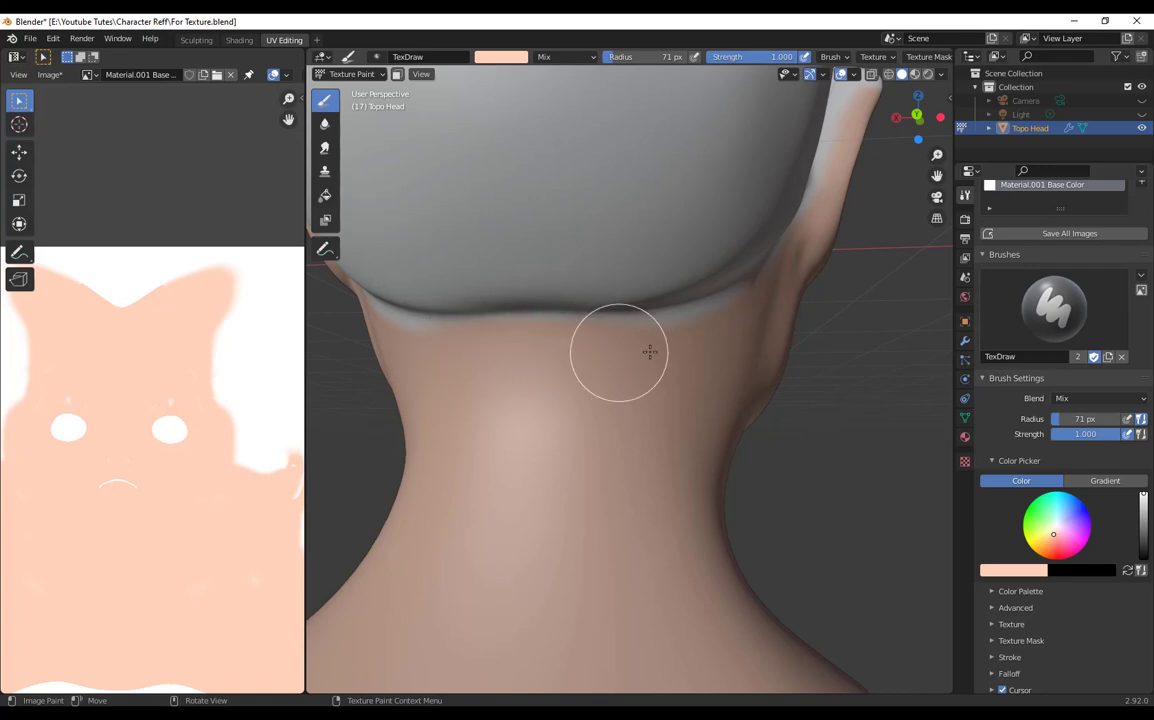
mouse_move(729, 335)
middle_down()
mouse_move(744, 471)
mouse_move(610, 489)
mouse_move(655, 526)
mouse_move(588, 391)
middle_up()
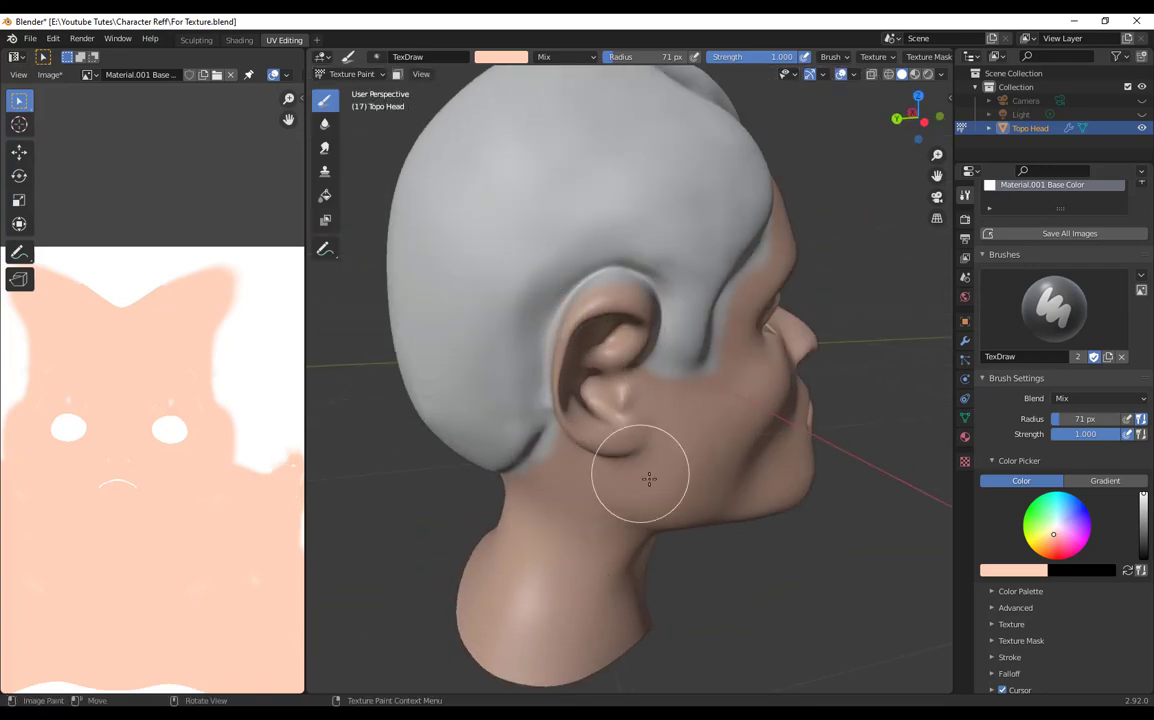
Step: Paint the peach skin tone along the junction between the scalp and the back of the ear
mouse_move(649, 479)
middle_down()
mouse_move(546, 451)
mouse_move(637, 457)
mouse_move(690, 528)
mouse_move(652, 559)
mouse_move(716, 540)
middle_up()
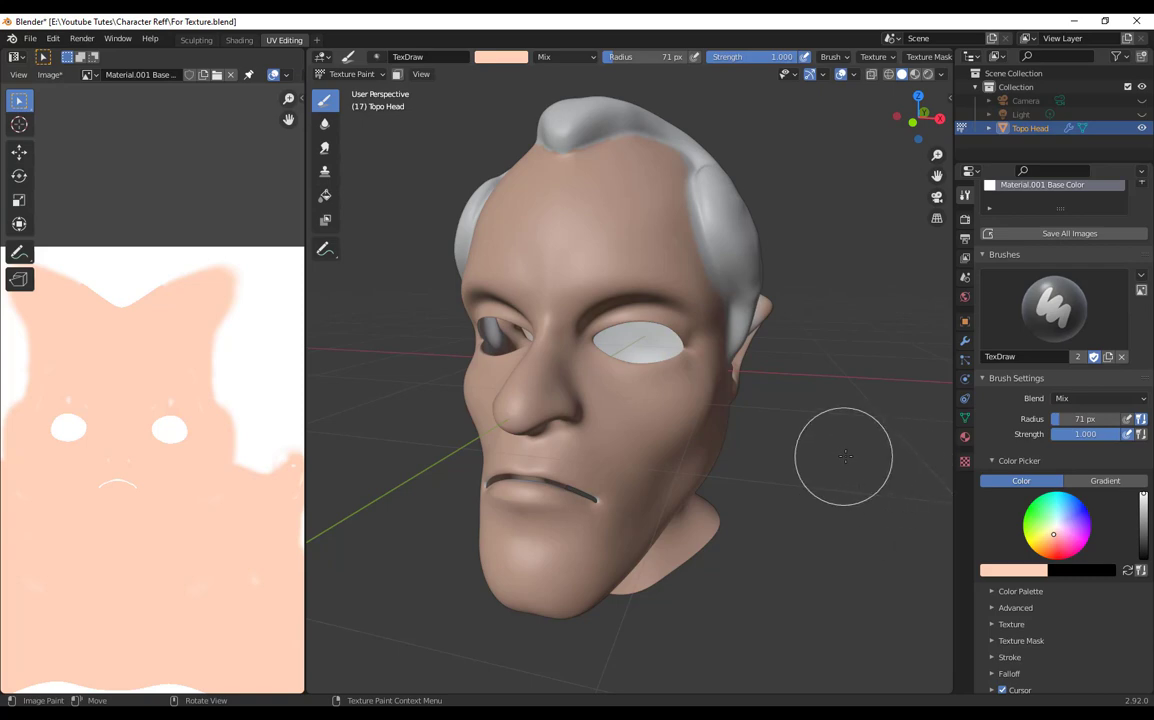
scroll(1060, 400, up, 2)
scroll(820, 440, down, 1)
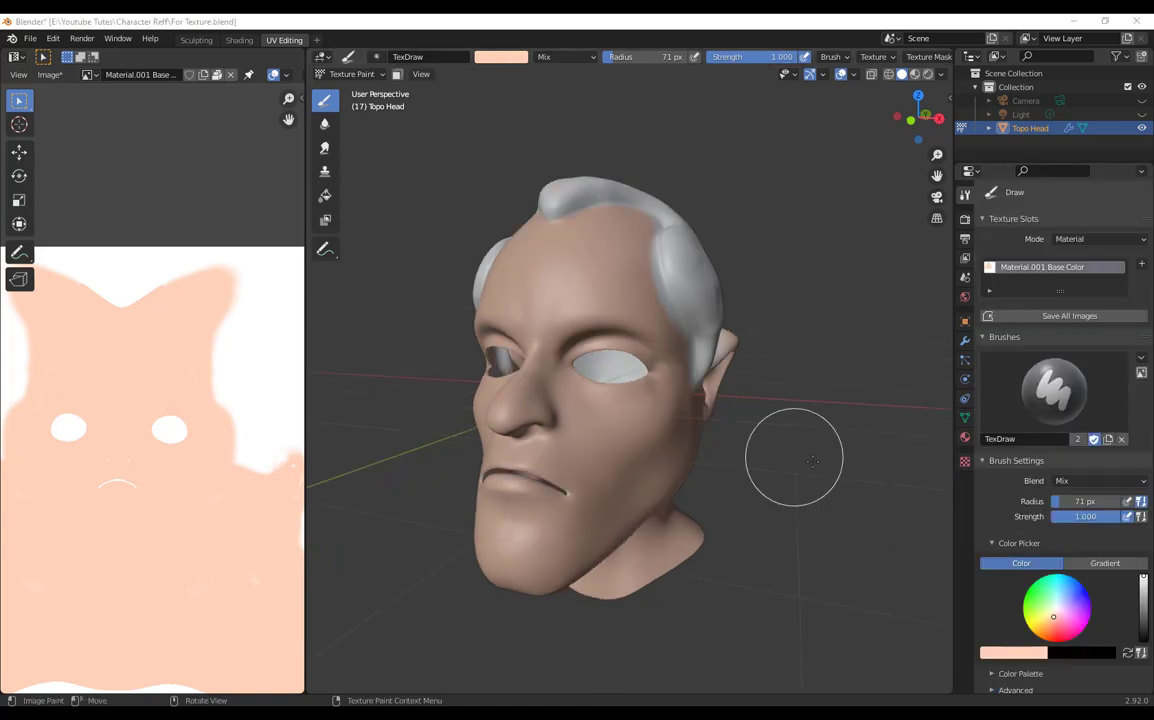
middle_drag(800, 488, 886, 568)
scroll(886, 568, up, 4)
scroll(508, 362, up, 4)
shift+middle_drag(540, 250, 592, 451)
scroll(500, 380, down, 5)
scroll(690, 378, up, 5)
mouse_move(690, 378)
mouse_down()
mouse_move(489, 551)
mouse_move(725, 205)
mouse_up()
middle_drag(729, 288, 700, 430)
mouse_move(555, 480)
mouse_down()
mouse_move(726, 447)
mouse_move(768, 500)
mouse_up()
middle_drag(765, 500, 657, 515)
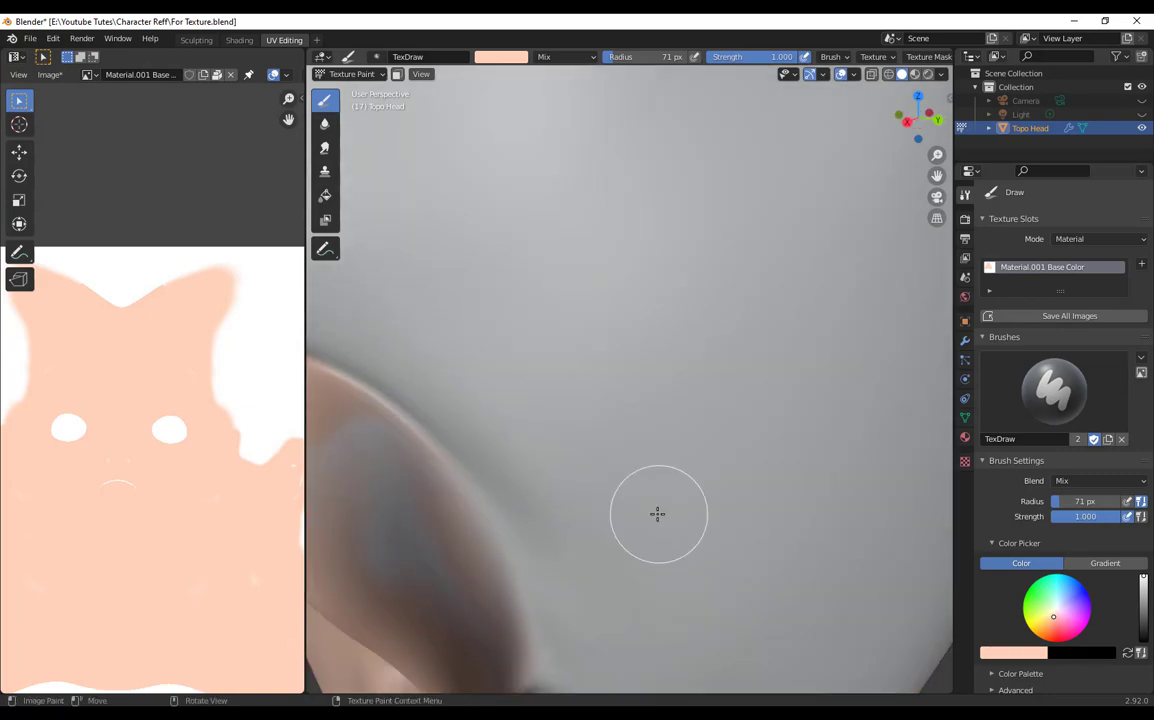
Step: Fill the unpainted patches along the ear's upper edge and in front of the ear with the peach skin tone
mouse_move(430, 450)
mouse_down()
mouse_move(513, 525)
mouse_move(512, 565)
mouse_up()
scroll(360, 533, down, 4)
middle_drag(729, 515, 672, 508)
scroll(672, 508, up, 3)
middle_drag(697, 570, 672, 500)
mouse_move(664, 555)
mouse_down()
mouse_move(659, 446)
mouse_move(595, 242)
mouse_up()
mouse_move(630, 430)
middle_down()
mouse_move(719, 412)
mouse_move(755, 420)
middle_up()
scroll(621, 510, down, 4)
drag(542, 375, 668, 495)
mouse_move(668, 494)
middle_down()
mouse_move(536, 343)
mouse_move(665, 399)
middle_up()
mouse_move(736, 178)
middle_down()
mouse_move(466, 496)
mouse_move(760, 420)
middle_up()
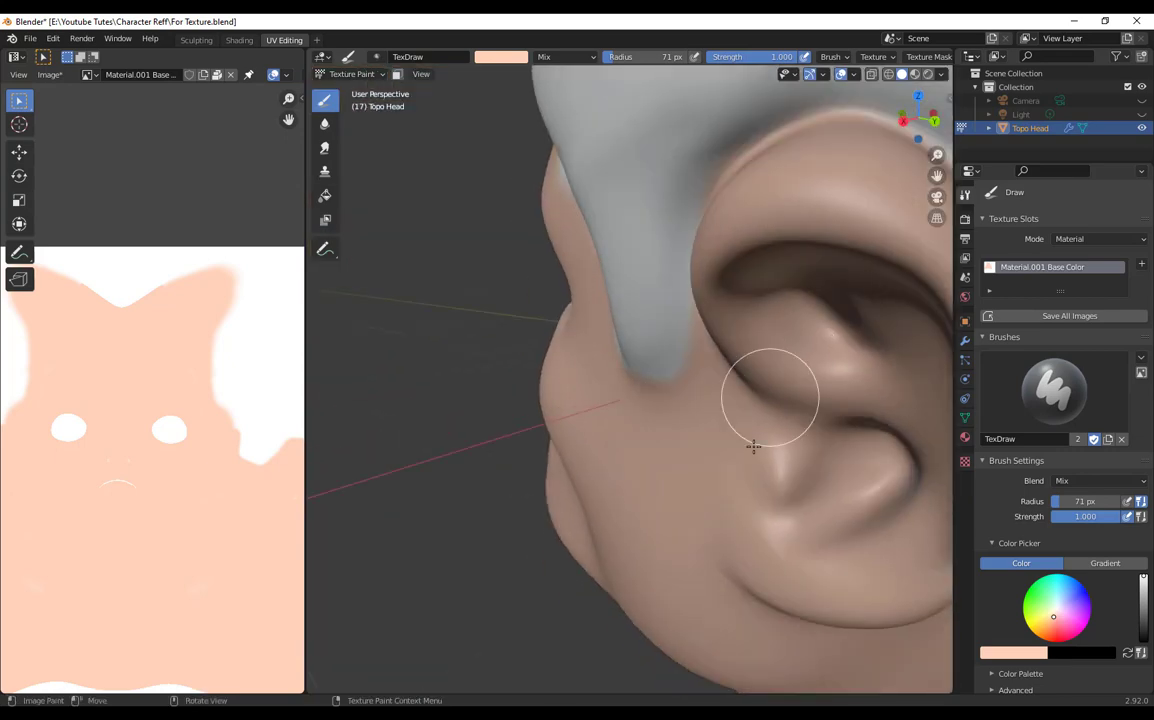
Step: Outline the sideburn and the temple hairline with the peach skin tone, using a 27 px brush for the tighter edges
middle_drag(460, 480, 562, 513)
scroll(562, 513, up, 3)
mouse_move(643, 505)
mouse_down()
mouse_move(654, 453)
mouse_move(566, 238)
mouse_up()
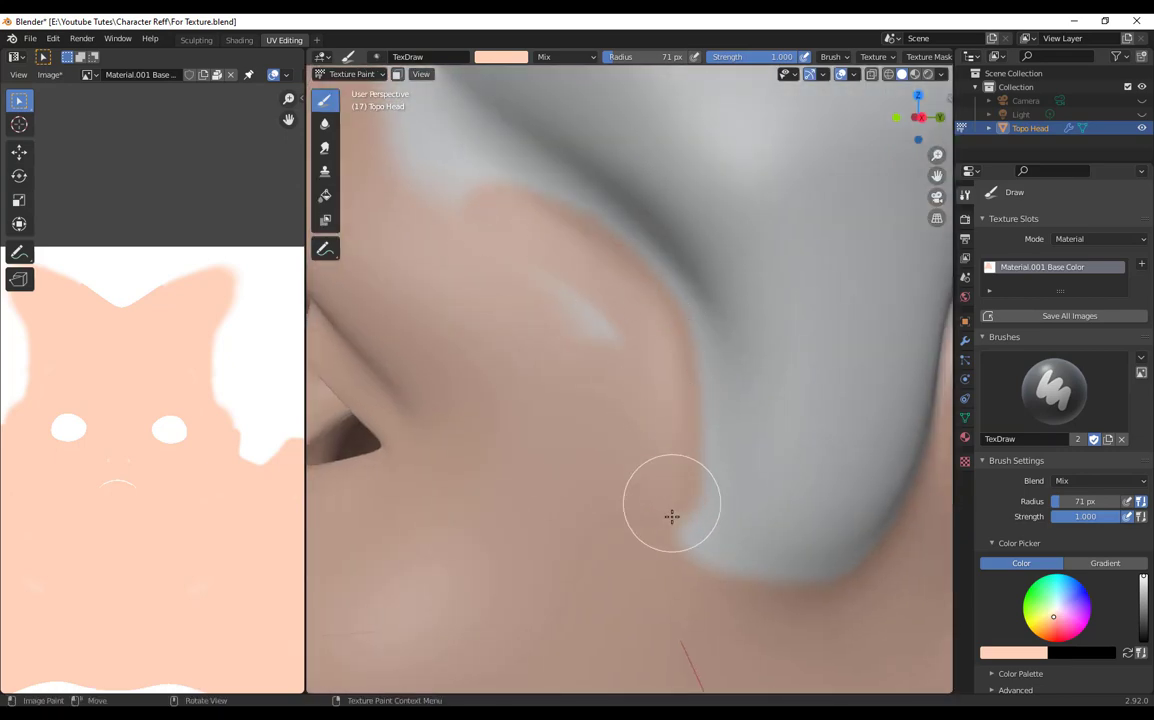
scroll(559, 515, down, 4)
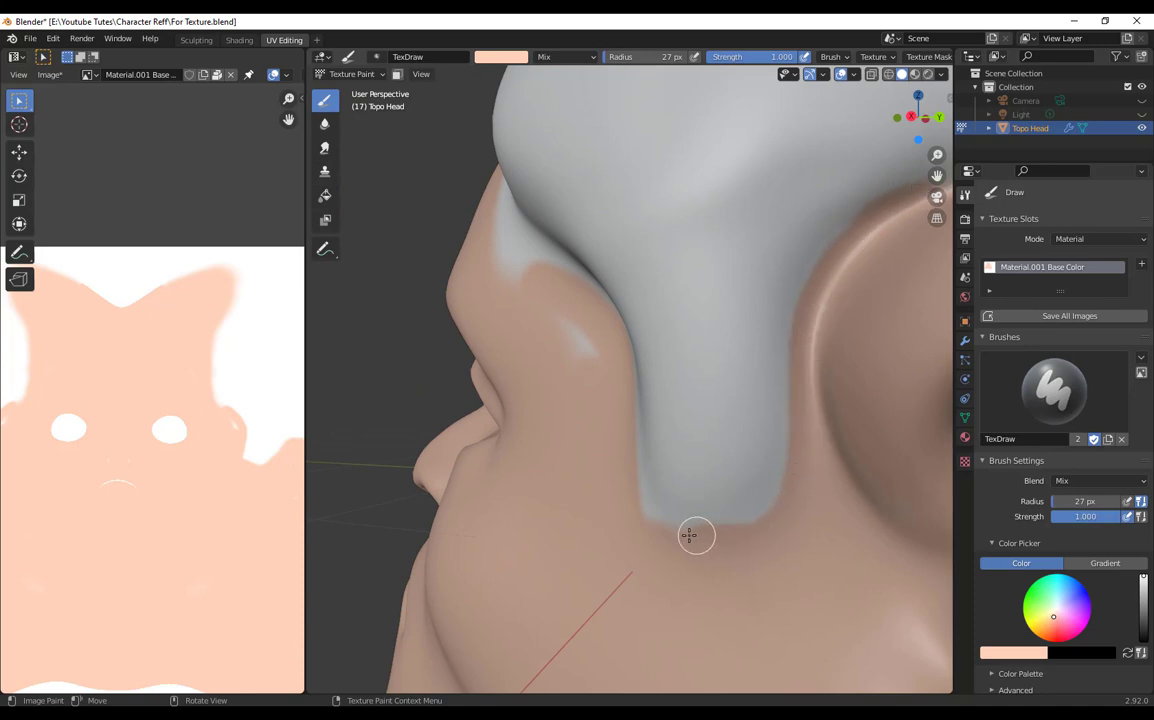
middle_drag(800, 470, 654, 450)
drag(590, 276, 432, 200)
mouse_move(458, 379)
middle_down()
mouse_move(760, 582)
mouse_move(782, 625)
middle_up()
mouse_move(683, 498)
mouse_down()
mouse_move(659, 461)
mouse_move(698, 400)
mouse_move(428, 394)
mouse_up()
scroll(667, 538, down, 2)
Step: Set the brush radius to 42 px and paint the skin tone along the side hairline up the forehead
mouse_move(554, 345)
middle_down()
mouse_move(628, 417)
mouse_move(615, 540)
middle_up()
scroll(615, 565, up, 3)
key(f)
click(622, 572)
mouse_move(660, 562)
mouse_down()
mouse_move(646, 297)
mouse_move(636, 536)
mouse_move(670, 291)
mouse_move(675, 435)
mouse_move(743, 665)
mouse_up()
middle_drag(740, 665, 731, 88)
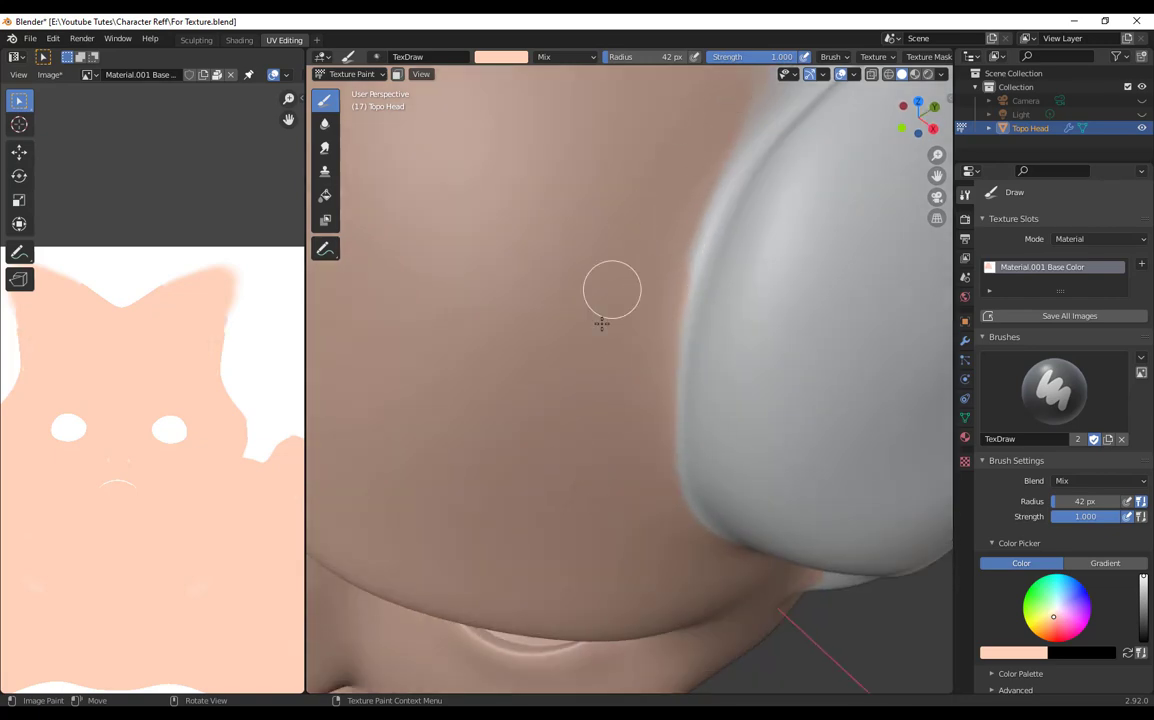
middle_drag(601, 323, 492, 420)
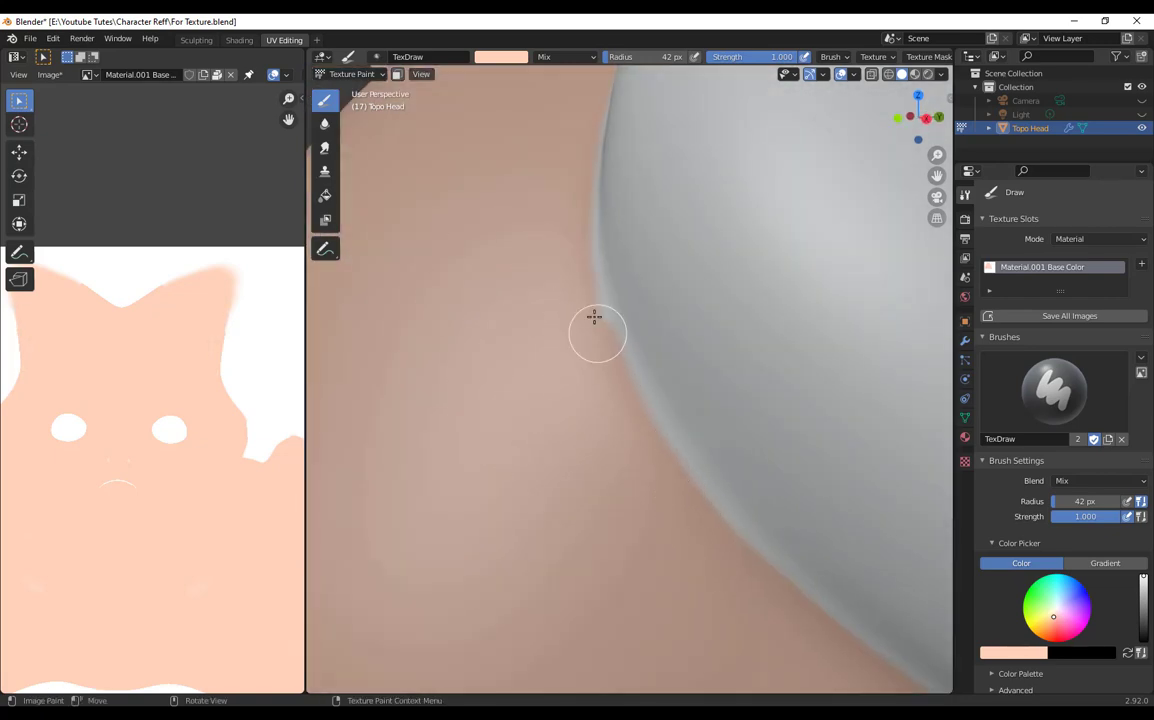
mouse_move(640, 430)
middle_down()
mouse_move(595, 340)
mouse_move(556, 567)
middle_up()
mouse_move(700, 315)
mouse_down()
mouse_move(768, 240)
mouse_move(779, 257)
mouse_up()
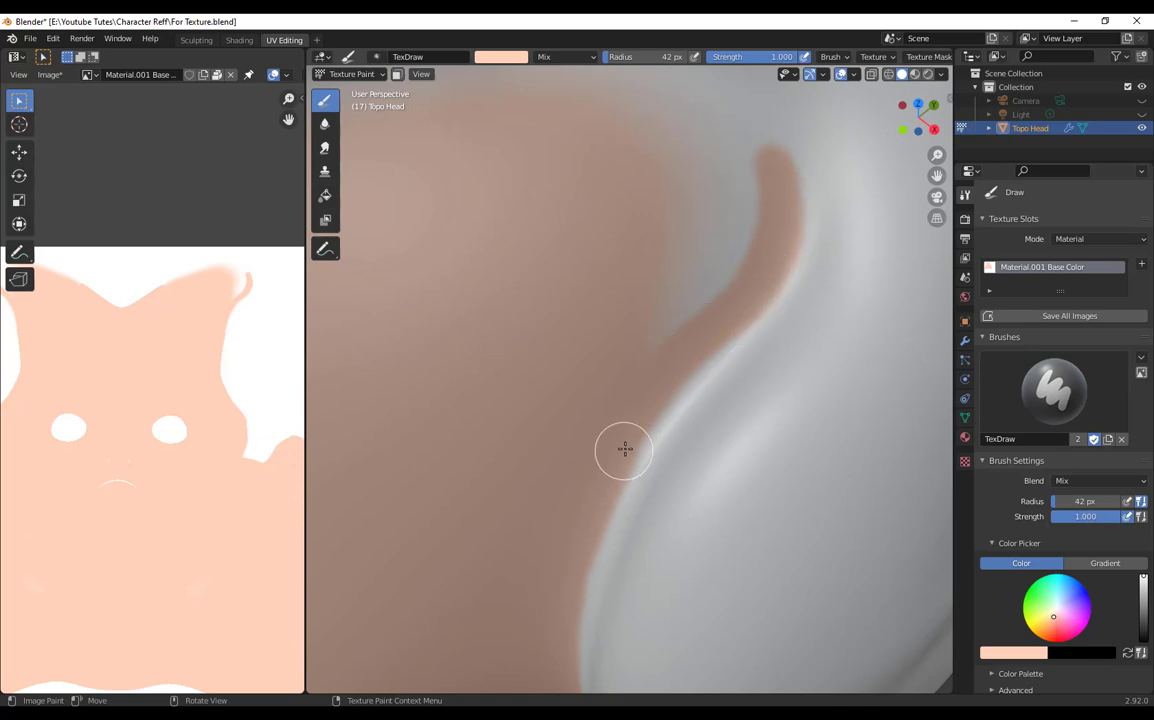
Step: Fill the receding corner of the hairline above the temple with the peach skin tone
mouse_move(728, 331)
middle_down()
mouse_move(726, 528)
mouse_move(606, 418)
middle_up()
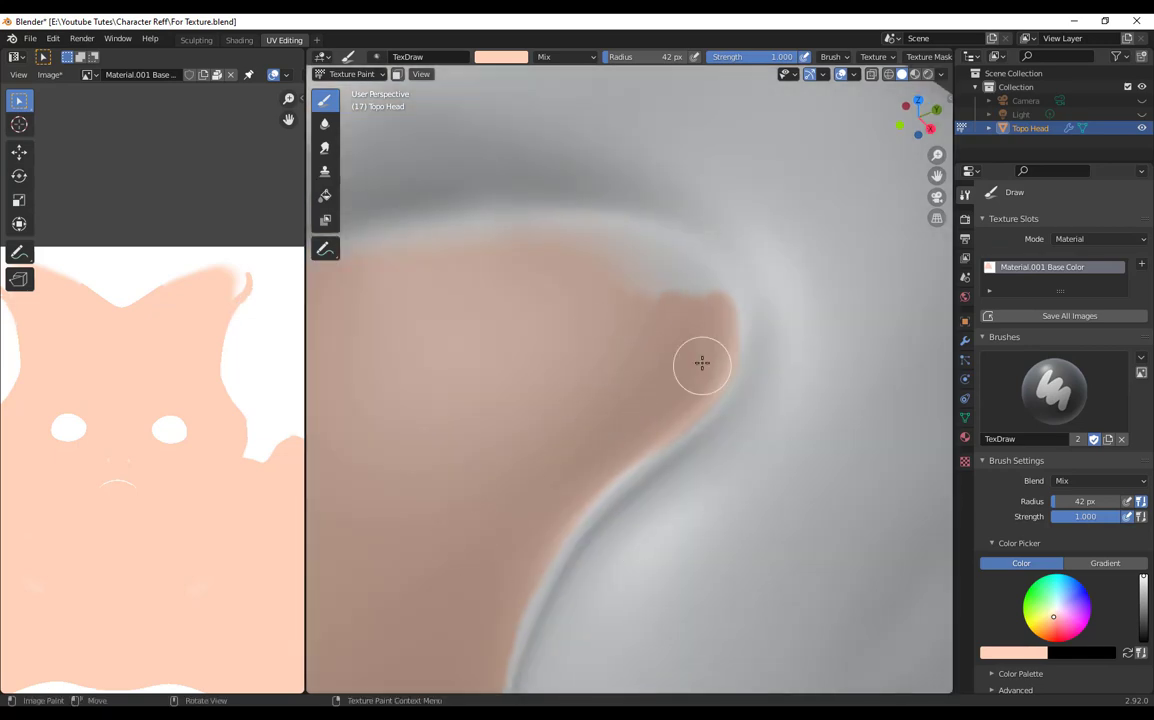
mouse_move(702, 363)
middle_down()
mouse_move(701, 507)
mouse_move(355, 361)
middle_up()
mouse_move(355, 361)
mouse_down()
mouse_move(639, 348)
mouse_move(777, 522)
mouse_up()
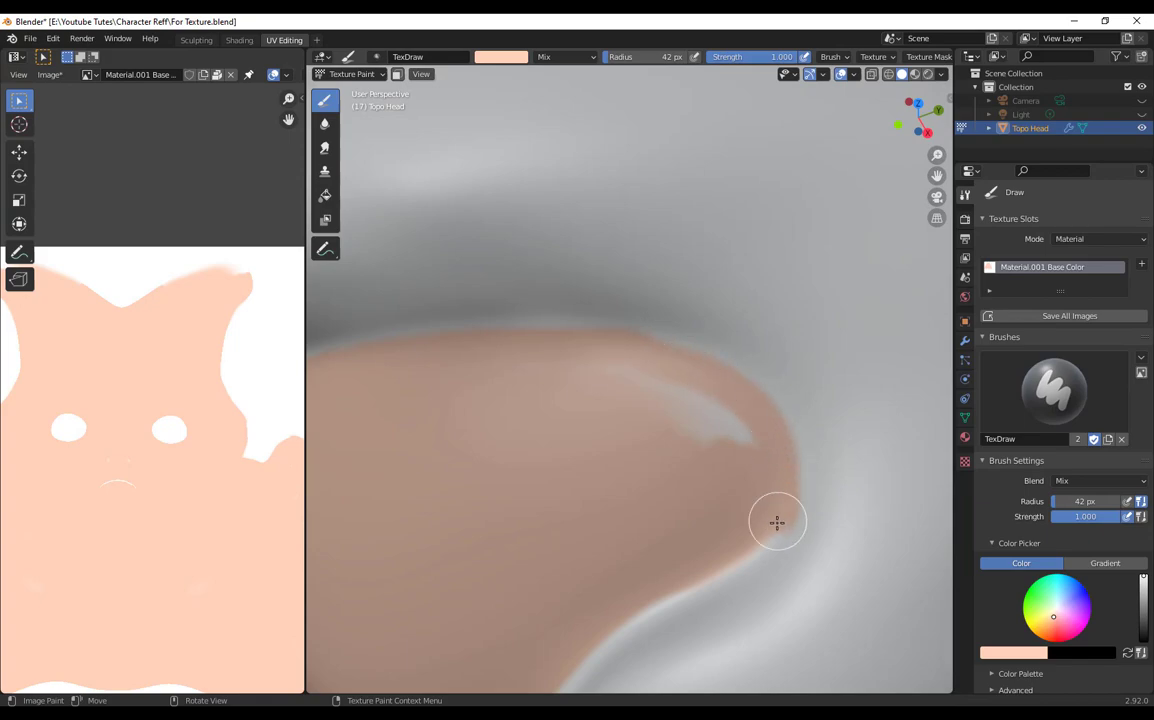
mouse_move(583, 346)
mouse_down()
mouse_move(757, 453)
mouse_move(742, 437)
mouse_up()
scroll(554, 471, down, 8)
middle_drag(554, 471, 747, 361)
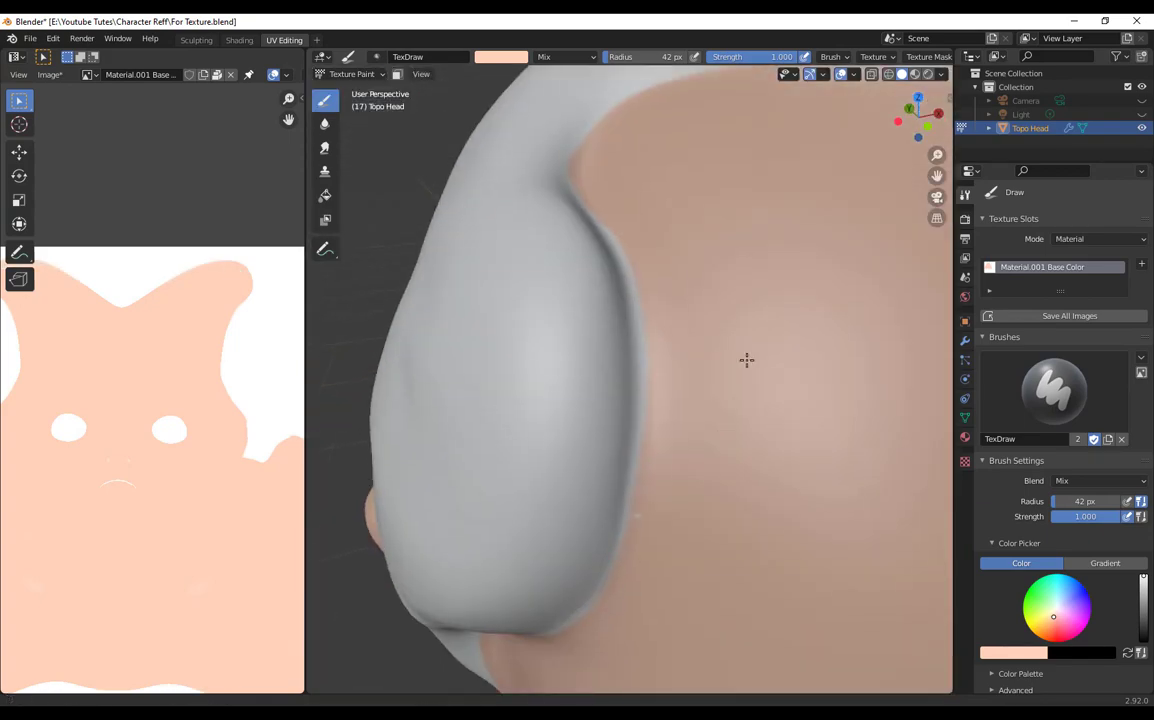
Step: Enlarge the image editor and examine the painted base color texture for coverage
scroll(747, 361, down, 5)
middle_drag(686, 427, 450, 361)
drag(306, 432, 753, 442)
scroll(602, 449, down, 3)
middle_drag(602, 449, 466, 337)
scroll(500, 490, up, 7)
middle_drag(500, 490, 291, 389)
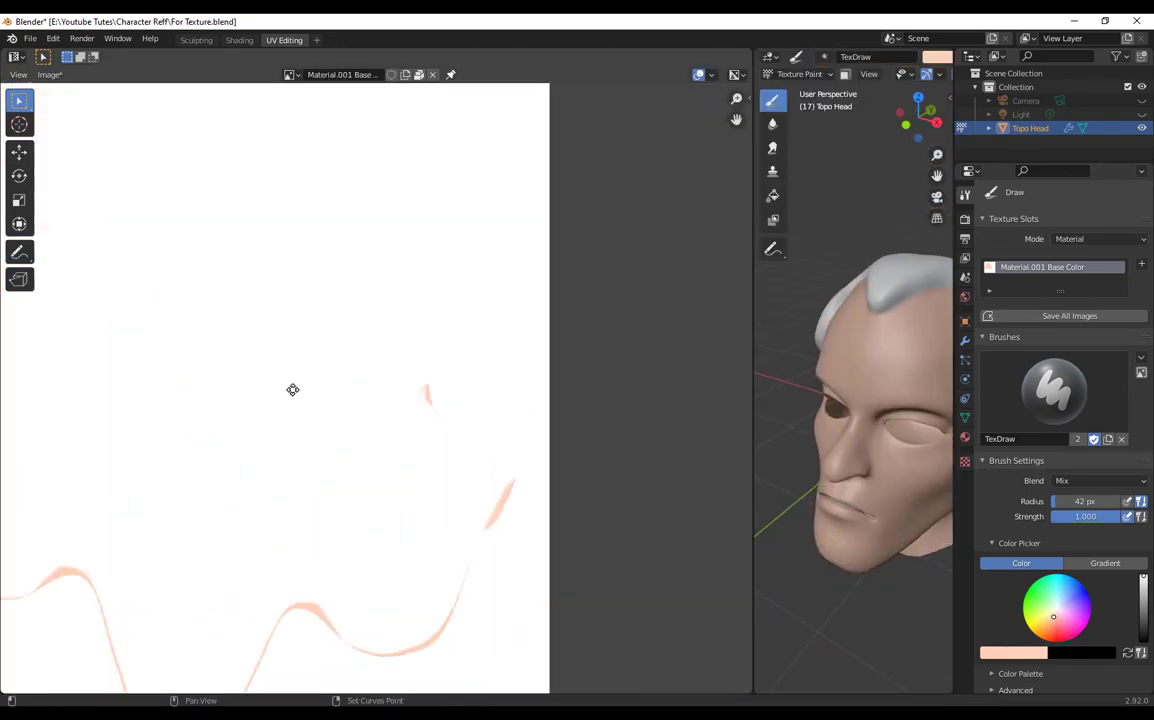
scroll(308, 335, down, 3)
middle_drag(308, 335, 375, 430)
Step: Narrow the image editor to a thin strip so the 3D viewport gets most of the workspace
drag(750, 381, 404, 160)
click(362, 74)
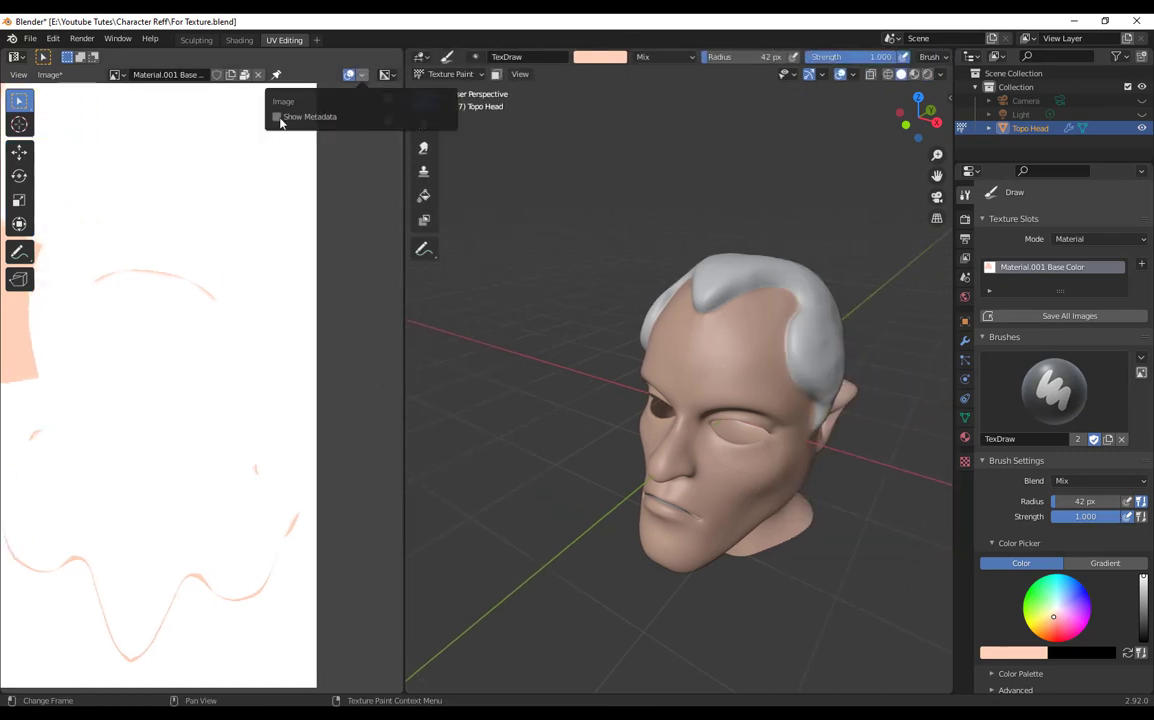
scroll(240, 264, up, 3)
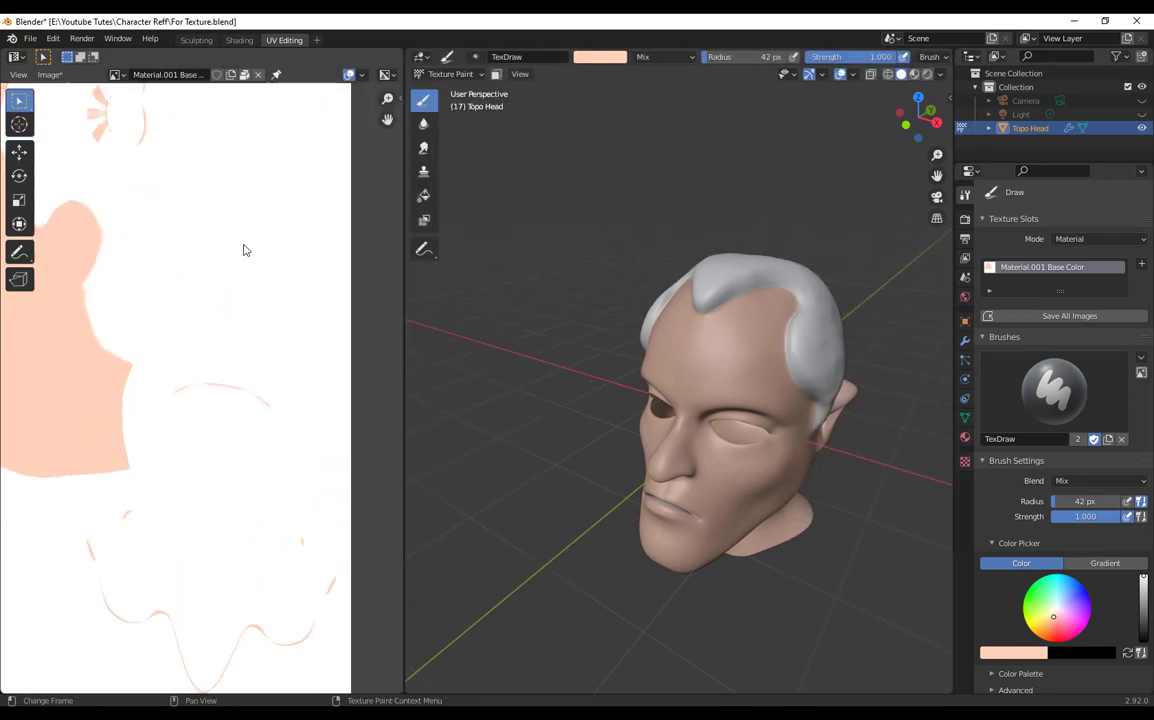
click(18, 75)
middle_drag(752, 340, 790, 228)
scroll(719, 283, up, 5)
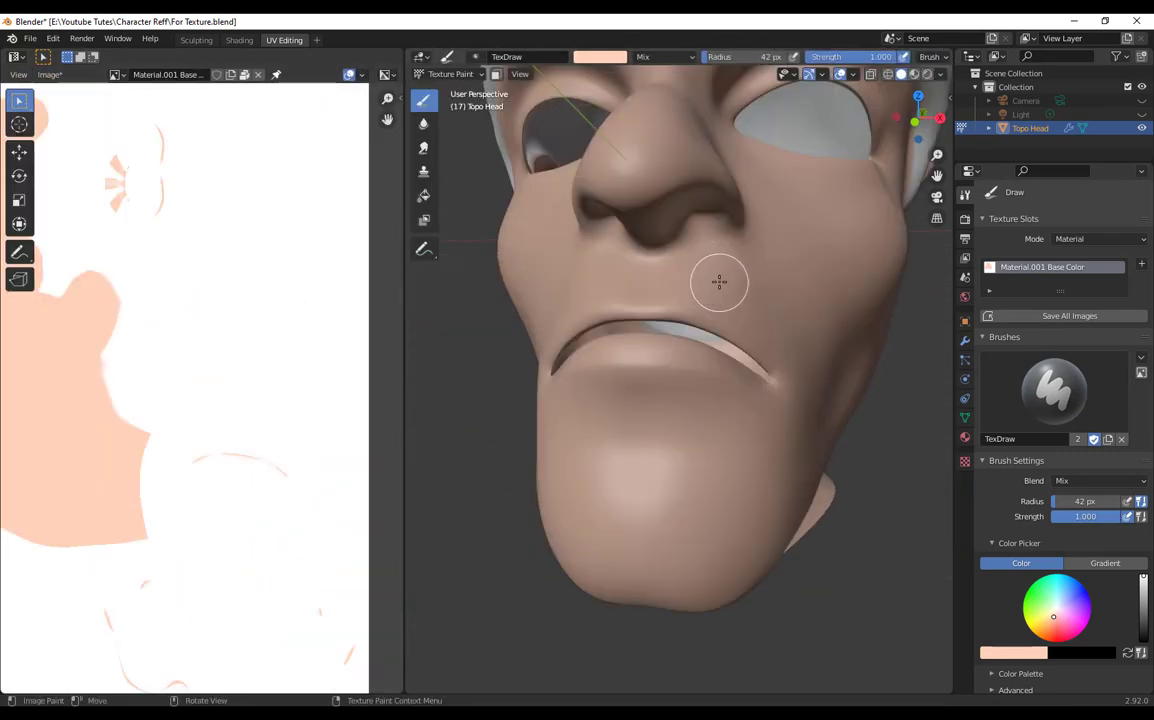
middle_drag(719, 283, 782, 402)
scroll(850, 347, down, 3)
drag(404, 384, 162, 384)
Step: Create a color palette and store the peach skin tone and a salmon pink in it
middle_drag(650, 402, 570, 384)
scroll(654, 368, up, 3)
scroll(991, 606, down, 5)
click(1020, 496)
click(1085, 517)
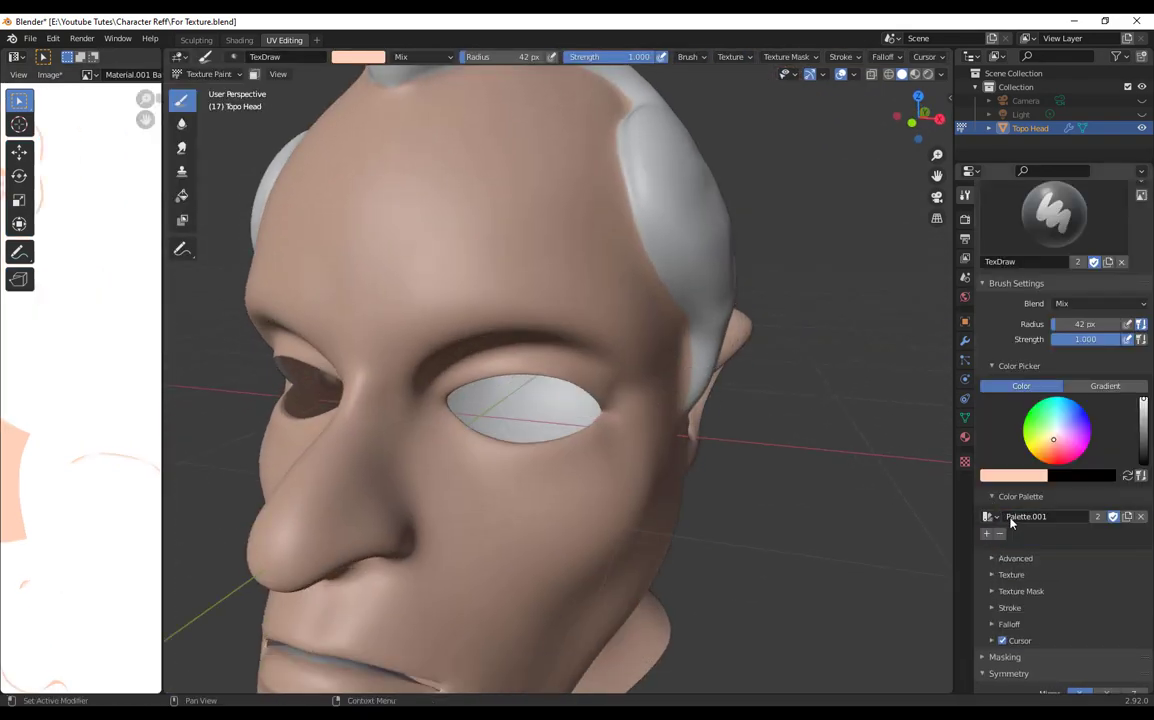
scroll(842, 573, down, 3)
middle_drag(842, 573, 632, 320)
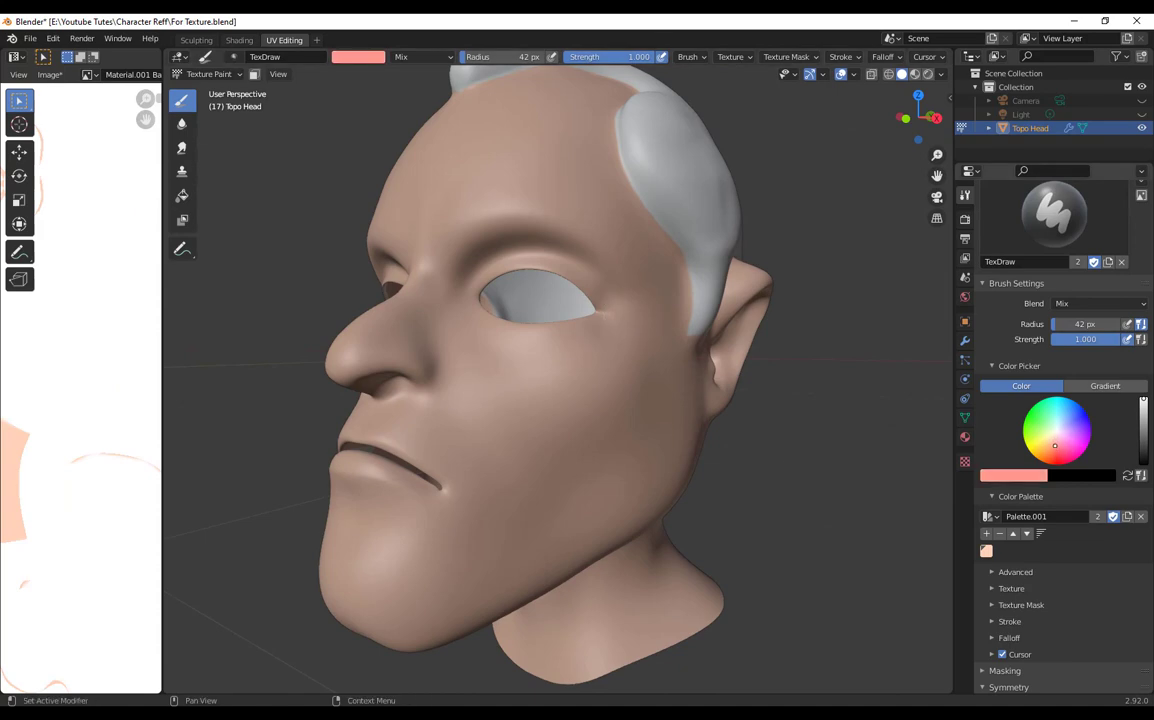
click(987, 534)
Step: Lower the brush strength to 0.163
middle_drag(880, 530, 503, 242)
scroll(503, 242, up, 2)
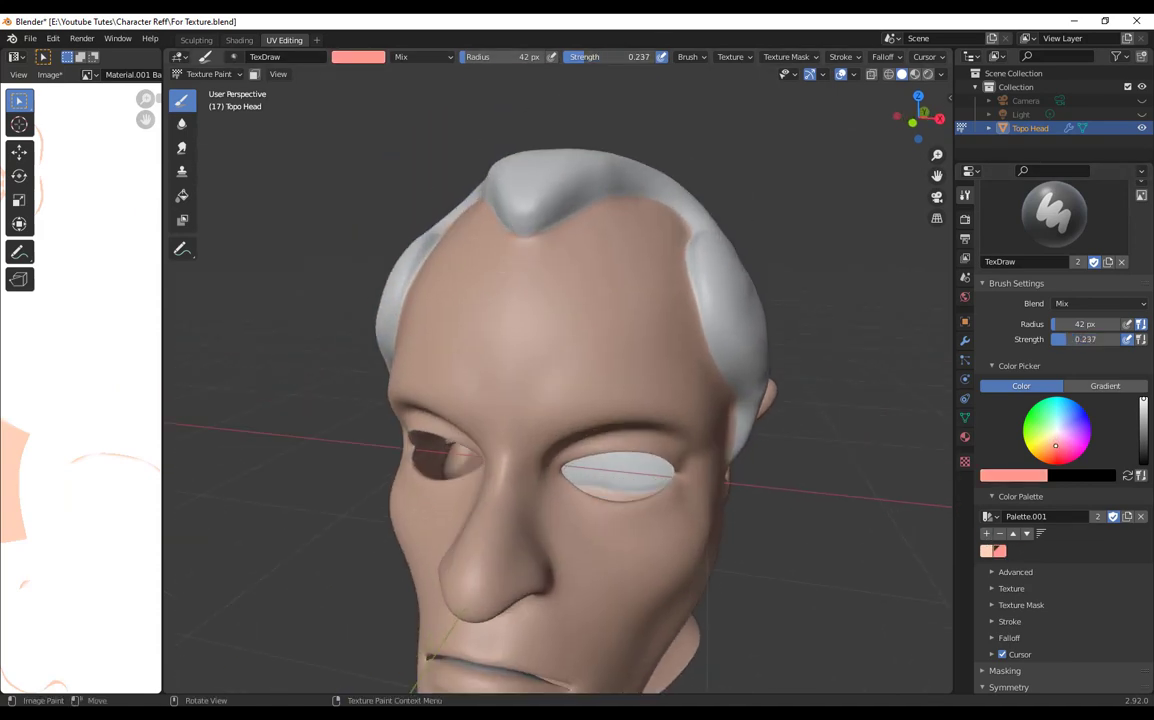
scroll(697, 56, down, 3)
Step: Try the Airbrush stroke method for the brush and return it to Space
click(620, 56)
click(650, 99)
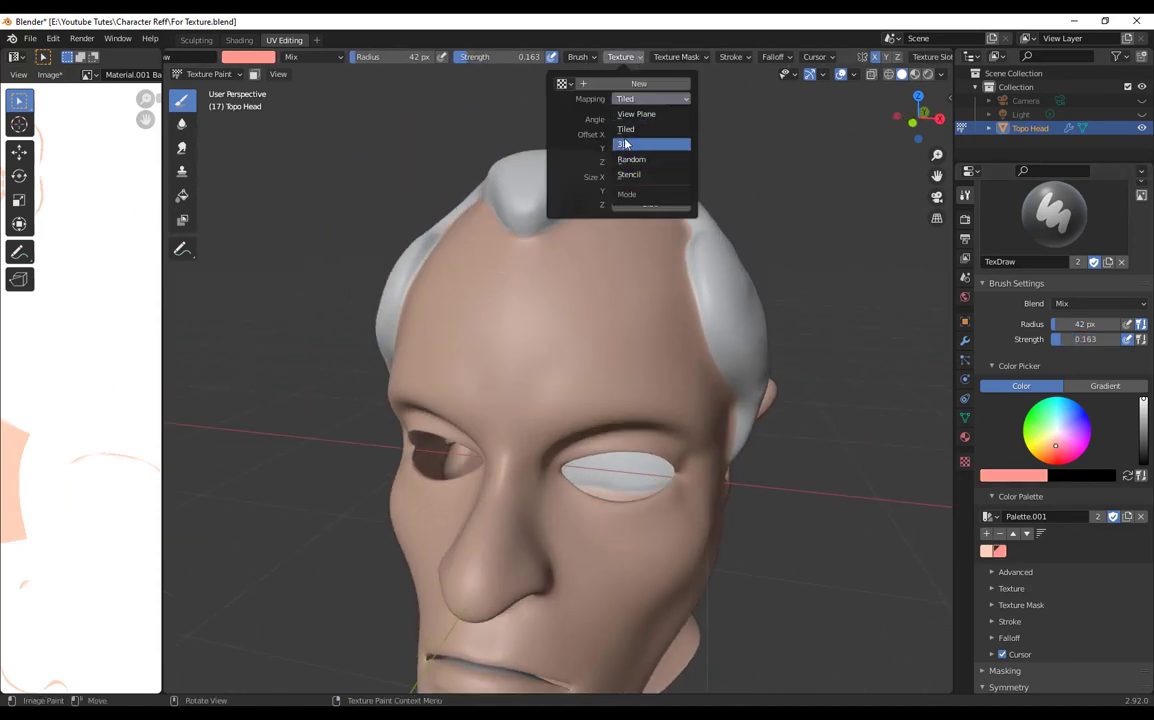
click(733, 56)
click(770, 83)
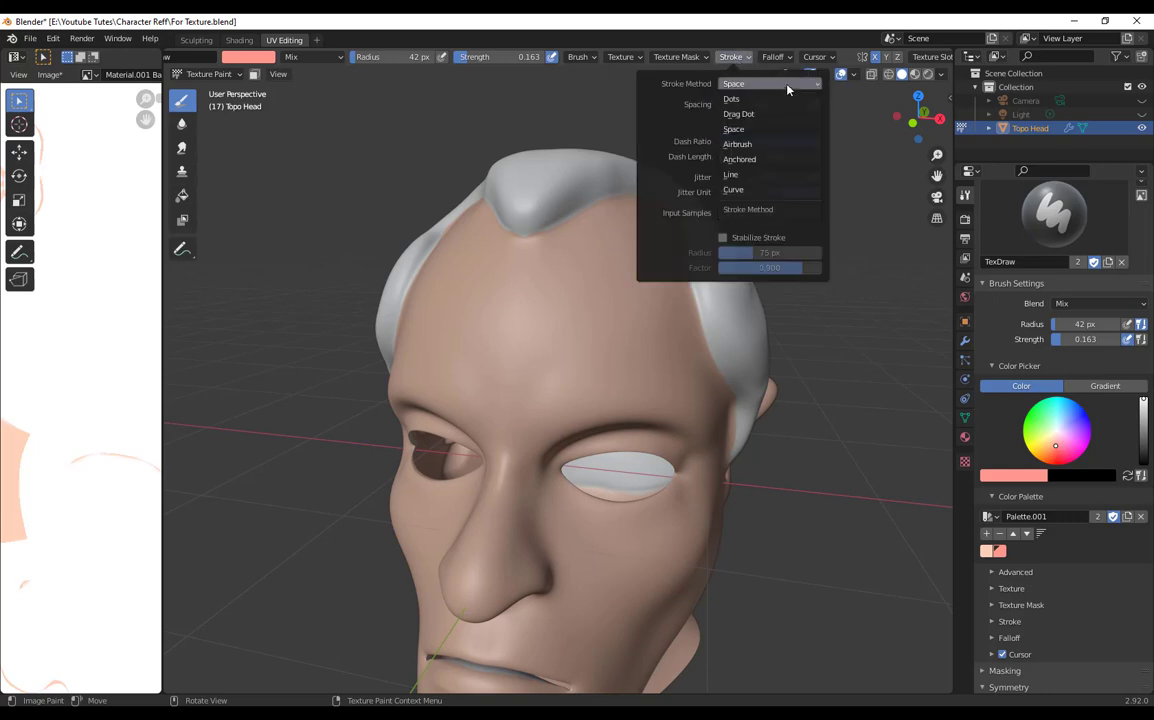
click(745, 147)
middle_drag(780, 300, 810, 322)
mouse_move(843, 247)
middle_down()
mouse_move(835, 363)
mouse_move(820, 330)
middle_up()
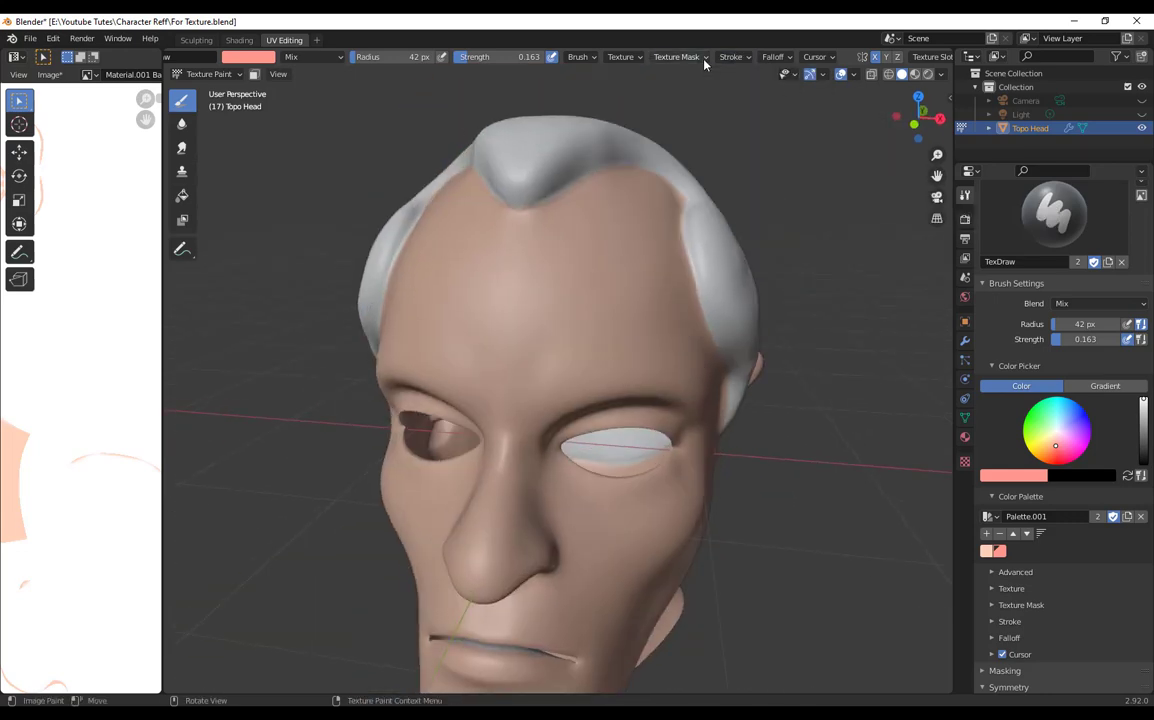
click(620, 56)
click(733, 56)
click(770, 83)
click(745, 131)
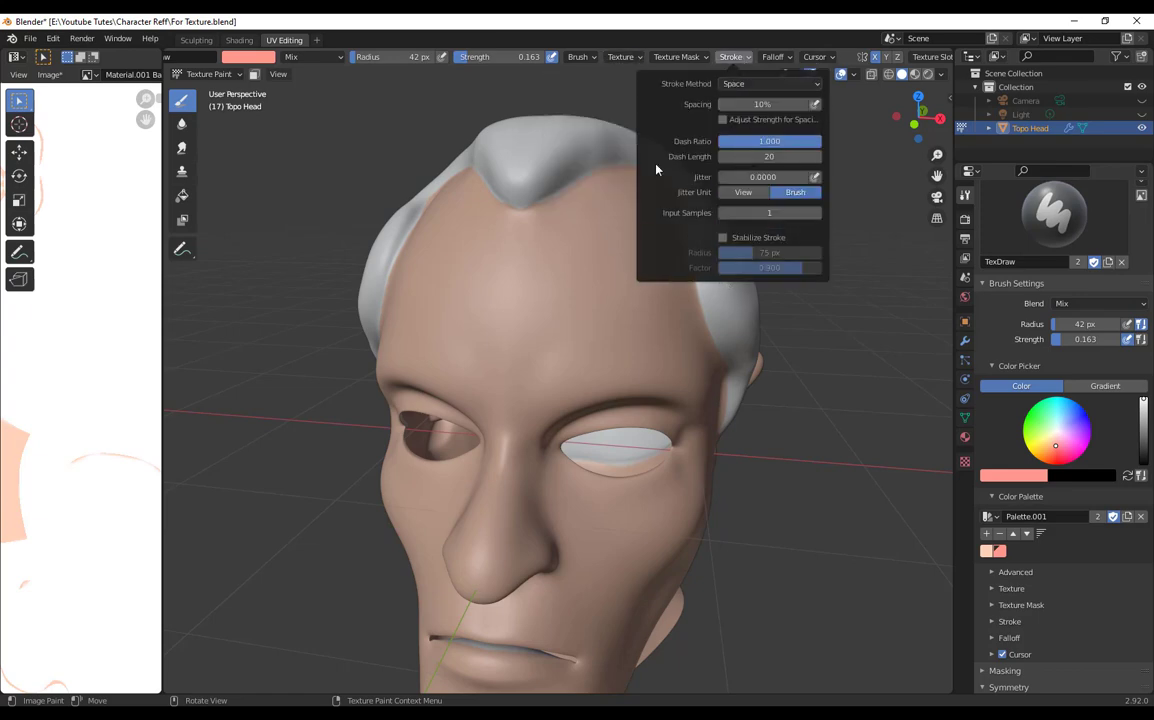
Step: Set the brush radius to 103 px and softly tint the eye area, cheeks and jaw with salmon pink
middle_drag(852, 325, 845, 282)
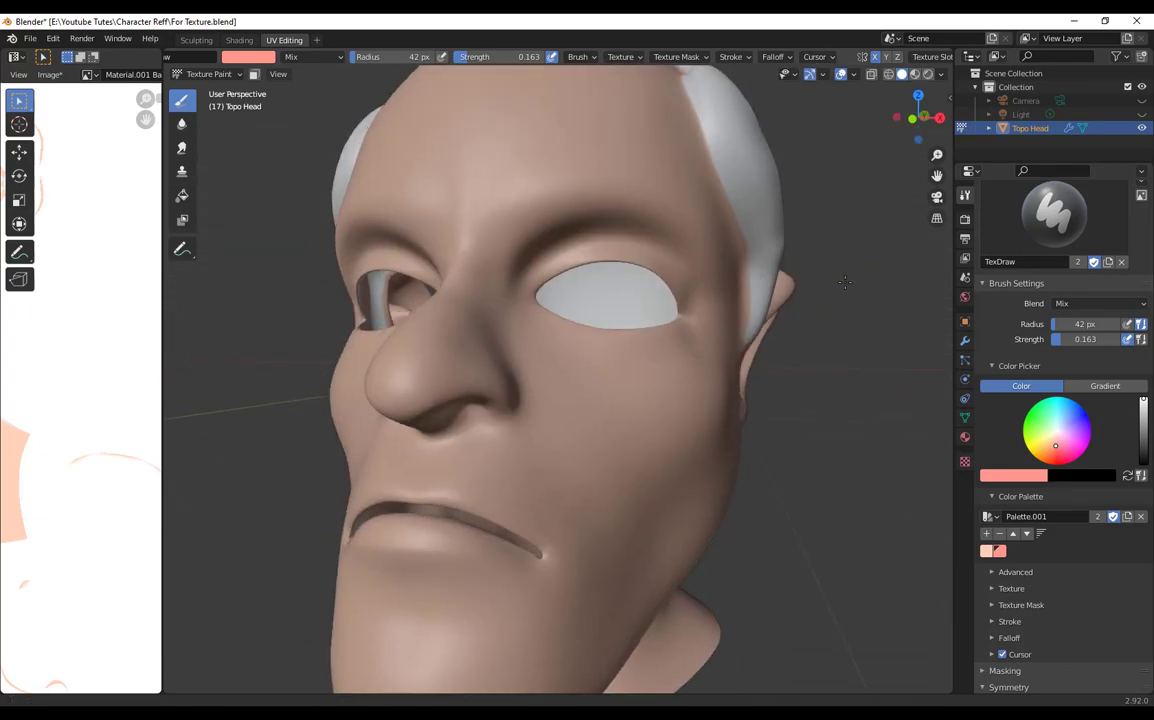
key(f)
click(690, 396)
scroll(739, 471, down, 1)
middle_drag(695, 400, 748, 551)
scroll(600, 410, up, 2)
scroll(630, 425, down, 1)
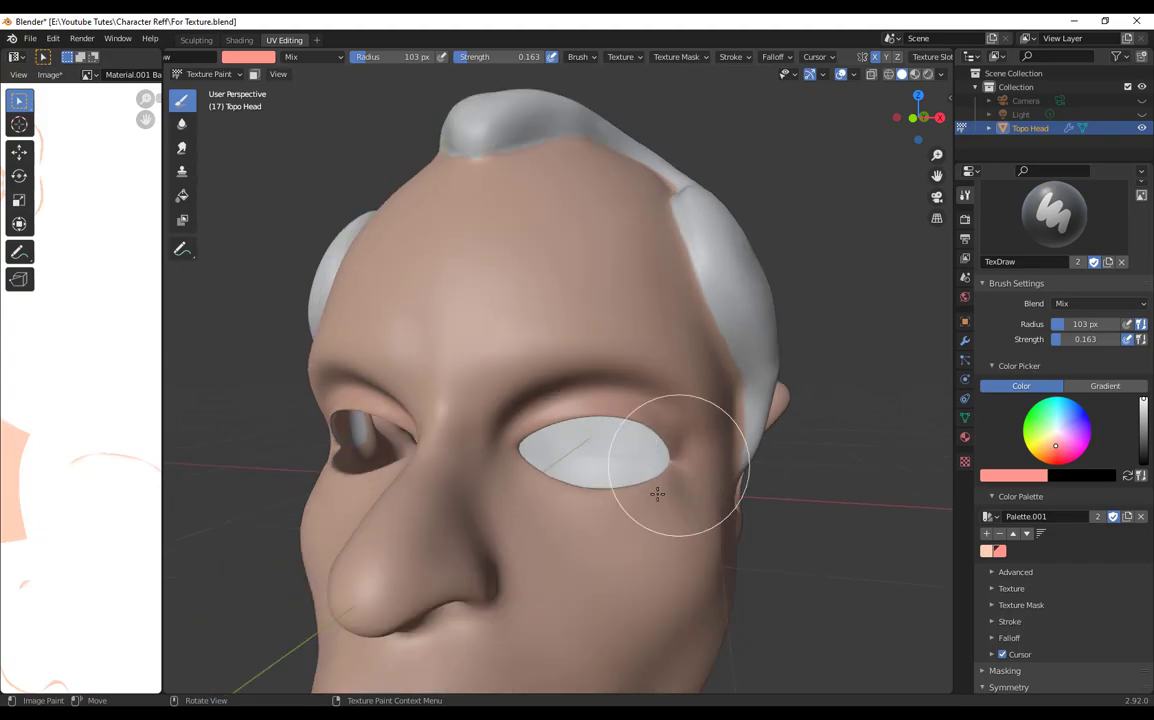
mouse_move(527, 455)
middle_down()
mouse_move(613, 460)
mouse_move(505, 474)
mouse_move(598, 412)
mouse_move(580, 450)
mouse_move(515, 443)
middle_up()
middle_drag(527, 350, 575, 404)
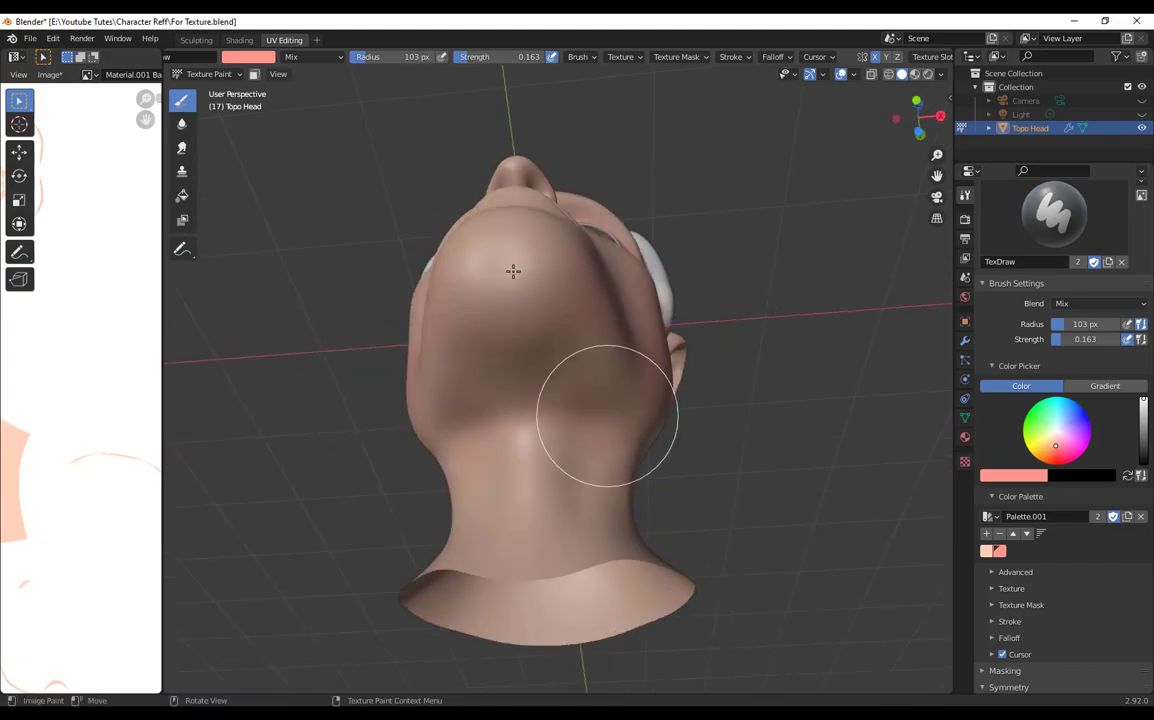
Step: Reduce the brush radius to 52 px, darken the salmon color and shade the skin around and below the eye
middle_drag(505, 378, 571, 514)
scroll(571, 515, up, 3)
shift+middle_drag(608, 448, 665, 515)
mouse_move(665, 515)
middle_down()
mouse_move(765, 500)
mouse_move(692, 479)
middle_up()
key(f)
click(664, 375)
drag(1143, 402, 1143, 412)
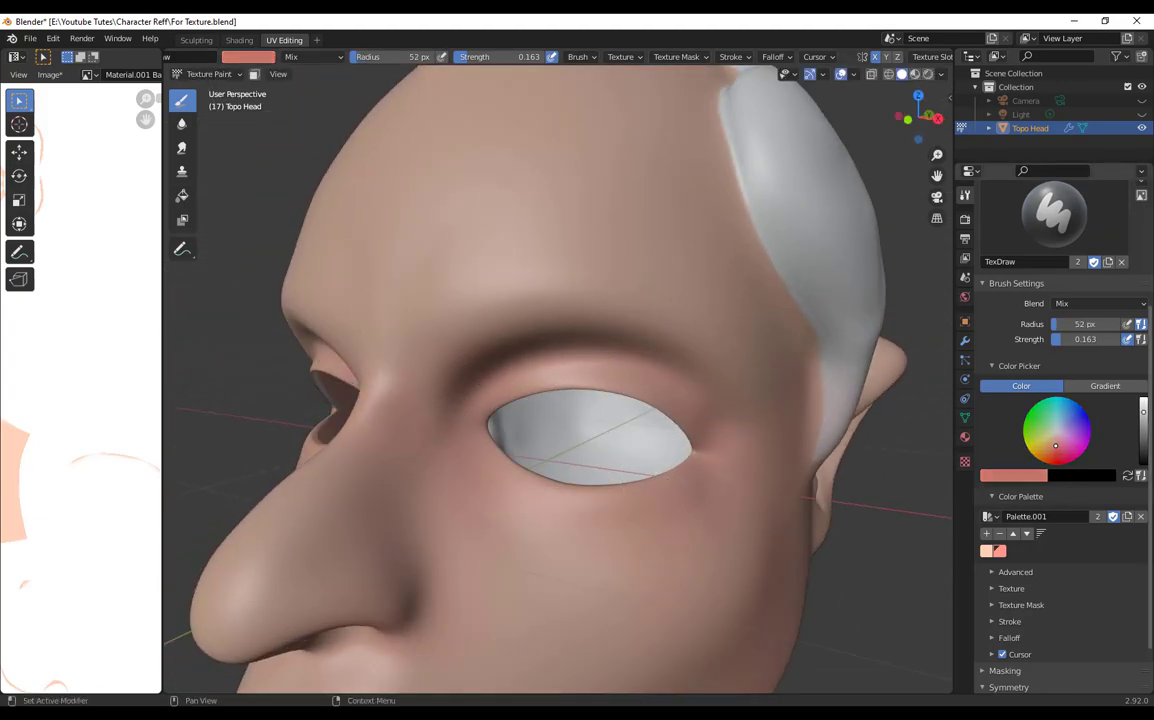
drag(627, 538, 565, 543)
Step: Lower the brush strength to 0.156 and check the brush's stroke options
drag(501, 58, 500, 58)
click(587, 60)
click(588, 60)
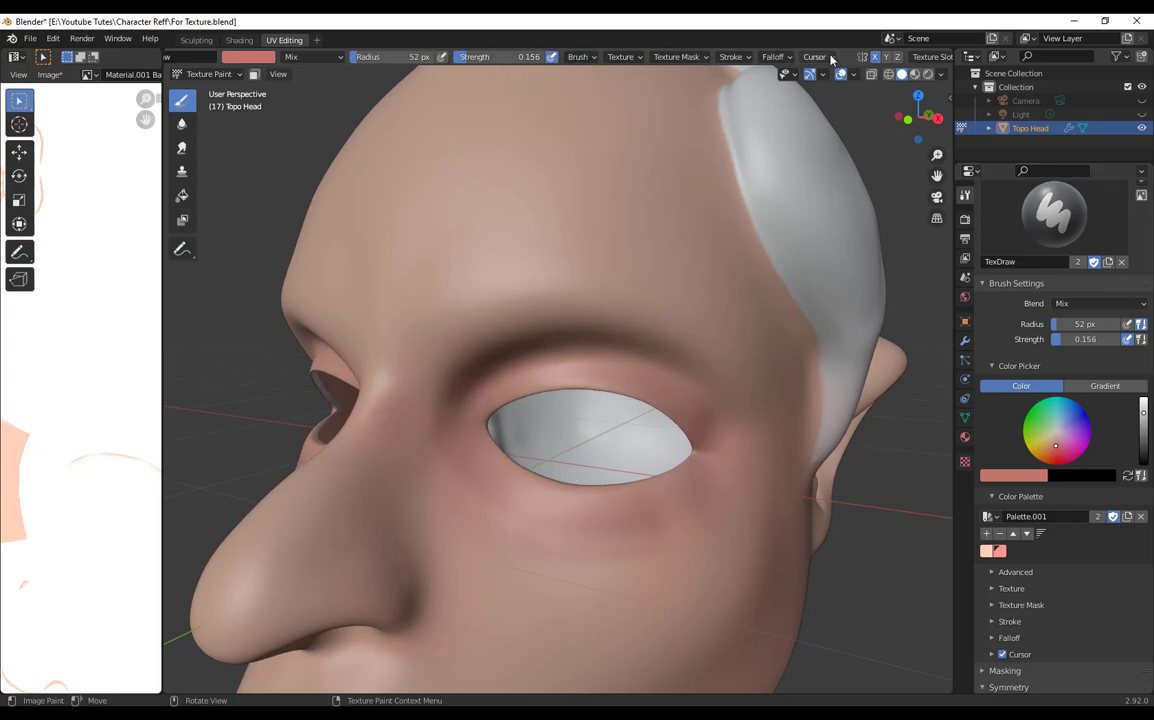
click(736, 58)
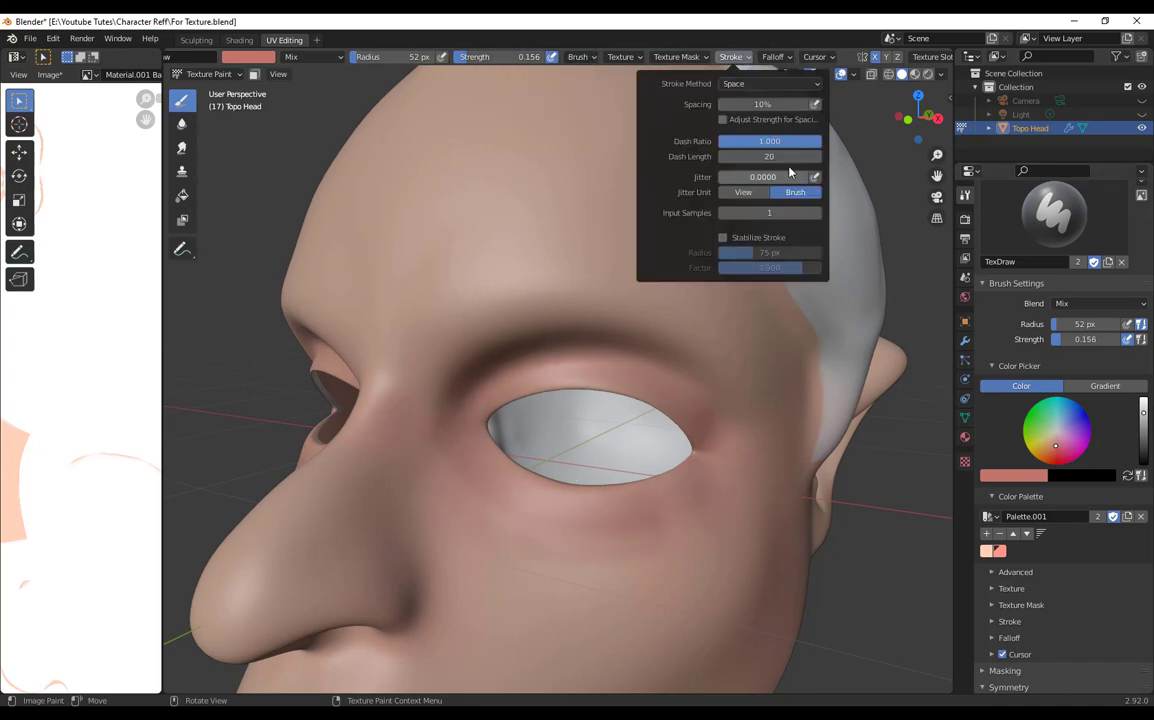
click(749, 59)
mouse_move(772, 58)
click(713, 233)
click(778, 87)
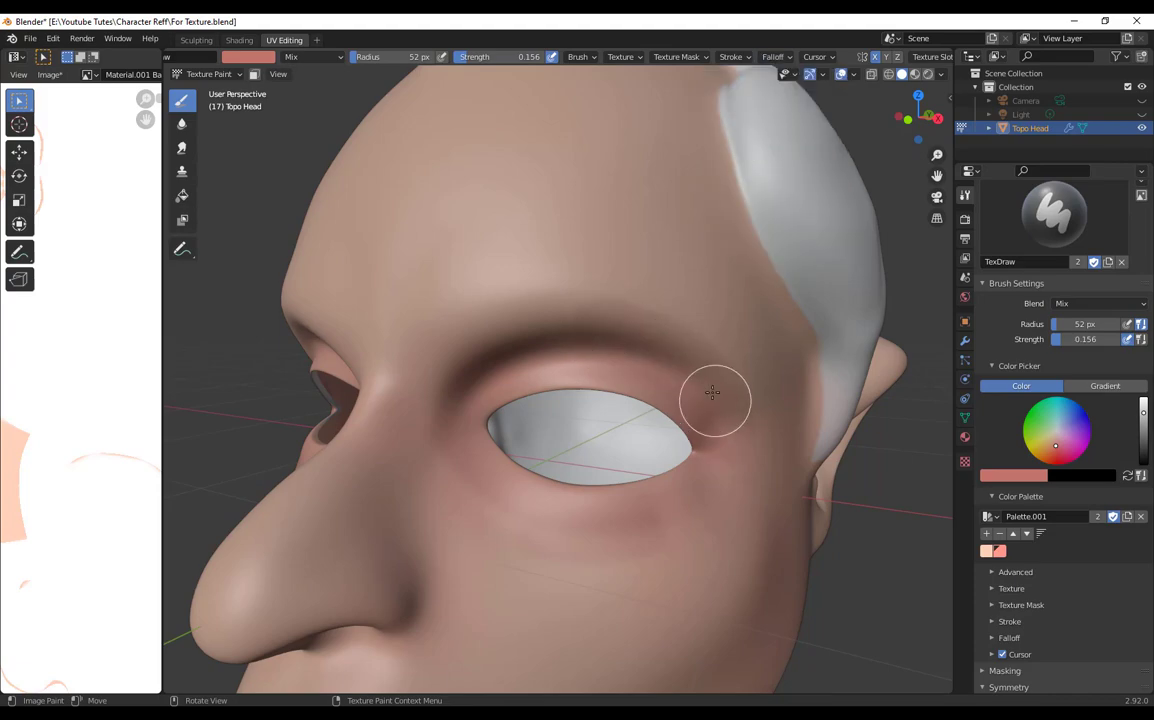
Step: Choose a mauve pink and tint the lower lip from its center toward the mouth corner
middle_drag(274, 222, 1078, 437)
scroll(572, 464, up, 4)
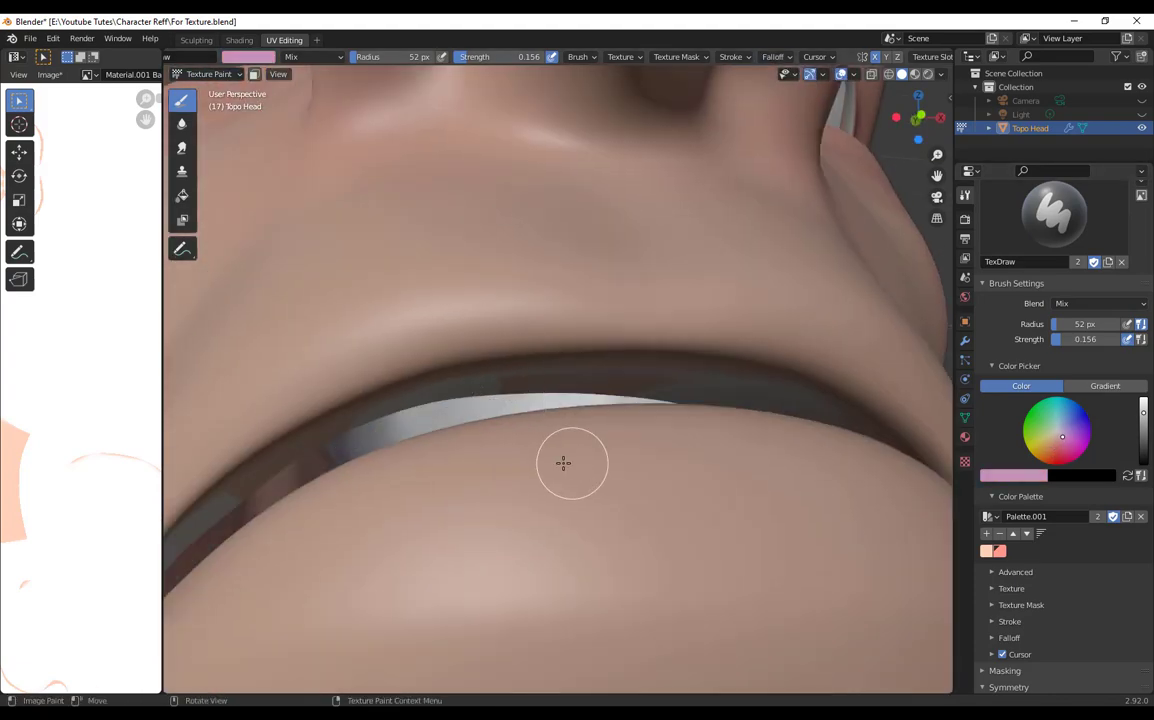
drag(573, 464, 807, 466)
scroll(648, 430, down, 6)
scroll(648, 430, up, 5)
middle_drag(648, 430, 548, 466)
middle_drag(703, 515, 588, 373)
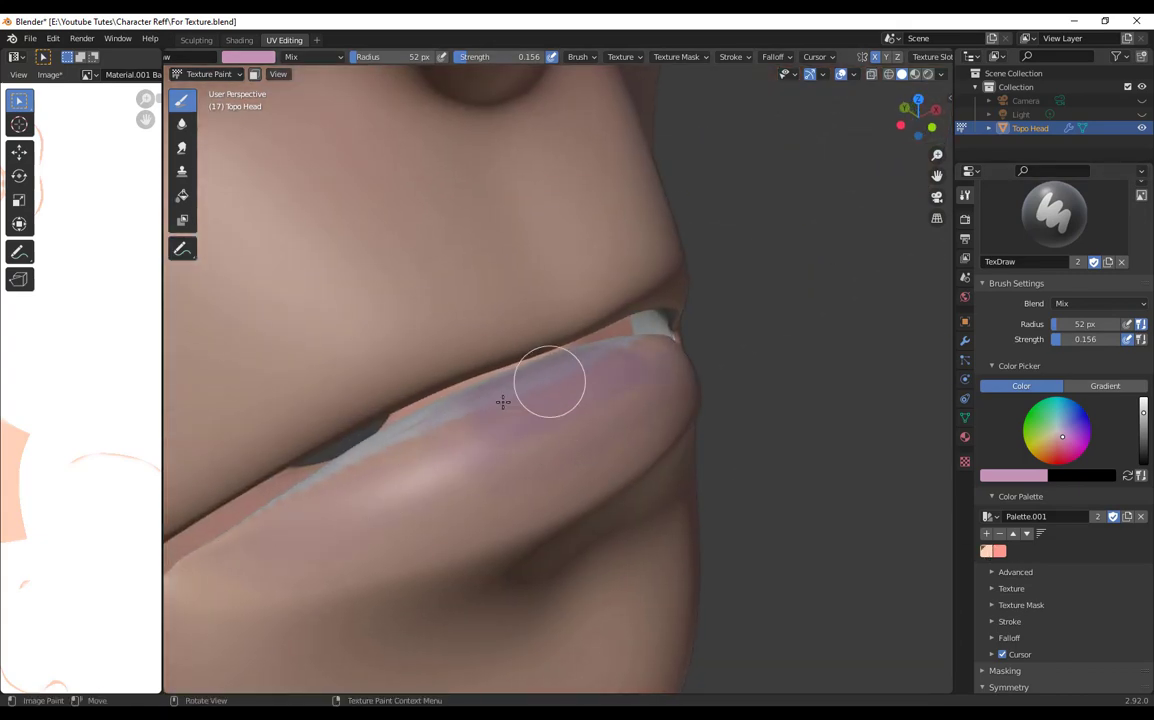
middle_drag(503, 402, 560, 390)
Step: Blend the lips and mouth corners using the peach and salmon pink palette colors
click(987, 551)
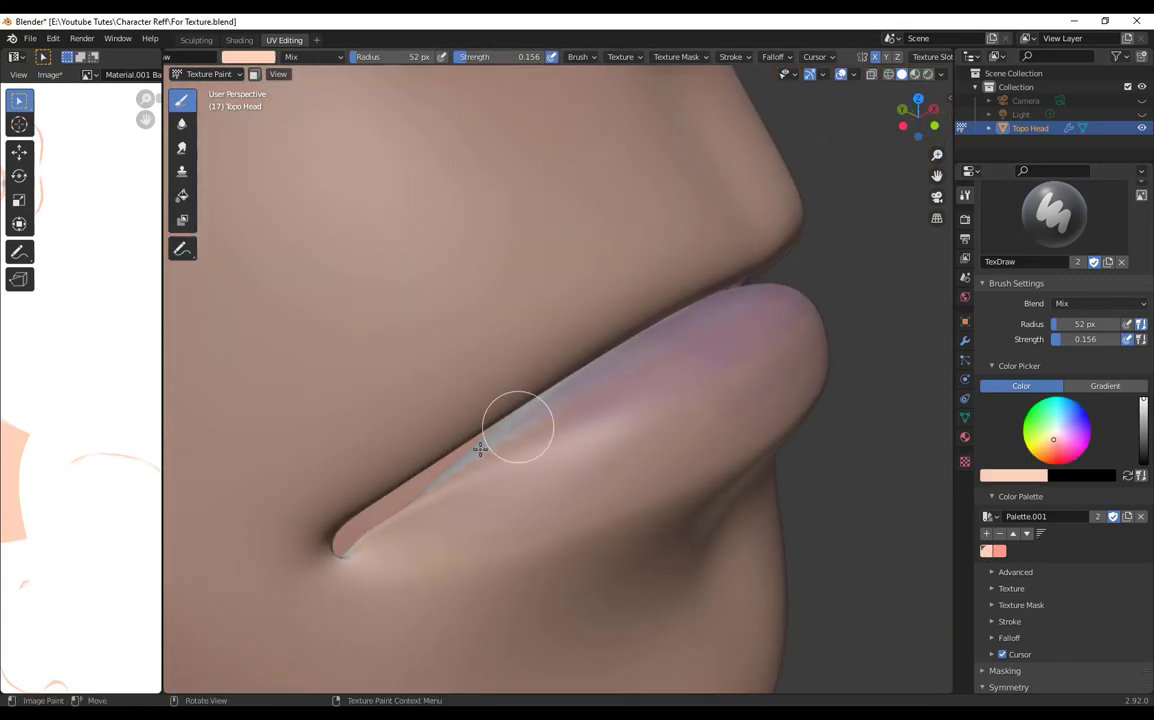
middle_drag(480, 449, 619, 464)
scroll(666, 392, down, 5)
middle_drag(666, 392, 674, 490)
scroll(674, 490, up, 5)
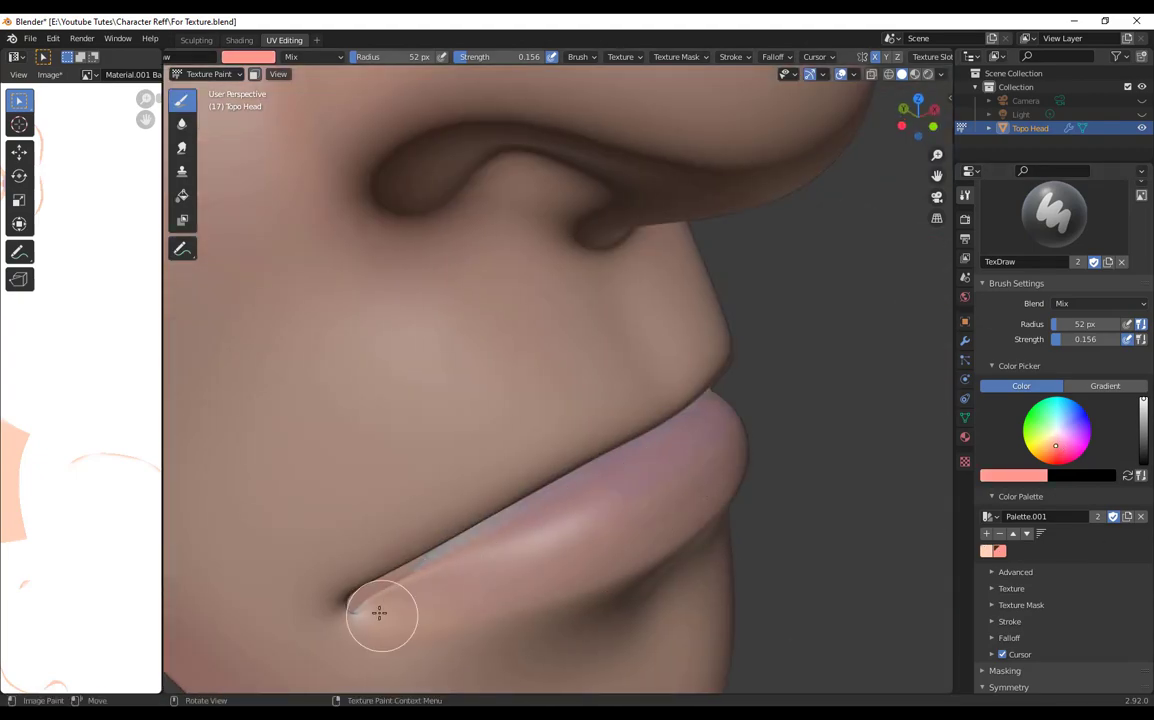
middle_drag(379, 612, 754, 297)
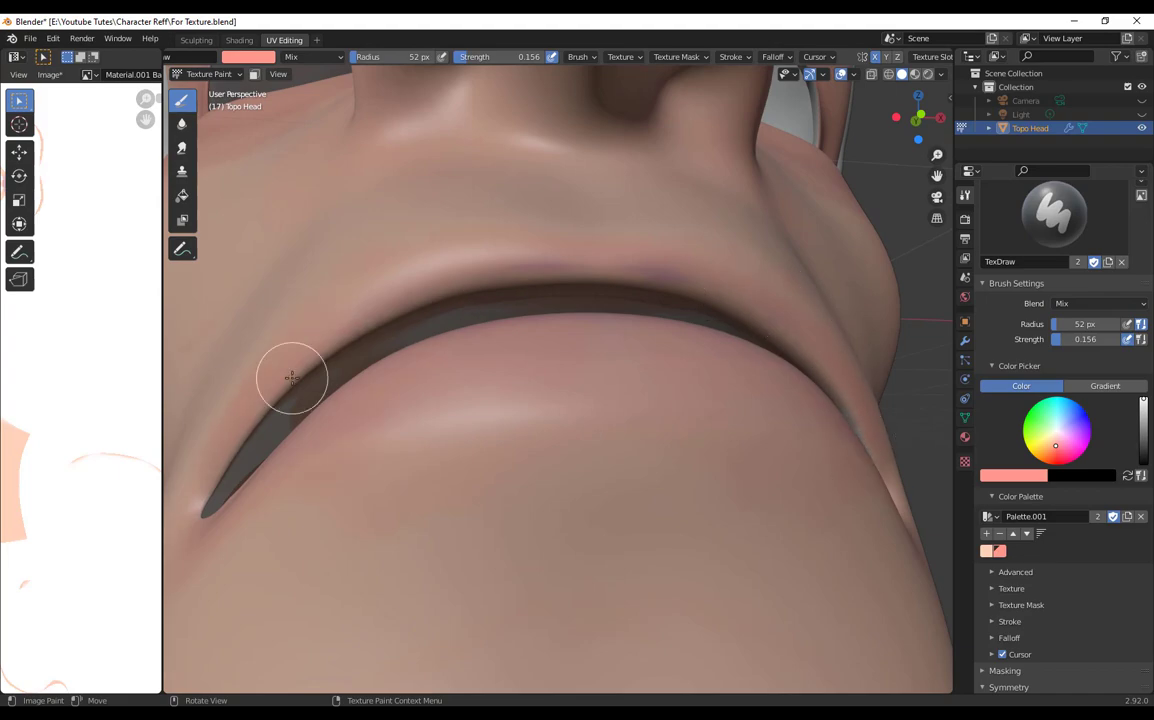
Step: Examine the painted lips and mouth corners up close and from several angles
middle_drag(291, 377, 718, 207)
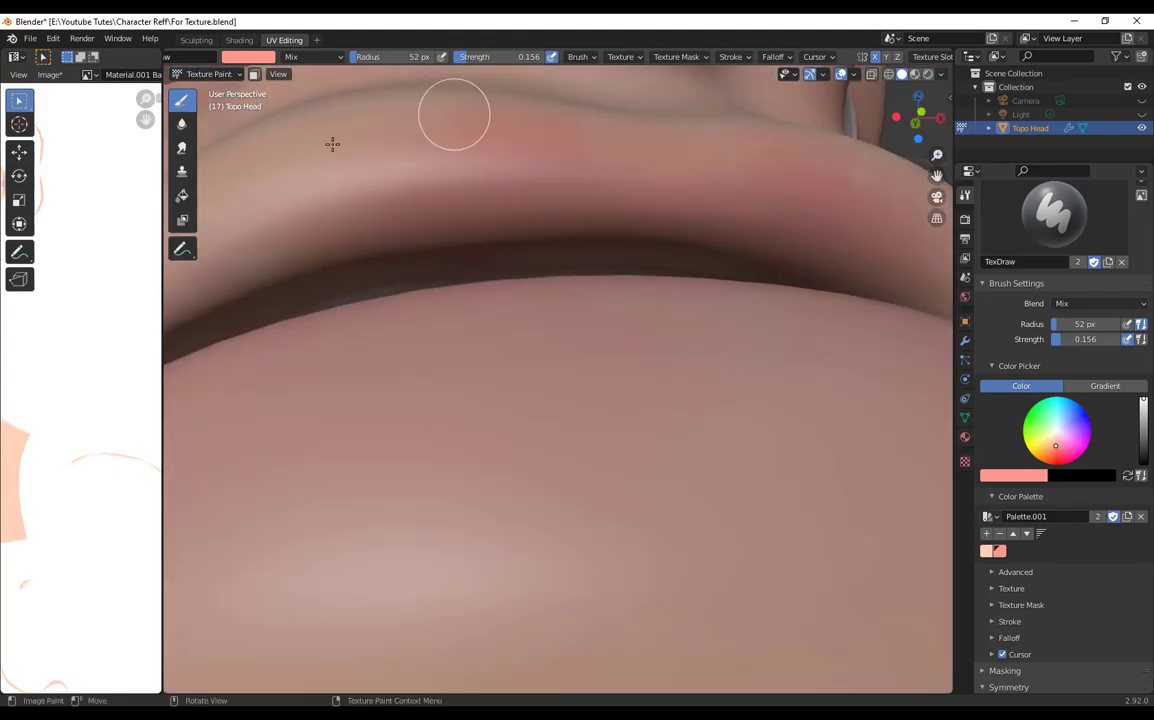
middle_drag(332, 144, 700, 211)
middle_drag(463, 391, 376, 320)
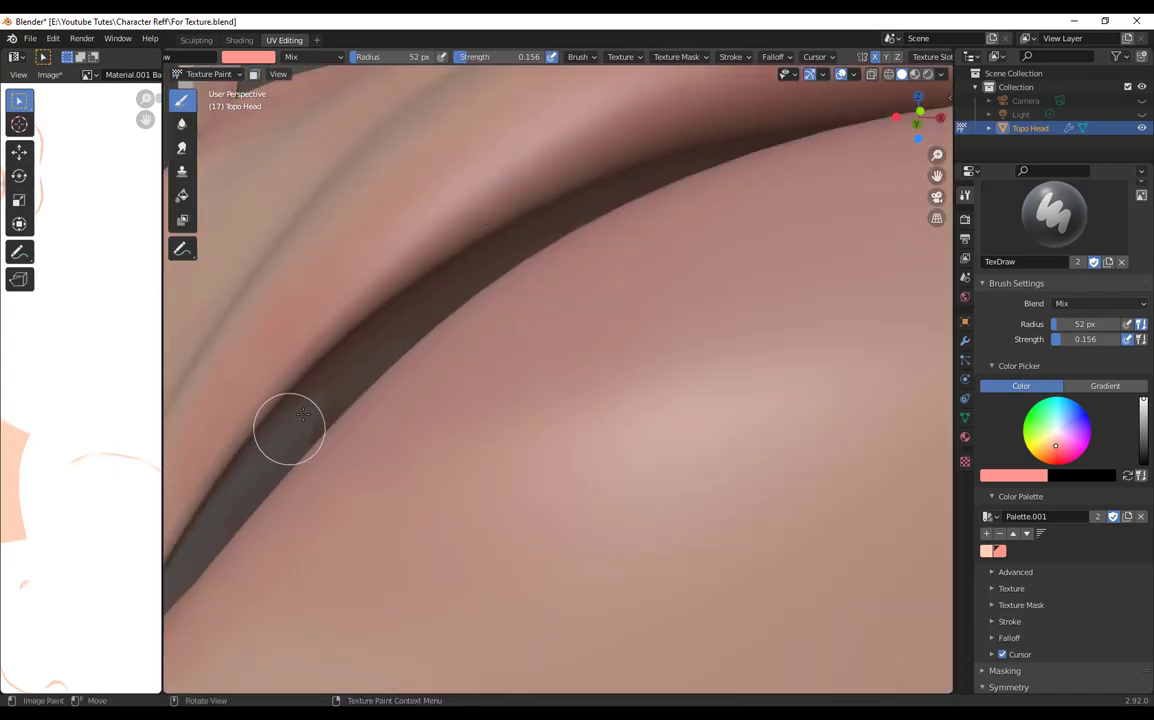
middle_drag(303, 414, 520, 350)
scroll(580, 113, down, 4)
middle_drag(600, 300, 555, 466)
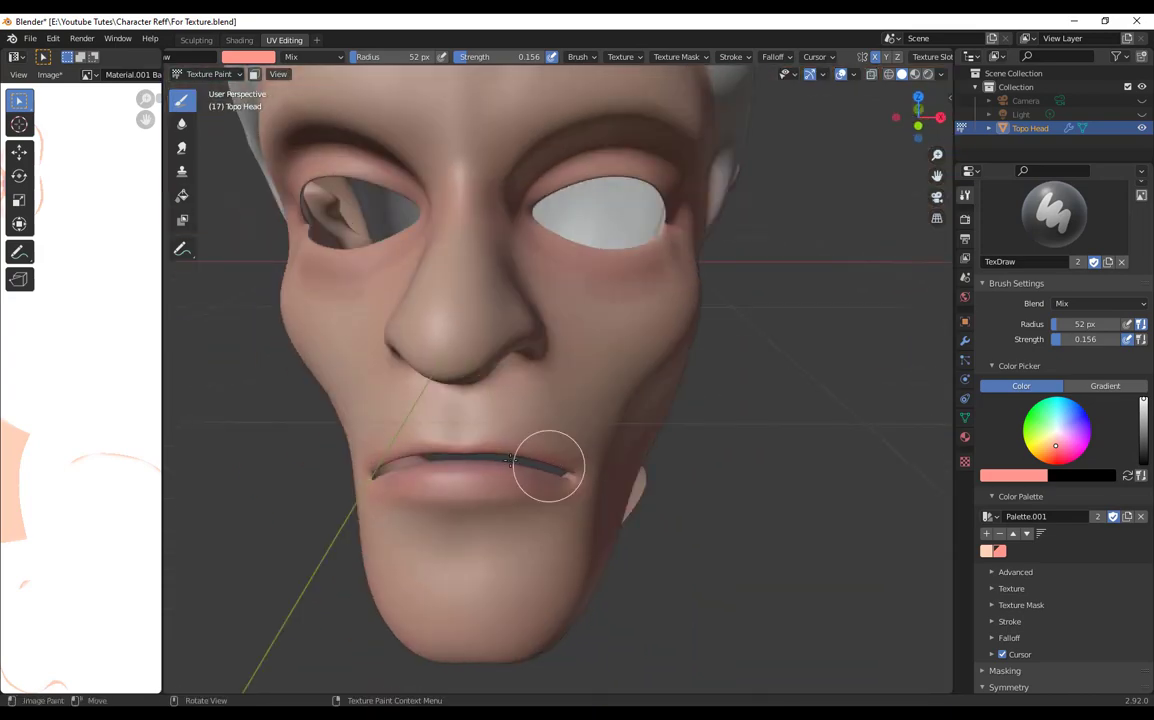
scroll(495, 462, up, 5)
mouse_move(700, 455)
middle_down()
mouse_move(728, 398)
mouse_move(725, 430)
middle_up()
Step: Choose the peach palette color, raise the brush strength to 0.341 and check the mouth corners and cheeks
click(987, 551)
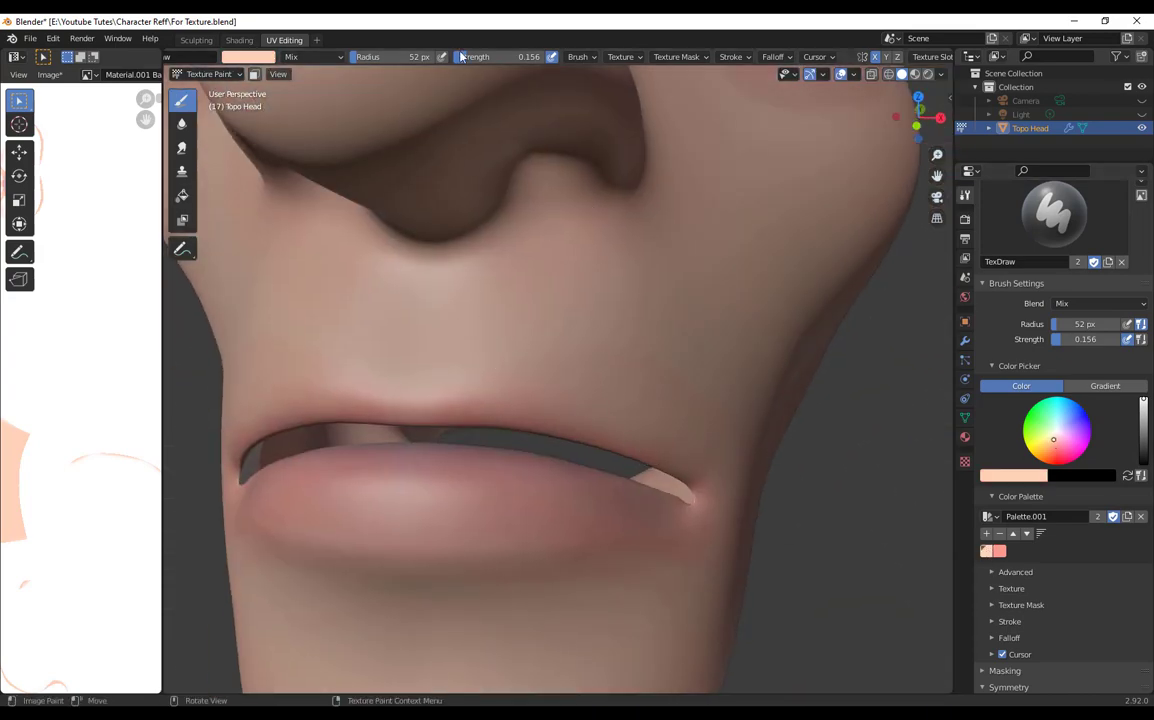
middle_drag(566, 372, 358, 489)
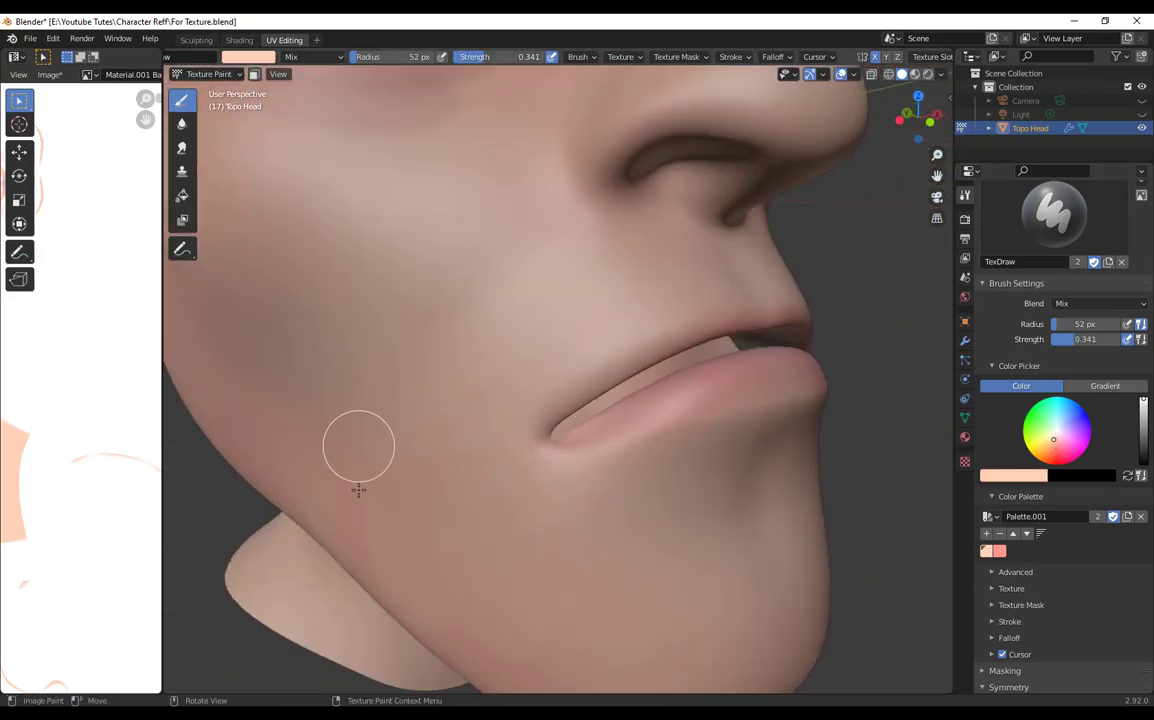
middle_drag(764, 436, 690, 470)
scroll(560, 265, down, 3)
middle_drag(585, 281, 450, 290)
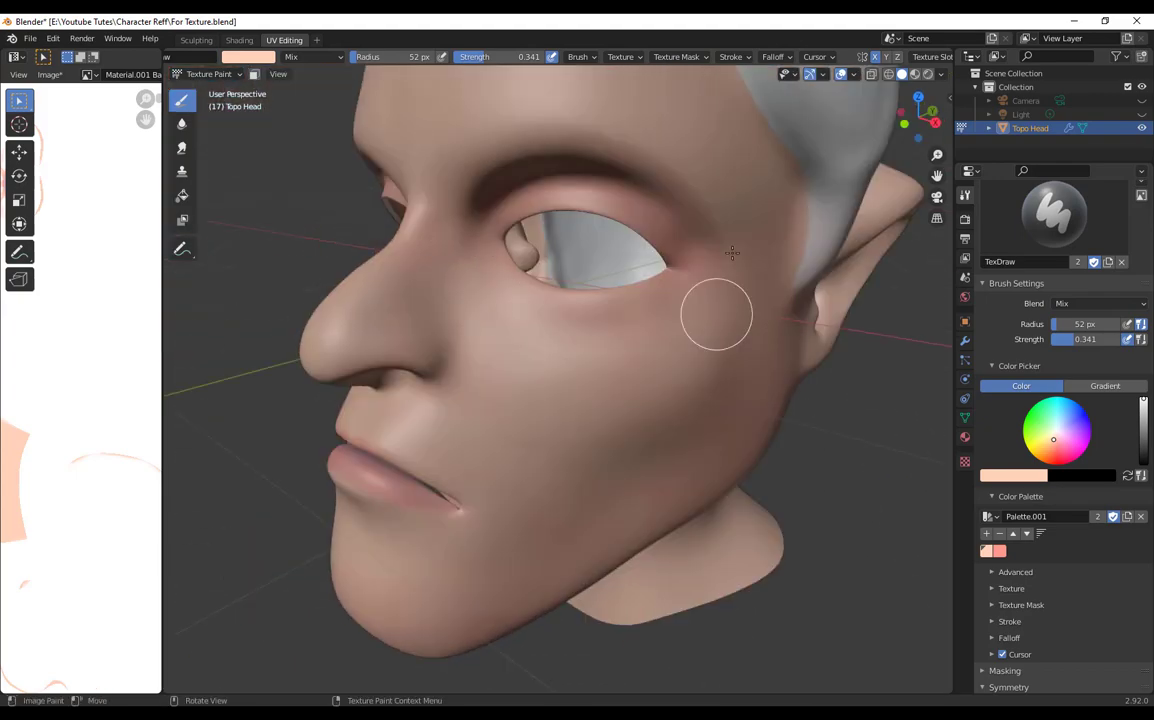
middle_drag(734, 252, 750, 285)
click(182, 124)
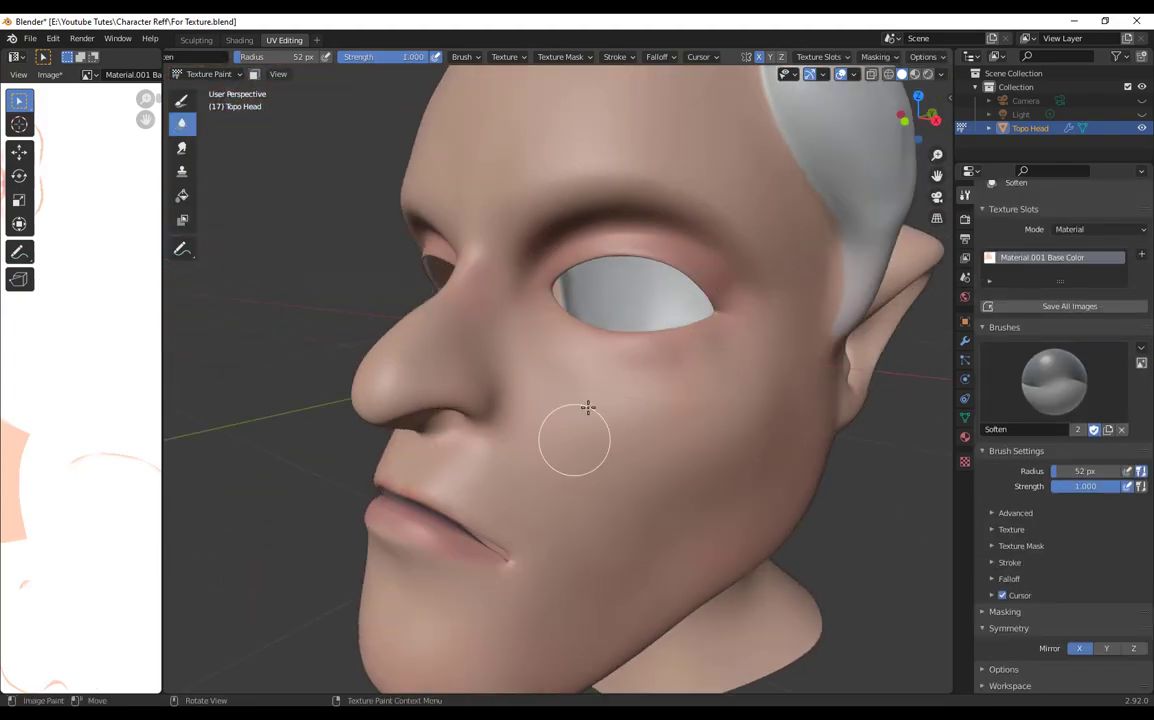
scroll(820, 333, down, 5)
mouse_move(700, 340)
middle_down()
mouse_move(640, 400)
mouse_move(446, 26)
mouse_move(500, 110)
middle_up()
scroll(560, 330, up, 4)
scroll(480, 200, up, 2)
click(184, 100)
Step: Darken the brush color to a near-black gray and store it as a new swatch in the color palette
middle_drag(868, 405, 838, 385)
drag(1144, 570, 1144, 634)
scroll(1078, 582, down, 4)
drag(1144, 519, 1144, 505)
middle_drag(540, 440, 610, 474)
Step: Paint mirrored dark test strokes down the front peak of the scalp
drag(410, 345, 450, 510)
drag(536, 345, 495, 510)
drag(464, 350, 469, 433)
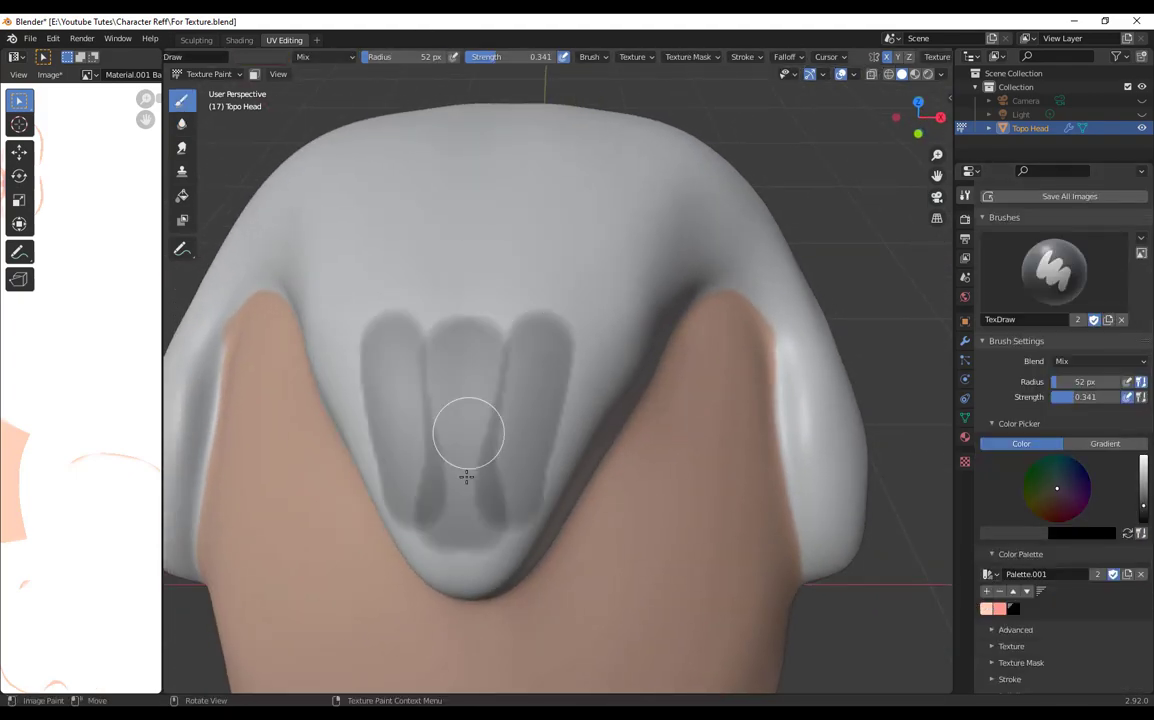
drag(375, 237, 425, 475)
drag(582, 237, 520, 475)
Step: Set the brush's stroke method to Anchored and try large dark dabs on top of the scalp
mouse_move(549, 348)
middle_down()
mouse_move(607, 445)
mouse_move(594, 430)
middle_up()
click(645, 57)
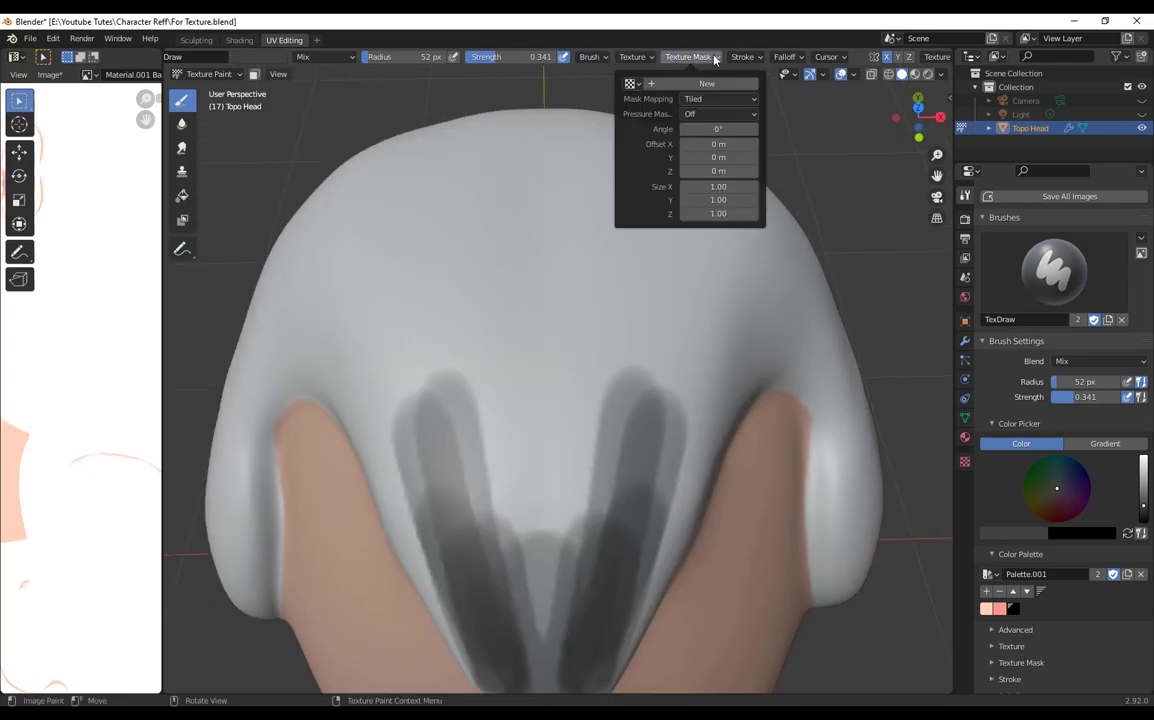
mouse_move(745, 58)
click(750, 84)
click(771, 160)
mouse_move(530, 275)
mouse_down()
mouse_move(554, 412)
mouse_move(587, 322)
mouse_up()
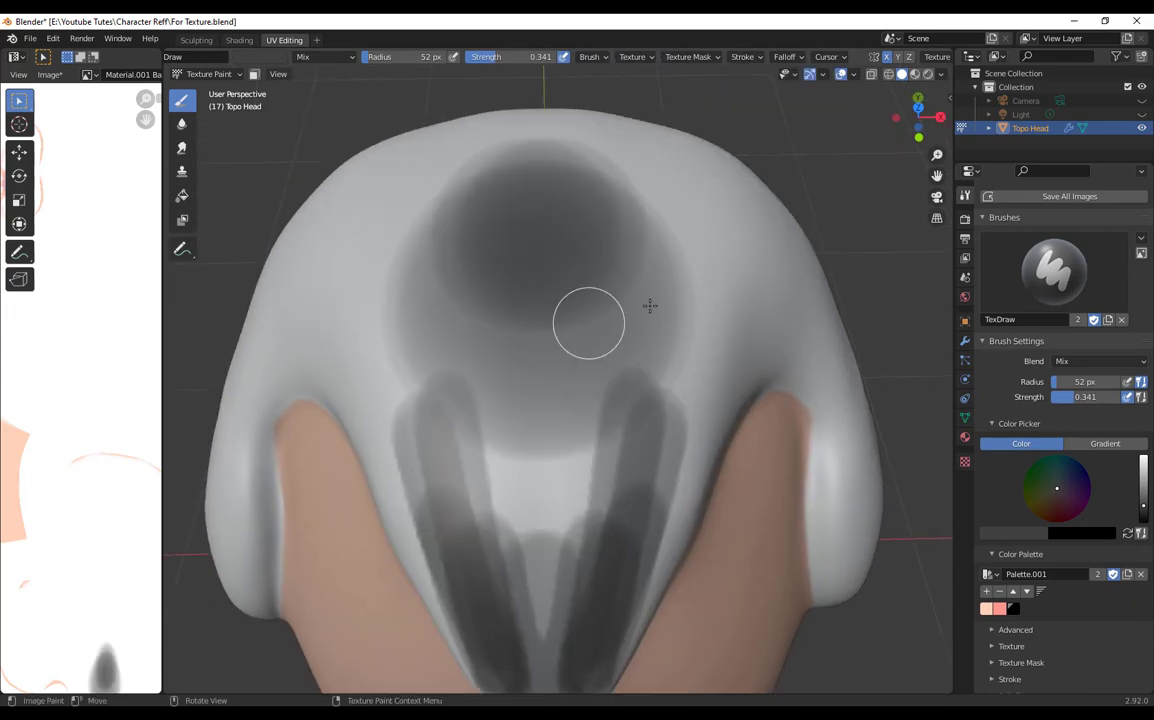
Step: Undo all the dark test strokes on the scalp
click(745, 57)
click(780, 84)
key(ctrl+z)
key(ctrl+z)
key(ctrl+z)
key(ctrl+z)
key(ctrl+z)
key(ctrl+z)
key(ctrl+z)
mouse_move(690, 310)
middle_down()
mouse_move(702, 300)
mouse_move(672, 266)
middle_up()
Step: Set the stroke method to Airbrush, try one dark stroke on the scalp and undo it
click(745, 57)
click(775, 84)
click(755, 145)
mouse_move(635, 400)
mouse_down()
mouse_move(639, 242)
mouse_move(584, 538)
mouse_move(600, 400)
mouse_up()
key(ctrl+z)
Step: Set the stroke method to Space and paint a wide gray stroke down the middle of the scalp
click(747, 57)
mouse_move(825, 60)
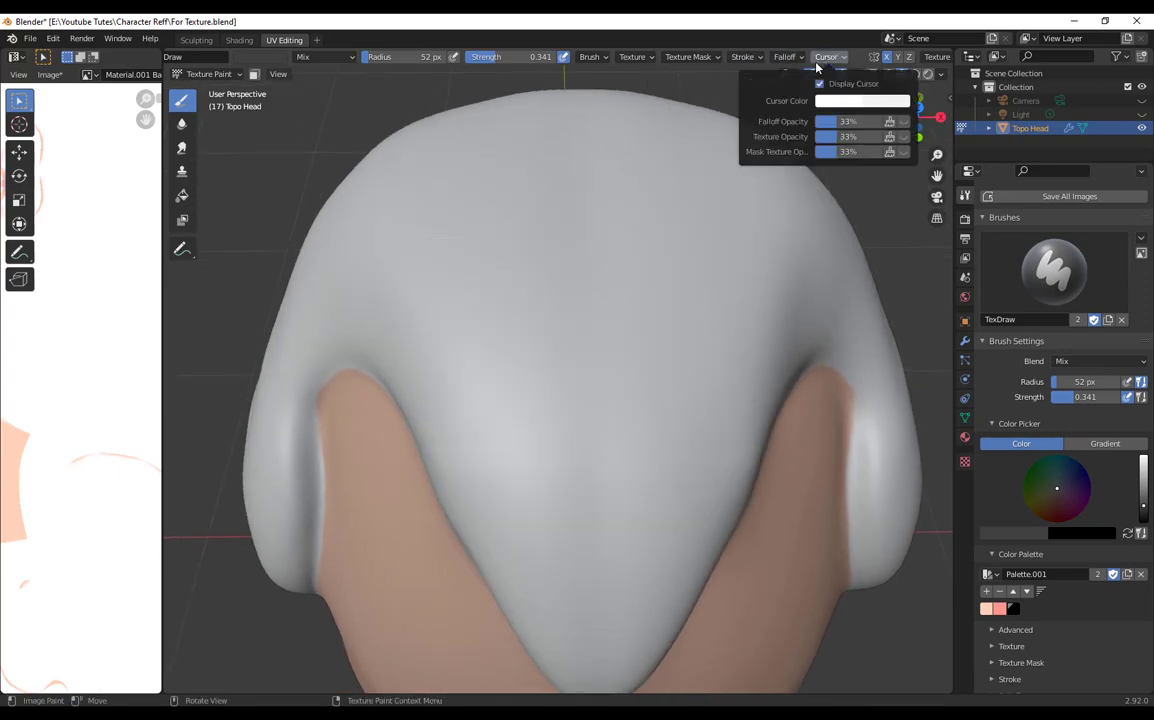
mouse_move(747, 57)
click(780, 84)
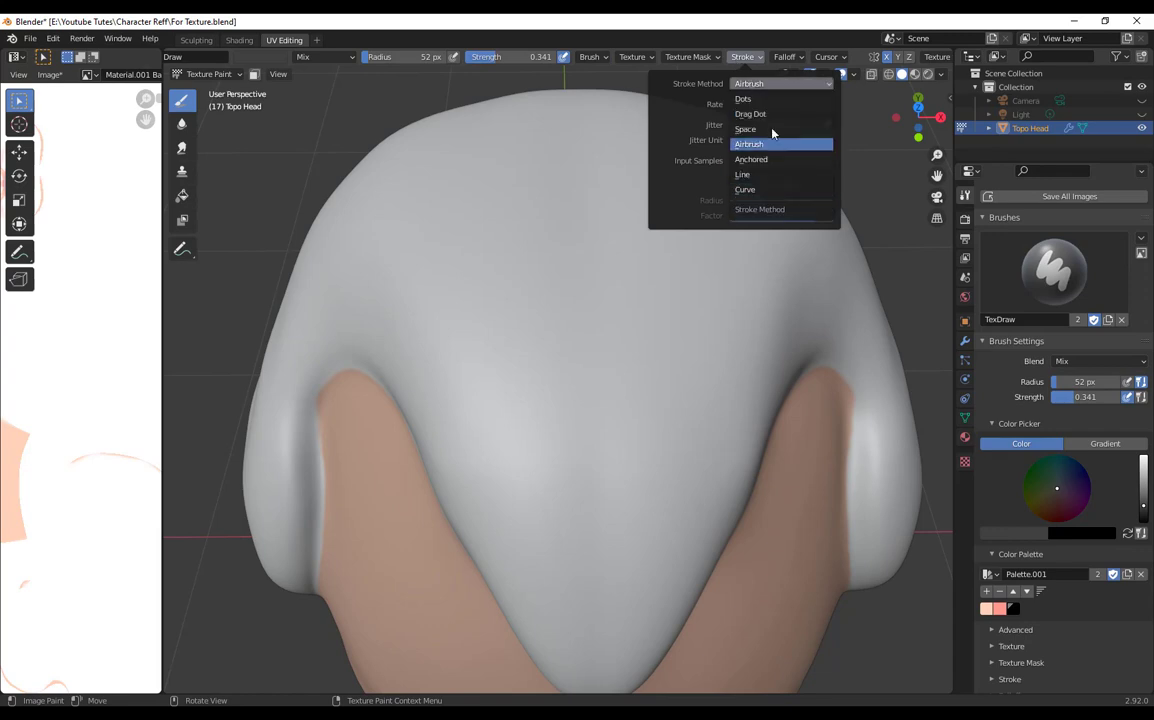
click(772, 130)
mouse_move(550, 200)
mouse_down()
mouse_move(572, 401)
mouse_move(677, 401)
mouse_move(664, 476)
mouse_up()
Step: Reduce the brush radius to 4 px, keep the Space stroke method and paint thin mirrored strands beside the gray stroke
click(695, 58)
mouse_move(744, 58)
click(777, 84)
click(770, 130)
click(797, 87)
click(774, 132)
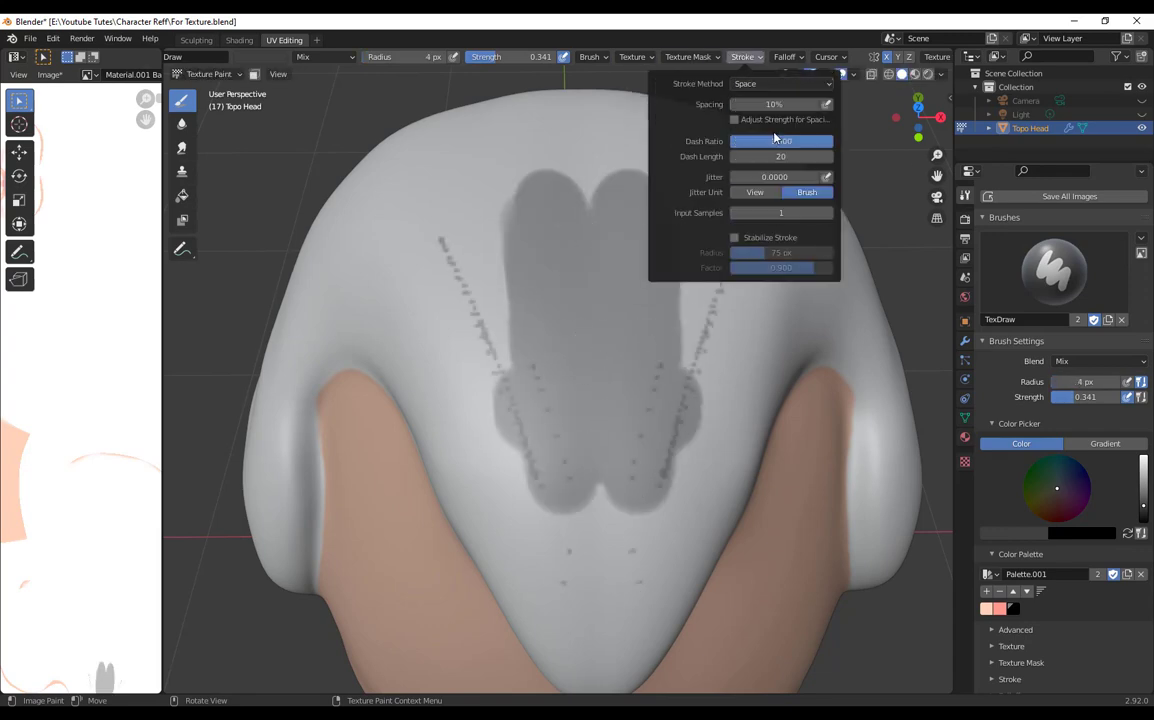
drag(794, 264, 736, 345)
mouse_move(777, 268)
mouse_down()
mouse_move(727, 381)
mouse_move(730, 372)
mouse_up()
Step: Set the stroke spacing to 120% and paint thin dotted strands along both sides of the scalp
click(750, 59)
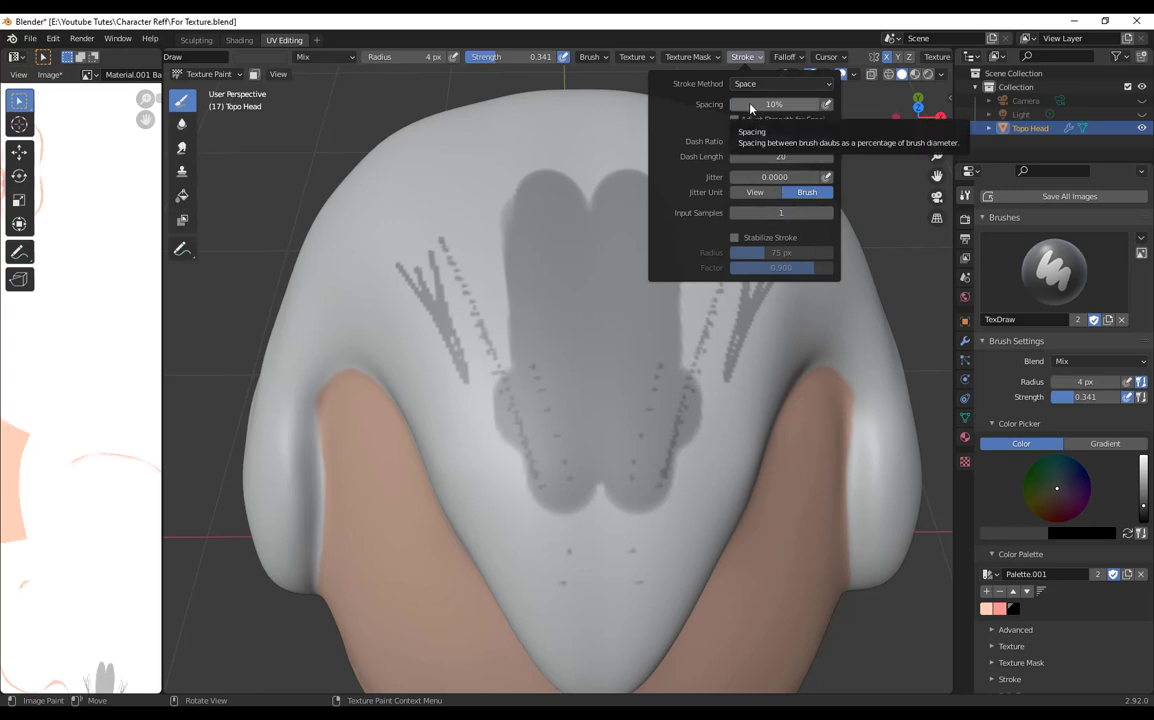
drag(746, 154, 707, 310)
drag(771, 198, 727, 360)
drag(712, 385, 685, 499)
drag(767, 347, 702, 482)
drag(698, 265, 684, 372)
drag(665, 241, 666, 470)
Step: Lower the stroke spacing and paint long thin strands down the front of the scalp
click(703, 59)
mouse_move(742, 60)
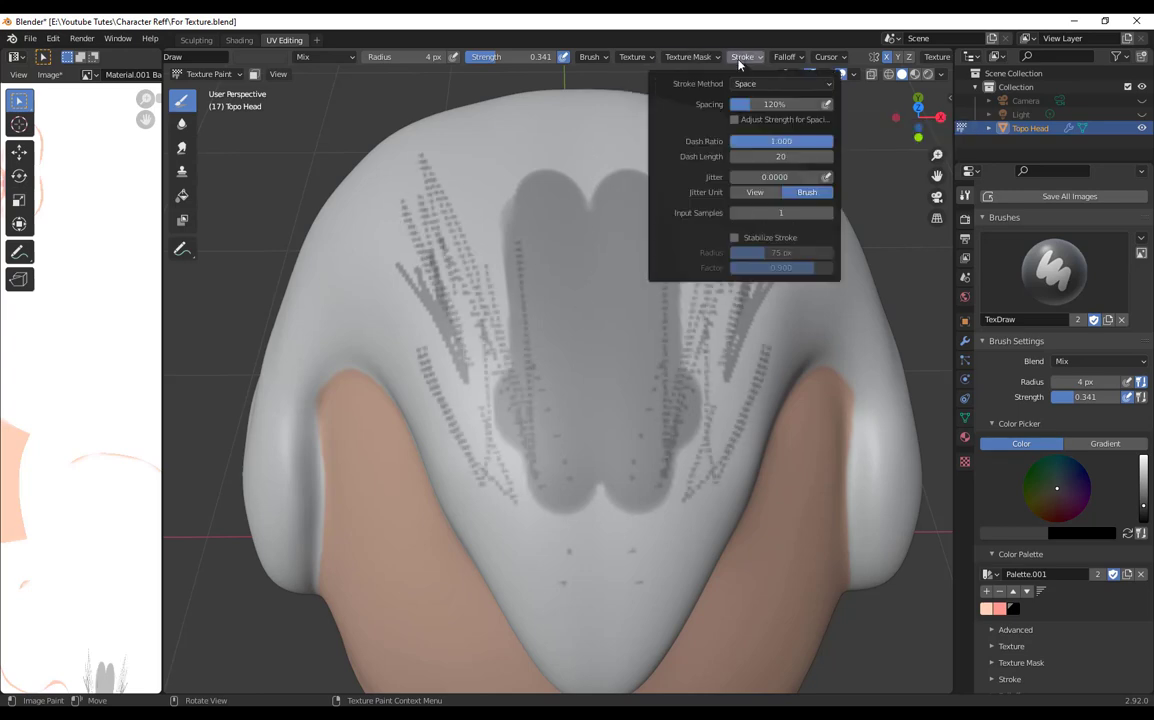
click(780, 84)
click(779, 131)
drag(773, 108, 735, 112)
drag(661, 174, 610, 560)
drag(666, 400, 643, 596)
drag(655, 405, 627, 586)
Step: Darken the color to near black, raise the brush strength to 1.000 and paint bolder strands over the front scalp
mouse_move(672, 480)
middle_down()
mouse_move(670, 399)
mouse_move(655, 372)
middle_up()
drag(1143, 505, 1143, 515)
drag(577, 295, 582, 508)
drag(635, 303, 608, 490)
drag(702, 268, 663, 486)
drag(707, 240, 677, 410)
Step: Paint black strands up from the hairline's front peak and increase the brush radius to 9 px
middle_drag(612, 555, 610, 438)
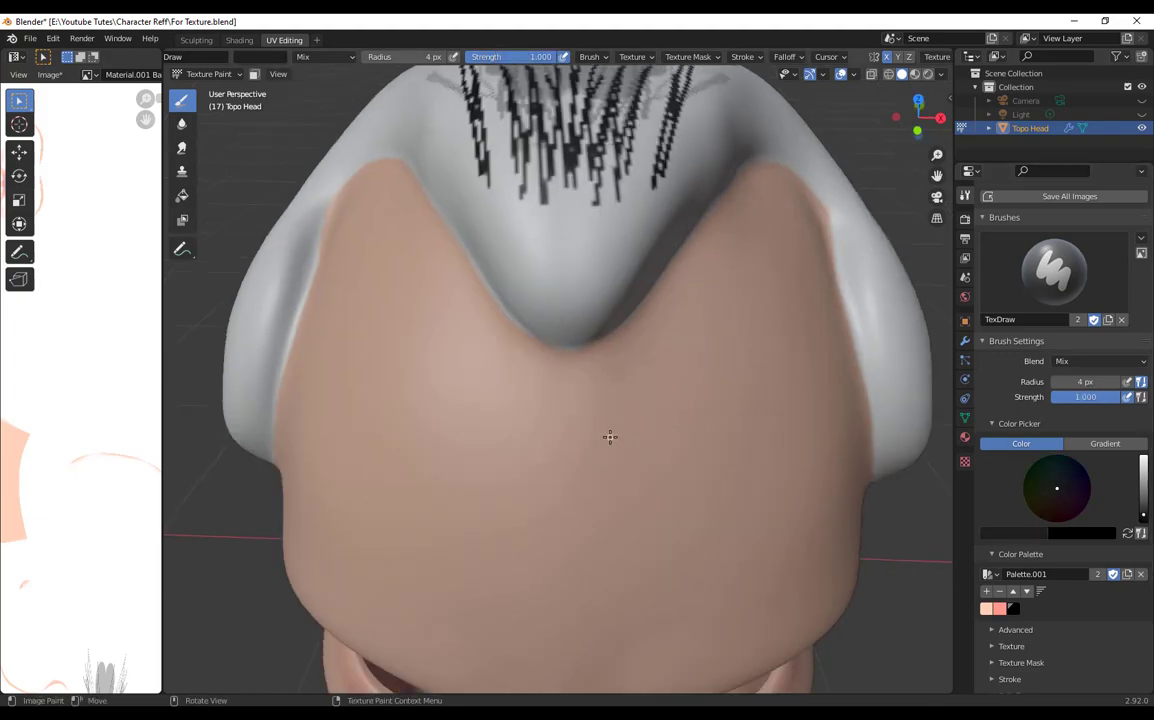
scroll(610, 438, up, 3)
shift+middle_drag(611, 350, 613, 466)
drag(594, 452, 634, 248)
drag(628, 403, 655, 302)
drag(654, 388, 693, 233)
key(f)
click(650, 300)
mouse_move(609, 427)
mouse_down()
mouse_move(649, 250)
mouse_move(628, 150)
mouse_up()
Step: Paint a row of slanted black strokes along the hairline from the front peak toward the temple
scroll(620, 300, down, 5)
middle_drag(610, 395, 552, 399)
drag(395, 425, 470, 240)
drag(440, 400, 520, 232)
drag(480, 372, 560, 228)
drag(540, 335, 615, 215)
drag(582, 305, 665, 210)
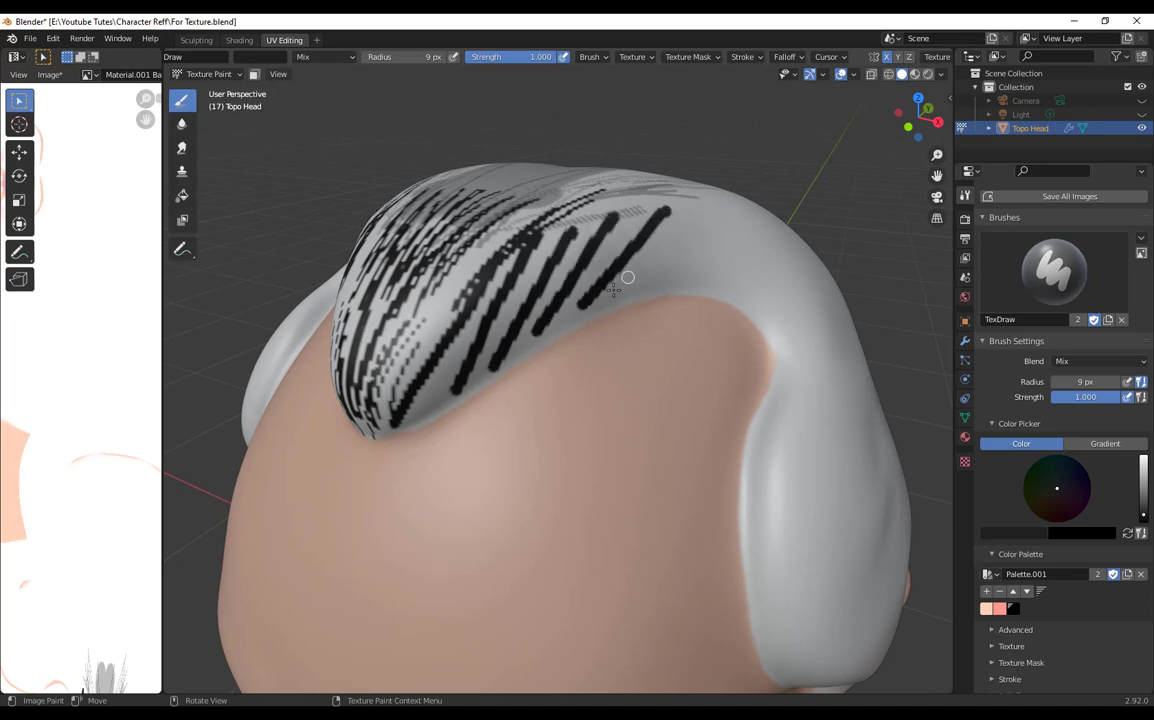
Step: Paint dense black strokes fanning out from the receding corner of the hairline
drag(783, 371, 840, 370)
middle_drag(838, 372, 812, 390)
drag(741, 408, 815, 425)
drag(741, 378, 828, 367)
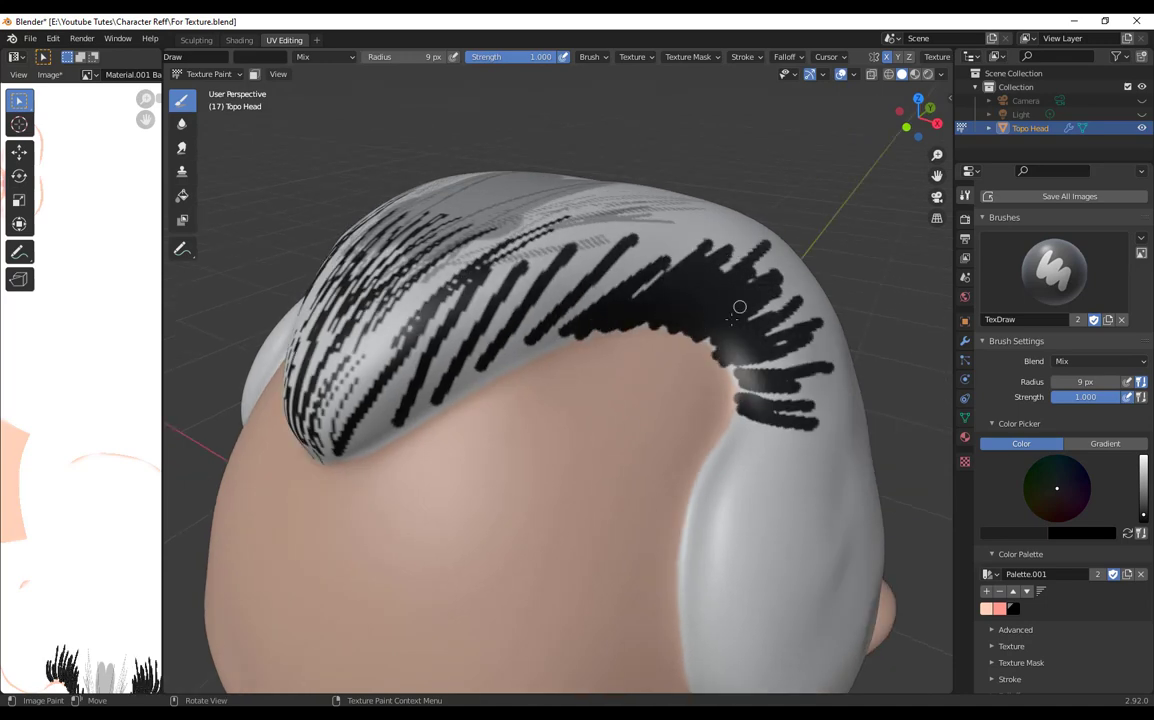
Step: Paint long horizontal black strands from the temple hairline toward the back of the head
middle_drag(781, 406, 465, 463)
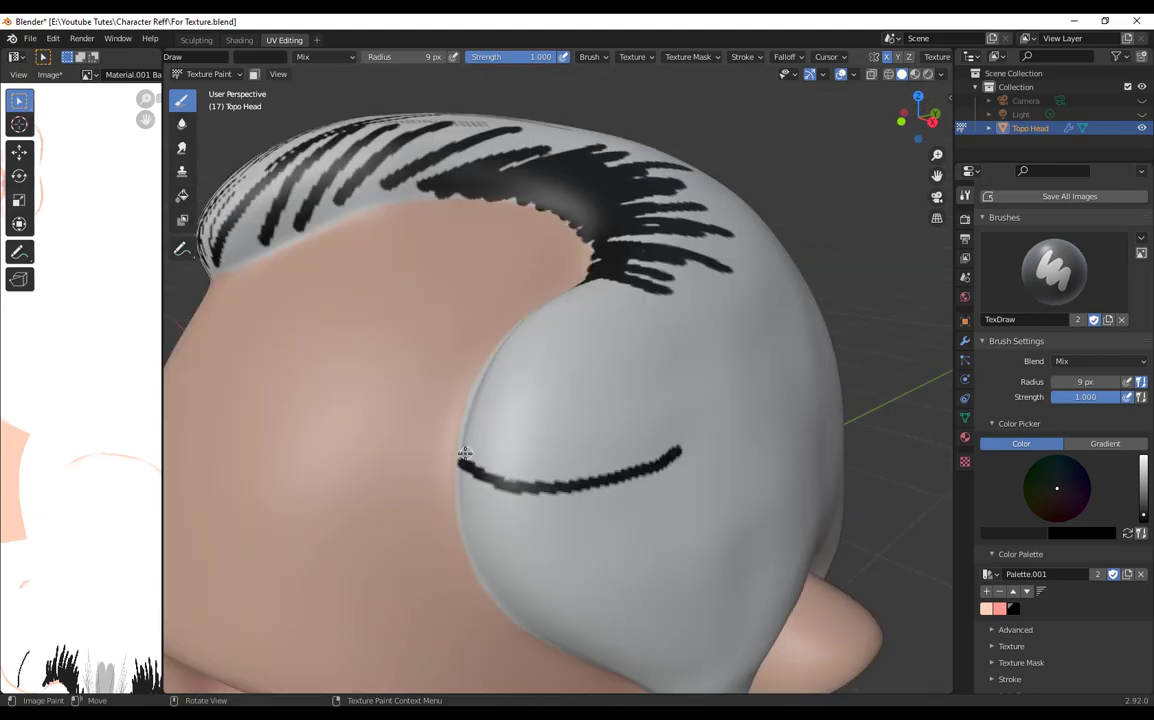
drag(465, 455, 722, 430)
mouse_move(467, 443)
mouse_down()
mouse_move(670, 446)
mouse_move(725, 427)
mouse_up()
drag(473, 428, 742, 393)
Step: Paint thick black strokes across the lower temple and down the sideburn in front of the ear
scroll(475, 519, down, 3)
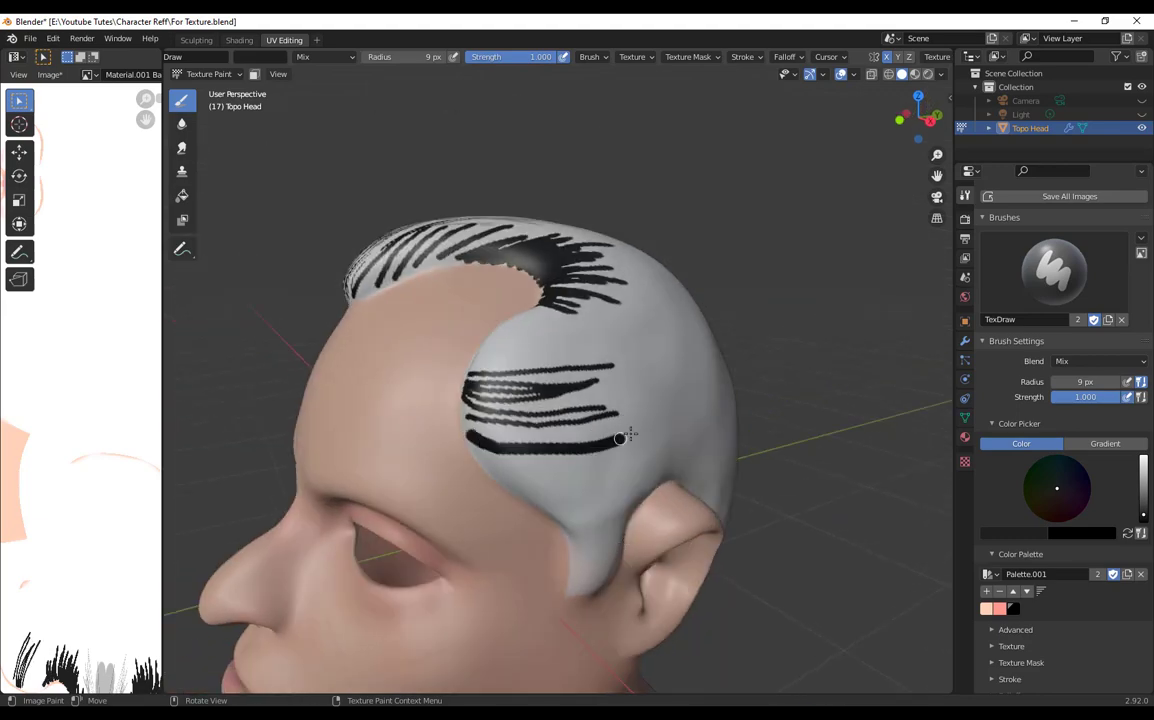
scroll(517, 453, up, 2)
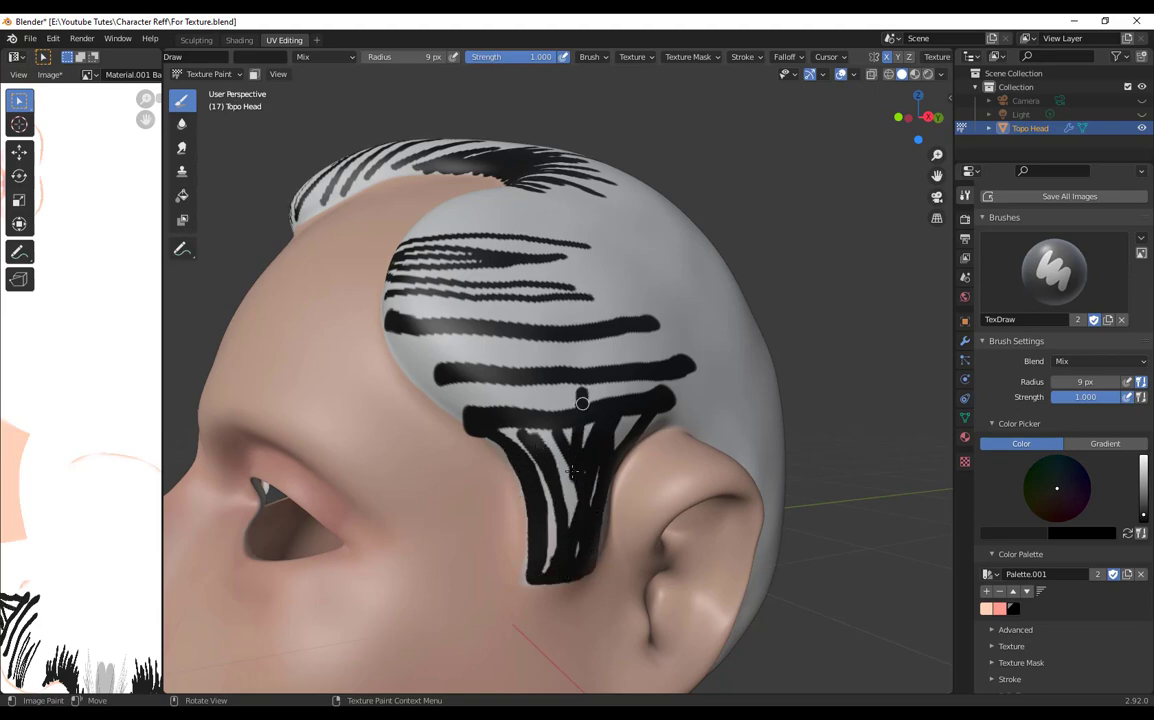
drag(550, 559, 560, 403)
Step: Fill the gaps in the sideburn with black and paint short strands over the top of the ear
scroll(559, 430, down, 4)
middle_drag(610, 420, 560, 415)
scroll(559, 415, up, 5)
drag(415, 322, 497, 310)
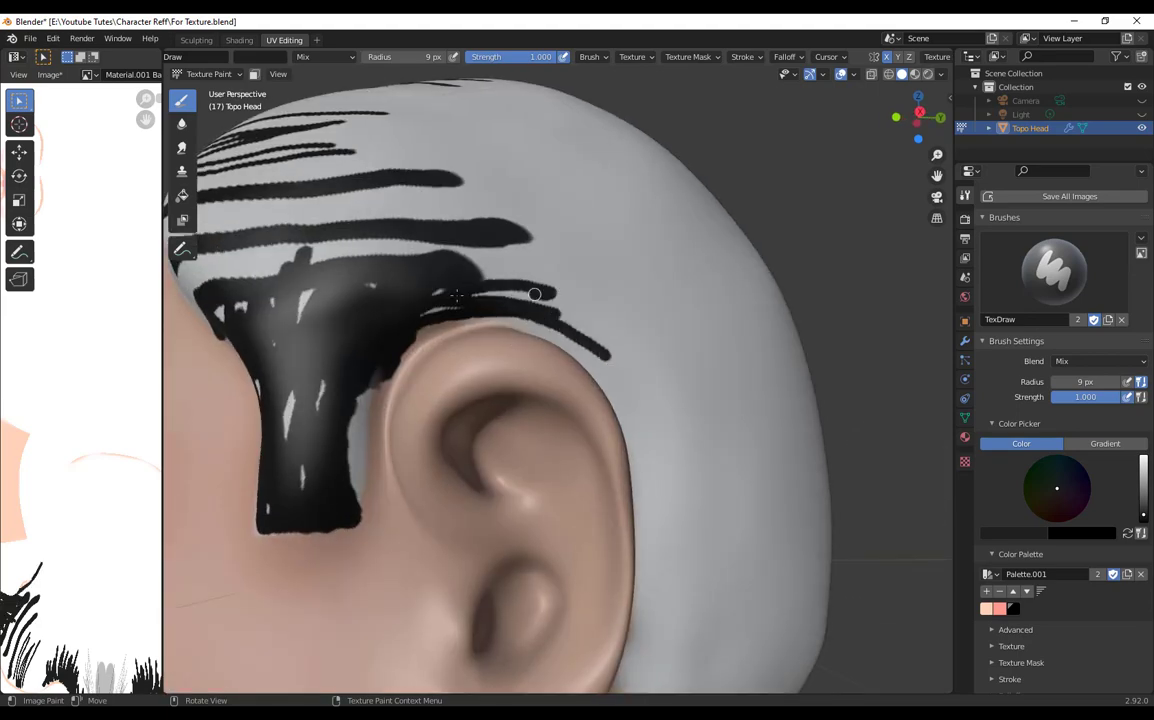
middle_drag(427, 310, 572, 348)
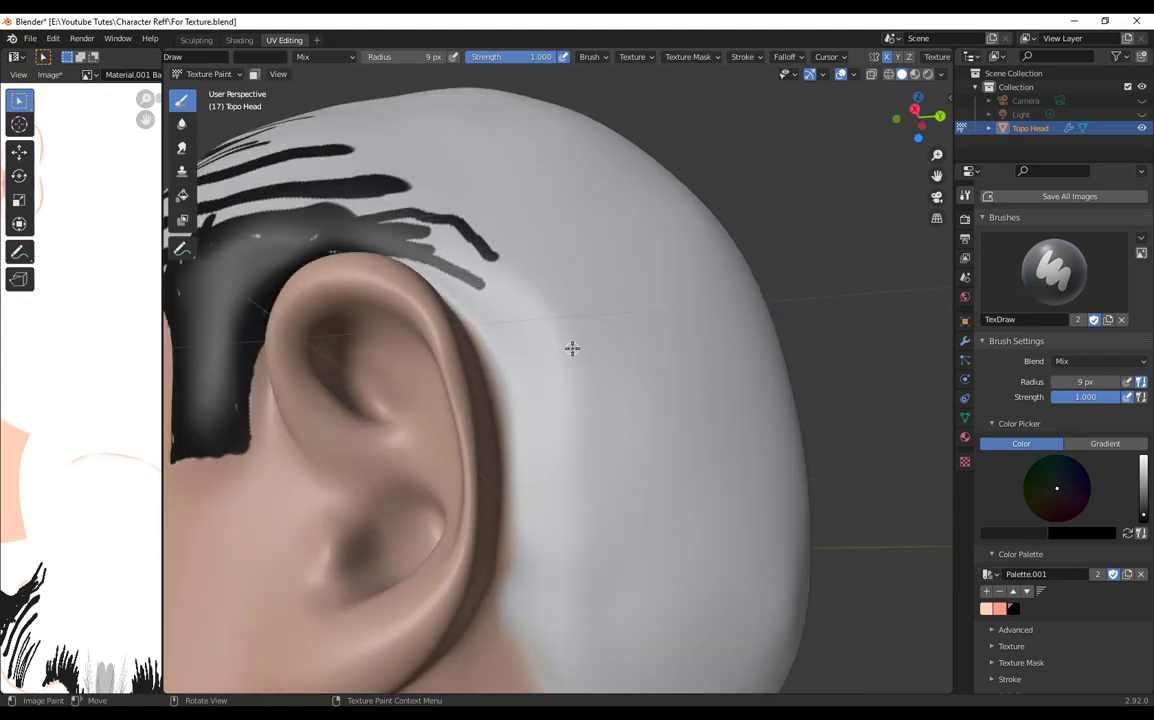
Step: Paint the black hair edge behind the ear and down to the nape
drag(464, 278, 545, 616)
scroll(545, 612, down, 2)
middle_drag(545, 590, 535, 435)
mouse_move(497, 408)
mouse_down()
mouse_move(559, 505)
mouse_move(664, 625)
mouse_up()
scroll(664, 625, down, 4)
Step: Increase the brush radius to 32 px and fill the back of the head with black
middle_drag(664, 610, 520, 640)
drag(500, 618, 630, 612)
mouse_move(554, 312)
mouse_down()
mouse_move(494, 585)
mouse_move(446, 530)
mouse_up()
middle_drag(450, 530, 530, 520)
drag(505, 325, 548, 580)
mouse_move(396, 315)
mouse_down()
mouse_move(404, 368)
mouse_move(538, 585)
mouse_move(440, 395)
mouse_up()
scroll(445, 395, down, 2)
Step: Extend the black fill from the back of the head onto the side above the ear
middle_drag(445, 340, 440, 379)
drag(440, 379, 520, 340)
middle_drag(600, 365, 532, 380)
mouse_move(532, 385)
mouse_down()
mouse_move(540, 318)
mouse_move(577, 392)
mouse_up()
middle_drag(690, 395, 577, 438)
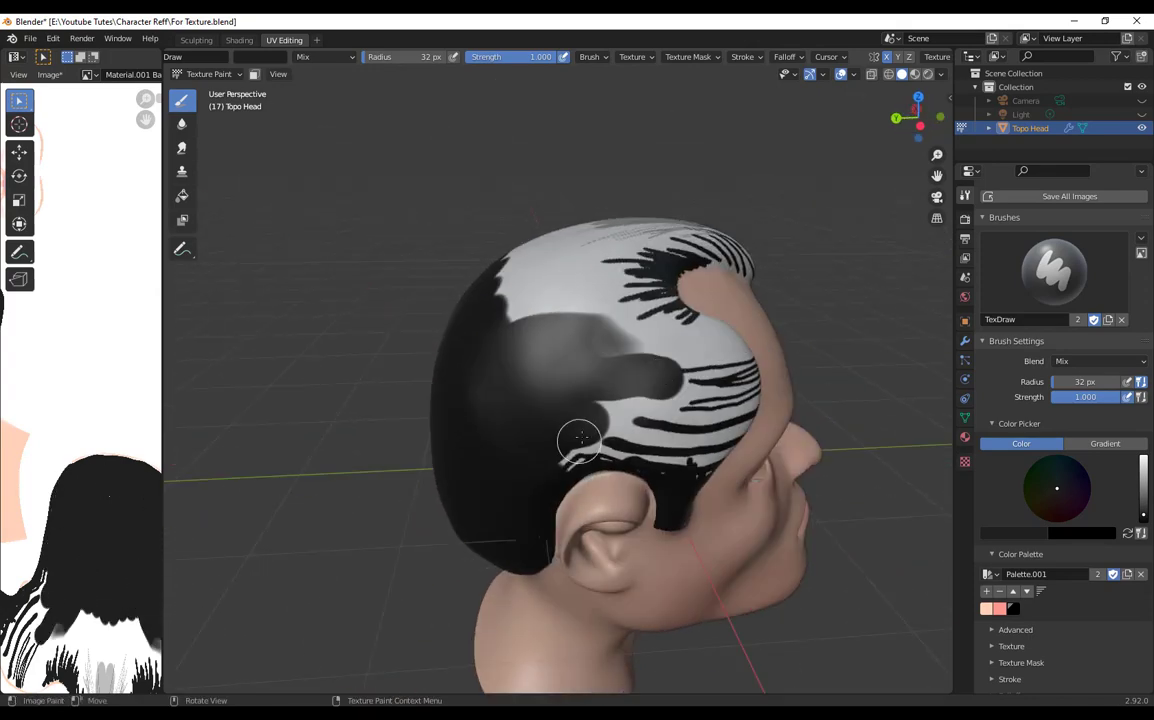
Step: Fill the white gaps between the strands on the temple and above the sideburn with black
scroll(577, 438, up, 3)
middle_drag(640, 400, 560, 405)
mouse_move(690, 395)
mouse_down()
mouse_move(550, 323)
mouse_move(505, 435)
mouse_up()
middle_drag(560, 440, 575, 400)
scroll(575, 400, up, 2)
drag(575, 400, 695, 377)
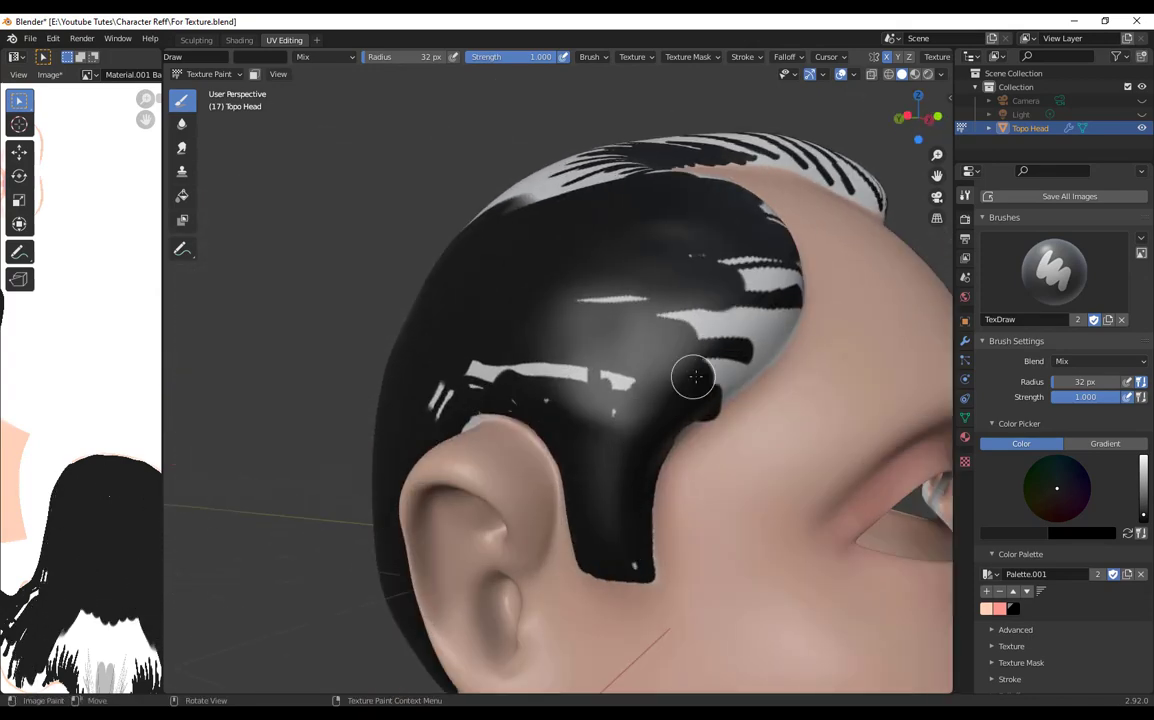
scroll(709, 335, up, 4)
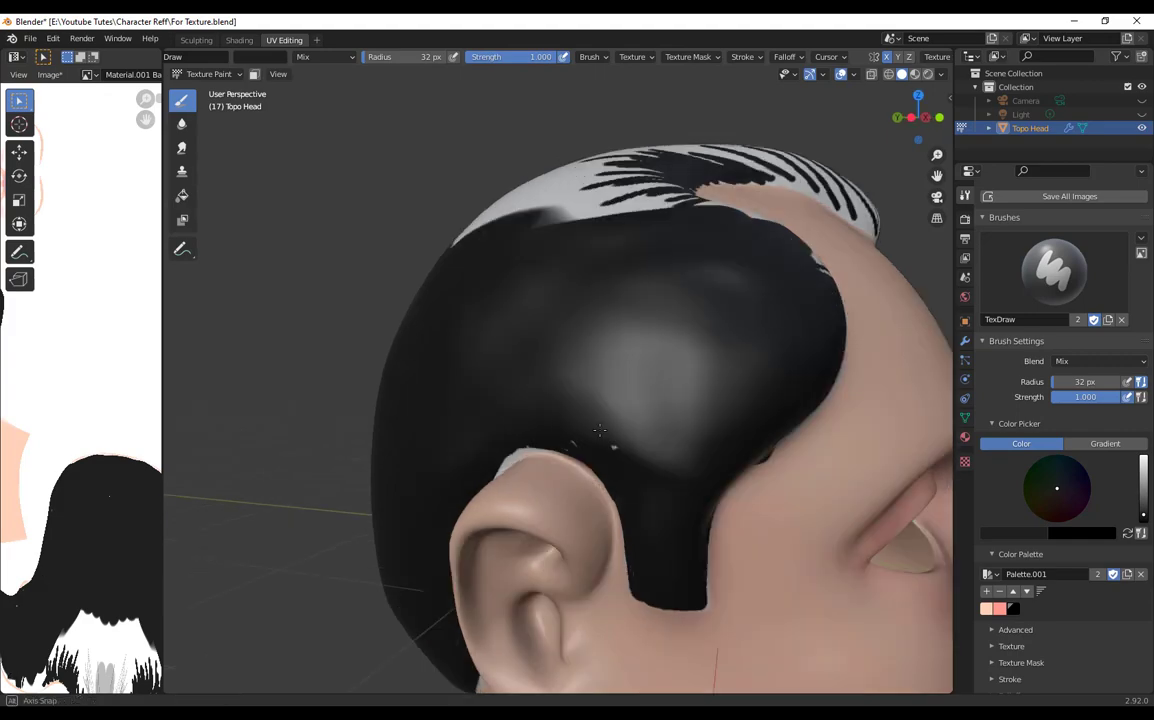
Step: Fill the remaining white areas on top of the head with black and check the edge around the ear
middle_drag(644, 455, 684, 371)
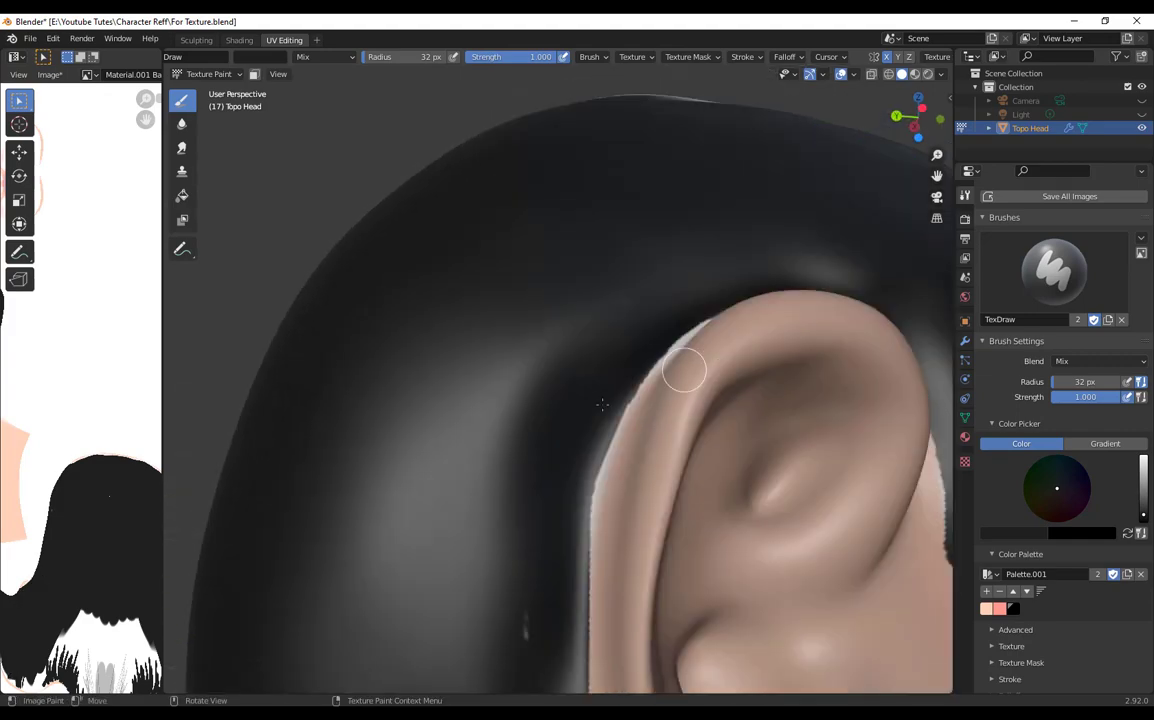
scroll(581, 467, down, 6)
mouse_move(500, 484)
middle_down()
mouse_move(515, 309)
mouse_move(606, 432)
mouse_move(590, 345)
middle_up()
middle_drag(700, 415, 670, 290)
scroll(572, 482, up, 3)
scroll(682, 267, up, 3)
middle_drag(491, 501, 527, 540)
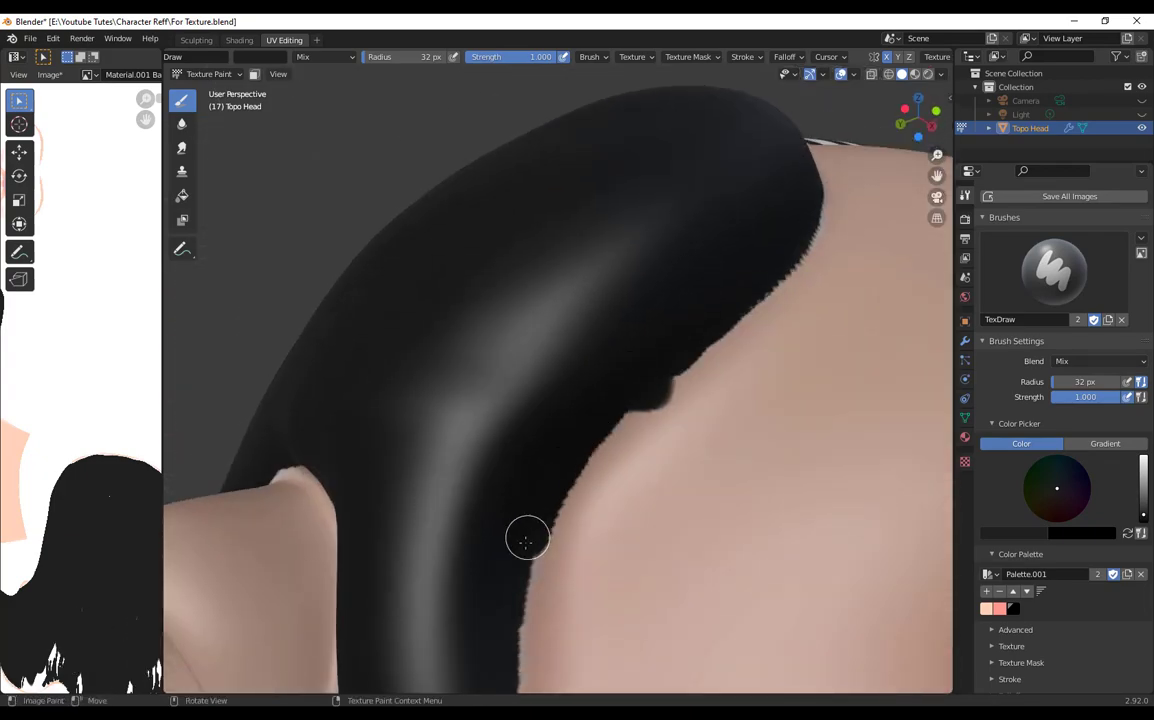
Step: Inspect the sideburn's lower edge and the temple hairline for unpainted gaps
scroll(669, 367, down, 3)
shift+middle_drag(502, 438, 536, 332)
scroll(536, 332, up, 6)
shift+middle_drag(572, 610, 576, 396)
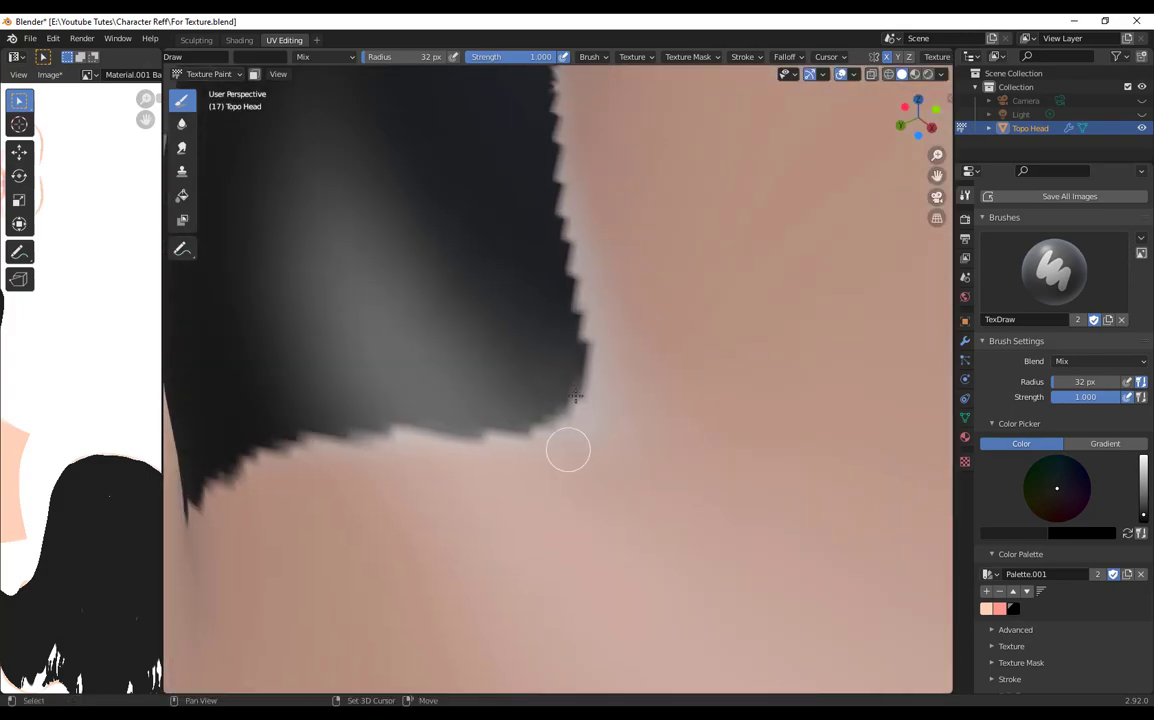
scroll(504, 385, down, 6)
middle_drag(504, 385, 551, 366)
scroll(626, 386, up, 5)
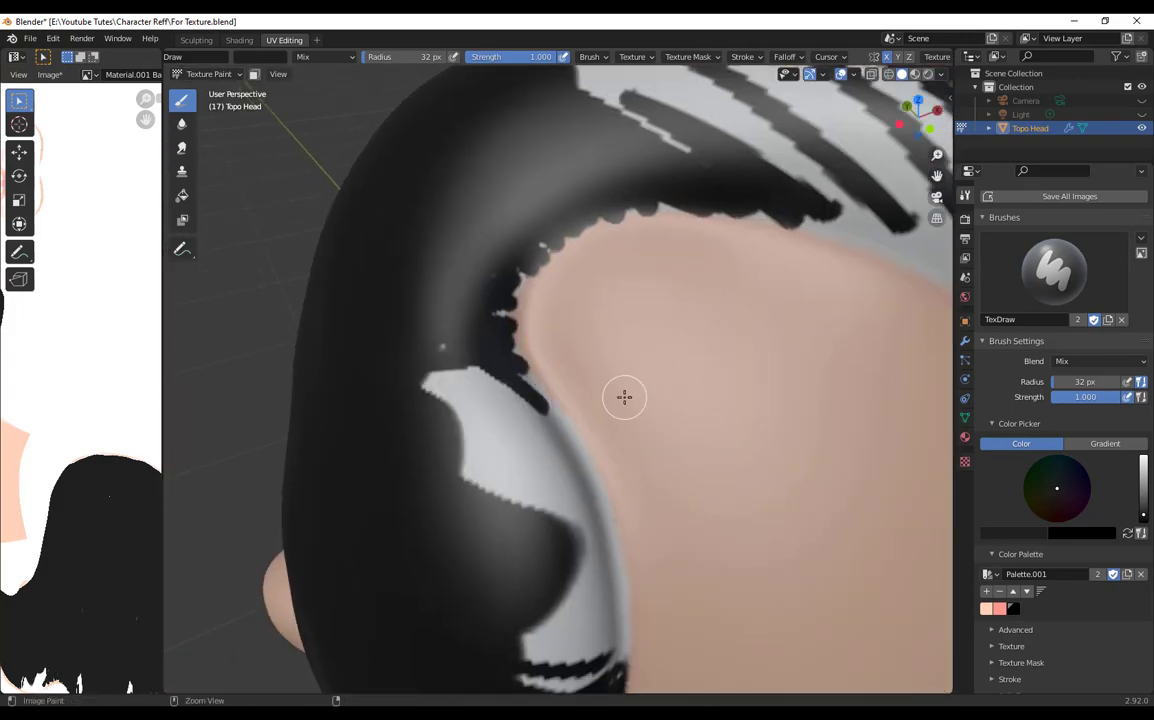
Step: Paint black over the white strip along the front edge of the temple hair
middle_drag(623, 397, 515, 234)
middle_drag(487, 410, 455, 388)
scroll(450, 370, up, 3)
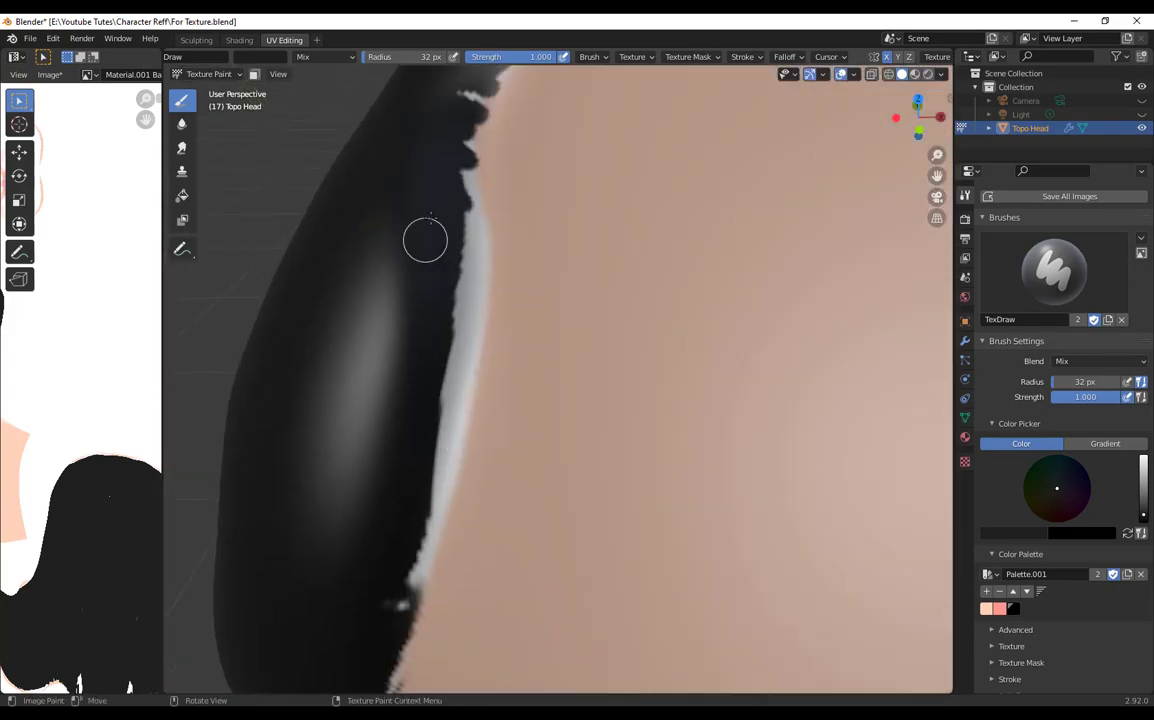
drag(455, 188, 425, 539)
scroll(505, 188, down, 5)
middle_drag(505, 188, 494, 149)
scroll(505, 149, up, 6)
drag(478, 142, 467, 186)
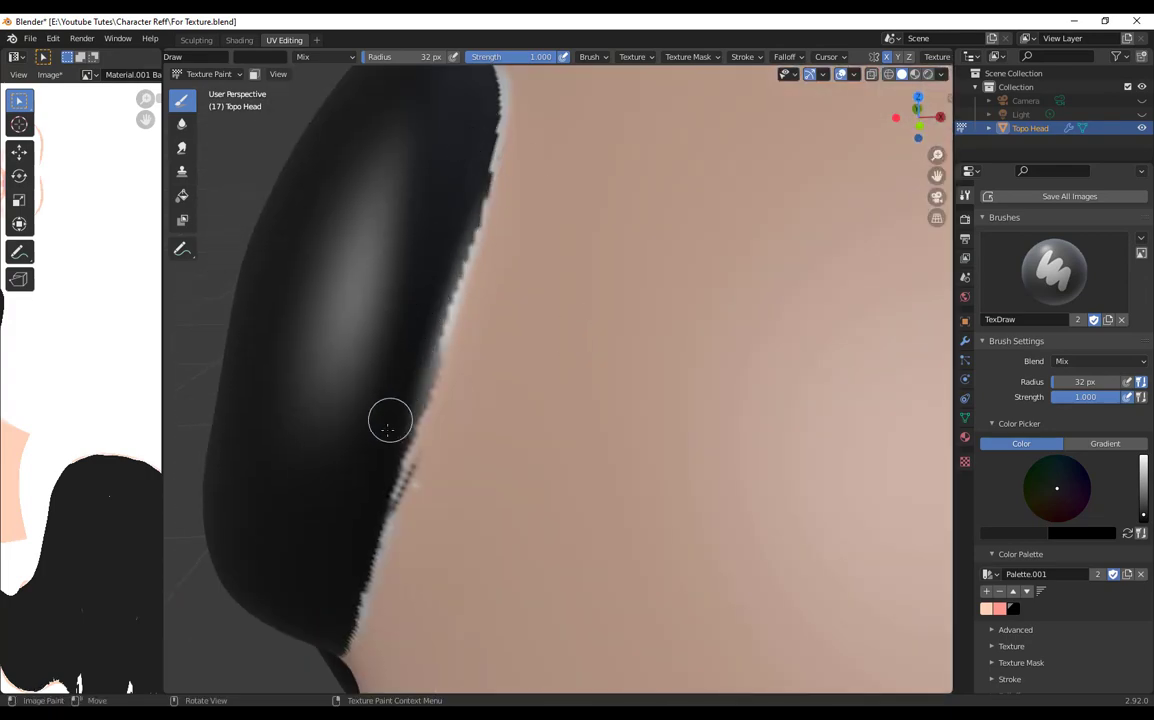
Step: Extend the black along the inner curve of the temple and the hairline above the forehead
middle_drag(390, 420, 541, 255)
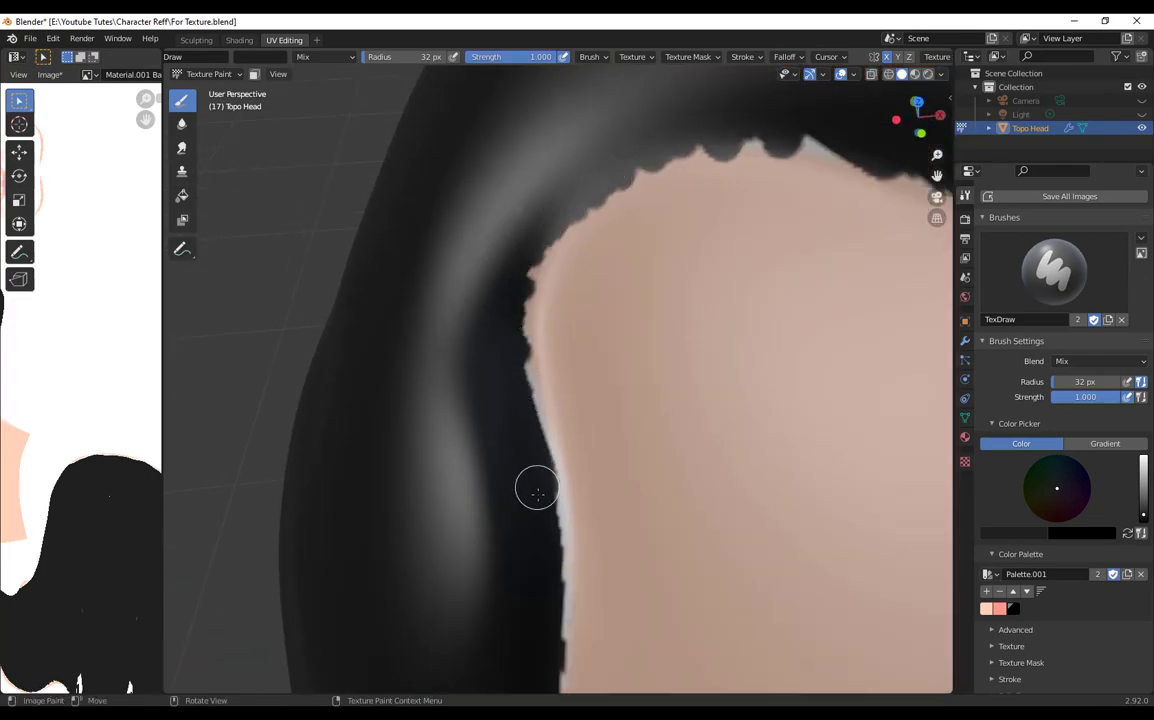
drag(537, 488, 543, 585)
scroll(560, 560, down, 5)
mouse_move(560, 560)
middle_down()
mouse_move(626, 458)
mouse_move(598, 317)
mouse_move(450, 300)
middle_up()
scroll(598, 317, up, 4)
scroll(400, 302, up, 2)
mouse_move(299, 304)
mouse_down()
mouse_move(709, 418)
mouse_move(916, 499)
mouse_up()
middle_drag(580, 350, 548, 200)
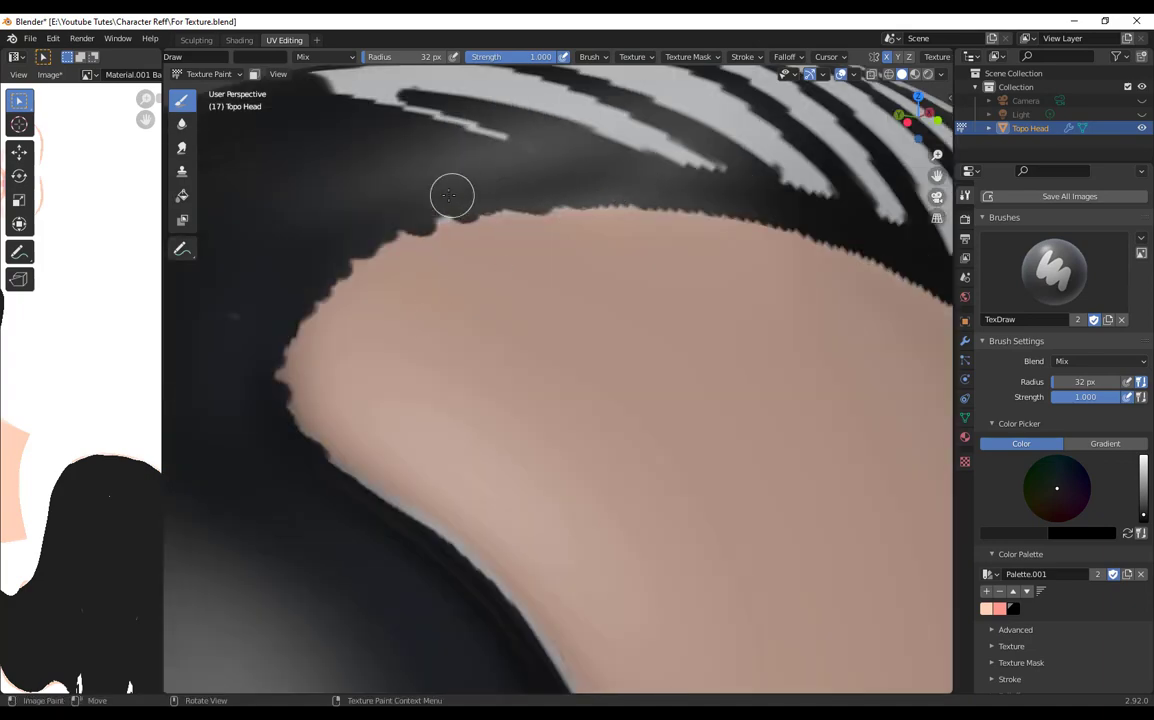
Step: Cover the white gaps between the strands above the forehead and temple with black
scroll(656, 188, down, 4)
middle_drag(656, 188, 645, 340)
drag(645, 370, 543, 451)
scroll(545, 430, up, 4)
middle_drag(545, 430, 590, 450)
mouse_move(780, 470)
mouse_down()
mouse_move(598, 312)
mouse_move(509, 386)
mouse_up()
scroll(528, 384, down, 3)
mouse_move(548, 290)
mouse_down()
mouse_move(592, 327)
mouse_move(670, 335)
mouse_move(775, 370)
mouse_up()
scroll(613, 322, down, 3)
mouse_move(775, 370)
middle_down()
mouse_move(613, 322)
mouse_move(560, 400)
middle_up()
scroll(550, 420, up, 5)
Step: Set the brush to a dark grey colour, strength 0.444 and radius 10 px
scroll(590, 487, down, 5)
mouse_move(590, 340)
middle_down()
mouse_move(543, 304)
mouse_move(590, 345)
middle_up()
mouse_move(1143, 514)
mouse_down()
mouse_move(1143, 498)
mouse_move(1143, 508)
mouse_up()
middle_drag(489, 309, 535, 315)
scroll(535, 315, up, 2)
drag(548, 57, 506, 57)
scroll(554, 293, up, 2)
middle_drag(563, 301, 554, 309)
drag(1143, 508, 1143, 503)
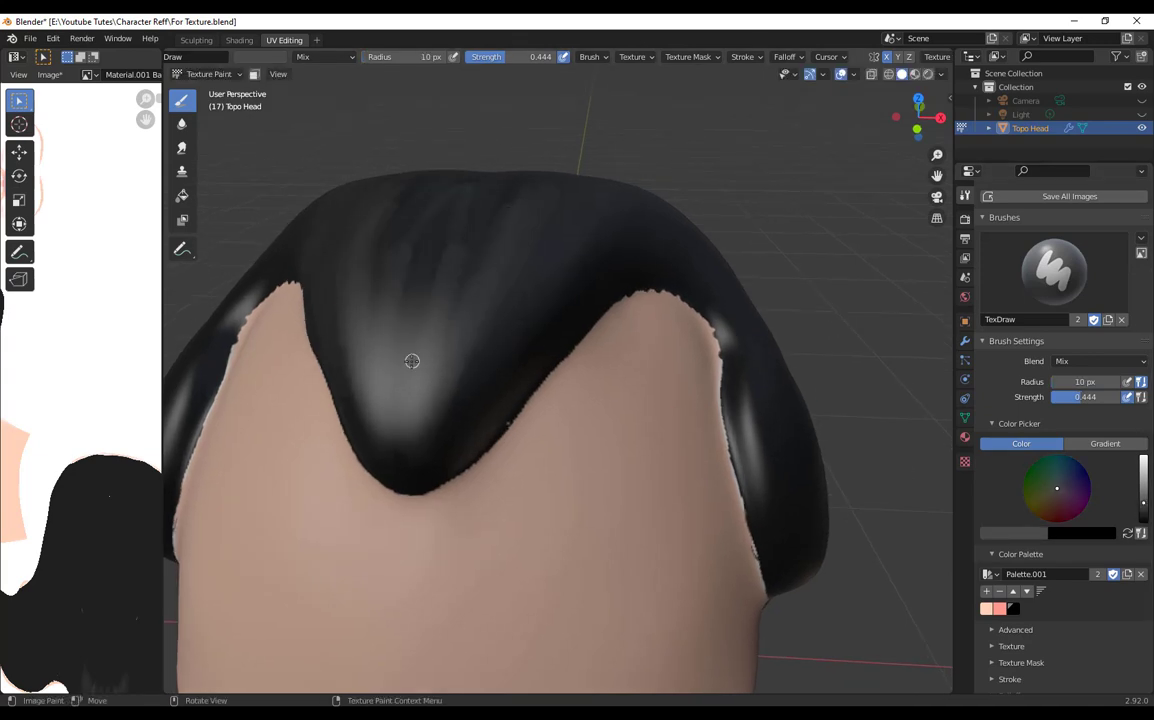
Step: Paint thin dark grey strands over the front tuft and back from the temple hairline
mouse_move(412, 361)
middle_down()
mouse_move(440, 304)
mouse_move(517, 247)
middle_up()
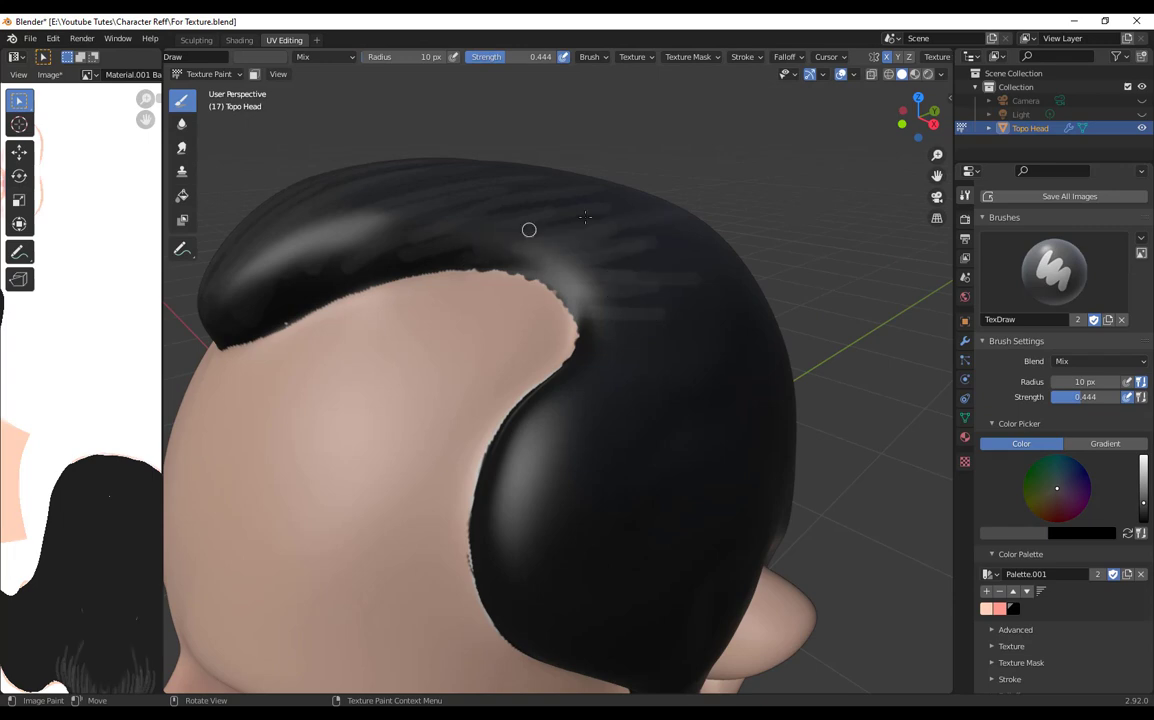
mouse_move(585, 216)
middle_down()
mouse_move(623, 428)
mouse_move(590, 311)
middle_up()
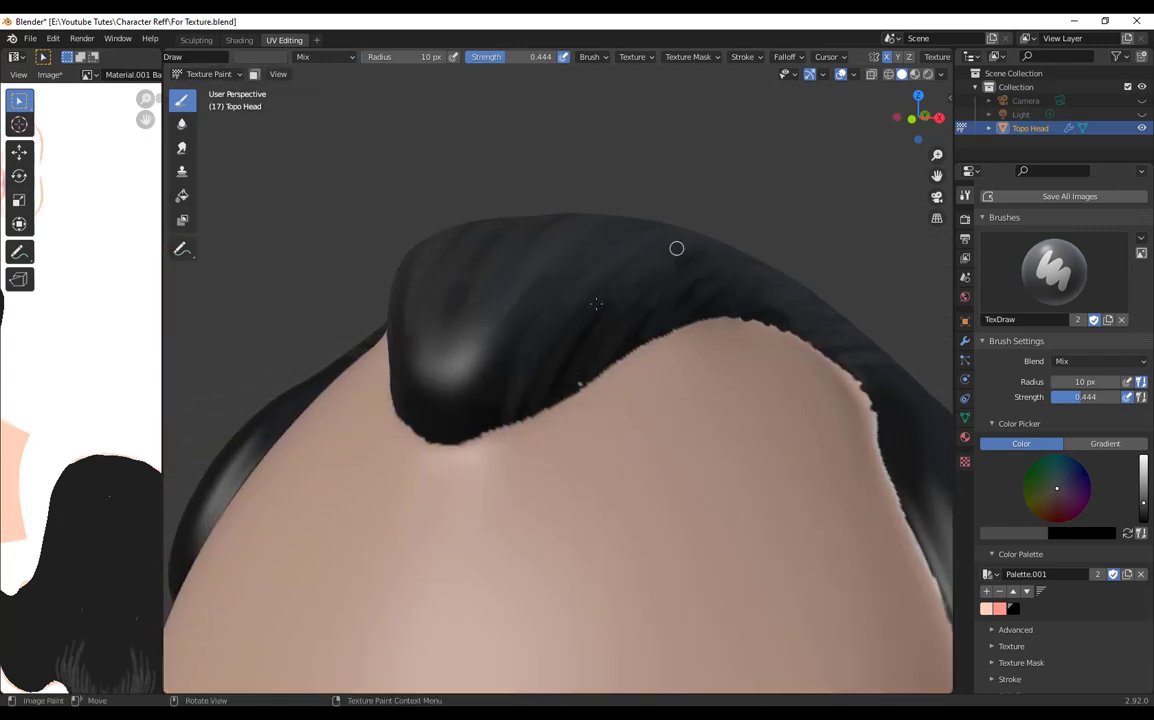
middle_drag(481, 412, 604, 371)
mouse_move(456, 421)
middle_down()
mouse_move(572, 487)
mouse_move(564, 453)
mouse_move(613, 416)
mouse_move(543, 462)
mouse_move(564, 217)
middle_up()
scroll(572, 487, down, 3)
scroll(543, 462, up, 3)
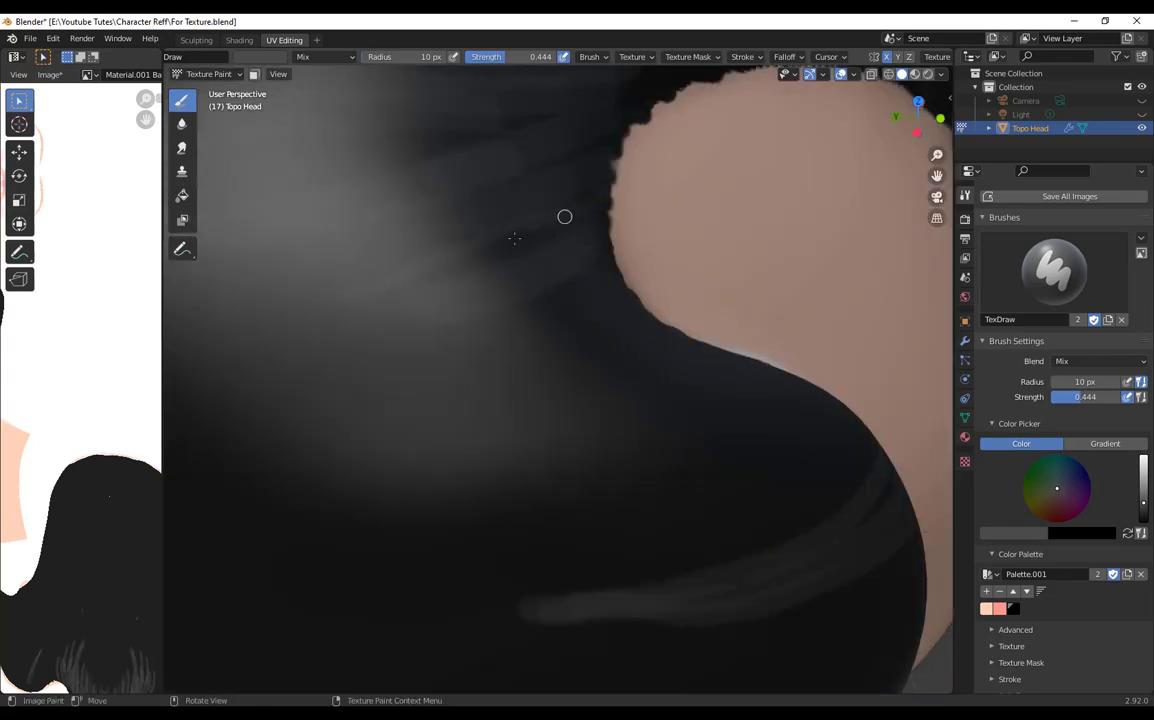
Step: Set the brush radius to 19 px and paint grey strands back from the temple's curved front edge
key(f)
click(545, 379)
drag(383, 418, 716, 366)
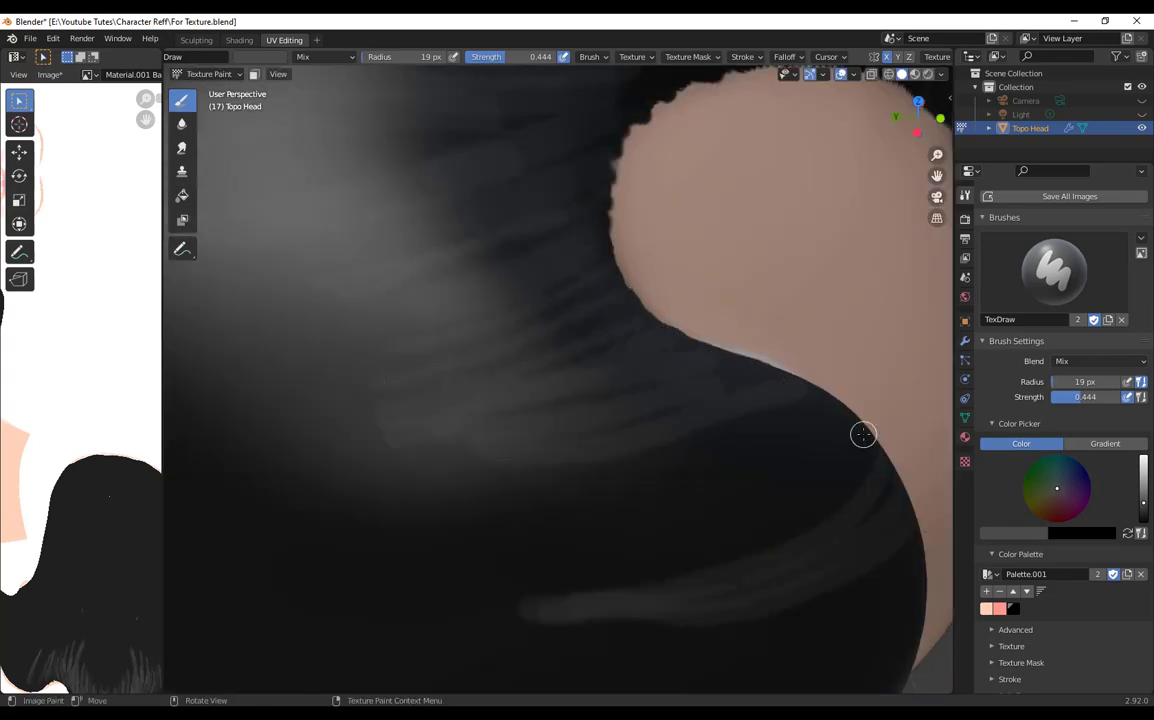
mouse_move(863, 434)
mouse_down()
mouse_move(430, 603)
mouse_move(720, 362)
mouse_up()
scroll(516, 151, down, 7)
middle_drag(516, 151, 576, 402)
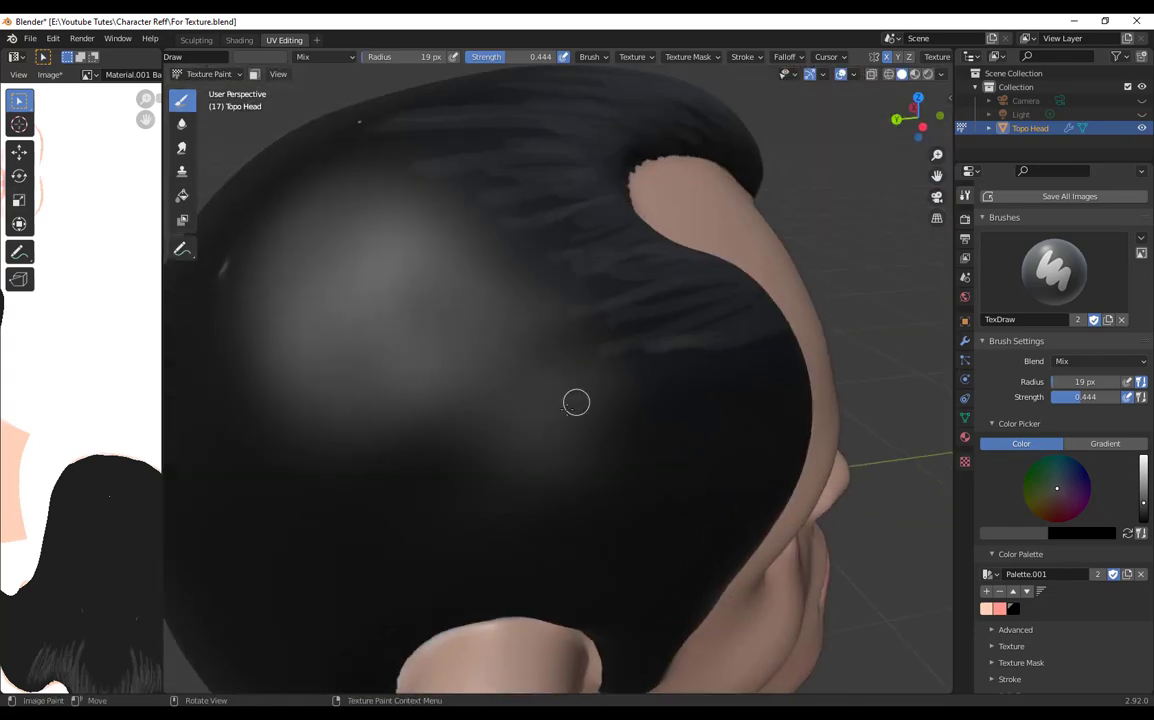
scroll(576, 402, up, 6)
drag(726, 441, 420, 421)
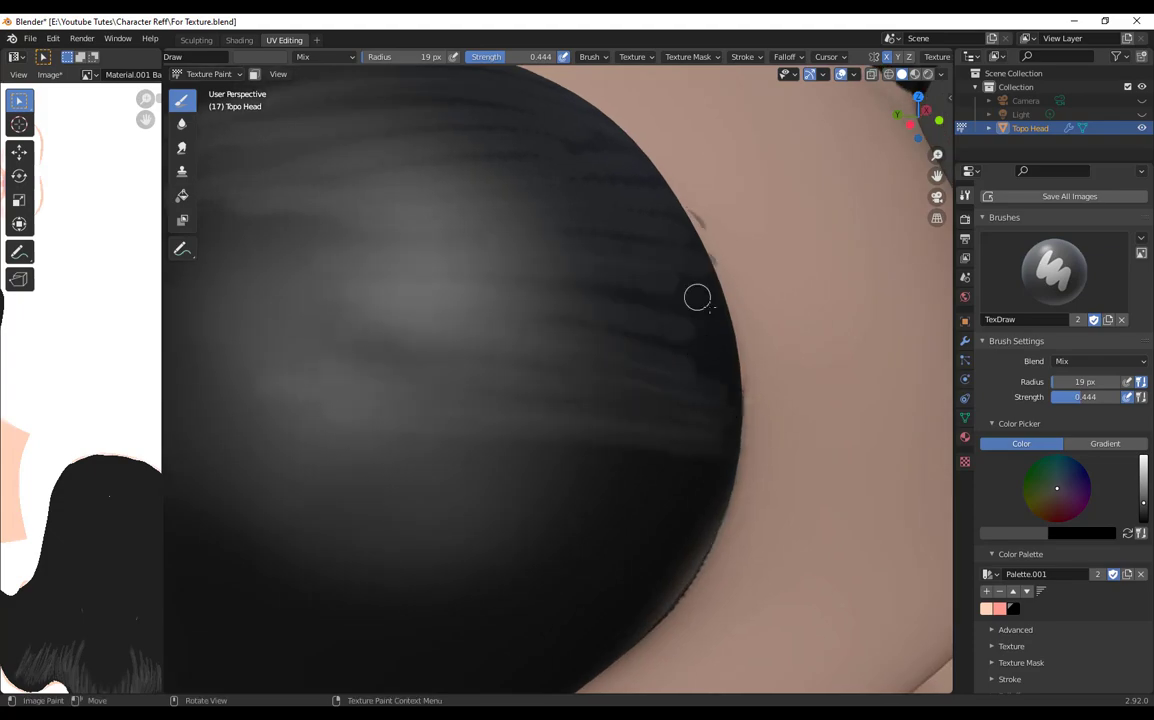
Step: Enlarge the image editor to examine the painted strands on the flat texture, and shrink it back
middle_drag(697, 297, 684, 362)
scroll(657, 388, down, 7)
middle_drag(545, 345, 538, 301)
scroll(538, 301, up, 3)
drag(163, 462, 496, 472)
middle_drag(290, 670, 276, 546)
scroll(276, 546, up, 3)
middle_drag(291, 437, 277, 462)
click(34, 127)
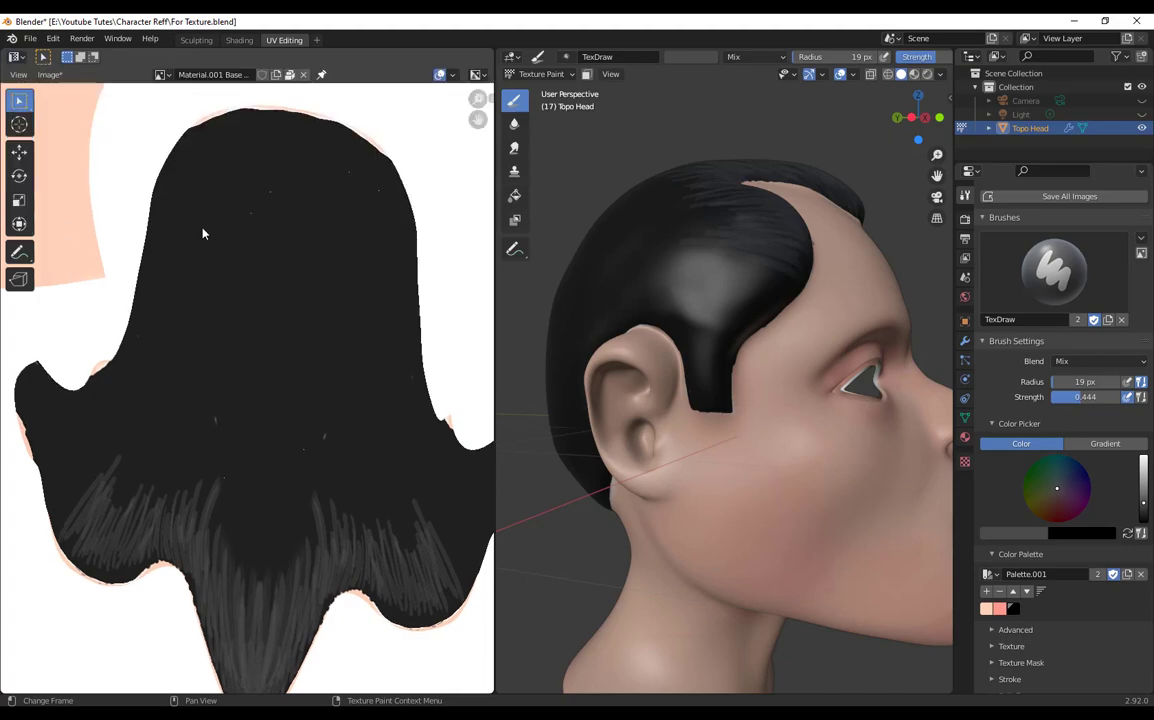
scroll(203, 234, down, 1)
middle_drag(203, 234, 130, 257)
drag(495, 196, 735, 198)
middle_drag(400, 300, 518, 302)
scroll(299, 332, down, 3)
middle_drag(300, 337, 159, 417)
drag(734, 390, 127, 384)
Step: Paint vertical grey strands down the sideburn in front of the ear
scroll(537, 350, up, 5)
drag(551, 272, 543, 500)
drag(468, 275, 462, 462)
drag(425, 272, 440, 450)
drag(384, 276, 415, 460)
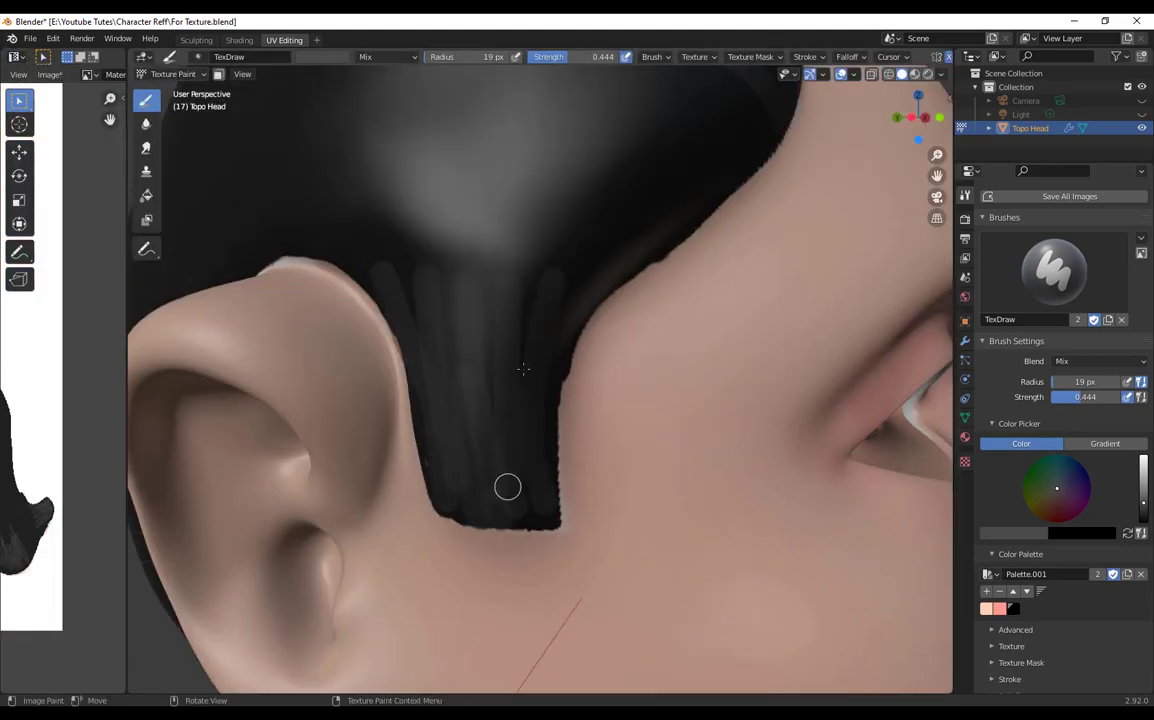
Step: Paint grey strands sweeping backward over the side hair above the ear
drag(364, 243, 190, 218)
drag(382, 220, 214, 172)
scroll(734, 144, down, 4)
middle_drag(690, 220, 688, 242)
drag(470, 245, 362, 296)
mouse_move(480, 205)
mouse_down()
mouse_move(337, 243)
mouse_move(333, 287)
mouse_up()
Step: Set the brush radius to 10 px and add finer grey strands above the ear and across the temple
key(f)
click(449, 283)
drag(376, 291, 320, 336)
drag(408, 330, 343, 376)
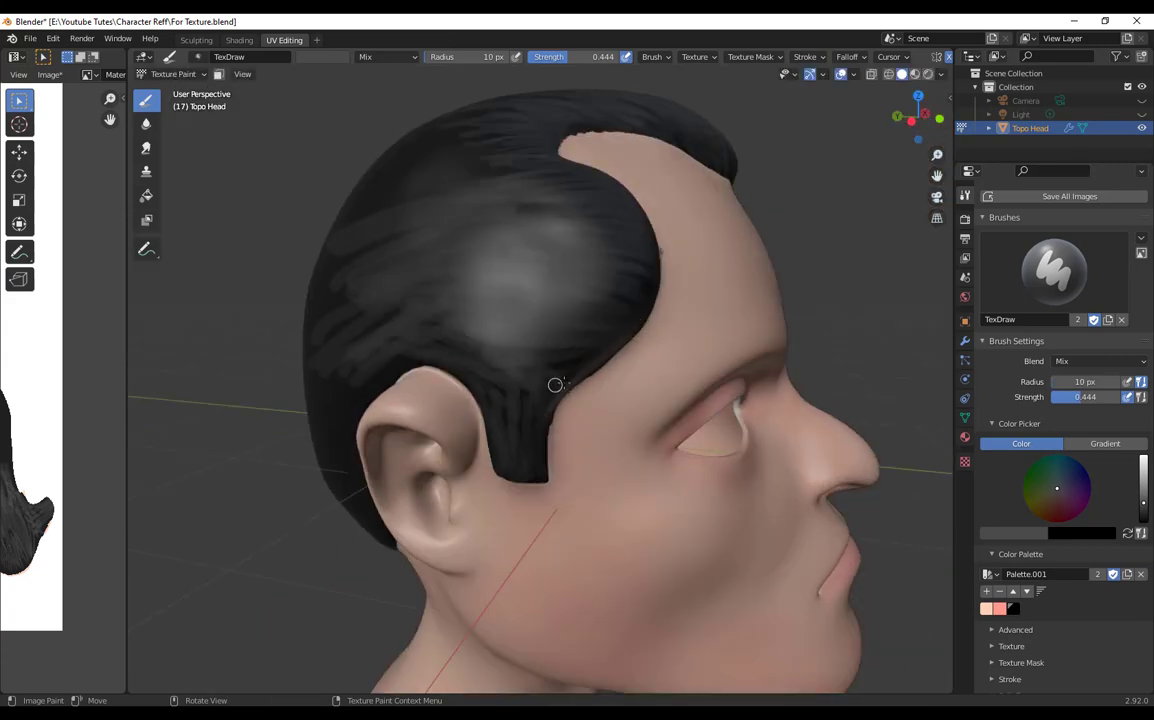
middle_drag(541, 272, 495, 285)
scroll(490, 287, up, 3)
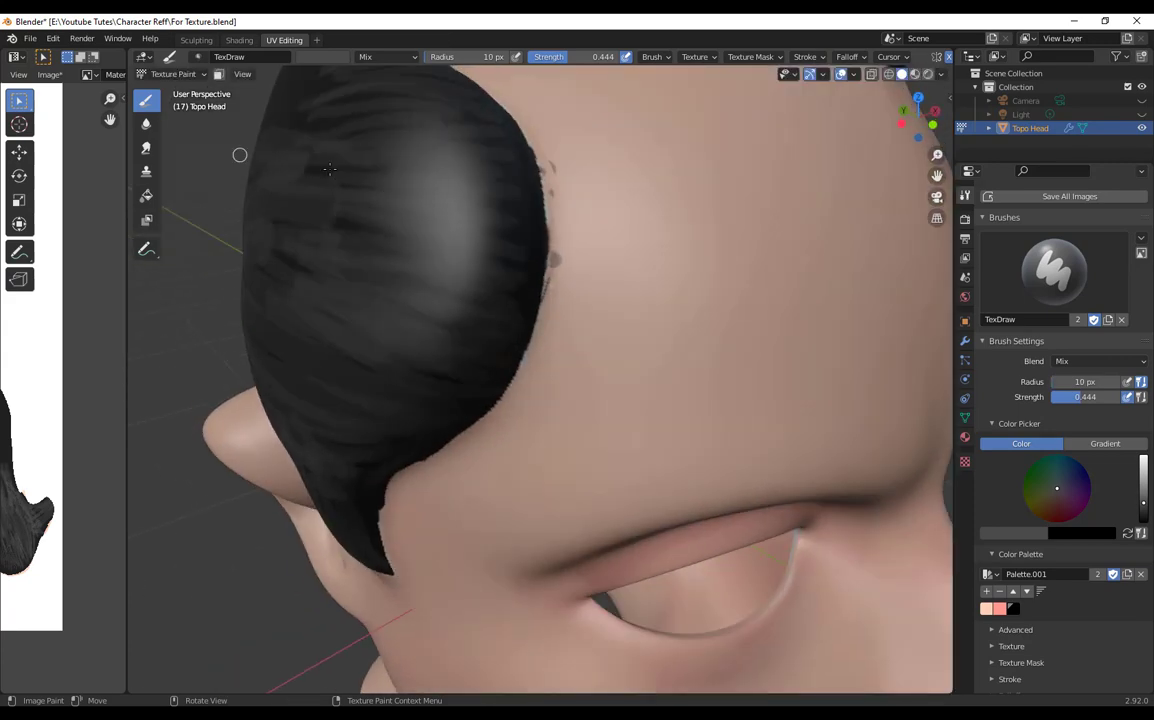
middle_drag(329, 180, 470, 235)
scroll(560, 330, down, 3)
drag(625, 400, 380, 434)
Step: Paint long grey strands running from the front of the hair back over the crown
scroll(450, 385, down, 4)
middle_drag(392, 381, 550, 405)
drag(428, 320, 392, 455)
drag(515, 315, 458, 488)
drag(497, 325, 493, 442)
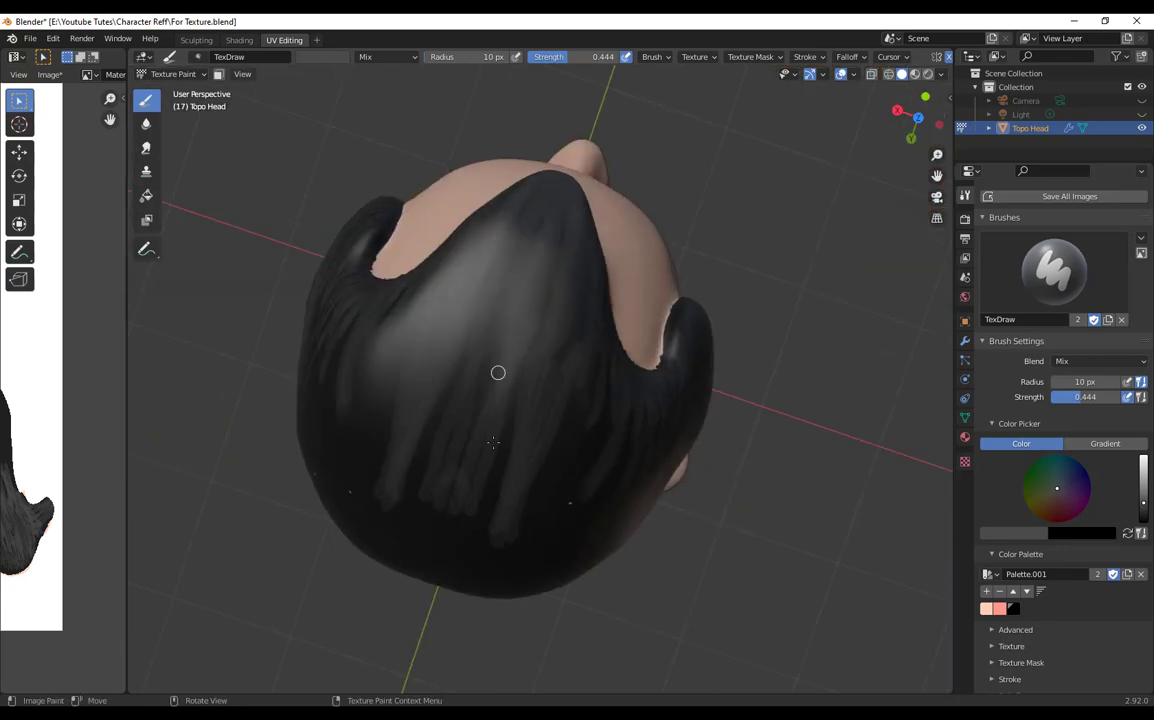
middle_drag(493, 442, 590, 310)
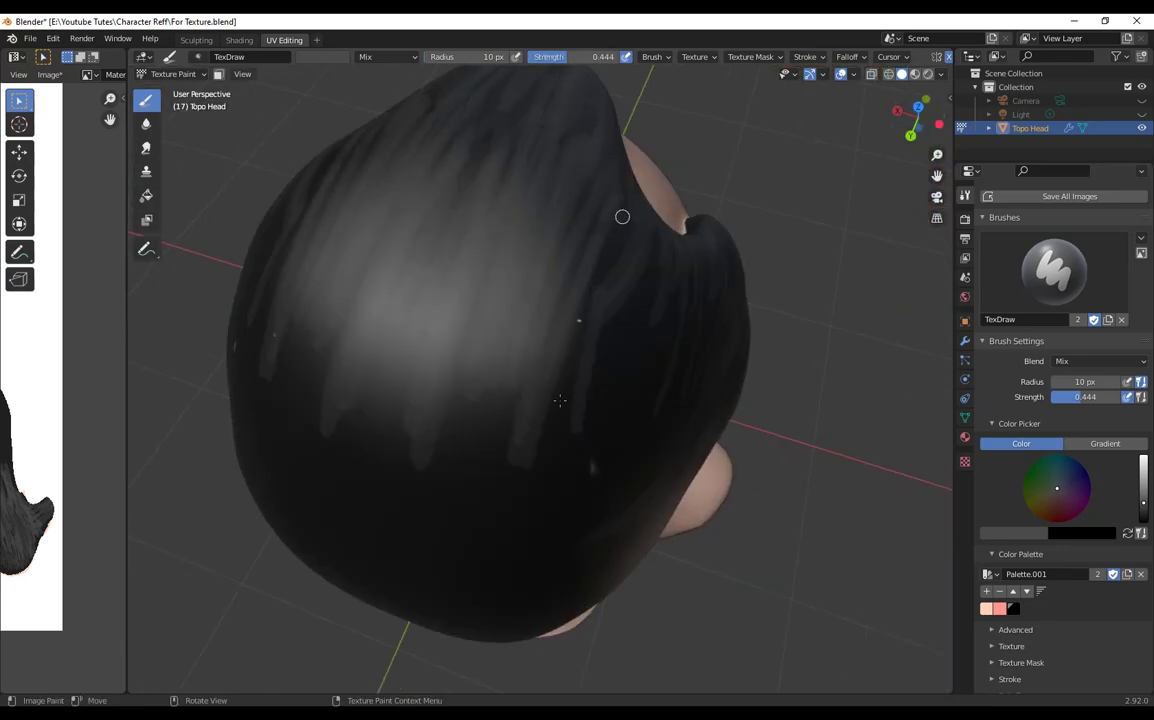
drag(552, 220, 508, 388)
mouse_move(585, 262)
mouse_down()
mouse_move(524, 392)
mouse_move(540, 417)
mouse_up()
Step: Paint diagonal grey strands from the crown down the side toward the back of the ear
middle_drag(600, 345, 556, 330)
drag(555, 258, 441, 425)
mouse_move(585, 285)
mouse_down()
mouse_move(458, 423)
mouse_move(478, 415)
mouse_up()
drag(530, 290, 460, 406)
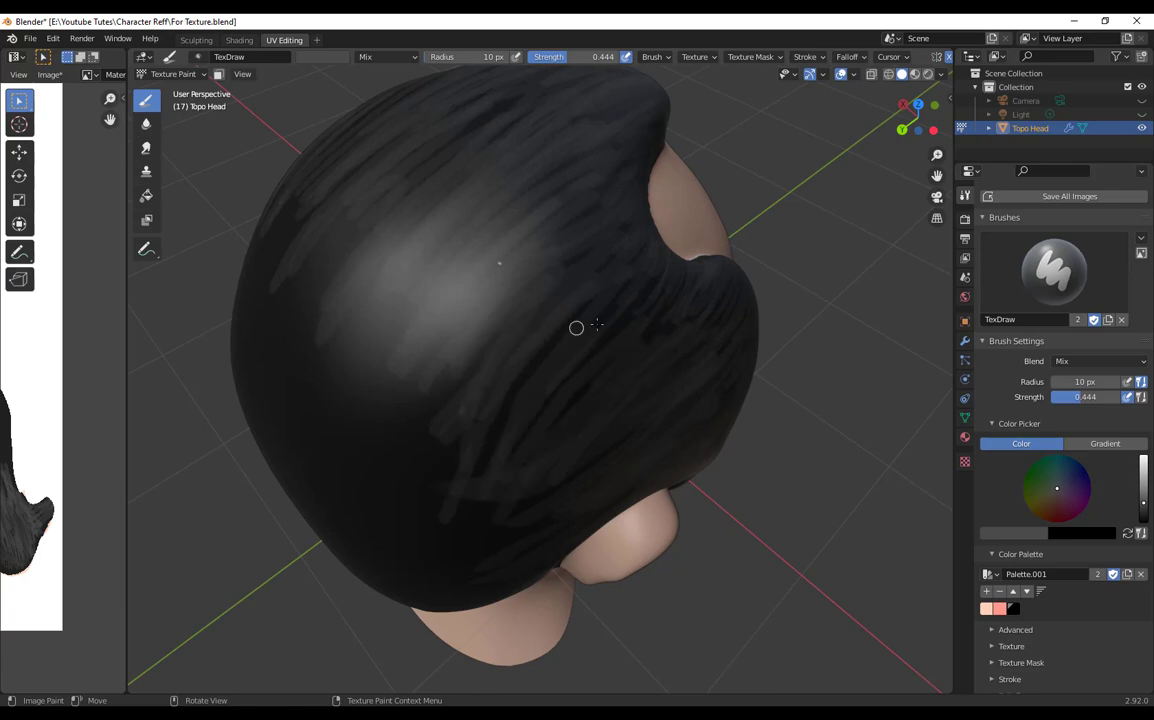
middle_drag(560, 375, 570, 320)
drag(610, 345, 515, 500)
drag(550, 375, 482, 562)
drag(520, 340, 441, 556)
drag(480, 320, 421, 525)
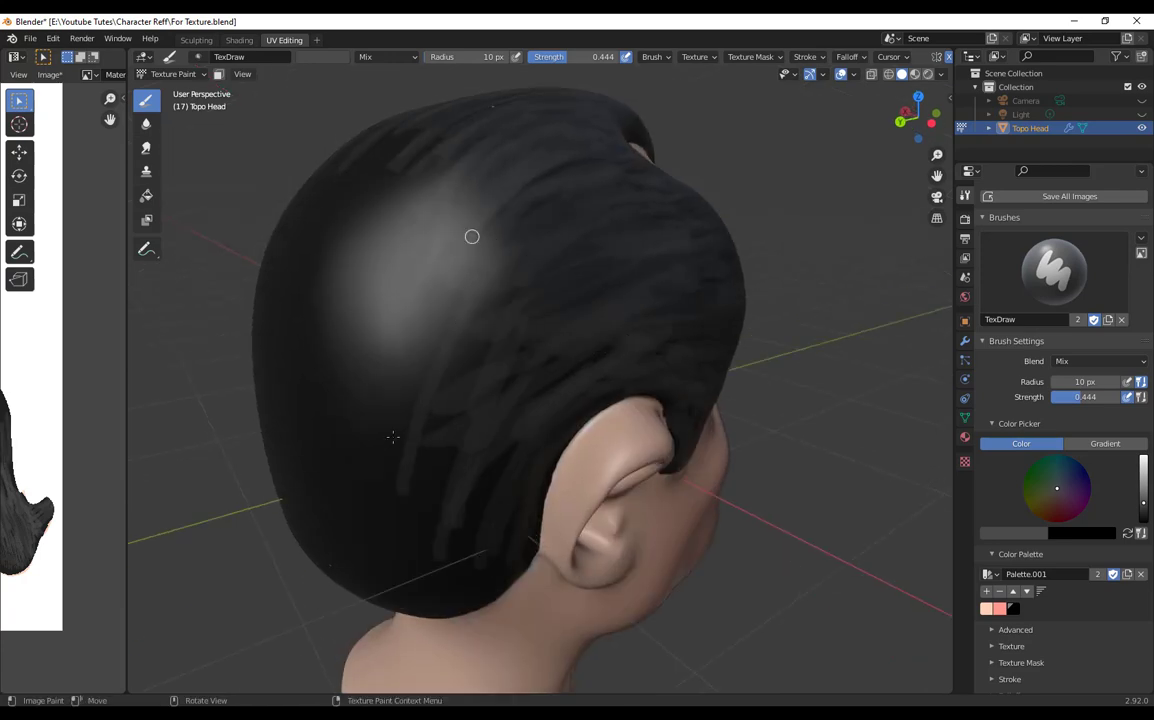
Step: Add downward-curving grey strands over the side of the head just behind the ear
drag(425, 350, 385, 495)
drag(450, 340, 403, 495)
drag(570, 300, 437, 532)
middle_drag(570, 340, 495, 285)
scroll(495, 285, up, 4)
middle_drag(735, 168, 755, 246)
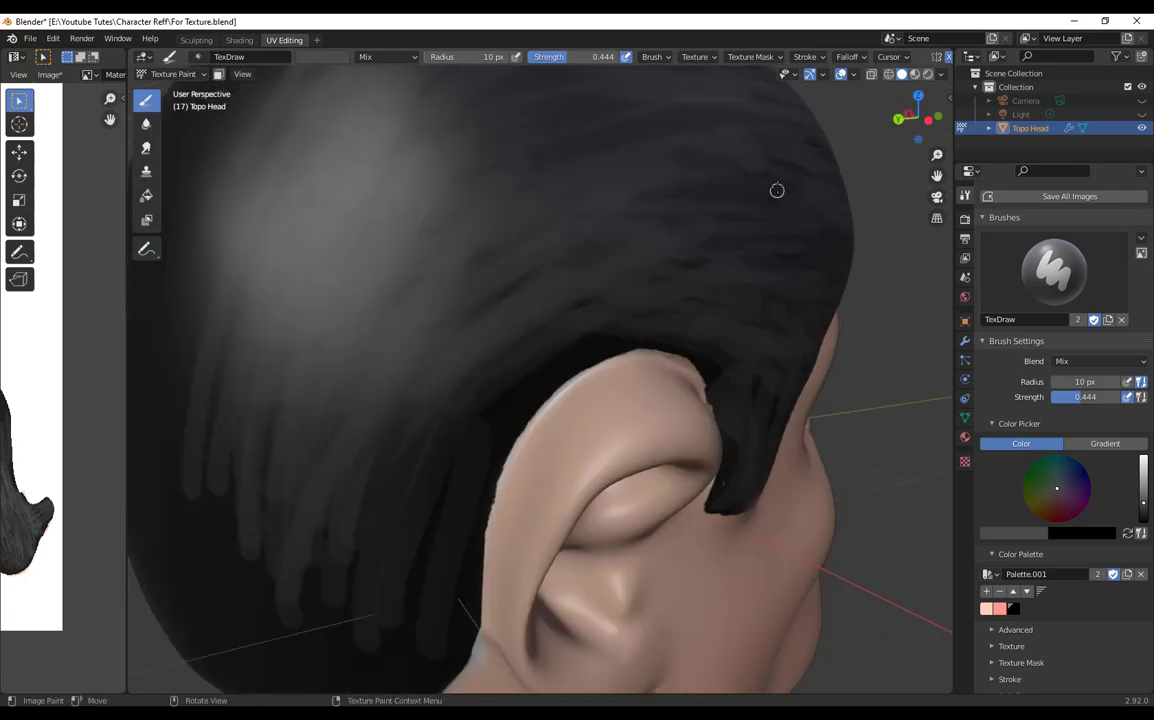
Step: Lengthen the grey strands behind the ear down toward the neck hairline
middle_drag(555, 342, 549, 265)
drag(376, 380, 312, 548)
mouse_move(355, 345)
mouse_down()
mouse_move(284, 557)
mouse_move(350, 567)
mouse_up()
scroll(278, 482, down, 4)
middle_drag(278, 482, 350, 452)
scroll(350, 452, up, 3)
drag(489, 211, 392, 443)
drag(470, 270, 418, 446)
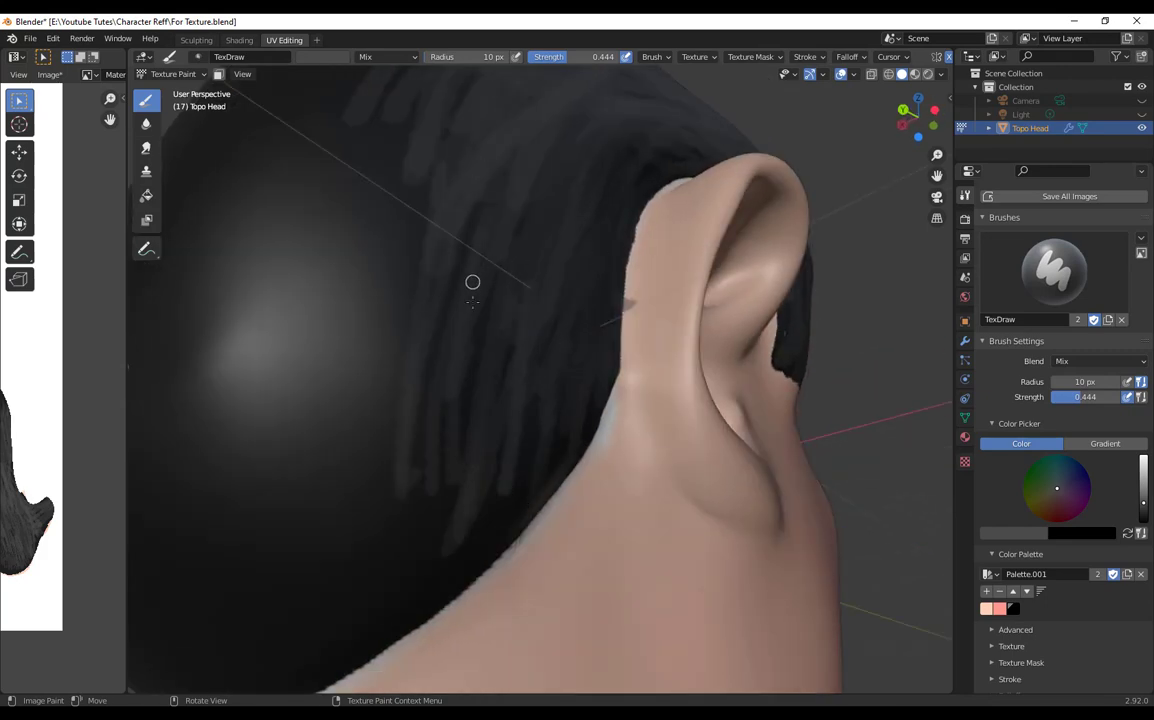
scroll(430, 523, down, 4)
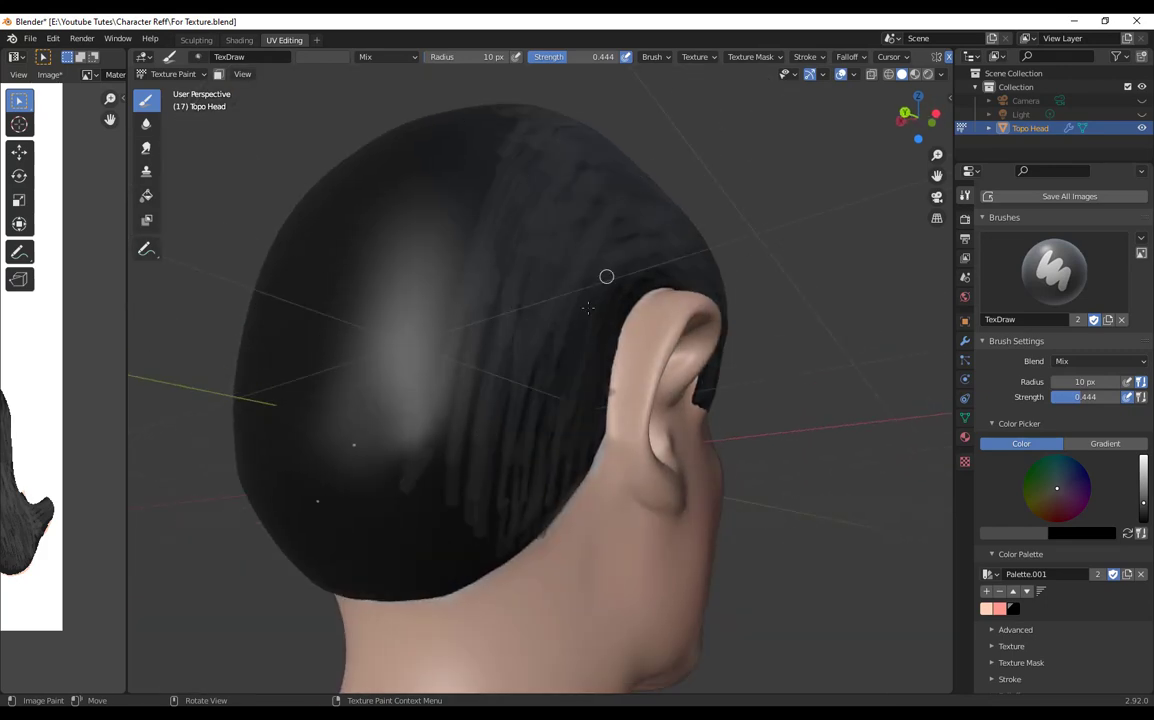
Step: Fill the area between the ear and the back of the head with short grey strands
middle_drag(606, 276, 521, 303)
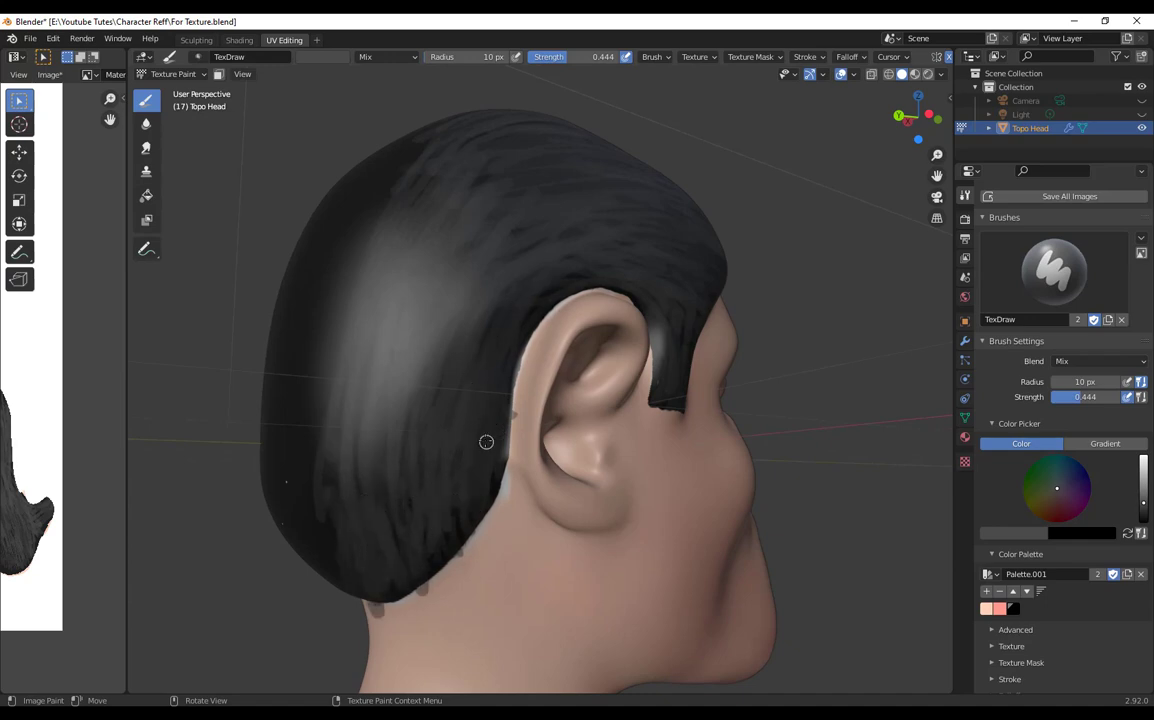
middle_drag(486, 442, 575, 490)
drag(484, 325, 466, 427)
drag(330, 233, 306, 354)
drag(412, 350, 398, 433)
drag(470, 312, 430, 472)
drag(350, 303, 332, 367)
Step: Paint vertical grey strands down the centre of the back of the head
middle_drag(366, 379, 425, 335)
drag(388, 355, 403, 473)
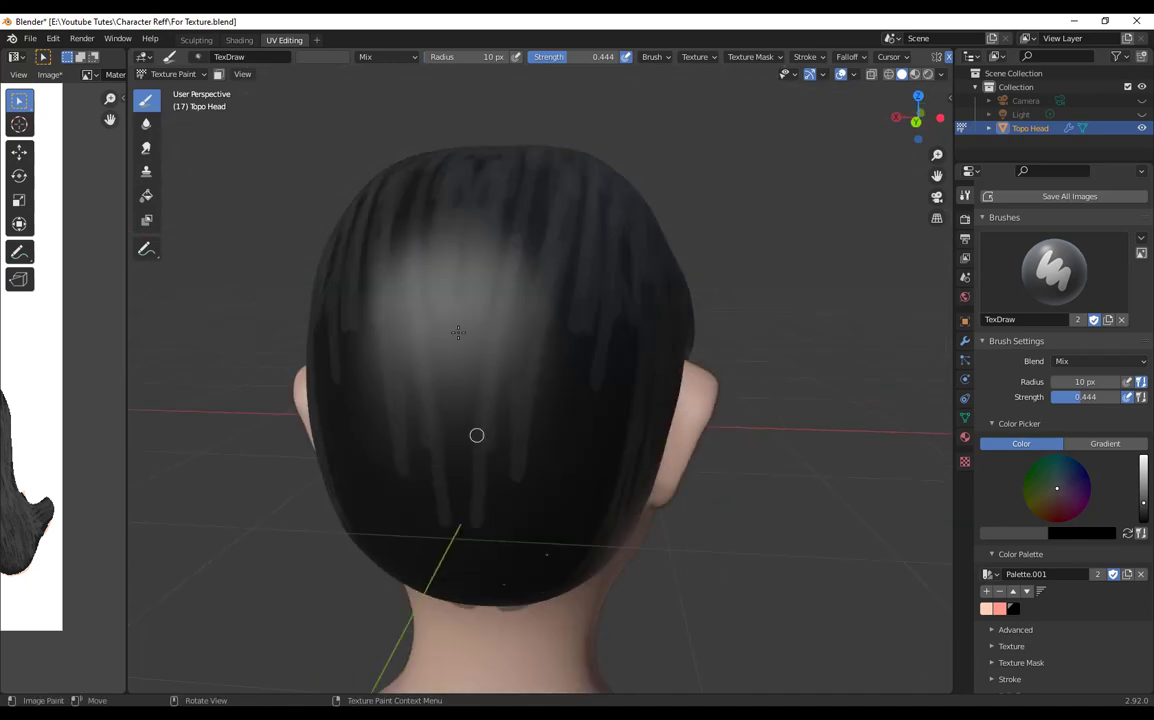
drag(512, 302, 494, 410)
drag(528, 297, 506, 471)
drag(564, 273, 522, 481)
drag(517, 311, 496, 479)
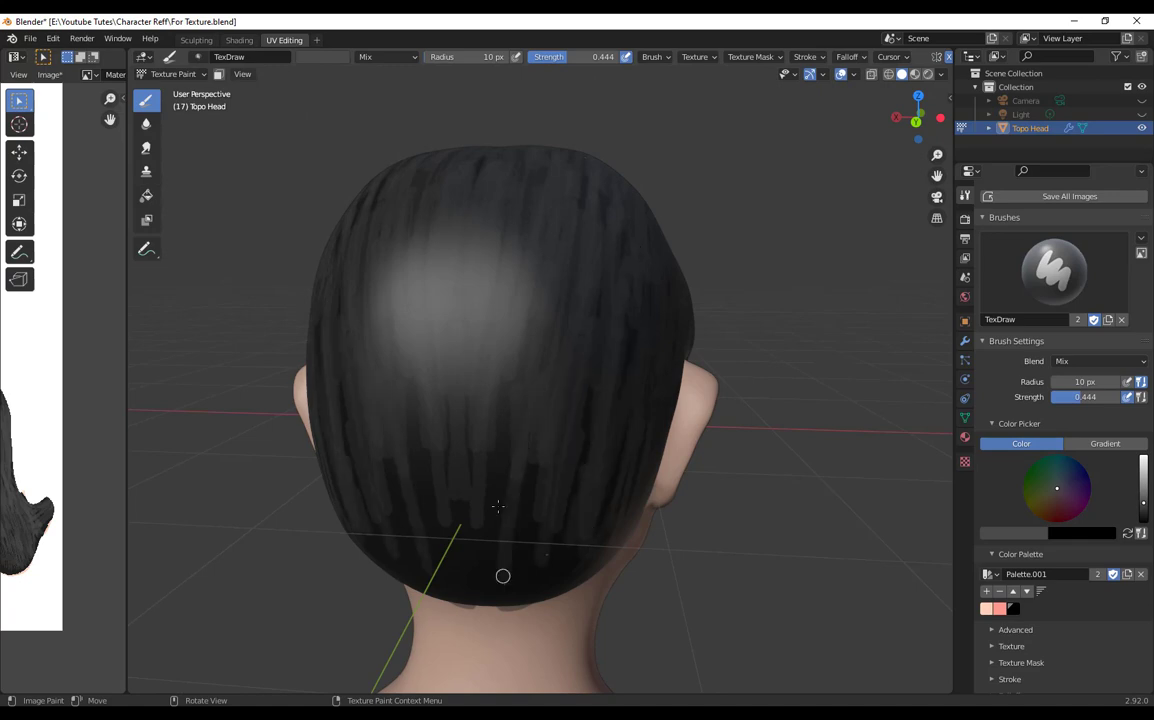
drag(441, 383, 458, 519)
Step: Add short vertical grey strands across the lower back of the head down to the nape hairline
middle_drag(535, 465, 580, 330)
drag(515, 327, 500, 466)
drag(447, 375, 463, 459)
drag(498, 335, 485, 450)
drag(605, 369, 588, 480)
drag(524, 319, 518, 425)
drag(552, 336, 534, 437)
drag(650, 345, 637, 435)
drag(668, 310, 650, 403)
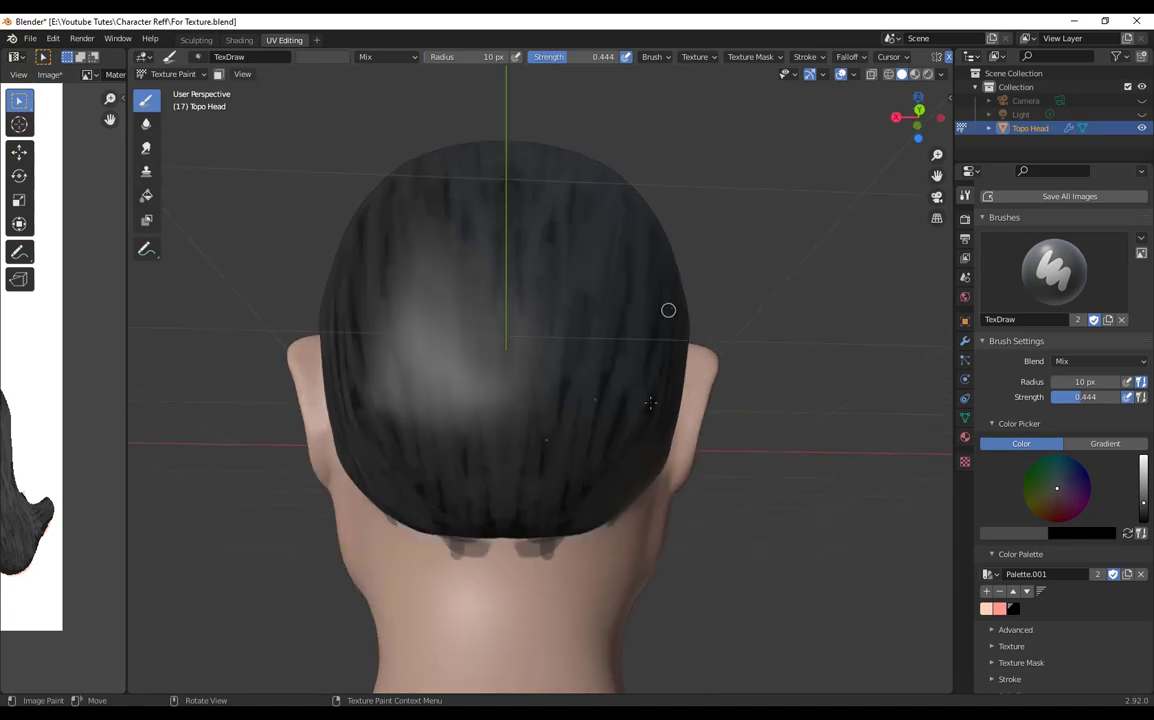
Step: Change the brush's stroke method so it lays down separate dots, and undo the test dots on the jaw
middle_drag(582, 508, 699, 357)
mouse_move(752, 488)
middle_down()
mouse_move(688, 443)
mouse_move(649, 497)
middle_up()
scroll(649, 497, up, 3)
shift+middle_drag(649, 497, 649, 598)
click(708, 58)
mouse_move(815, 57)
click(820, 84)
click(822, 148)
drag(618, 440, 613, 571)
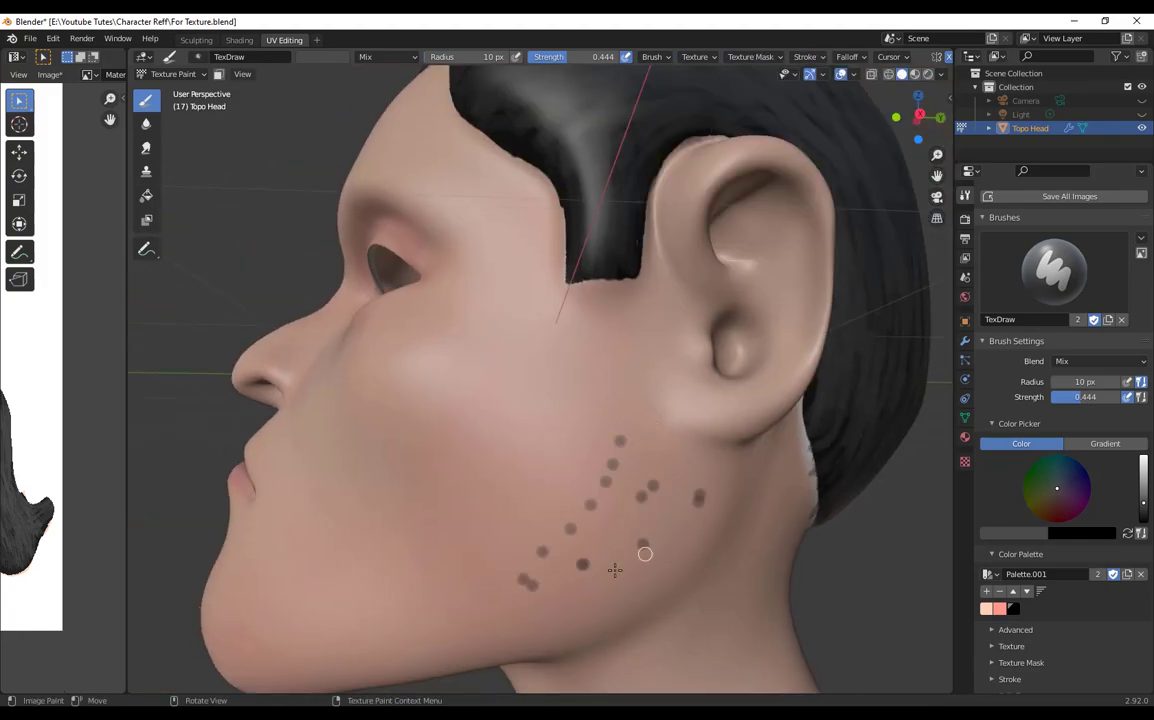
key(ctrl+z)
Step: Set the brush radius to 3 px and paint stubble dots from below the sideburn along the jaw
key(f)
click(629, 520)
drag(668, 486, 679, 500)
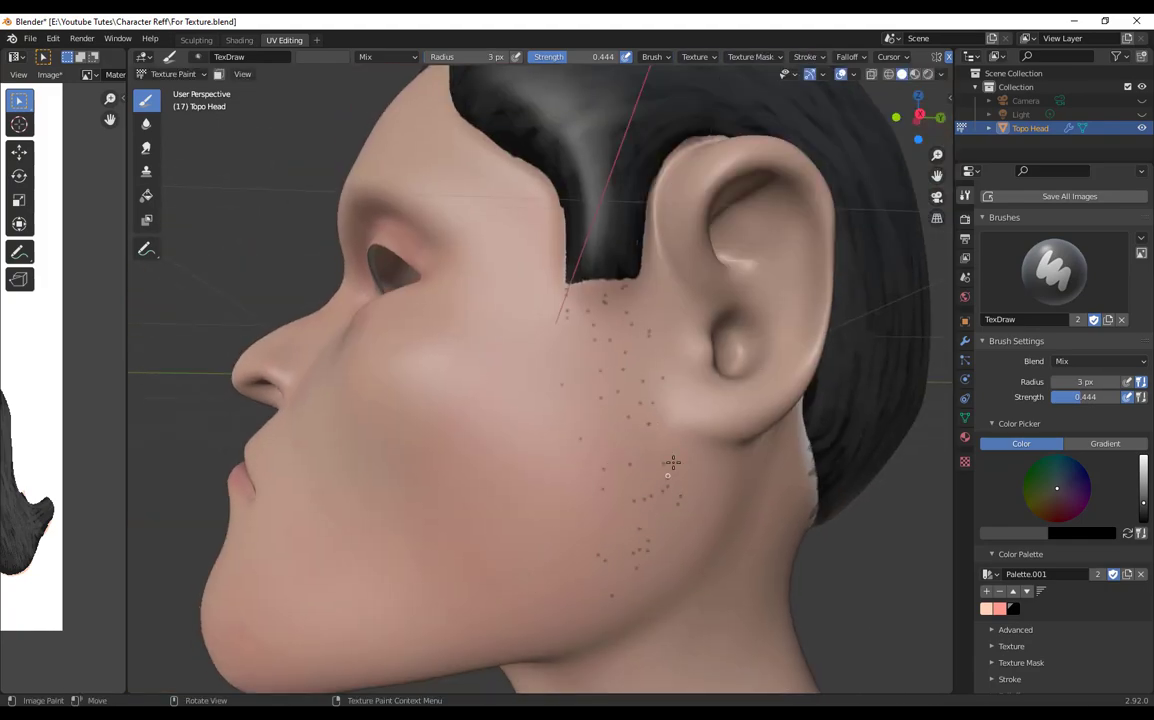
middle_drag(549, 562, 504, 541)
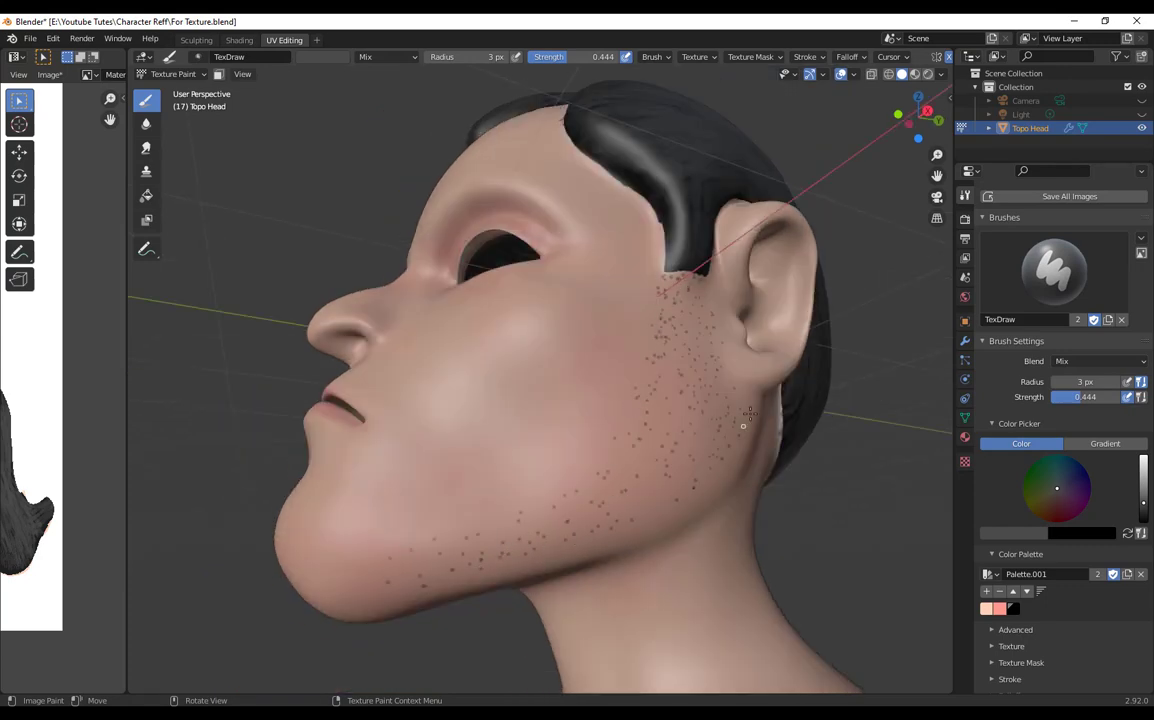
Step: Extend the stubble dots across the underside of the jaw and chin
middle_drag(749, 413, 678, 415)
middle_drag(595, 438, 563, 495)
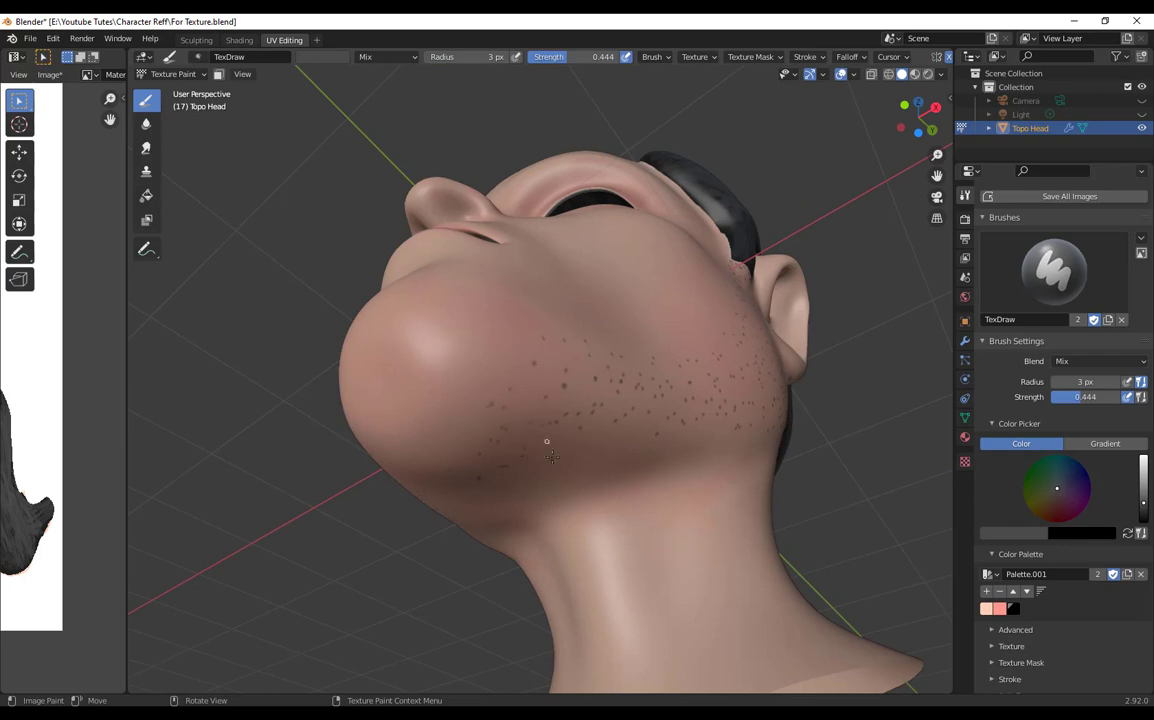
middle_drag(518, 352, 598, 423)
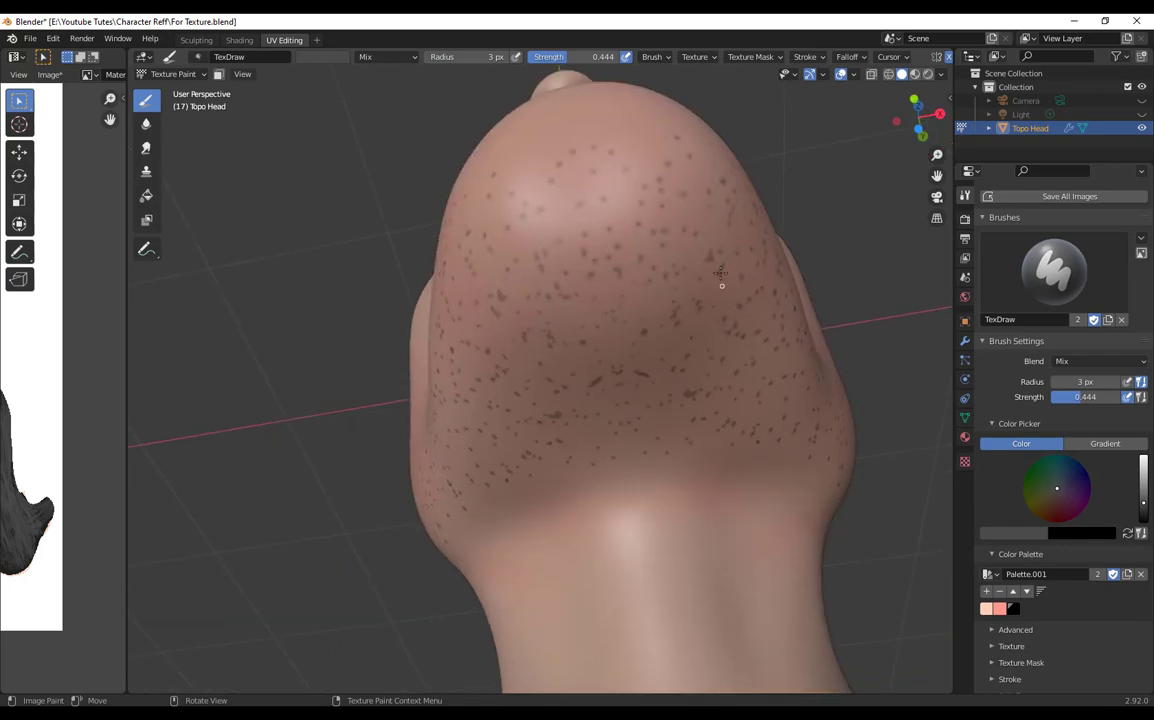
Step: Paint stubble dots on the chin, above the upper lip, around the mouth corner and over the lower cheek
middle_drag(721, 273, 544, 436)
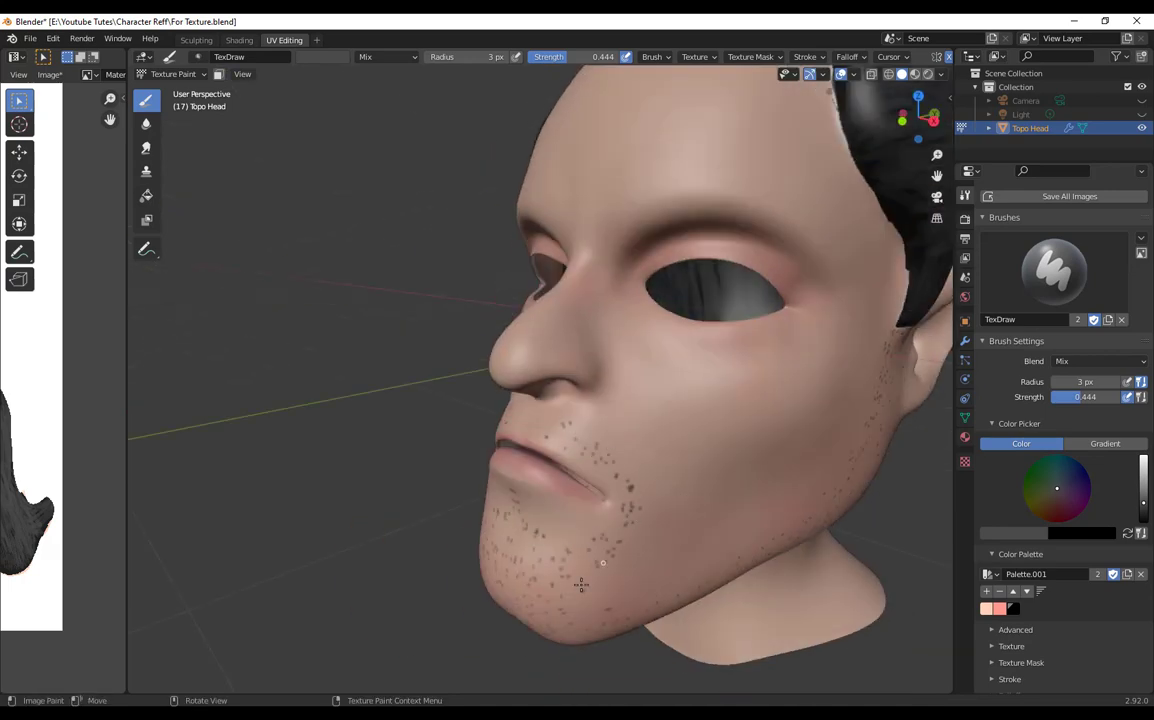
middle_drag(826, 470, 653, 469)
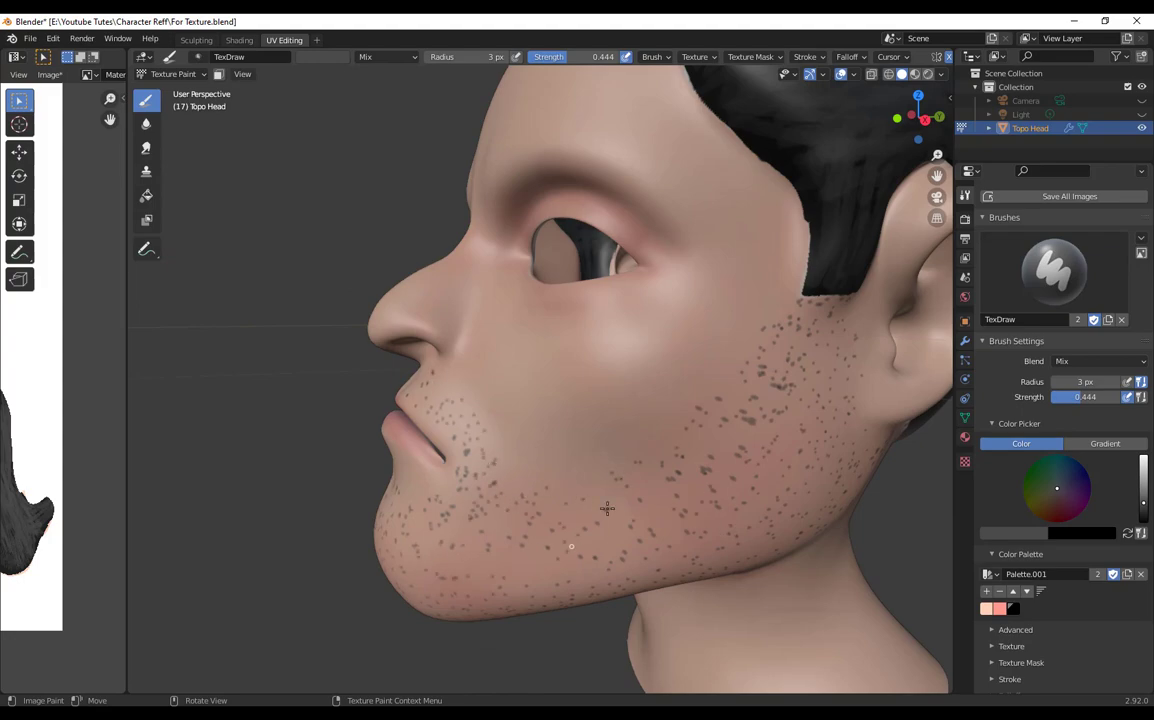
Step: Inspect the stubble on the chin, around the mouth and along the jaw from the front and from below
middle_drag(686, 542, 670, 308)
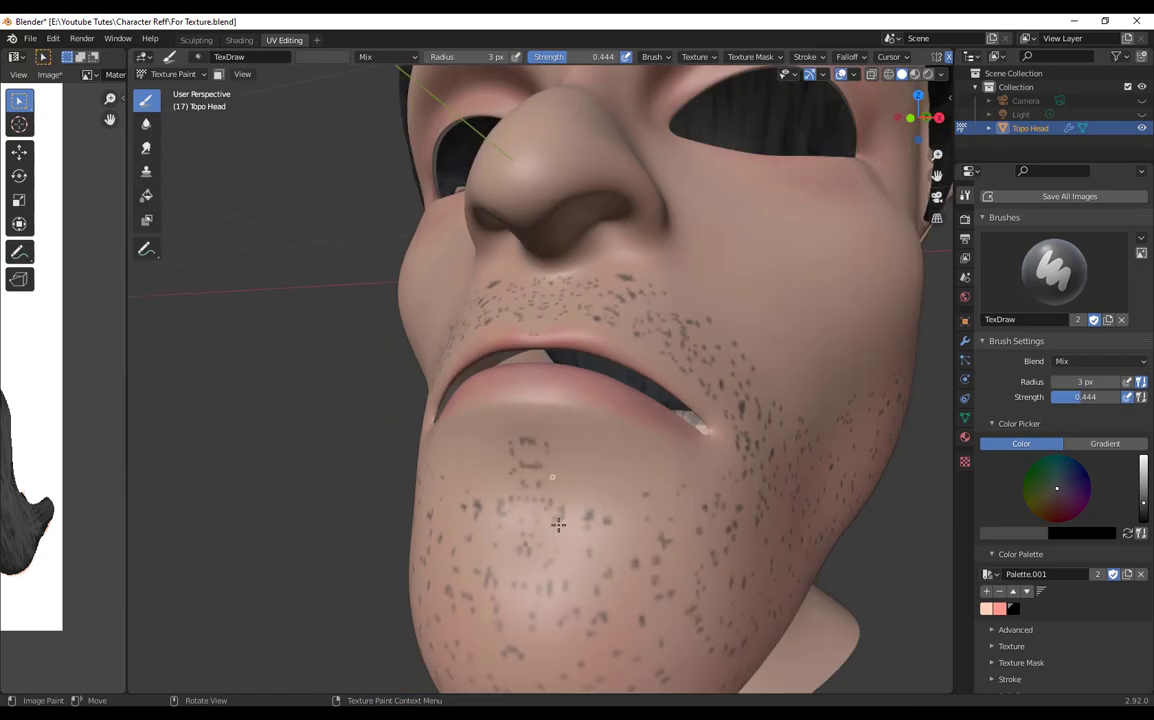
middle_drag(548, 541, 513, 483)
scroll(515, 480, down, 3)
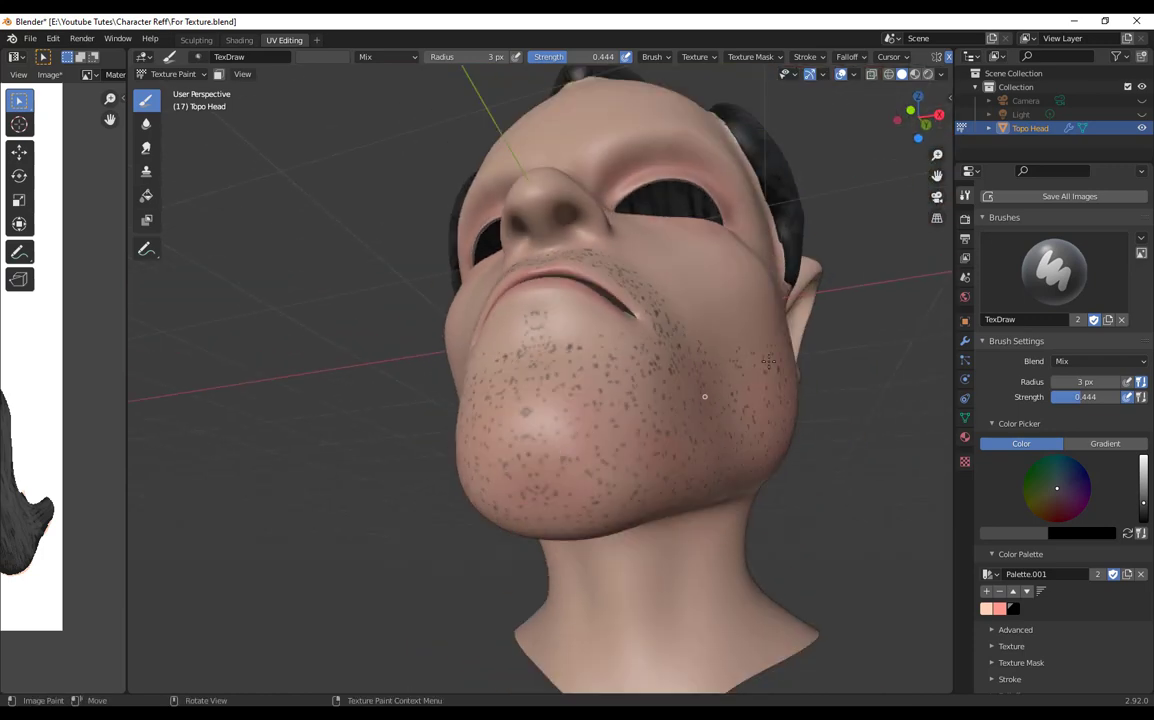
scroll(632, 470, down, 3)
mouse_move(580, 450)
middle_down()
mouse_move(600, 400)
mouse_move(712, 452)
mouse_move(680, 526)
mouse_move(678, 500)
middle_up()
scroll(366, 381, up, 3)
scroll(622, 449, down, 3)
scroll(622, 449, up, 4)
Step: Set the brush's stroke method to Line for painting the eyebrow hairs
click(808, 57)
click(840, 84)
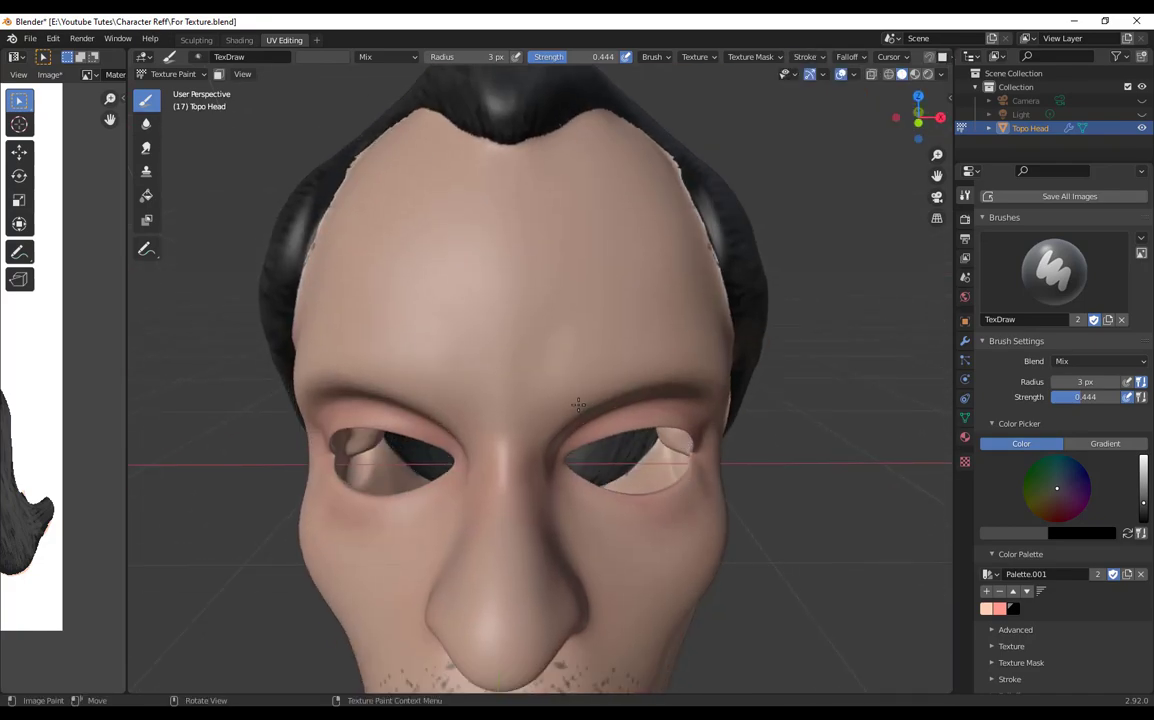
scroll(673, 362, up, 4)
middle_drag(655, 372, 603, 404)
click(808, 57)
click(819, 88)
click(812, 175)
Step: Paint the eyebrow above the eye as many short slanted 3 px hair strokes following the brow ridge
drag(452, 412, 518, 366)
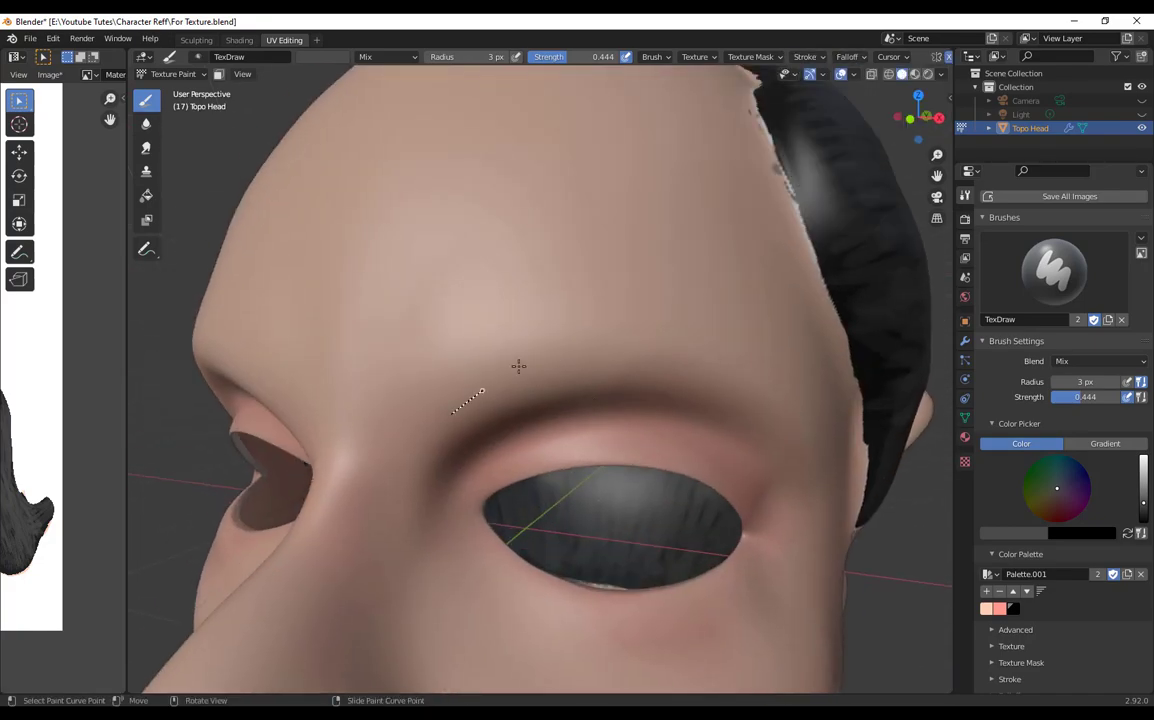
drag(778, 423, 782, 426)
mouse_move(572, 282)
middle_down()
mouse_move(580, 255)
mouse_move(580, 277)
middle_up()
drag(593, 344, 508, 406)
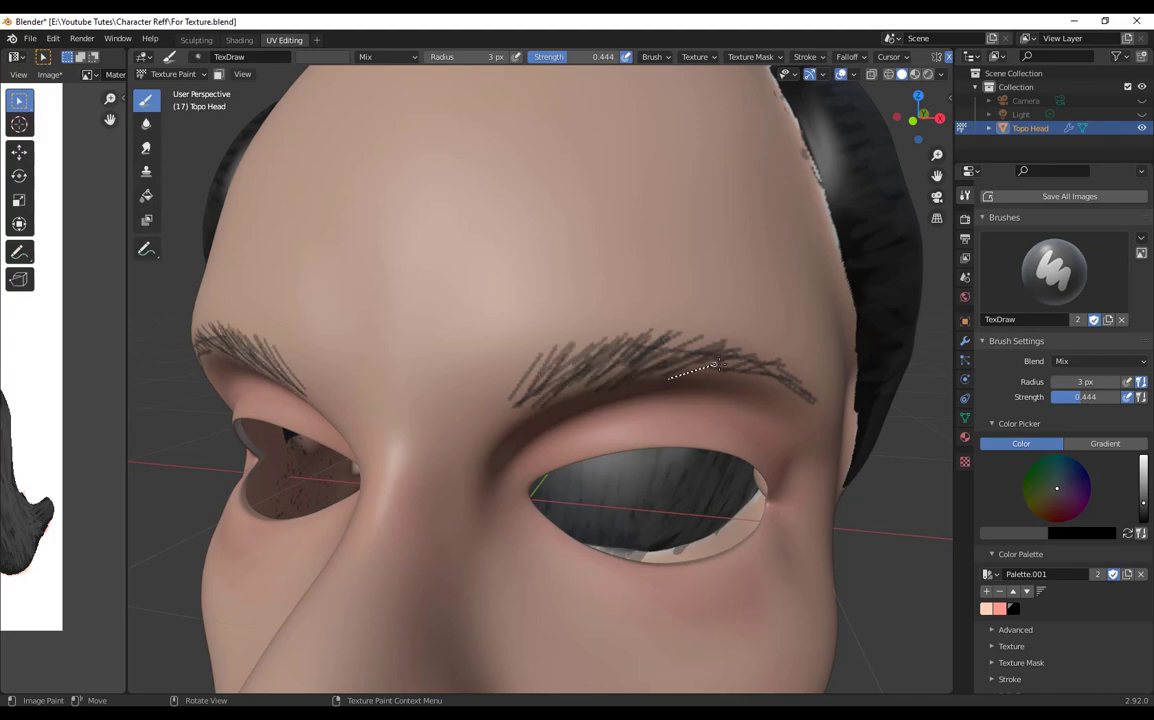
drag(716, 366, 717, 366)
scroll(456, 407, up, 4)
drag(260, 322, 306, 232)
scroll(449, 362, down, 3)
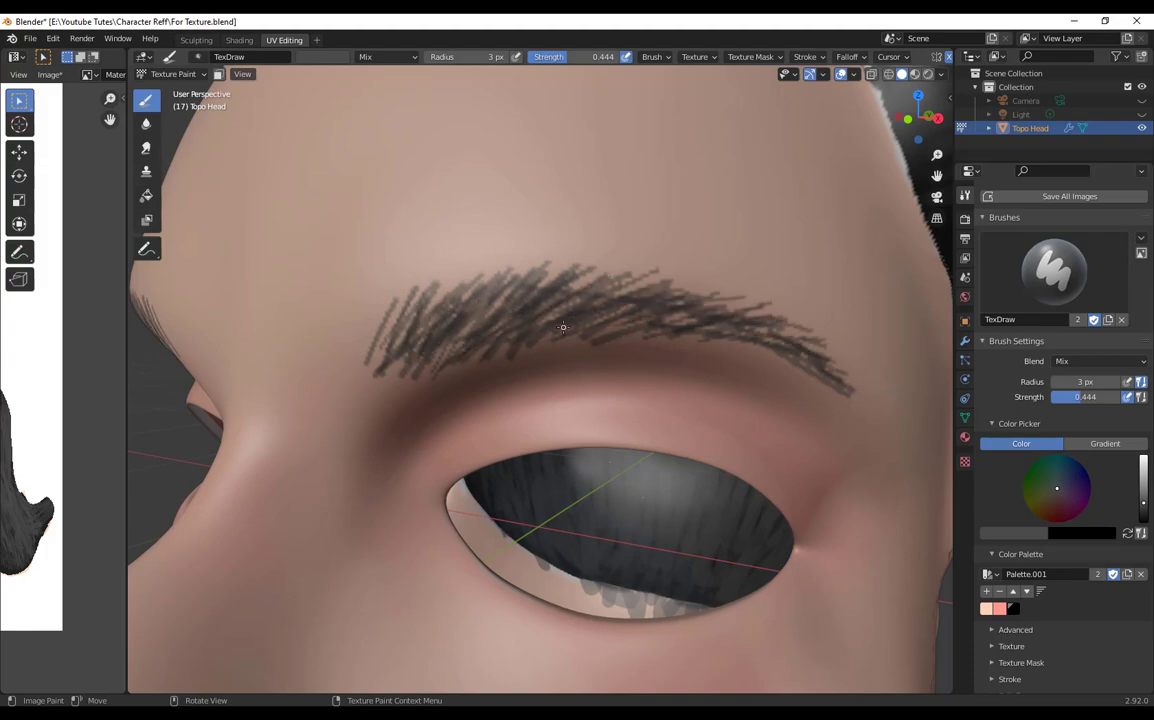
Step: Thicken the eyebrow with steeper and crossing hair strokes, mainly towards its inner end beside the nose bridge
middle_drag(563, 327, 595, 343)
scroll(590, 345, down, 1)
shift+middle_drag(530, 390, 640, 358)
drag(630, 351, 599, 422)
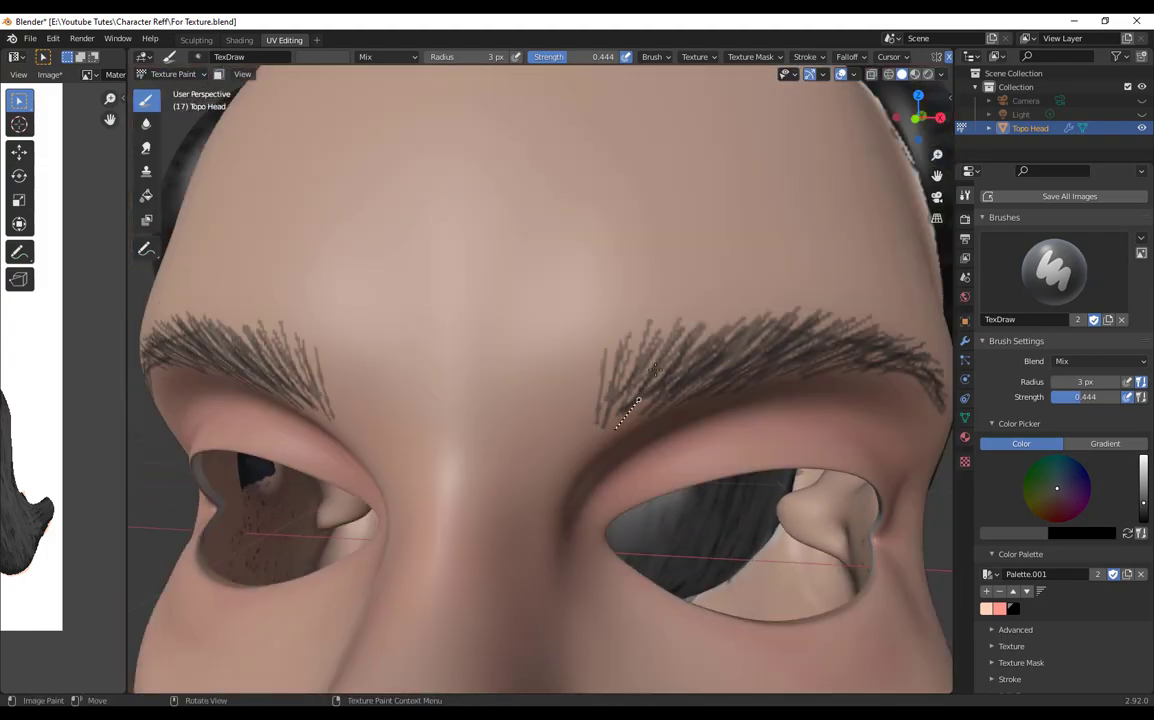
middle_drag(707, 378, 574, 204)
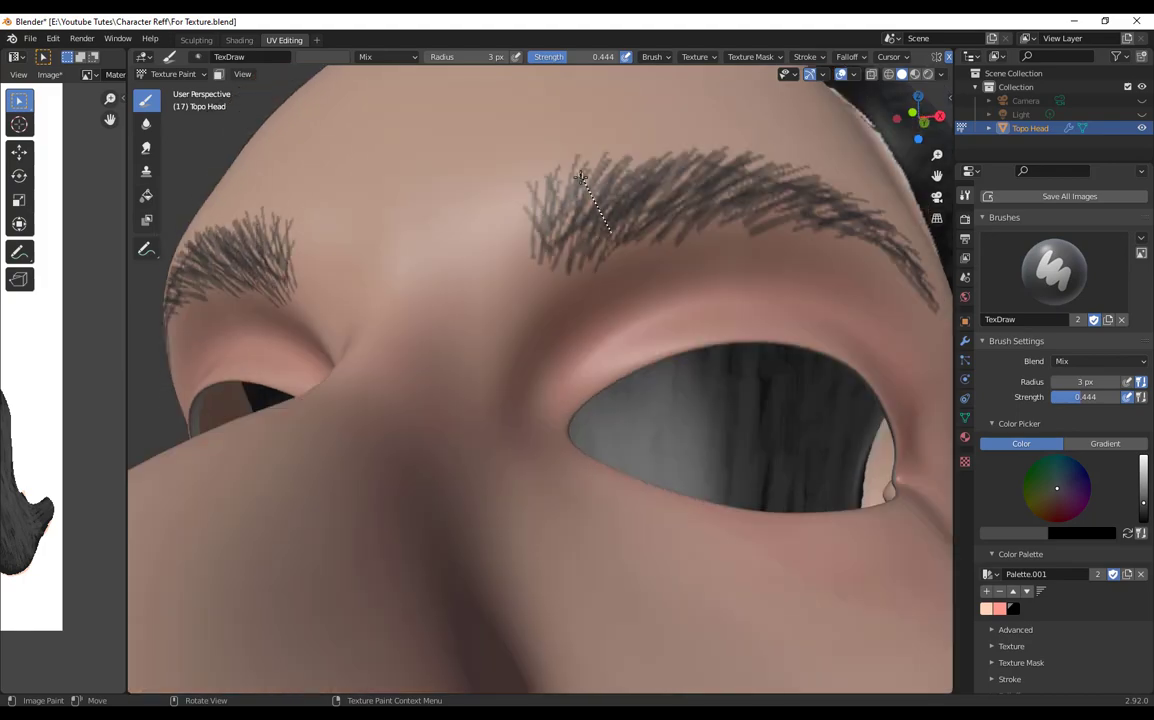
middle_drag(639, 169, 700, 250)
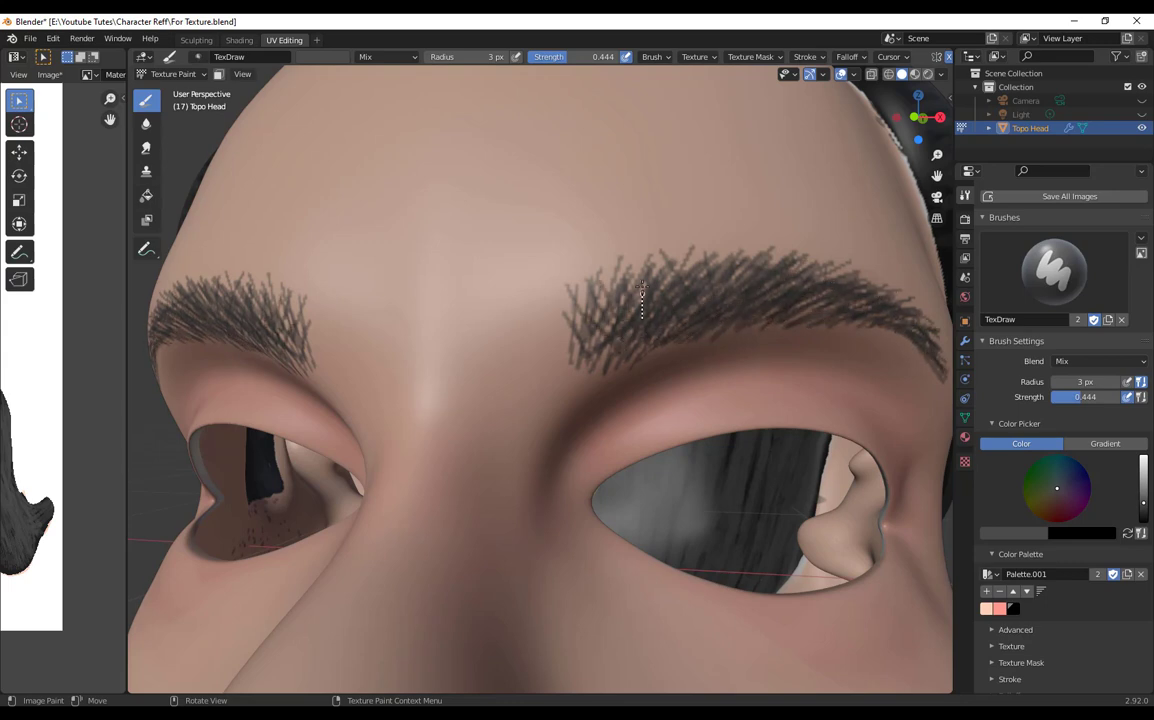
Step: Switch the stroke method to Space, set the brush radius to 11 px and darken the middle of the eyebrow
click(808, 57)
click(820, 83)
click(819, 131)
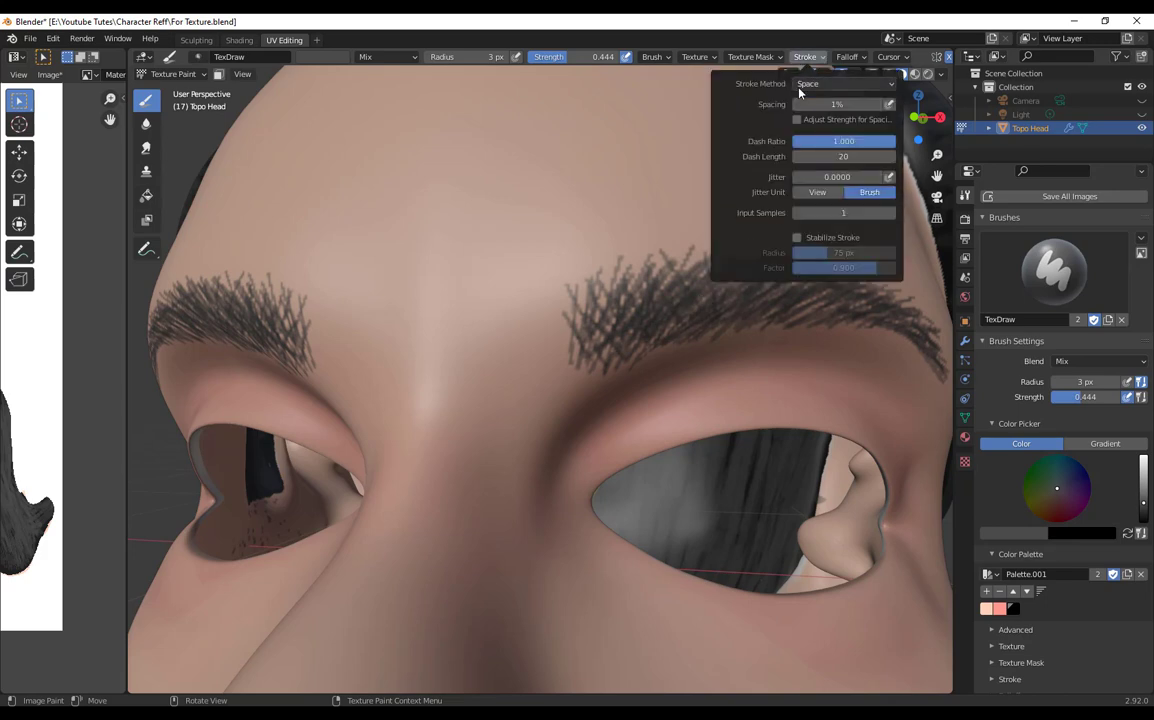
key(f)
click(648, 333)
mouse_move(630, 353)
mouse_down()
mouse_move(614, 299)
mouse_move(719, 308)
mouse_up()
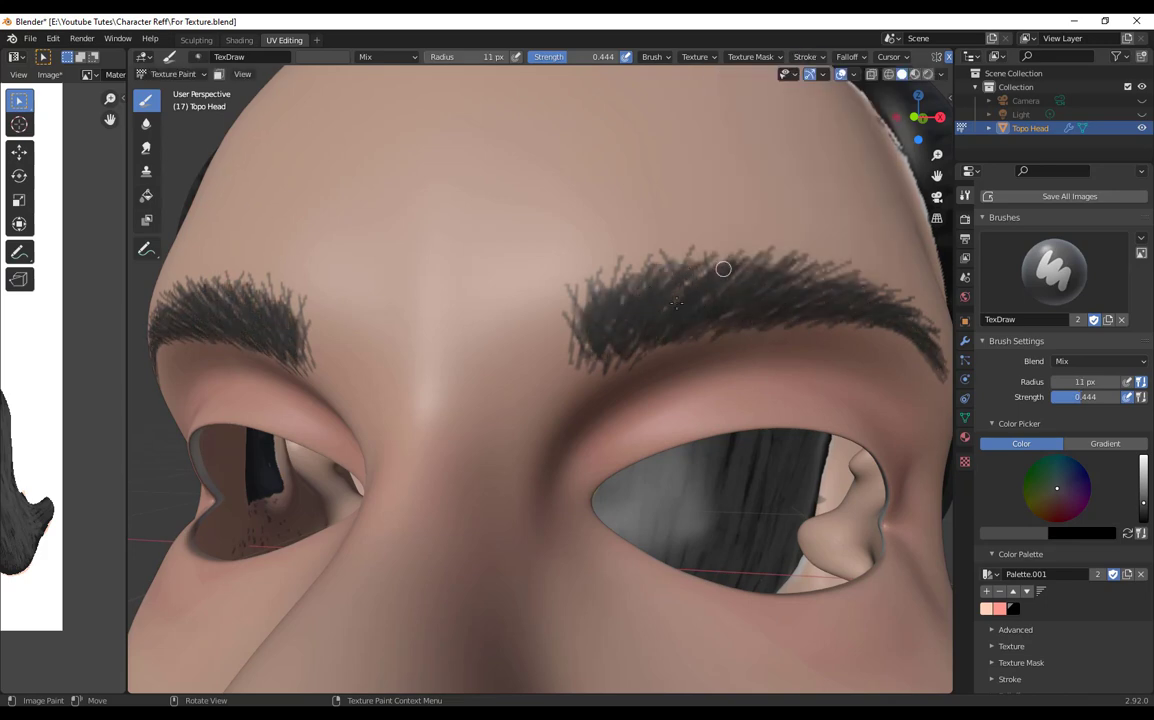
Step: Switch the stroke method back to Line and paint fine hairs fanning out from the eyebrow's inner end, using a 4 px brush
scroll(605, 361, down, 7)
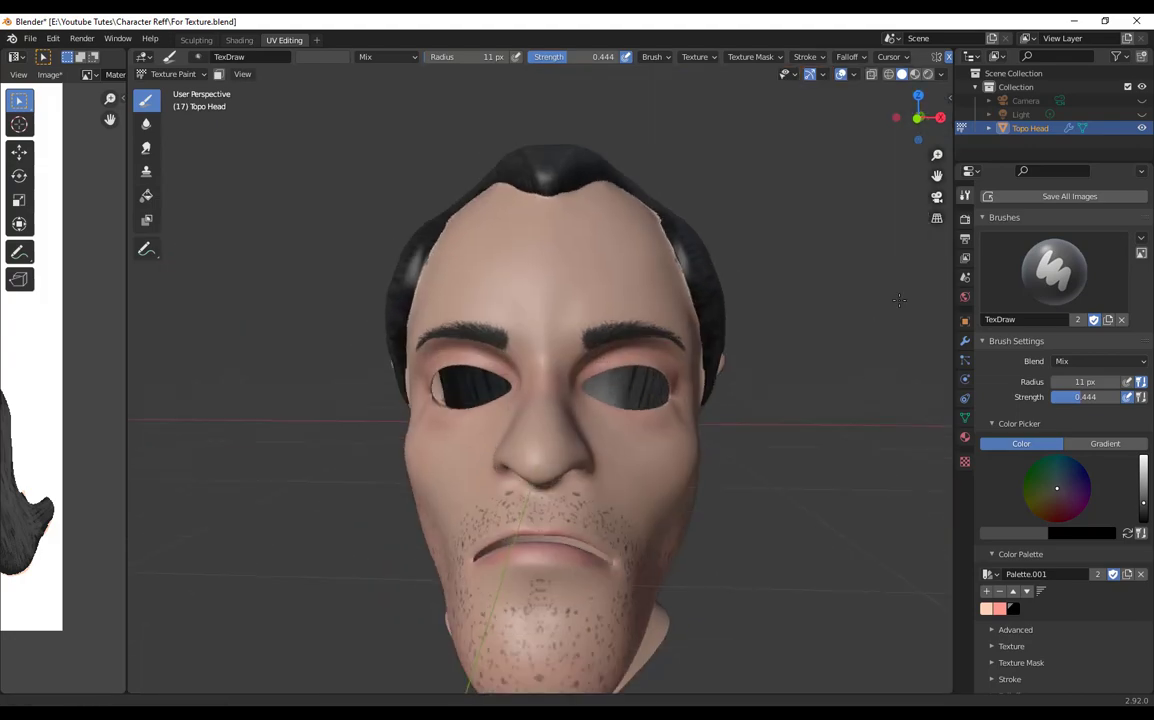
scroll(760, 559, up, 2)
mouse_move(655, 400)
middle_down()
mouse_move(760, 559)
mouse_move(693, 415)
mouse_move(608, 465)
middle_up()
scroll(693, 415, up, 3)
scroll(693, 415, up, 3)
click(810, 59)
click(822, 83)
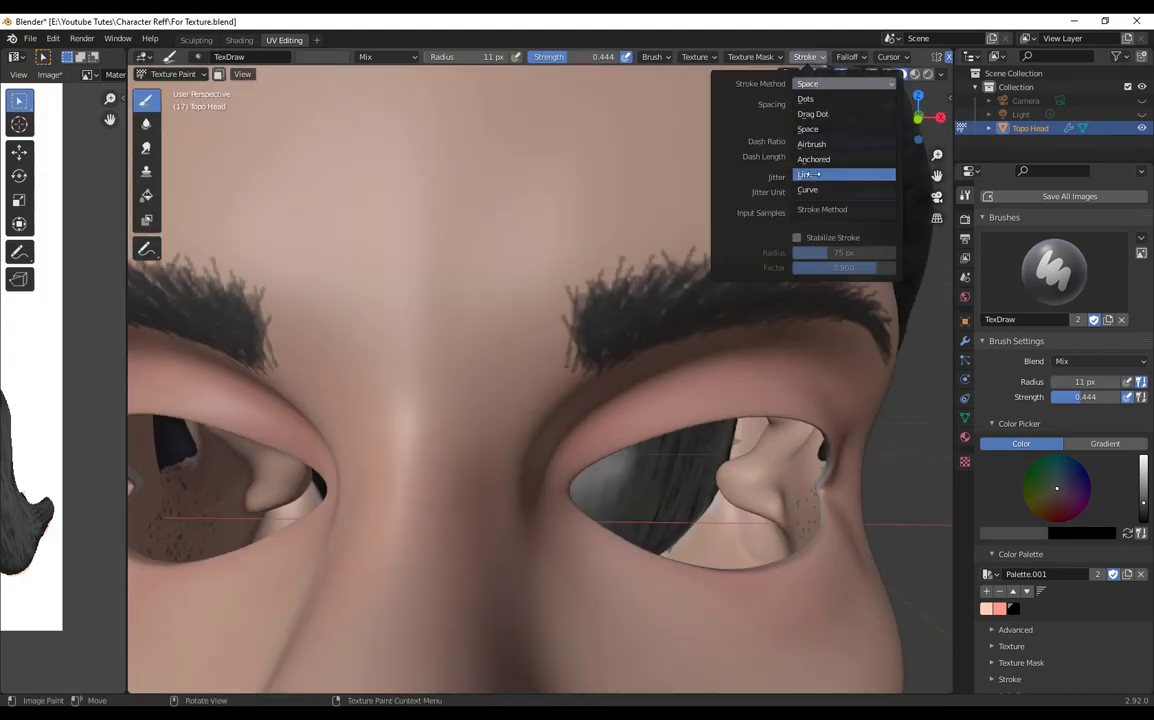
click(819, 175)
key(f)
click(573, 369)
drag(572, 353, 527, 315)
drag(571, 347, 537, 298)
mouse_move(553, 361)
mouse_down()
mouse_move(524, 317)
mouse_move(579, 284)
mouse_move(565, 283)
mouse_up()
key(f)
click(584, 309)
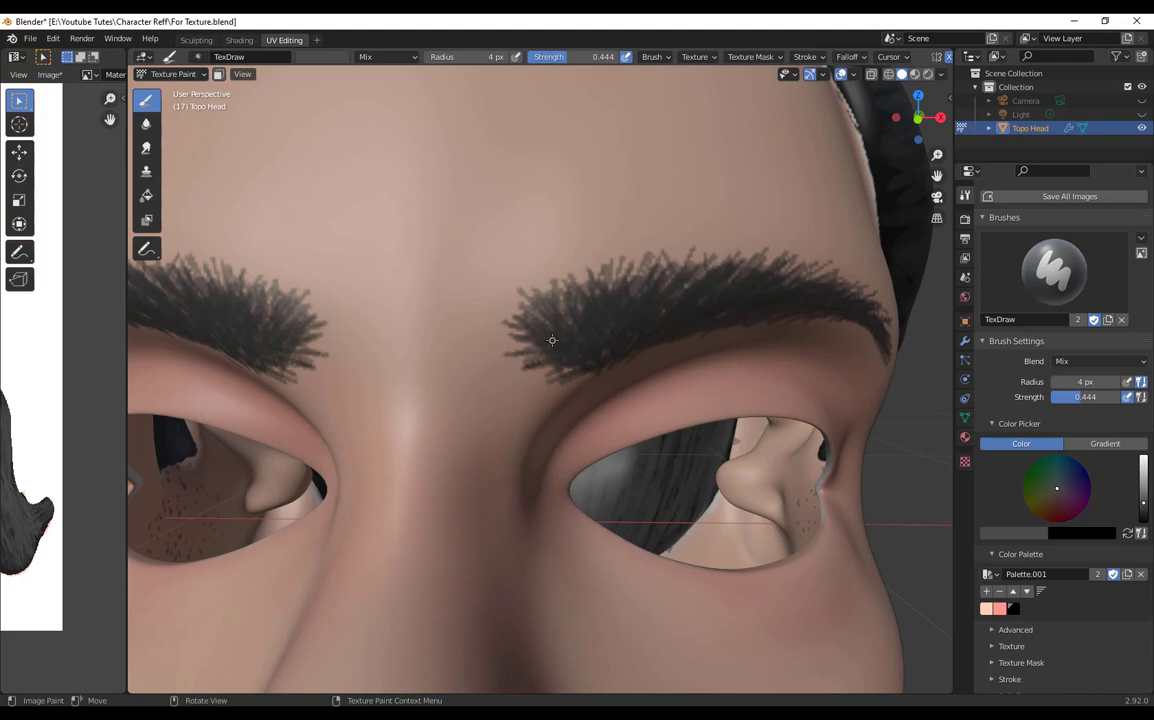
scroll(577, 315, down, 8)
middle_drag(605, 330, 650, 330)
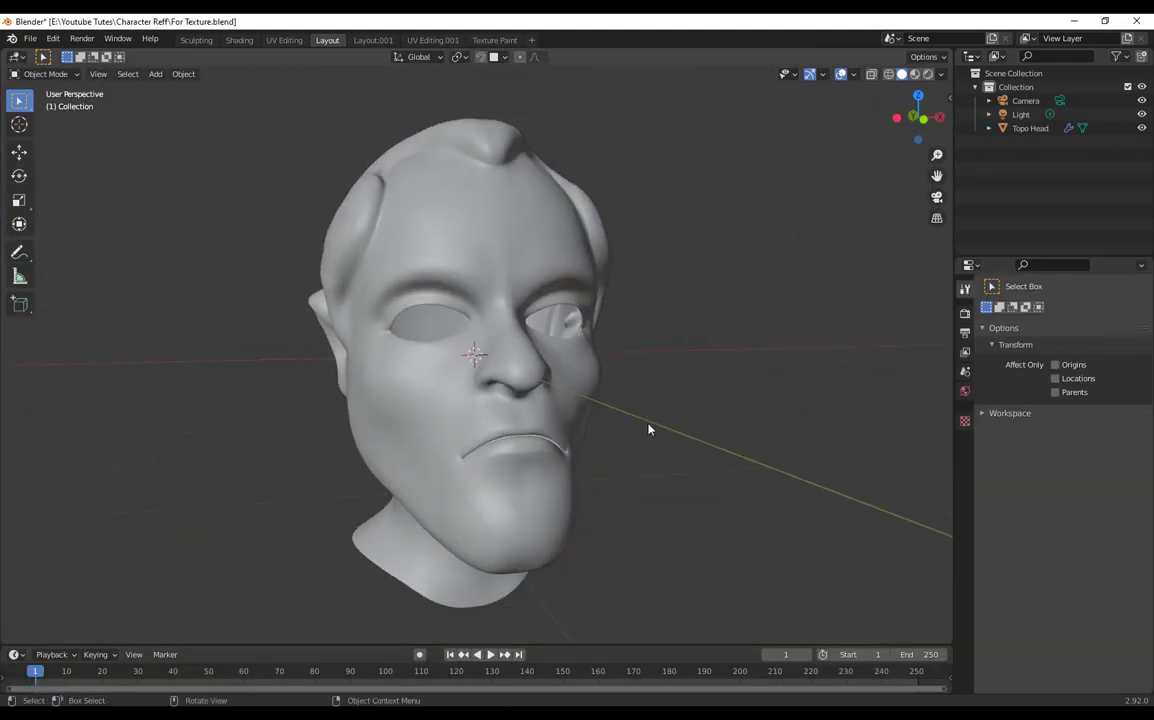
middle_drag(663, 432, 685, 433)
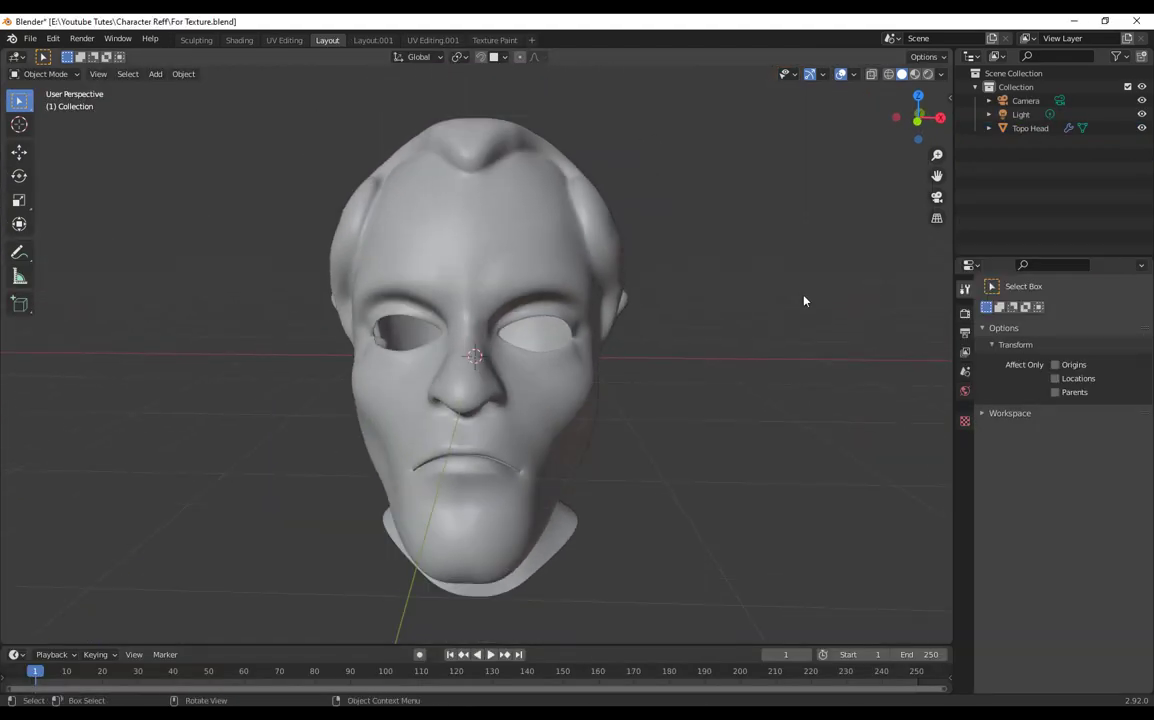
key(n)
click(946, 170)
click(871, 136)
click(859, 180)
mouse_move(735, 392)
middle_down()
mouse_move(767, 395)
mouse_move(733, 413)
middle_up()
key(n)
scroll(765, 395, down, 1)
Step: Add a UV sphere, scale it down to eyeball size and move it forward to the eye's height
key(shift+a)
click(794, 449)
middle_drag(790, 447, 659, 425)
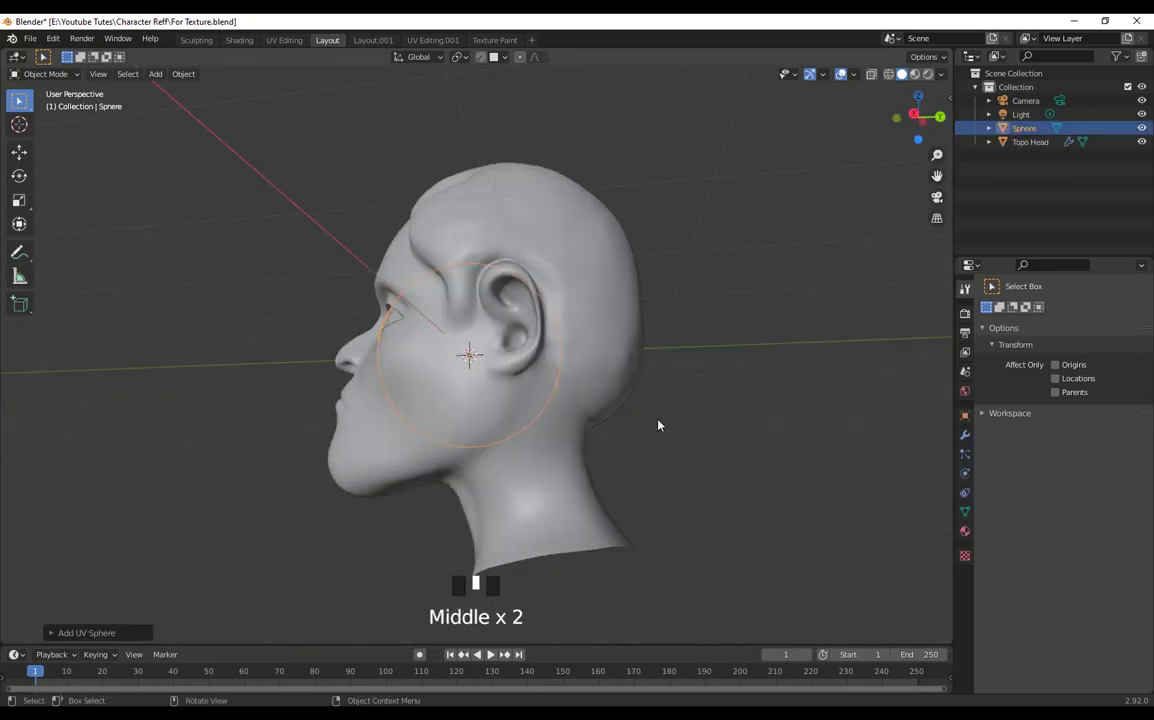
key(s)
click(556, 353)
middle_drag(556, 357, 588, 435)
key(g)
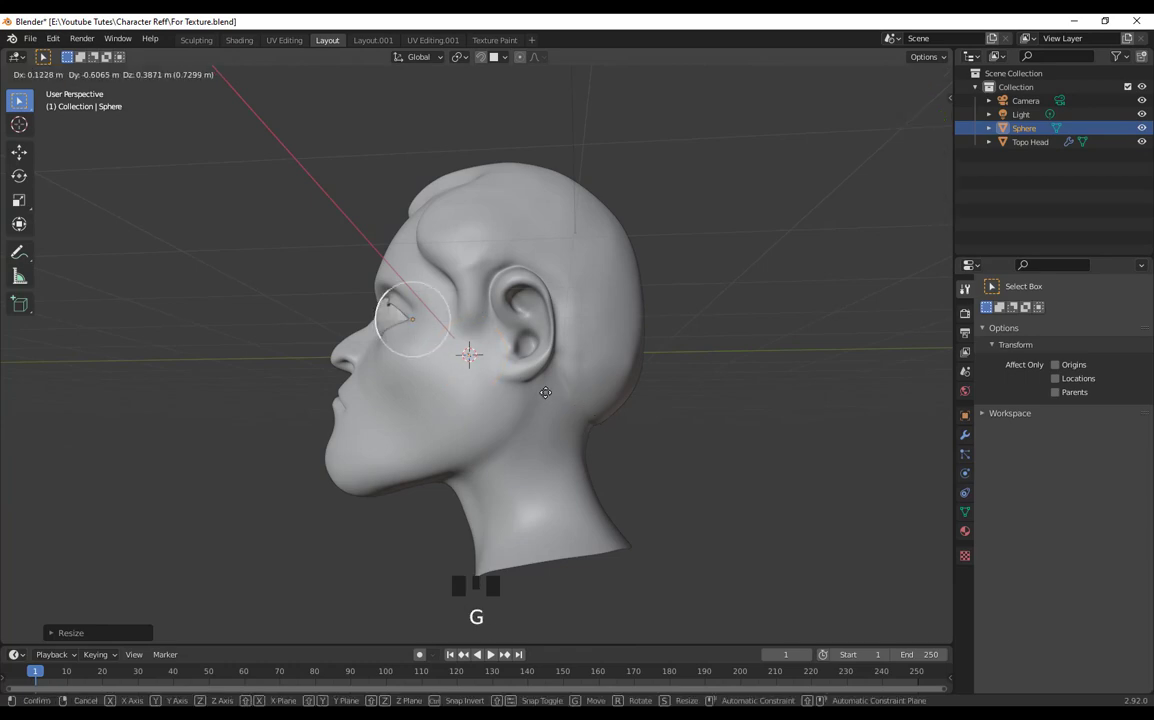
click(543, 391)
Step: Move the sphere sideways into the eye socket and rotate it roughly a quarter turn in side view
key(g)
middle_drag(543, 391, 688, 448)
click(741, 479)
scroll(652, 487, up, 6)
scroll(652, 487, down, 3)
key(r)
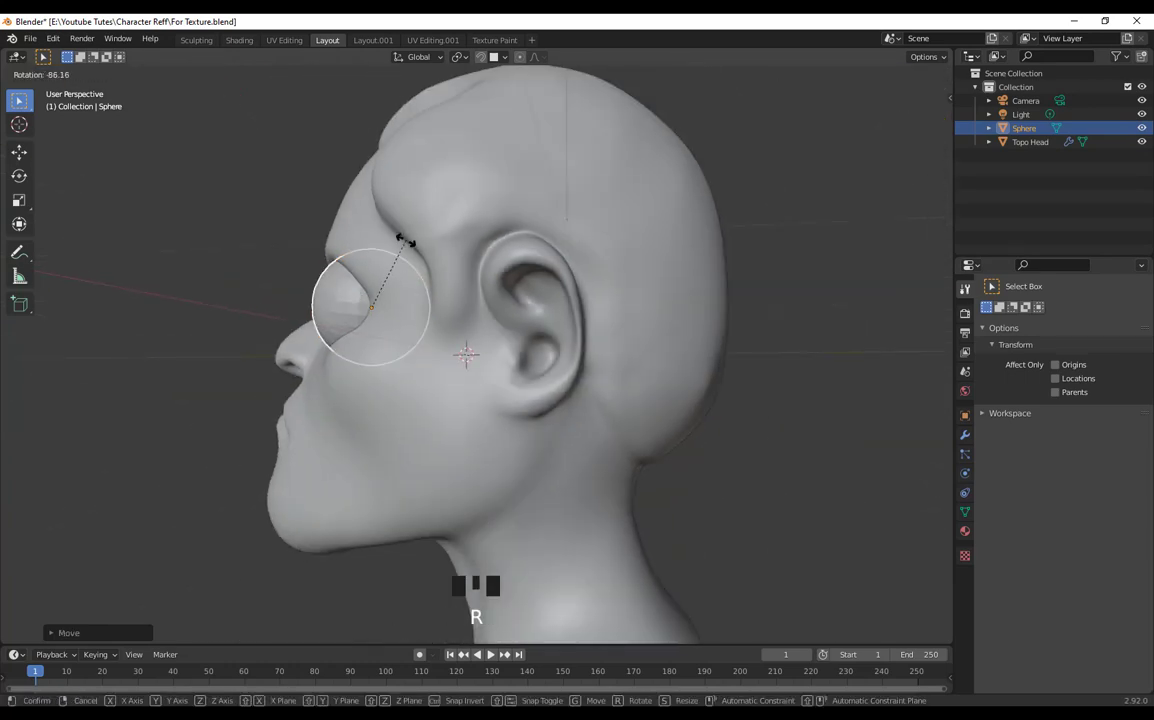
click(404, 242)
Step: Adjust the eyeball sphere's position so that it sits behind the eyelids
middle_drag(430, 300, 595, 485)
scroll(616, 441, up, 2)
key(g)
click(736, 428)
scroll(780, 512, up, 2)
key(g)
click(780, 482)
key(g)
click(665, 495)
Step: Turn the eyeball slightly and fine-tune its position so that it fills the eye opening
key(r)
click(690, 524)
scroll(685, 528, down, 2)
scroll(717, 533, up, 2)
scroll(717, 533, down, 1)
scroll(724, 528, up, 2)
key(g)
click(548, 455)
scroll(639, 477, up, 2)
Step: Add a Subdivision Surface modifier to the eyeball sphere with 2 viewport levels
middle_drag(595, 485, 813, 460)
click(966, 438)
click(1060, 311)
click(869, 597)
middle_drag(869, 597, 792, 541)
scroll(814, 484, down, 3)
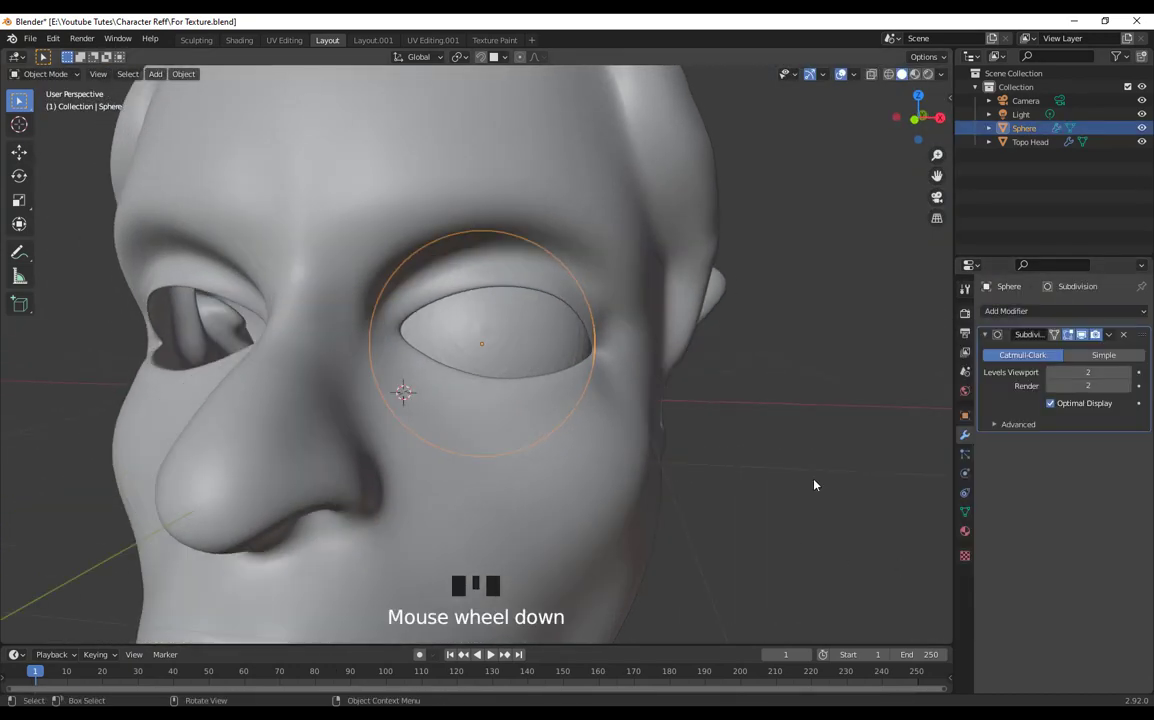
Step: Hide everything except the eyeball sphere and apply its Subdivision modifier
middle_drag(814, 484, 711, 453)
key(shift+h)
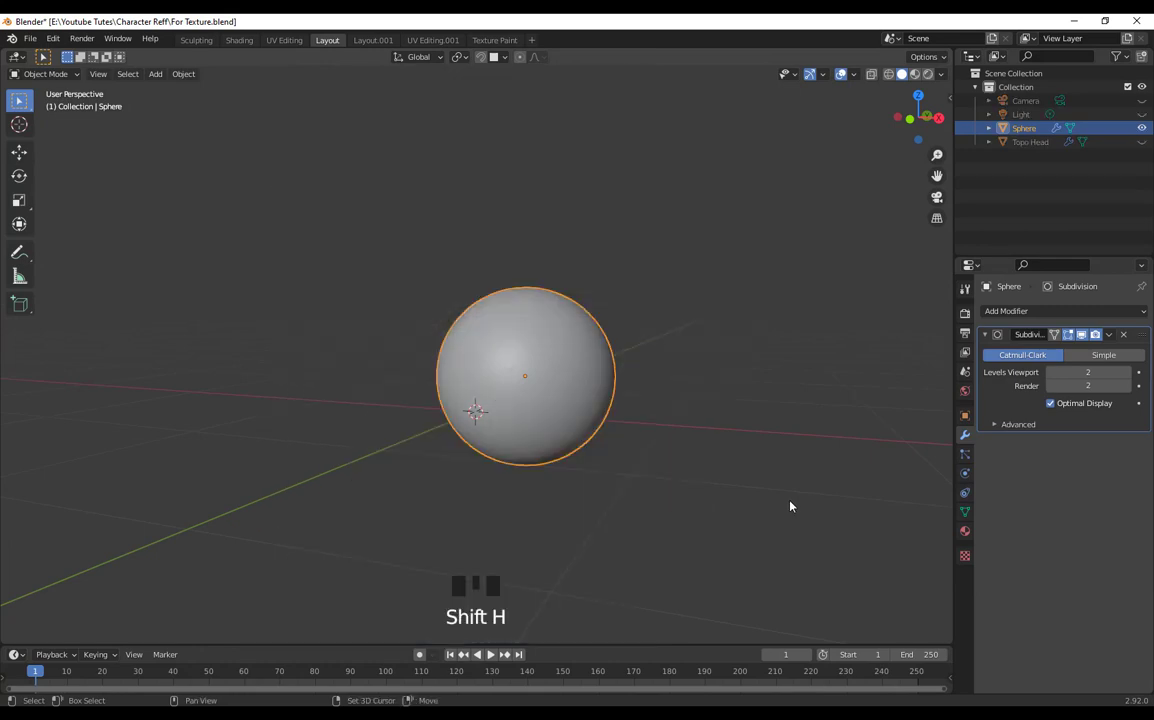
shift+middle_drag(791, 505, 705, 470)
key(Tab)
key(Tab)
middle_drag(770, 443, 805, 450)
click(1109, 335)
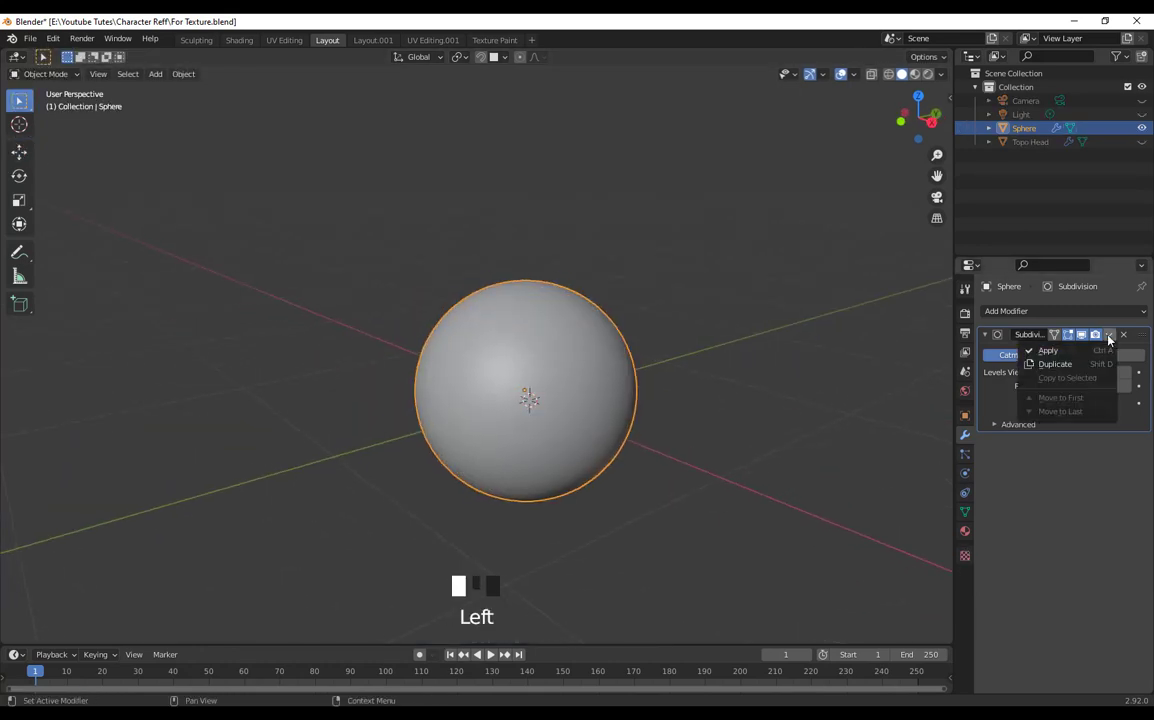
click(1050, 350)
click(745, 390)
Step: Apply Shade Smooth to the eyeball sphere
middle_drag(550, 379, 691, 372)
click(590, 385)
key(Tab)
scroll(708, 428, up, 3)
right_click(631, 344)
key(Tab)
right_click(647, 343)
click(647, 343)
Step: Select one edge loop running around the sphere behind its front pole and mark it as a UV seam
key(Tab)
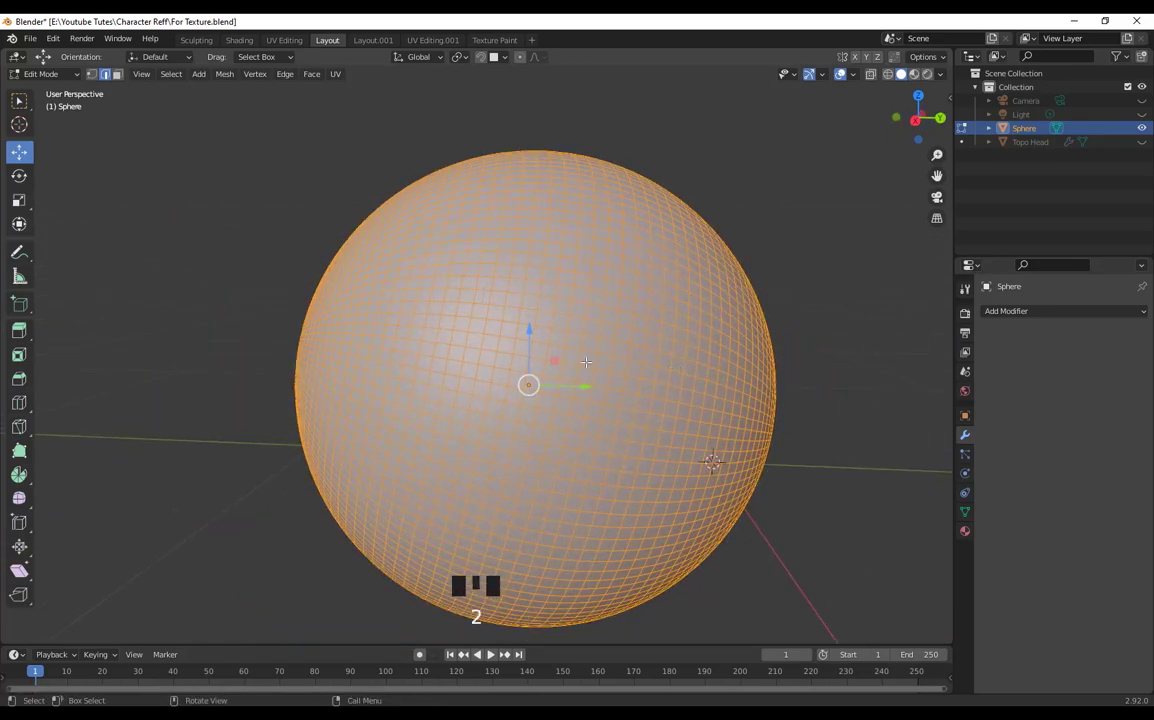
click(582, 342)
alt+click(582, 342)
alt+scroll(690, 410, down, 1)
scroll(690, 410, down, 2)
mouse_move(698, 418)
middle_down()
mouse_move(482, 422)
mouse_move(706, 428)
middle_up()
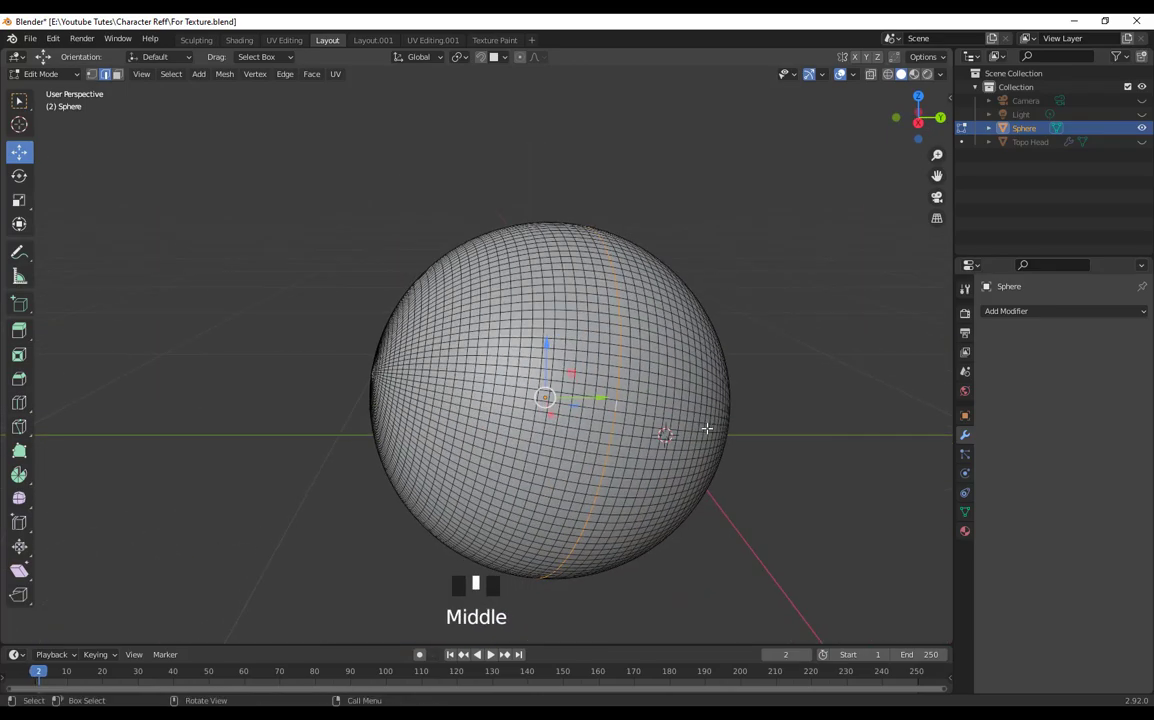
key(u)
click(695, 577)
middle_drag(814, 479, 840, 470)
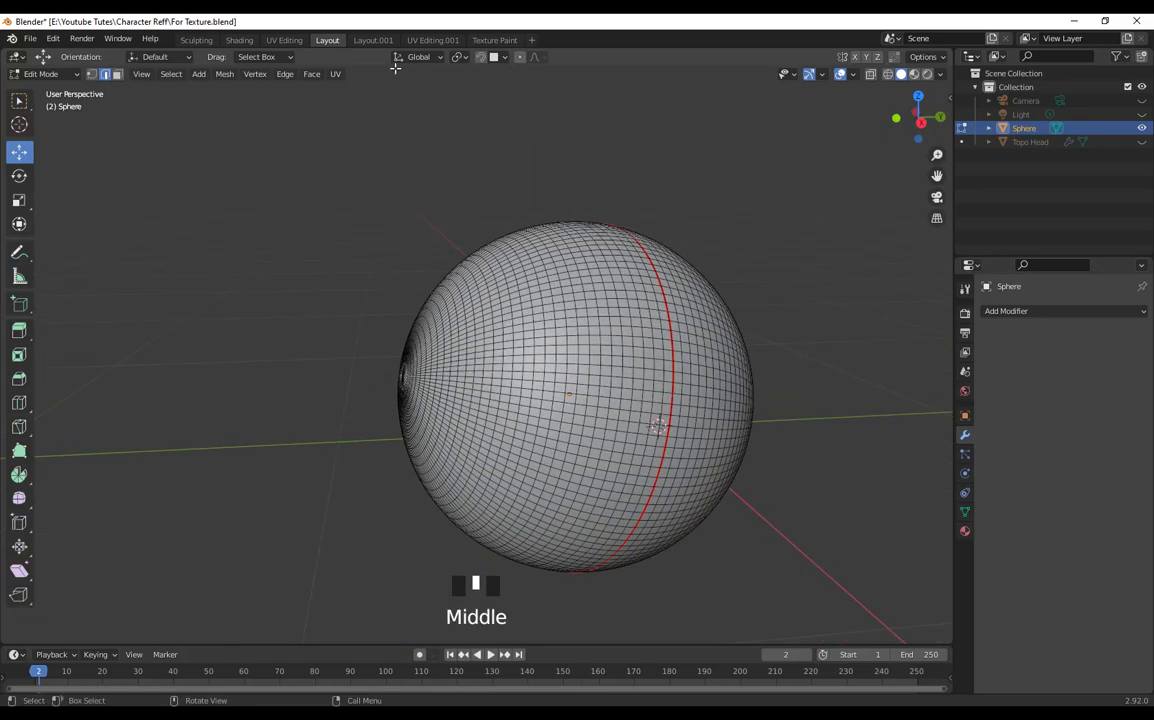
Step: Add a new UV Editing workspace for the eyeball
click(430, 40)
scroll(621, 397, up, 4)
middle_drag(735, 382, 768, 411)
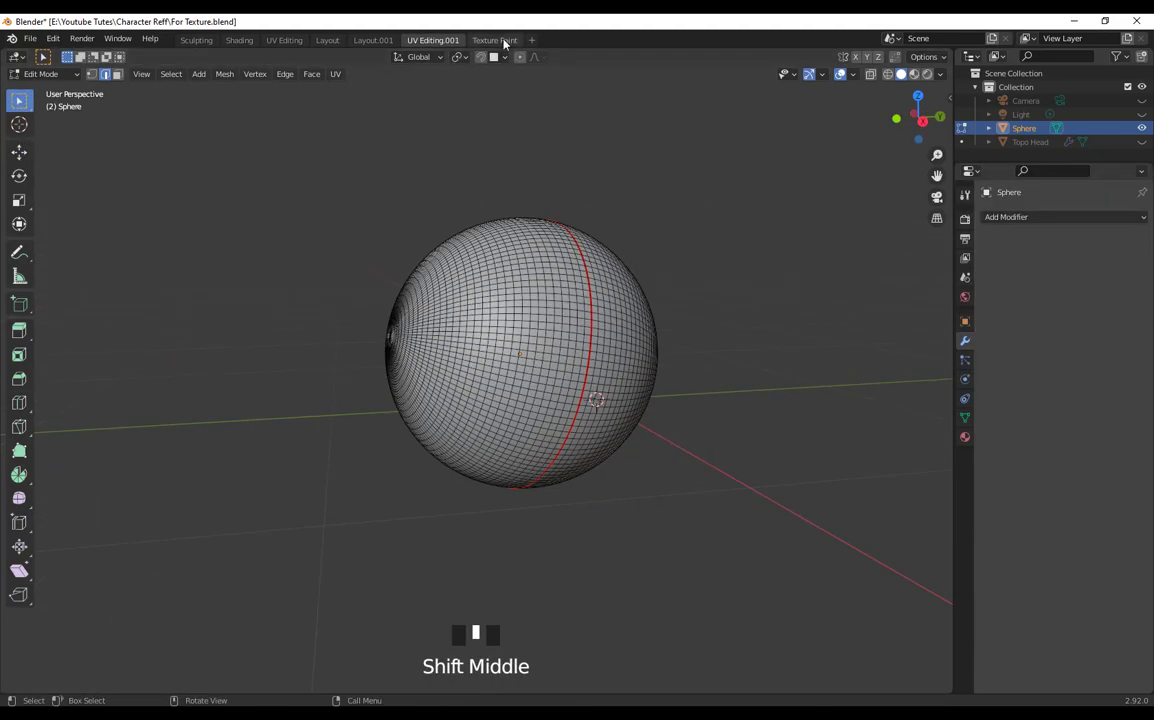
click(285, 42)
middle_drag(570, 350, 665, 347)
scroll(647, 345, up, 1)
middle_drag(600, 300, 600, 290)
click(532, 41)
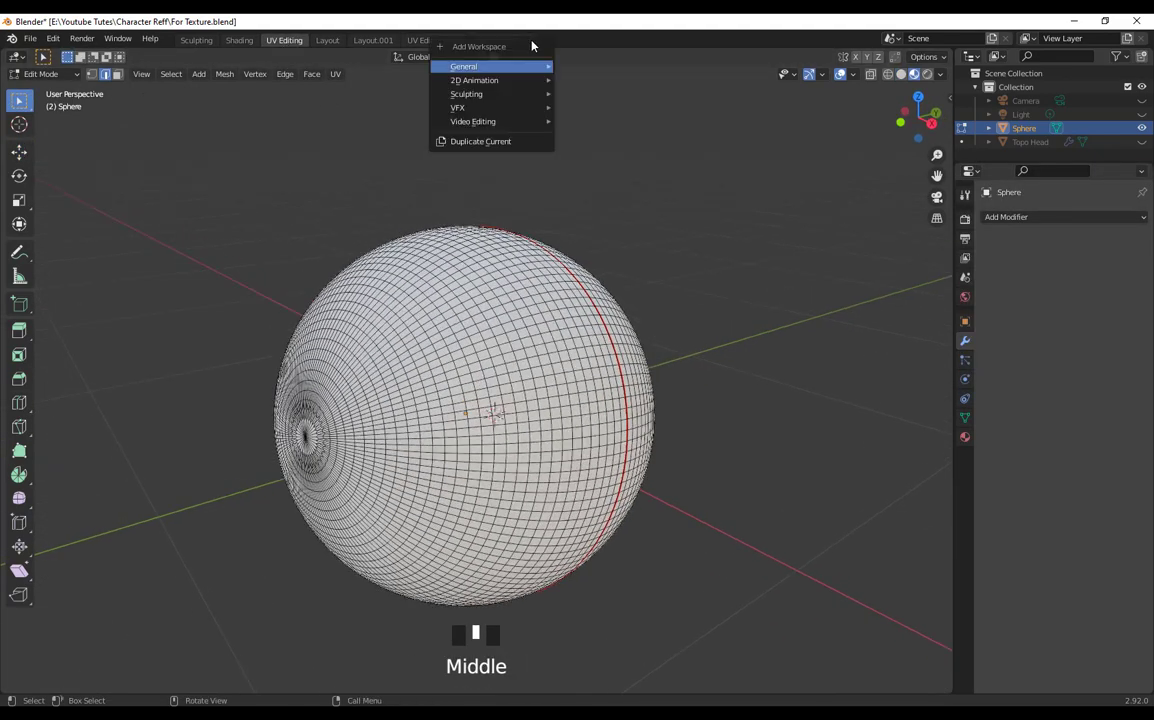
mouse_move(535, 67)
click(592, 189)
scroll(752, 257, up, 8)
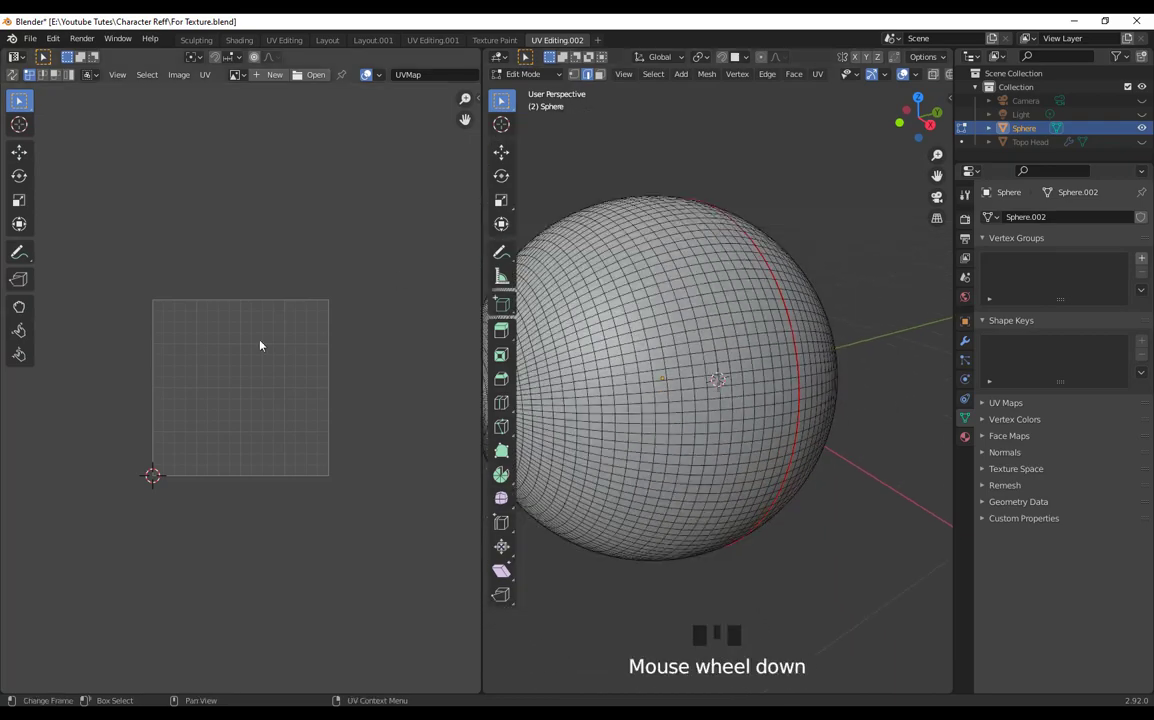
Step: Select the whole sphere mesh and unwrap it along the seam
scroll(708, 343, down, 3)
key(a)
right_click(263, 316)
click(256, 317)
scroll(241, 383, up, 5)
middle_drag(236, 350, 324, 432)
scroll(660, 390, up, 2)
Step: Leave mesh editing and switch the eyeball sphere to Texture Paint mode
middle_drag(652, 385, 757, 388)
mouse_move(700, 385)
shift+middle_down()
mouse_move(760, 395)
mouse_move(694, 396)
shift+middle_up()
shift+middle_drag(694, 396, 686, 388)
click(532, 75)
click(531, 165)
scroll(706, 290, up, 2)
mouse_move(719, 290)
shift+middle_down()
mouse_move(738, 333)
mouse_move(748, 323)
shift+middle_up()
key(Tab)
scroll(742, 330, down, 2)
scroll(746, 322, up, 2)
click(534, 75)
click(546, 165)
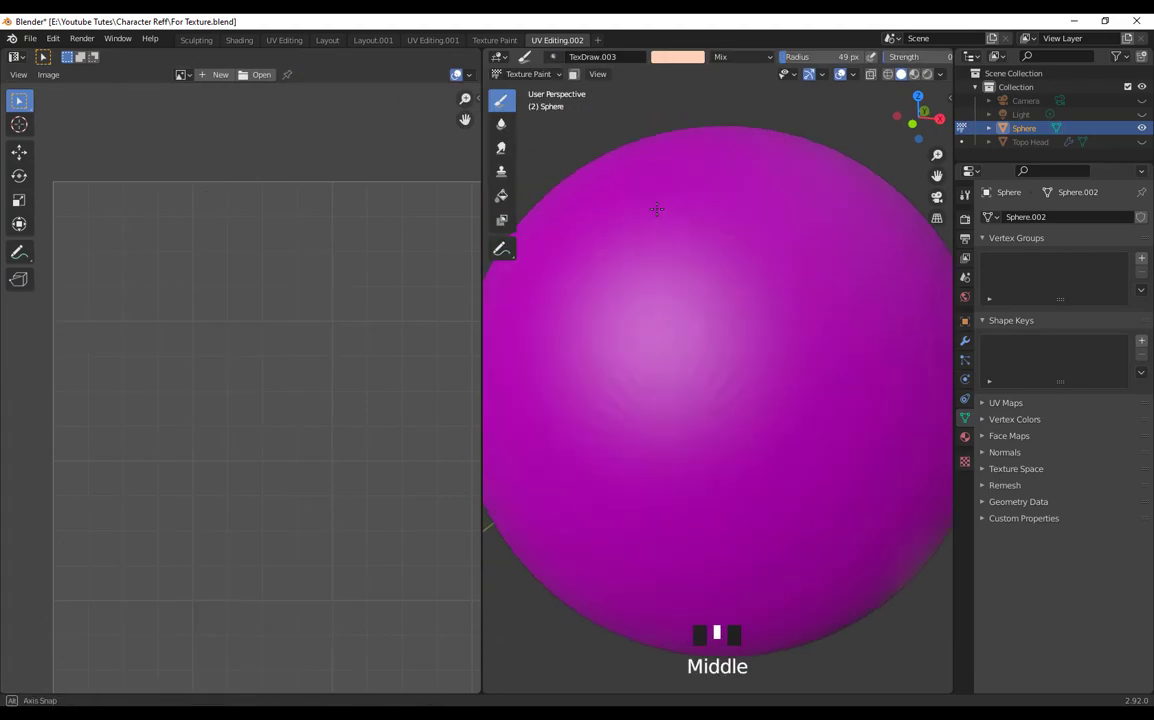
Step: Add a white Base Color texture paint slot to the sphere, with the width set to 2048 px
shift+middle_drag(656, 209, 630, 245)
shift+middle_drag(660, 250, 634, 279)
click(965, 193)
click(1141, 265)
click(1043, 278)
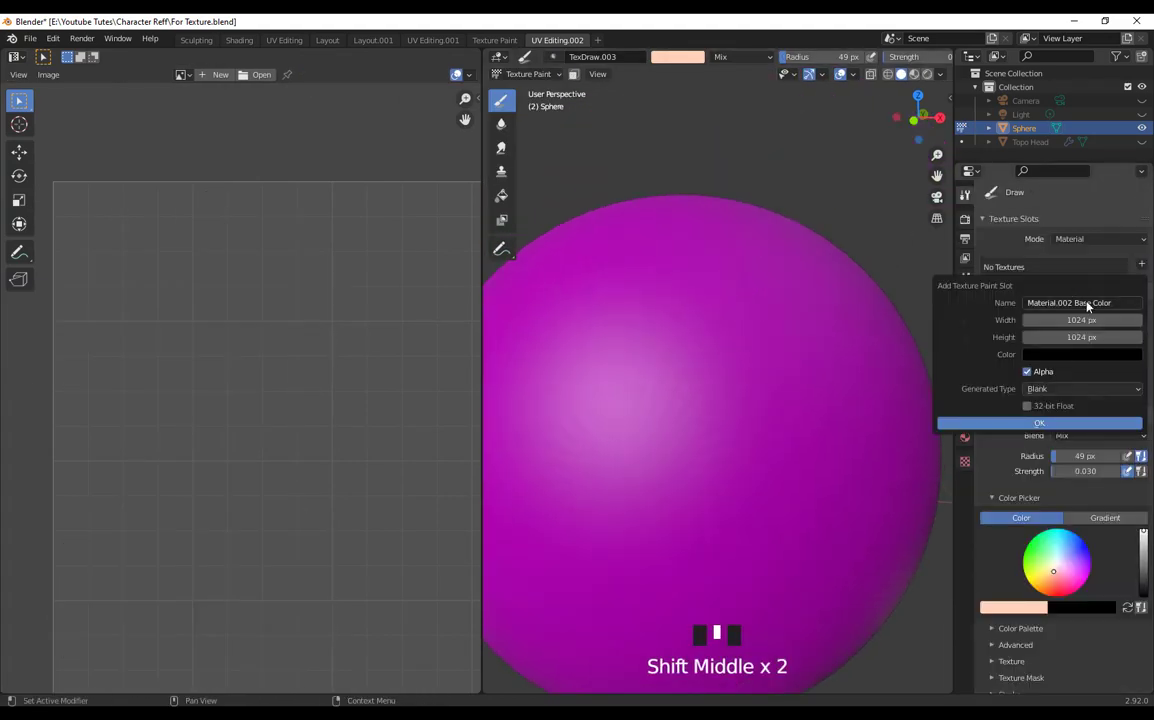
click(1089, 355)
drag(1132, 253, 1132, 158)
click(1085, 320)
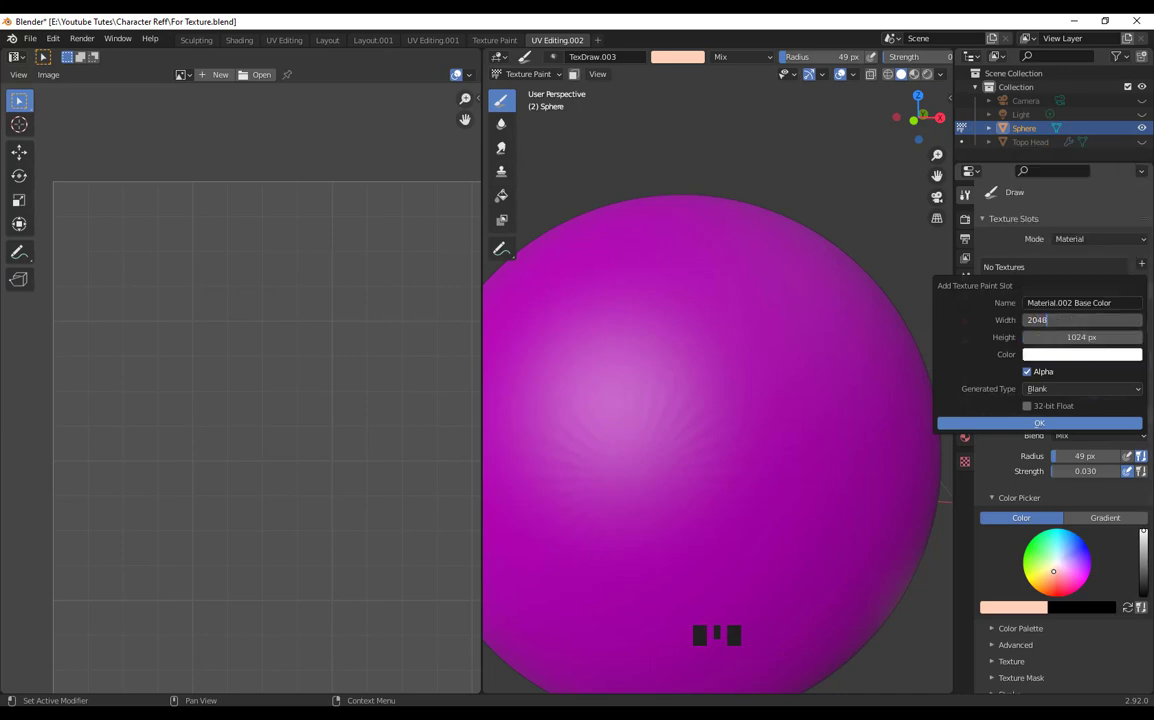
click(1062, 423)
Step: Unhide the Topo Head object around the eyeball and frame the eye socket
middle_drag(864, 383, 916, 415)
scroll(870, 392, down, 2)
click(1144, 241)
middle_drag(788, 406, 809, 432)
click(1142, 142)
scroll(778, 368, down, 3)
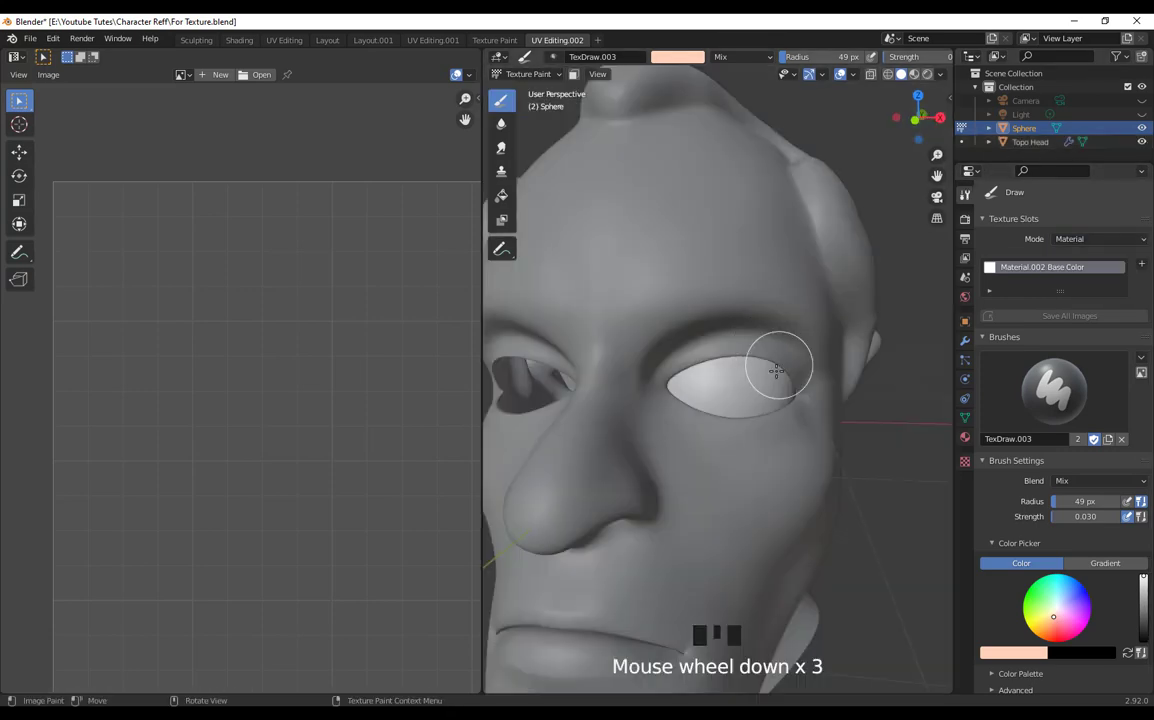
scroll(780, 368, up, 2)
shift+middle_drag(796, 368, 765, 388)
shift+middle_drag(736, 433, 762, 436)
Step: Preview the eye in rendered and material shading, ending in solid shading
click(928, 75)
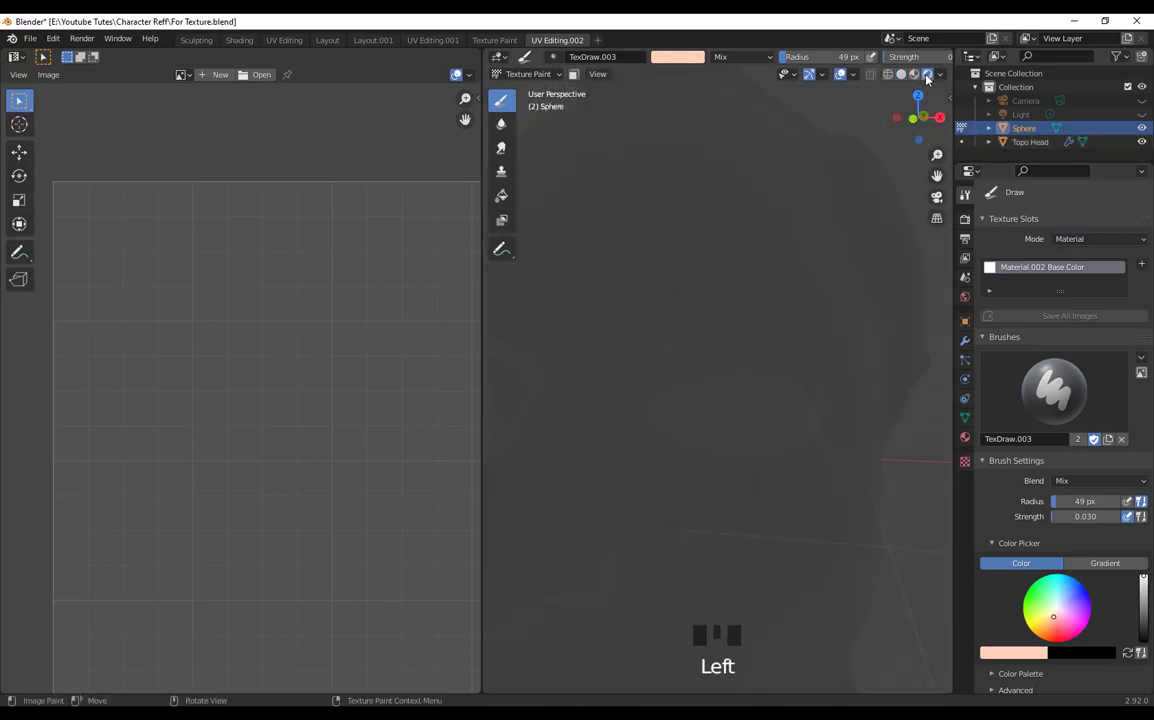
click(914, 75)
scroll(750, 472, up, 2)
click(900, 74)
shift+middle_drag(752, 543, 752, 479)
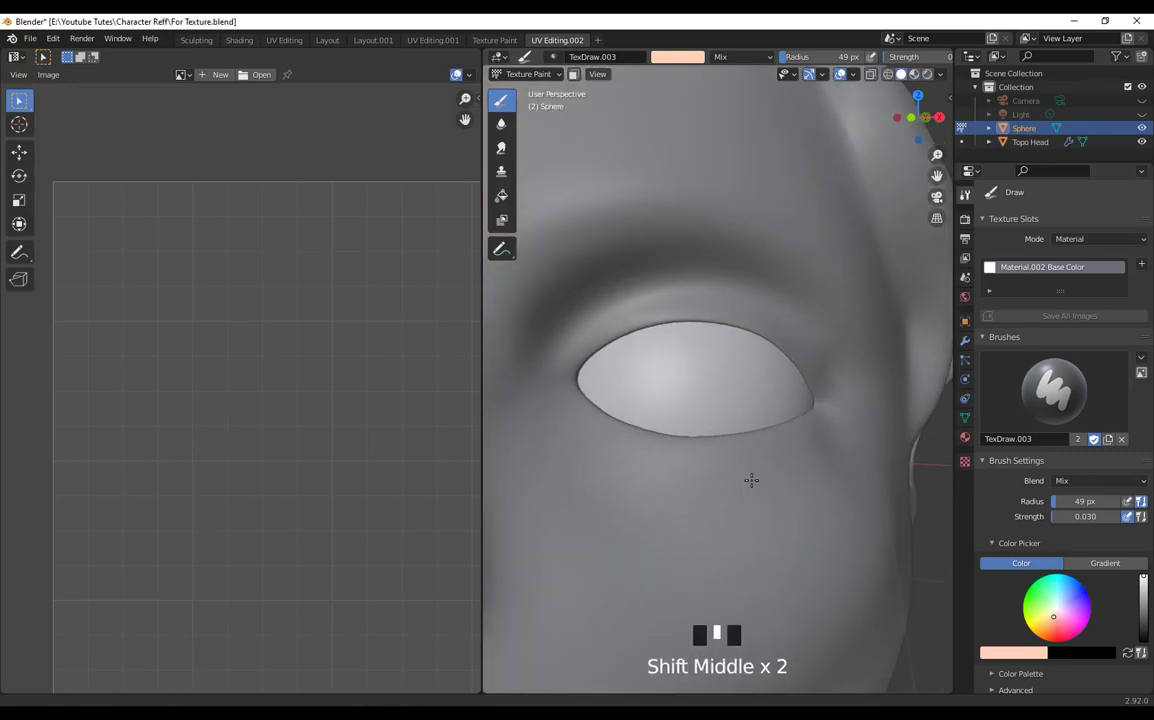
Step: Try a bright pink paint dab on the eyeball and undo it
click(708, 381)
click(1065, 636)
click(675, 379)
key(ctrl+z)
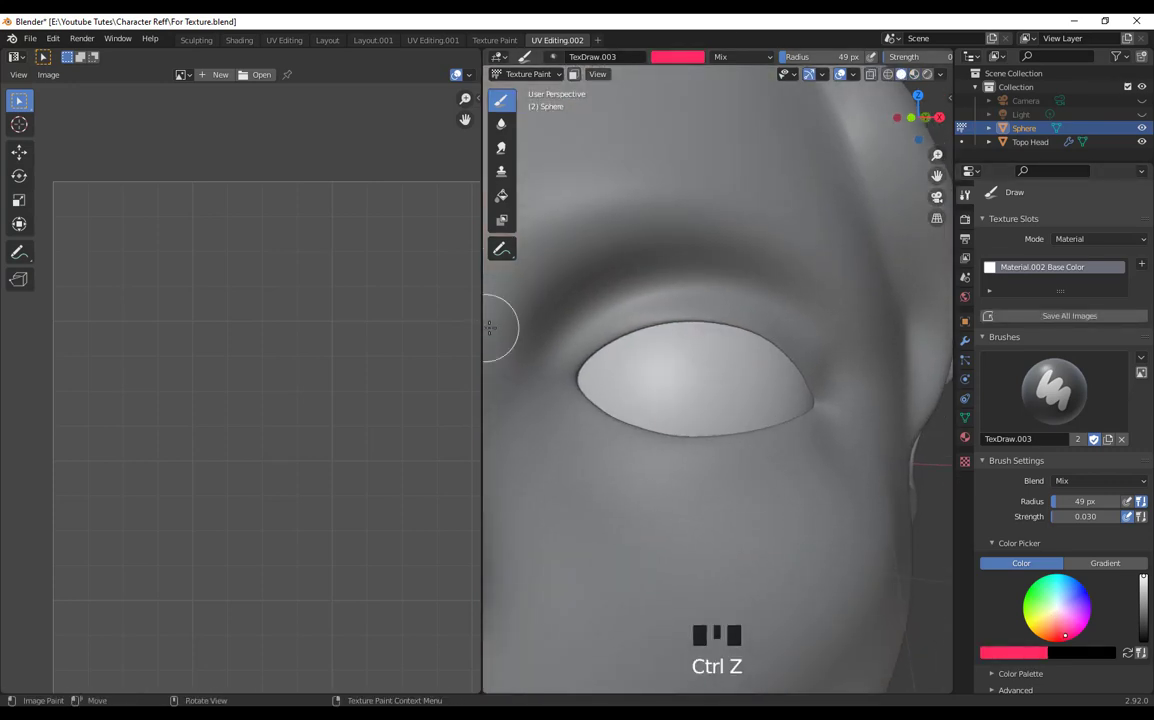
Step: Widen the 3D viewport and show the Material Base Color image in the image editor
drag(484, 323, 193, 325)
click(87, 75)
click(125, 122)
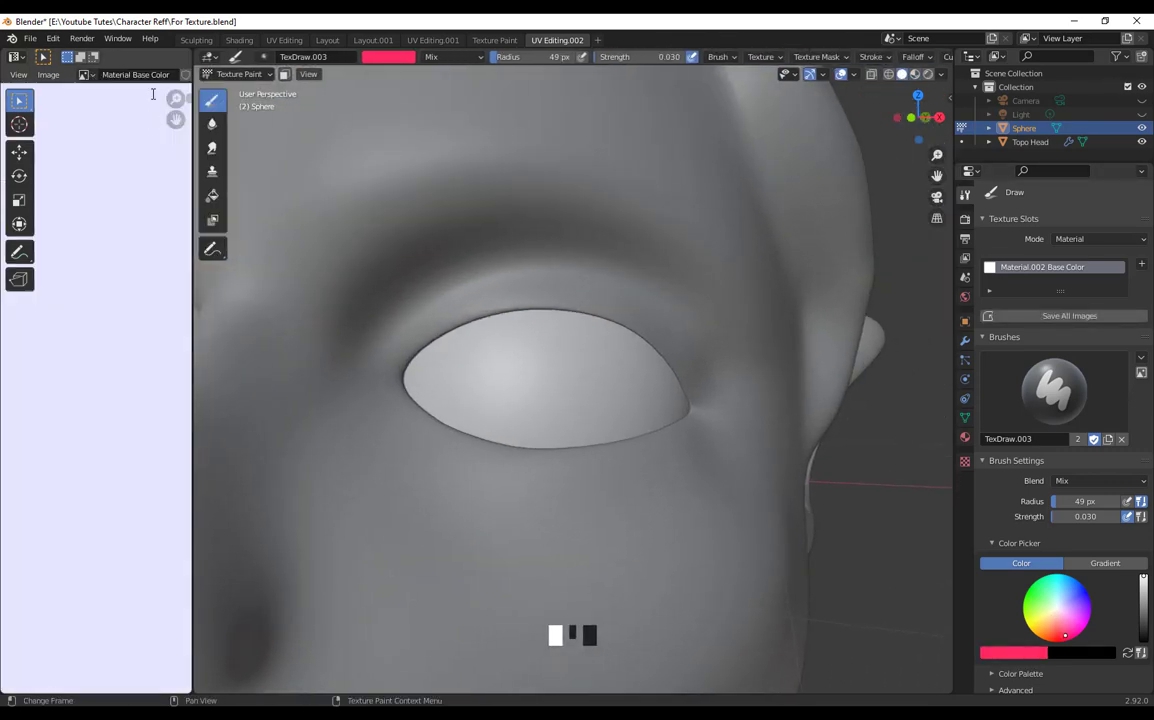
scroll(618, 399, up, 2)
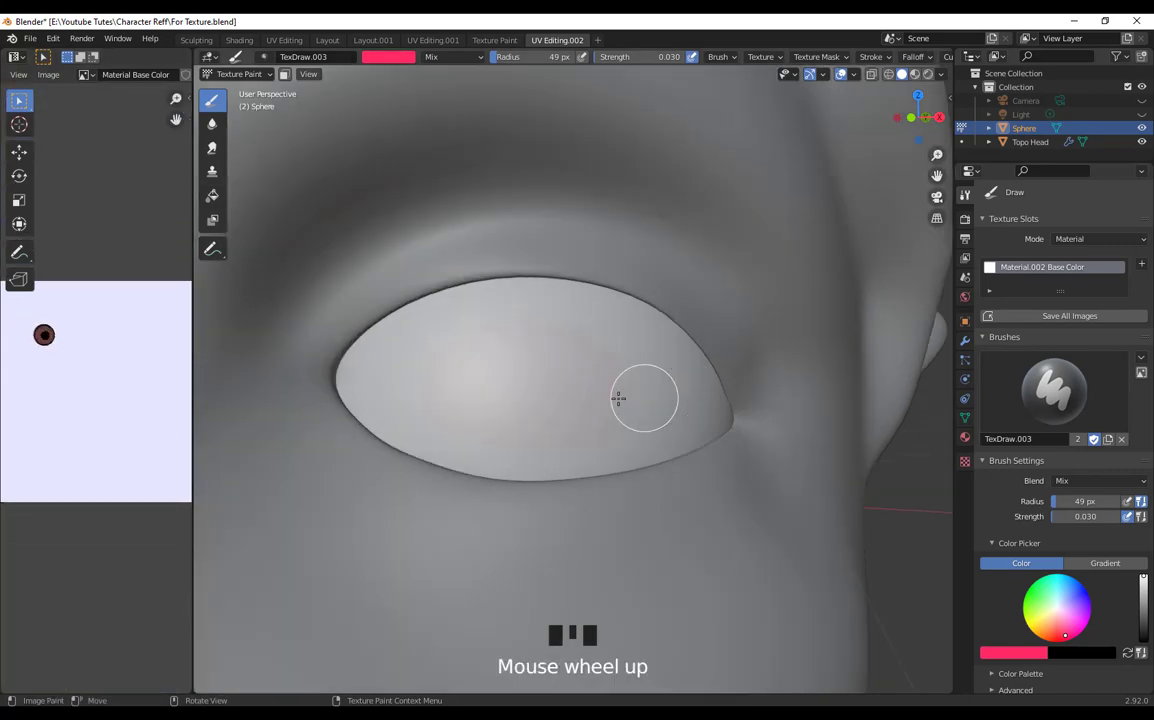
Step: Undo the last paint dab on the eyeball
shift+middle_drag(618, 399, 708, 399)
key(ctrl+z)
click(90, 76)
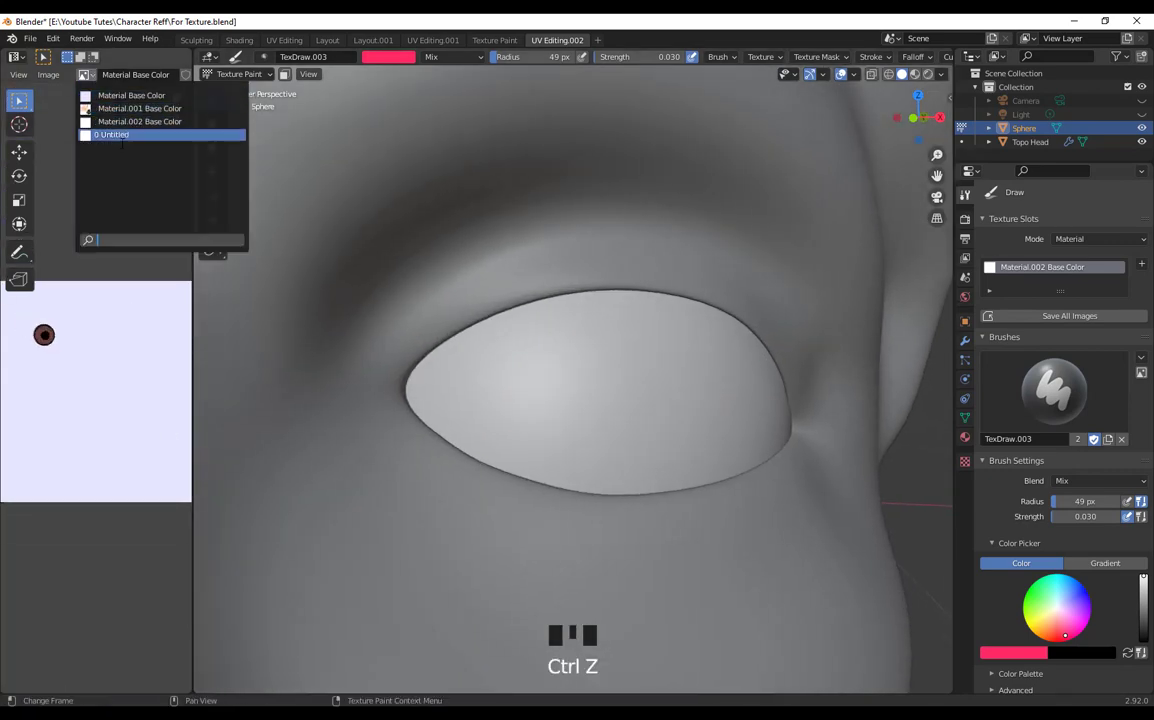
click(1006, 466)
shift+middle_drag(832, 428, 817, 386)
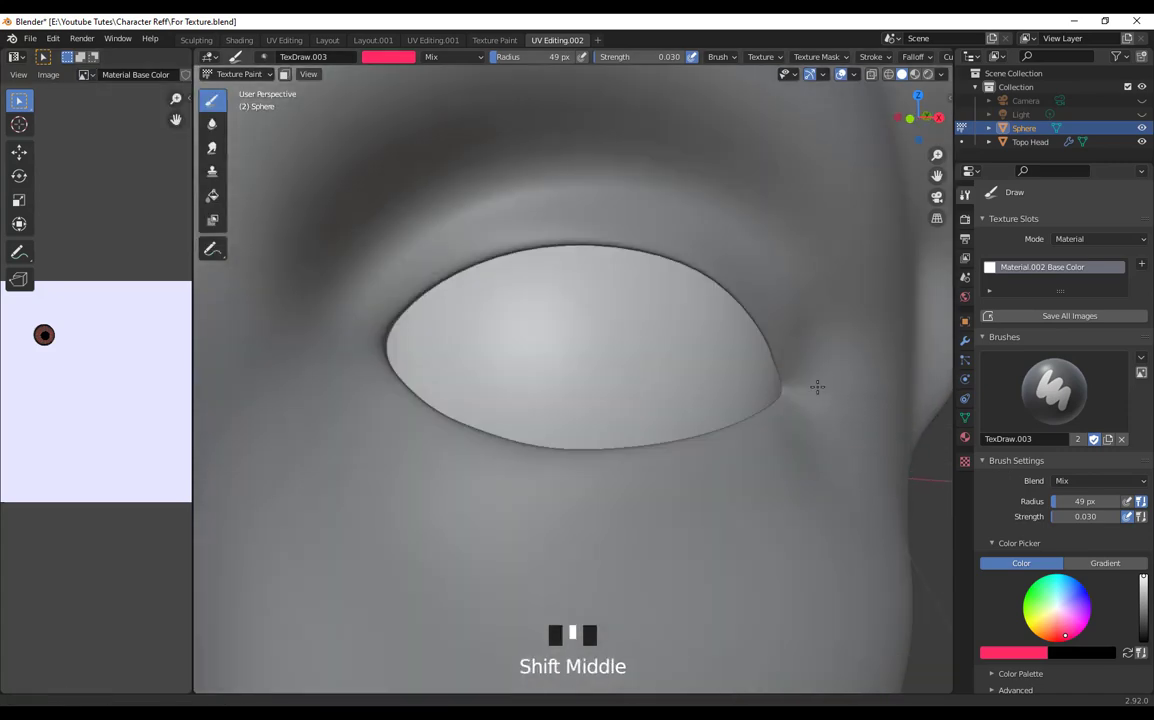
Step: Pick black from the colour palette and set the brush to a 94 px radius with strength 1.000
scroll(780, 395, down, 2)
middle_drag(716, 411, 692, 402)
scroll(1082, 613, down, 3)
click(1020, 564)
click(1015, 619)
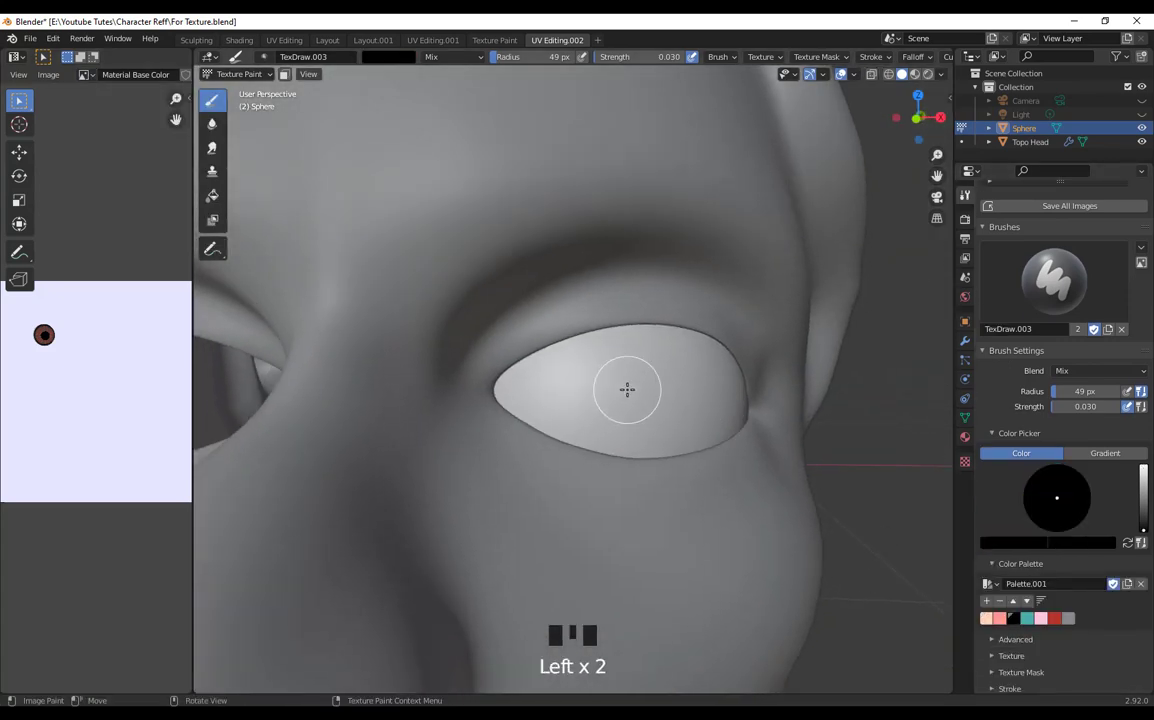
mouse_move(504, 58)
mouse_down()
mouse_move(577, 60)
mouse_move(506, 58)
mouse_up()
key(f)
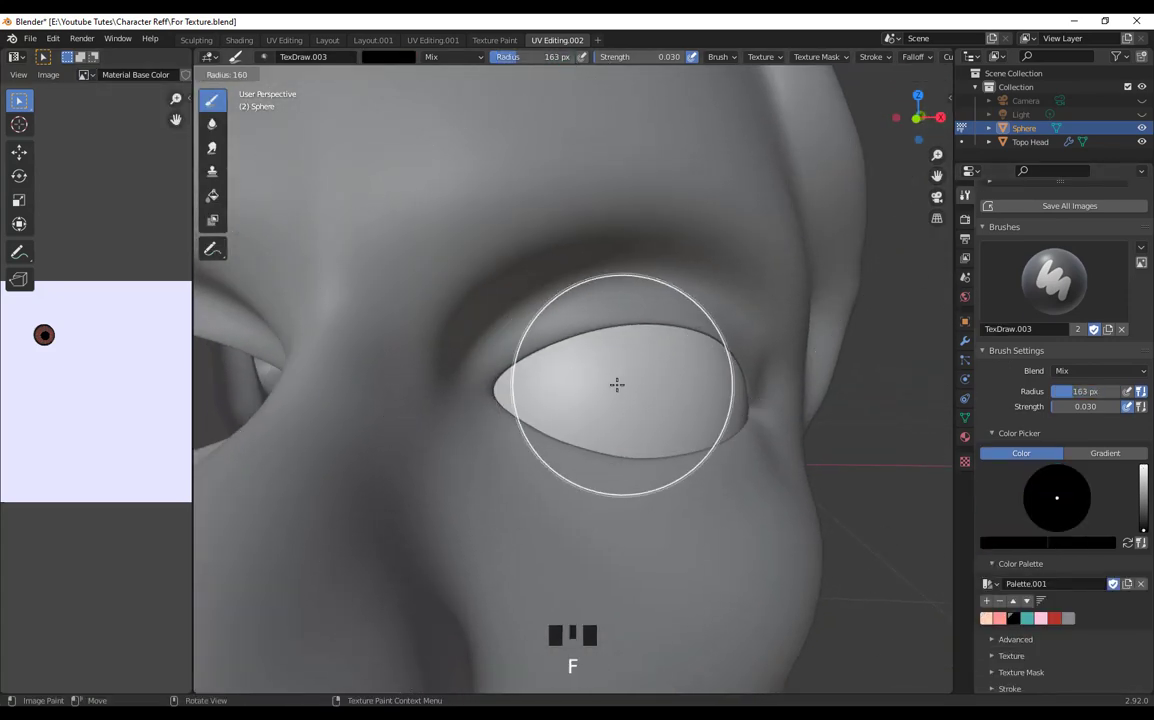
click(575, 385)
drag(618, 60, 708, 59)
Step: Paint a black disc at the centre of the visible eyeball, changing the brush falloff to give it a hard edge
mouse_move(624, 396)
mouse_down()
mouse_move(606, 388)
mouse_move(627, 391)
mouse_up()
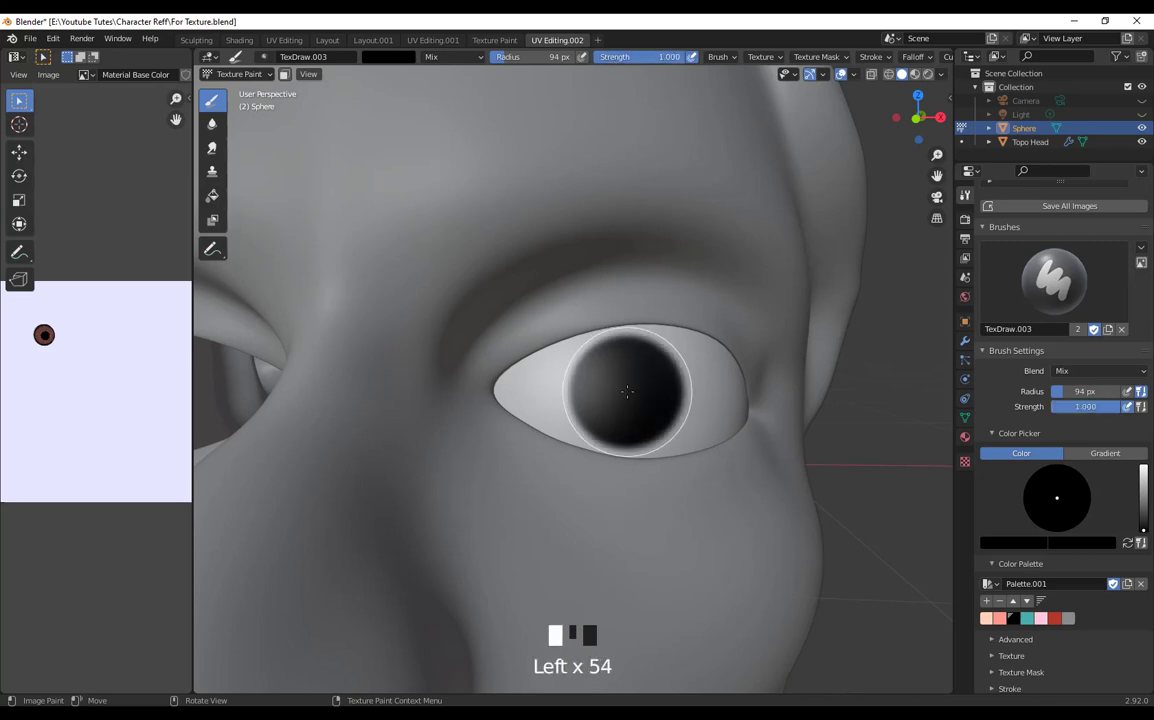
click(822, 57)
mouse_move(912, 57)
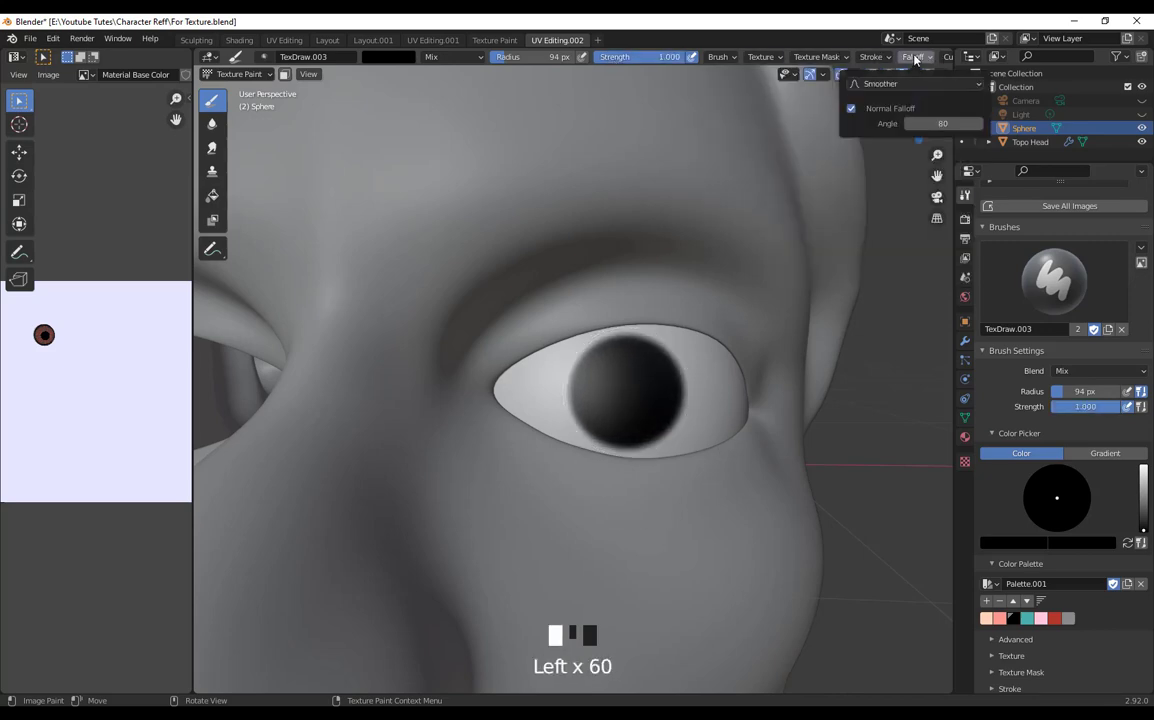
click(915, 84)
click(901, 238)
click(625, 392)
scroll(880, 556, down, 6)
scroll(804, 559, up, 6)
middle_drag(762, 556, 842, 560)
scroll(700, 540, down, 3)
middle_drag(662, 533, 637, 498)
Step: Switch the eyeball to Object Mode and rotate it in its socket
click(243, 75)
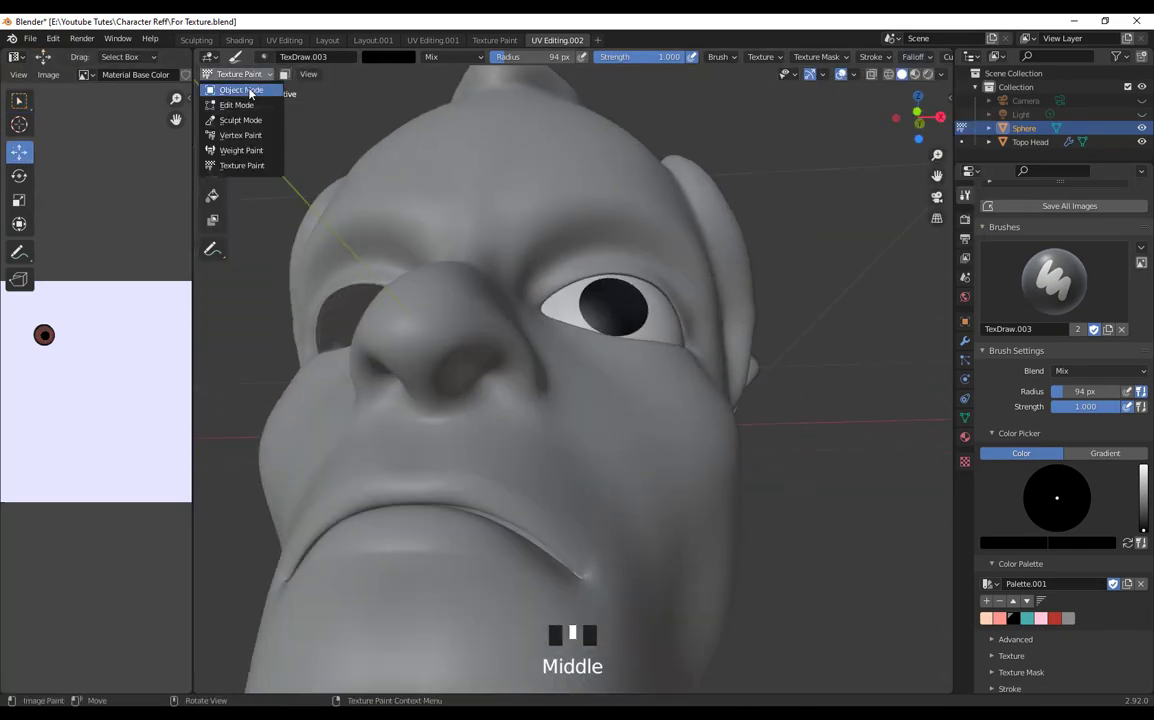
click(250, 91)
mouse_move(918, 292)
middle_down()
mouse_move(937, 238)
mouse_move(799, 546)
mouse_move(819, 590)
mouse_move(641, 545)
mouse_move(762, 601)
middle_up()
click(914, 74)
key(r)
click(762, 578)
scroll(767, 589, down, 2)
scroll(762, 601, down, 2)
click(901, 74)
shift+middle_drag(850, 391, 339, 149)
Step: Return the eyeball to Texture Paint mode and frame the black disc closely
click(243, 75)
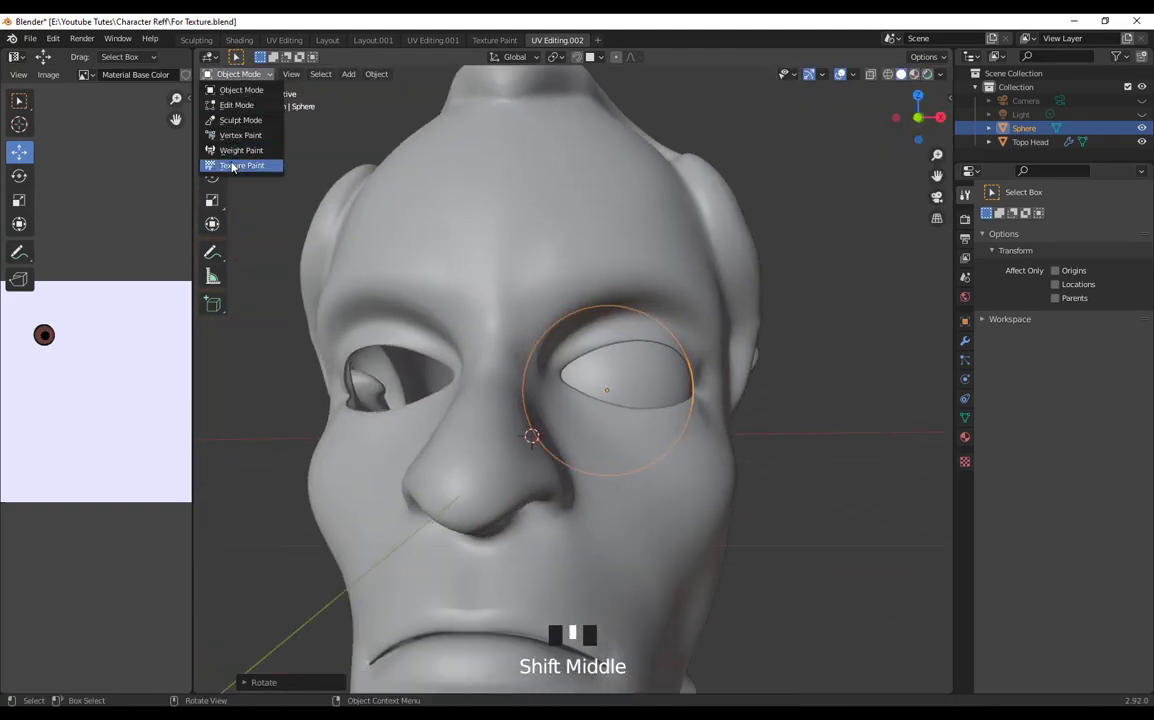
click(240, 152)
scroll(709, 437, up, 3)
scroll(709, 437, up, 2)
shift+middle_drag(680, 417, 730, 390)
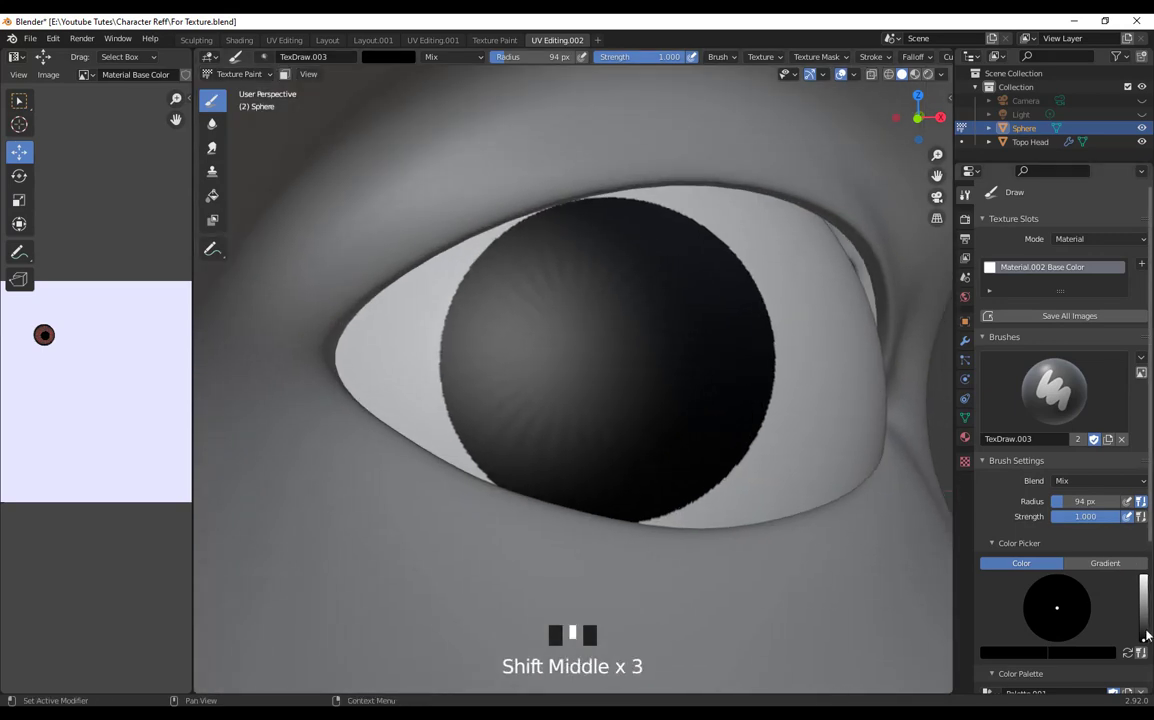
Step: Set the brush to a dark reddish brown, then try a stroke over the black disc and undo it
drag(1145, 634, 1144, 622)
click(1057, 620)
scroll(1053, 607, down, 8)
drag(611, 353, 536, 424)
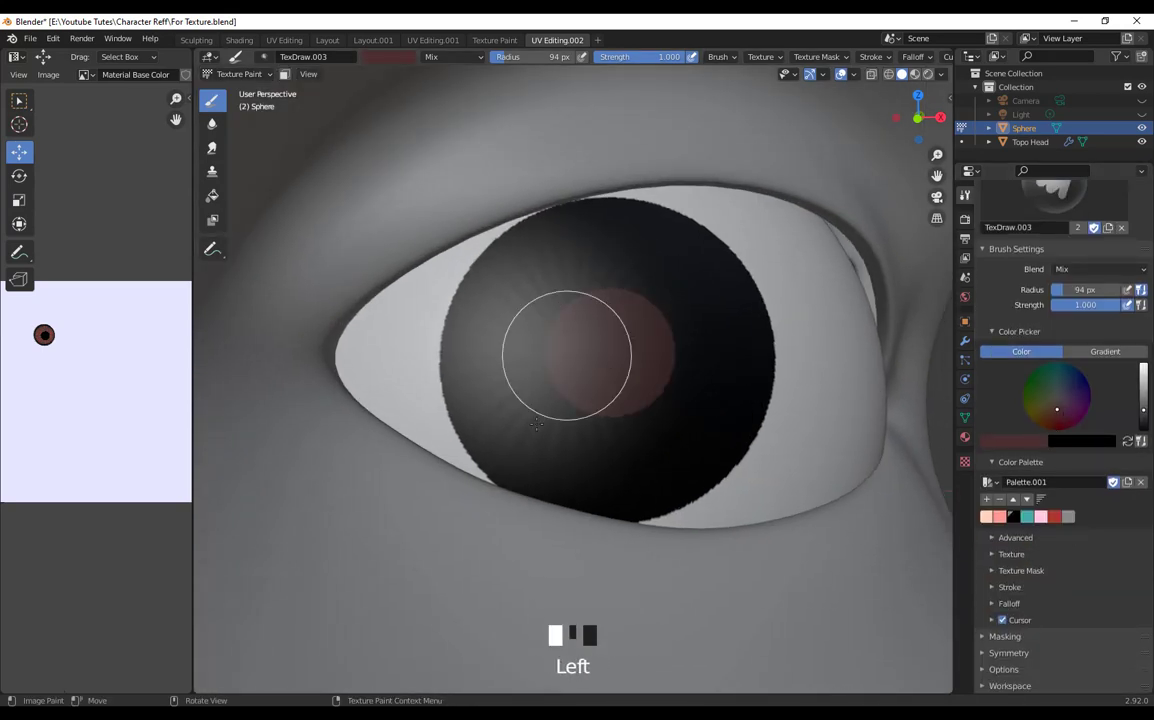
key(ctrl+z)
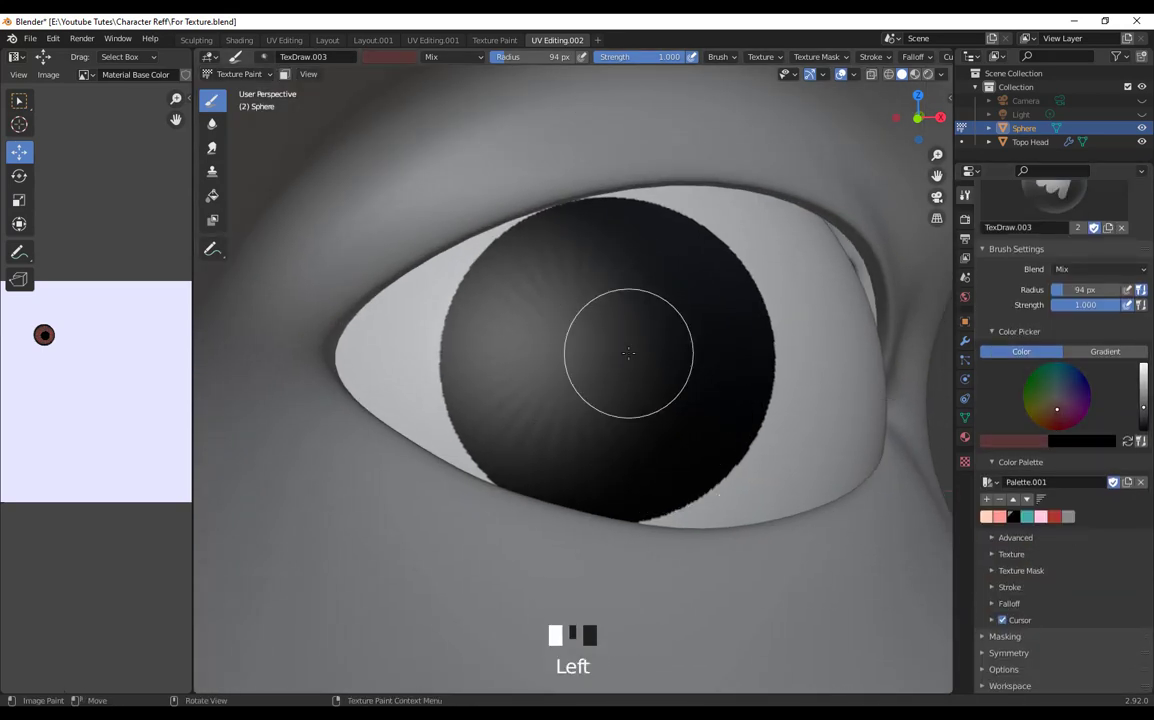
Step: Enlarge the brush radius to 225 px and paint a dark reddish-brown iris centred inside the black disc, leaving a thin black rim
key(f)
key(f)
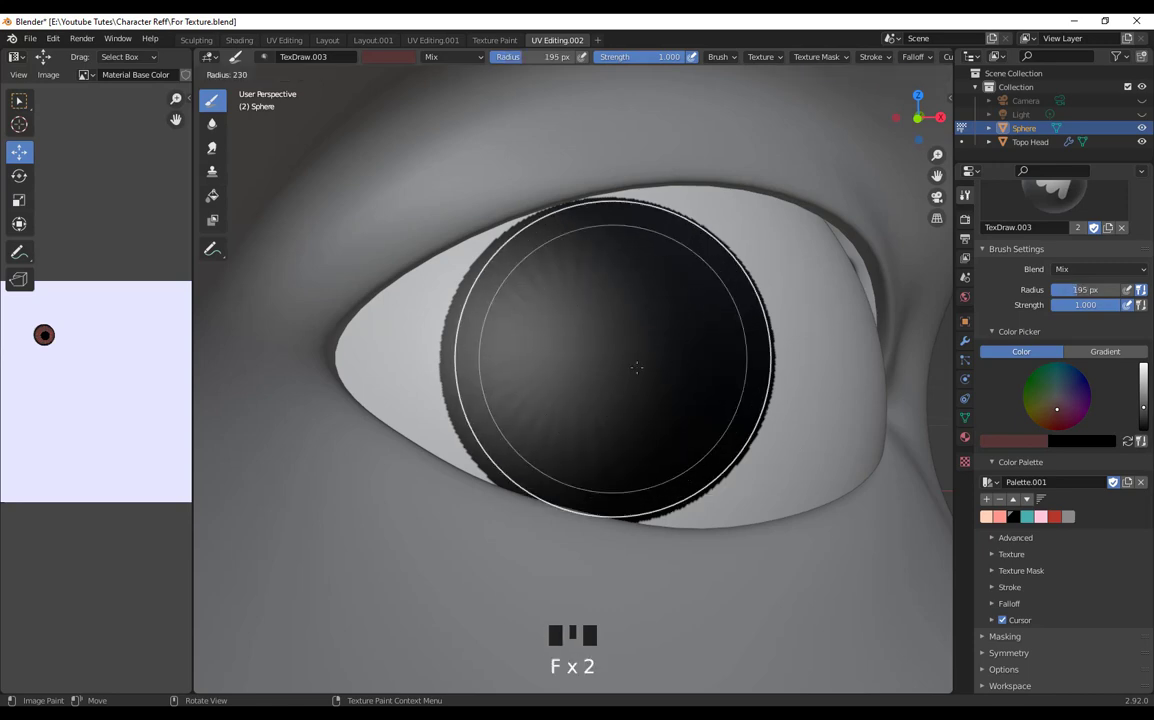
click(633, 368)
click(610, 362)
click(610, 362)
click(610, 362)
click(610, 362)
click(610, 362)
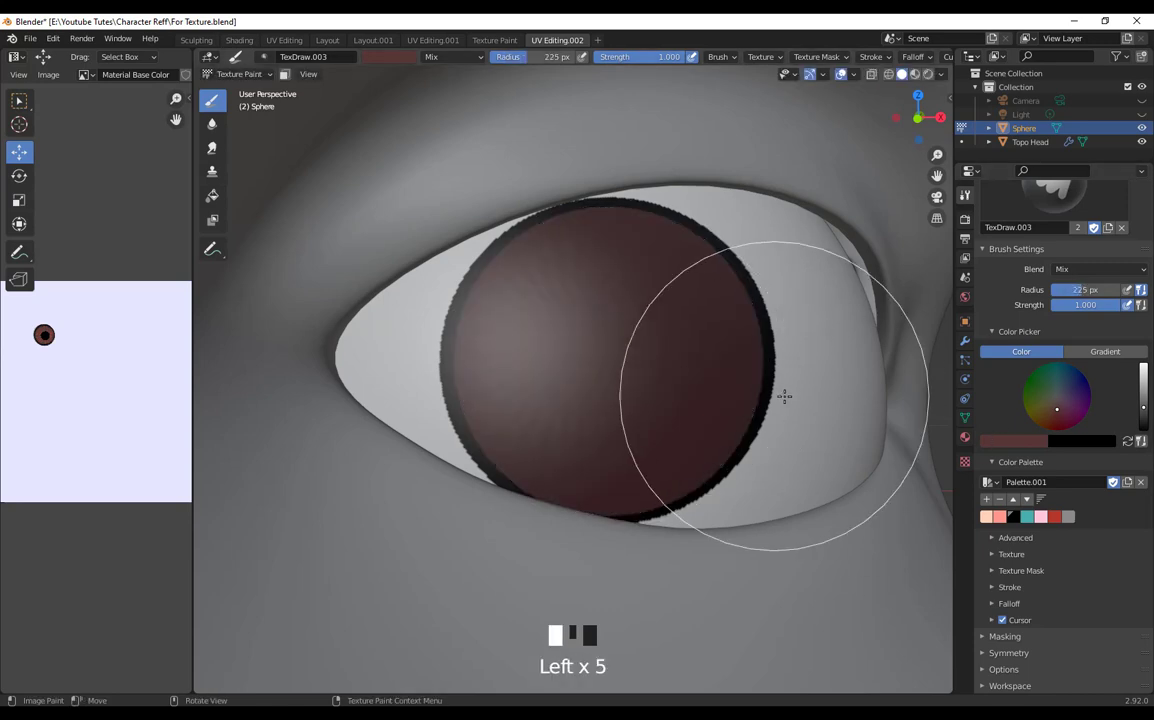
scroll(785, 396, down, 7)
mouse_move(785, 396)
middle_down()
mouse_move(796, 401)
mouse_move(788, 416)
mouse_move(795, 378)
middle_up()
scroll(796, 401, up, 7)
Step: Lighten the brush colour to a dusty pink and reduce its radius to 3 px
drag(1143, 404, 1143, 385)
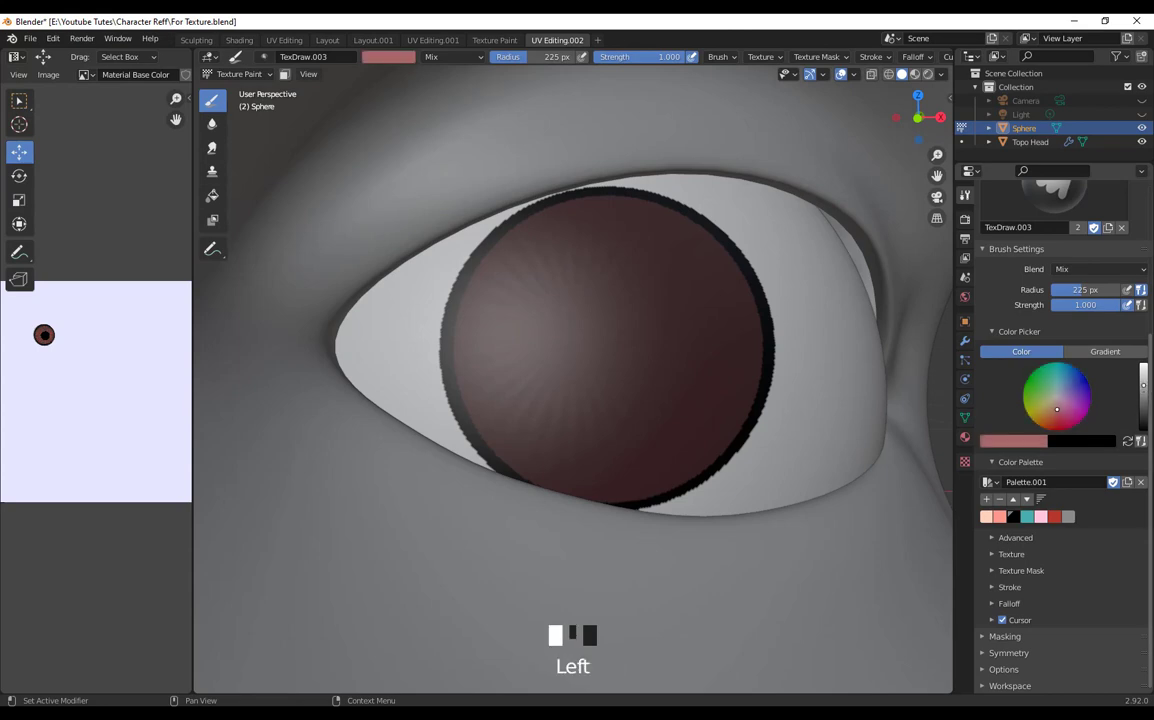
key(f)
click(612, 342)
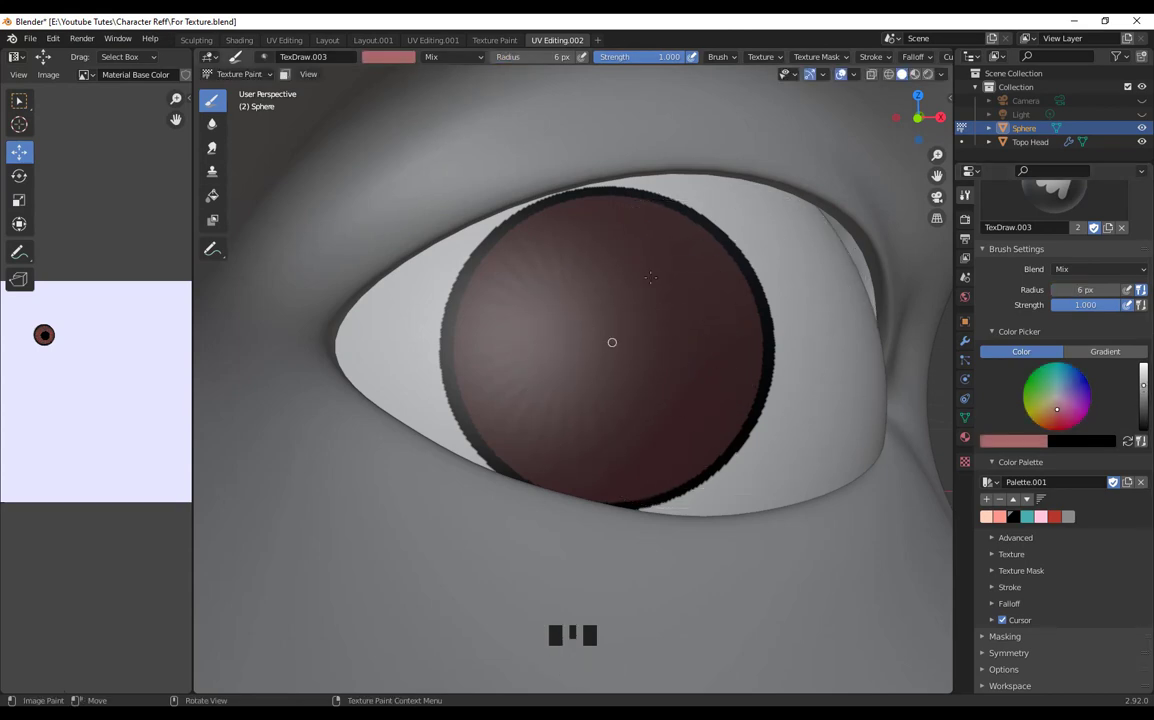
key(ctrl+z)
key(f)
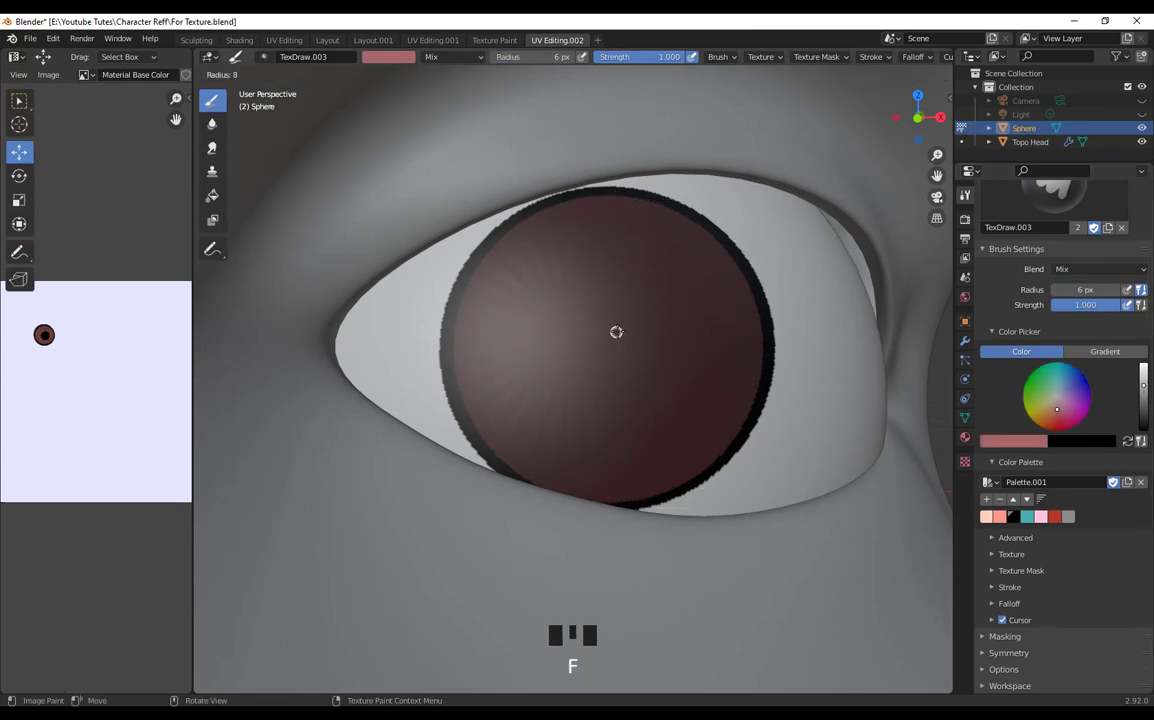
click(616, 332)
Step: Try freehand dusty pink streaks down the iris and undo them
drag(616, 275, 635, 404)
drag(630, 278, 645, 386)
key(ctrl+z)
key(ctrl+z)
key(ctrl+z)
Step: Change the brush's stroke method to draw straight lines
click(822, 58)
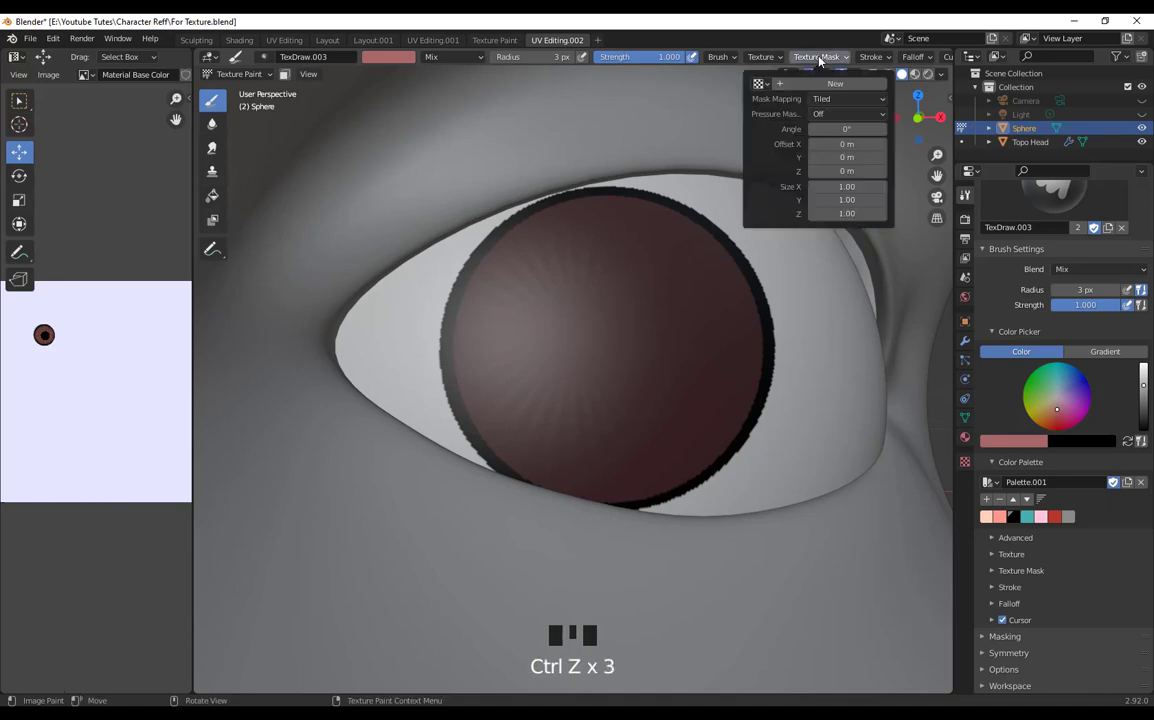
mouse_move(872, 62)
click(905, 84)
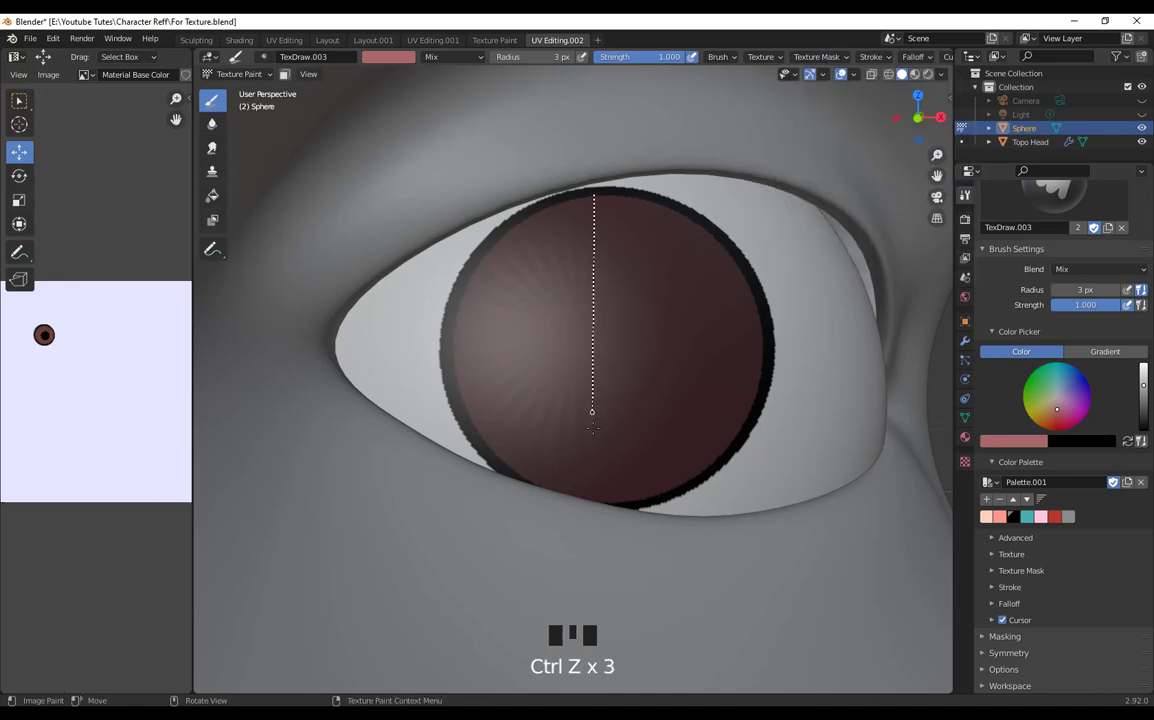
Step: Paint thin dusty pink straight lines across the iris through its centre at many angles, forming radial fibres
drag(601, 500, 601, 500)
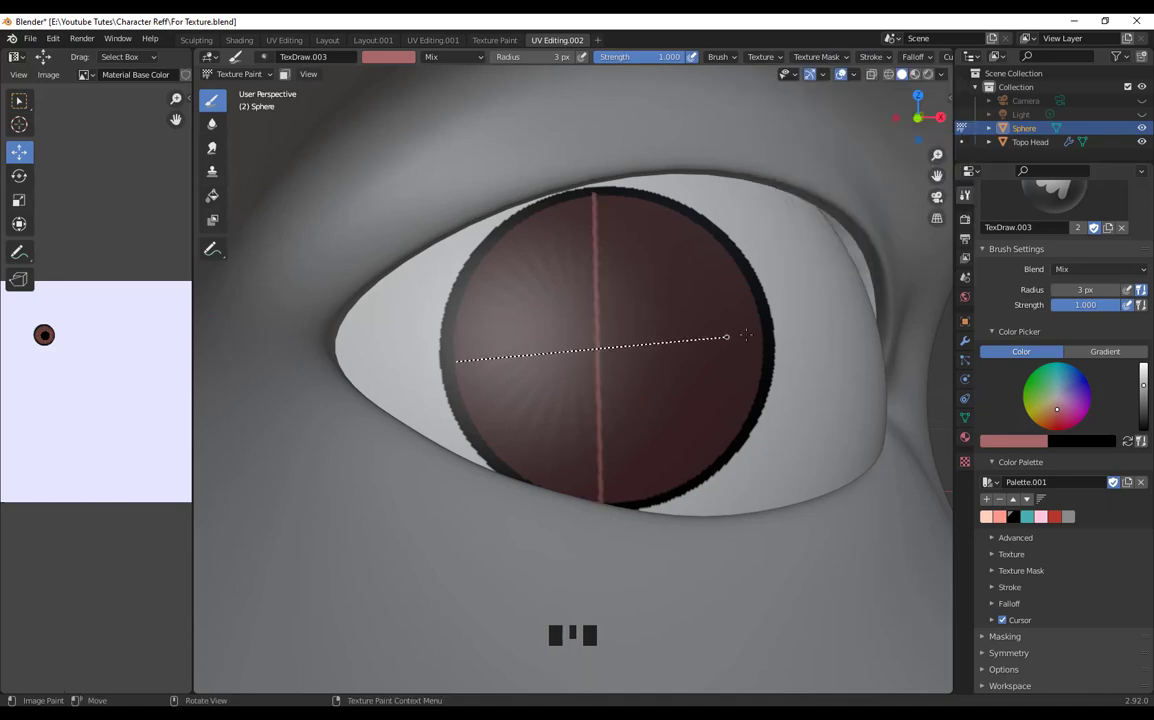
drag(745, 335, 760, 331)
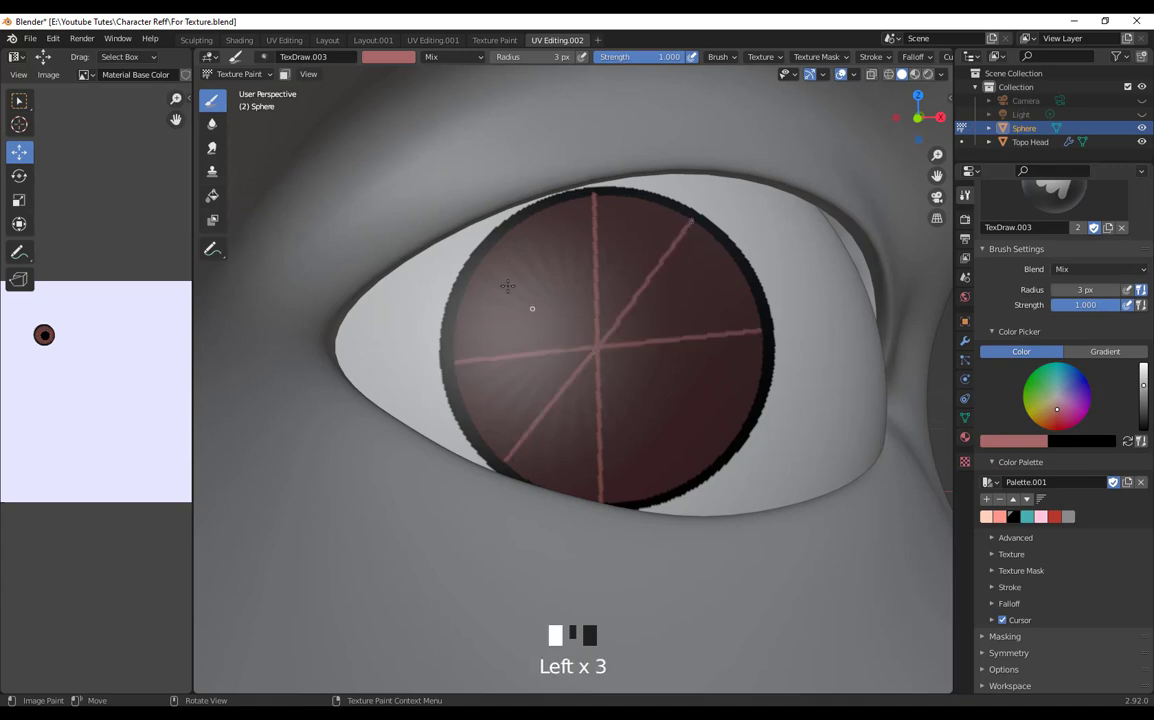
drag(729, 440, 729, 440)
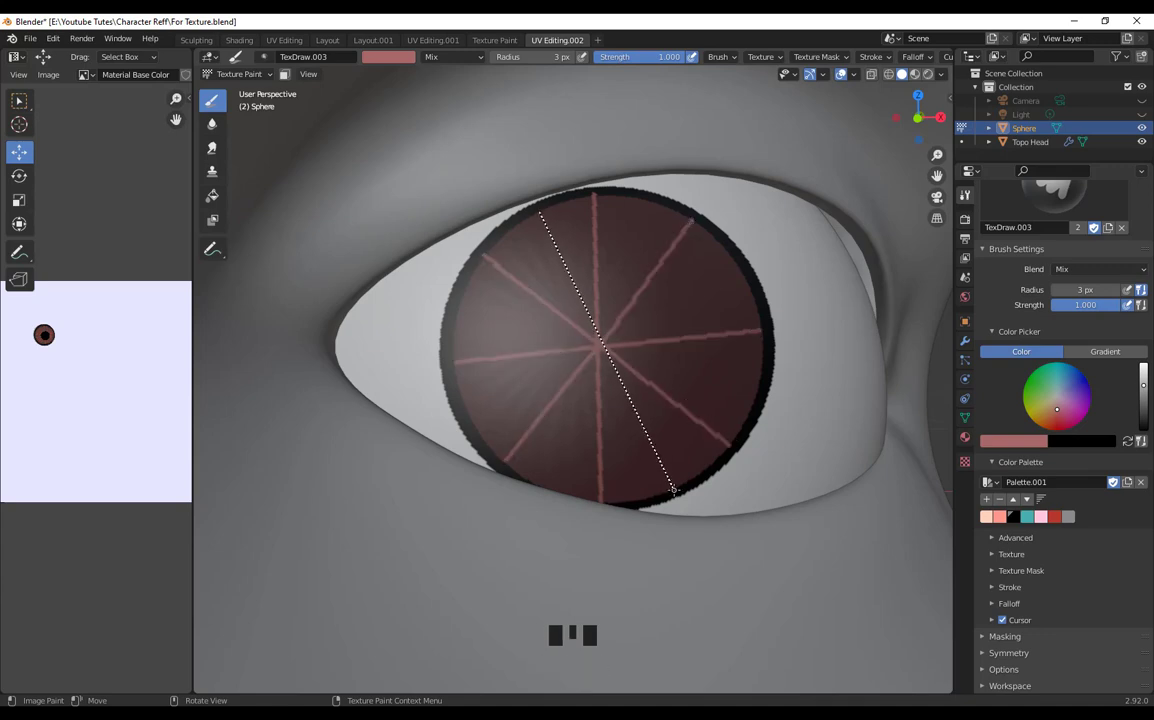
drag(674, 490, 674, 490)
drag(475, 420, 475, 420)
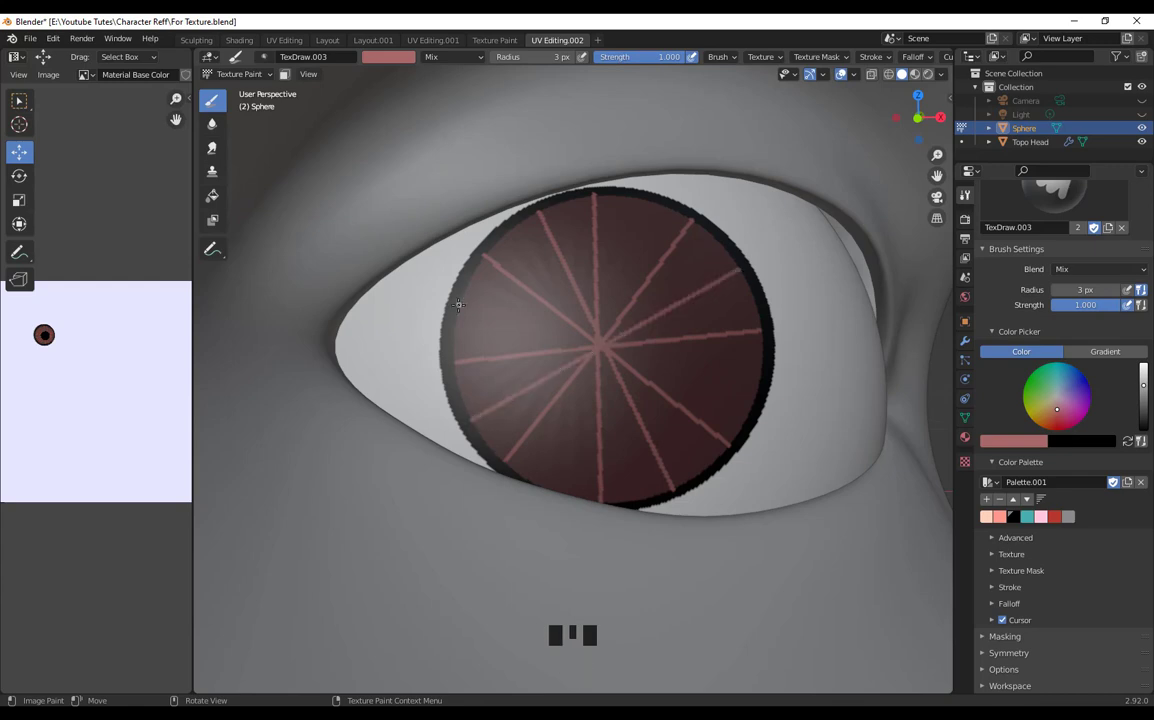
drag(646, 200, 646, 200)
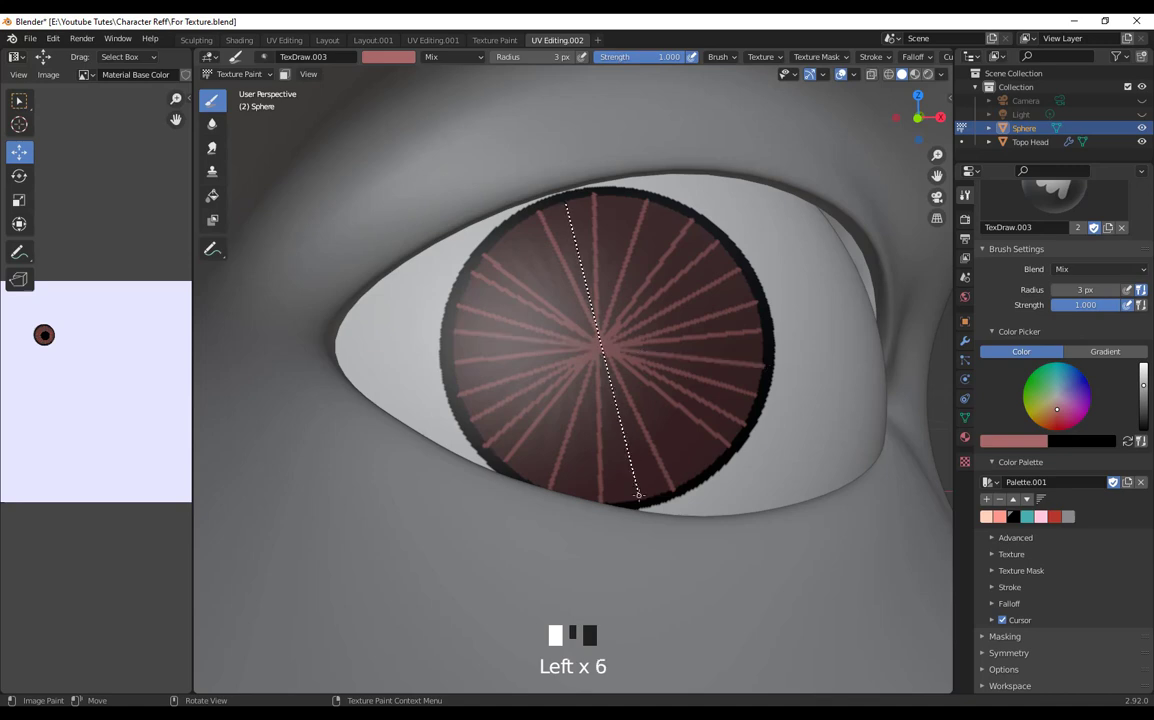
drag(512, 233, 512, 233)
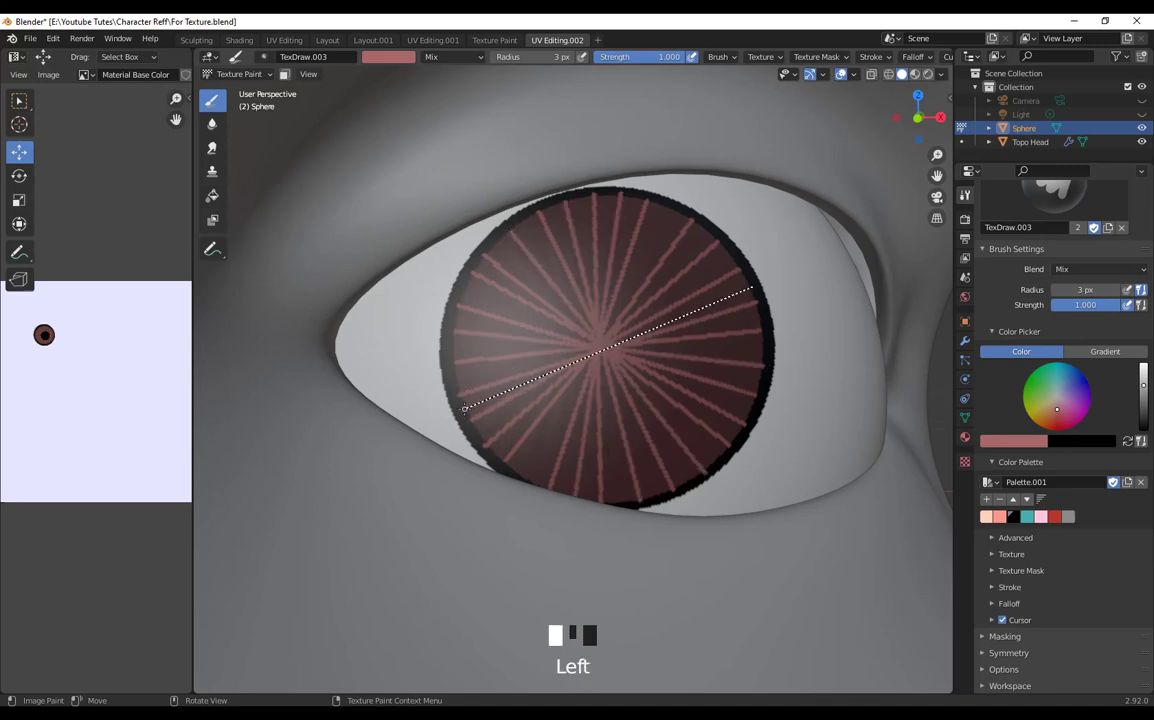
drag(671, 210, 646, 262)
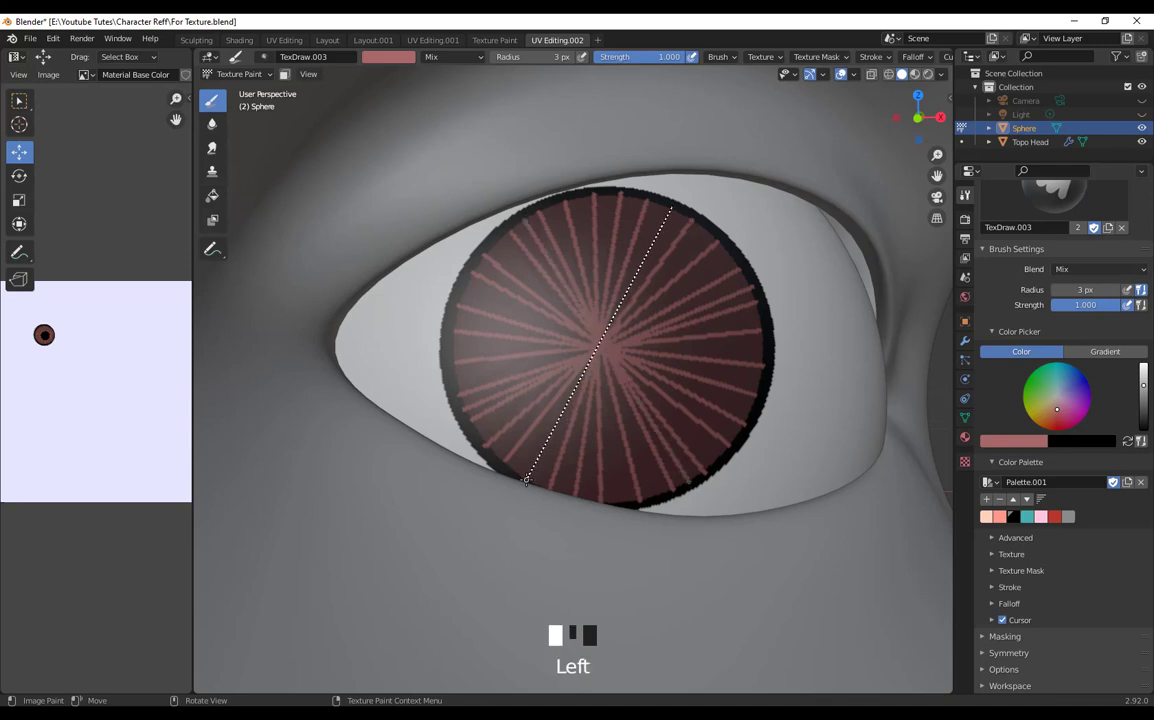
drag(526, 480, 526, 480)
drag(458, 384, 458, 384)
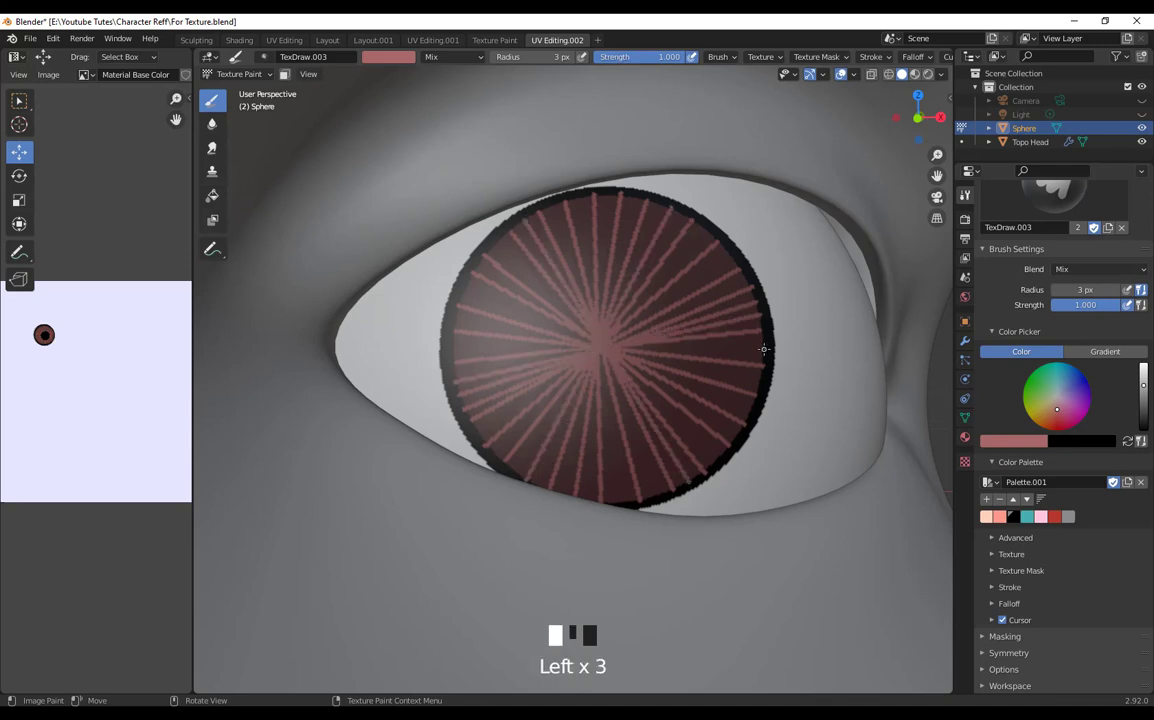
drag(749, 409, 749, 409)
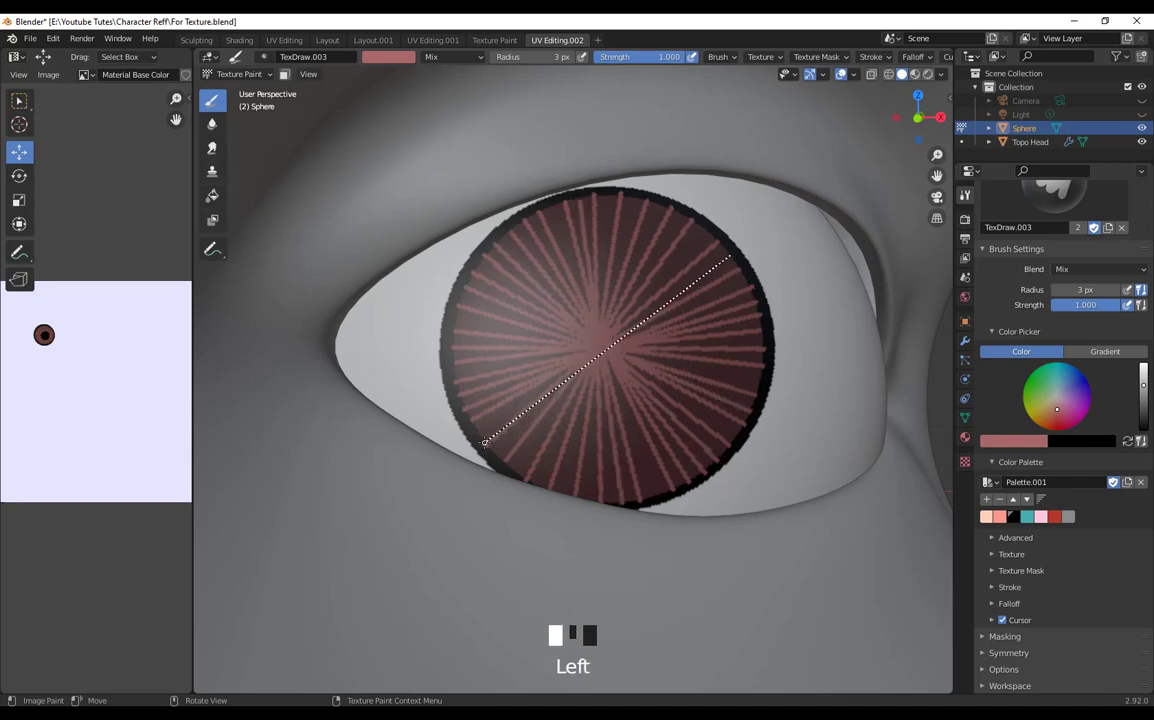
drag(484, 442, 484, 442)
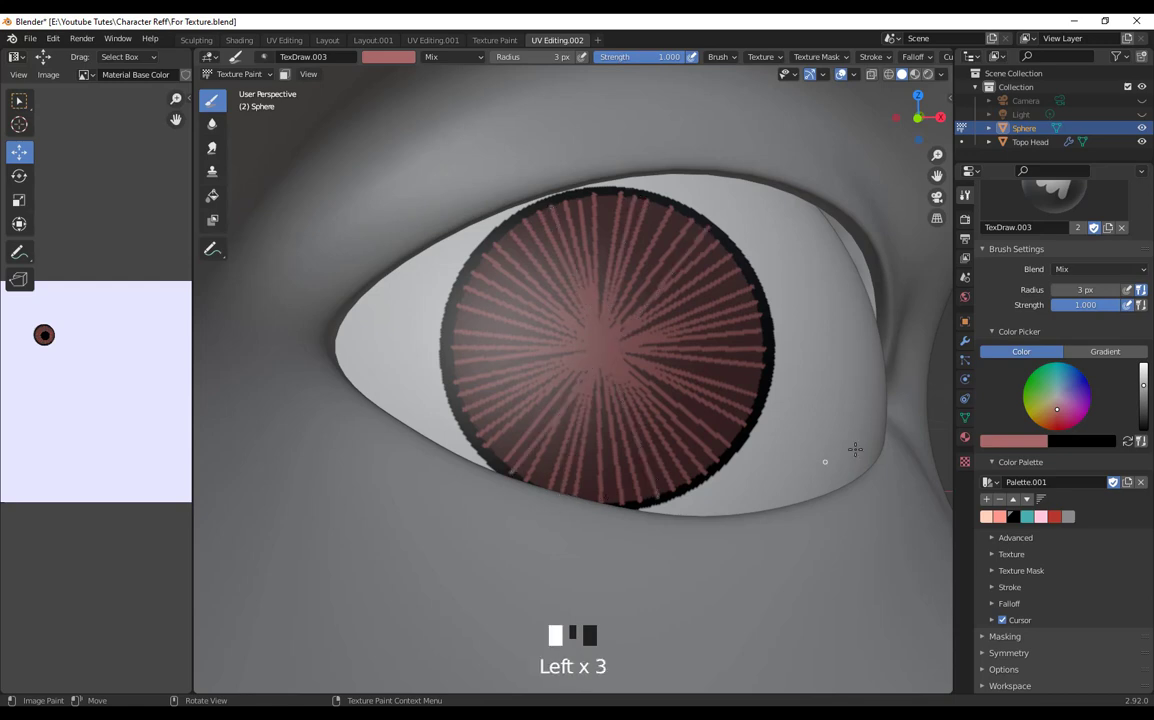
Step: Paint a black pupil at the centre of the iris with a 92 px brush, using the Space stroke method
click(1013, 516)
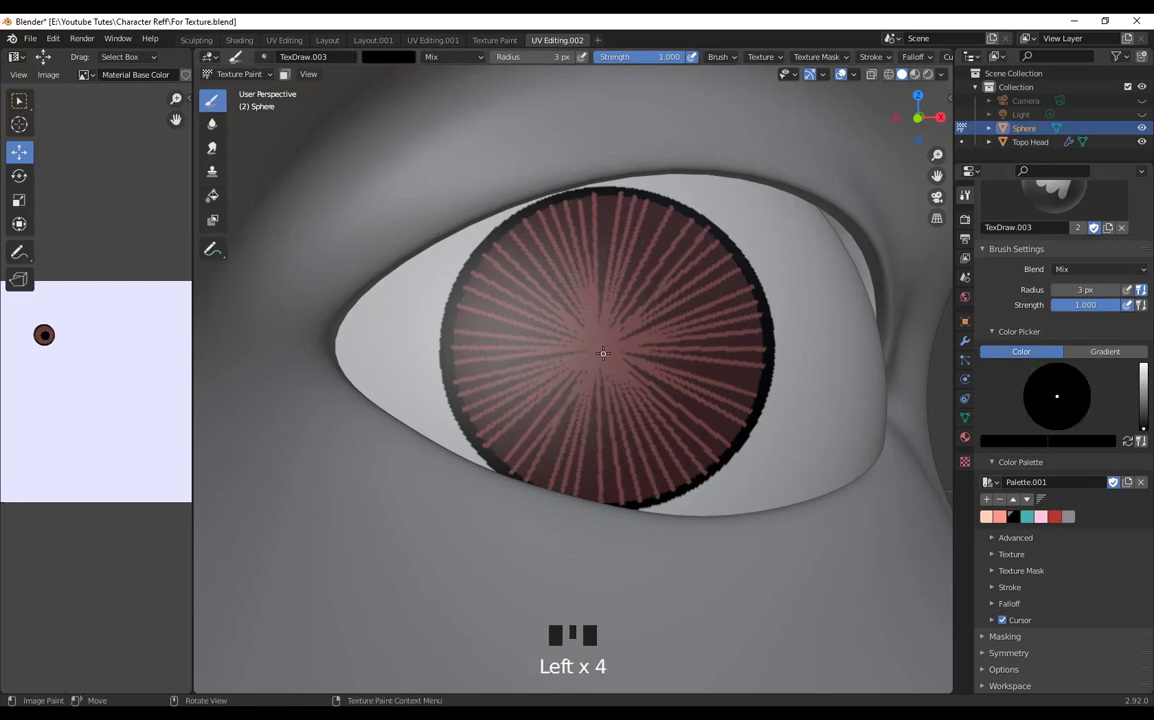
key(f)
click(649, 350)
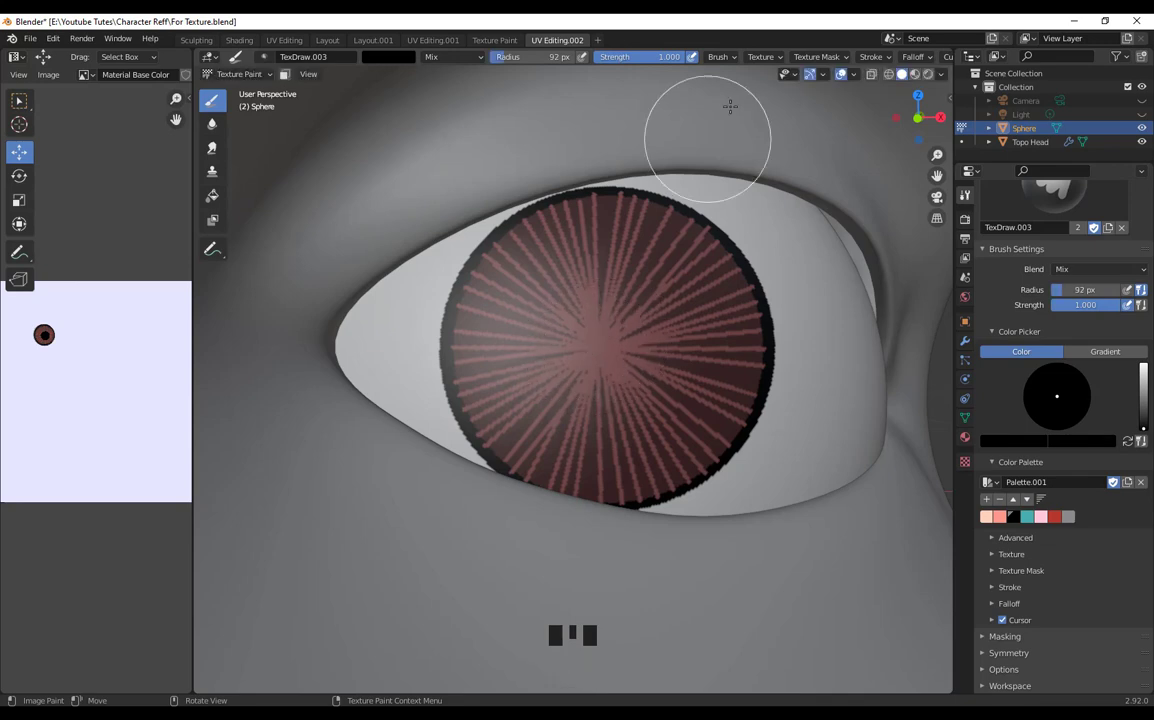
click(870, 57)
click(850, 100)
click(848, 110)
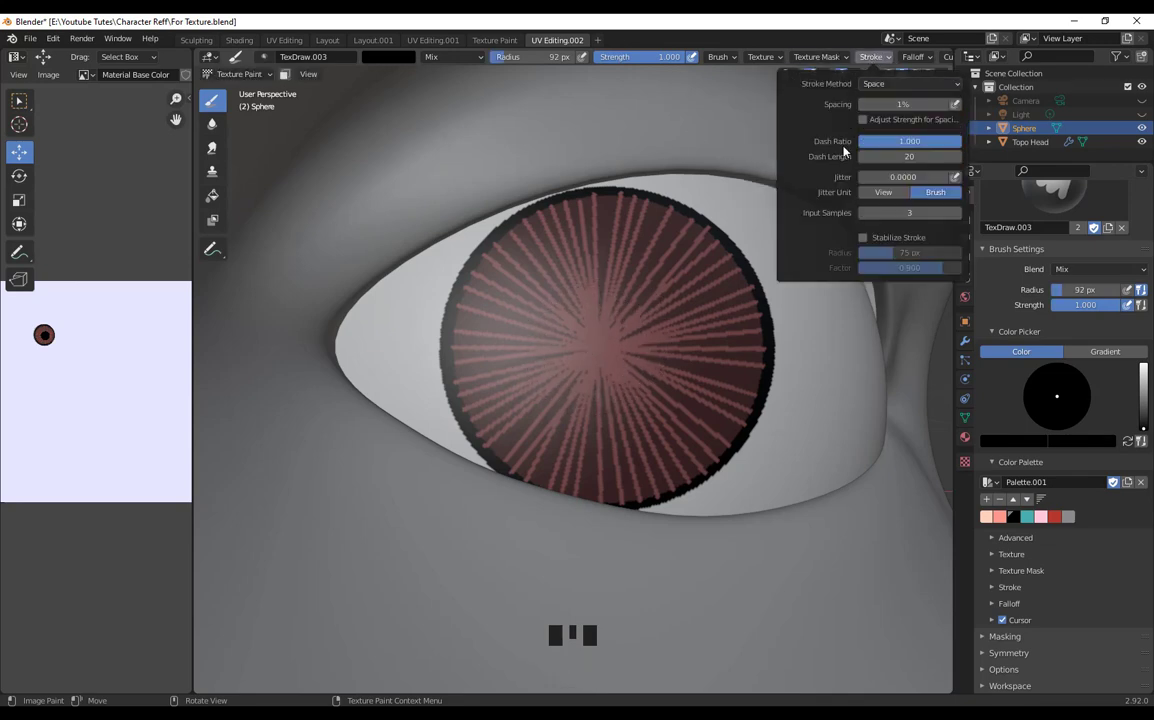
click(601, 348)
click(601, 348)
click(601, 348)
Step: Blend the upper iris fibres with the Soften brush at a 33 px radius
scroll(716, 477, down, 5)
scroll(690, 502, up, 7)
mouse_move(690, 502)
shift+middle_down()
mouse_move(718, 516)
mouse_move(784, 508)
shift+middle_up()
click(211, 123)
key(f)
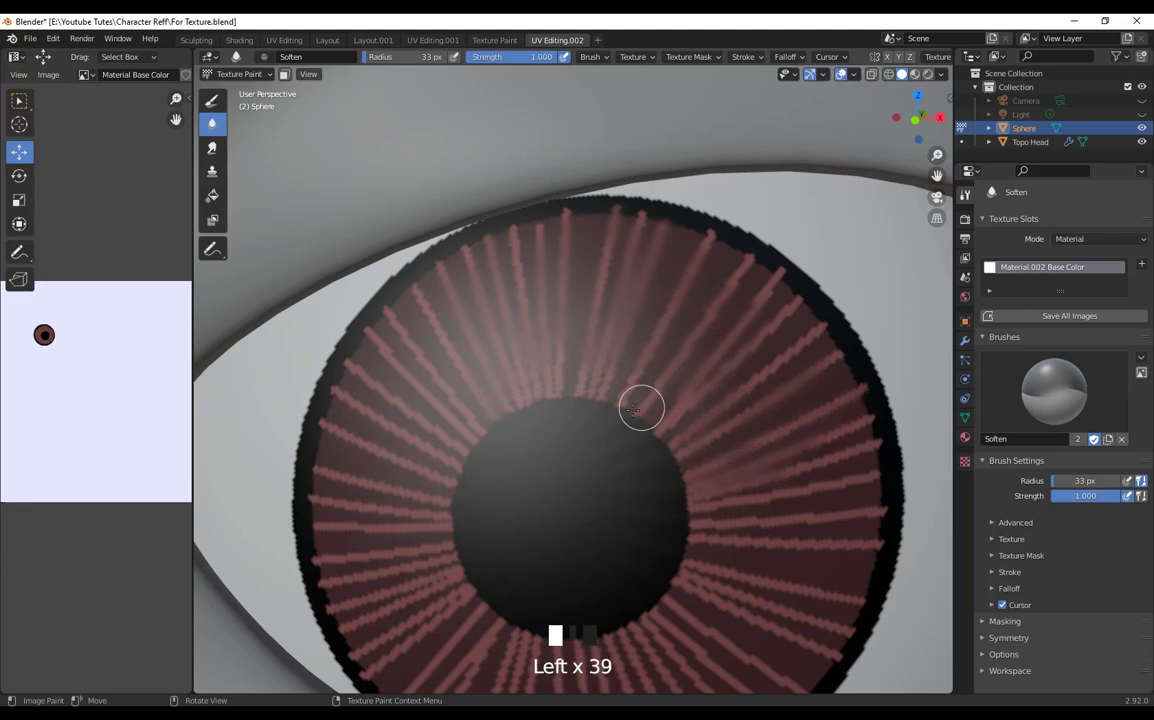
Step: Save the painted eyeball texture image
key(space)
click(90, 74)
click(48, 75)
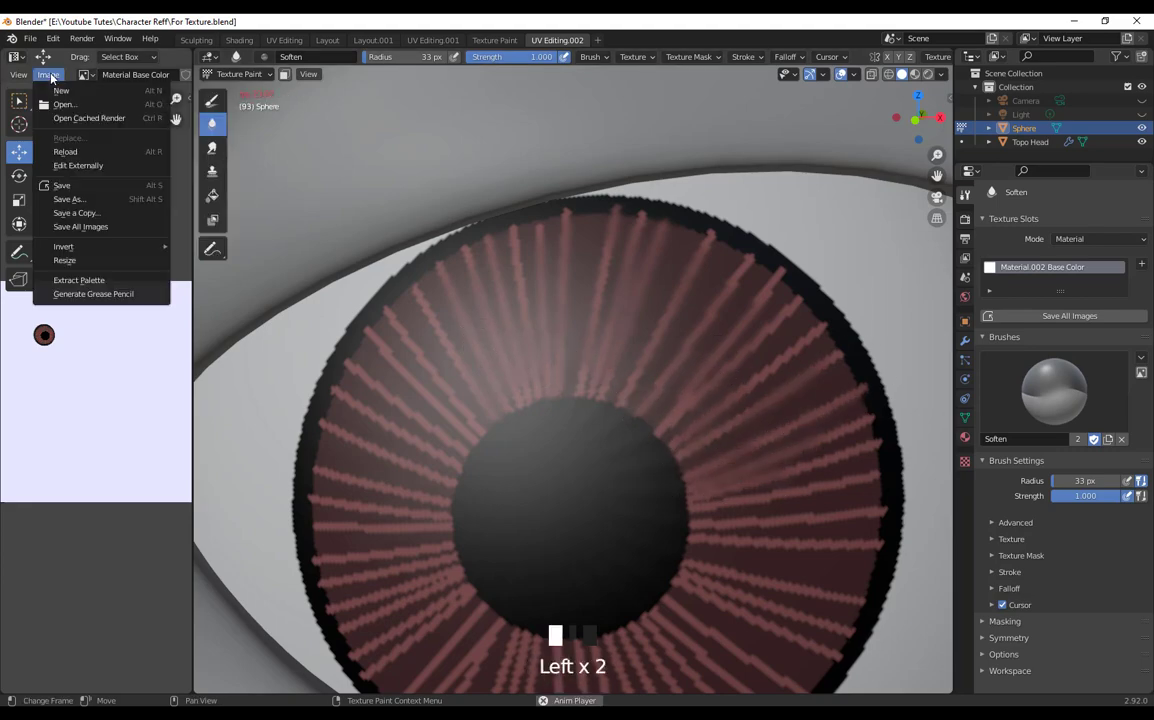
click(100, 186)
Step: Continue softening the iris fibres around the pupil with the 33 px Soften brush
alt+middle_click(667, 408)
scroll(734, 464, down, 7)
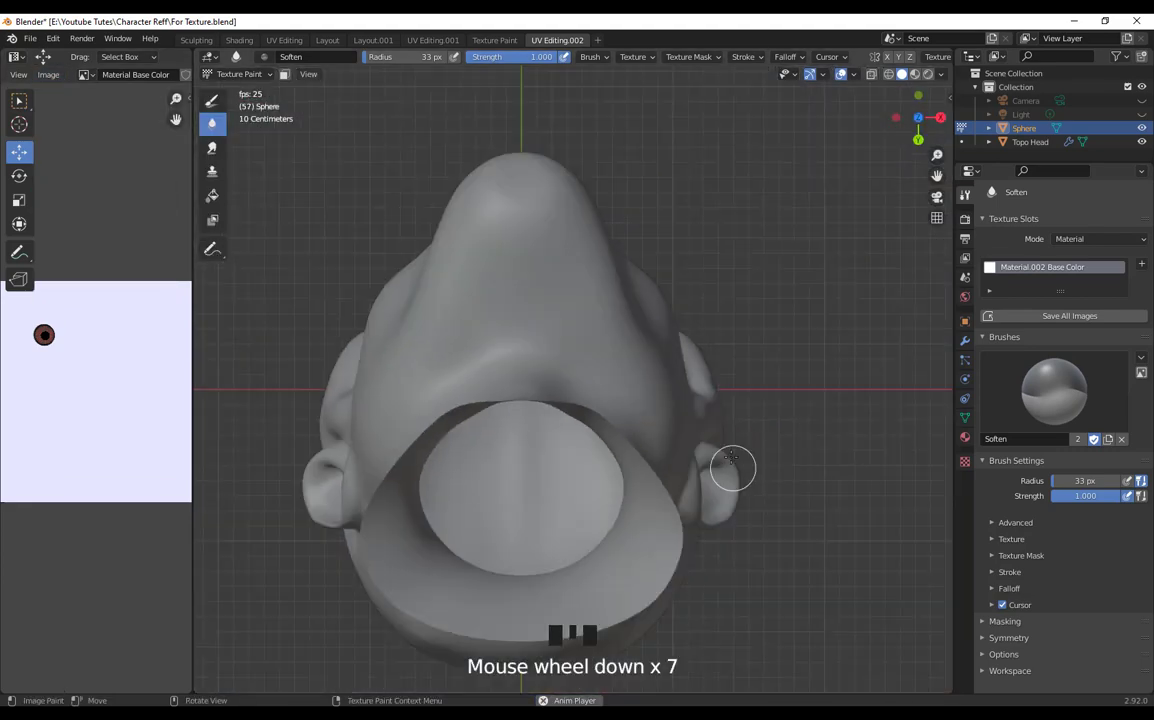
scroll(773, 507, up, 4)
scroll(748, 566, up, 1)
scroll(748, 566, up, 3)
click(751, 409)
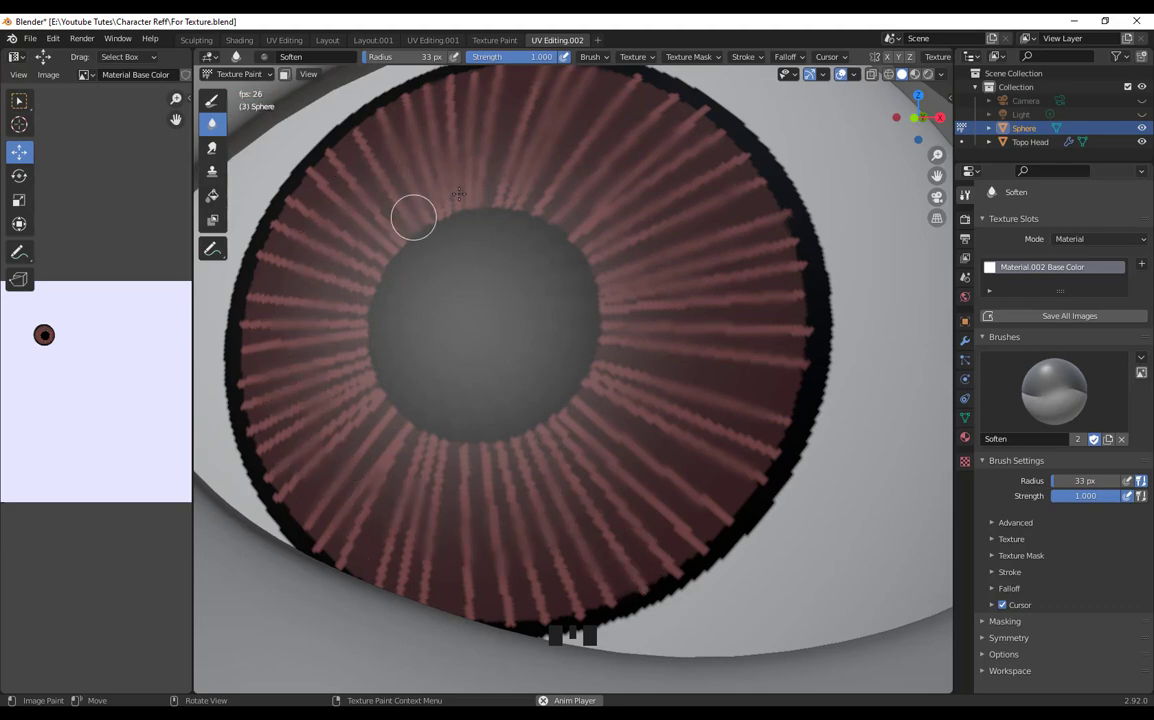
Step: Repaint the iris's black rim over the protruding fibre ends with the Draw brush at a 15 px radius
scroll(676, 465, down, 9)
middle_drag(676, 465, 460, 490)
scroll(680, 479, up, 9)
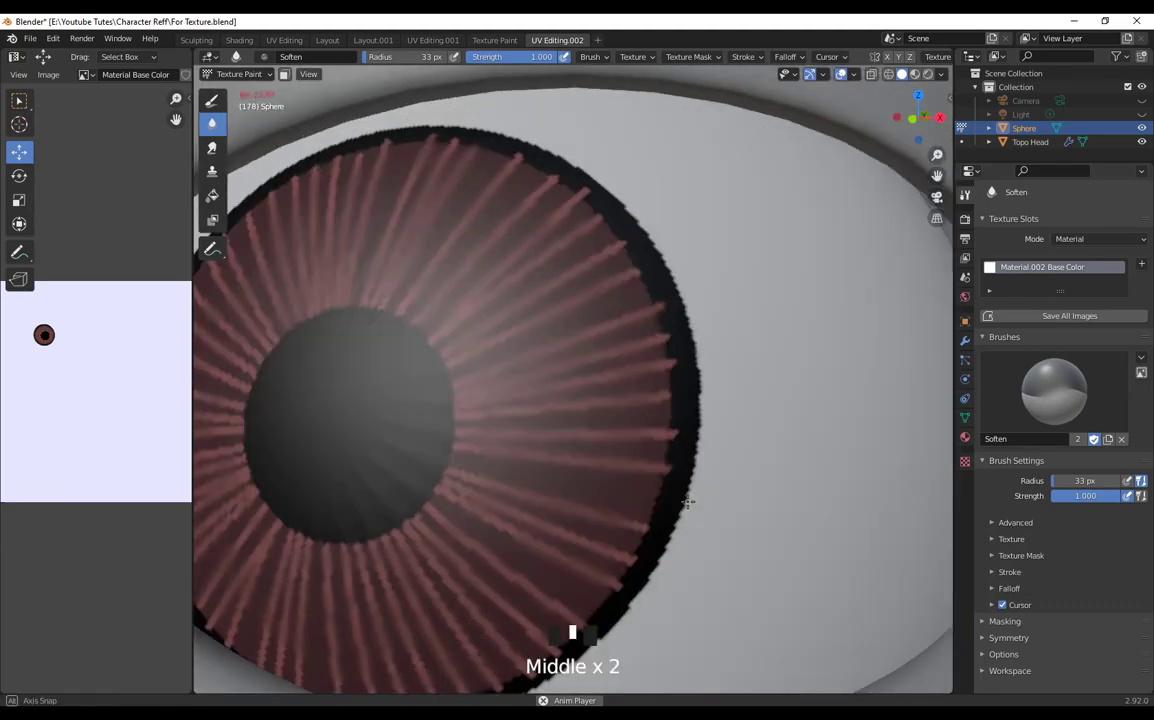
middle_drag(700, 510, 952, 588)
scroll(188, 107, down, 4)
click(211, 99)
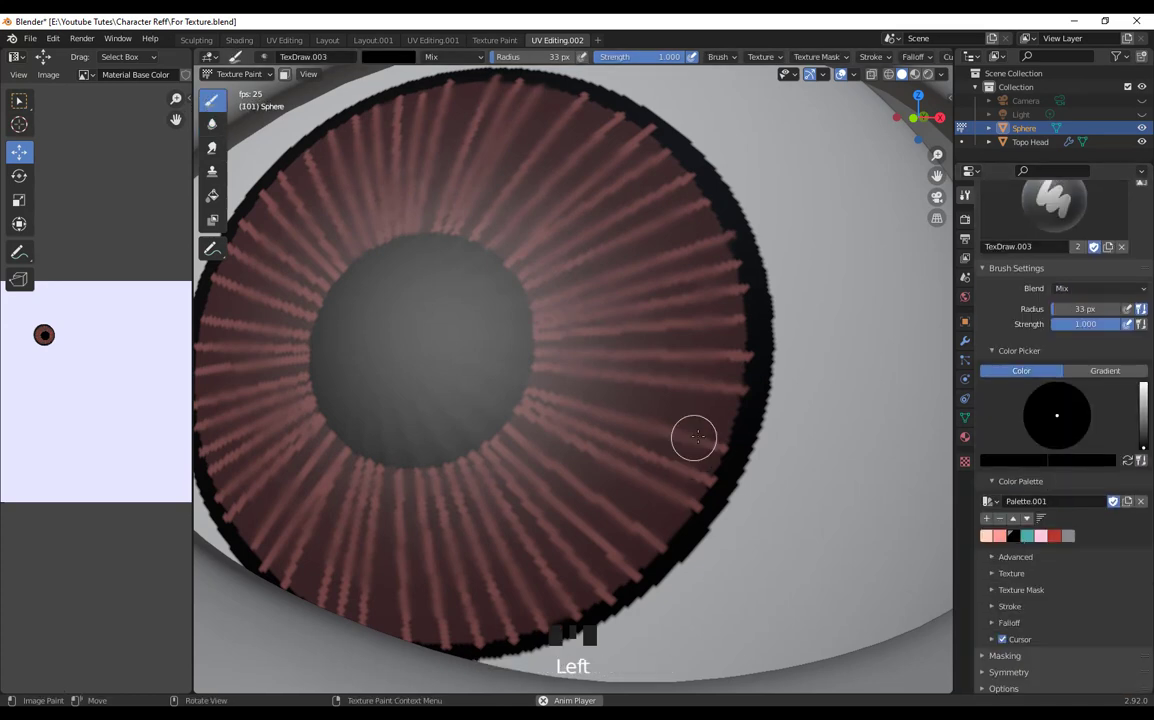
key(f)
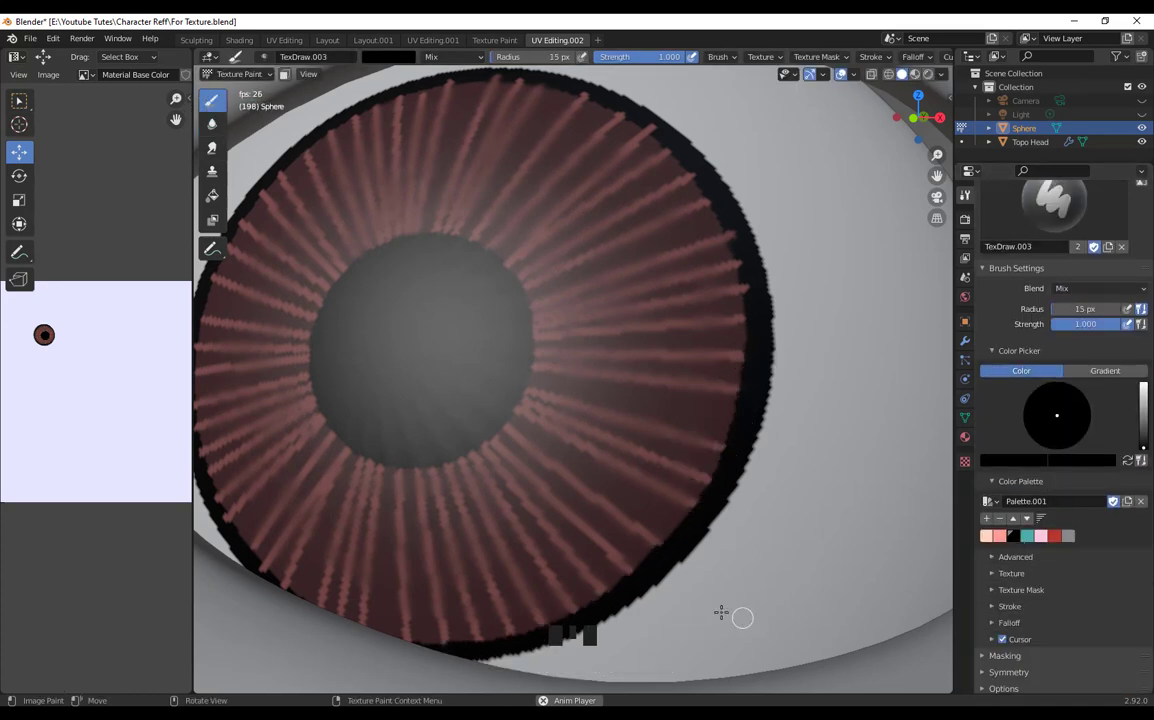
middle_drag(721, 613, 704, 478)
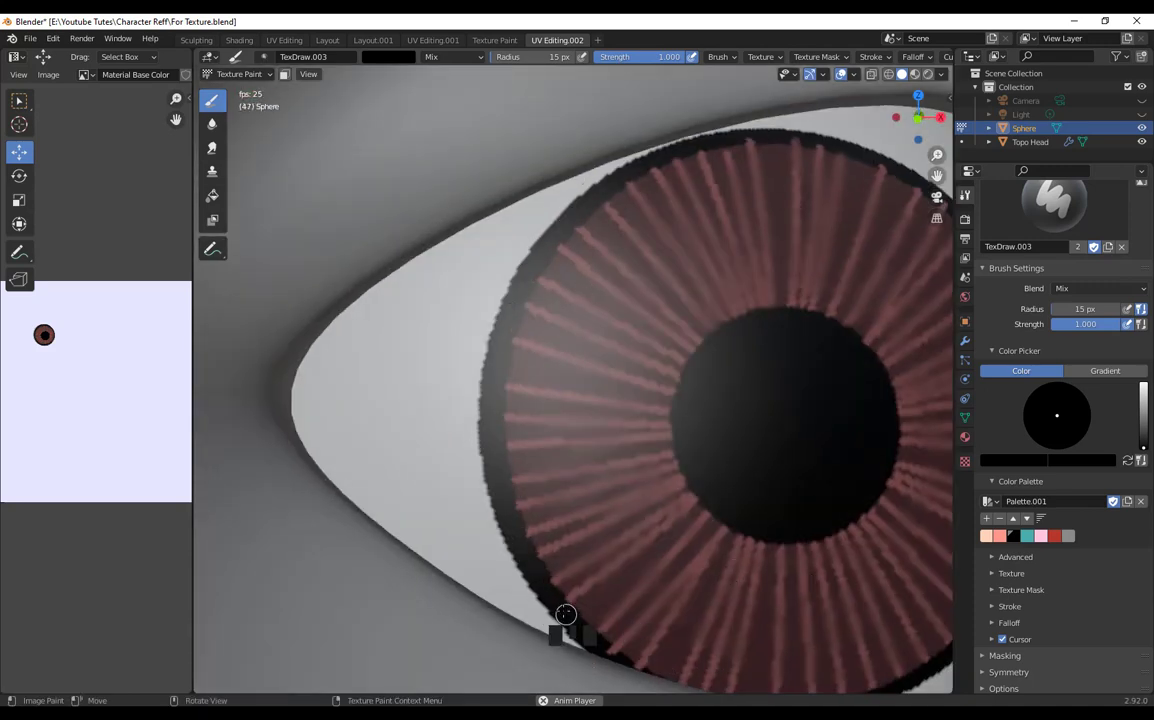
Step: Reduce the black brush's radius to 9 px and touch up the iris rim
key(f)
click(734, 144)
middle_drag(582, 215, 463, 265)
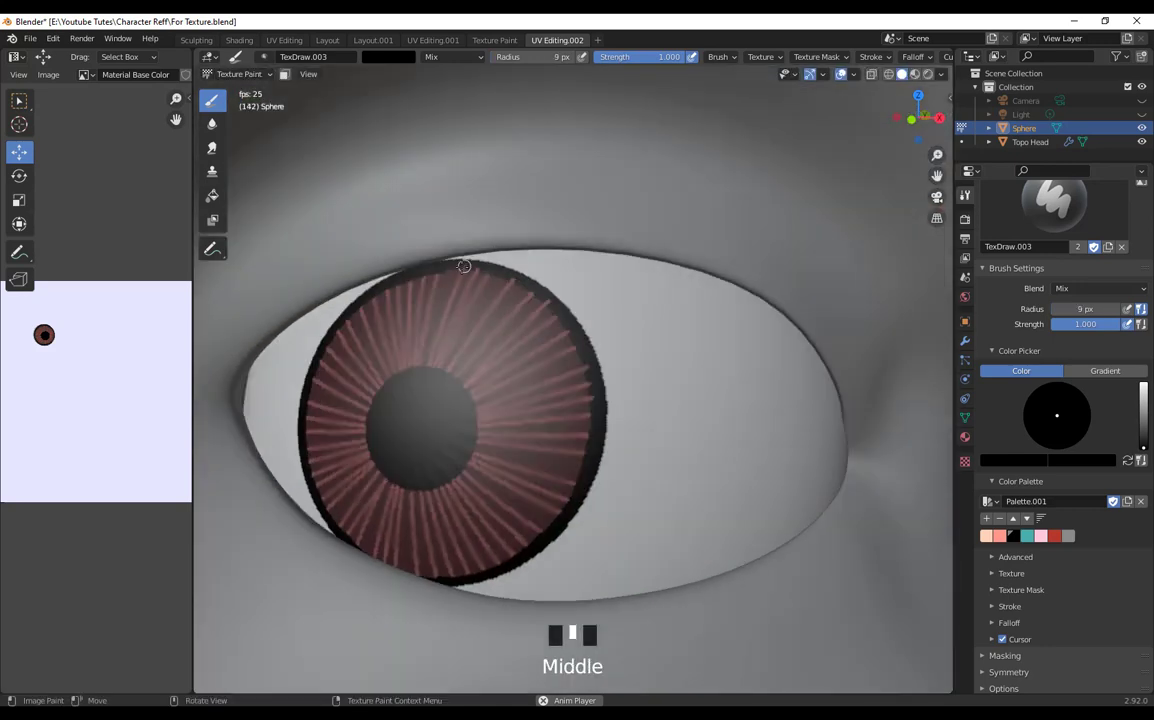
scroll(636, 337, down, 3)
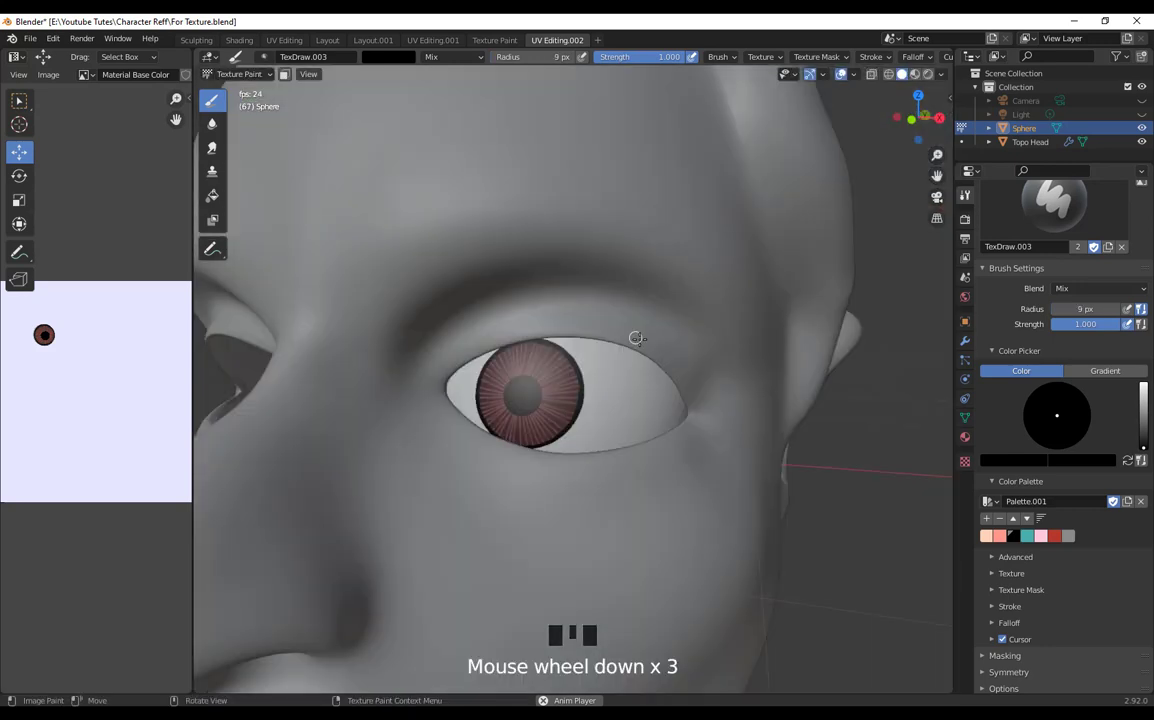
Step: Soften the upper and side edges of the iris's black rim with the Soften brush at a 26 px radius
middle_drag(636, 337, 607, 243)
click(211, 122)
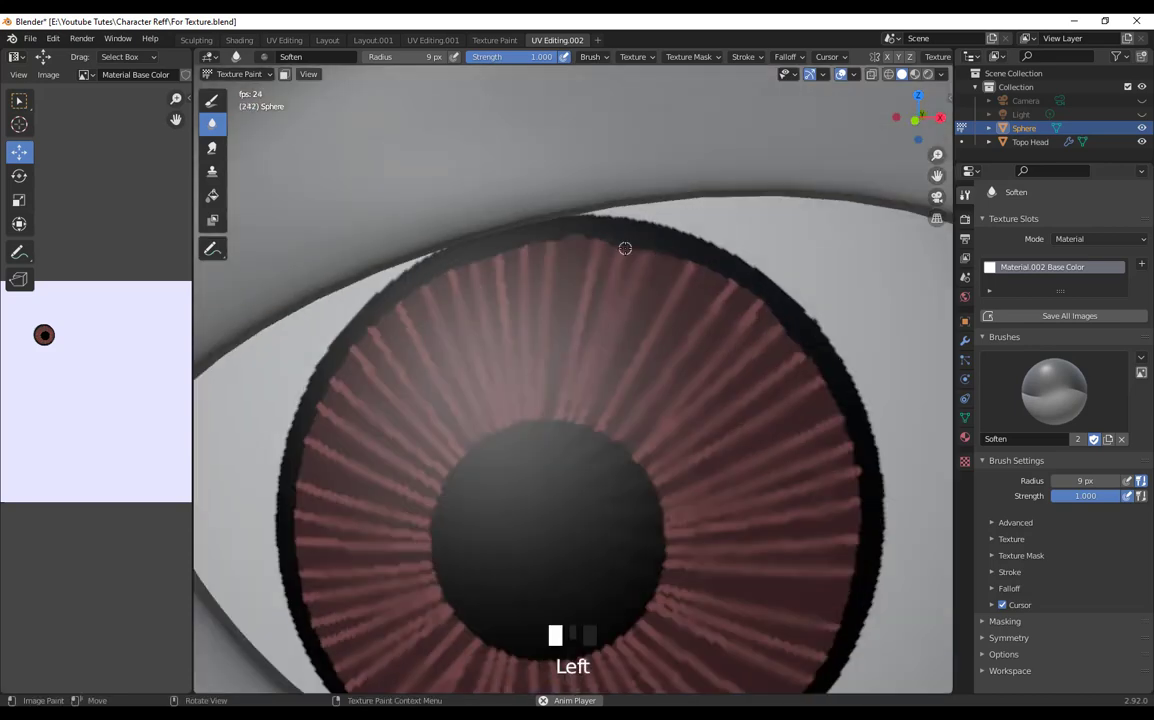
key(f)
click(673, 262)
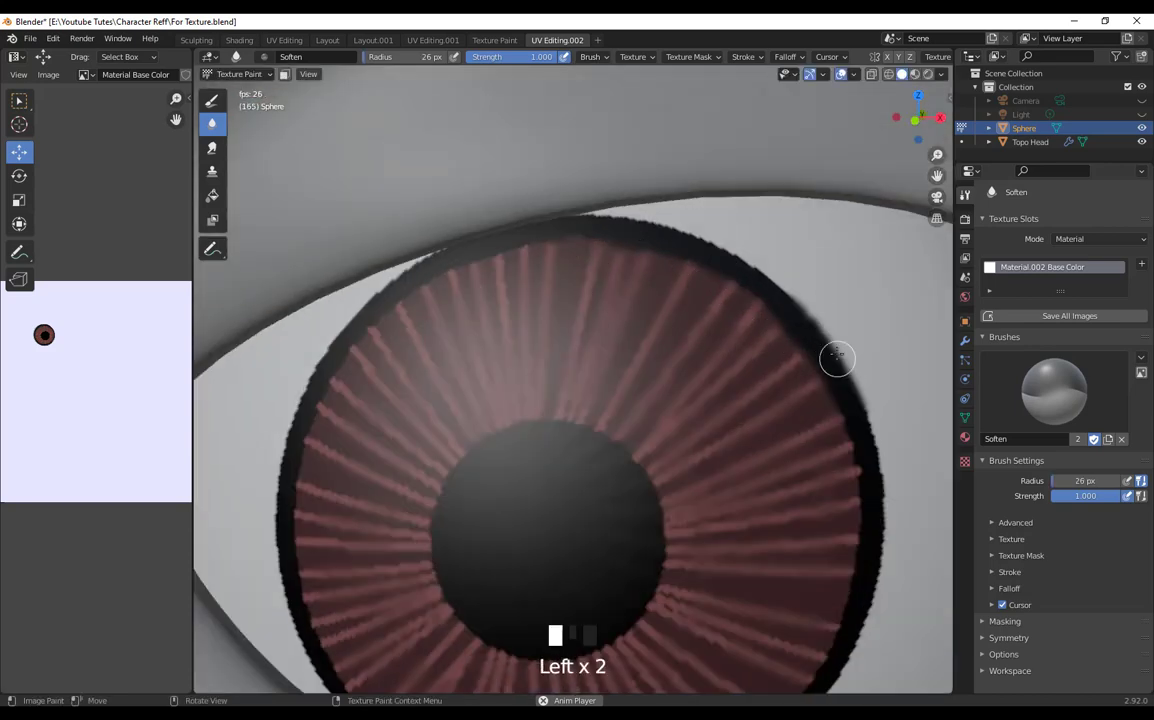
drag(837, 358, 885, 606)
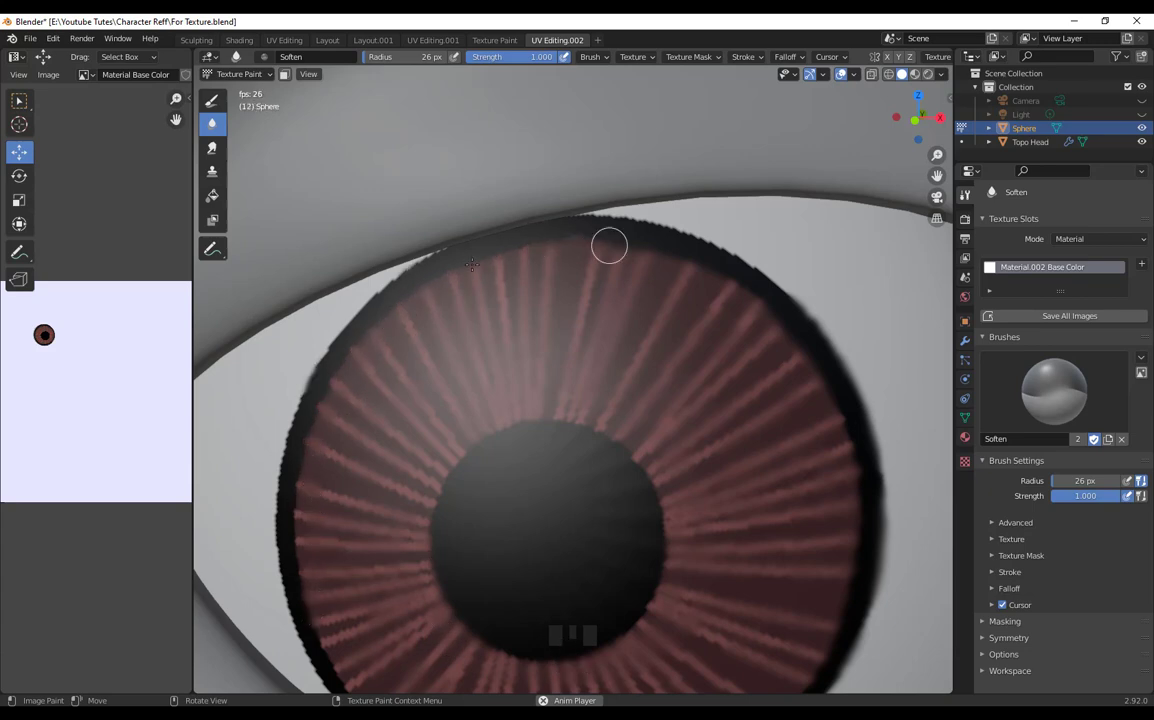
drag(308, 542, 286, 626)
Step: Soften the lower edge of the black rim and the lower iris fibres with the 26 px Soften brush
middle_drag(535, 612, 543, 551)
scroll(543, 551, up, 2)
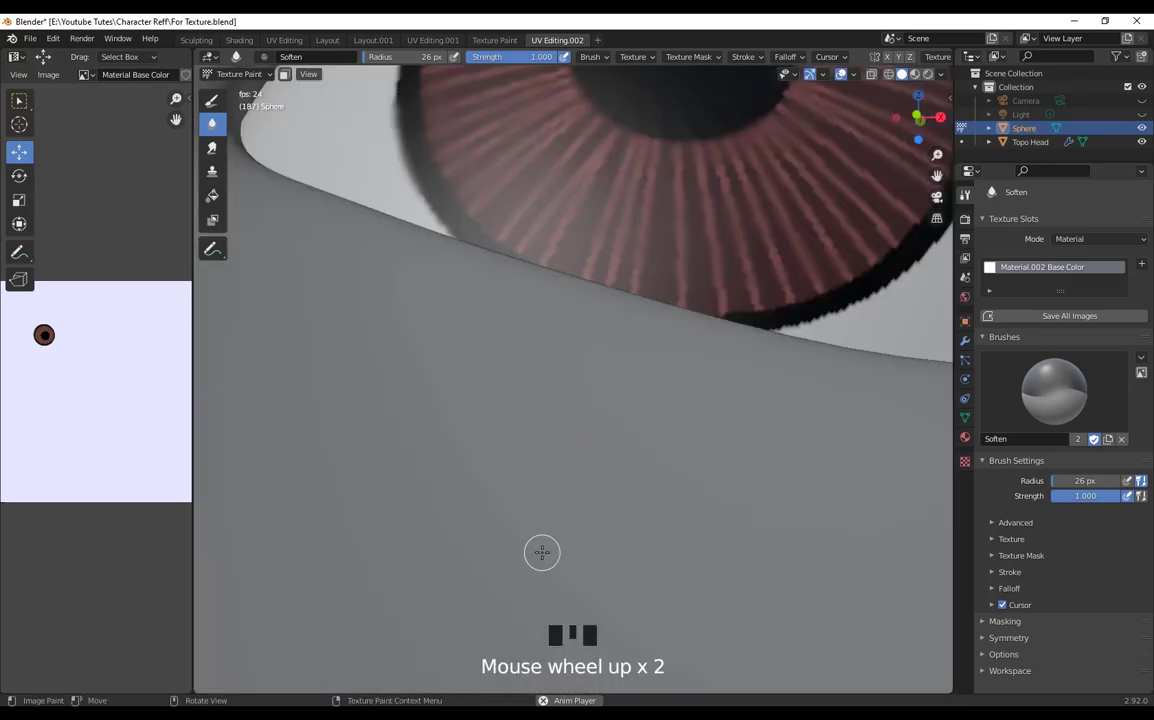
shift+middle_drag(600, 300, 525, 500)
drag(531, 493, 496, 483)
drag(584, 519, 665, 455)
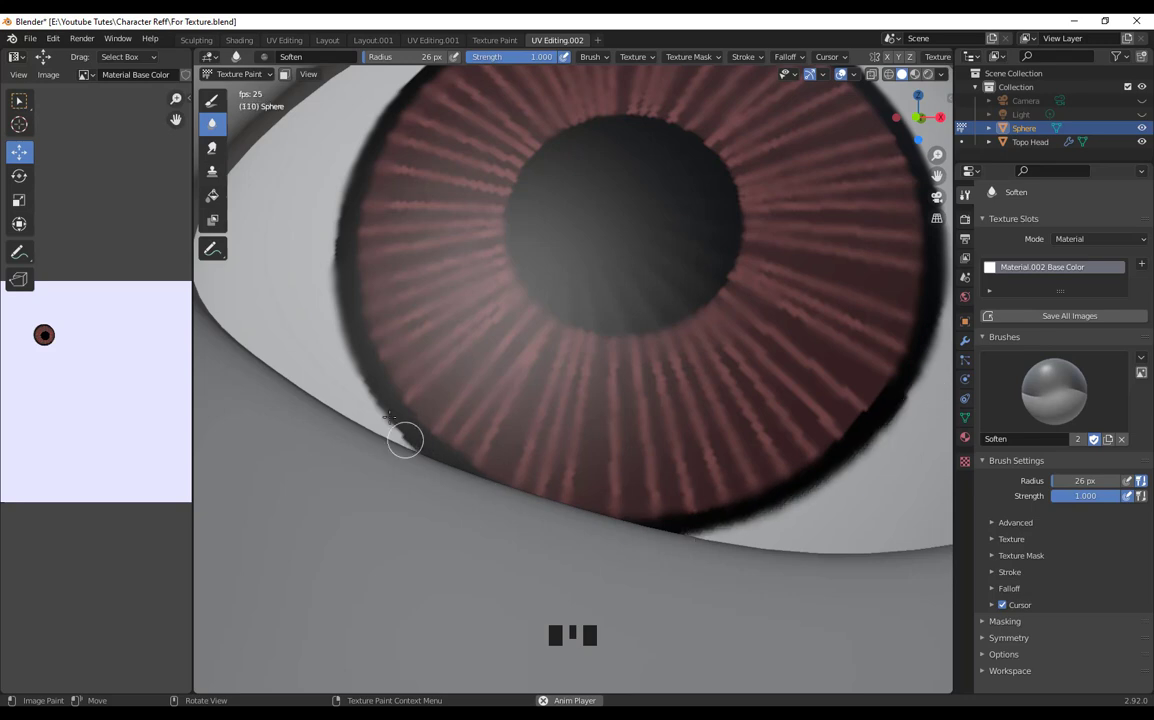
middle_drag(404, 438, 607, 419)
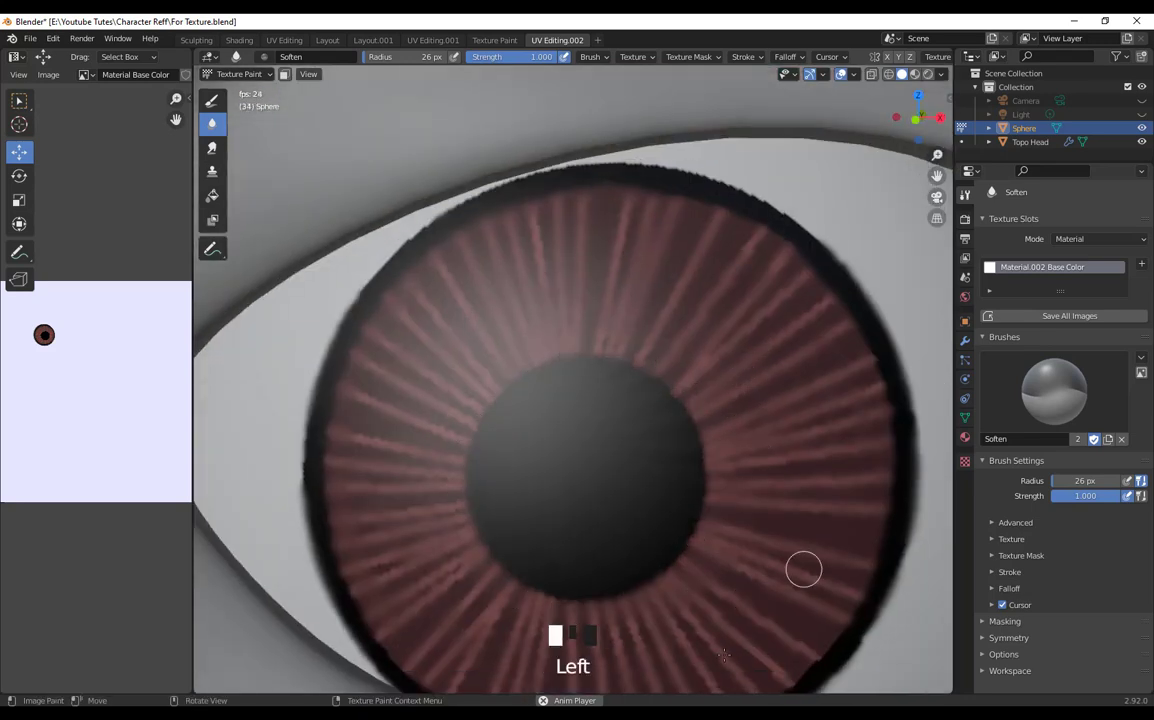
middle_drag(803, 569, 658, 456)
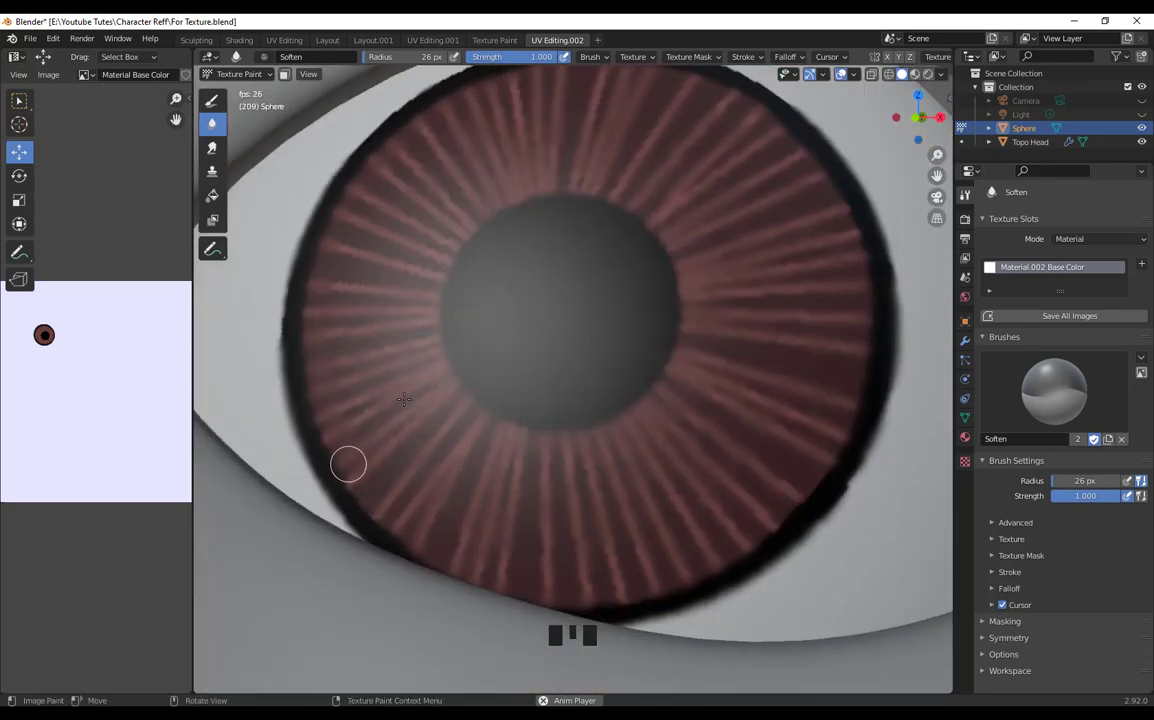
Step: Return to Object Mode and set the eyeball's origin to the 3D cursor
scroll(757, 404, down, 3)
middle_drag(757, 404, 824, 620)
scroll(747, 605, up, 2)
scroll(167, 309, down, 1)
middle_drag(262, 474, 281, 479)
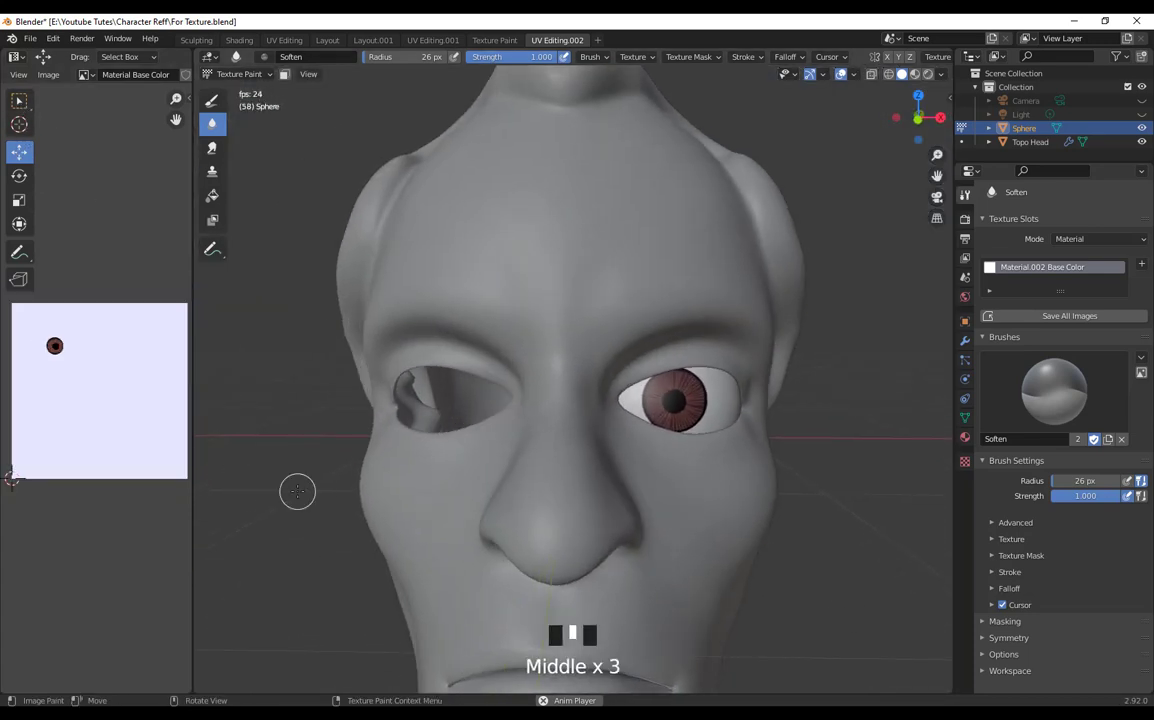
click(238, 74)
click(243, 88)
scroll(796, 466, up, 2)
middle_drag(796, 466, 849, 420)
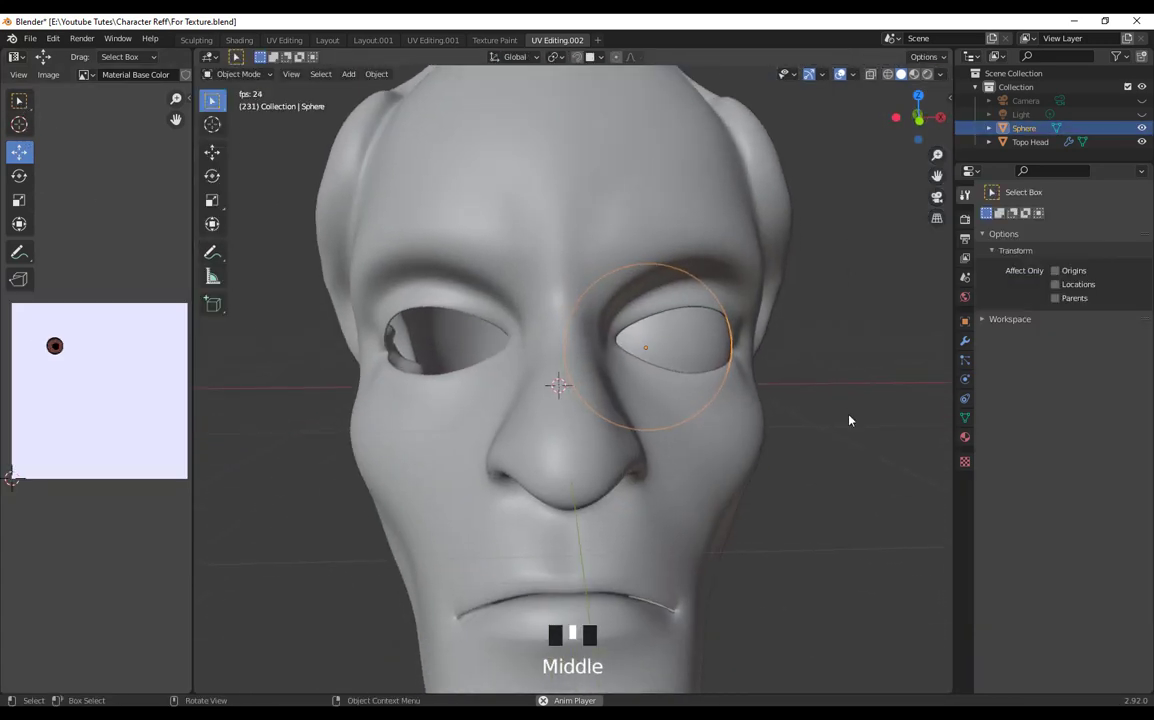
scroll(849, 420, down, 3)
click(376, 74)
mouse_move(420, 103)
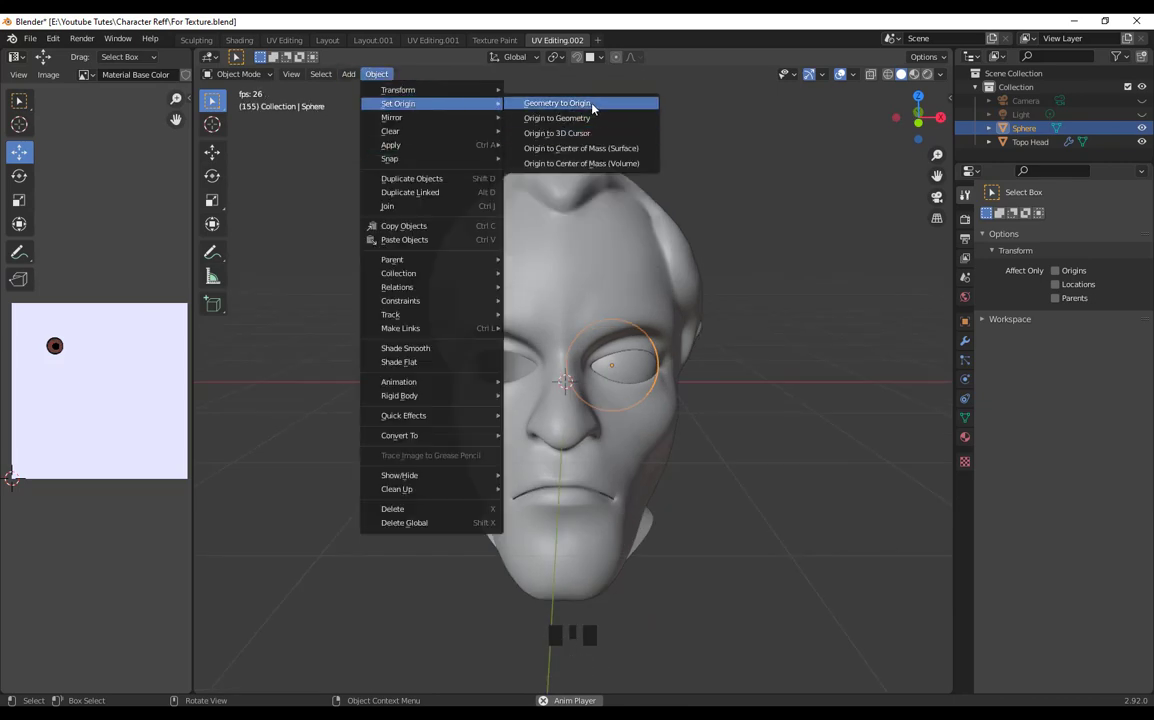
click(557, 103)
Step: Add a Mirror modifier on the X axis to the eyeball
middle_drag(598, 134, 755, 497)
click(965, 340)
click(1060, 217)
click(873, 384)
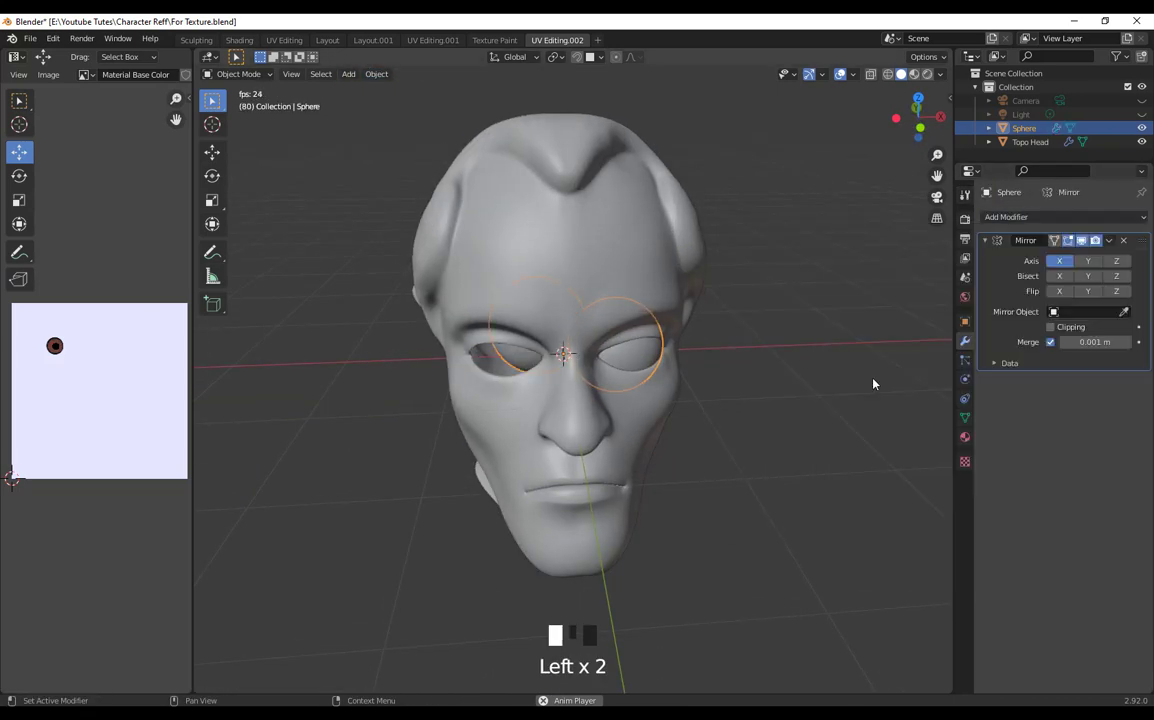
Step: Set Topo Head as the mirror object of the eyeball's Mirror modifier
scroll(726, 407, up, 1)
mouse_move(690, 440)
middle_down()
mouse_move(726, 407)
mouse_move(684, 418)
middle_up()
shift+middle_drag(684, 418, 718, 548)
click(1124, 312)
click(592, 474)
shift+middle_drag(718, 548, 744, 485)
shift+middle_drag(744, 485, 744, 522)
scroll(744, 522, up, 1)
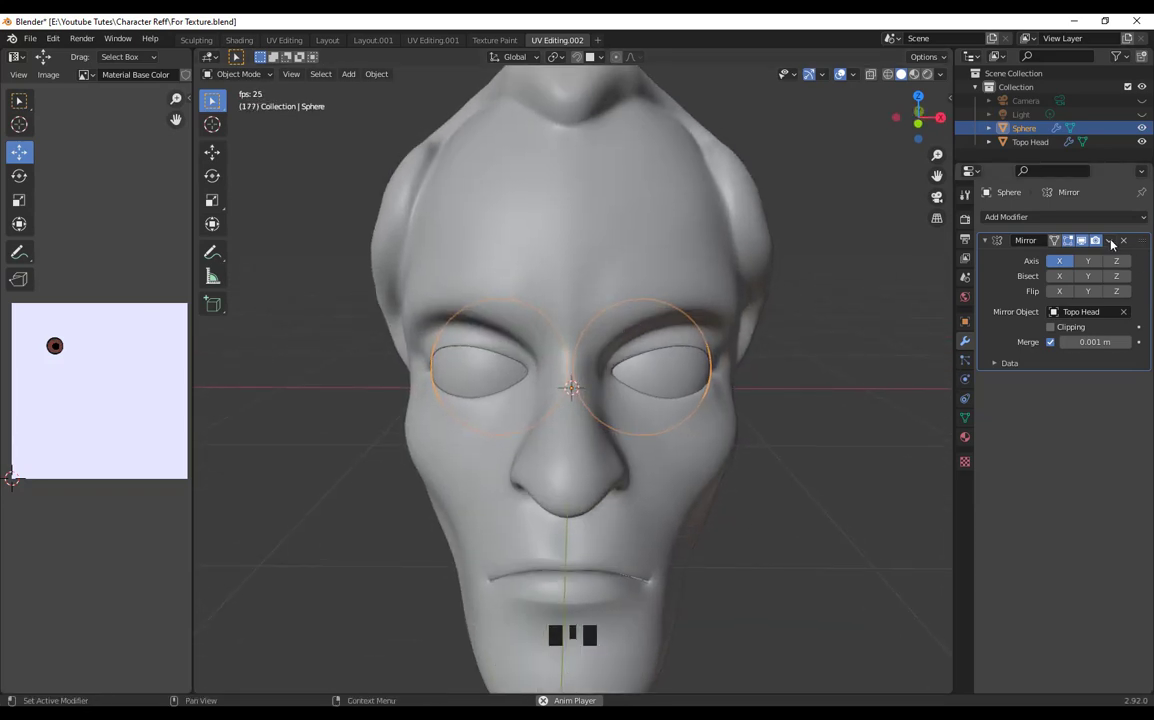
Step: Apply the eyeball's Mirror modifier and switch the viewport to rendered shading
click(1110, 242)
click(1095, 258)
middle_drag(850, 433, 838, 425)
middle_drag(838, 425, 846, 430)
click(927, 75)
scroll(828, 336, down, 1)
mouse_move(828, 336)
middle_down()
mouse_move(812, 356)
mouse_move(850, 376)
middle_up()
scroll(870, 395, up, 2)
Step: Separate the two mirrored eyeballs into individual objects in Edit Mode and return to Object Mode
click(883, 407)
scroll(780, 391, down, 2)
scroll(780, 391, up, 1)
click(225, 77)
click(237, 108)
middle_drag(682, 376, 695, 377)
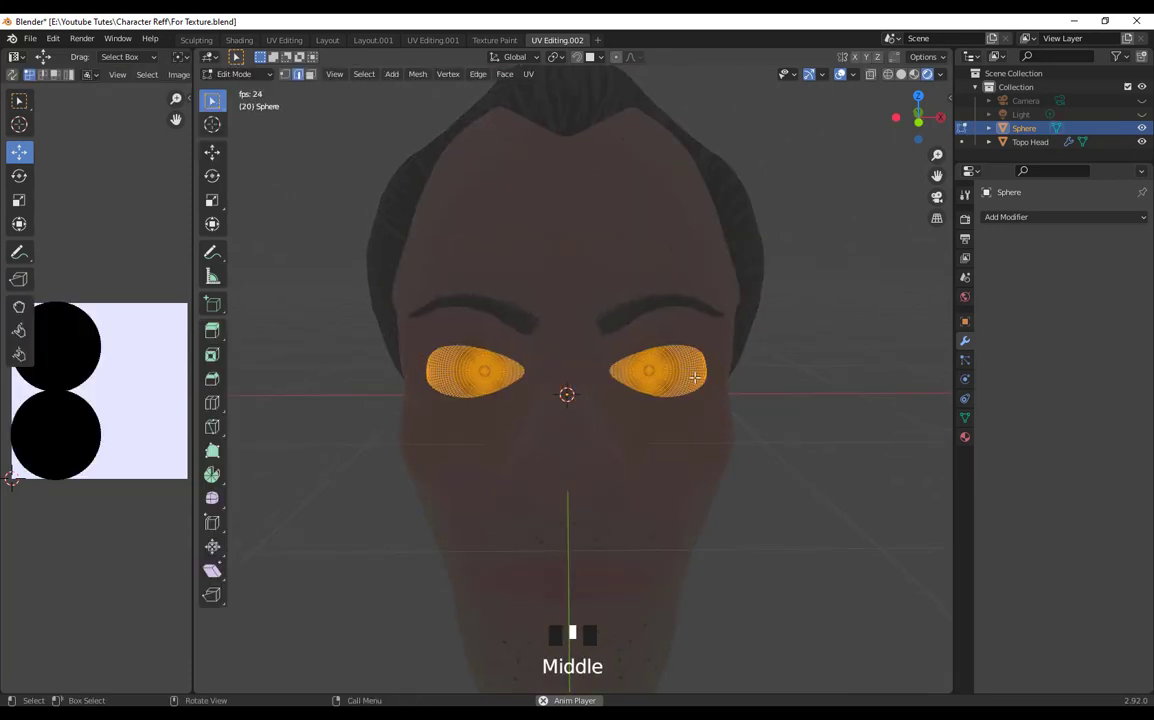
right_click(695, 377)
mouse_move(720, 662)
click(860, 667)
key(Tab)
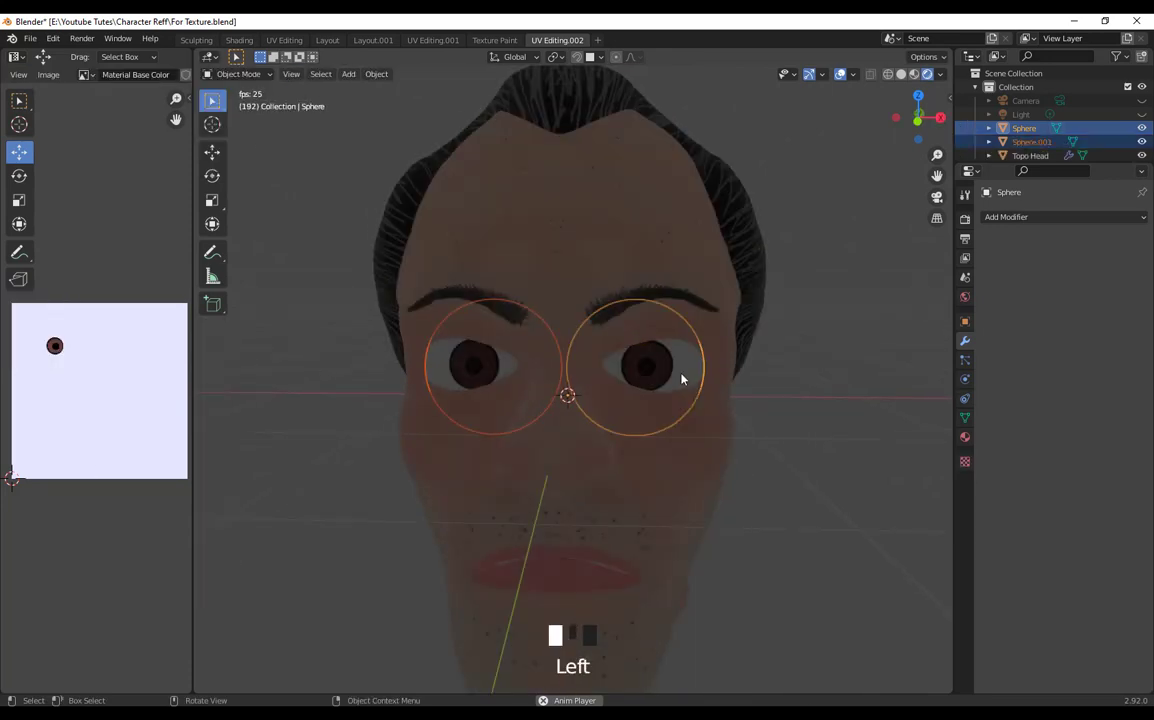
Step: Make the hidden light visible and place a duplicate of it in front of the head
click(682, 378)
middle_drag(682, 378, 695, 508)
click(1020, 115)
middle_drag(802, 522, 780, 528)
key(shift+d)
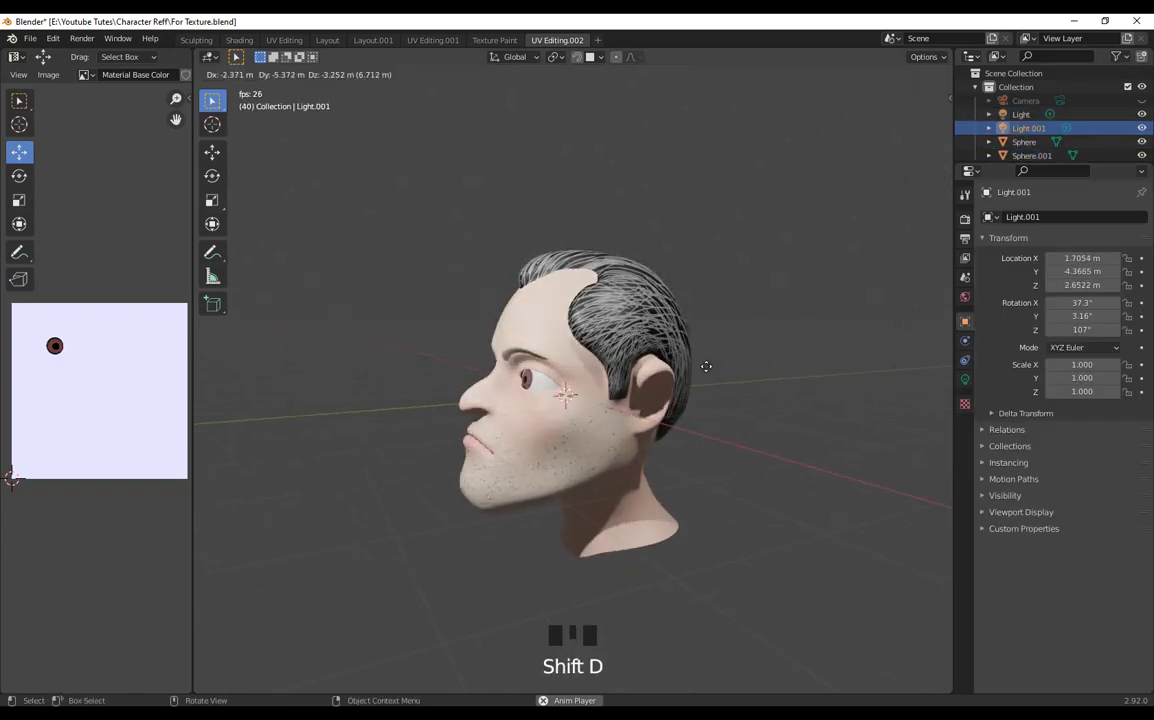
click(855, 479)
Step: Move the duplicated light to the opposite side of the face and try a rotation
middle_drag(855, 479, 729, 343)
scroll(750, 300, up, 3)
middle_drag(768, 255, 775, 312)
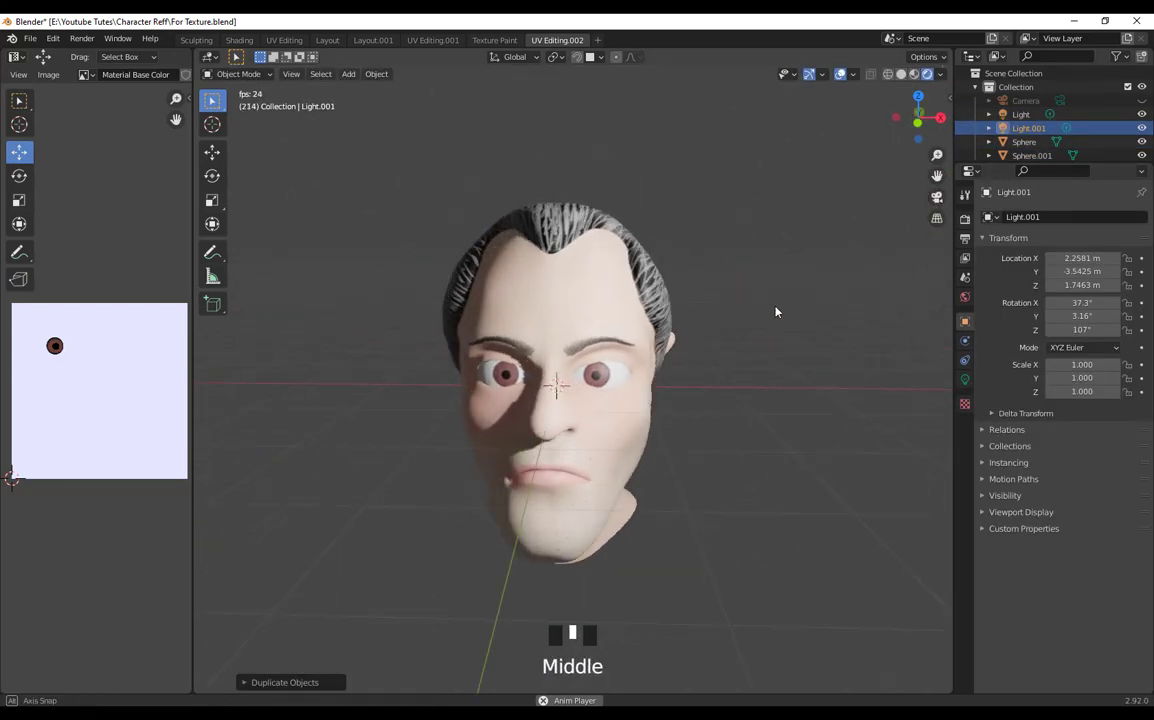
scroll(760, 330, down, 2)
key(g)
click(450, 390)
mouse_move(815, 380)
middle_down()
mouse_move(778, 384)
mouse_move(812, 375)
middle_up()
scroll(800, 373, up, 7)
shift+middle_drag(793, 372, 700, 280)
click(458, 315)
key(r)
click(716, 345)
Step: Select the head and switch it to Texture Paint mode
scroll(720, 380, down, 3)
scroll(724, 397, up, 3)
click(740, 397)
scroll(773, 406, up, 5)
click(734, 283)
scroll(734, 283, down, 2)
click(238, 74)
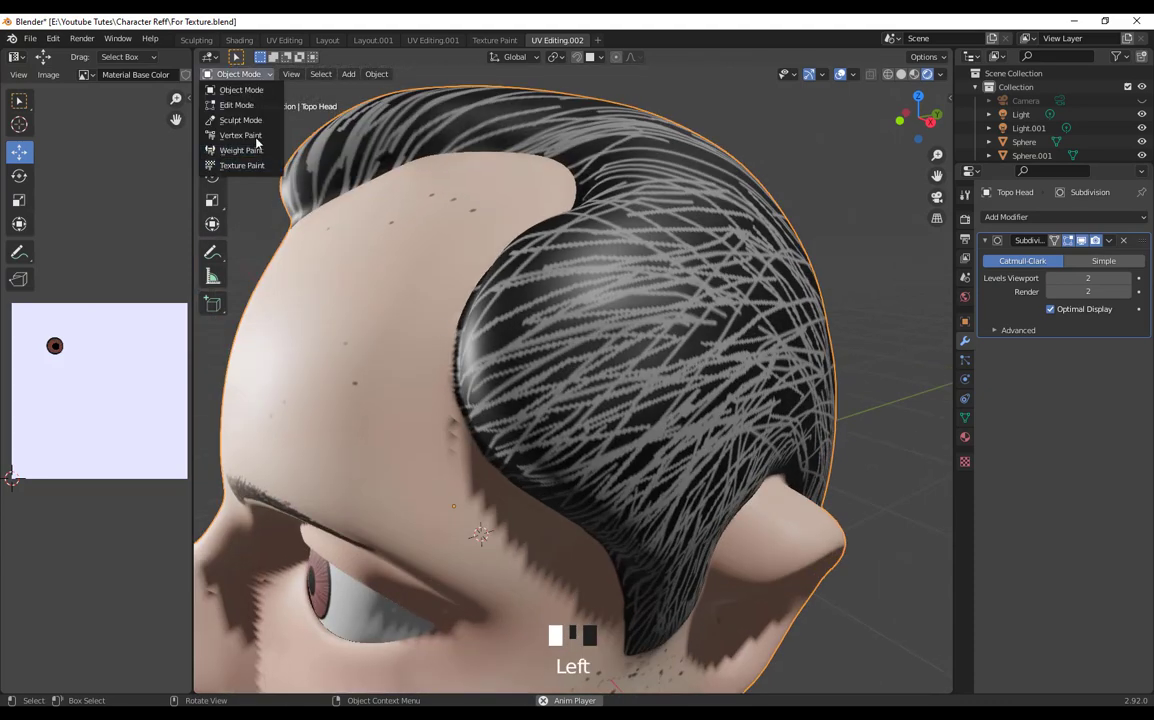
click(243, 165)
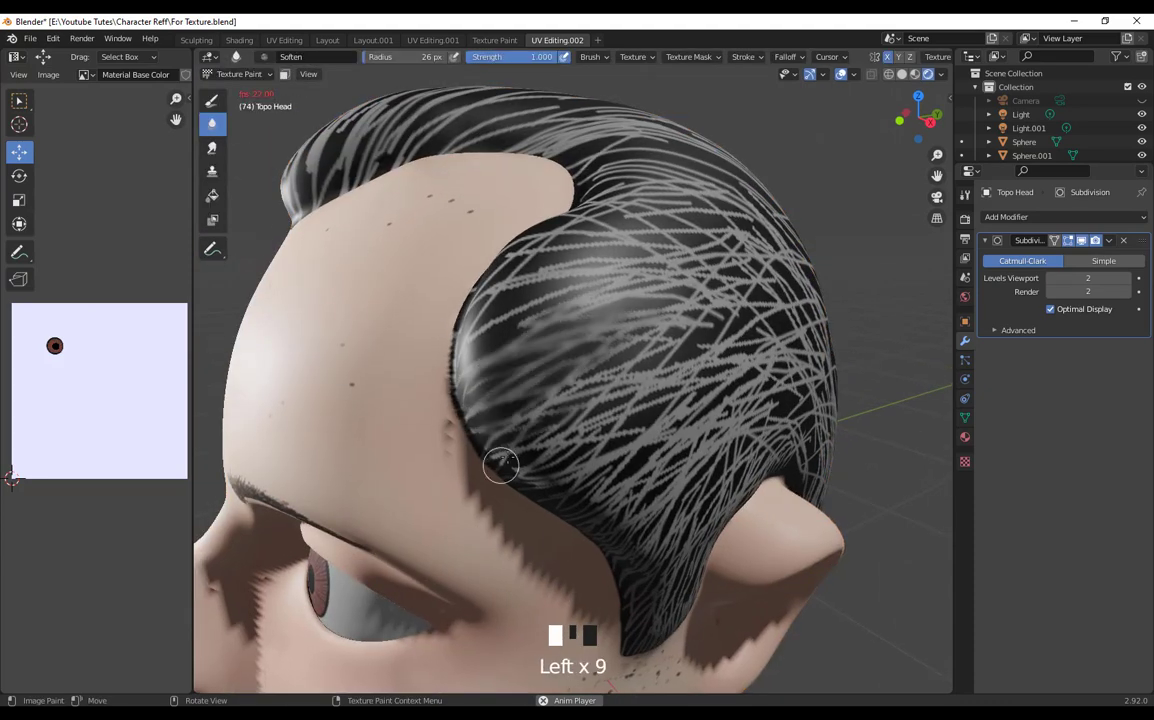
Step: Soften the grey hair strands near the temple hairline with the 26 px Soften brush
drag(474, 301, 635, 219)
drag(635, 225, 490, 345)
drag(490, 370, 645, 338)
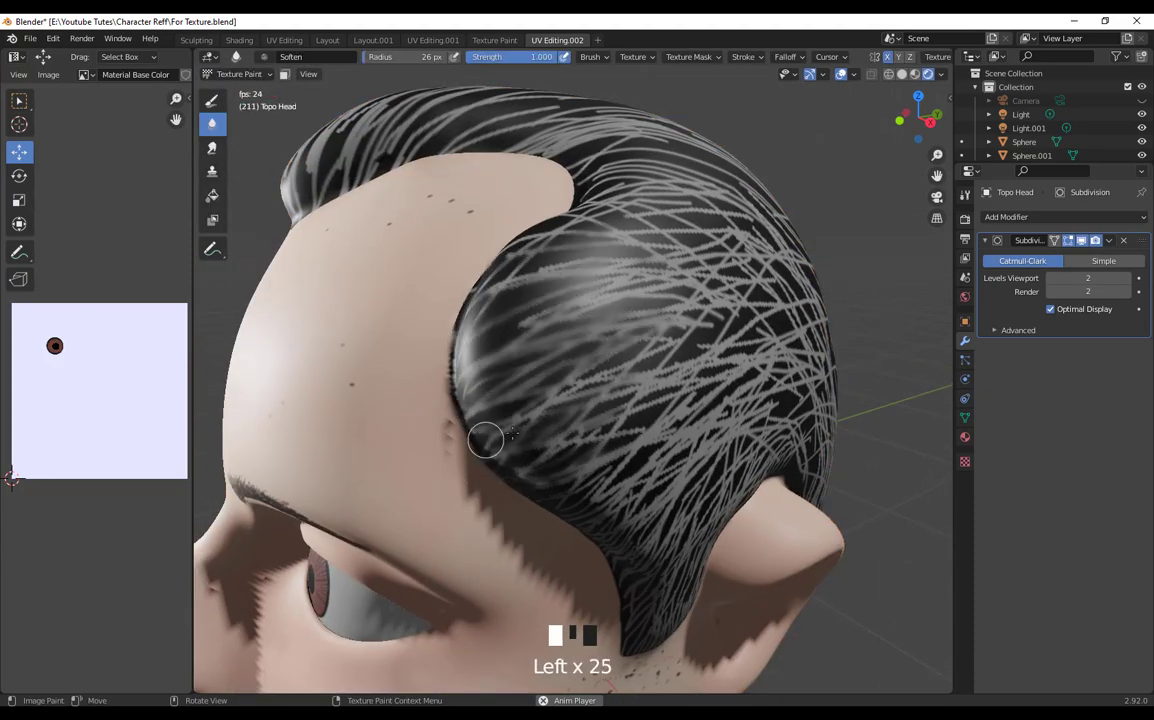
drag(486, 440, 640, 392)
Step: Enlarge the Soften brush to 99 px and blur the side hair down to the sideburn and around the ear
key(f)
click(675, 459)
mouse_move(743, 360)
mouse_down()
mouse_move(664, 363)
mouse_move(484, 281)
mouse_move(633, 546)
mouse_move(643, 629)
mouse_move(748, 469)
mouse_move(641, 511)
mouse_up()
middle_drag(675, 395, 622, 377)
mouse_move(620, 377)
mouse_down()
mouse_move(605, 360)
mouse_move(700, 420)
mouse_move(685, 260)
mouse_move(683, 422)
mouse_up()
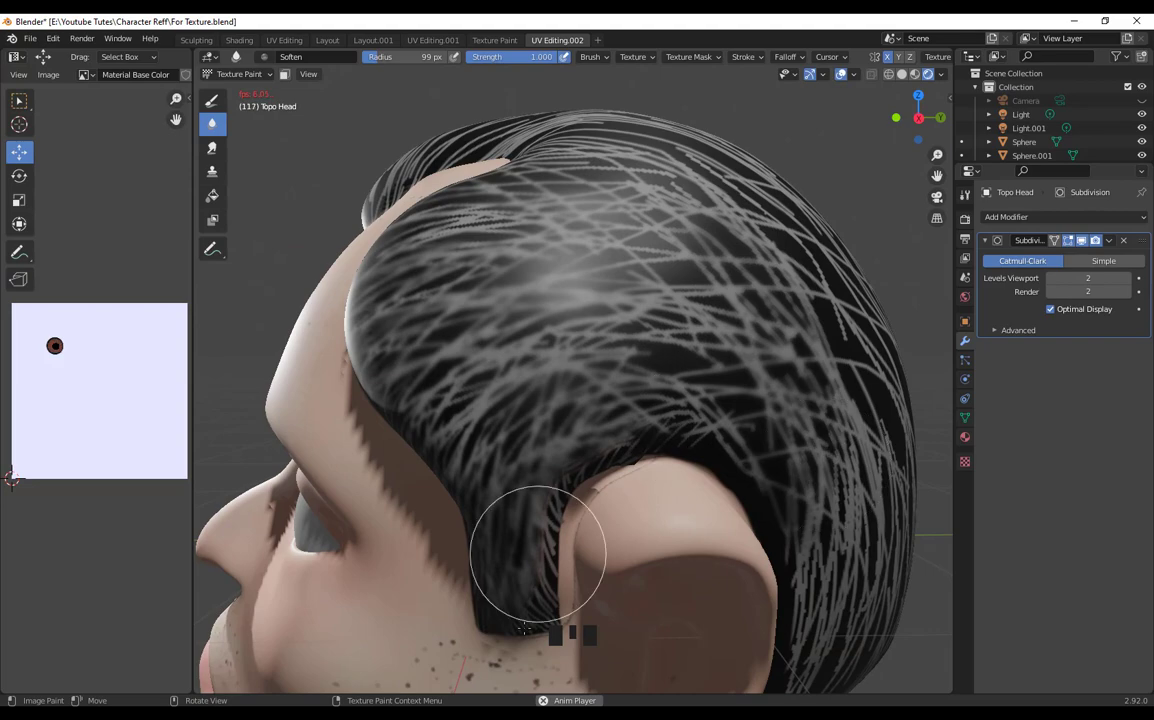
middle_drag(670, 420, 585, 284)
mouse_move(585, 284)
mouse_down()
mouse_move(680, 502)
mouse_move(618, 626)
mouse_up()
mouse_move(716, 562)
middle_down()
mouse_move(695, 580)
mouse_move(655, 585)
middle_up()
mouse_move(616, 258)
mouse_down()
mouse_move(641, 397)
mouse_move(732, 445)
mouse_up()
Step: Soften the hair strands across the back of the head with the 99 px brush
middle_drag(680, 275, 613, 270)
mouse_move(613, 270)
mouse_down()
mouse_move(594, 234)
mouse_move(536, 528)
mouse_up()
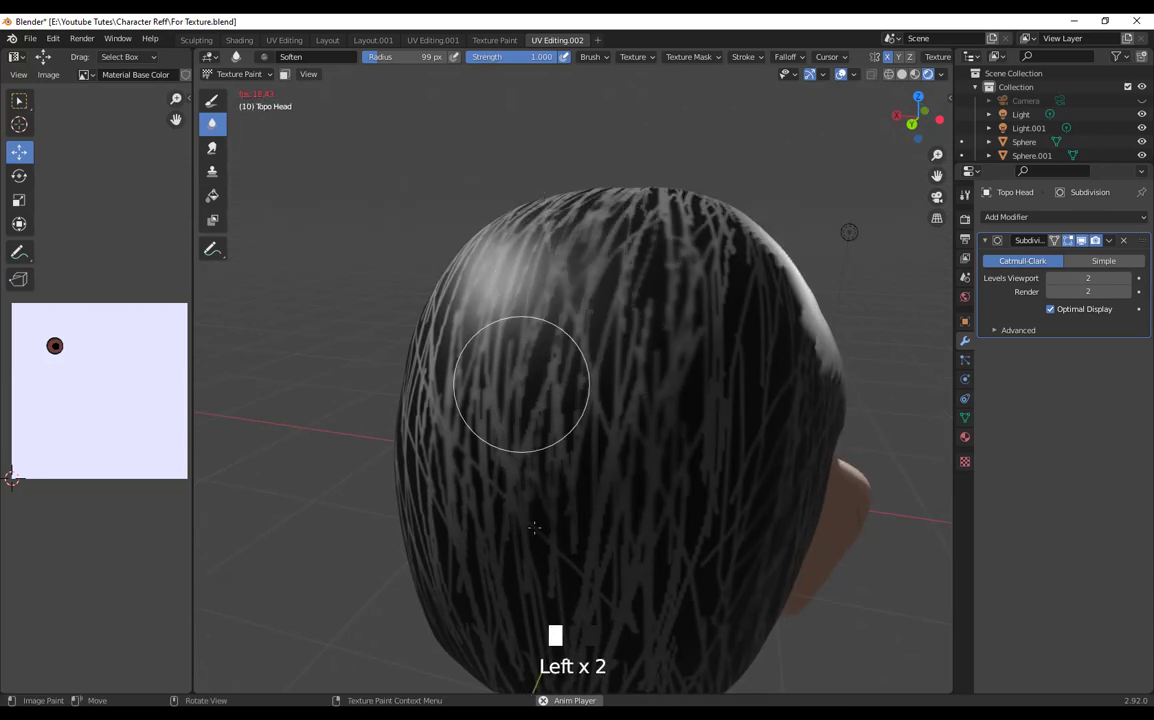
middle_drag(472, 440, 492, 394)
mouse_move(492, 394)
mouse_down()
mouse_move(696, 587)
mouse_move(816, 464)
mouse_up()
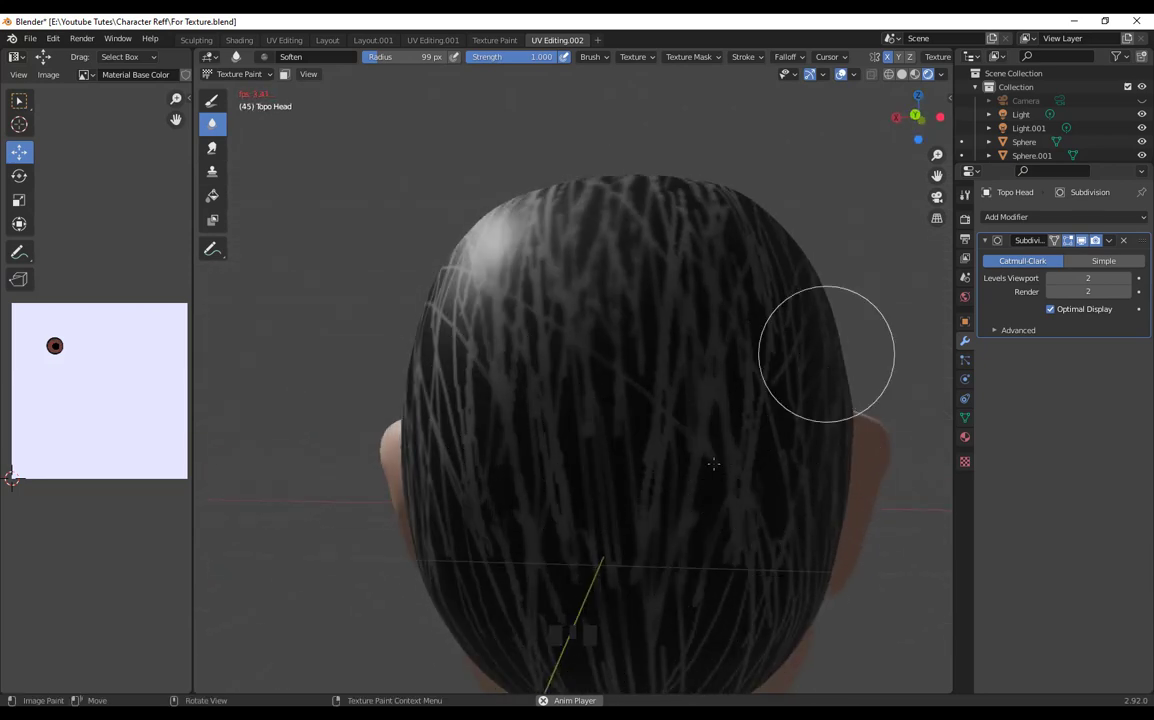
middle_drag(713, 466, 609, 461)
mouse_move(642, 273)
mouse_down()
mouse_move(467, 355)
mouse_move(604, 288)
mouse_move(617, 245)
mouse_up()
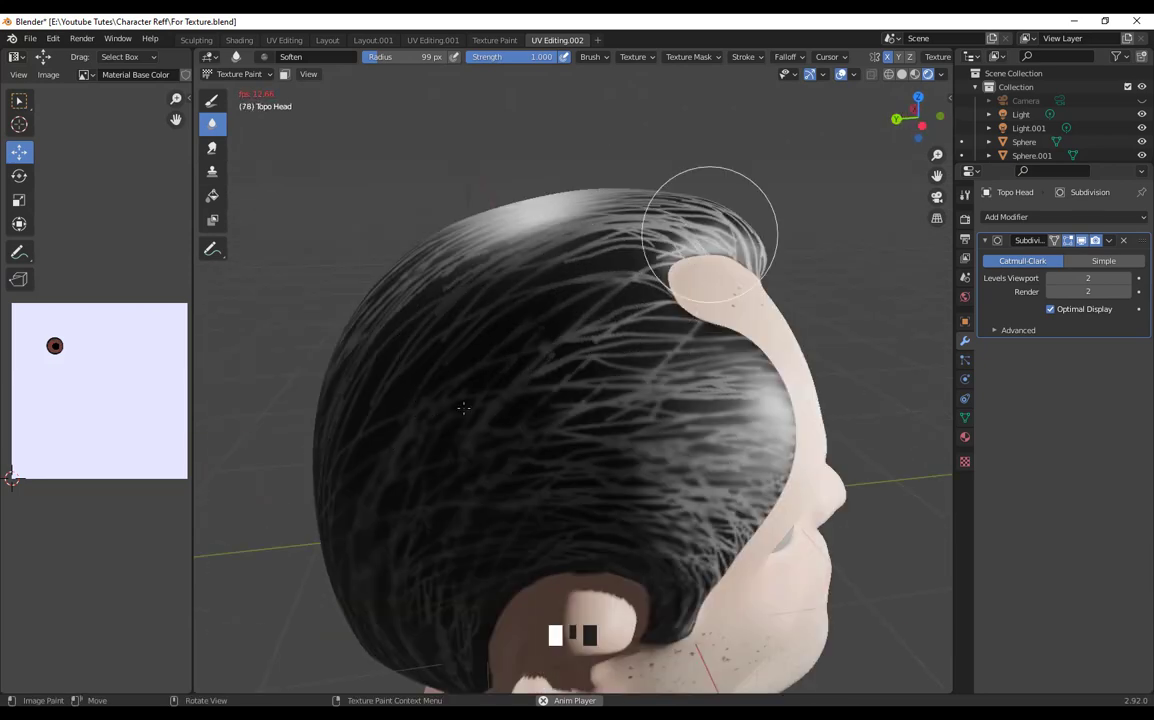
Step: Soften the hair on the other side of the head, from the front hairline to the sideburn
drag(710, 235, 765, 241)
middle_drag(476, 381, 657, 386)
mouse_move(657, 386)
mouse_down()
mouse_move(562, 417)
mouse_move(471, 541)
mouse_move(622, 258)
mouse_move(684, 256)
mouse_up()
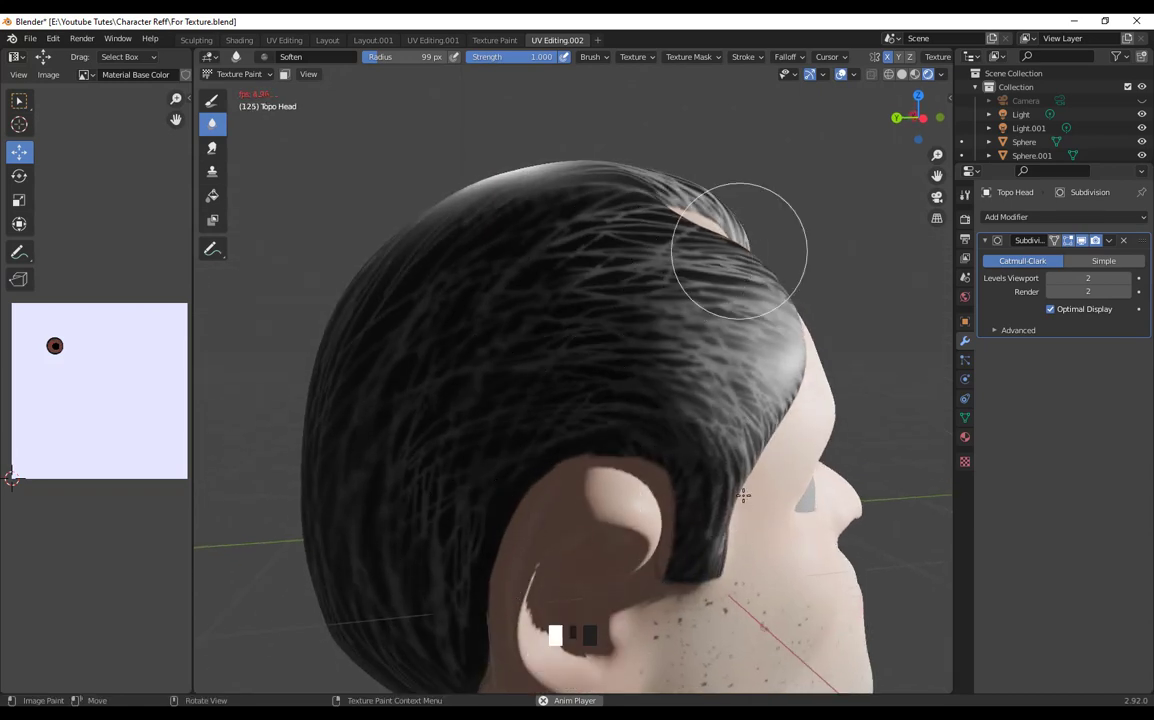
drag(743, 495, 812, 354)
Step: Select the original light and examine the lit head from the front
scroll(834, 324, down, 8)
middle_drag(824, 325, 640, 430)
scroll(640, 430, up, 2)
shift+middle_drag(640, 430, 642, 475)
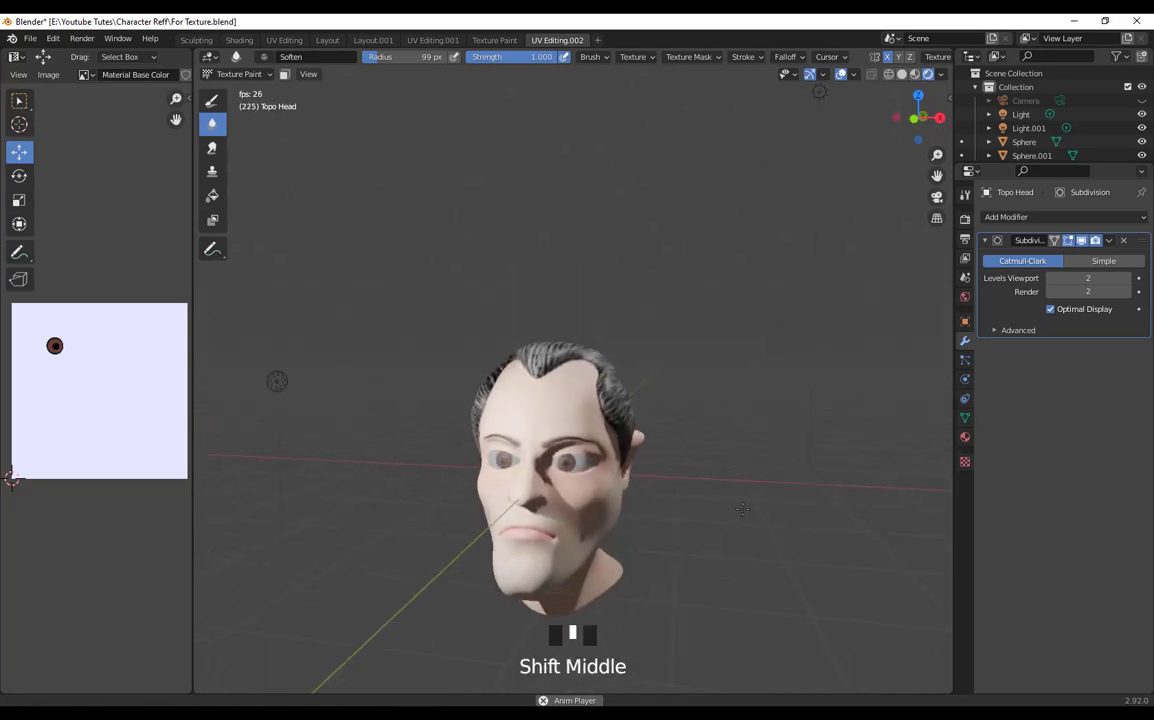
click(1028, 114)
middle_drag(838, 228, 850, 385)
scroll(837, 406, up, 2)
scroll(850, 385, up, 1)
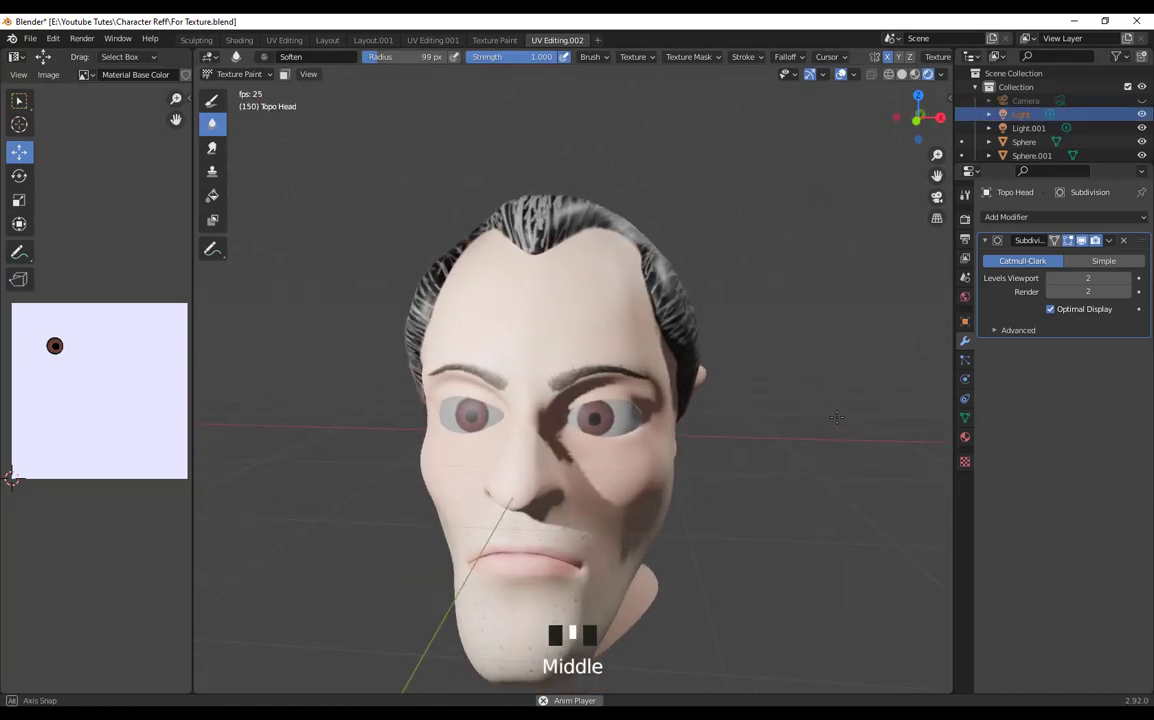
Step: Try the Cycles render engine on the head and switch back to Eevee
click(965, 195)
click(965, 219)
click(1099, 217)
click(1090, 263)
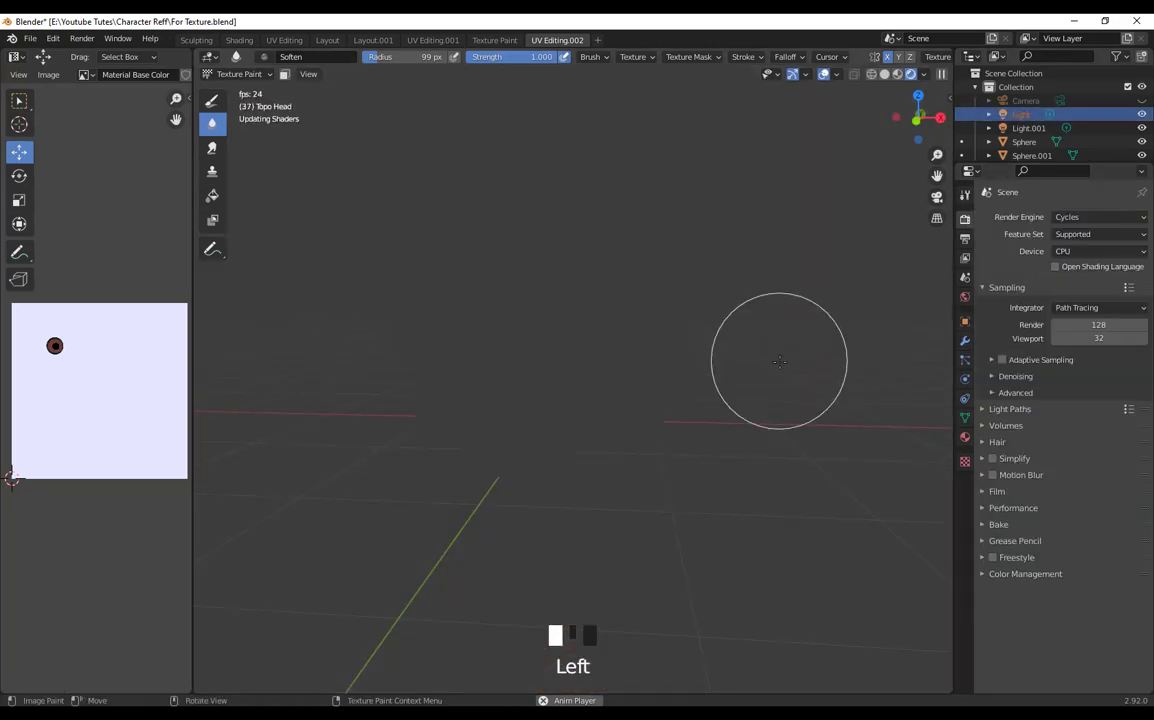
middle_drag(778, 348, 700, 445)
scroll(829, 443, up, 2)
scroll(829, 443, down, 2)
click(1099, 217)
click(1090, 235)
Step: Switch the viewport to Material Preview shading and expand the 3D view over the image editor
scroll(788, 451, up, 2)
scroll(788, 451, down, 1)
middle_drag(837, 425, 845, 465)
mouse_move(845, 465)
shift+middle_down()
mouse_move(896, 484)
mouse_move(775, 450)
mouse_move(832, 472)
shift+middle_up()
click(915, 75)
mouse_move(832, 472)
shift+middle_down()
mouse_move(811, 461)
mouse_move(820, 464)
shift+middle_up()
drag(195, 52, 150, 72)
middle_drag(440, 395, 525, 390)
scroll(525, 390, down, 3)
scroll(525, 390, up, 2)
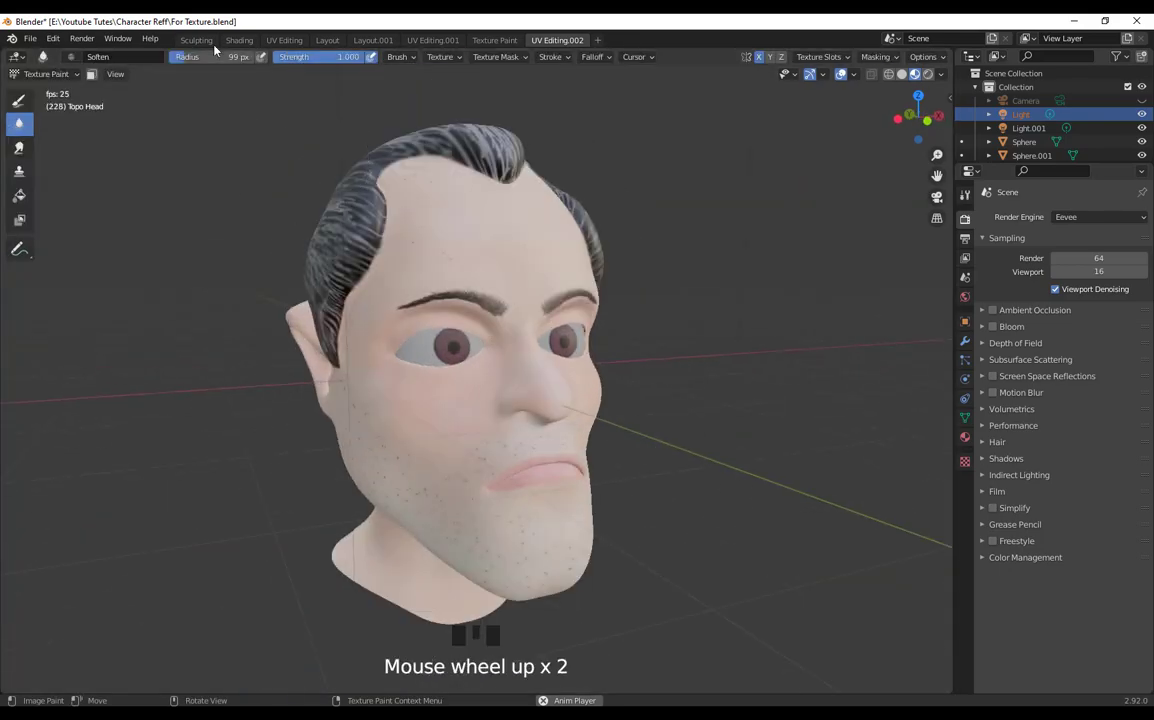
Step: Open the Texture Paint workspace and frame the head from the front
click(495, 40)
scroll(768, 489, up, 2)
mouse_move(768, 489)
middle_down()
mouse_move(156, 479)
mouse_move(490, 493)
middle_up()
middle_drag(643, 540, 660, 545)
shift+middle_drag(660, 545, 700, 540)
scroll(695, 554, up, 2)
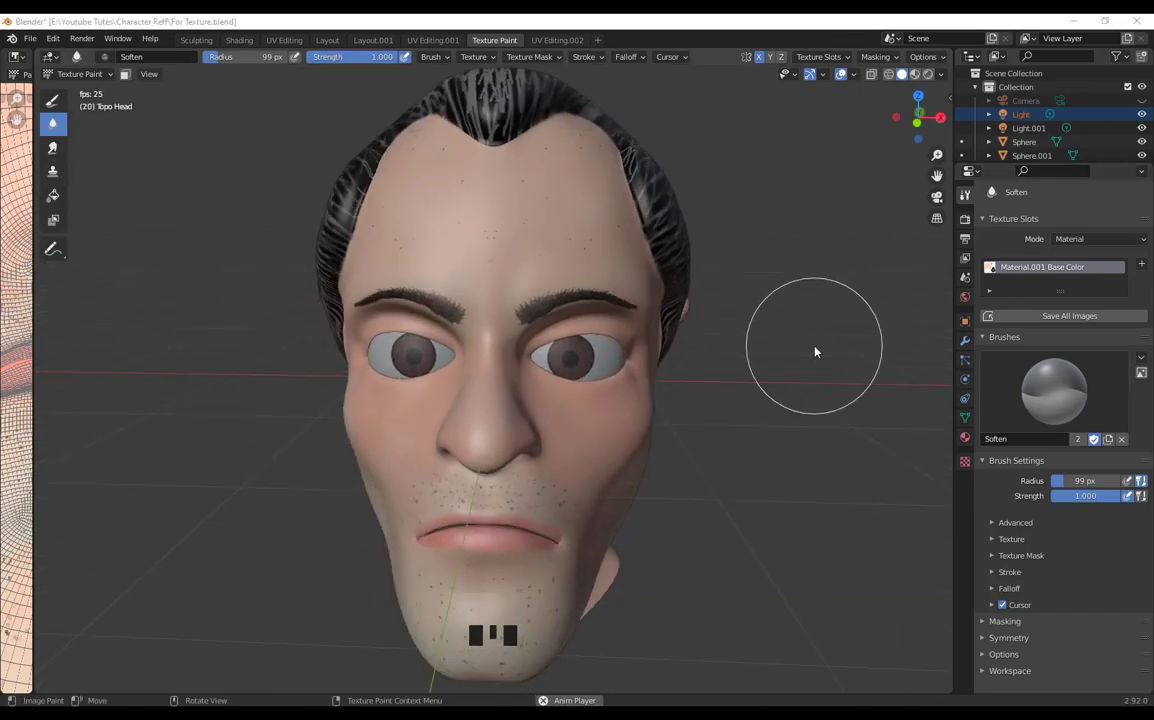
Step: Examine the painted head, hair and eyes from the front and both sides
middle_drag(815, 352, 752, 378)
scroll(786, 348, down, 1)
shift+middle_drag(680, 338, 700, 290)
middle_drag(600, 345, 486, 289)
middle_drag(819, 417, 851, 413)
scroll(808, 408, down, 1)
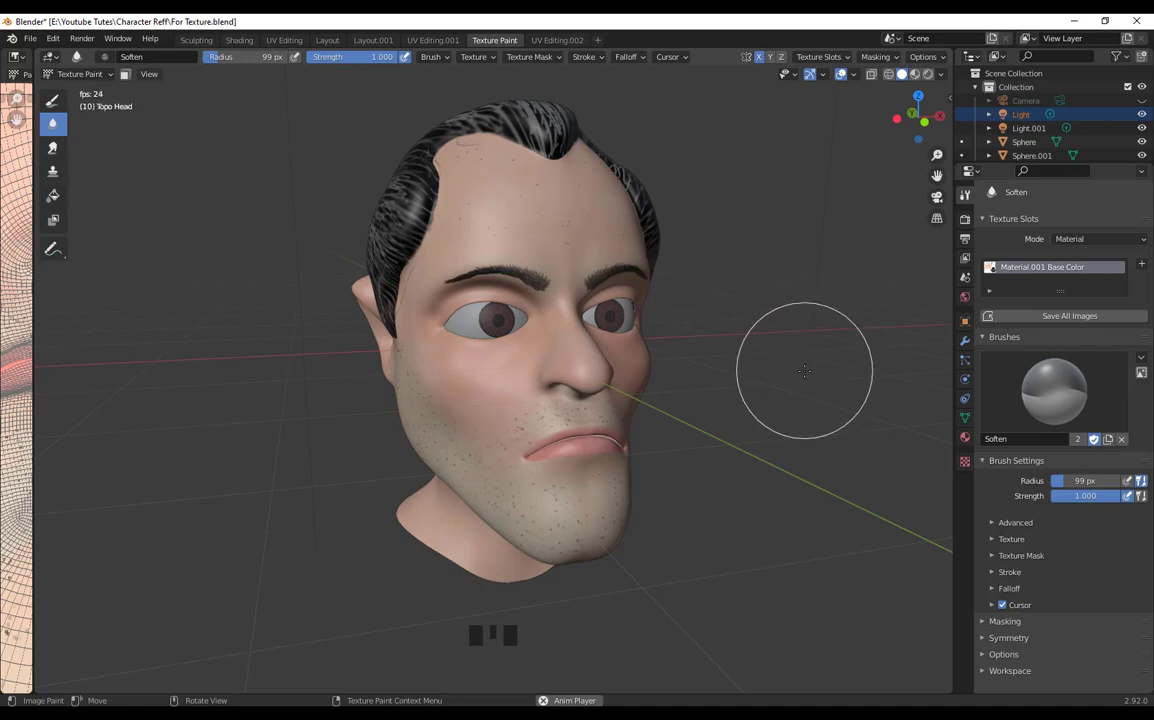
middle_drag(786, 374, 721, 338)
middle_drag(548, 212, 764, 436)
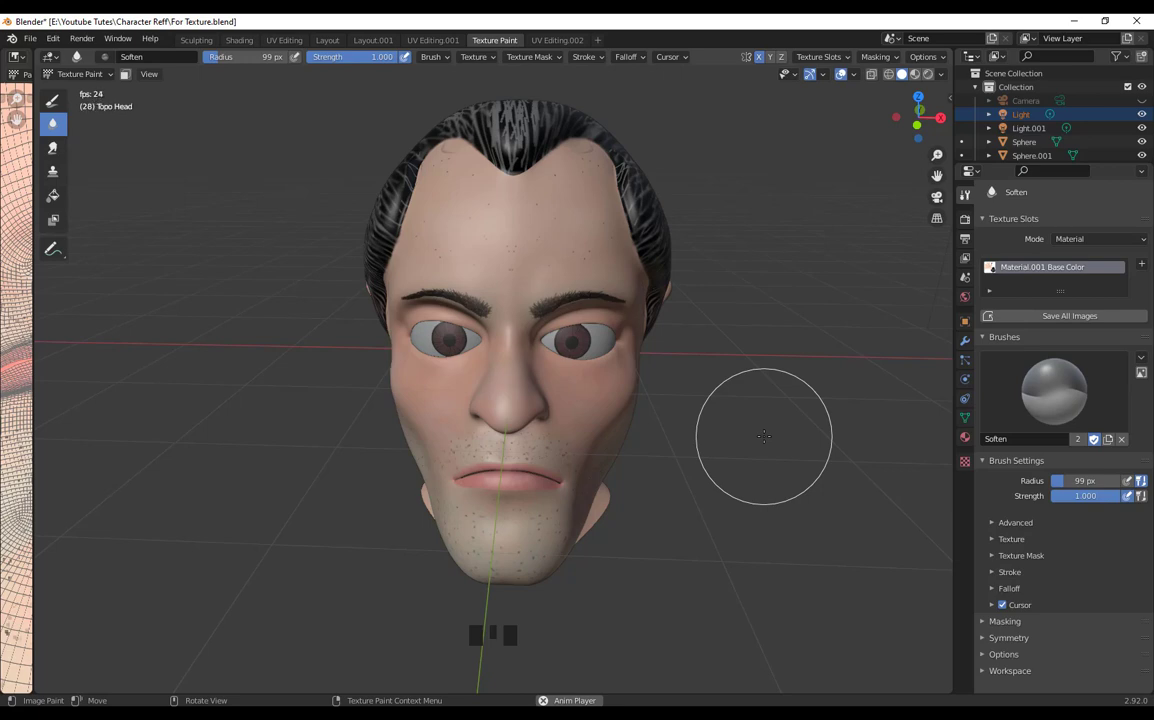
middle_drag(672, 436, 460, 268)
middle_drag(773, 386, 837, 477)
scroll(762, 453, up, 2)
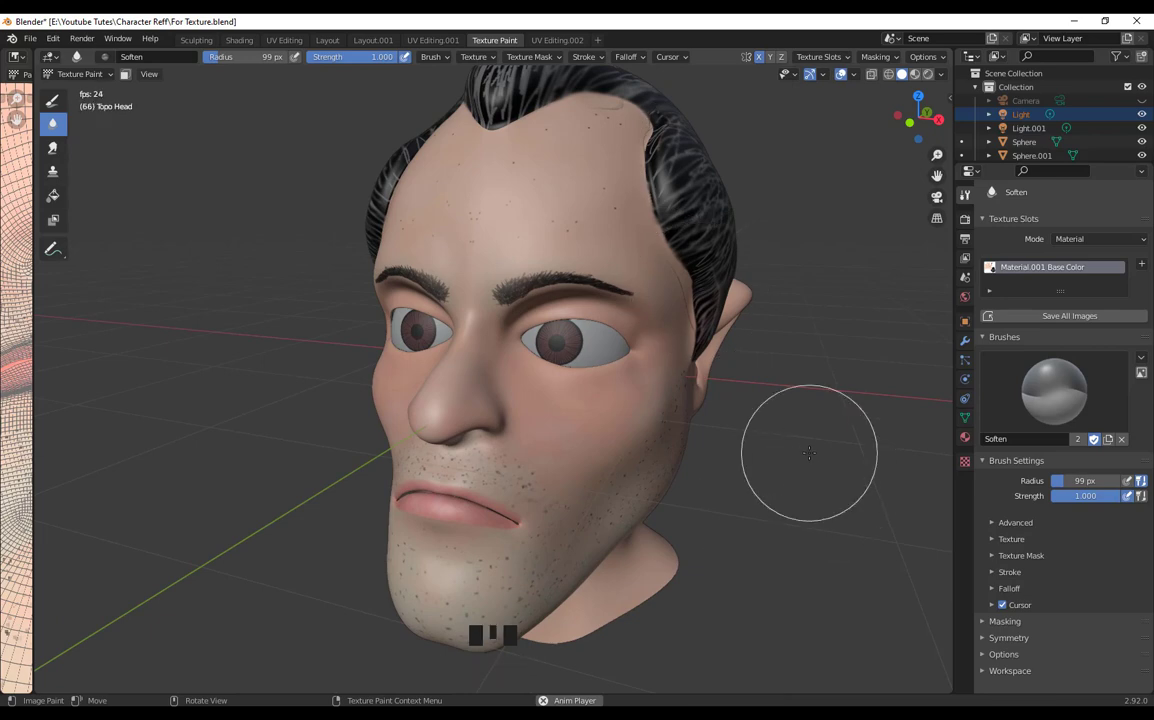
middle_drag(786, 451, 817, 465)
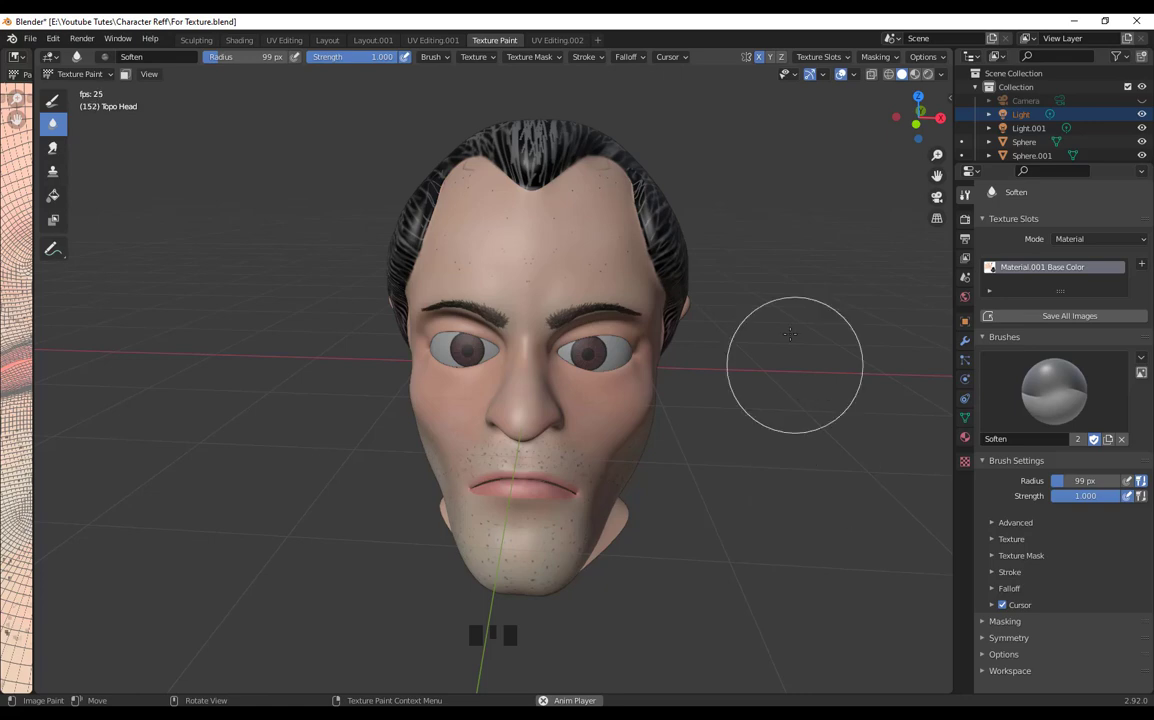
middle_drag(752, 335, 870, 395)
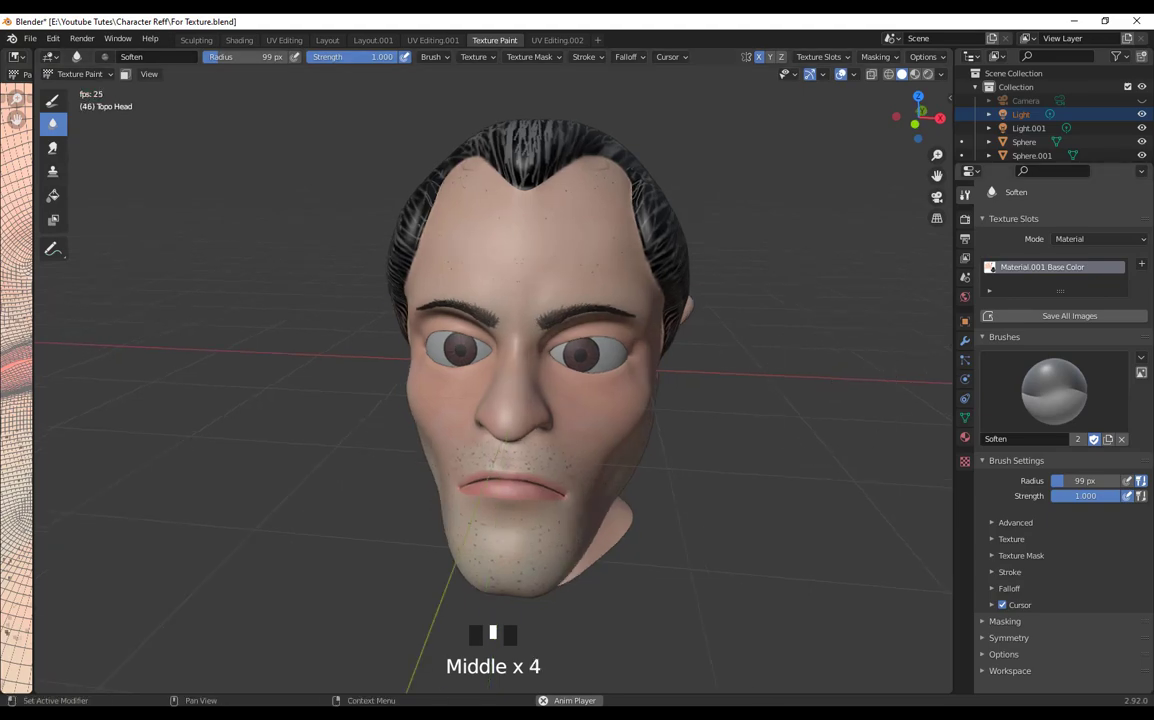